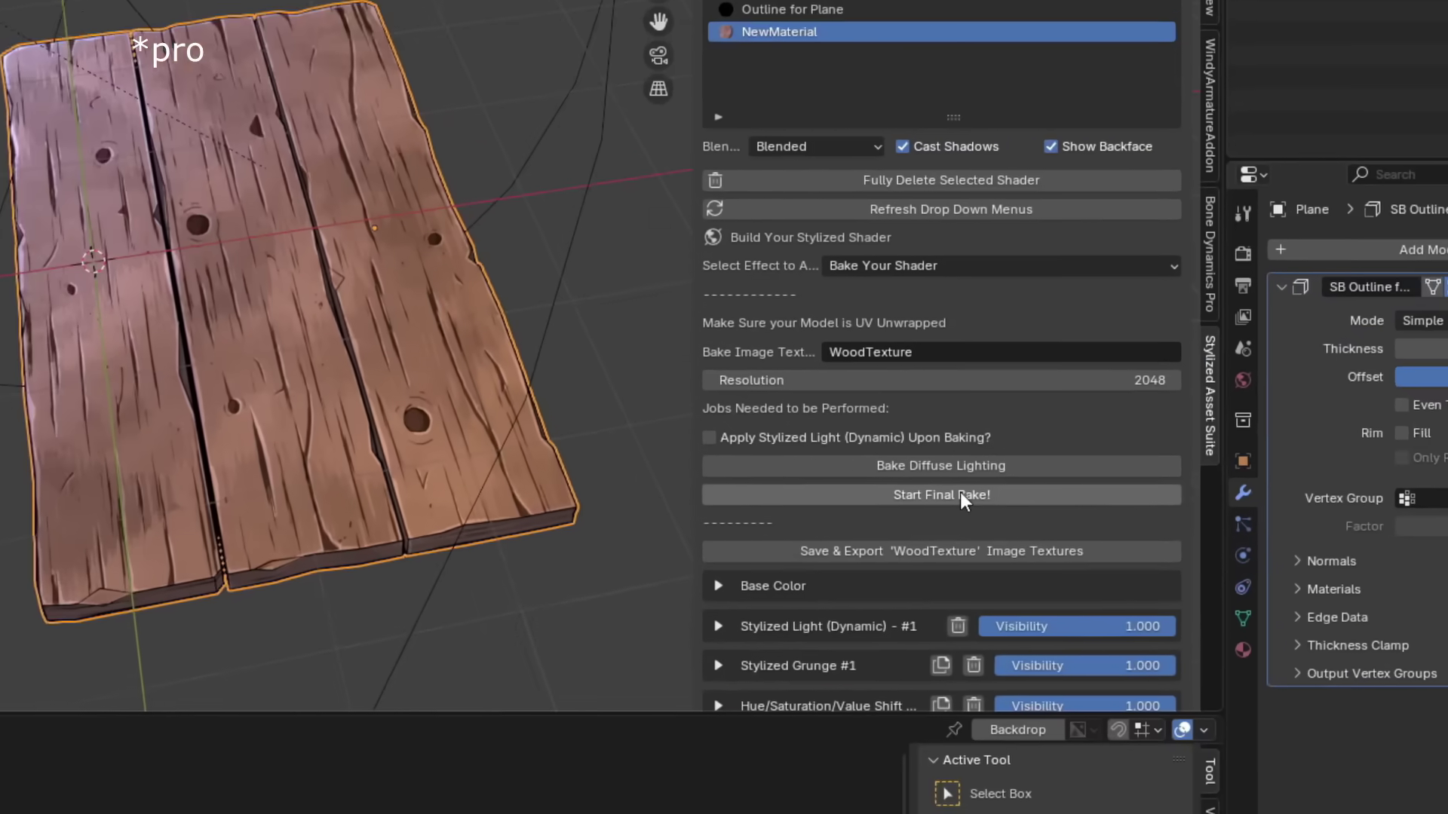
{"action": "left_click", "coordinate": [961, 467]}
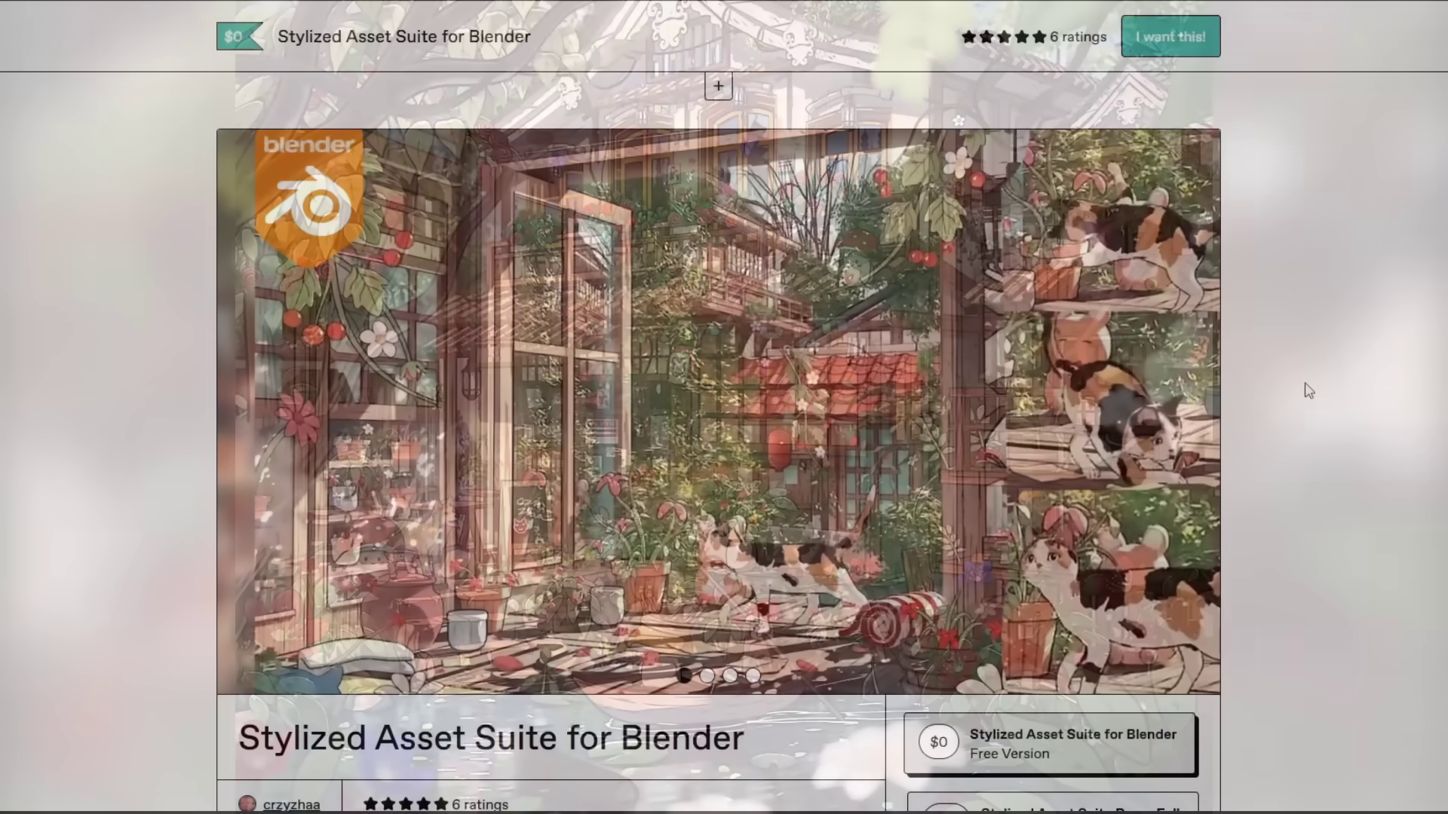
{"action": "scroll", "coordinate": [1308, 390], "scroll_direction": "down", "scroll_amount": 10}
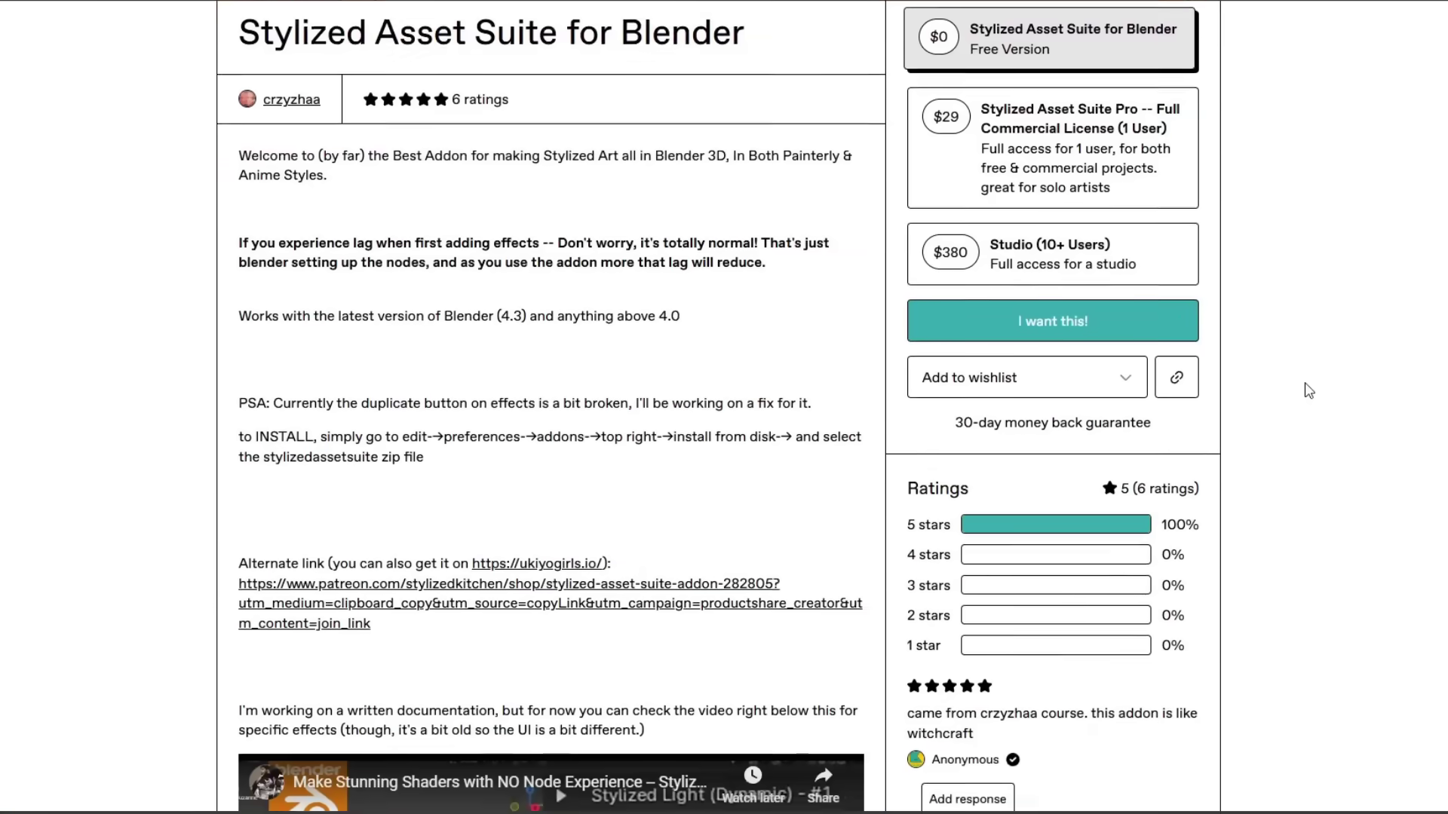
{"action": "scroll", "coordinate": [1306, 389], "scroll_direction": "down", "scroll_amount": 8}
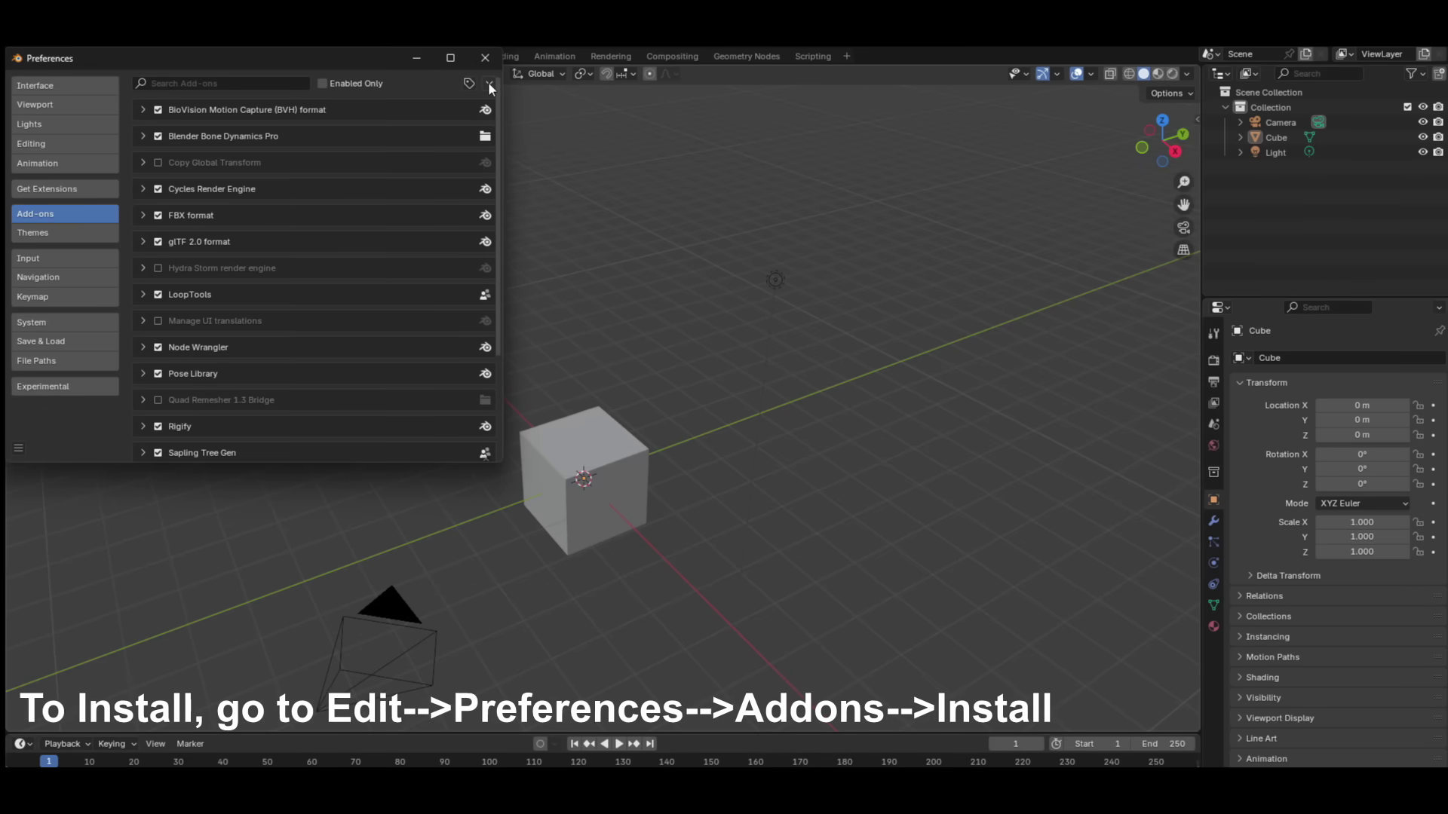
- Start an add-on installation from disk and open the Addons Temp folder in Downloads
{"action": "left_click", "coordinate": [488, 83]}
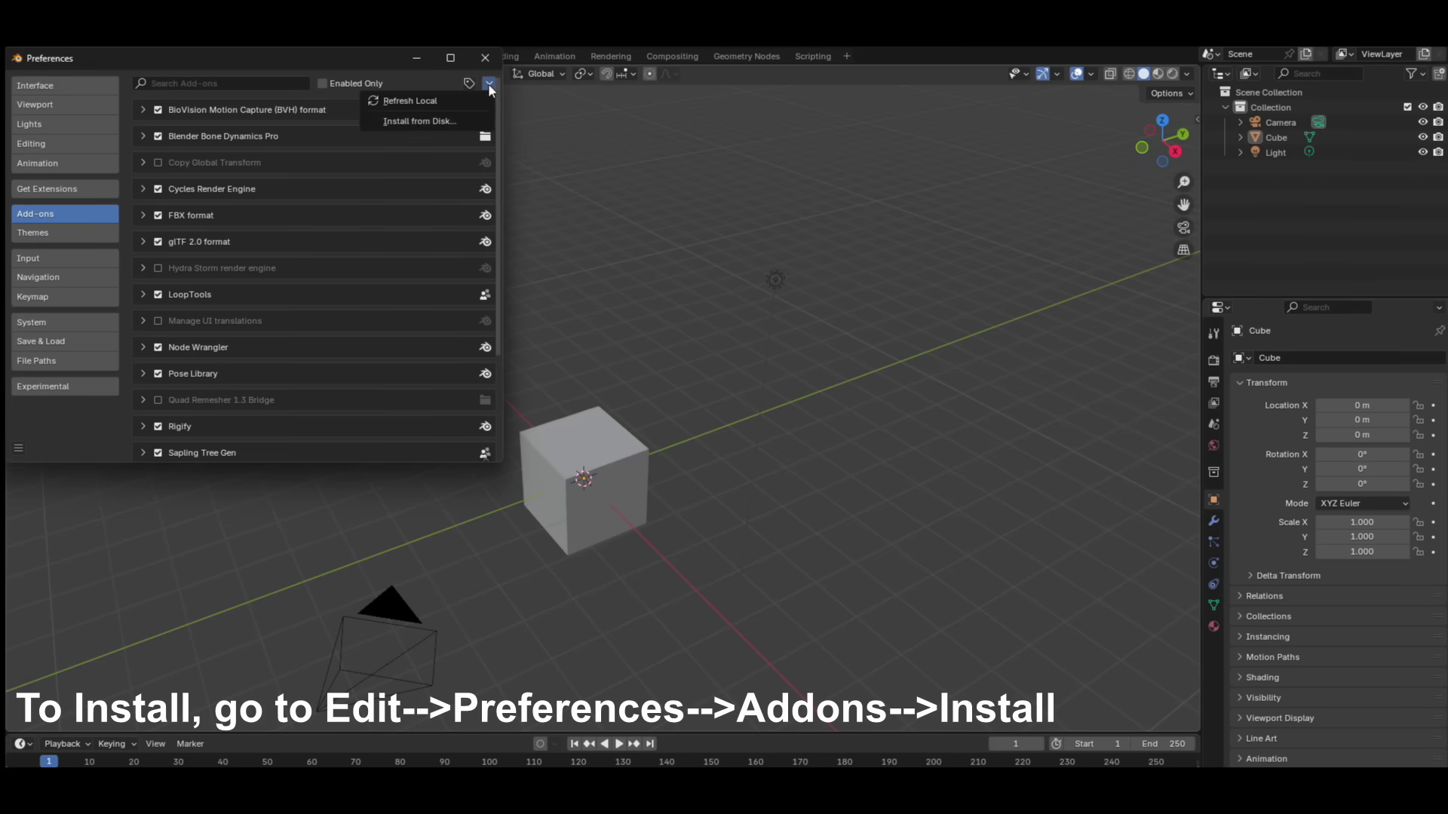
{"action": "left_click", "coordinate": [419, 124]}
{"action": "left_click", "coordinate": [55, 192]}
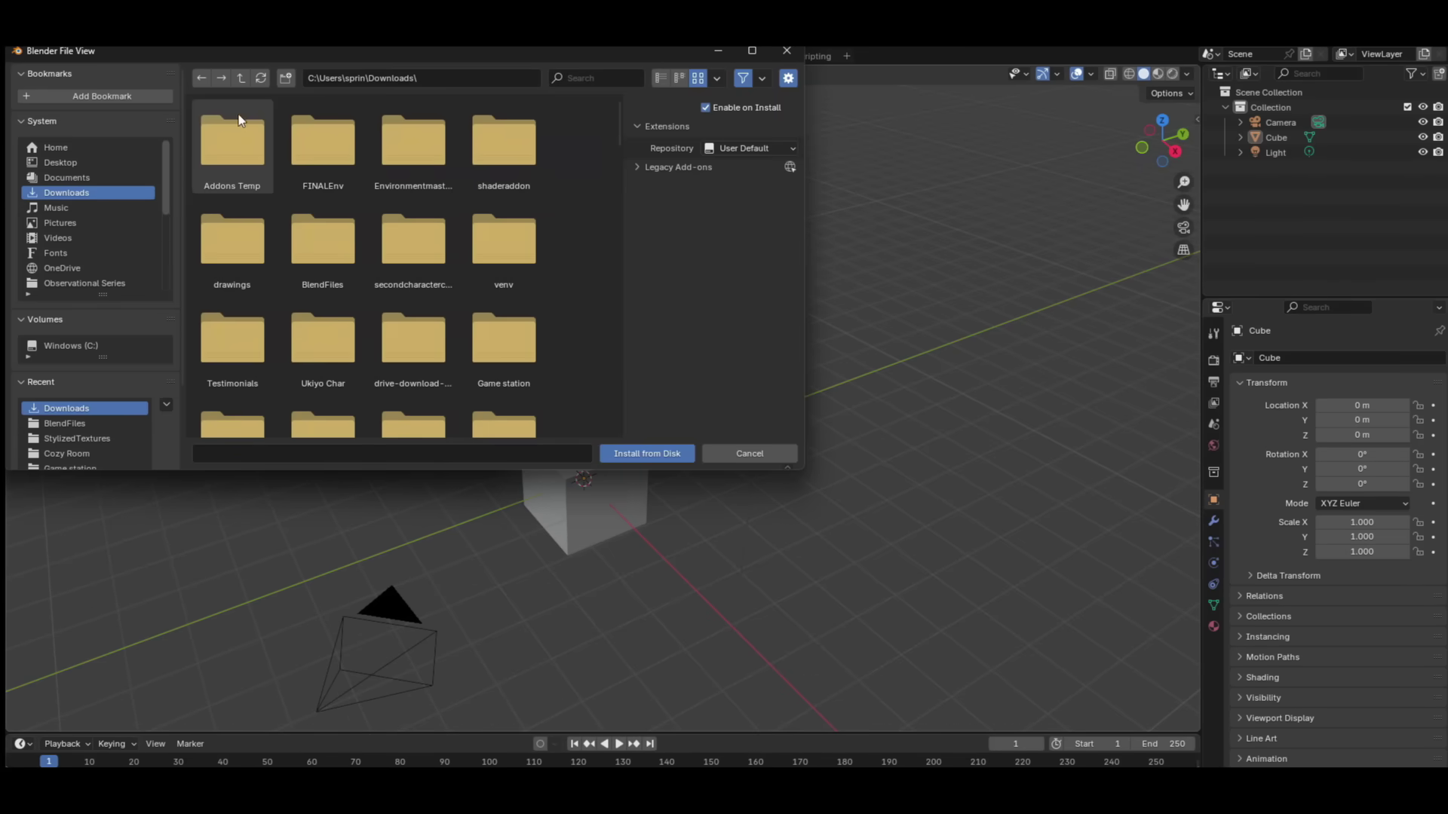
{"action": "double_click", "coordinate": [235, 120]}
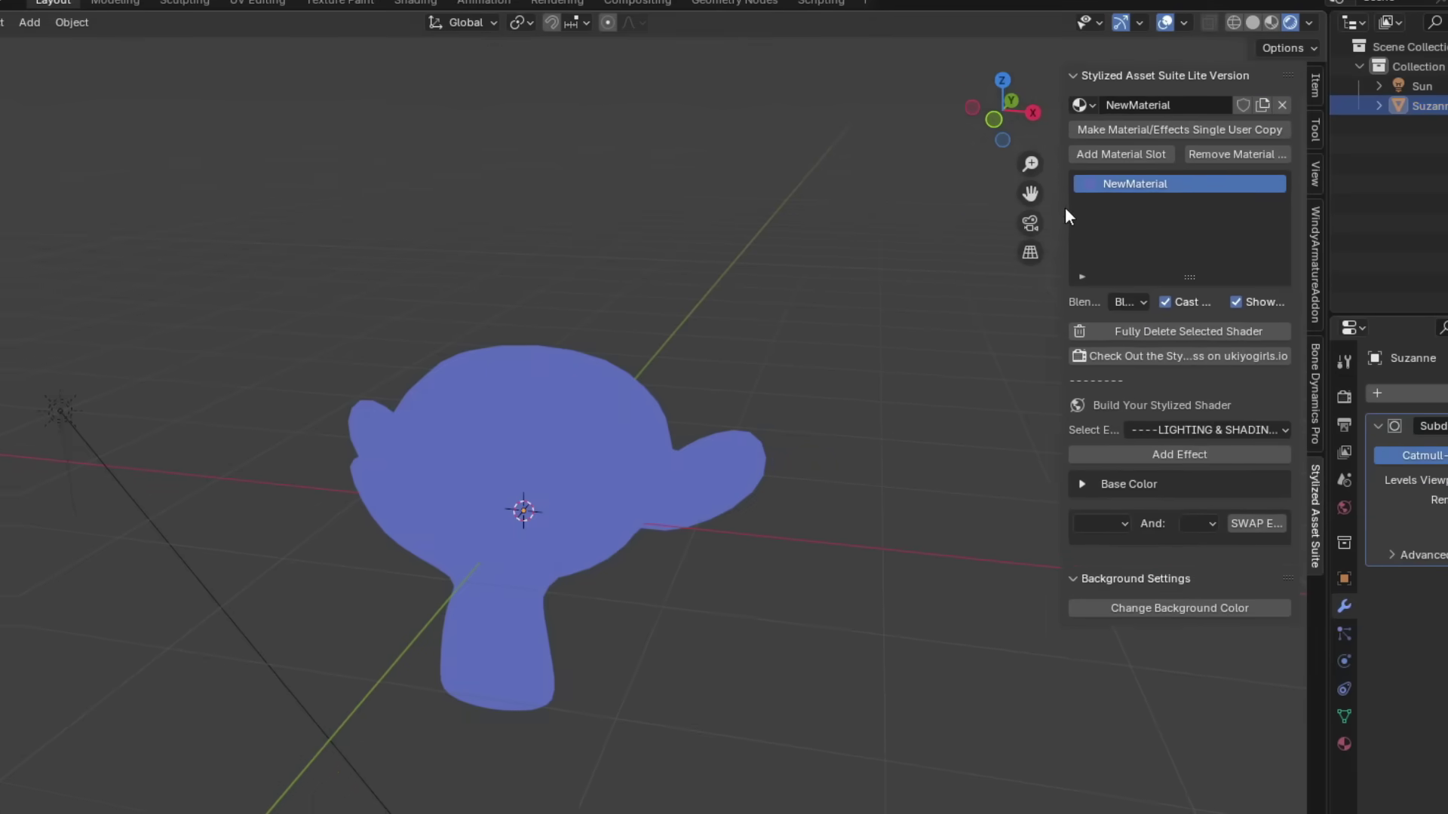
- Widen the add-on sidebar, add the Stylized 3D Lighting (Main) (Dynamic) effect to the monkey's material and expand its settings
{"action": "left_click_drag", "start_coordinate": [1065, 207], "coordinate": [915, 219]}
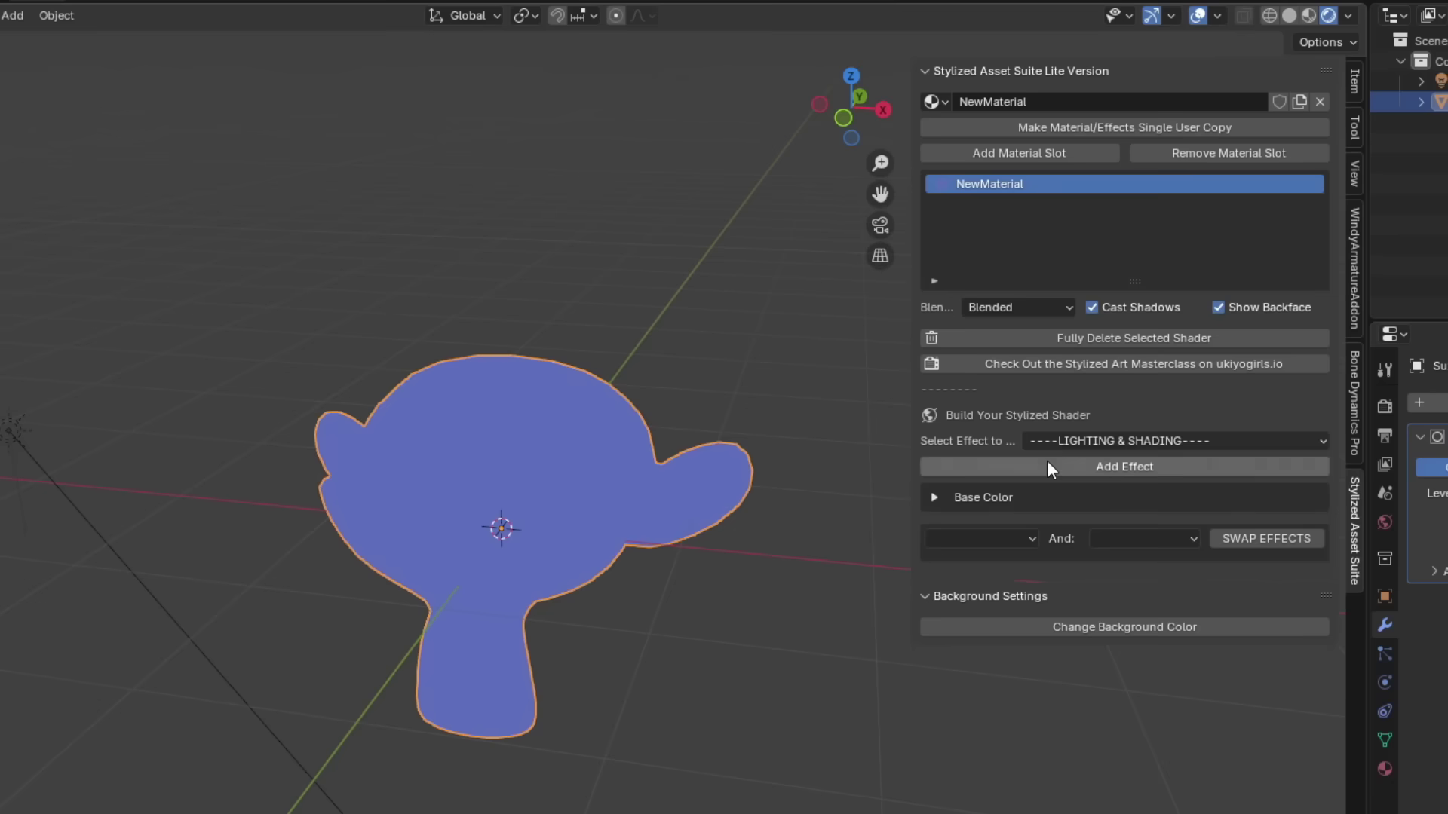
{"action": "left_click", "coordinate": [1062, 441]}
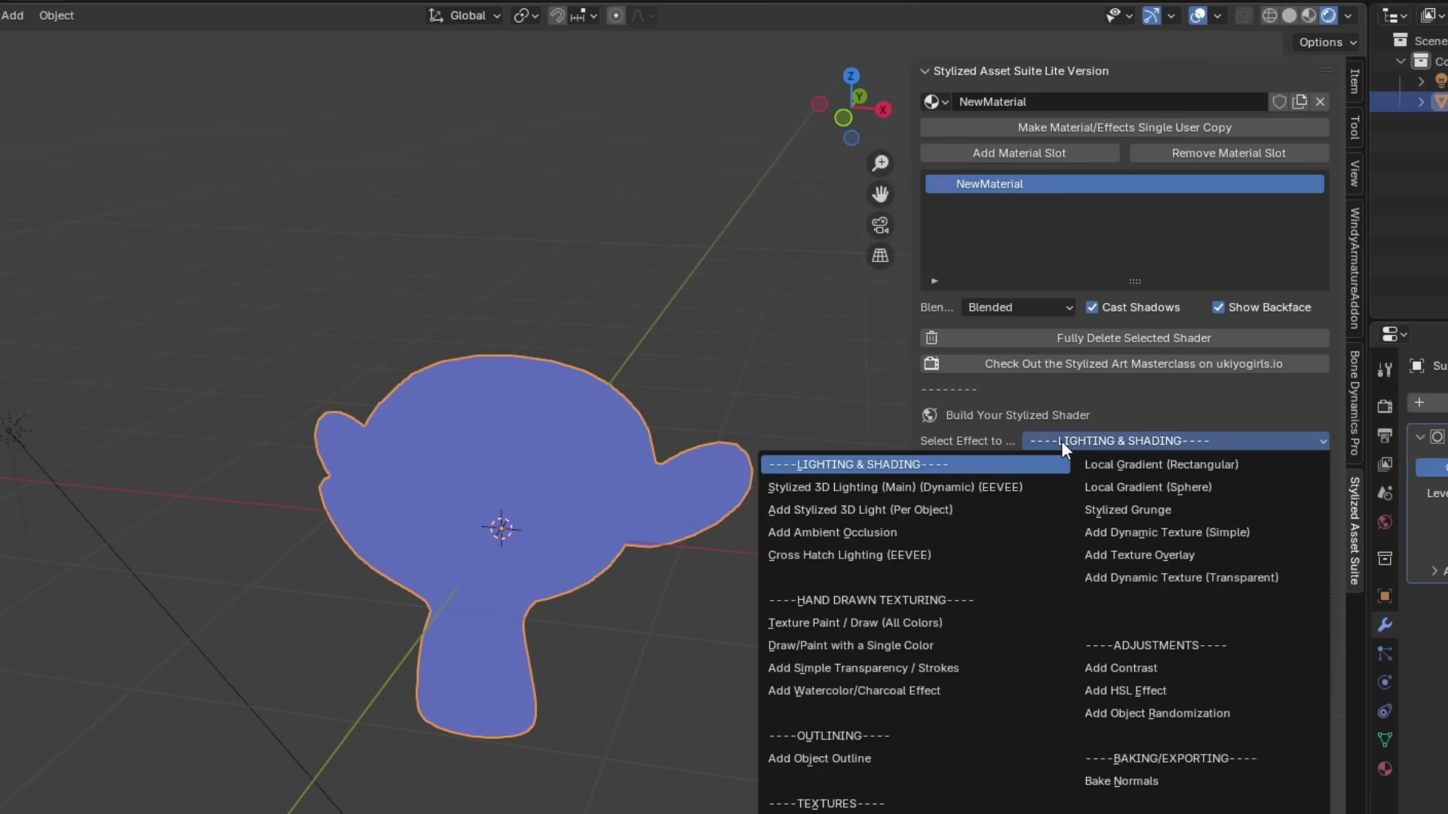
{"action": "left_click", "coordinate": [912, 489]}
{"action": "left_click", "coordinate": [1102, 464]}
{"action": "left_click", "coordinate": [934, 533]}
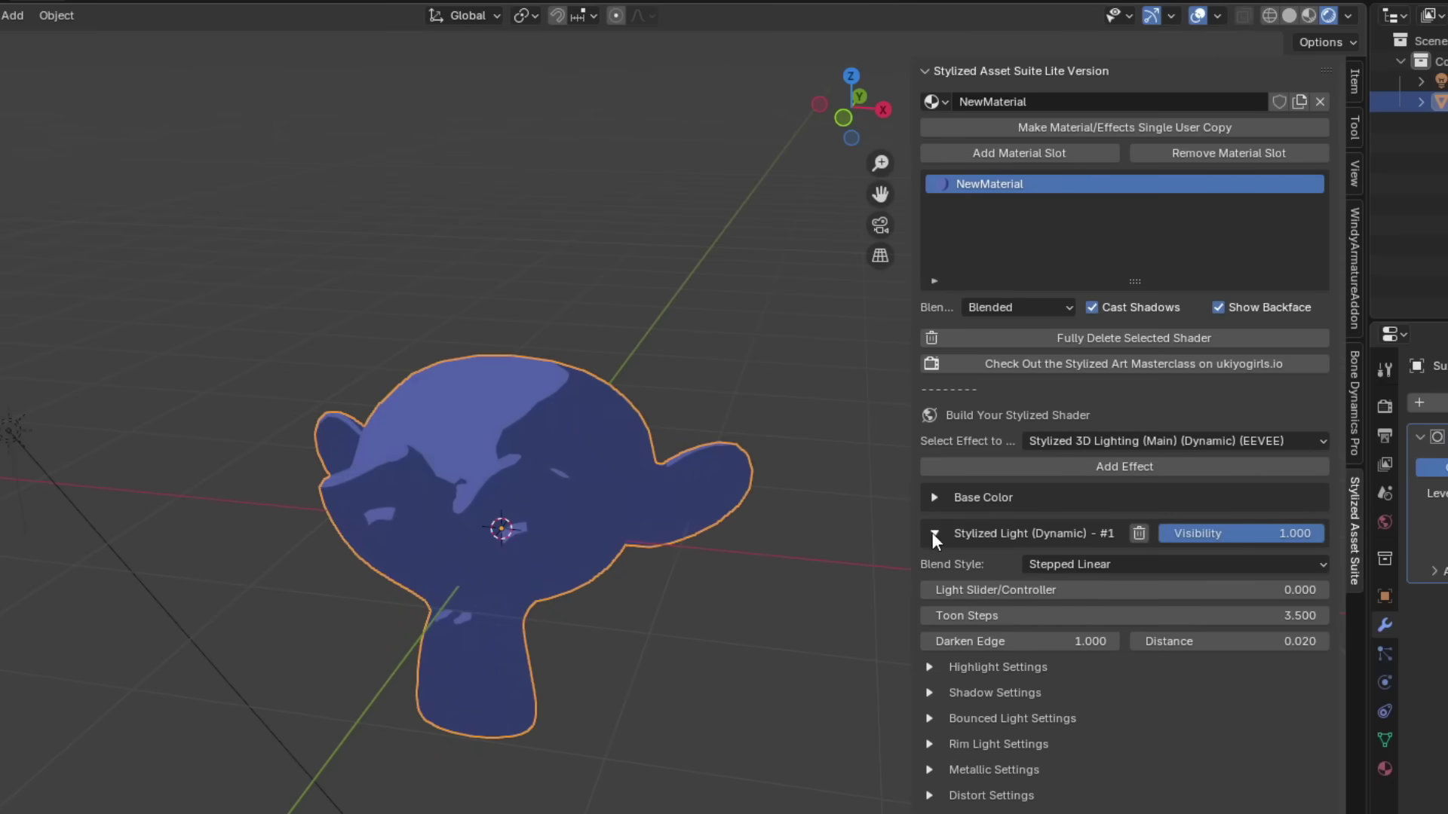
- Set the Stylized Light's blend style to Linear and its Sharpen Light to 1.670
{"action": "scroll", "coordinate": [978, 531], "scroll_direction": "down", "scroll_amount": 3}
{"action": "left_click", "coordinate": [1083, 459]}
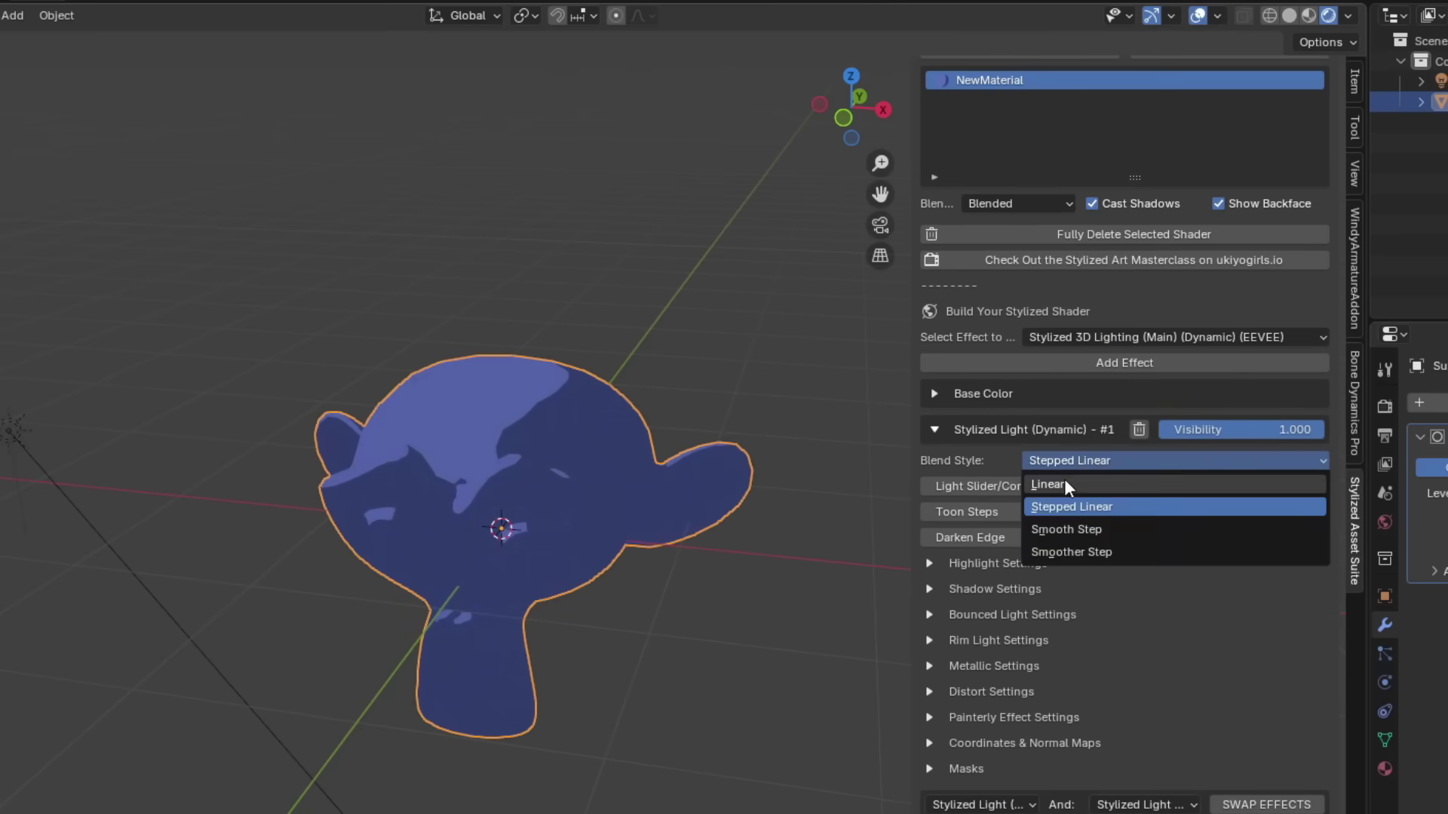
{"action": "left_click", "coordinate": [1065, 480]}
{"action": "mouse_move", "coordinate": [1012, 486]}
{"action": "left_mouse_down"}
{"action": "mouse_move", "coordinate": [1055, 486]}
{"action": "mouse_move", "coordinate": [972, 486]}
{"action": "mouse_move", "coordinate": [1237, 511]}
{"action": "left_mouse_up"}
{"action": "left_click_drag", "start_coordinate": [1131, 512], "coordinate": [1078, 511]}
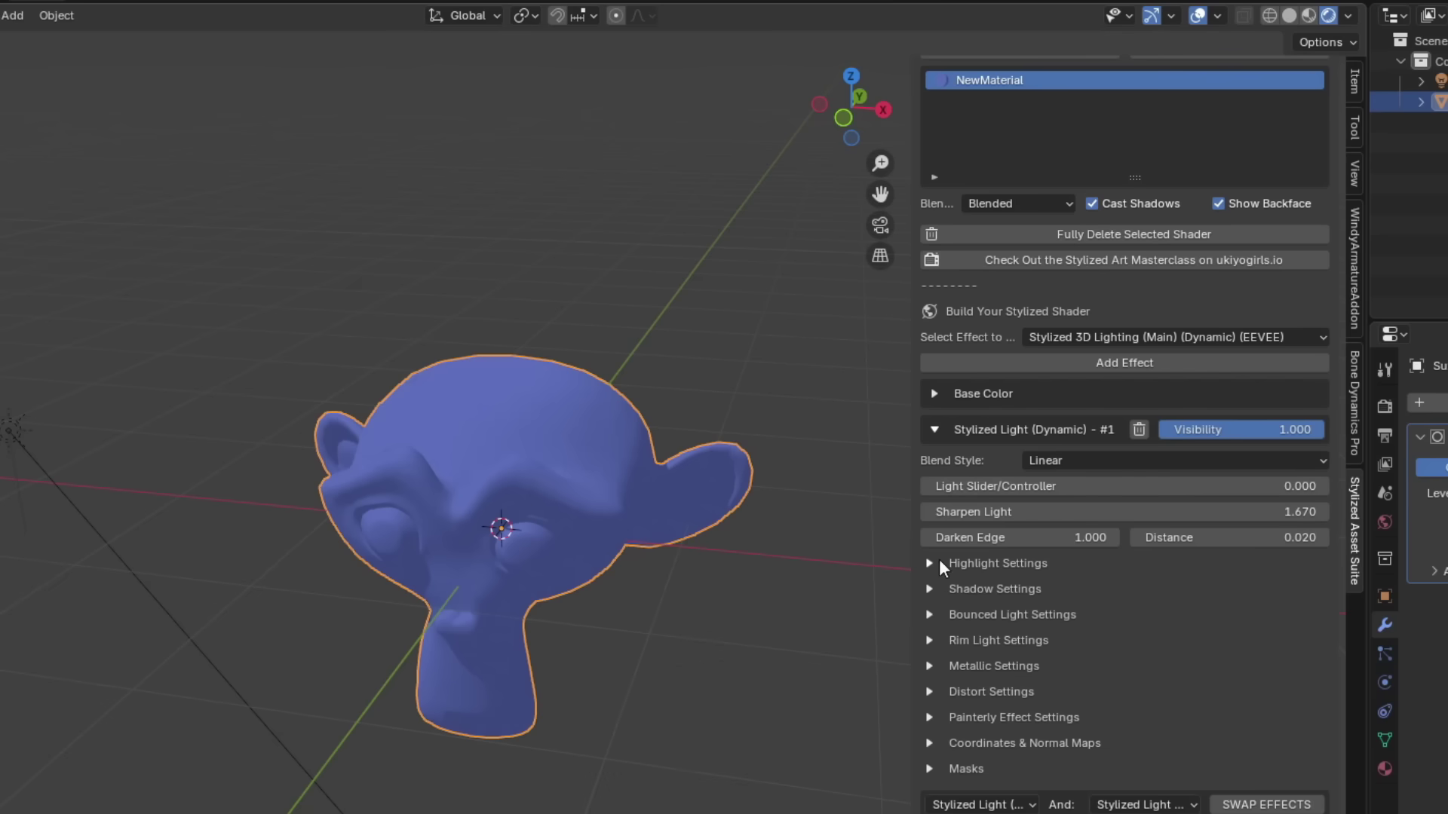
- Set the Stylized Light's highlight Light Value to 1.550
{"action": "left_click", "coordinate": [938, 561]}
{"action": "scroll", "coordinate": [939, 562], "scroll_direction": "down", "scroll_amount": 1}
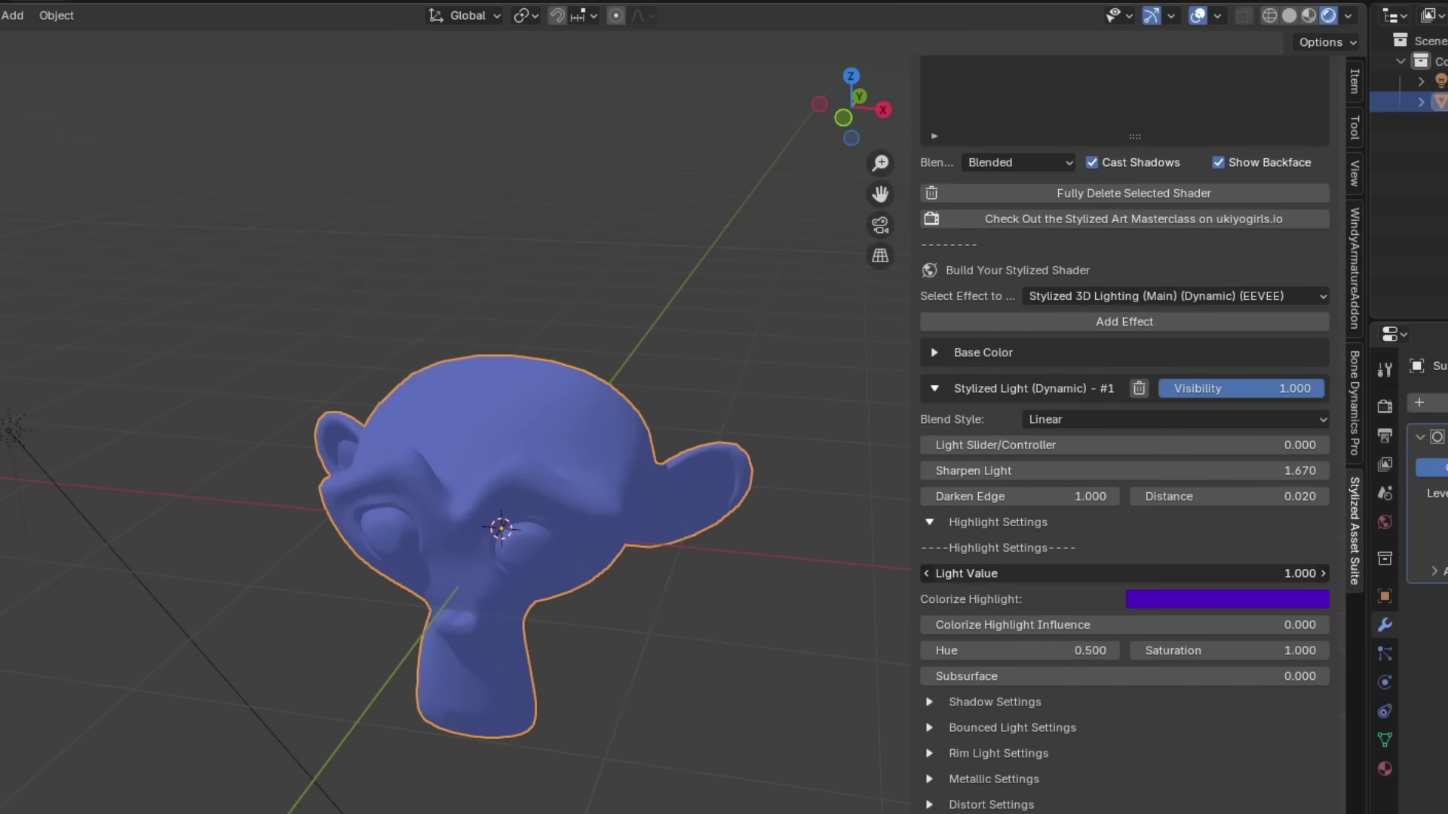
{"action": "mouse_move", "coordinate": [1124, 573]}
{"action": "left_mouse_down"}
{"action": "mouse_move", "coordinate": [1177, 573]}
{"action": "mouse_move", "coordinate": [1116, 573]}
{"action": "left_mouse_up"}
- Make the Colorize Highlight colour a light peach, set the Light Slider/Controller to 0.070 and test the highlight influence
{"action": "scroll", "coordinate": [1124, 573], "scroll_direction": "down", "scroll_amount": 2}
{"action": "left_click", "coordinate": [1168, 516]}
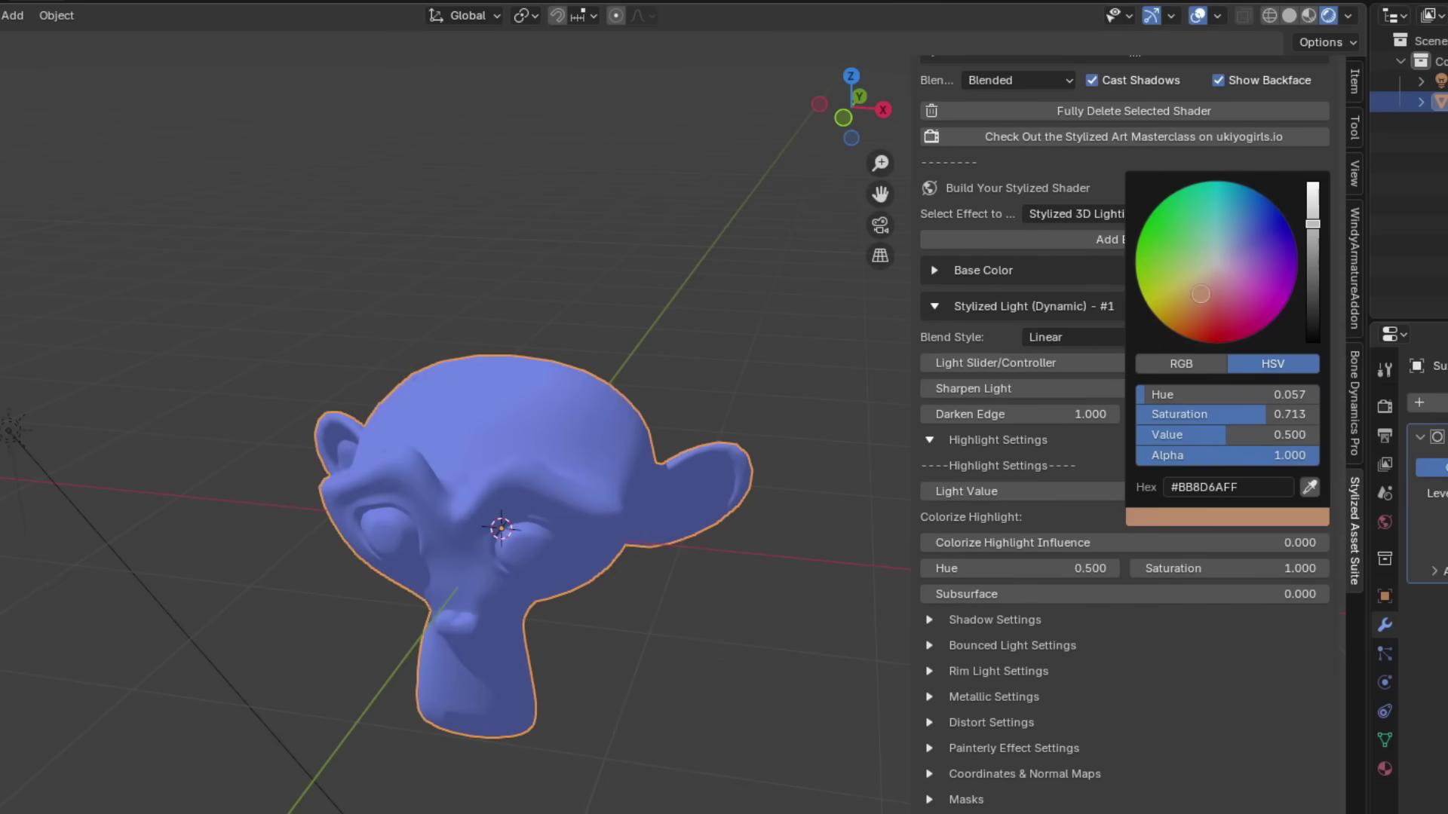
{"action": "left_click_drag", "start_coordinate": [1228, 434], "coordinate": [1313, 434]}
{"action": "mouse_move", "coordinate": [926, 542]}
{"action": "left_mouse_down"}
{"action": "mouse_move", "coordinate": [1065, 542]}
{"action": "mouse_move", "coordinate": [922, 543]}
{"action": "left_mouse_up"}
{"action": "left_click_drag", "start_coordinate": [958, 363], "coordinate": [972, 363]}
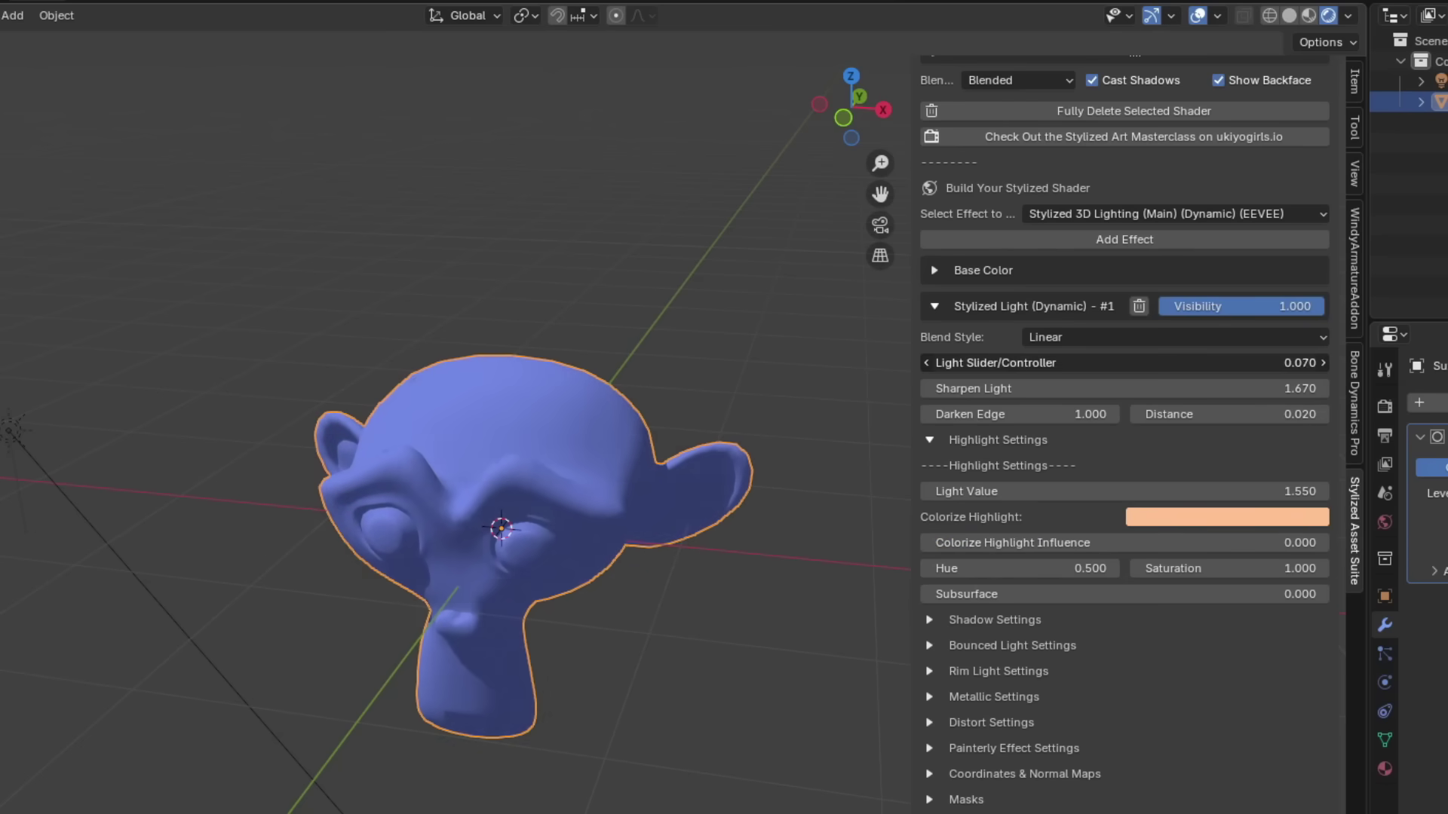
{"action": "left_click_drag", "start_coordinate": [973, 543], "coordinate": [1008, 542]}
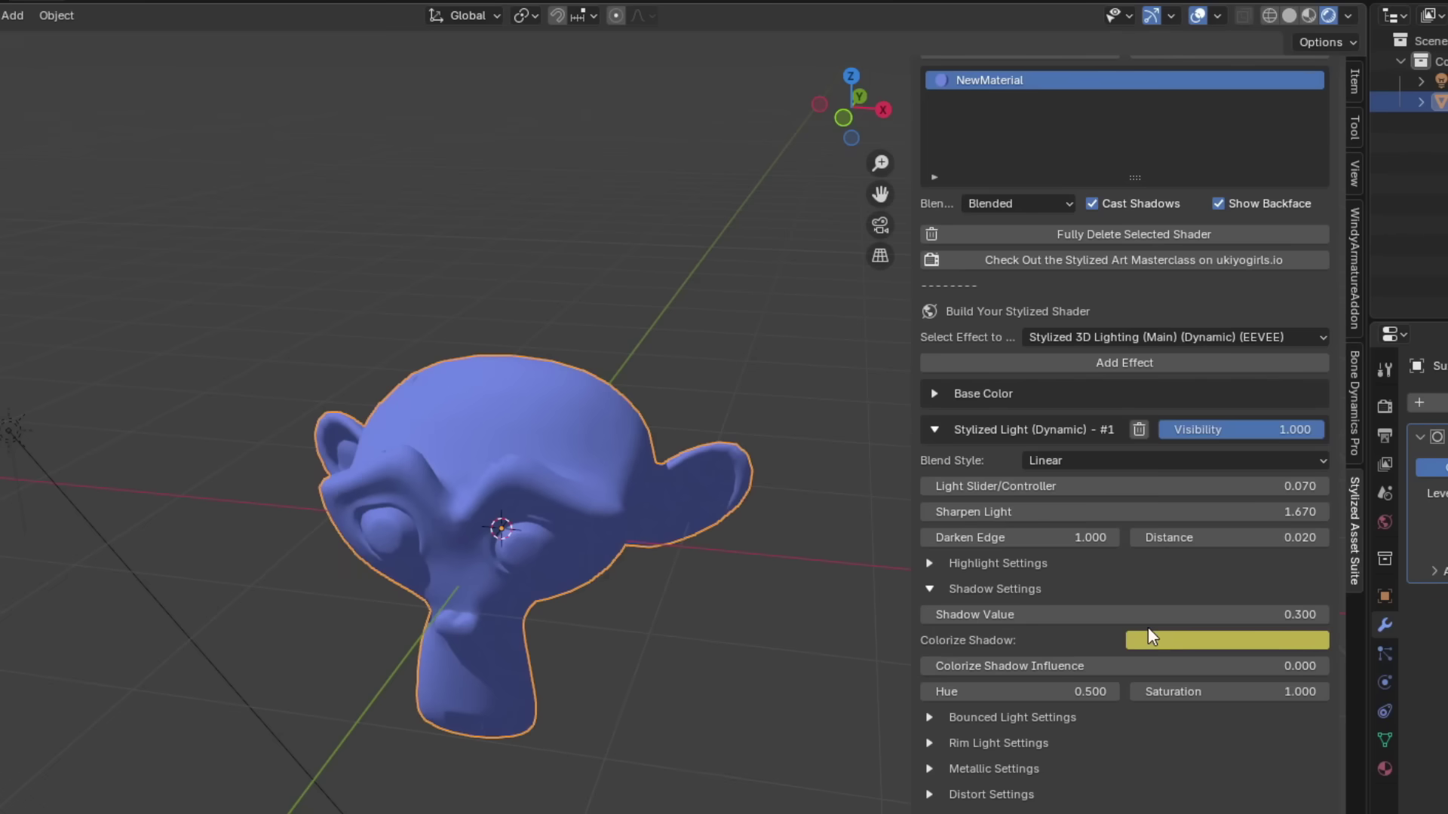
- Change the Colorize Shadow colour to red and adjust the shadow colour's influence
{"action": "left_click", "coordinate": [1150, 637]}
{"action": "left_click_drag", "start_coordinate": [1208, 442], "coordinate": [1215, 457]}
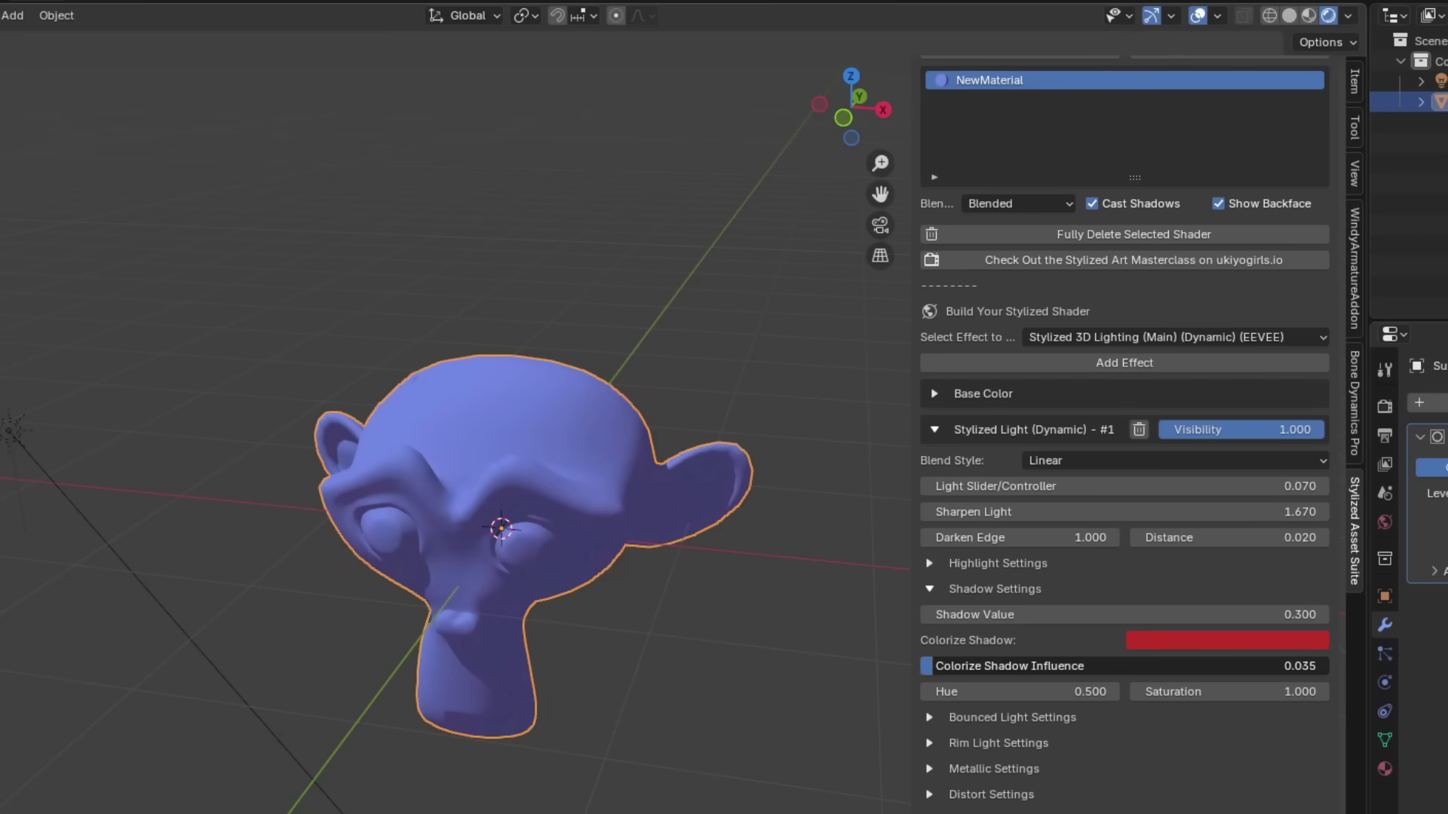
{"action": "left_click_drag", "start_coordinate": [1016, 666], "coordinate": [1026, 666]}
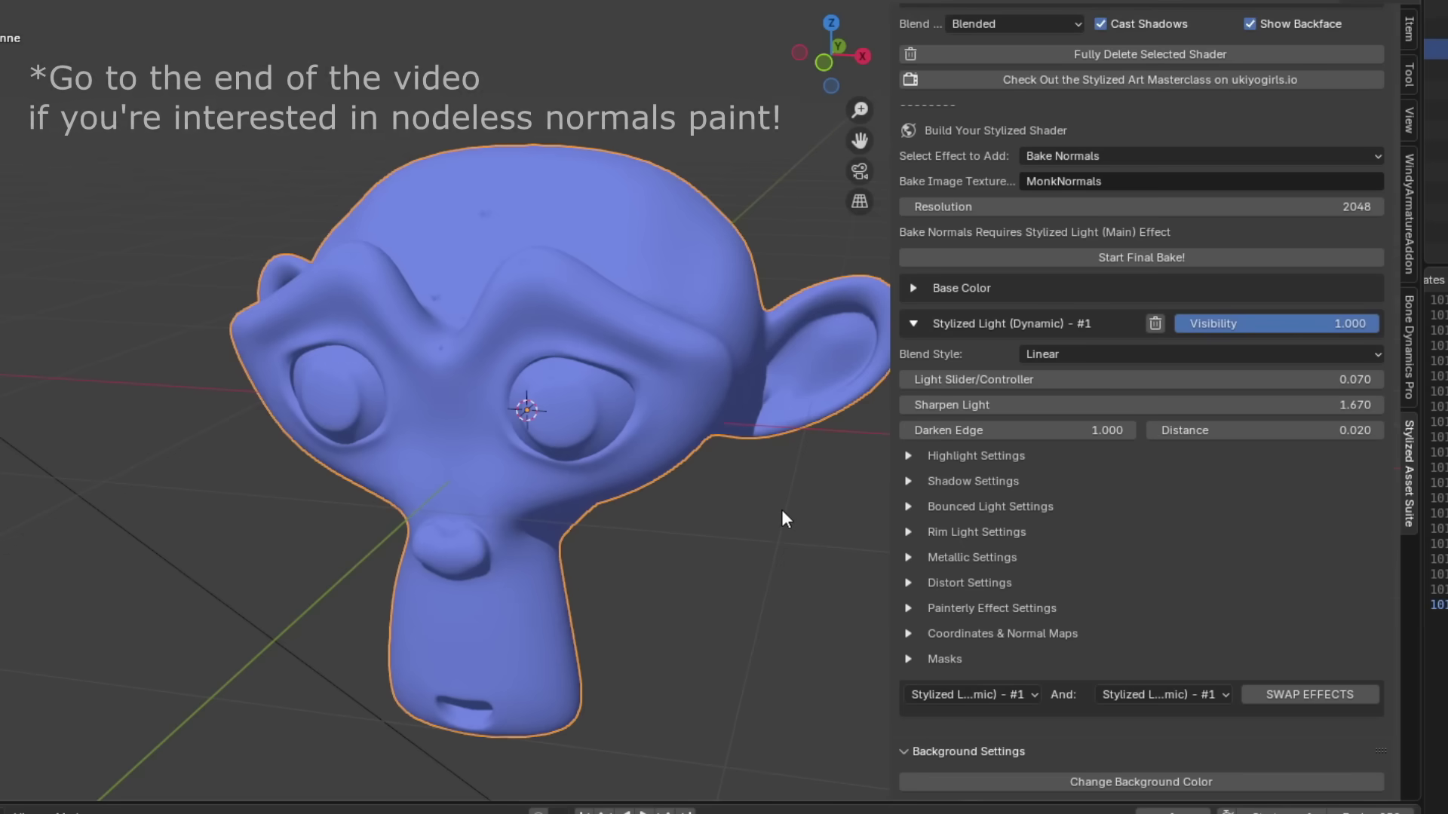
- Enable the Painterly Effect at 1.000 on the monkey's Stylized Light and try out the uniform stroke scale and Distort #1
{"action": "left_click", "coordinate": [908, 608]}
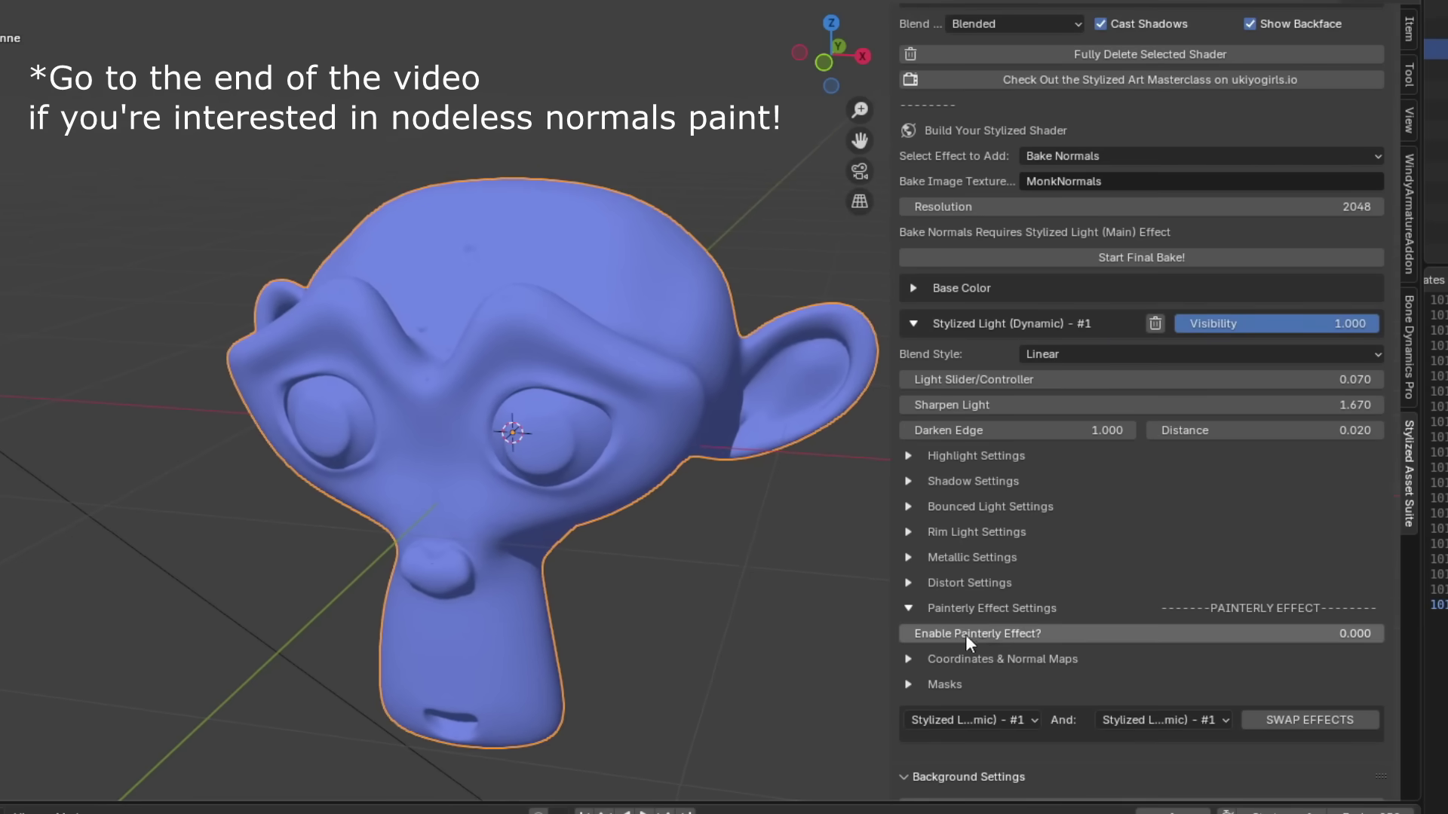
{"action": "left_click_drag", "start_coordinate": [962, 636], "coordinate": [1372, 633]}
{"action": "middle_click_drag", "start_coordinate": [677, 455], "coordinate": [670, 439]}
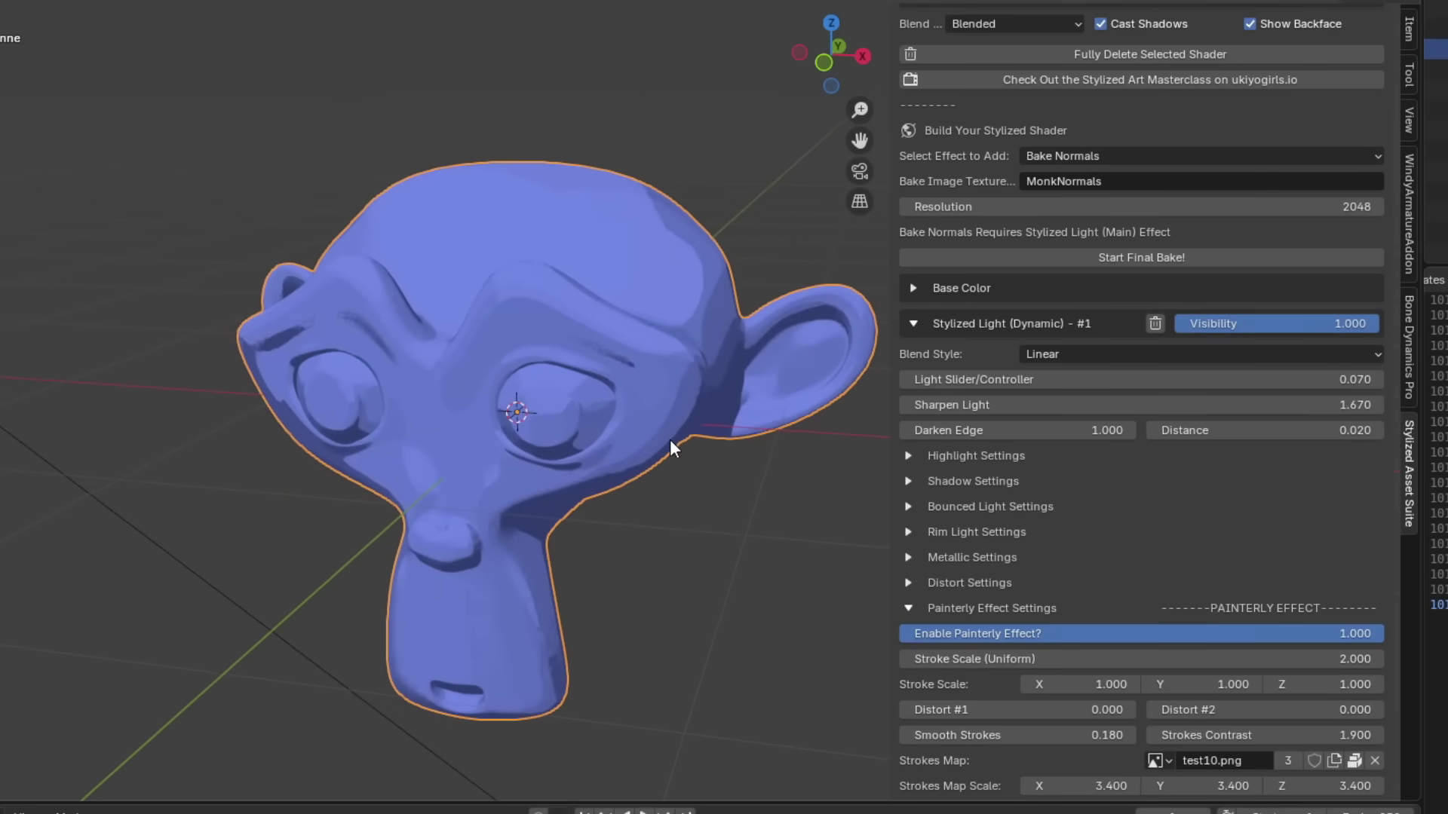
{"action": "mouse_move", "coordinate": [1140, 659]}
{"action": "left_mouse_down"}
{"action": "mouse_move", "coordinate": [1223, 659]}
{"action": "mouse_move", "coordinate": [1073, 659]}
{"action": "mouse_move", "coordinate": [1276, 659]}
{"action": "left_mouse_up"}
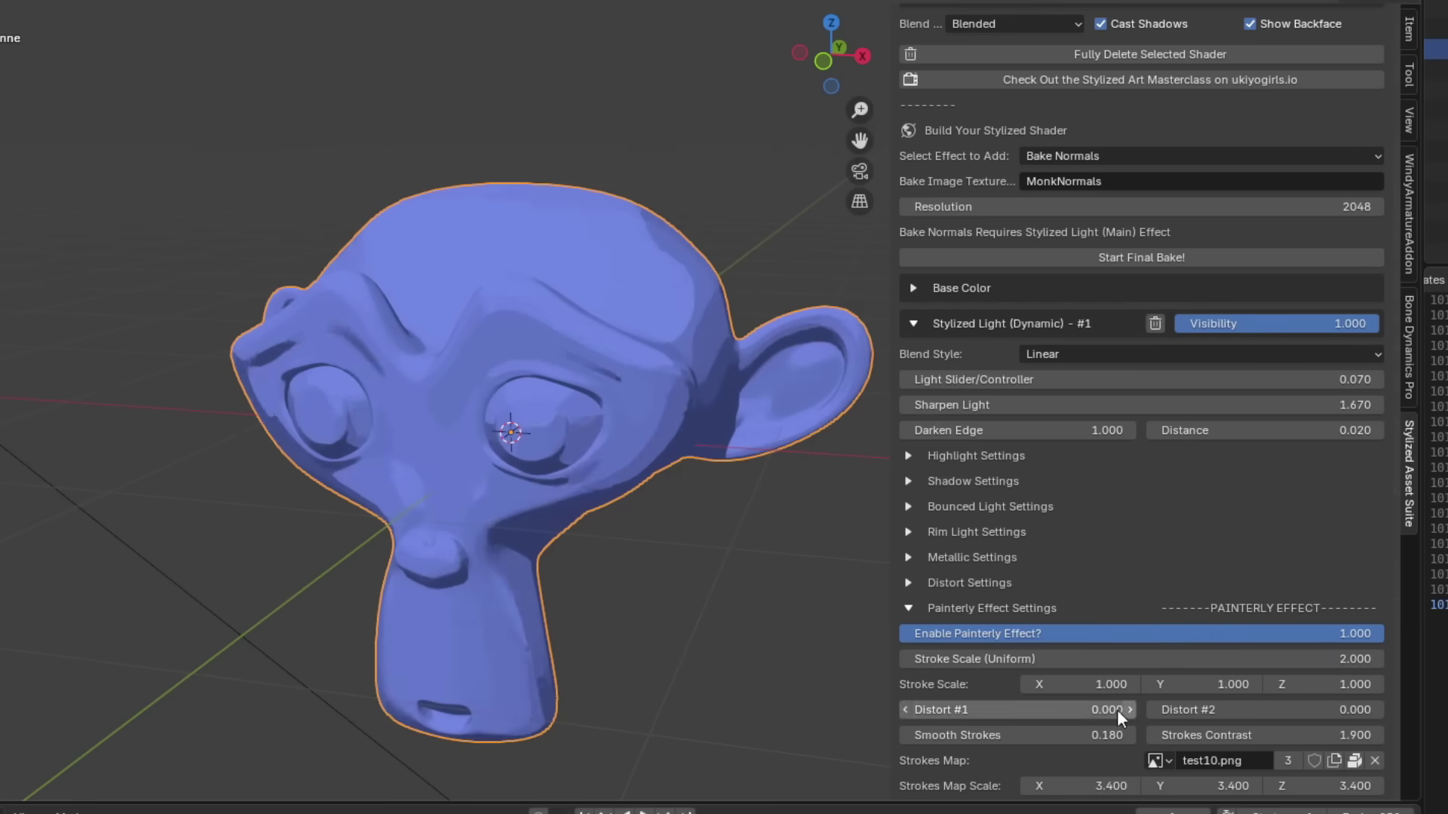
{"action": "mouse_move", "coordinate": [1118, 710]}
{"action": "left_mouse_down"}
{"action": "mouse_move", "coordinate": [1162, 711]}
{"action": "mouse_move", "coordinate": [1147, 709]}
{"action": "left_mouse_up"}
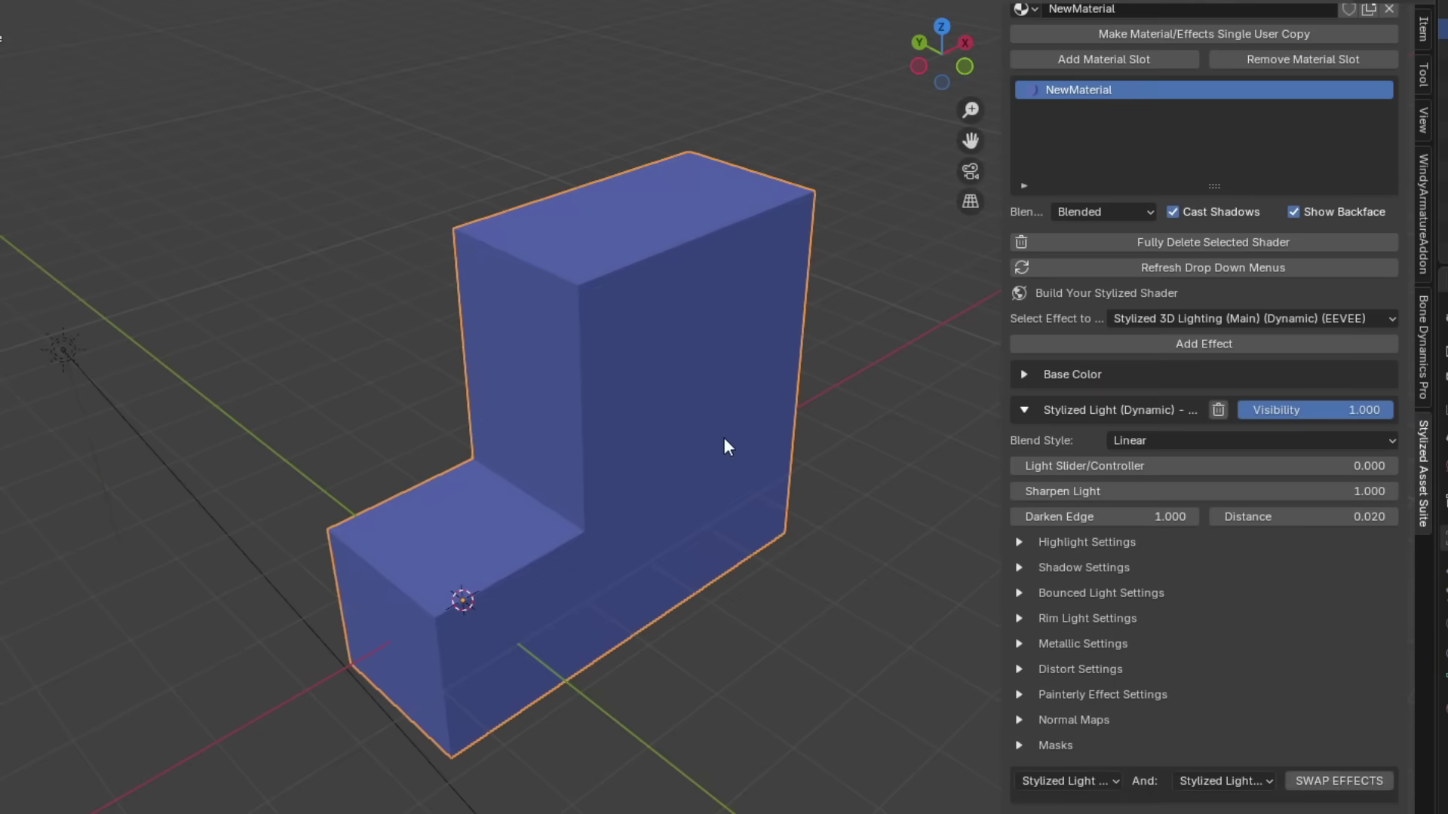
- Enable the Painterly Effect at 1.000 on the L-shaped block and test it by trying to rotate the sun light
{"action": "left_click", "coordinate": [1032, 696]}
{"action": "left_click_drag", "start_coordinate": [1044, 720], "coordinate": [1210, 720]}
{"action": "middle_click_drag", "start_coordinate": [800, 600], "coordinate": [709, 528]}
{"action": "left_click", "coordinate": [13, 383]}
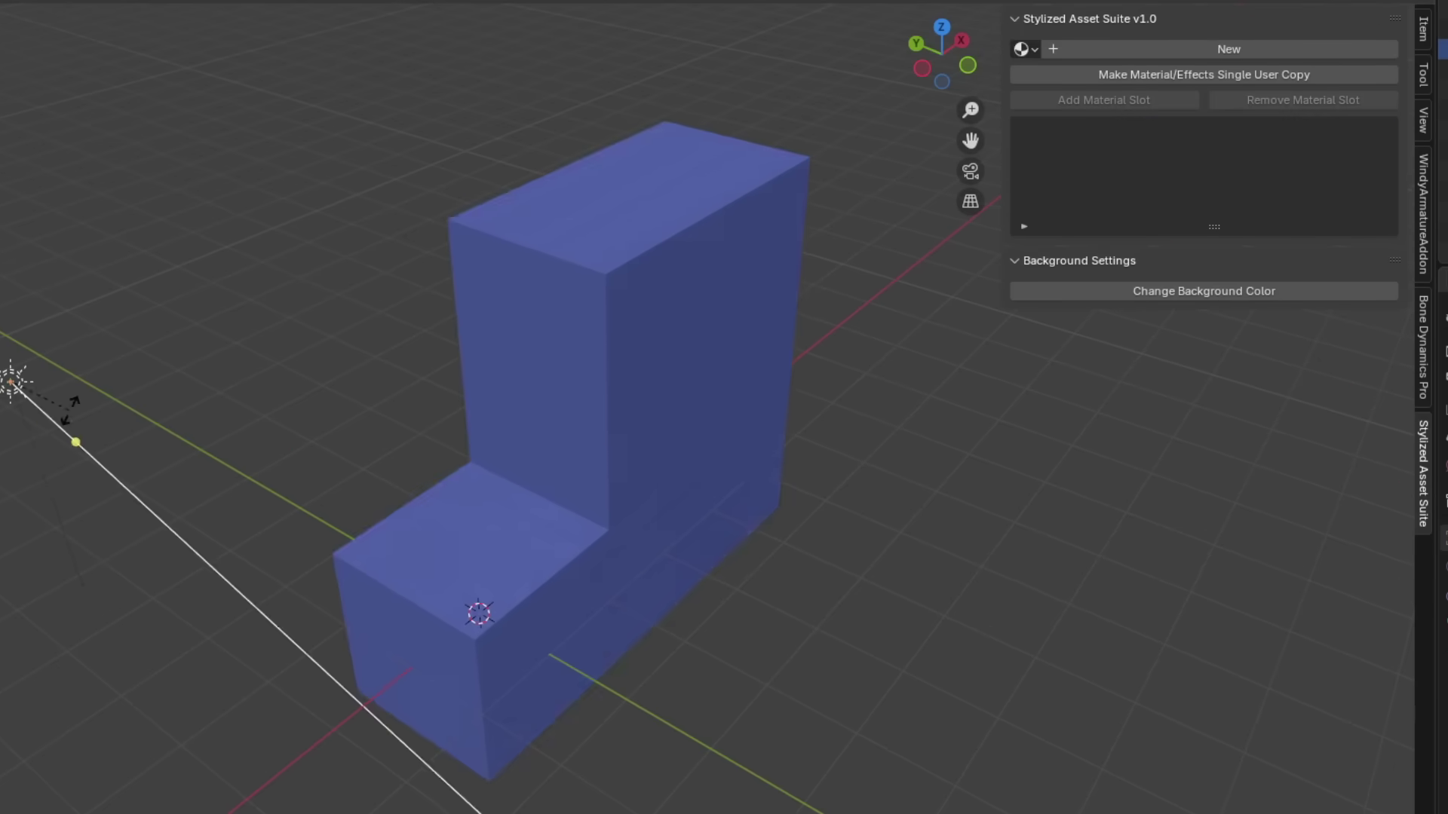
{"action": "key", "text": "Escape"}
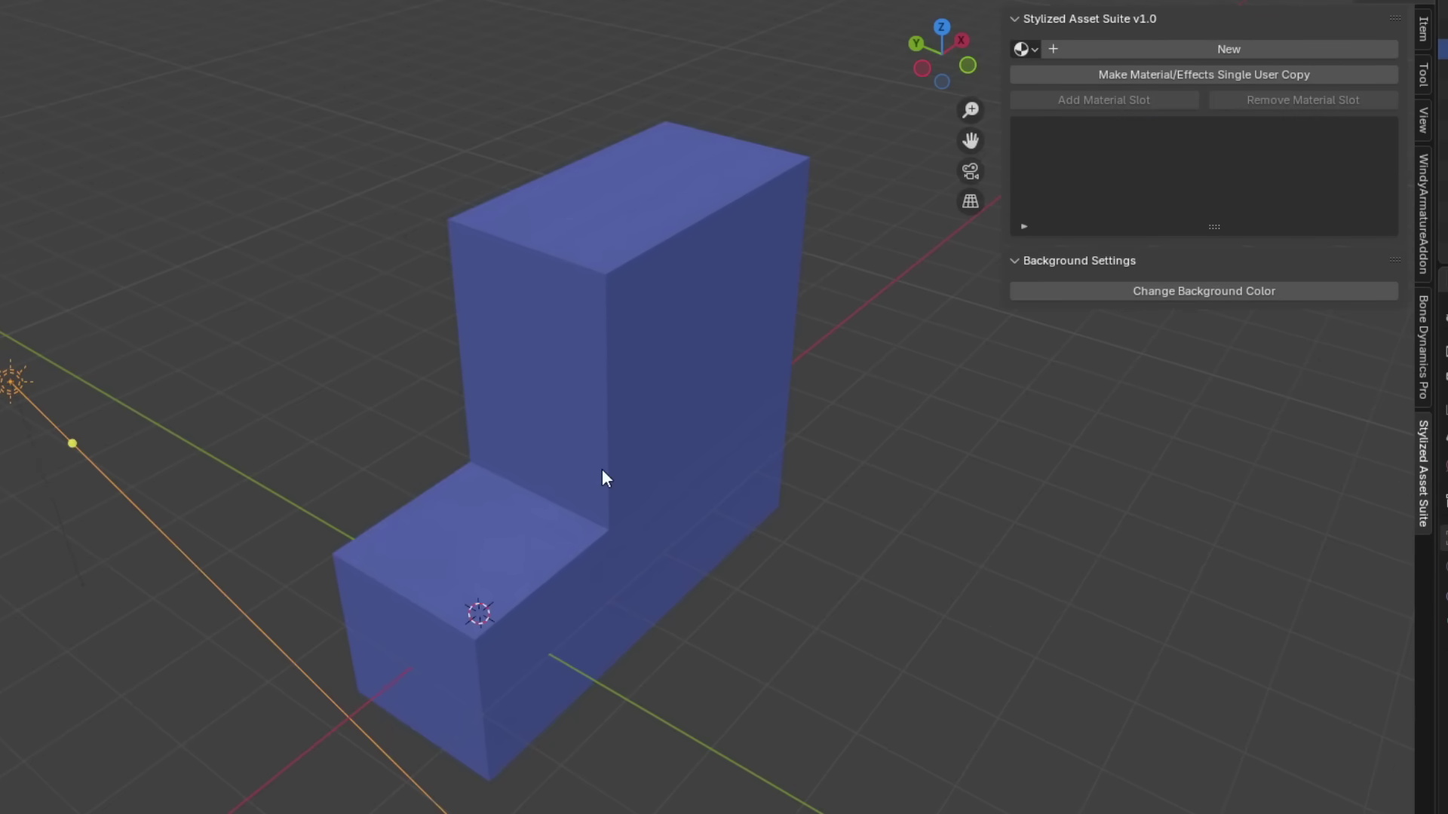
- Reselect the L-shaped block and smooth its surface into a rounded form
{"action": "left_click", "coordinate": [622, 446]}
{"action": "scroll", "coordinate": [1194, 613], "scroll_direction": "down", "scroll_amount": 7}
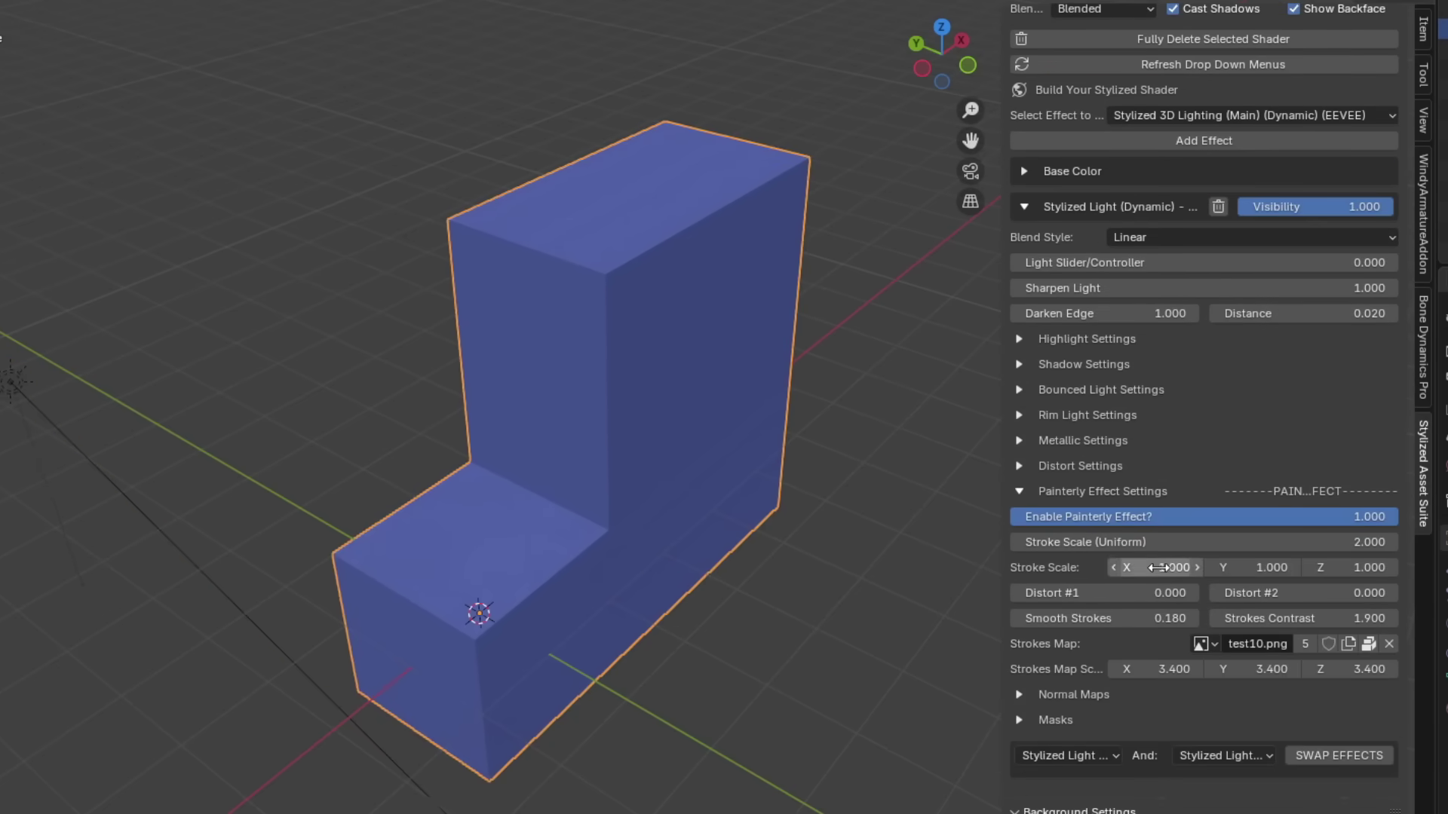
{"action": "right_click", "coordinate": [759, 404]}
{"action": "left_click", "coordinate": [759, 405]}
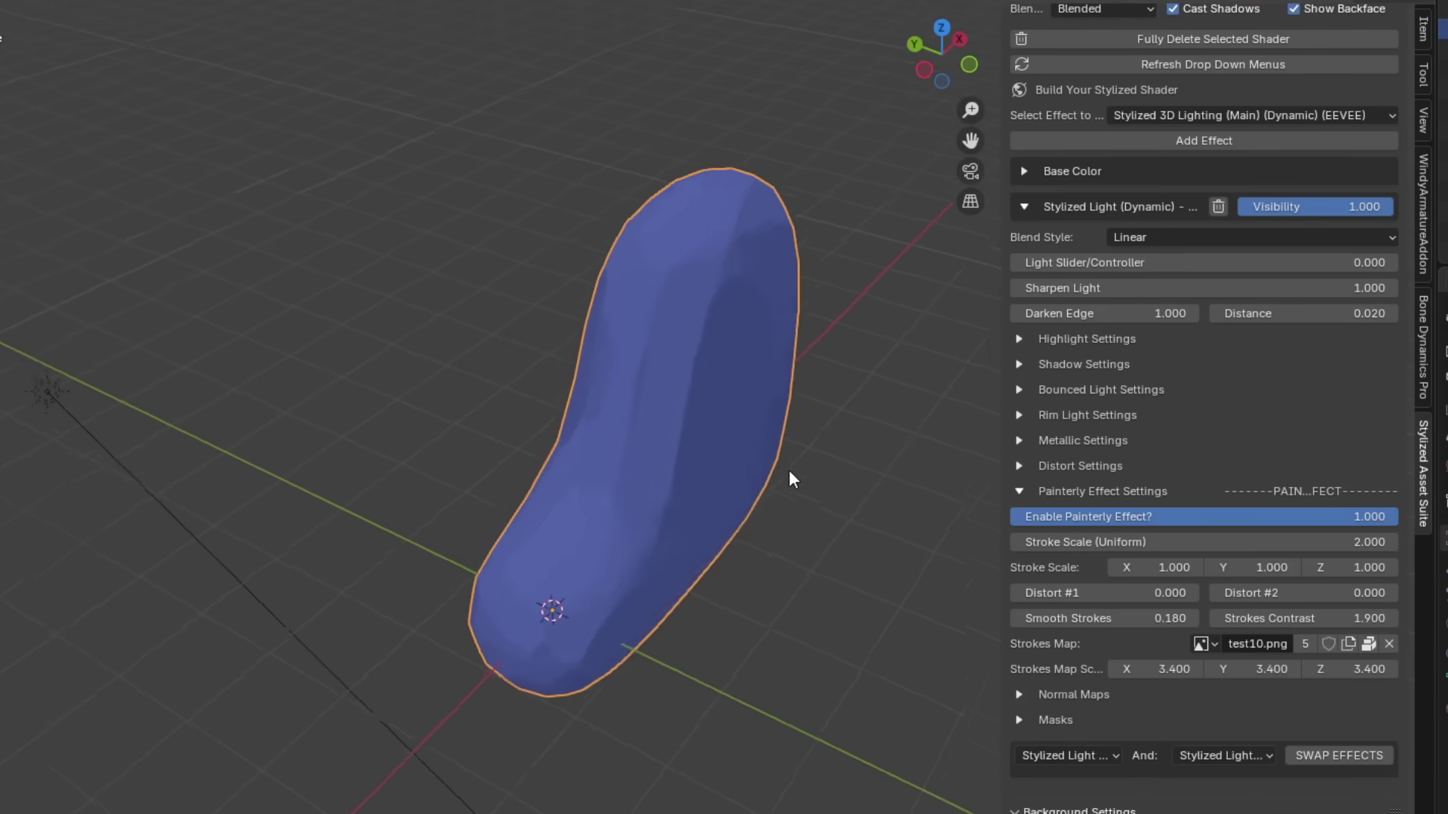
- Select the sun light and rotate it freely around the smoothed block to test the painterly shading
{"action": "middle_click_drag", "start_coordinate": [789, 480], "coordinate": [801, 486]}
{"action": "left_click", "coordinate": [52, 441]}
{"action": "key", "text": "r"}
{"action": "key", "text": "r"}
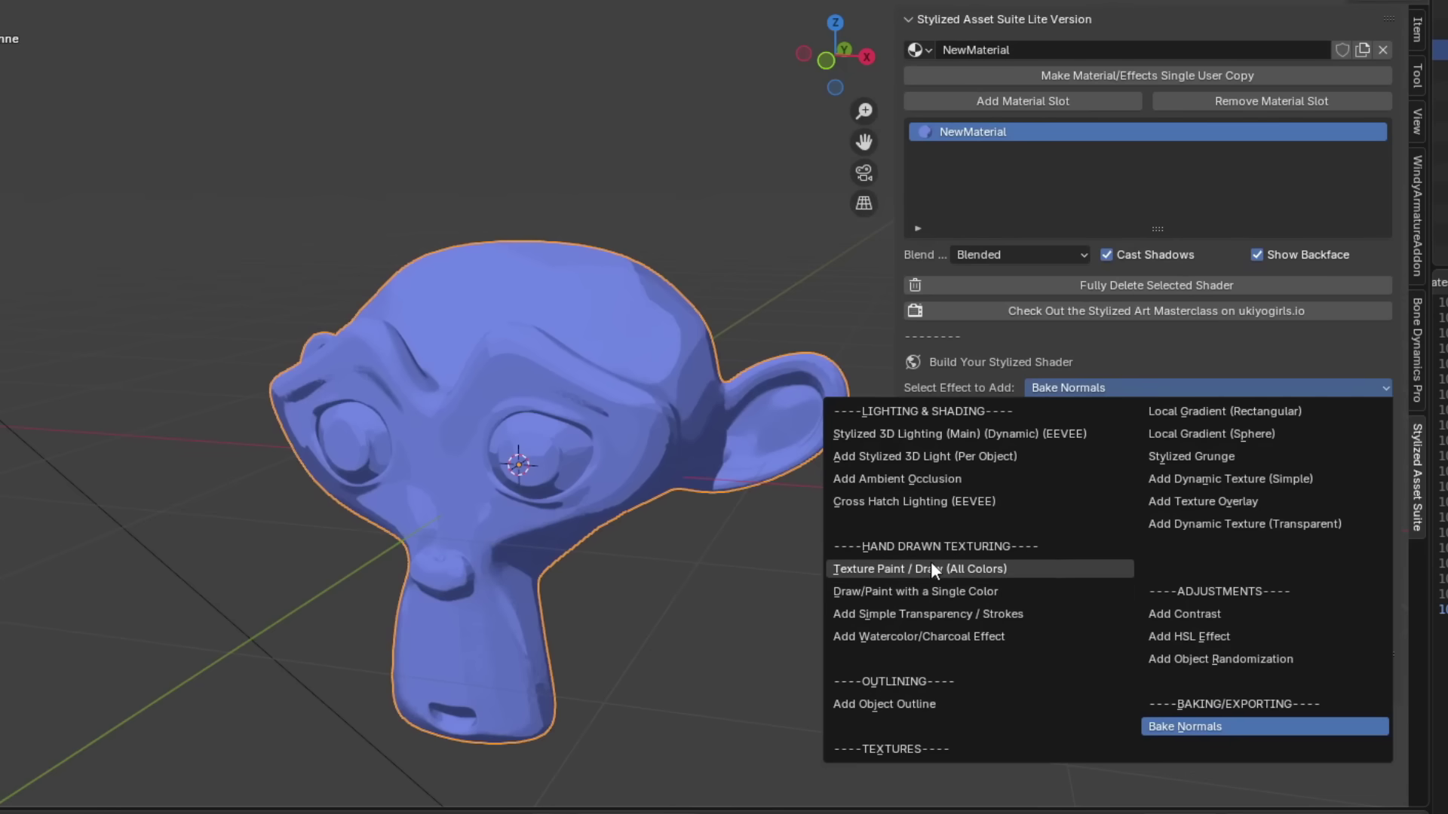
- Add a Texture Paint / Draw (All Colors) effect with a new 2048 × 2048 image named OurTexture, colour alpha 0
{"action": "left_click", "coordinate": [930, 563]}
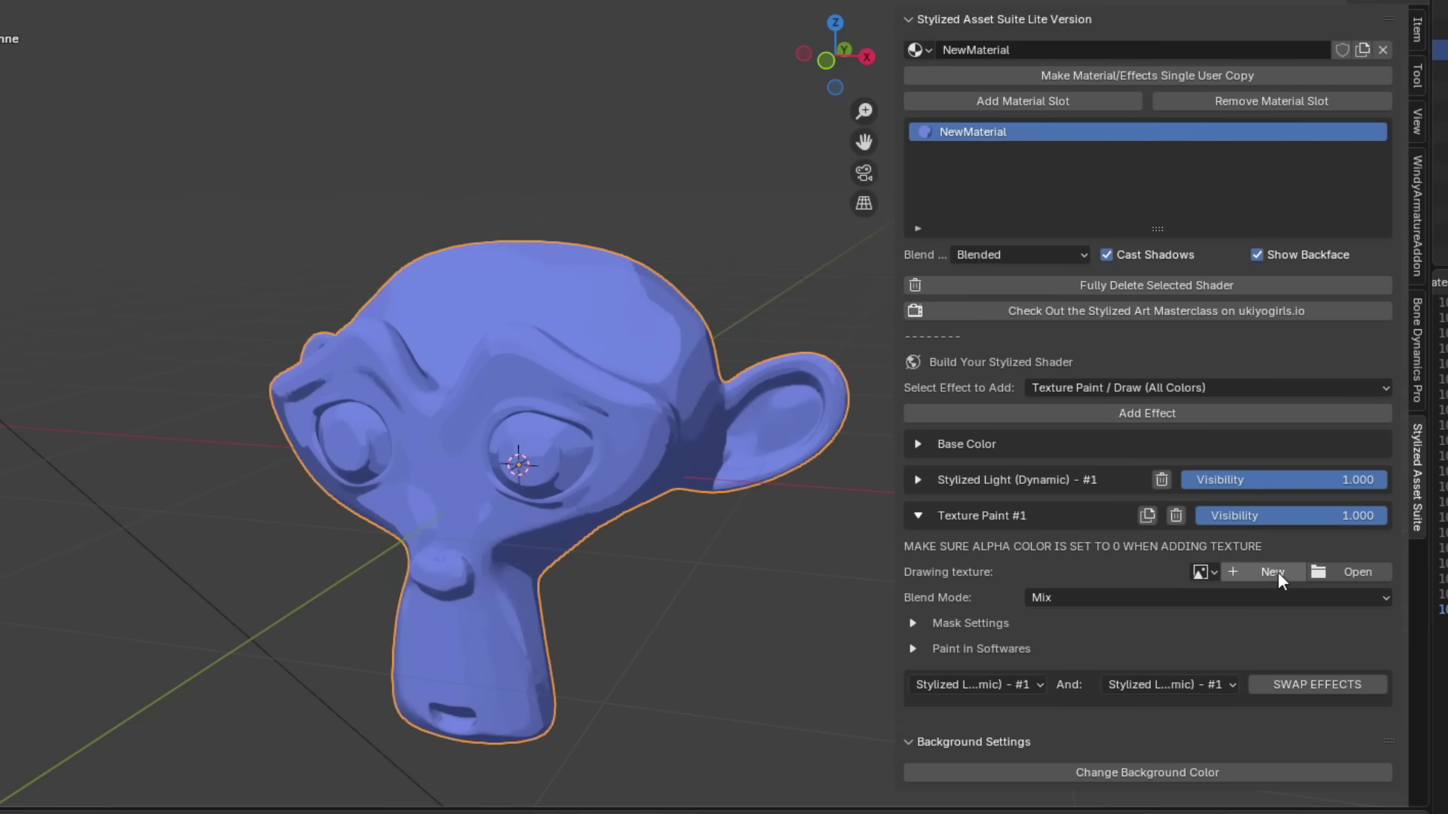
{"action": "left_click", "coordinate": [1274, 571]}
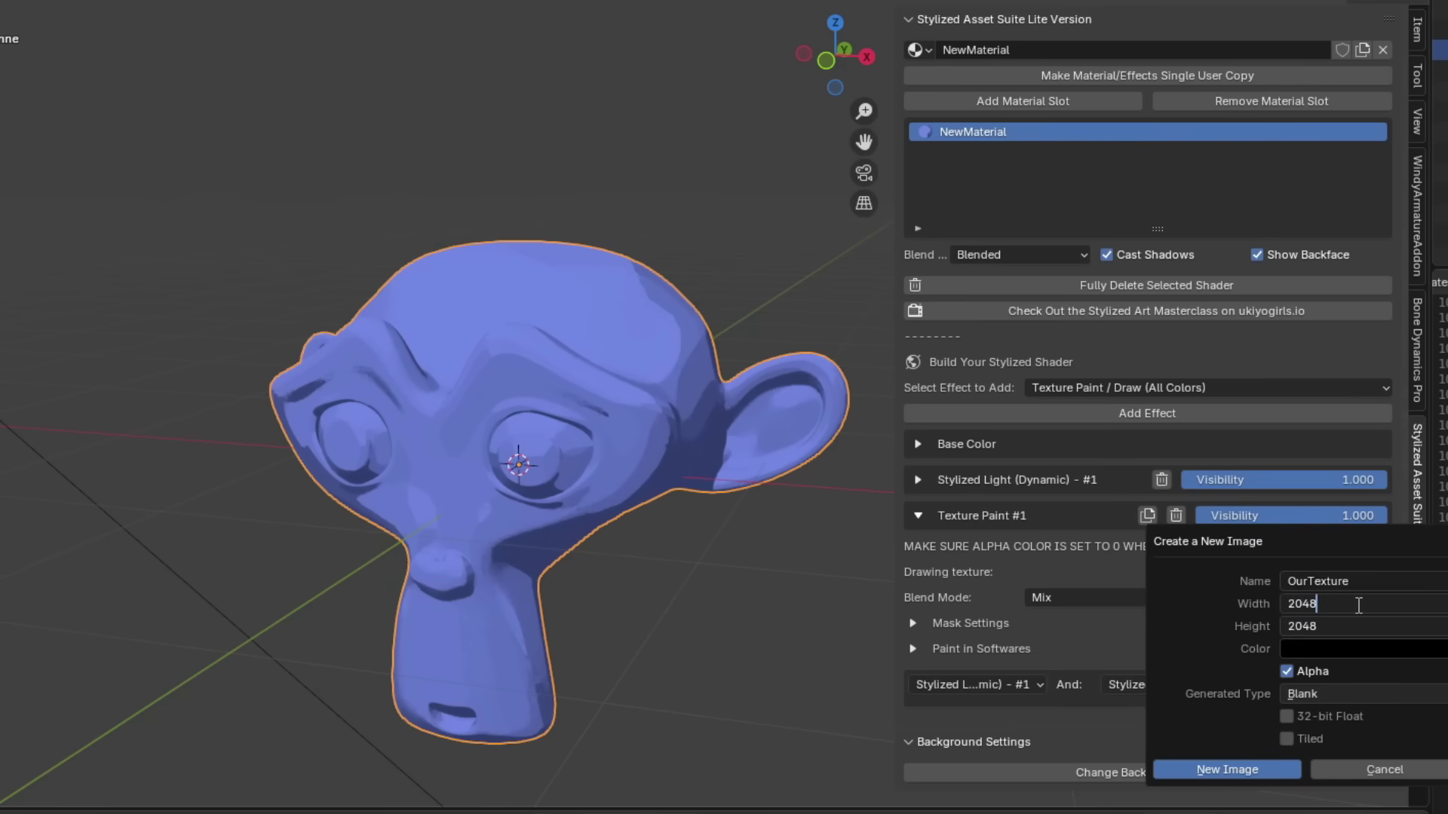
{"action": "left_click", "coordinate": [1385, 650]}
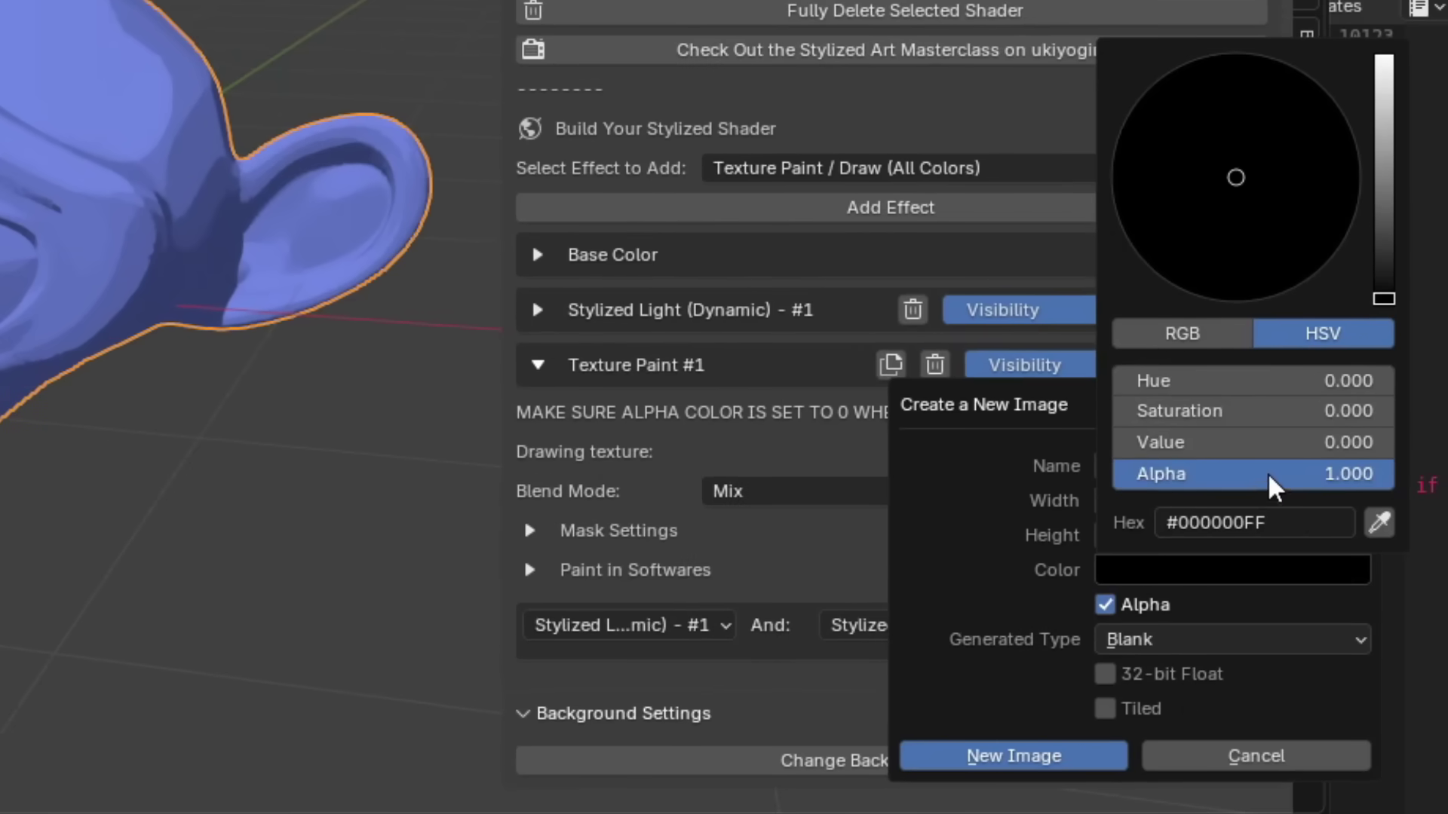
{"action": "left_click", "coordinate": [971, 760]}
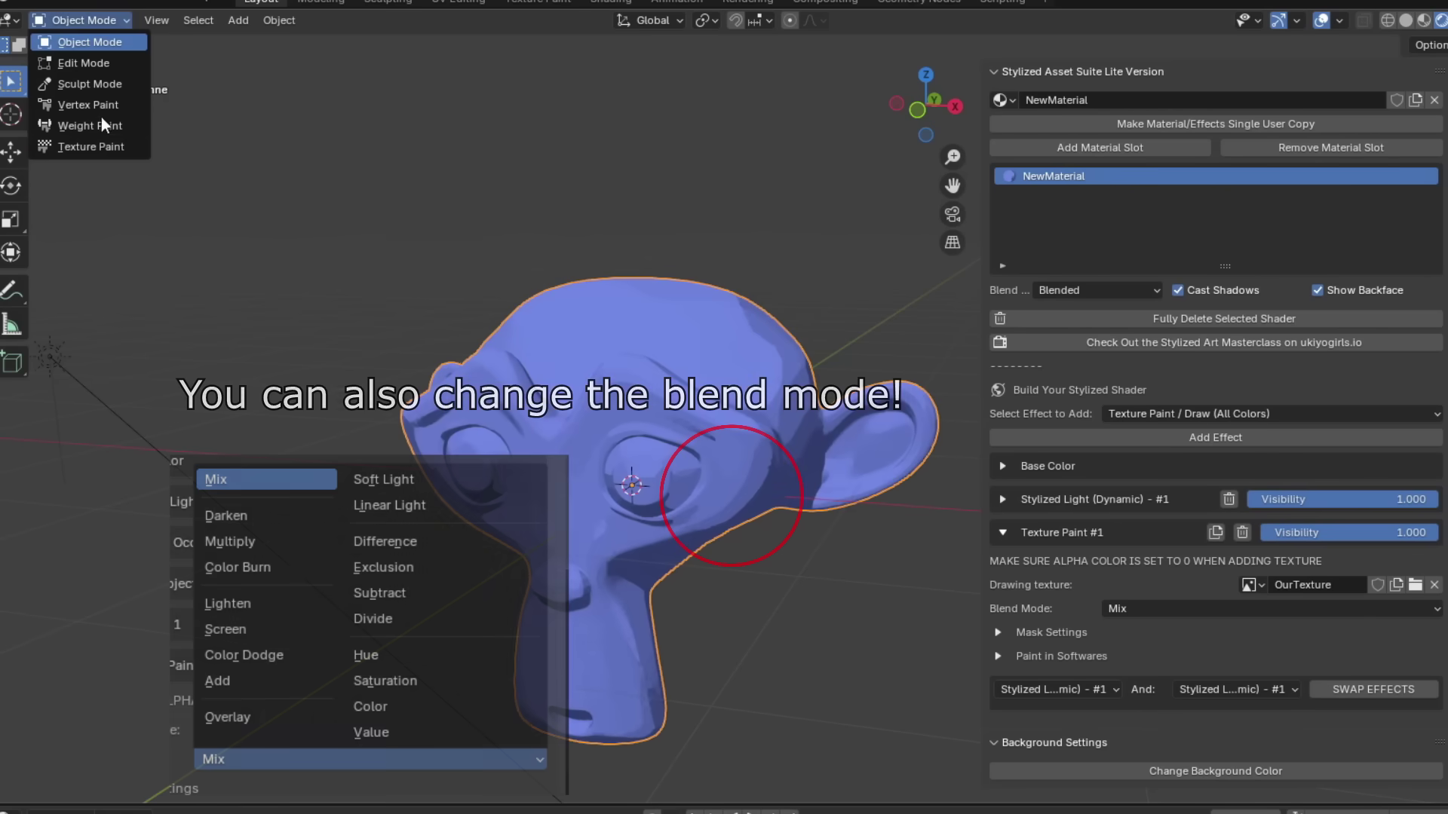
- Switch the monkey to Texture Paint mode, choose the Pastel brush and set its colour to green
{"action": "left_click", "coordinate": [90, 147]}
{"action": "left_click", "coordinate": [37, 46]}
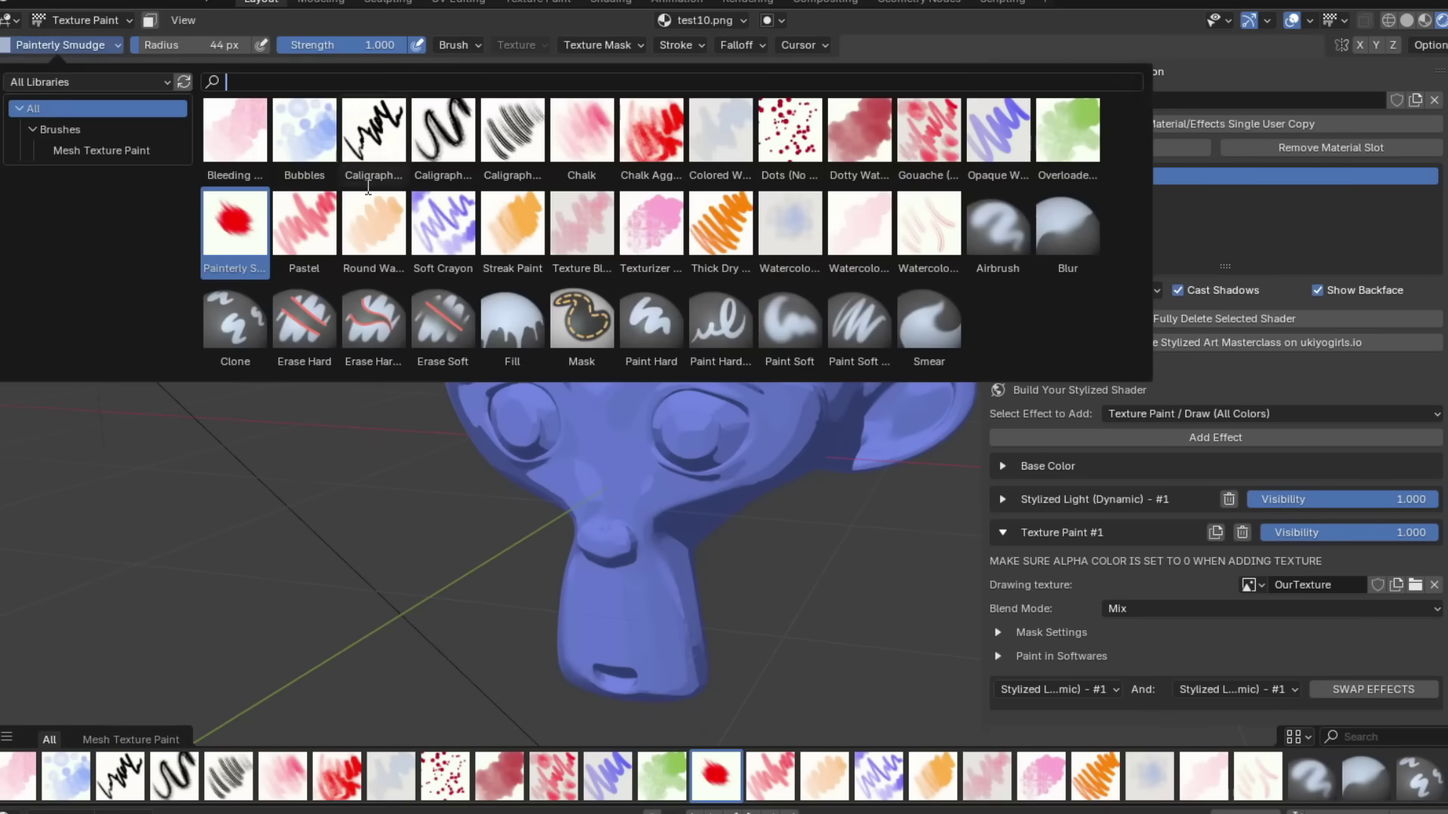
{"action": "left_click", "coordinate": [304, 233]}
{"action": "left_click", "coordinate": [149, 47]}
{"action": "left_click", "coordinate": [169, 117]}
- Make OurTexture the active paint image and paint a green stroke on the monkey's forehead
{"action": "left_click", "coordinate": [706, 46]}
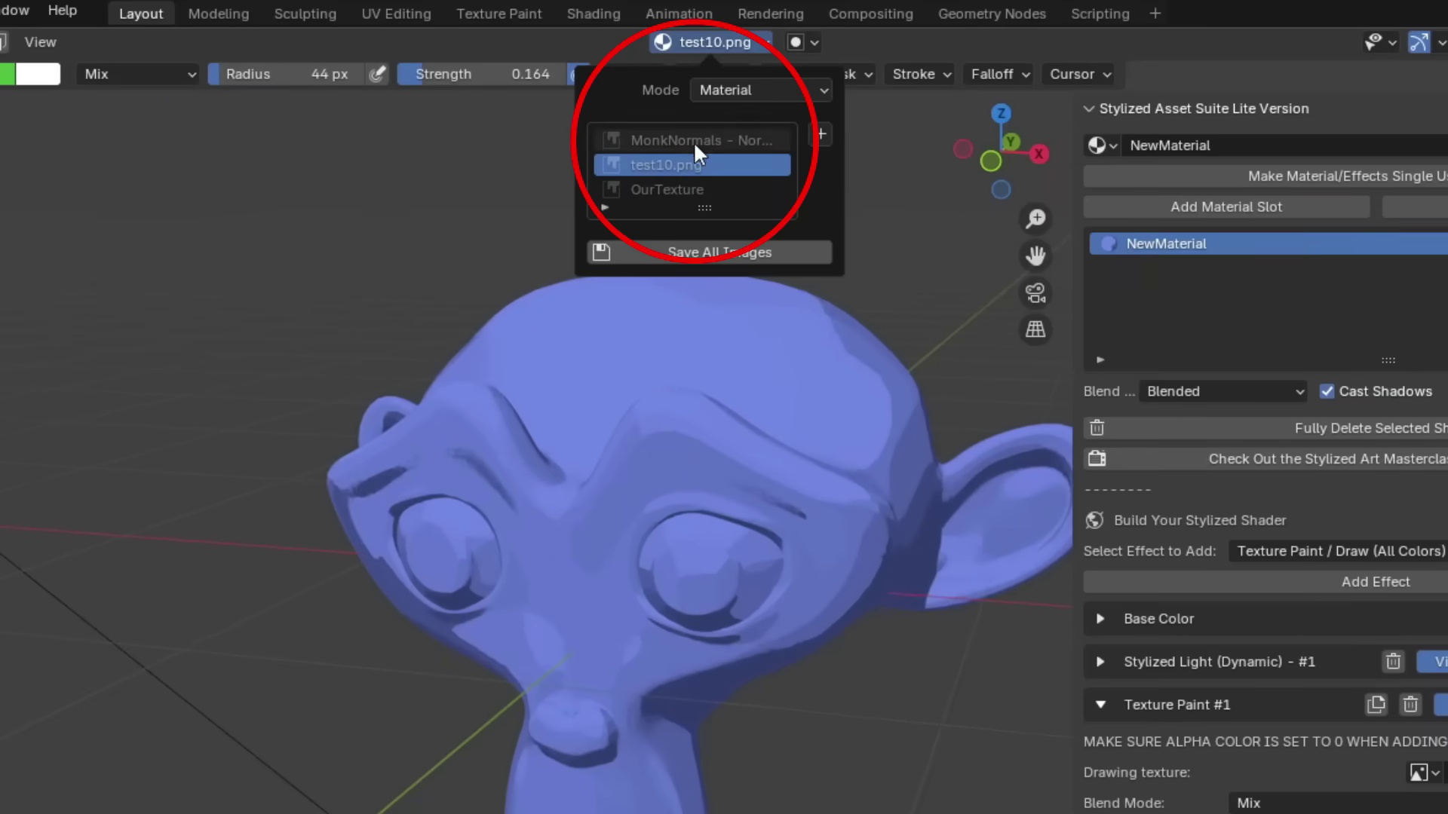
{"action": "left_click", "coordinate": [679, 189]}
{"action": "scroll", "coordinate": [815, 502], "scroll_direction": "up", "scroll_amount": 4}
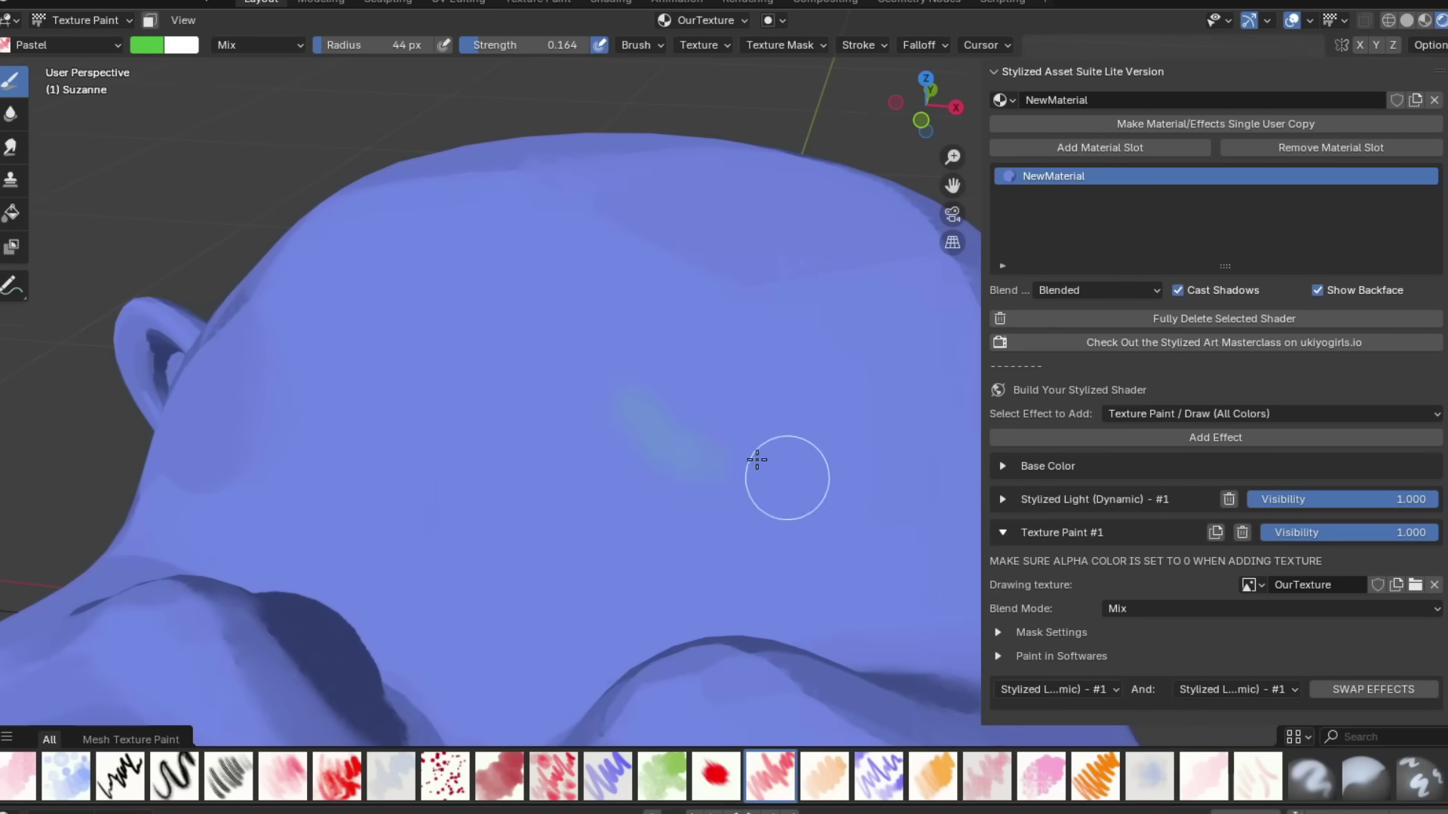
{"action": "left_click_drag", "start_coordinate": [671, 366], "coordinate": [725, 467]}
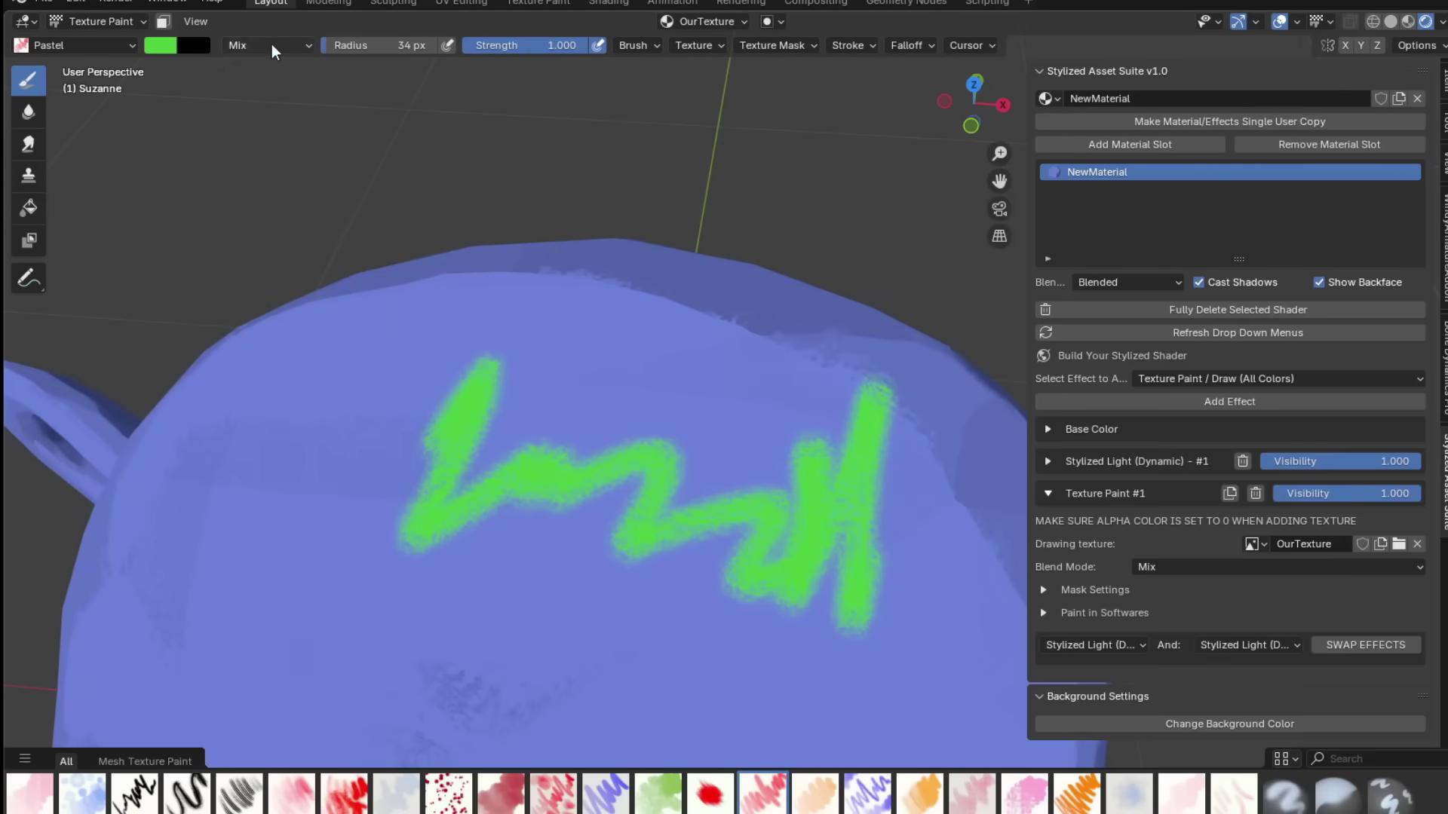
- Set the Pastel brush's blend mode to Erase Alpha for erasing the green paint
{"action": "left_click", "coordinate": [270, 44]}
{"action": "left_click", "coordinate": [360, 319]}
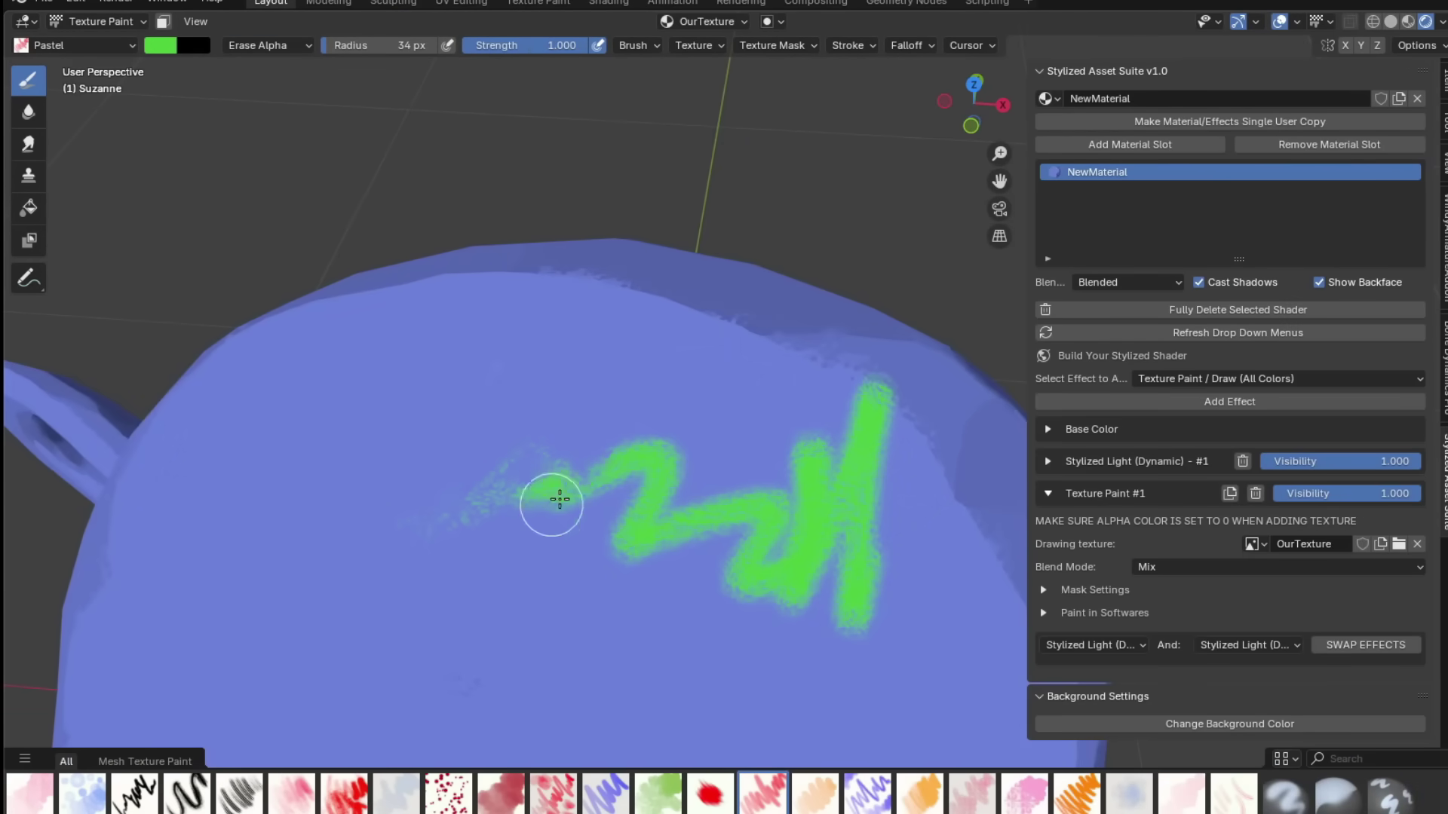
- Erase part of the green paint on the monkey's head, and paint green Pastel strokes on its shaded cheek
{"action": "left_click_drag", "start_coordinate": [559, 498], "coordinate": [877, 363]}
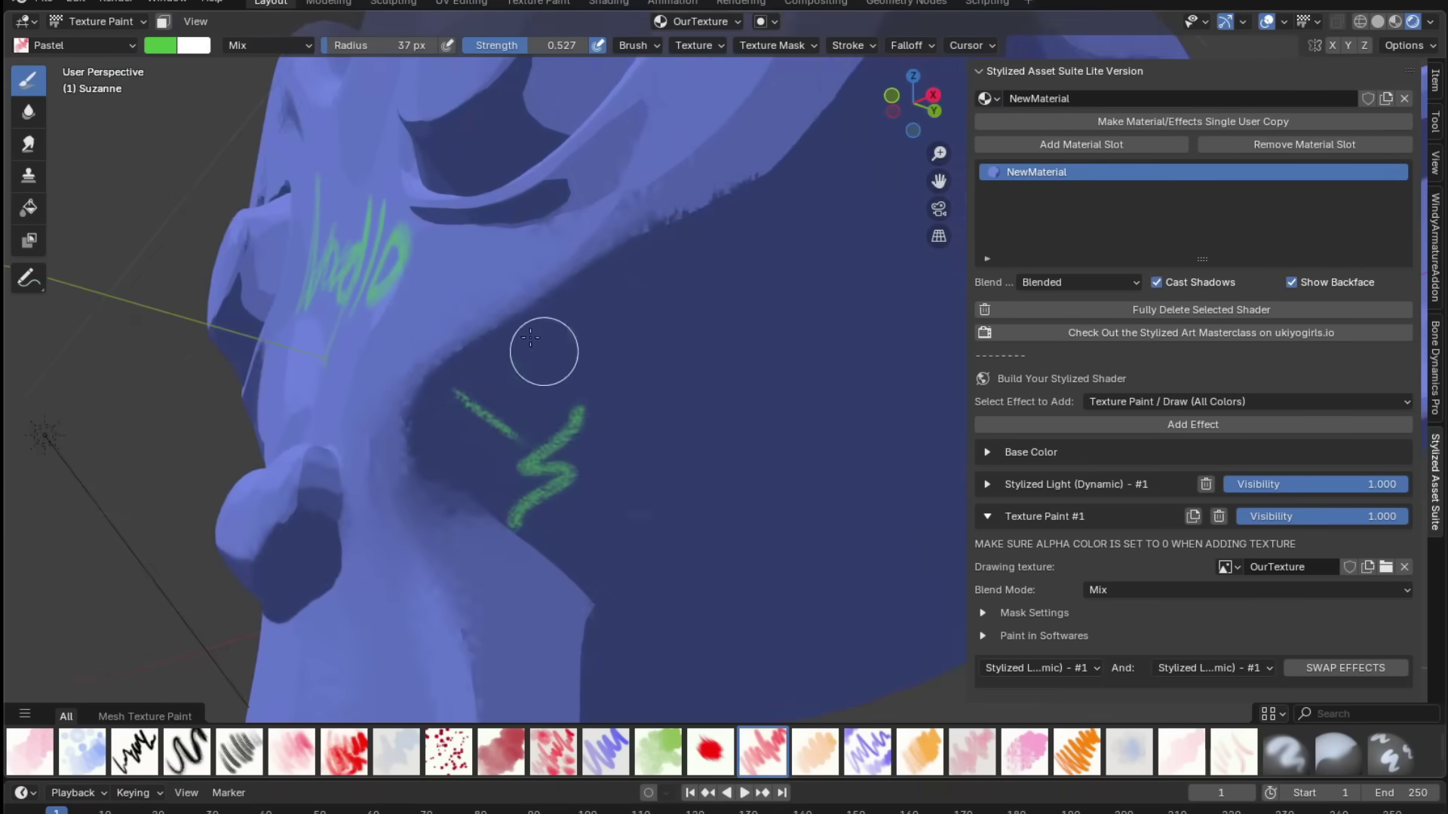
{"action": "left_click_drag", "start_coordinate": [555, 408], "coordinate": [634, 328]}
{"action": "scroll", "coordinate": [625, 354], "scroll_direction": "down", "scroll_amount": 2}
{"action": "middle_click_drag", "start_coordinate": [603, 385], "coordinate": [660, 381]}
{"action": "left_click_drag", "start_coordinate": [679, 339], "coordinate": [607, 389]}
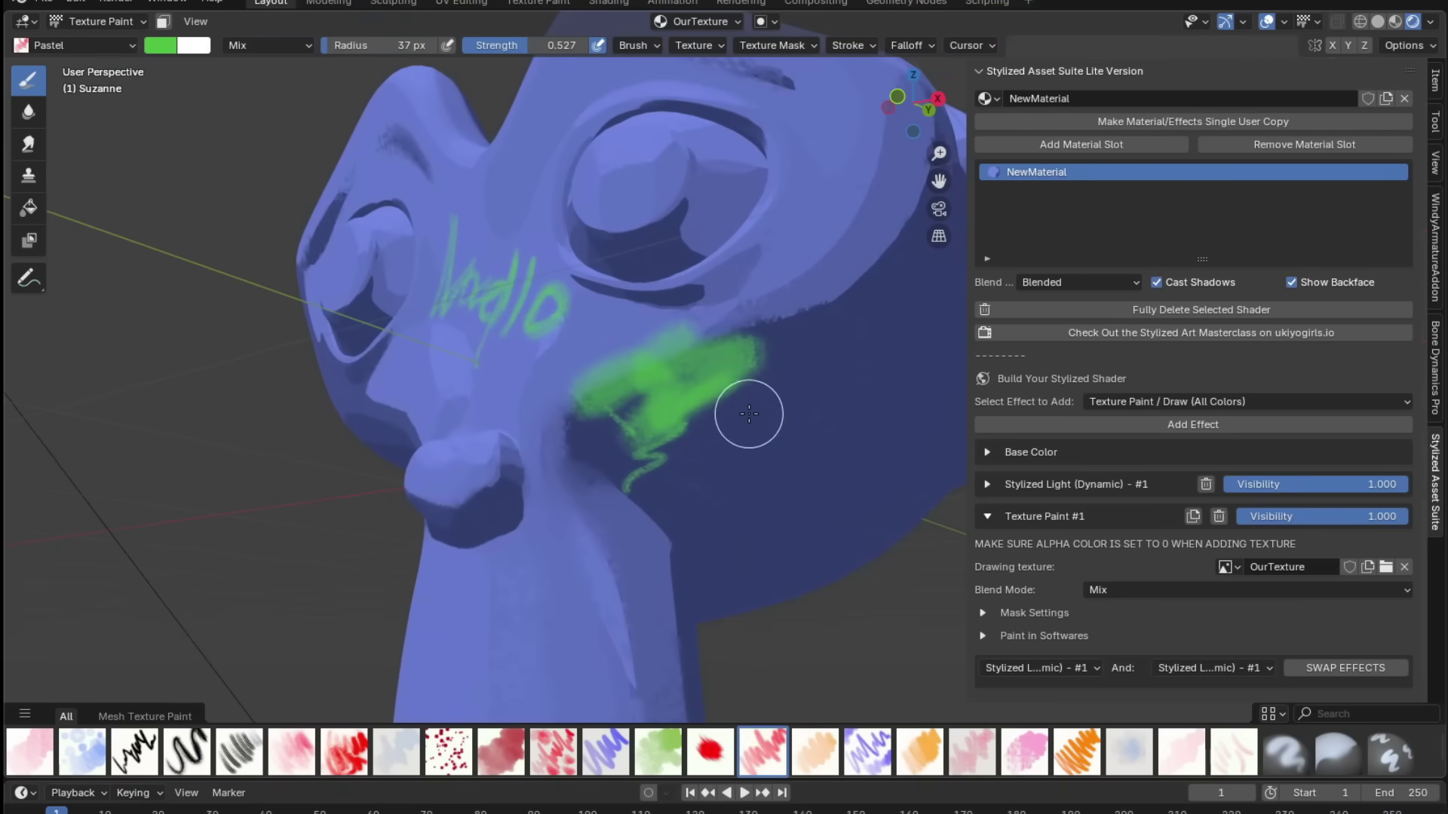
{"action": "mouse_move", "coordinate": [751, 407]}
{"action": "middle_mouse_down"}
{"action": "mouse_move", "coordinate": [683, 366]}
{"action": "mouse_move", "coordinate": [724, 366]}
{"action": "middle_mouse_up"}
{"action": "left_click_drag", "start_coordinate": [724, 366], "coordinate": [740, 374]}
{"action": "left_click_drag", "start_coordinate": [740, 374], "coordinate": [703, 441]}
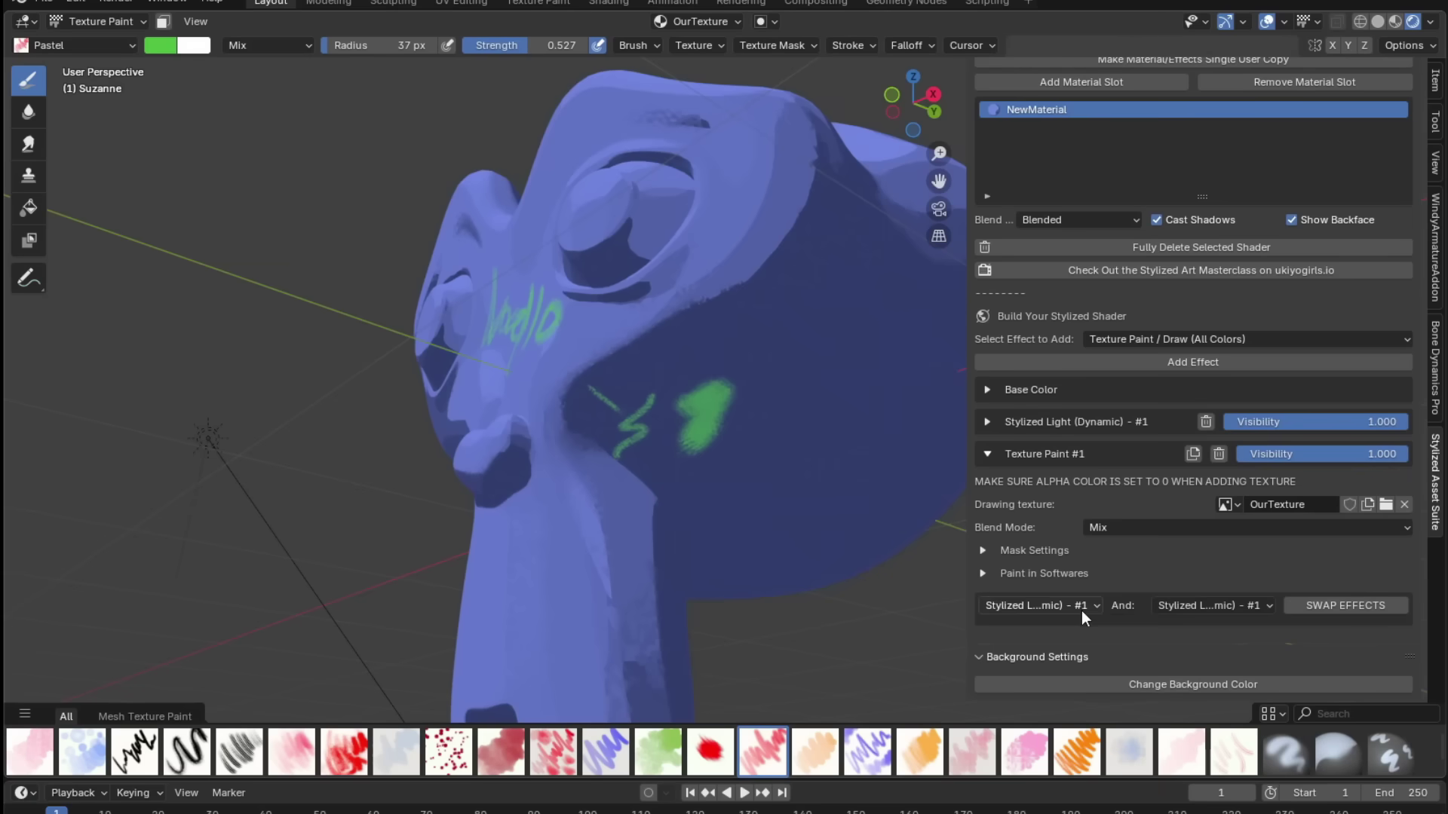
- Swap the order of Texture Paint #1 and Stylized Light (Dynamic) #1, and lower Texture Paint #1's visibility to about 0.148
{"action": "left_click", "coordinate": [1322, 608]}
{"action": "middle_click_drag", "start_coordinate": [822, 467], "coordinate": [784, 457]}
{"action": "mouse_move", "coordinate": [691, 444]}
{"action": "middle_mouse_down"}
{"action": "mouse_move", "coordinate": [794, 491]}
{"action": "mouse_move", "coordinate": [781, 460]}
{"action": "middle_mouse_up"}
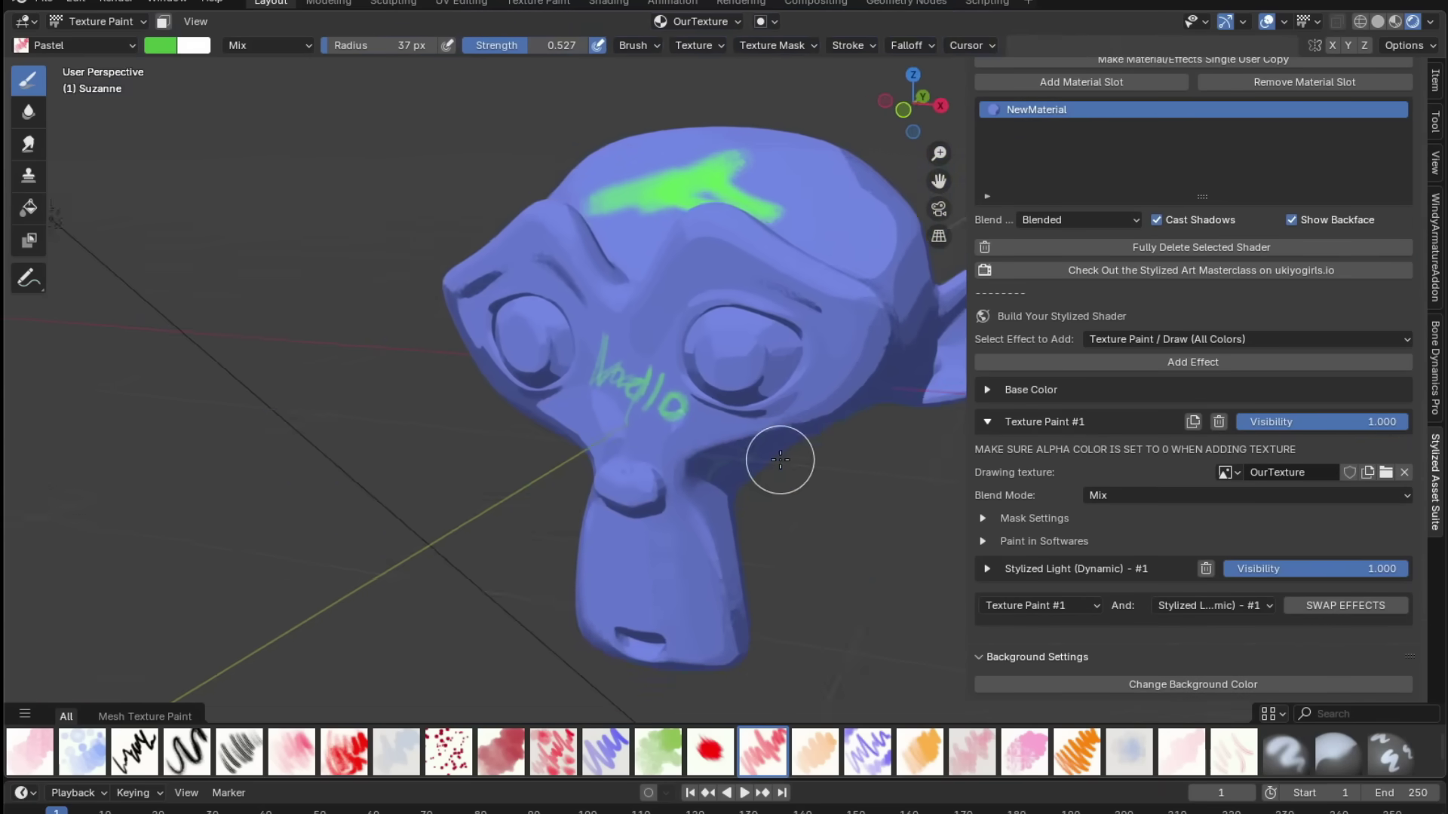
{"action": "left_click_drag", "start_coordinate": [1380, 421], "coordinate": [1350, 421]}
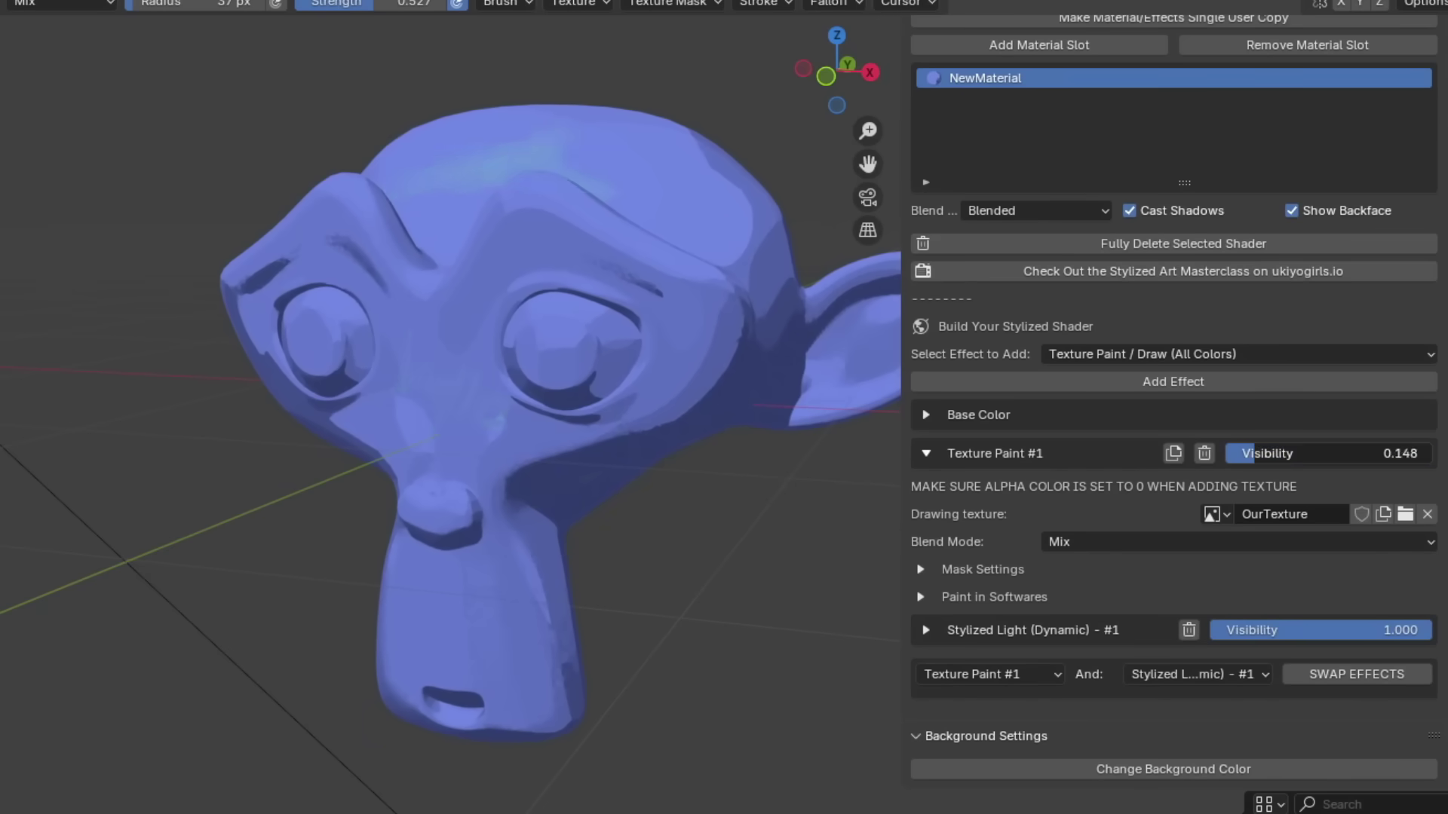
- Set the Pastel brush colour to orange-red and paint a zigzag stroke on the monkey's chin
{"action": "left_click", "coordinate": [160, 45]}
{"action": "left_click", "coordinate": [215, 198]}
{"action": "scroll", "coordinate": [739, 328], "scroll_direction": "up", "scroll_amount": 1}
{"action": "left_click_drag", "start_coordinate": [684, 531], "coordinate": [754, 473]}
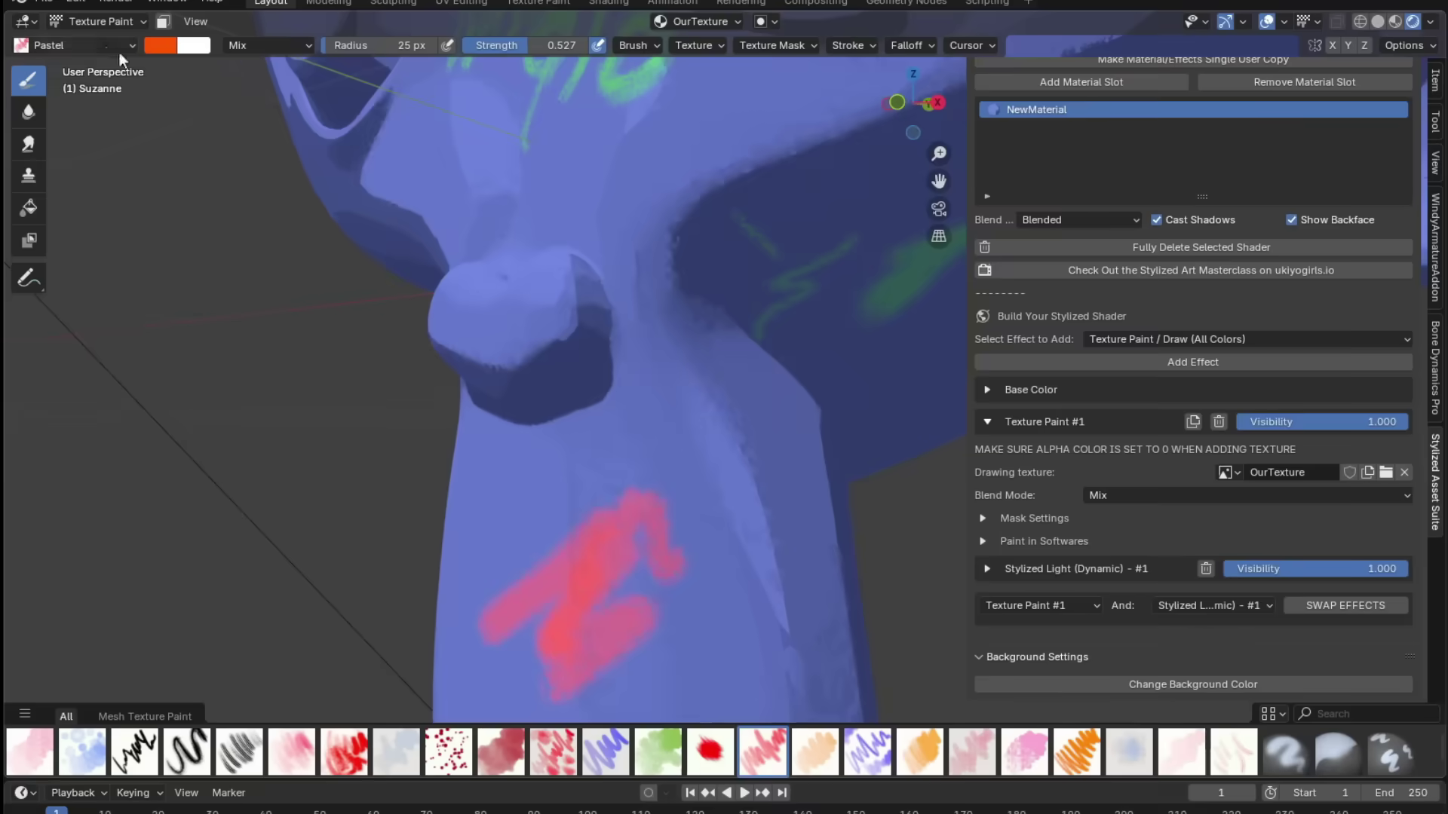
- Choose the Paint Hard brush and paint orange strokes on the monkey's chin, undoing the last stroke
{"action": "left_click", "coordinate": [119, 52]}
{"action": "left_click", "coordinate": [647, 316]}
{"action": "left_click_drag", "start_coordinate": [660, 436], "coordinate": [672, 562]}
{"action": "middle_click_drag", "start_coordinate": [672, 561], "coordinate": [688, 460], "text": "shift"}
{"action": "left_click_drag", "start_coordinate": [689, 501], "coordinate": [672, 591]}
{"action": "key", "text": "ctrl+z"}
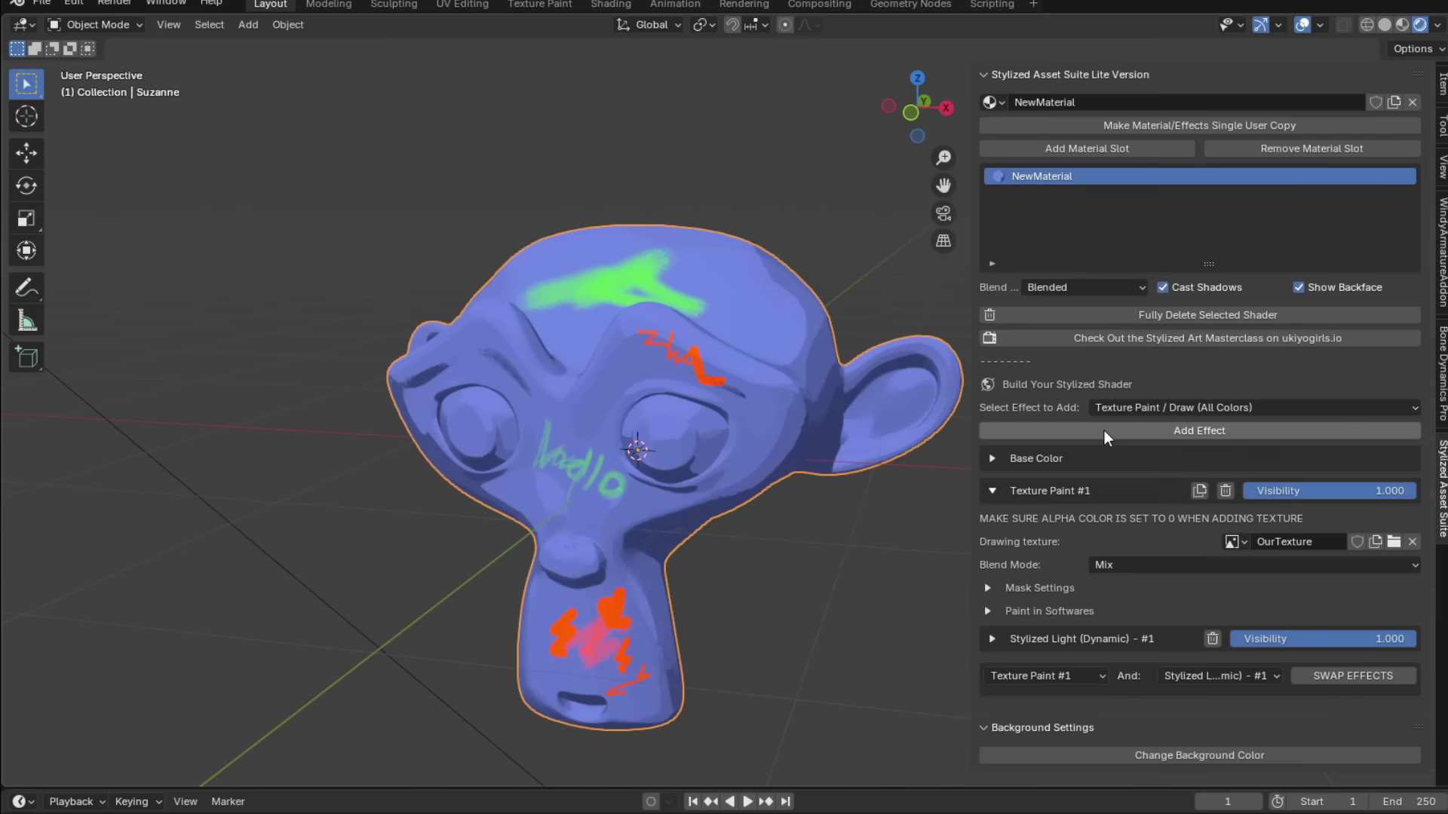
- Add a second Texture Paint / Draw (All Colors) effect with a new 2048 × 2048 px image named Ourtexture2
{"action": "left_click", "coordinate": [1104, 431]}
{"action": "left_click", "coordinate": [1256, 576]}
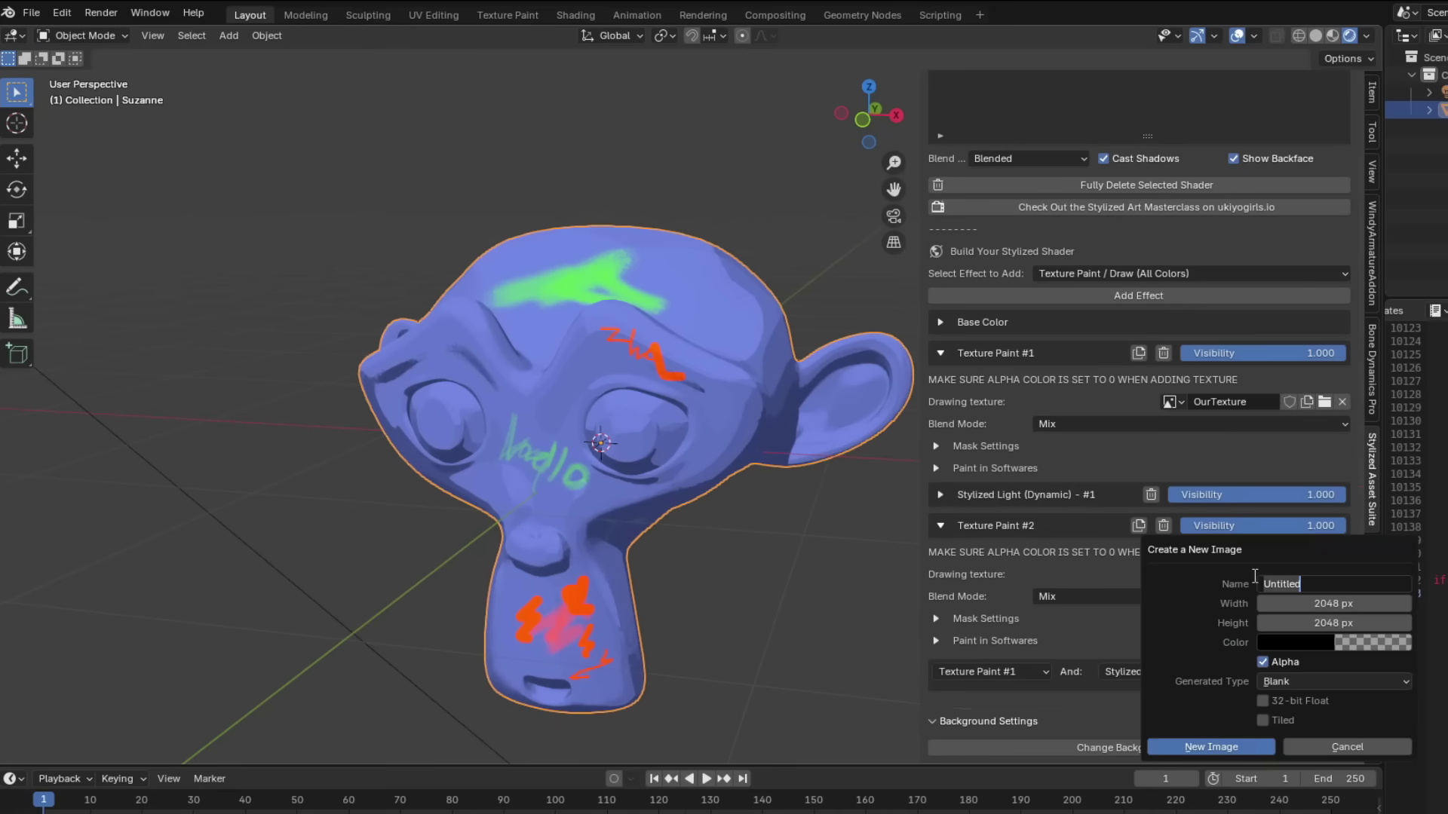
{"action": "key", "text": "Return"}
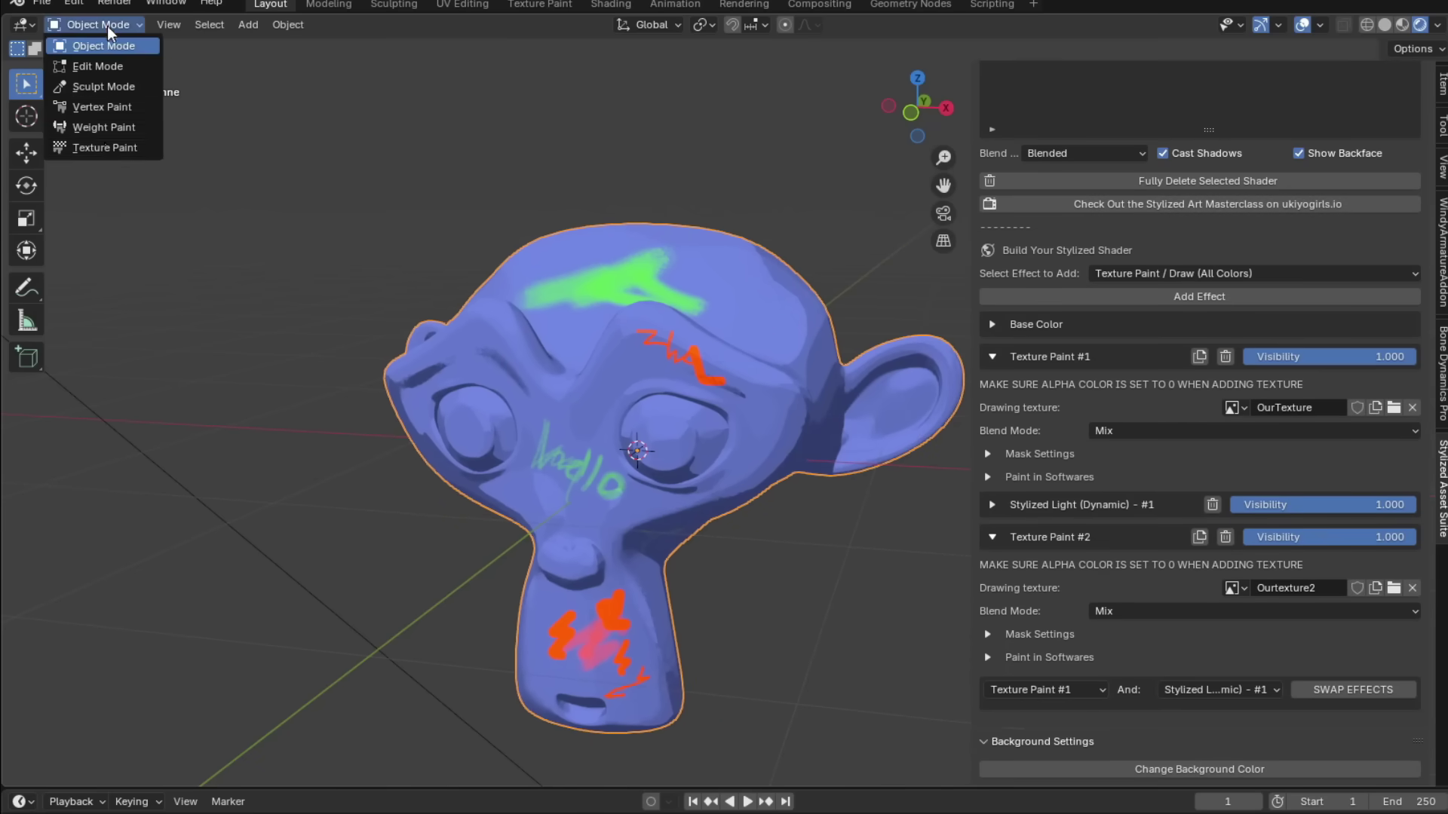
- Switch to Texture Paint mode with Ourtexture2 as the active paint image, and try lowering Texture Paint #1's visibility
{"action": "left_click", "coordinate": [105, 147]}
{"action": "left_click", "coordinate": [692, 26]}
{"action": "left_click", "coordinate": [683, 126]}
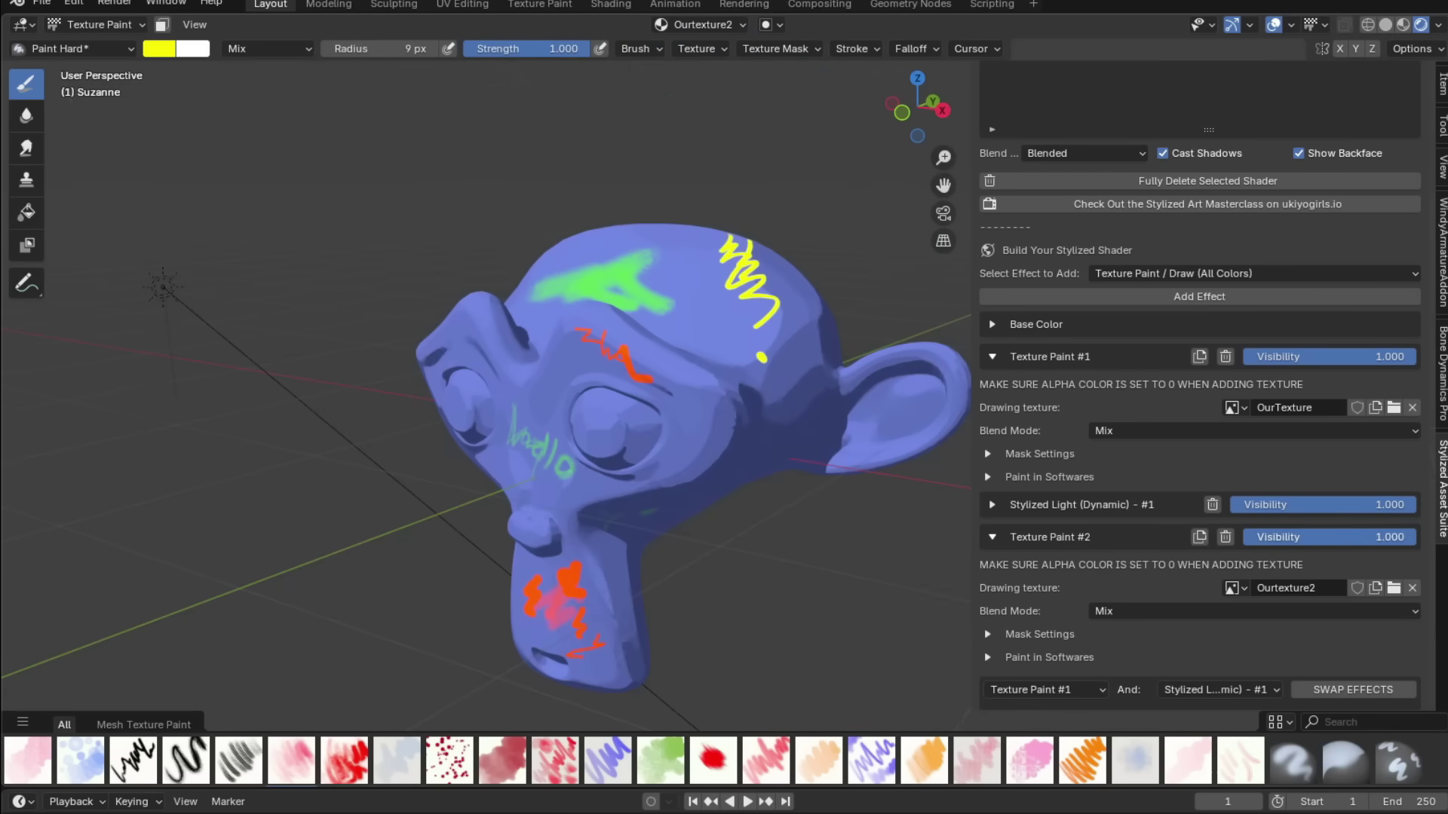
{"action": "mouse_move", "coordinate": [1410, 357]}
{"action": "left_mouse_down"}
{"action": "mouse_move", "coordinate": [1244, 356]}
{"action": "mouse_move", "coordinate": [1414, 356]}
{"action": "mouse_move", "coordinate": [1349, 357]}
{"action": "left_mouse_up"}
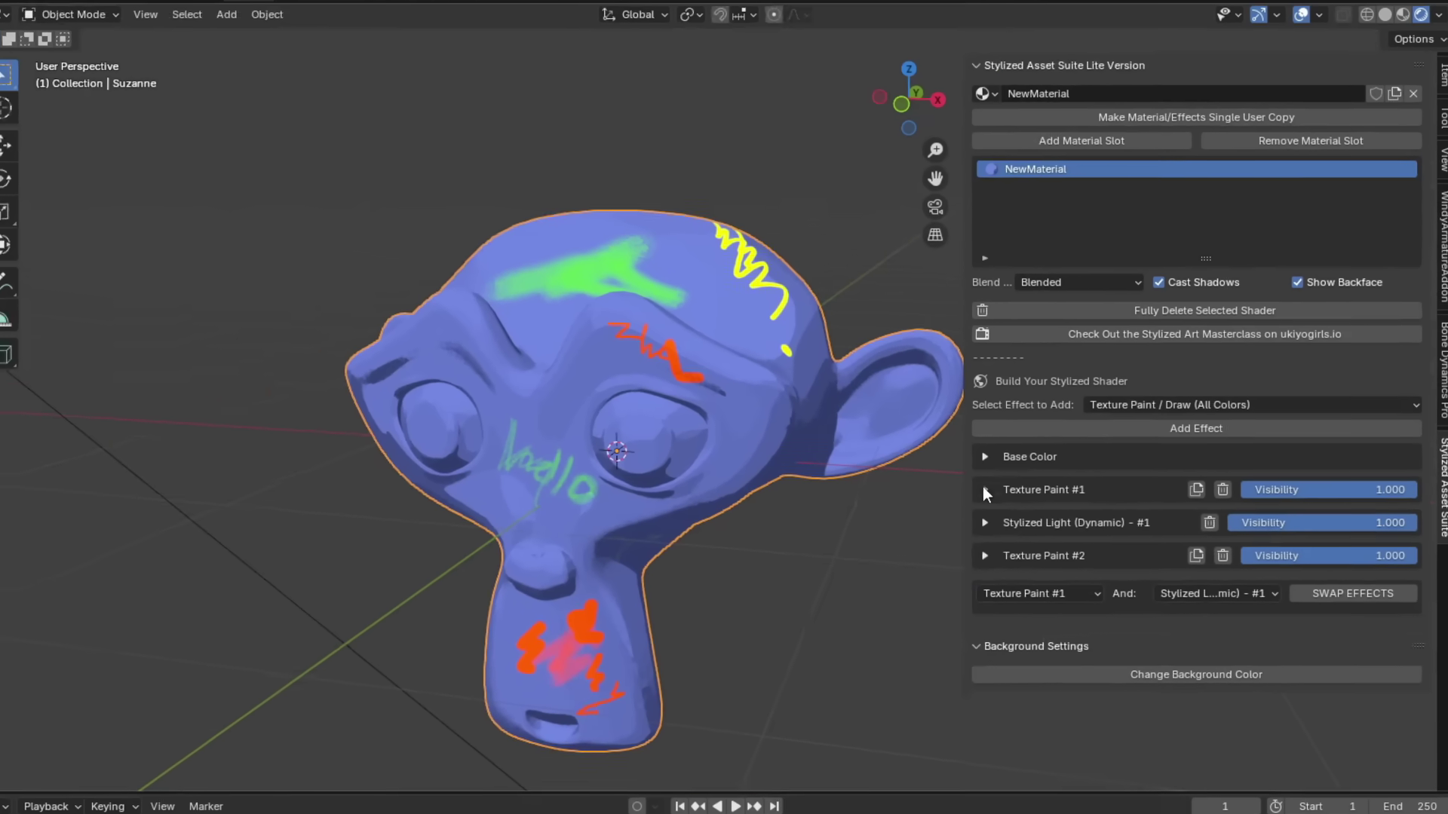
- Swap the order of the Texture Paint #2 and Stylized Light (Dynamic) #1 effects
{"action": "left_click", "coordinate": [1001, 600]}
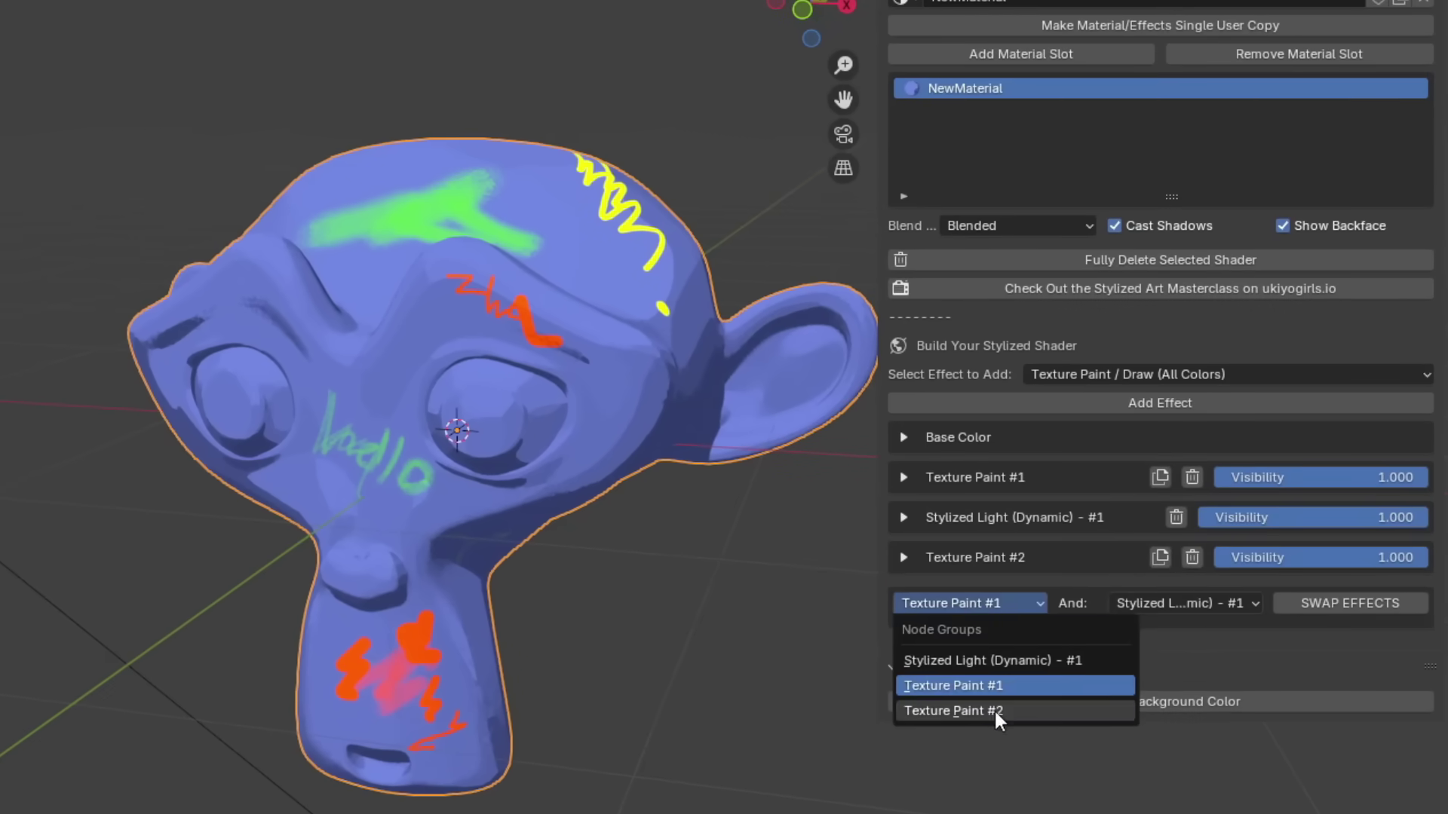
{"action": "left_click", "coordinate": [994, 711]}
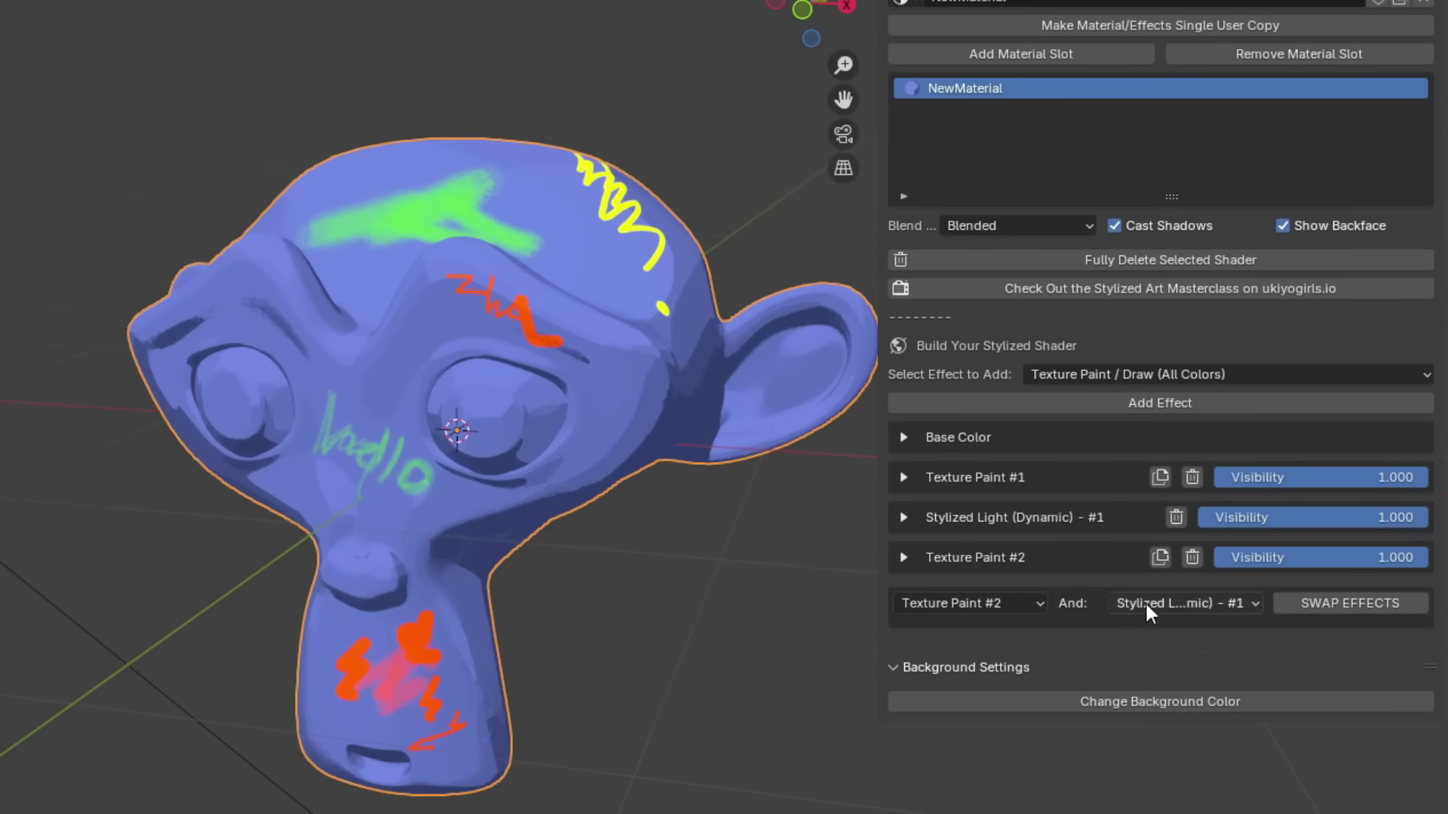
{"action": "left_click", "coordinate": [1147, 603]}
{"action": "left_click", "coordinate": [1169, 632]}
{"action": "left_click", "coordinate": [1305, 607]}
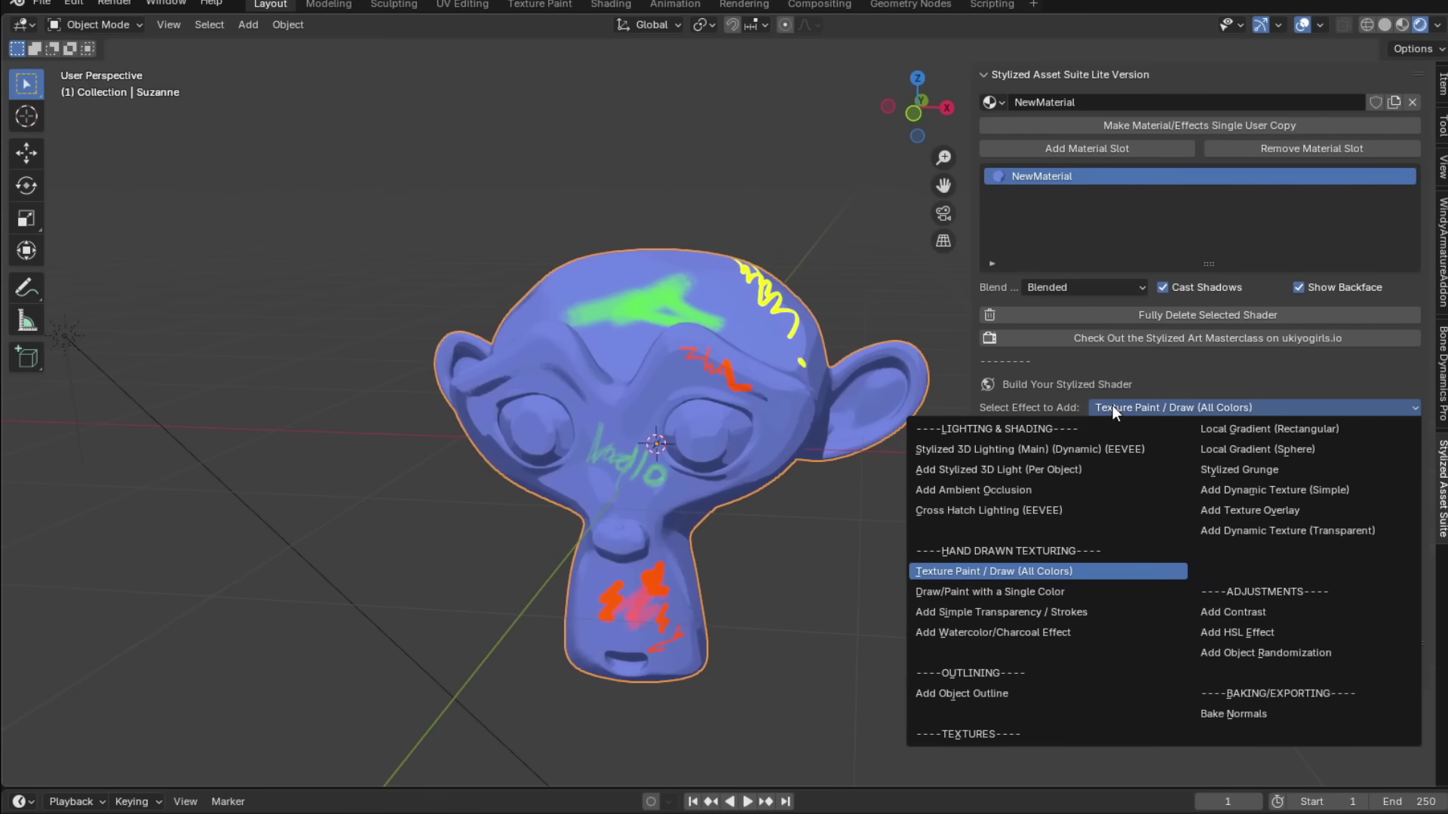
- Add a Stylized 3D Light (Per Object) effect to the monkey and move its light object away from the head
{"action": "left_click", "coordinate": [1008, 469]}
{"action": "left_click", "coordinate": [1071, 430]}
{"action": "scroll", "coordinate": [861, 352], "scroll_direction": "down", "scroll_amount": 1}
{"action": "middle_click_drag", "start_coordinate": [861, 351], "coordinate": [672, 434], "text": "shift"}
{"action": "scroll", "coordinate": [671, 435], "scroll_direction": "down", "scroll_amount": 1}
{"action": "scroll", "coordinate": [825, 369], "scroll_direction": "down", "scroll_amount": 2}
{"action": "key", "text": "g"}
{"action": "left_click", "coordinate": [775, 363]}
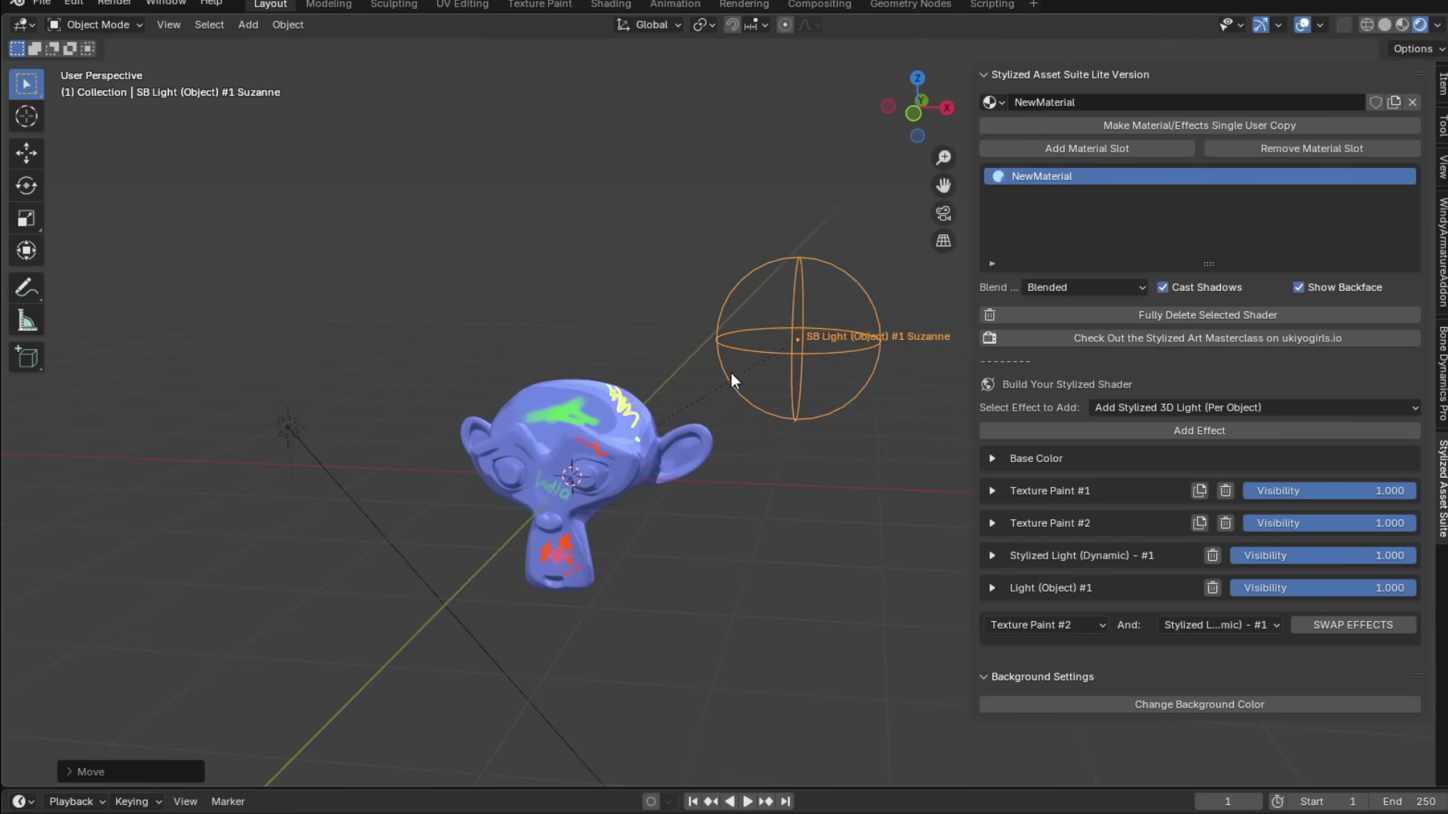
- Move the light object around the monkey and place it up beside the ear nearest the scene lamp
{"action": "middle_click_drag", "start_coordinate": [727, 374], "coordinate": [856, 375], "text": "shift"}
{"action": "scroll", "coordinate": [848, 371], "scroll_direction": "up", "scroll_amount": 2}
{"action": "key", "text": "g"}
{"action": "left_click", "coordinate": [337, 356]}
{"action": "key", "text": "g"}
{"action": "left_click", "coordinate": [646, 435]}
{"action": "middle_click_drag", "start_coordinate": [642, 362], "coordinate": [773, 374]}
{"action": "key", "text": "g"}
{"action": "left_click", "coordinate": [589, 498]}
{"action": "key", "text": "g"}
{"action": "left_click", "coordinate": [815, 270]}
- Set the style of Light (Object) #1 to Linear
{"action": "scroll", "coordinate": [794, 374], "scroll_direction": "up", "scroll_amount": 1}
{"action": "left_click", "coordinate": [994, 589]}
{"action": "scroll", "coordinate": [1019, 581], "scroll_direction": "down", "scroll_amount": 3}
{"action": "left_click", "coordinate": [1127, 504]}
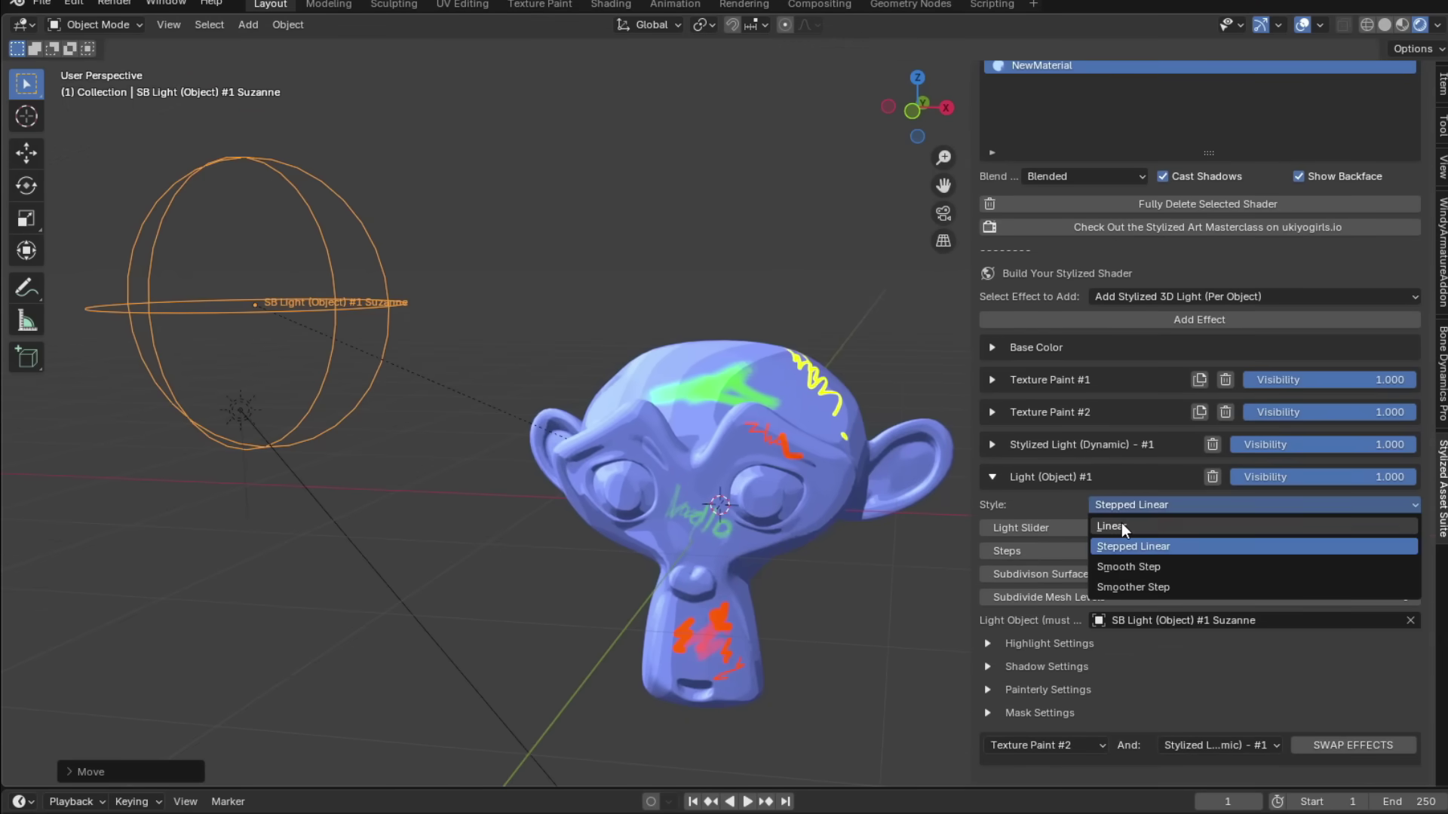
{"action": "left_click", "coordinate": [1120, 522]}
- Set Light (Object) #1's Highlight Value to 6.04 and colorize the highlight yellow with a strength of about 0.399
{"action": "left_click", "coordinate": [1049, 643]}
{"action": "scroll", "coordinate": [1057, 635], "scroll_direction": "down", "scroll_amount": 3}
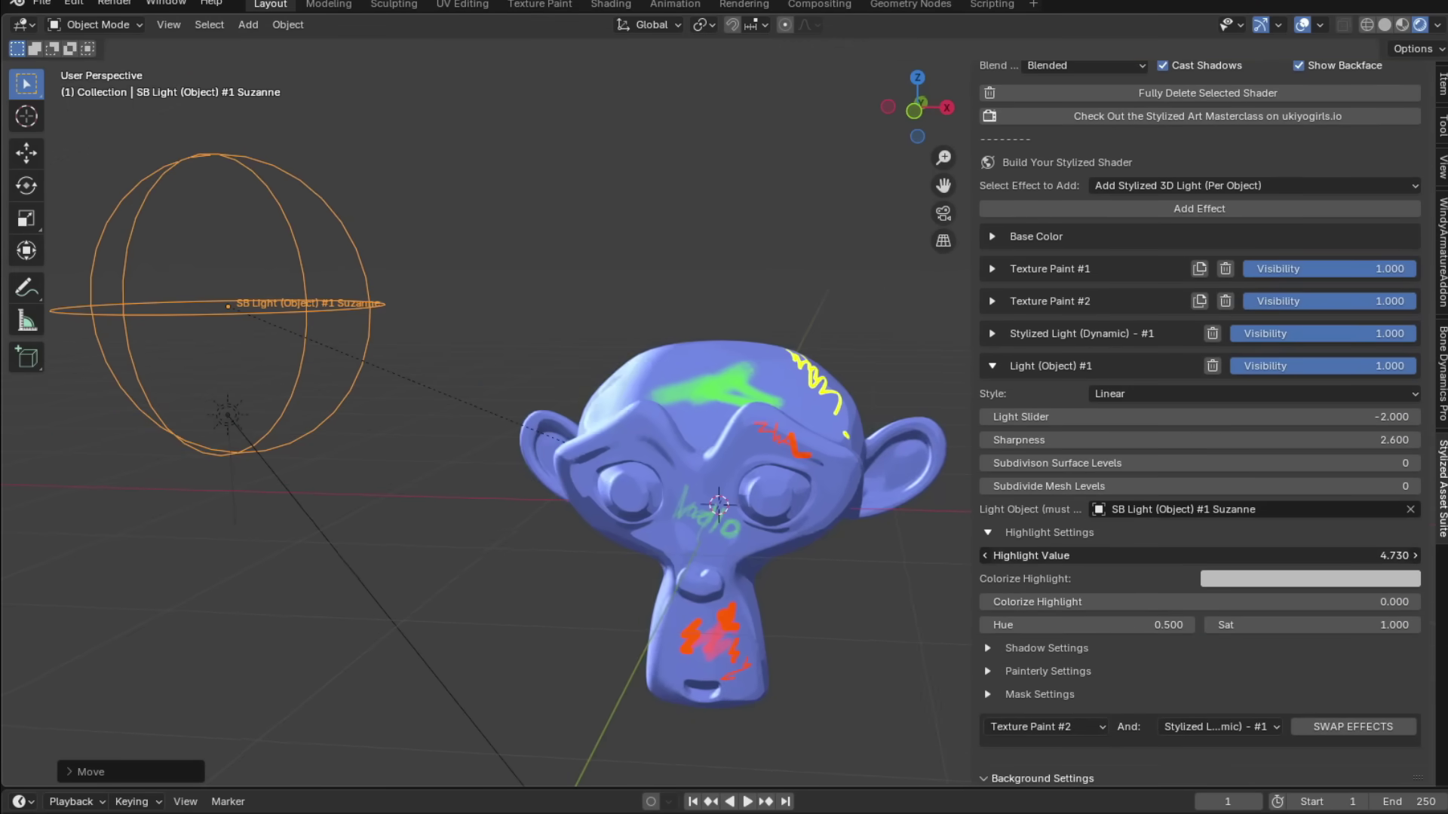
{"action": "left_click", "coordinate": [1246, 582]}
{"action": "left_click", "coordinate": [1254, 388]}
{"action": "left_click_drag", "start_coordinate": [1274, 505], "coordinate": [1309, 513]}
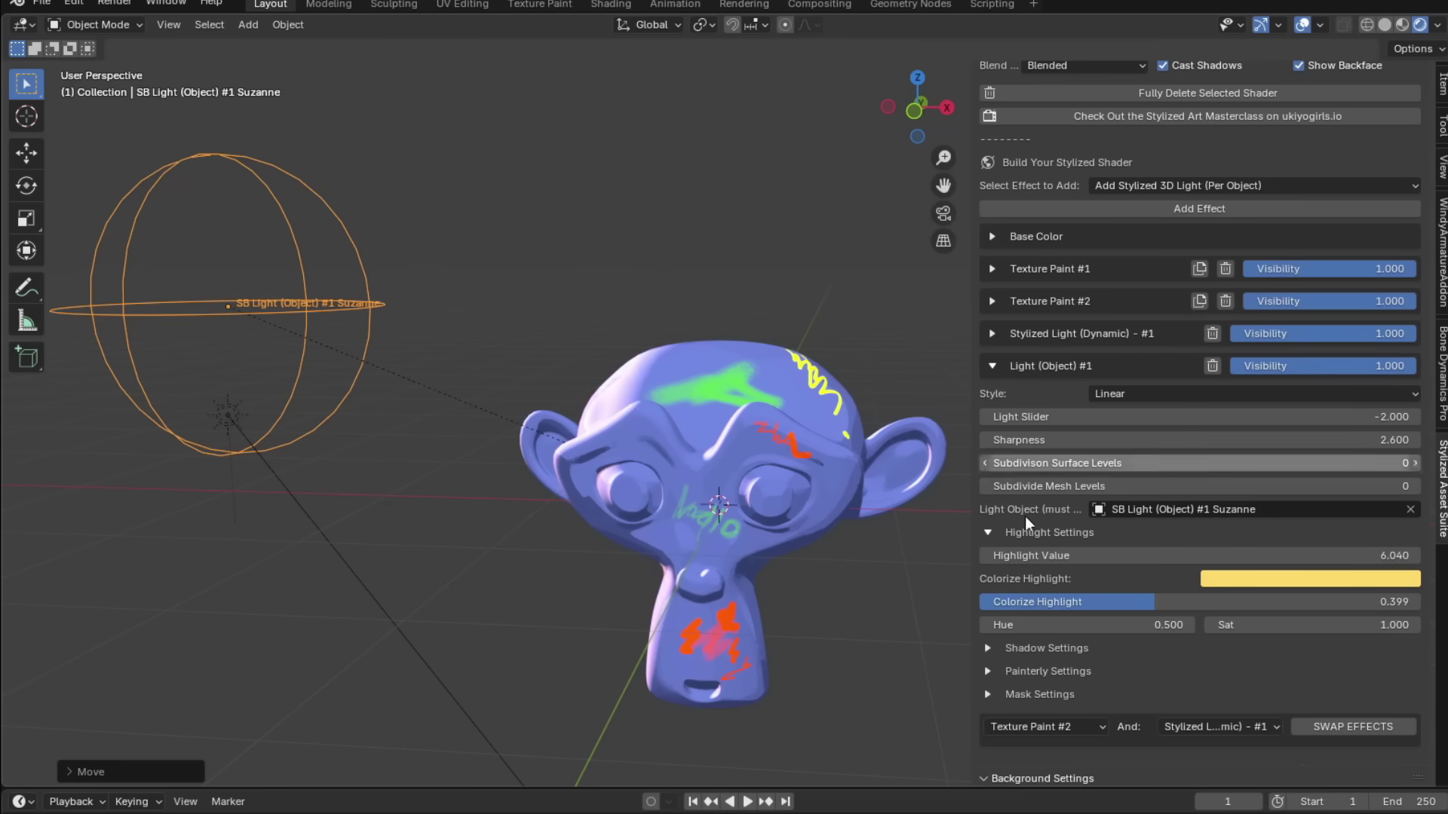
- Turn on the painterly effect for Light (Object) #1, try varying its strength, and move the light object upward
{"action": "left_click", "coordinate": [987, 672]}
{"action": "scroll", "coordinate": [988, 664], "scroll_direction": "down", "scroll_amount": 2}
{"action": "key", "text": "g"}
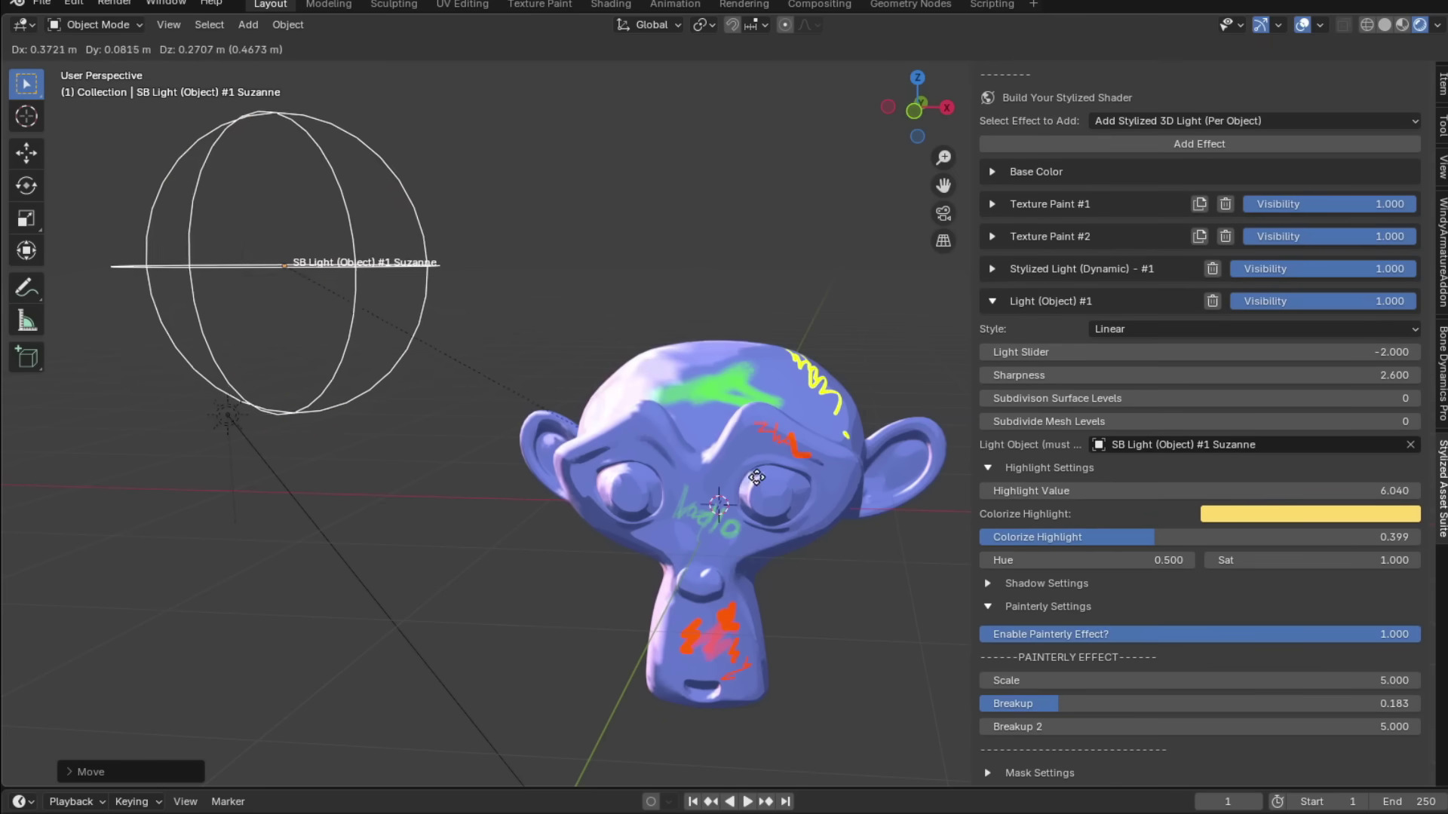
{"action": "left_click", "coordinate": [768, 475]}
{"action": "left_click_drag", "start_coordinate": [1112, 637], "coordinate": [1067, 637]}
{"action": "middle_click_drag", "start_coordinate": [610, 486], "coordinate": [582, 501]}
{"action": "key", "text": "g"}
{"action": "left_click", "coordinate": [693, 473]}
- Set the visibility of Texture Paint #1 and Texture Paint #2 on the blue monkey to 0
{"action": "left_click", "coordinate": [692, 472]}
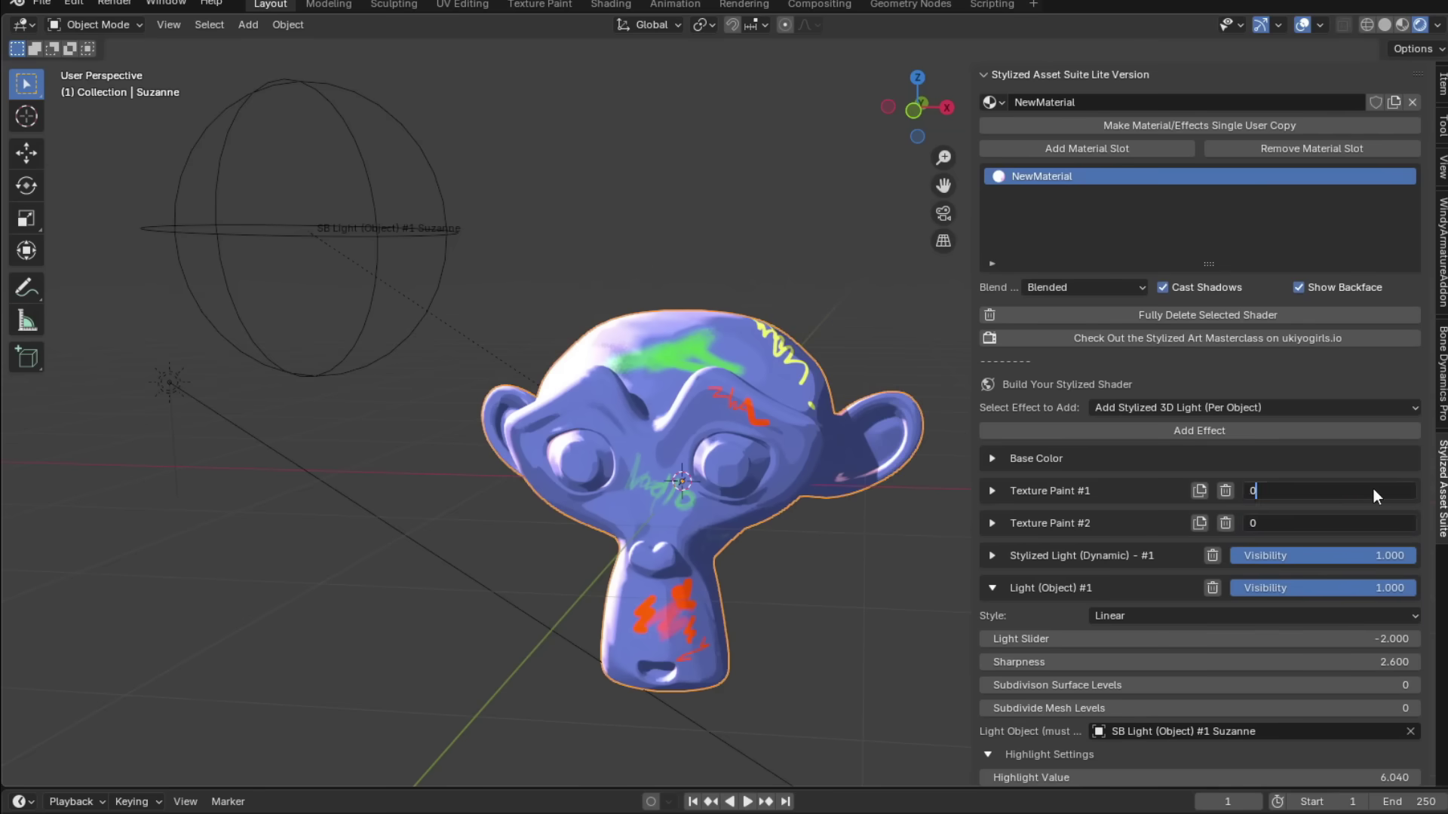
{"action": "key", "text": "Return"}
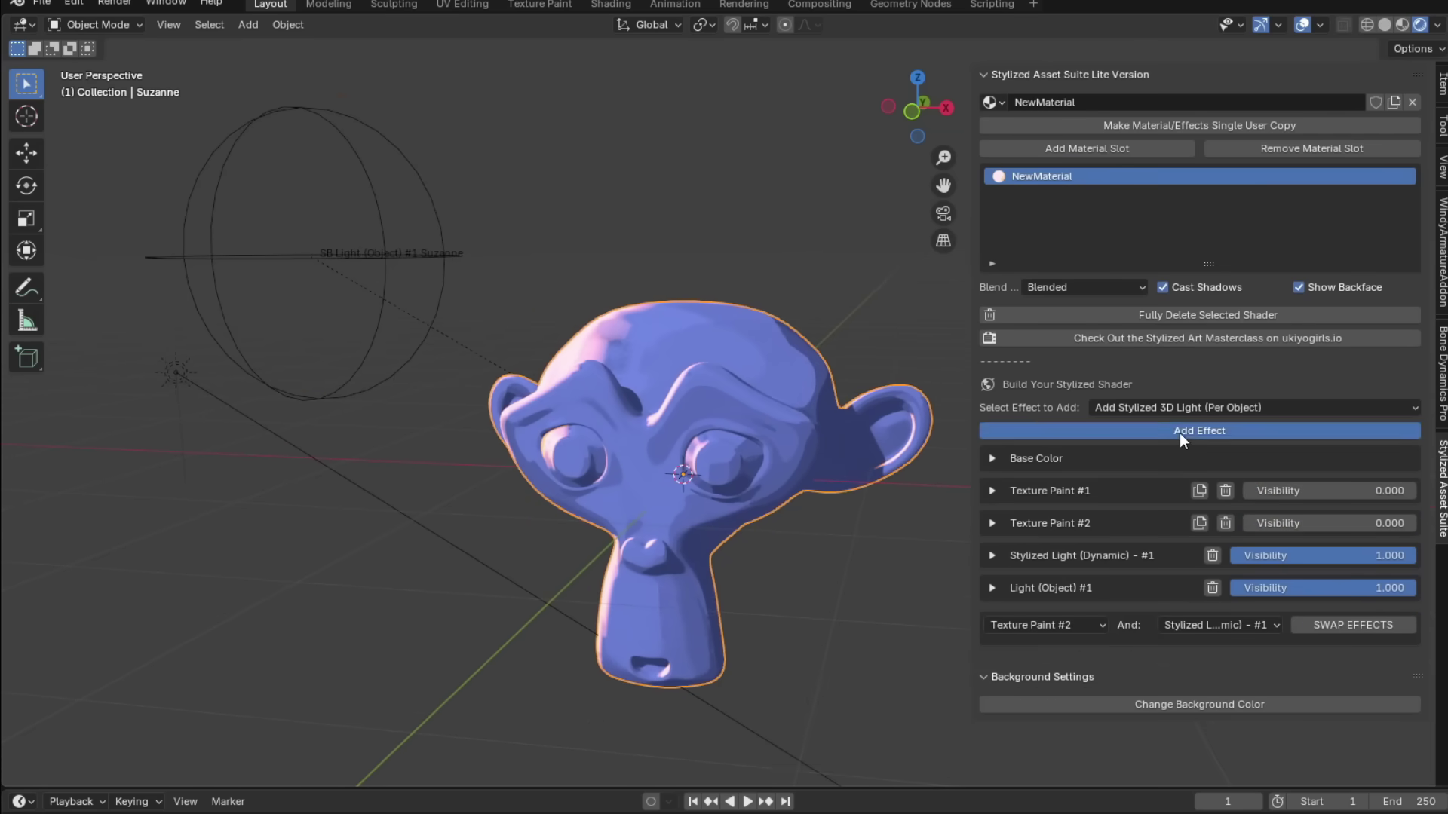
- Add a Stylized 3D Light (Per Object) effect to the orange monkey and delete the extra light object it brings
{"action": "left_click", "coordinate": [1180, 433]}
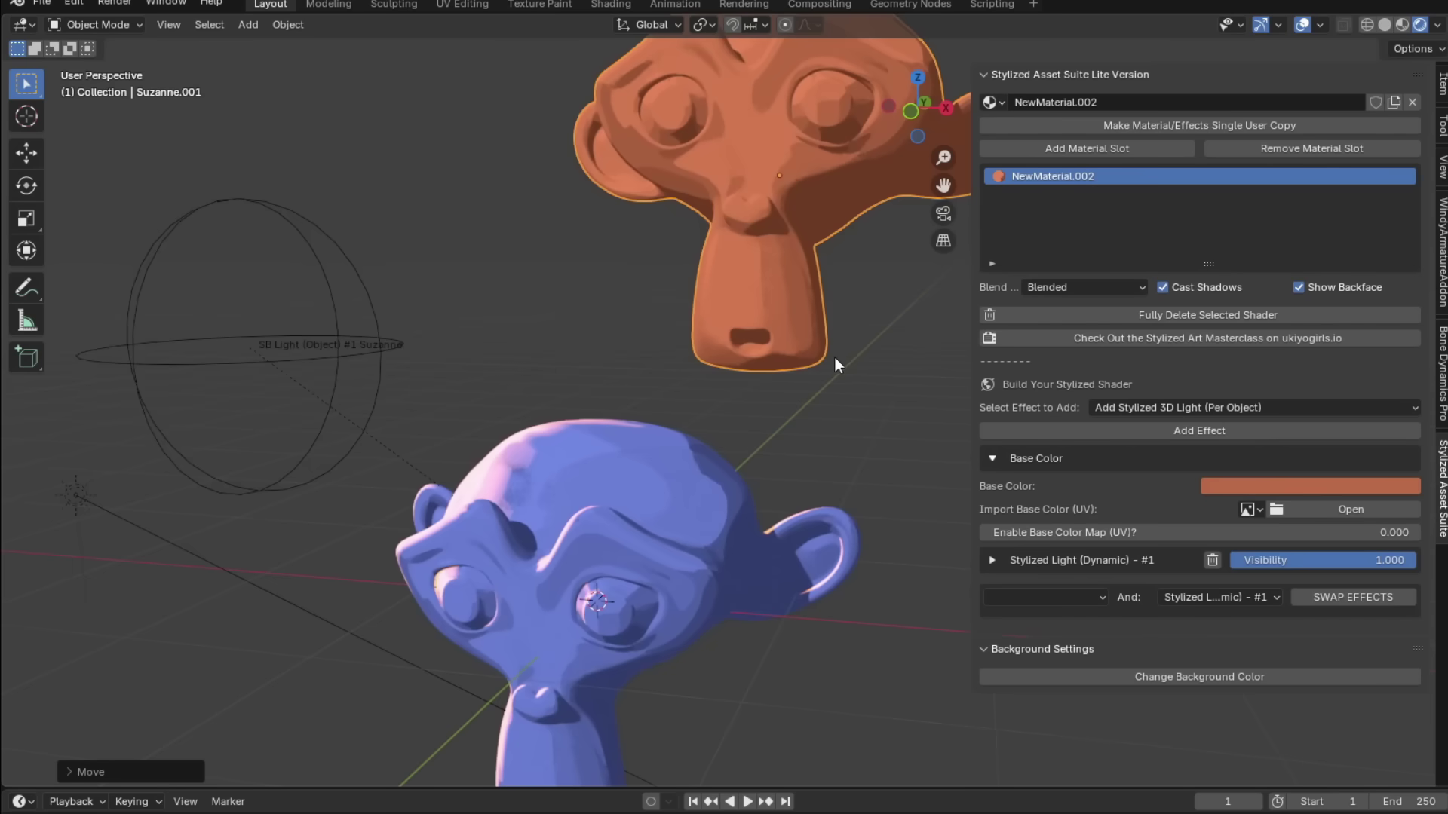
{"action": "middle_click_drag", "start_coordinate": [835, 365], "coordinate": [962, 390]}
{"action": "left_click_drag", "start_coordinate": [974, 385], "coordinate": [1009, 387]}
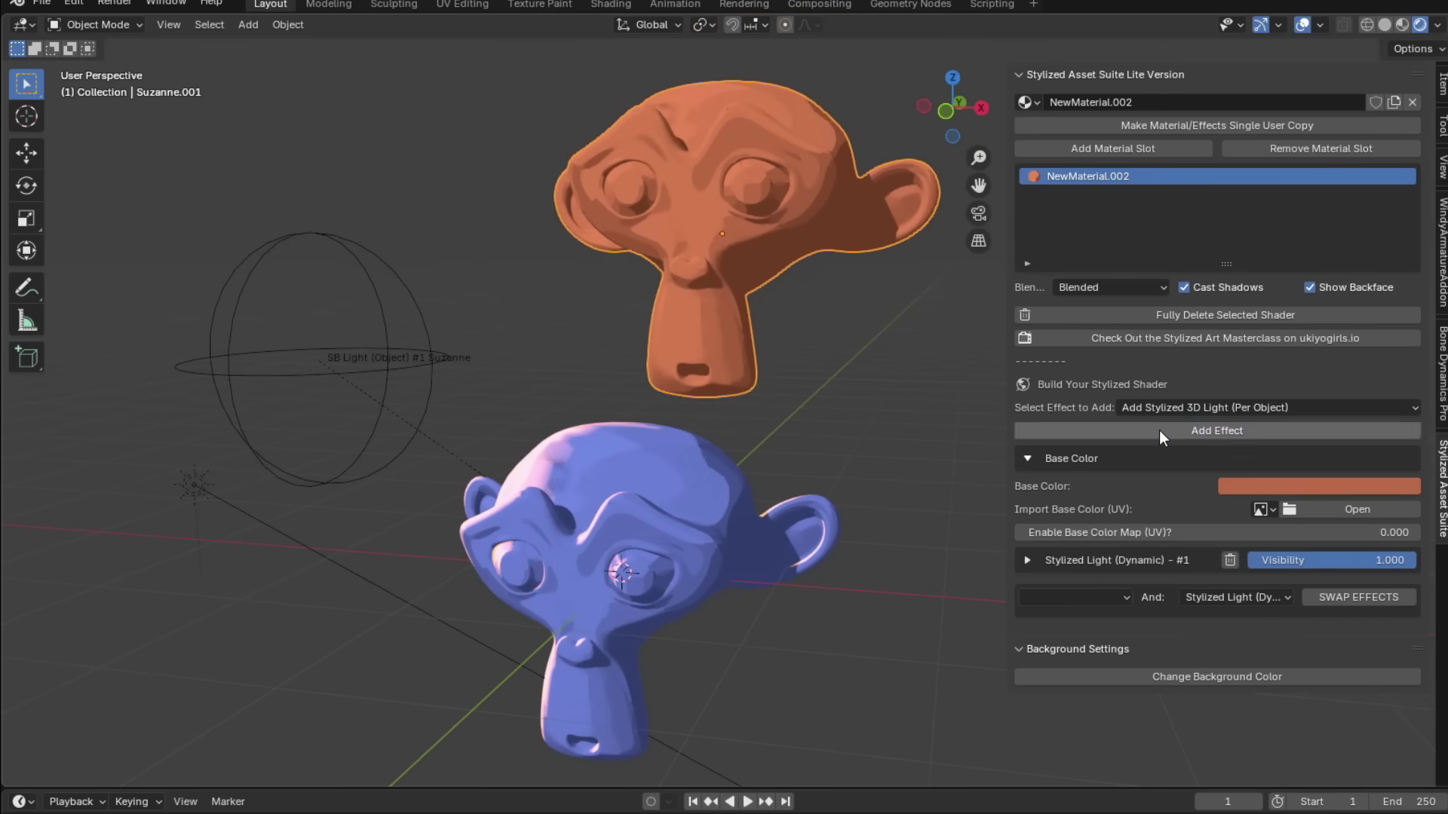
{"action": "left_click", "coordinate": [1160, 431]}
{"action": "left_click", "coordinate": [568, 187]}
{"action": "key", "text": "x"}
{"action": "left_click", "coordinate": [581, 138]}
{"action": "scroll", "coordinate": [758, 294], "scroll_direction": "up", "scroll_amount": 1}
- Assign the blue monkey's SB Light (Object) #1 Suzanne as the light object of the orange monkey's Light (Object) #1
{"action": "left_click", "coordinate": [751, 278]}
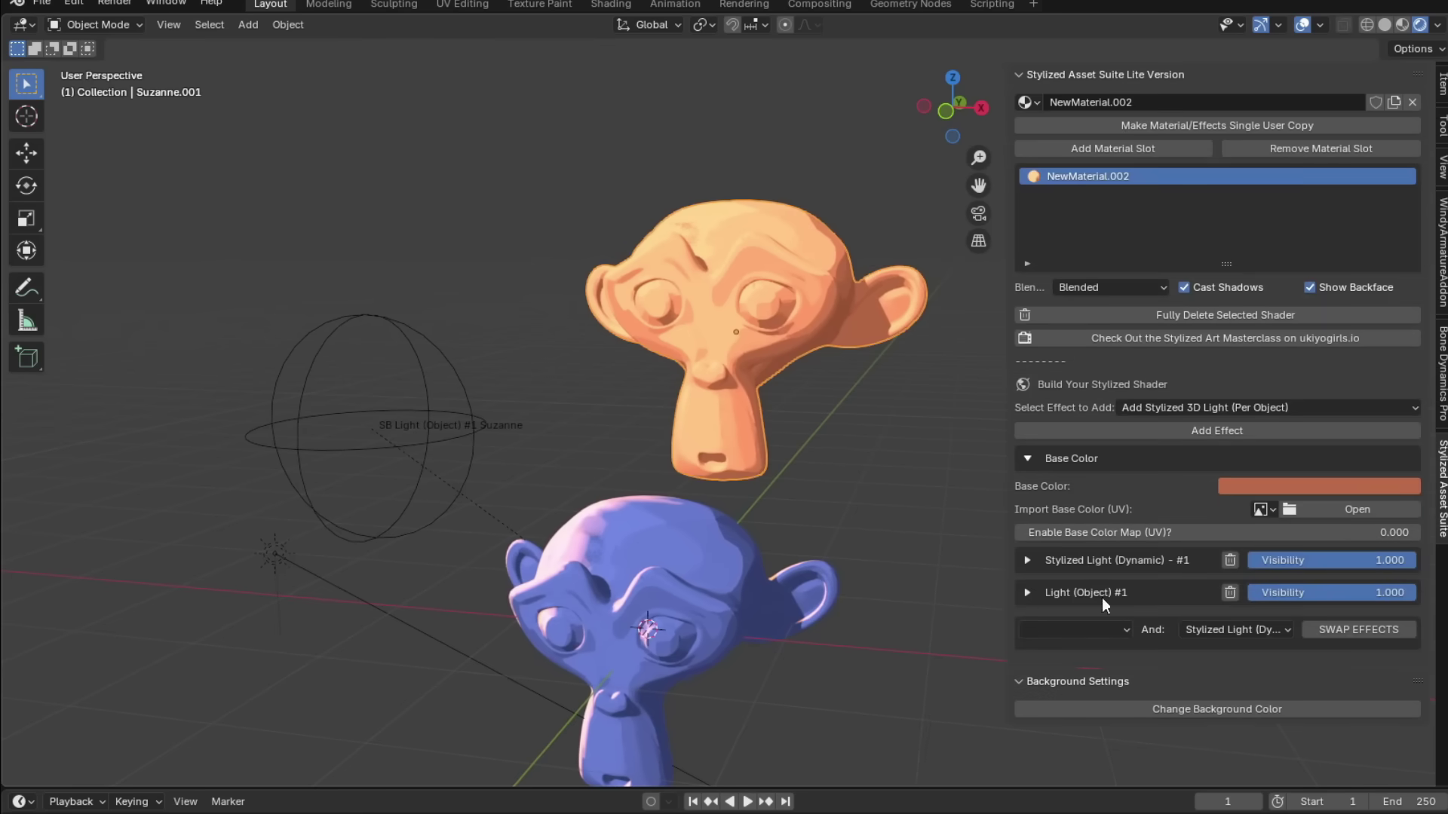
{"action": "left_click", "coordinate": [1027, 592]}
{"action": "scroll", "coordinate": [1115, 576], "scroll_direction": "down", "scroll_amount": 5}
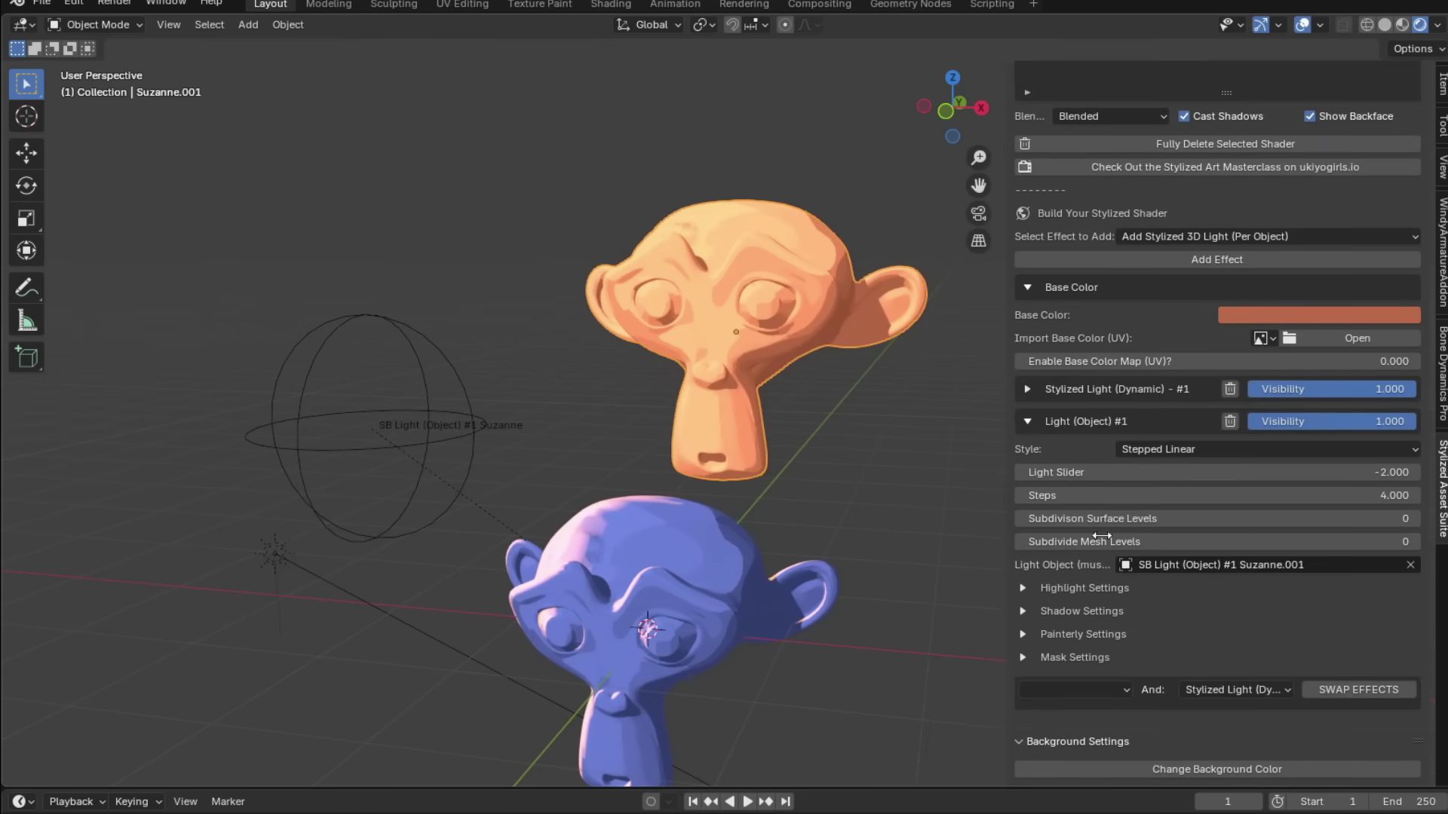
{"action": "left_click", "coordinate": [459, 355]}
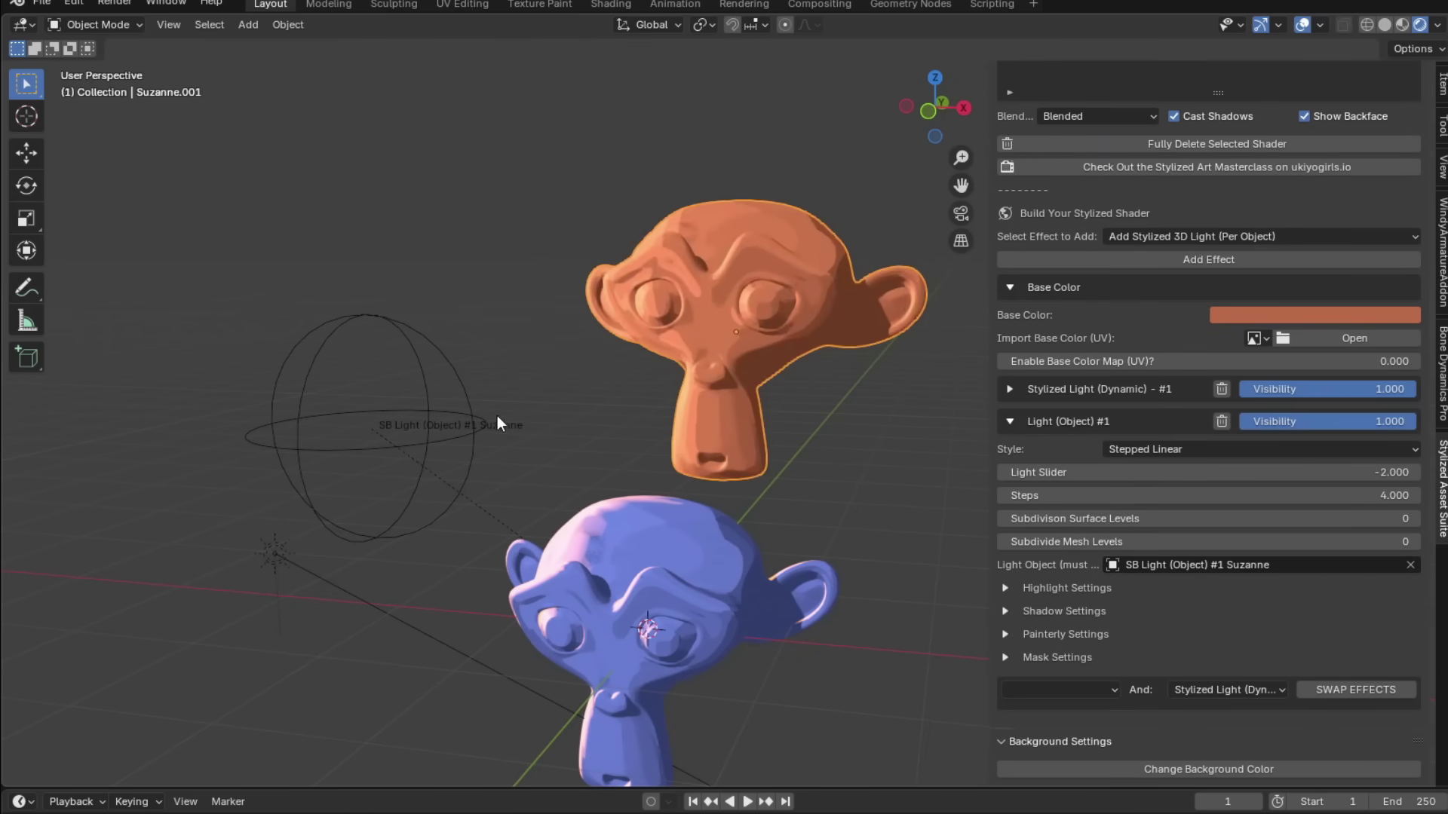
- Colorize the orange monkey's highlight light blue, and move the shared light object upward to relight both monkeys
{"action": "left_click", "coordinate": [472, 383]}
{"action": "key", "text": "g"}
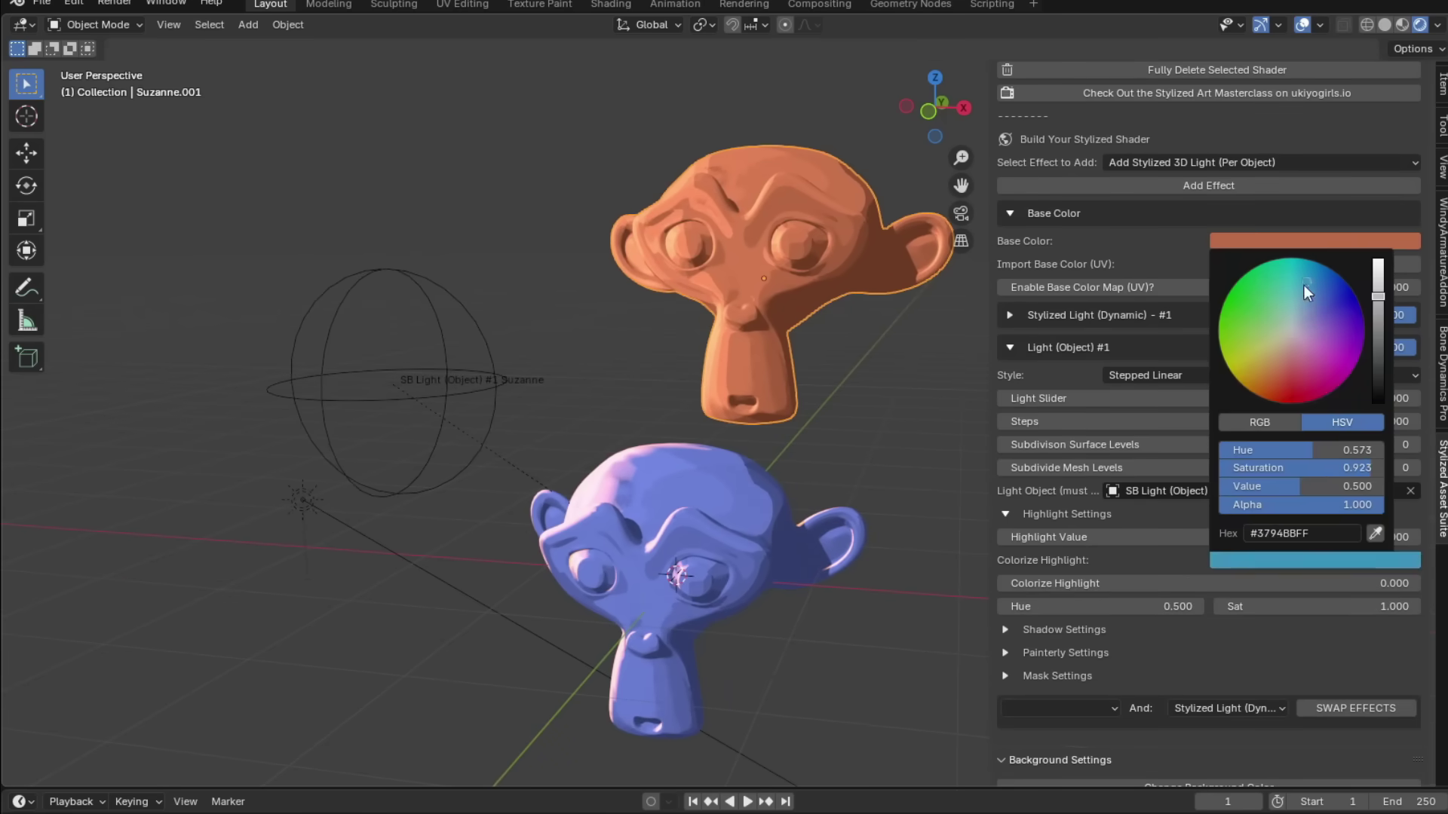
{"action": "left_click_drag", "start_coordinate": [1300, 486], "coordinate": [1383, 487]}
{"action": "left_click_drag", "start_coordinate": [1003, 583], "coordinate": [1215, 583]}
{"action": "key", "text": "g"}
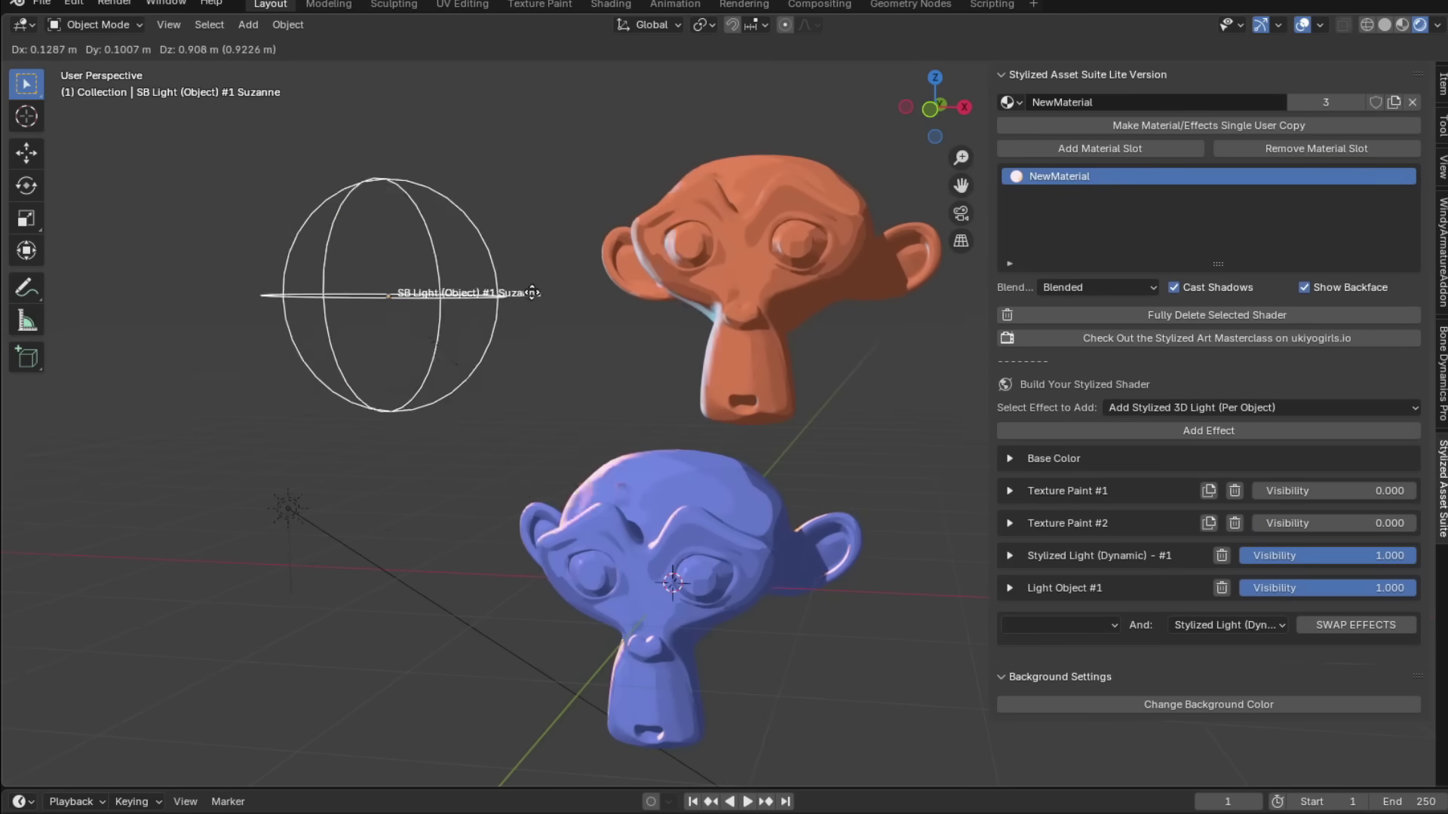
{"action": "left_click", "coordinate": [1216, 559]}
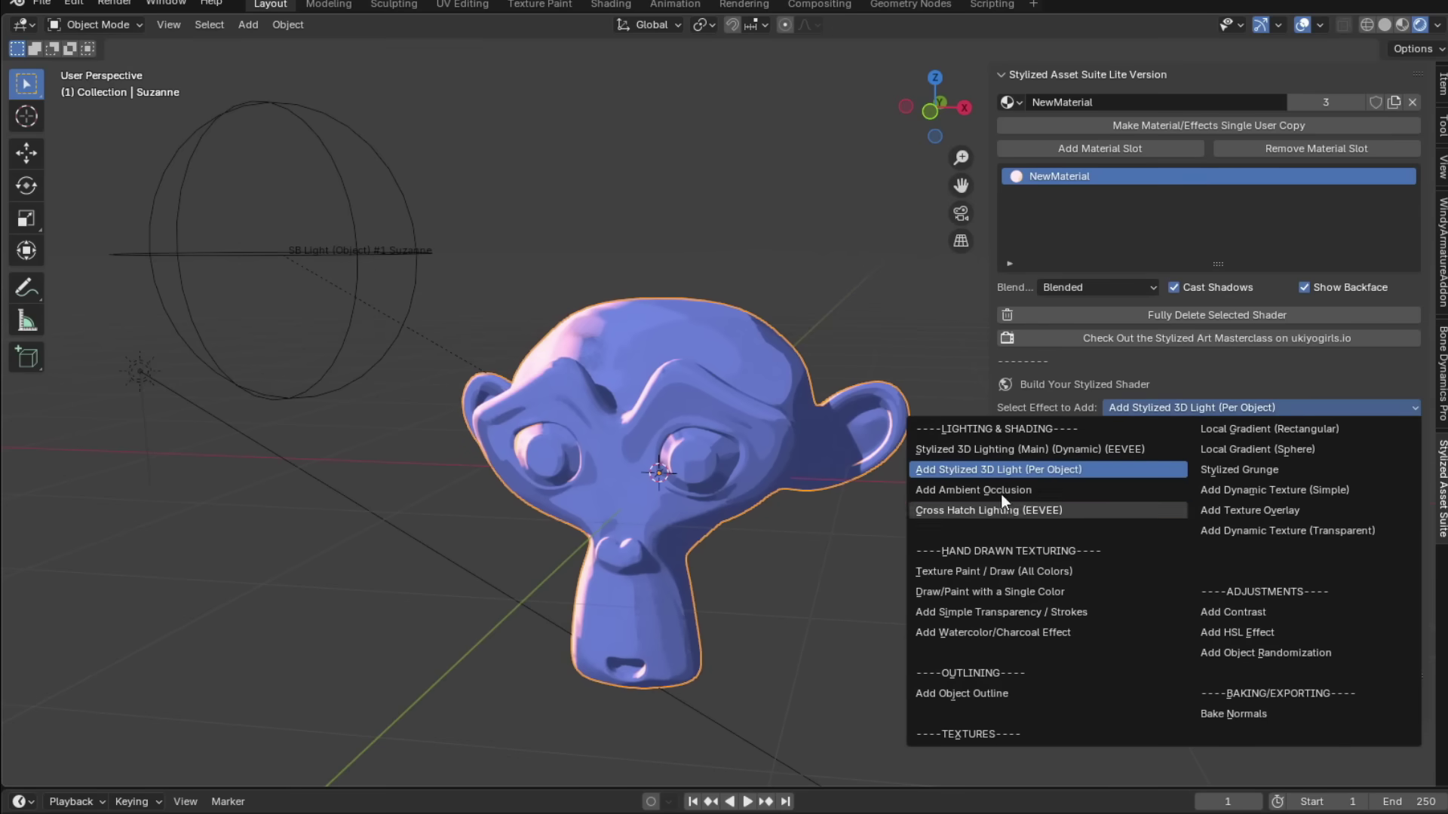
- Add an Ambient Occlusion effect to the blue monkey's material and expand its settings
{"action": "left_click", "coordinate": [1001, 490]}
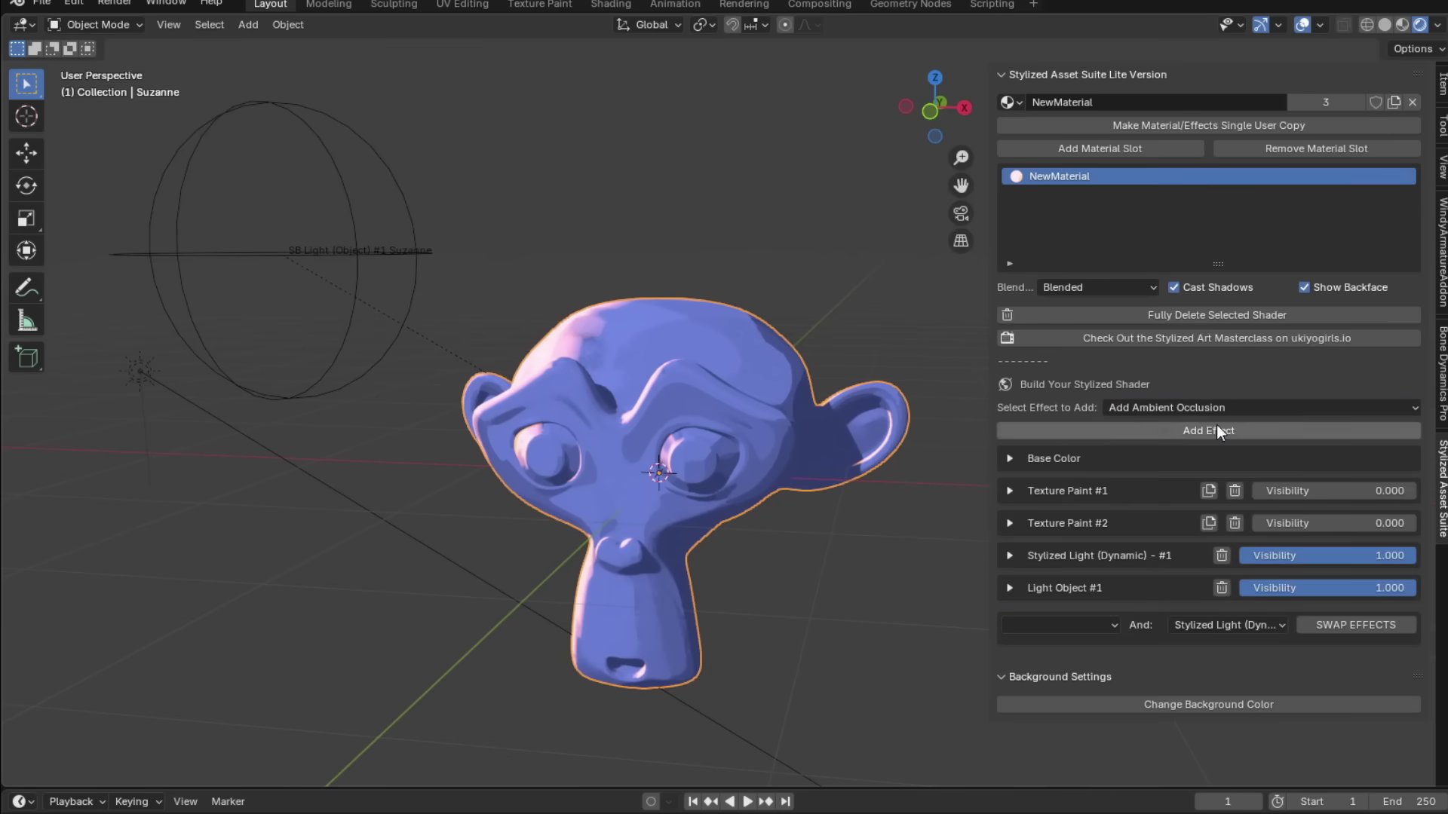
{"action": "left_click", "coordinate": [1215, 427]}
{"action": "left_click", "coordinate": [1027, 620]}
{"action": "scroll", "coordinate": [1083, 581], "scroll_direction": "down", "scroll_amount": 3}
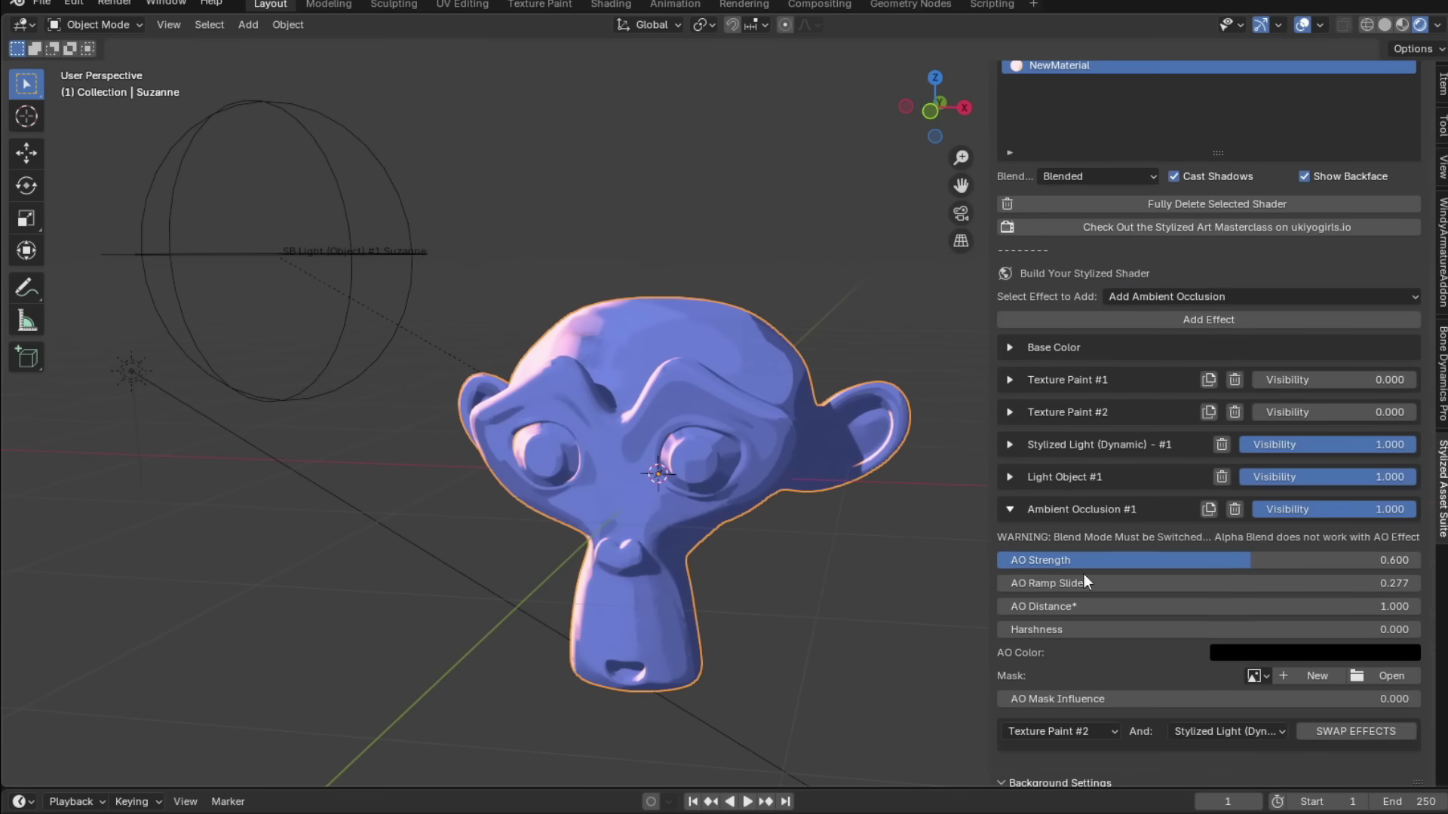
- Raise the AO Ramp Slider to about 0.867 and adjust the AO Strength
{"action": "left_click_drag", "start_coordinate": [1183, 583], "coordinate": [1369, 583]}
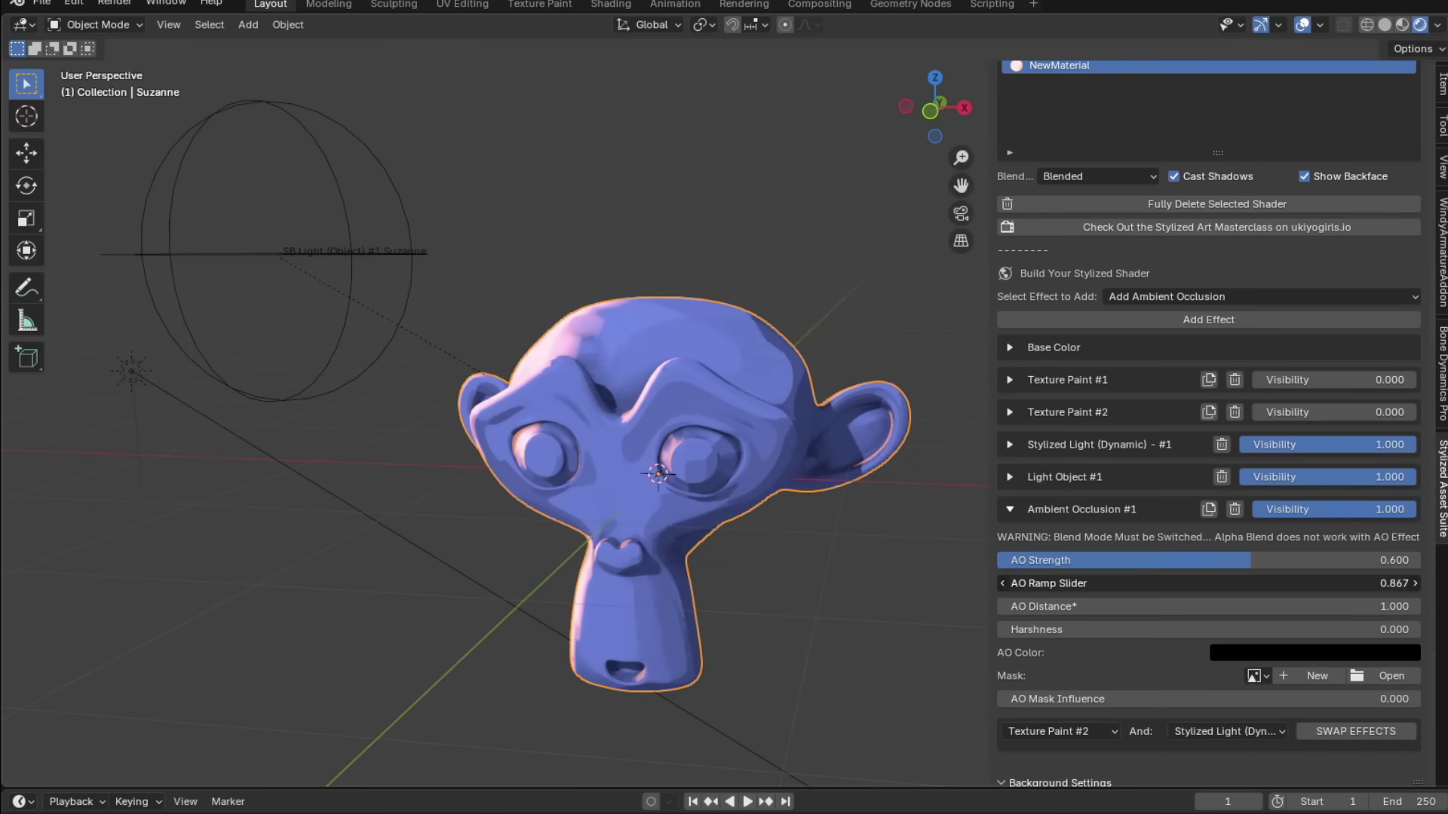
{"action": "left_click_drag", "start_coordinate": [1207, 560], "coordinate": [1056, 560]}
{"action": "left_click_drag", "start_coordinate": [1189, 578], "coordinate": [1193, 577]}
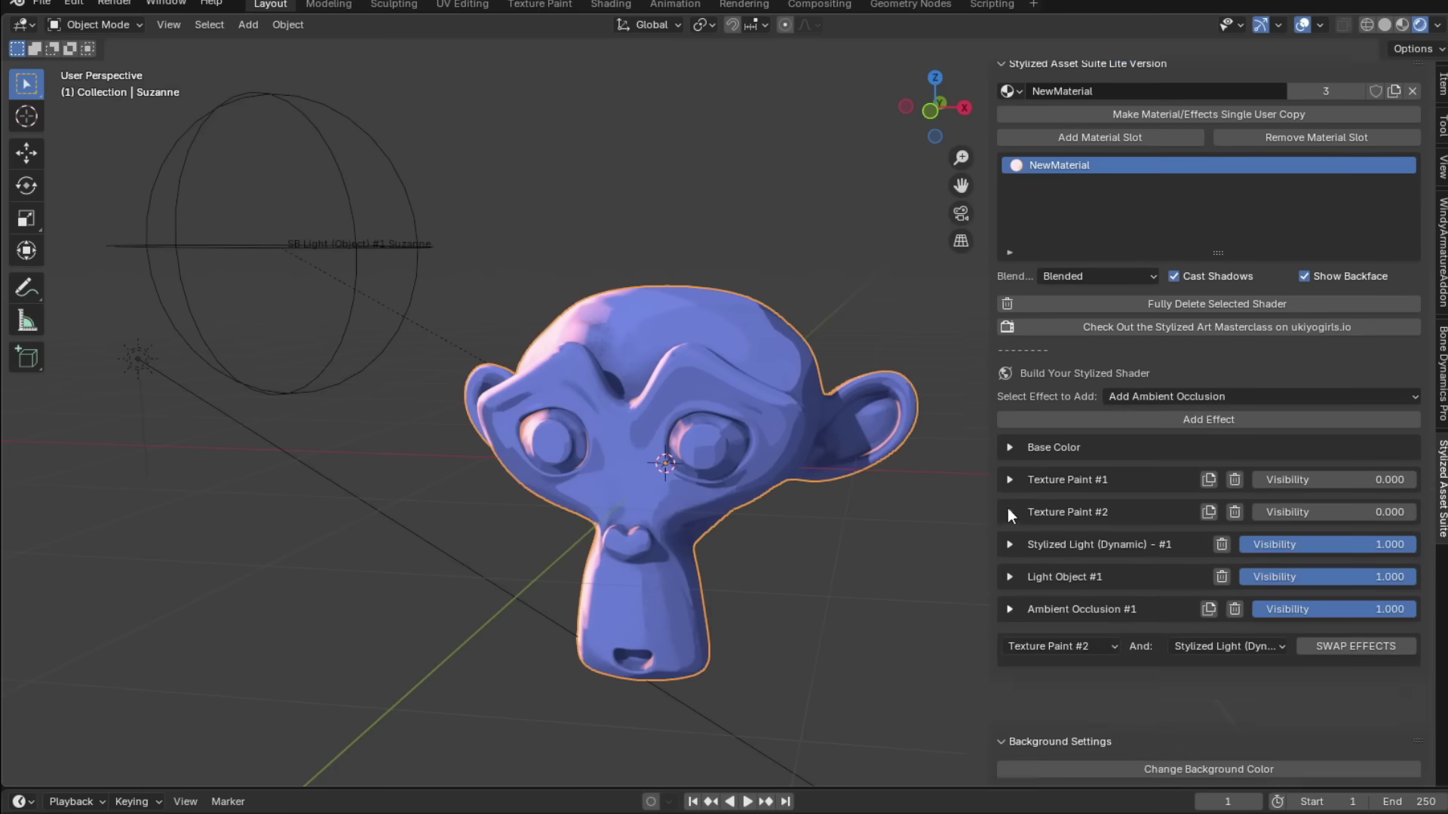
- Add a Stylized Grunge effect to the blue monkey's material
{"action": "left_click", "coordinate": [1151, 408]}
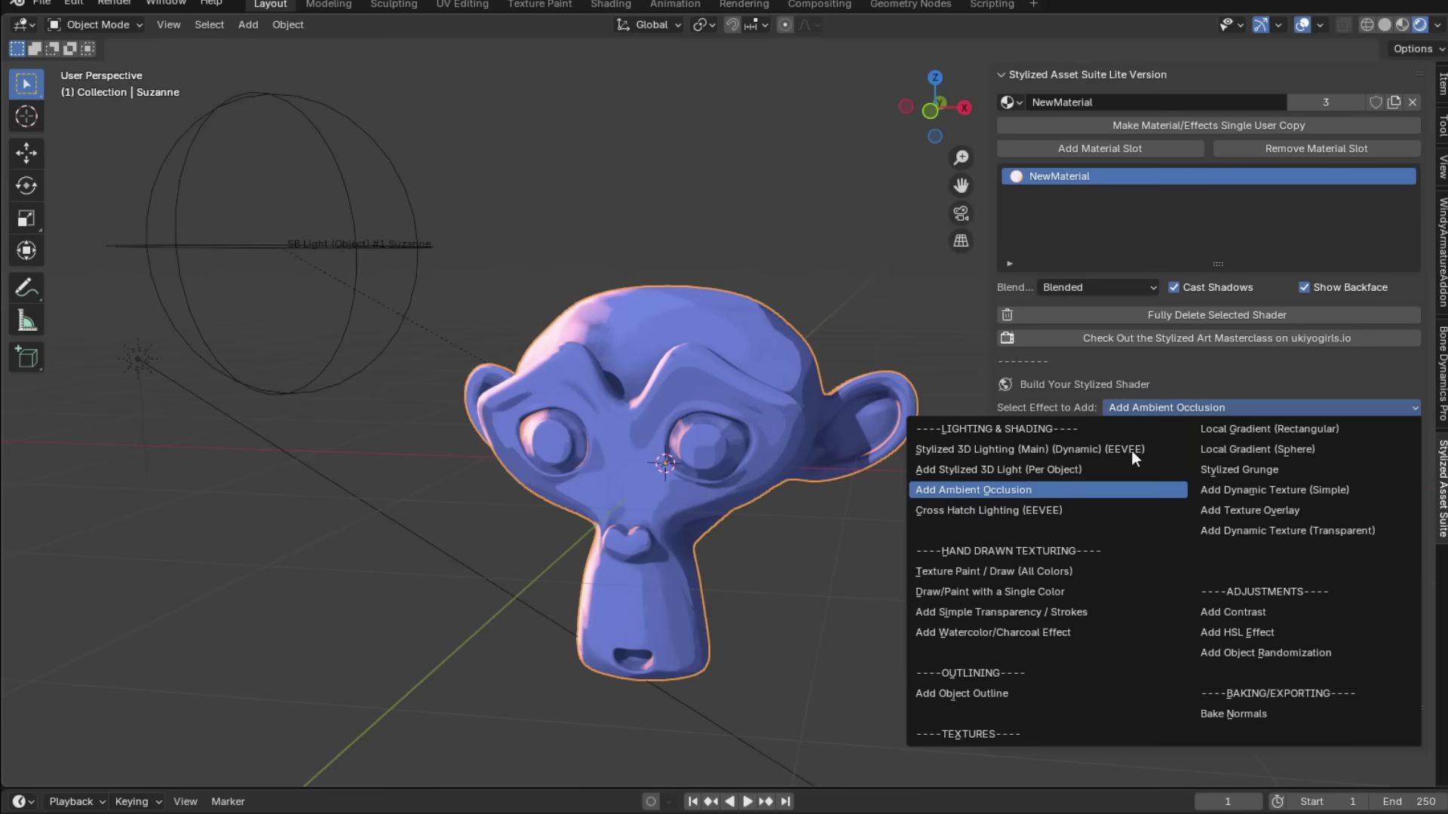
{"action": "left_click", "coordinate": [1258, 467]}
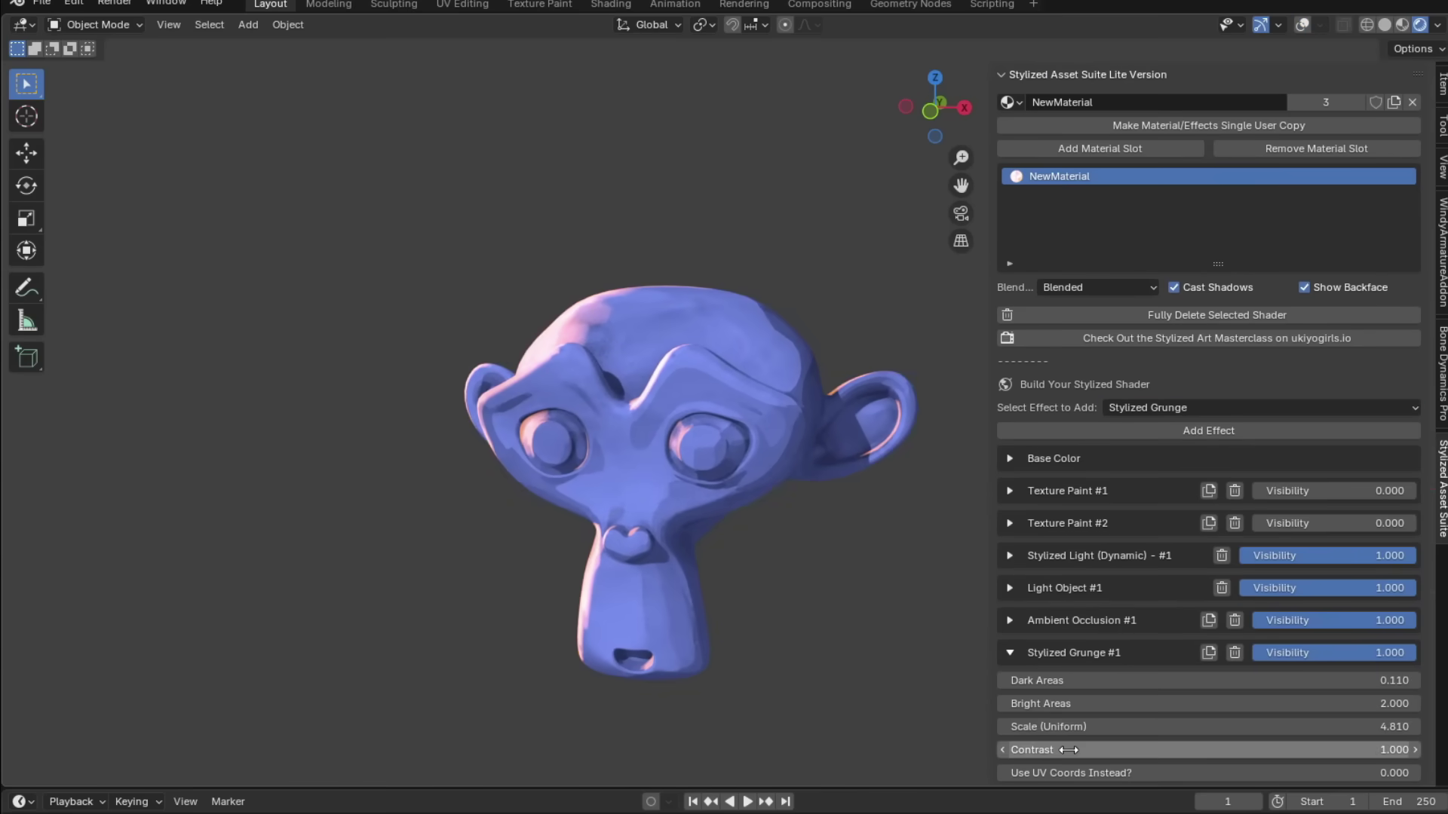
- Adjust the blue monkey's grunge to Contrast 1.480, Dark Areas 0.200 and Bright Areas 2.140
{"action": "left_click_drag", "start_coordinate": [1093, 749], "coordinate": [1087, 750]}
{"action": "mouse_move", "coordinate": [1090, 682]}
{"action": "left_mouse_down"}
{"action": "mouse_move", "coordinate": [1101, 704]}
{"action": "mouse_move", "coordinate": [1043, 676]}
{"action": "mouse_move", "coordinate": [1089, 676]}
{"action": "left_mouse_up"}
{"action": "scroll", "coordinate": [1083, 703], "scroll_direction": "down", "scroll_amount": 2}
- Show the viewport overlays again and add a UV sphere to the scene
{"action": "key", "text": "shift+alt+z"}
{"action": "key", "text": "shift+a"}
{"action": "mouse_move", "coordinate": [808, 494]}
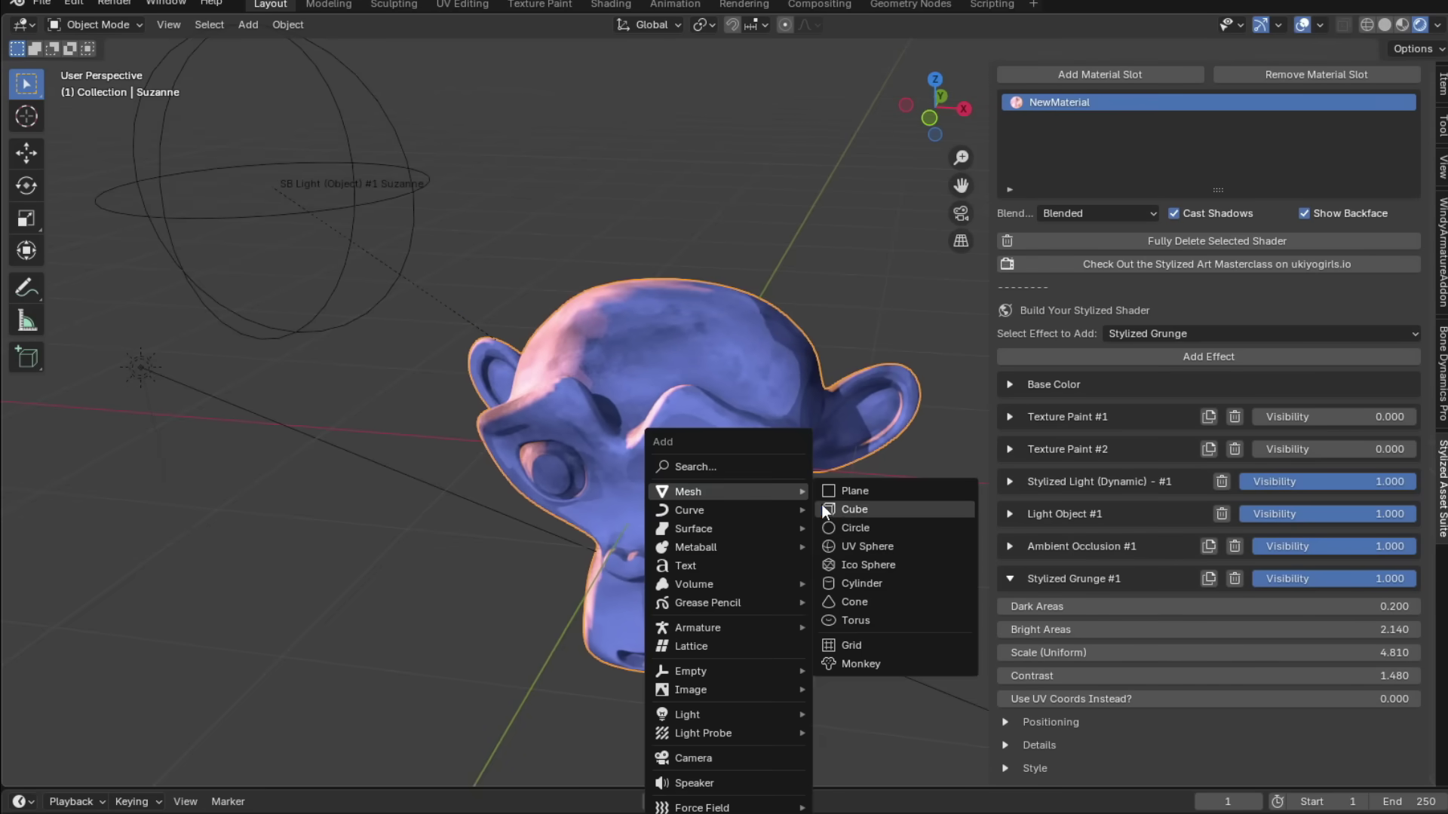
{"action": "left_click", "coordinate": [870, 546]}
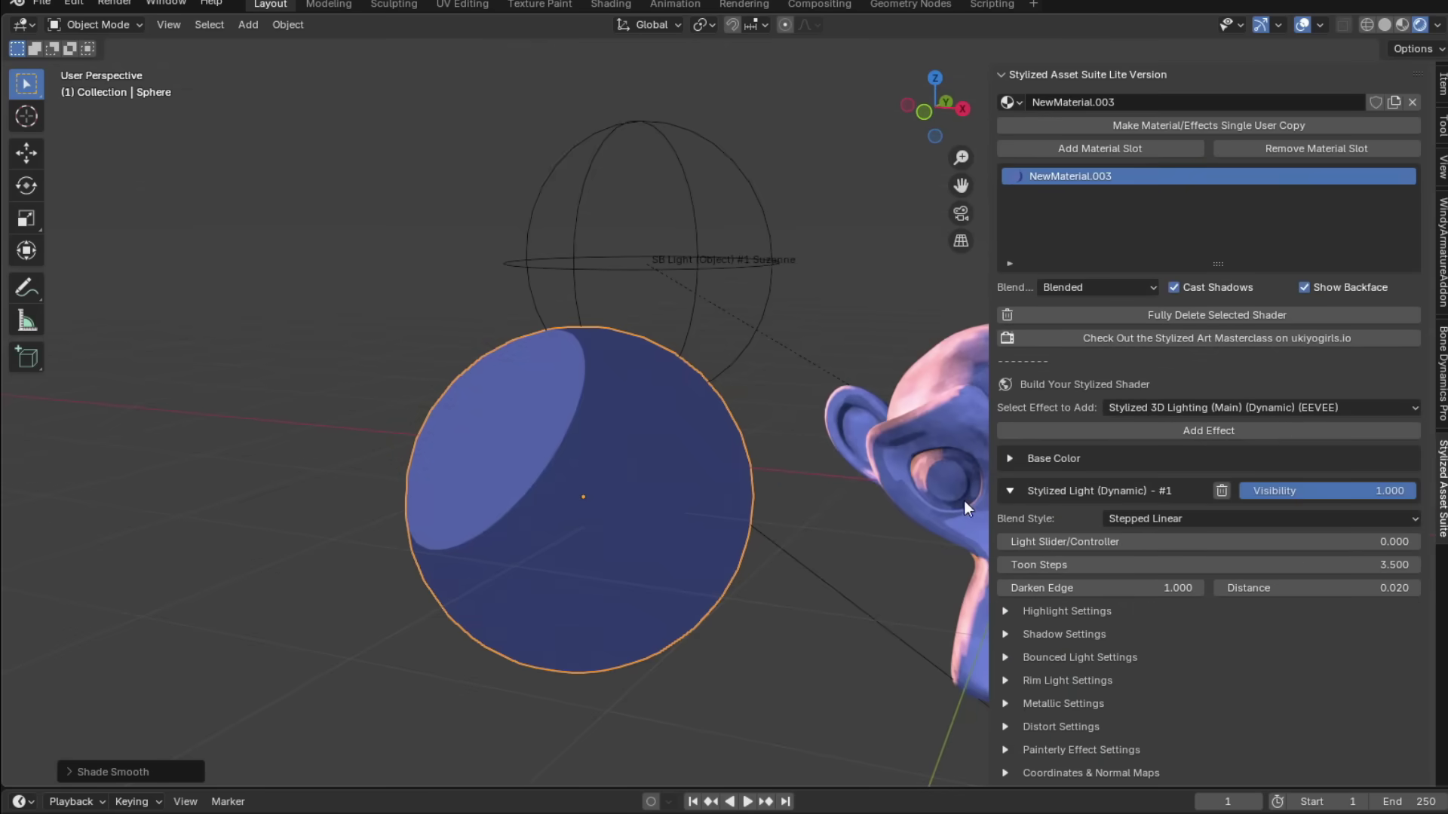
- Set the sphere's stylized light Blend Style to Linear and raise its highlight Light Value
{"action": "left_click", "coordinate": [1176, 519]}
{"action": "left_click", "coordinate": [1113, 541]}
{"action": "left_click", "coordinate": [1067, 611]}
{"action": "left_click_drag", "start_coordinate": [1131, 656], "coordinate": [1184, 656]}
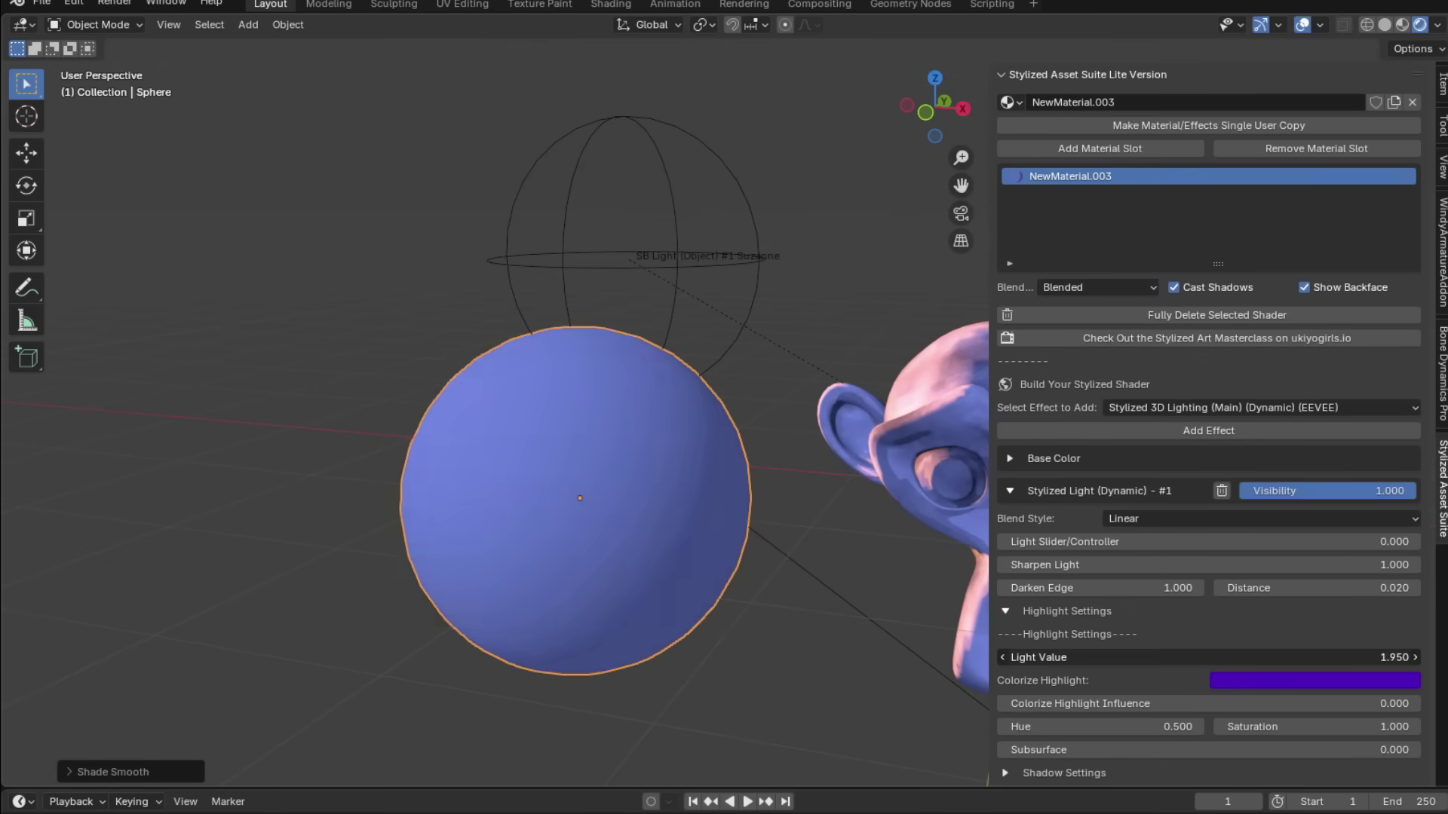
- Add a Stylized Grunge effect to the sphere with Dark Areas at -0.030 and Bright Areas at 2.290
{"action": "left_click", "coordinate": [1261, 407]}
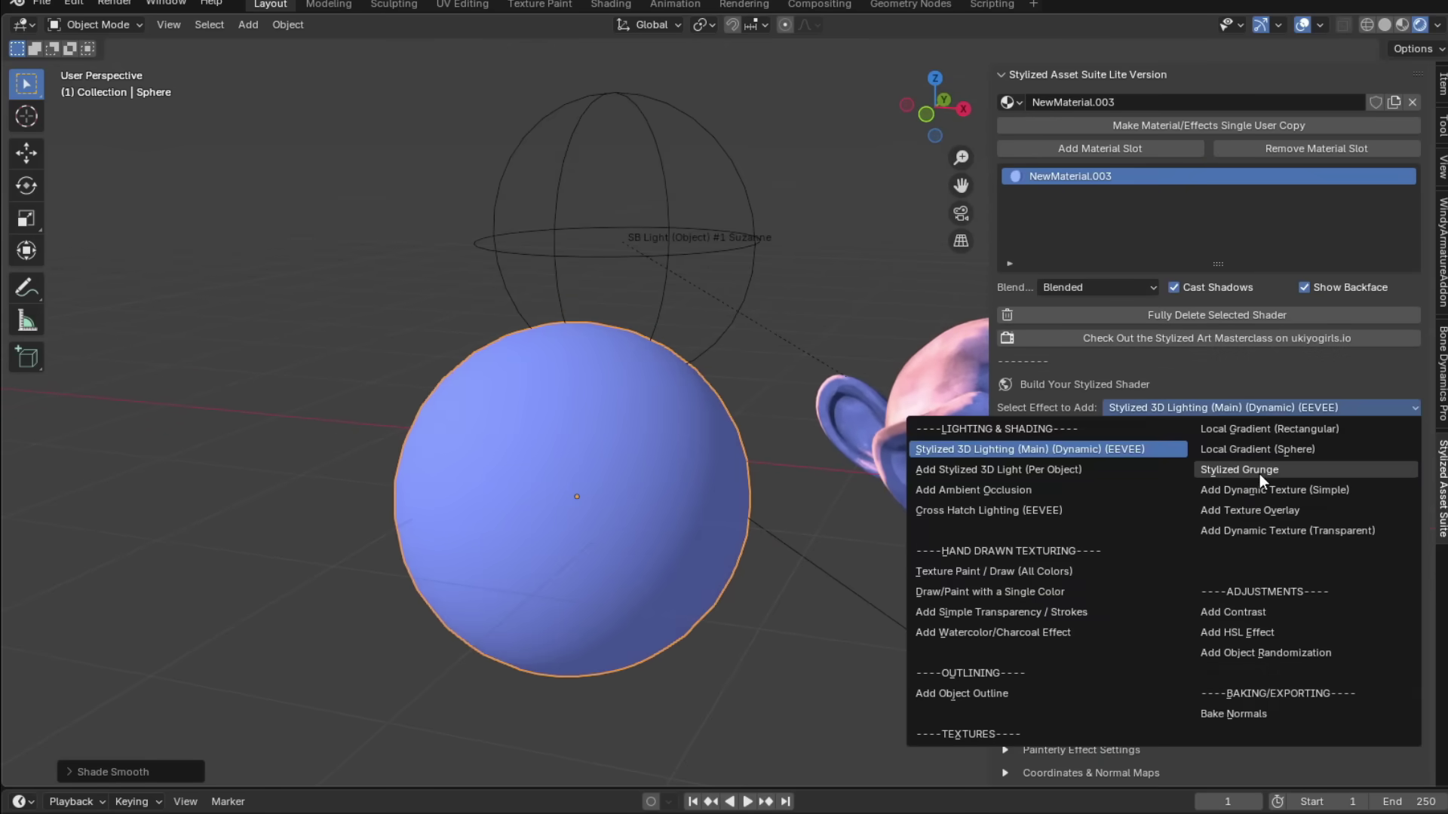
{"action": "left_click", "coordinate": [1259, 473]}
{"action": "left_click", "coordinate": [1208, 433]}
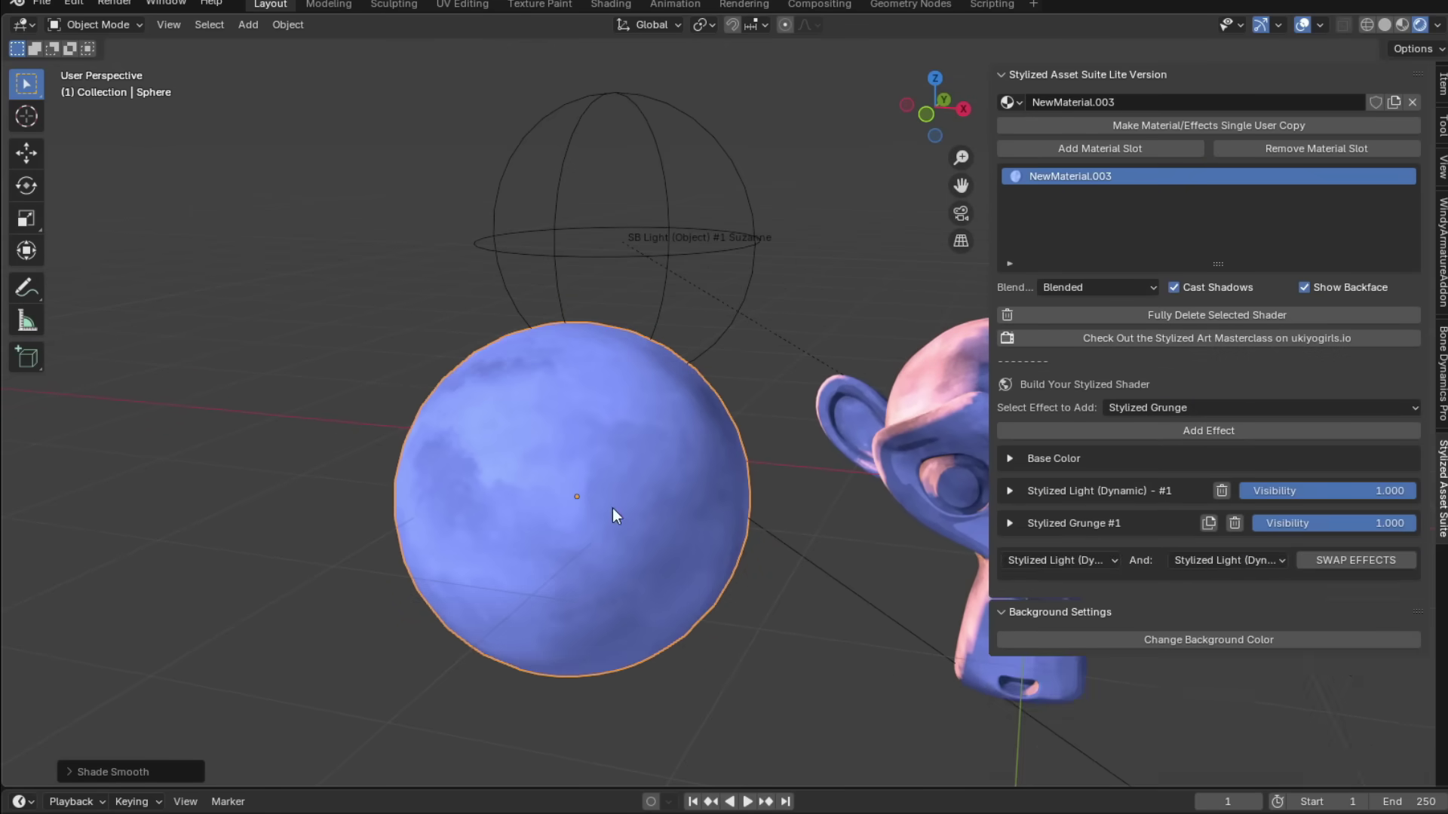
{"action": "left_click", "coordinate": [1010, 523]}
{"action": "left_click_drag", "start_coordinate": [1208, 550], "coordinate": [1204, 550]}
{"action": "left_click_drag", "start_coordinate": [1208, 574], "coordinate": [1233, 574]}
- Reduce the sphere's Stylized Grunge visibility to about 0.659
{"action": "middle_click_drag", "start_coordinate": [786, 568], "coordinate": [844, 532], "text": "shift"}
{"action": "middle_click_drag", "start_coordinate": [843, 533], "coordinate": [824, 560]}
{"action": "left_click_drag", "start_coordinate": [1349, 522], "coordinate": [1254, 523]}
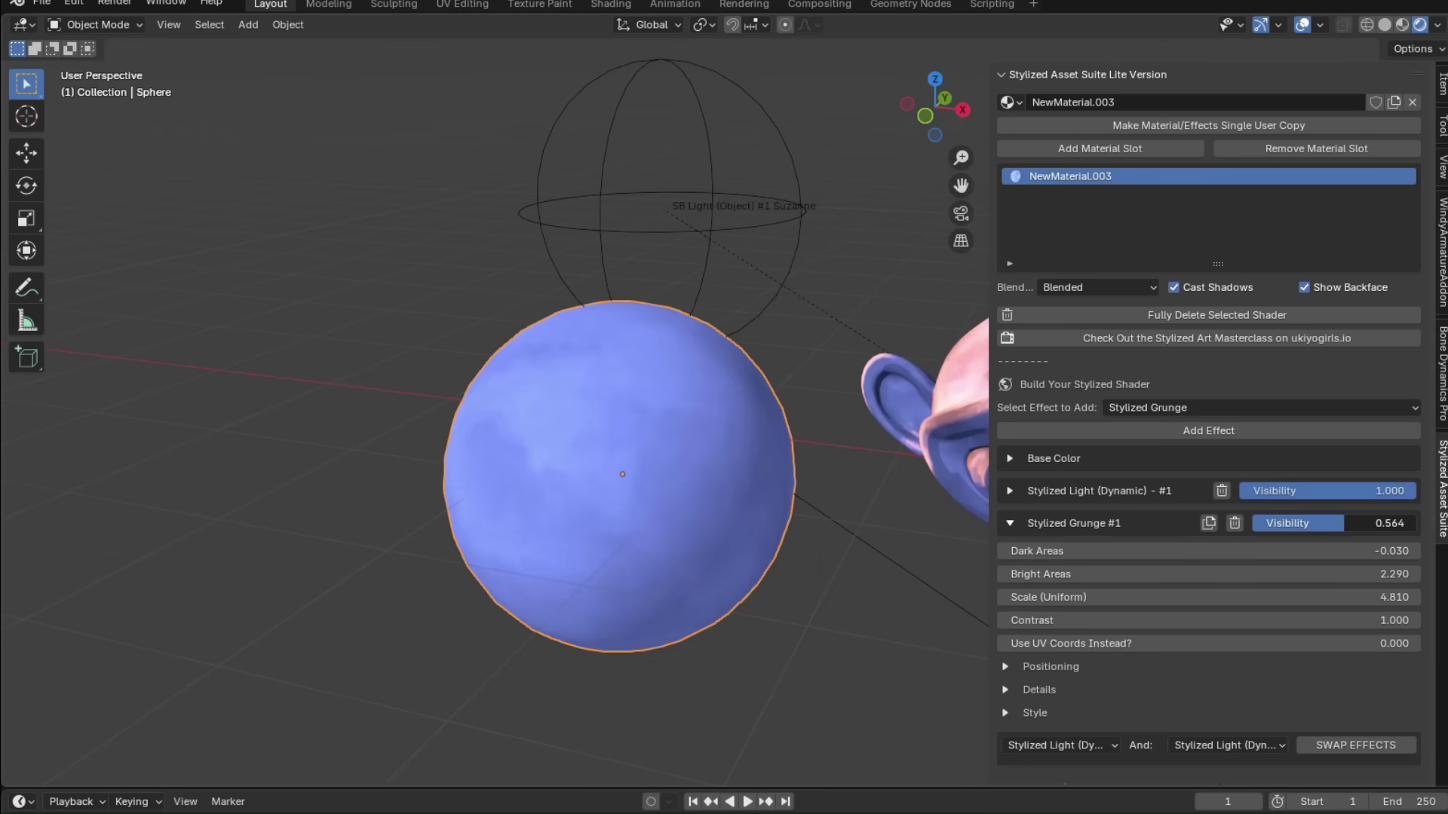
{"action": "left_click_drag", "start_coordinate": [1343, 524], "coordinate": [1359, 524]}
- Change the sphere's grunge style to Stepped Linear and adjust its Steps value
{"action": "middle_click_drag", "start_coordinate": [608, 527], "coordinate": [866, 482]}
{"action": "left_click", "coordinate": [1160, 681]}
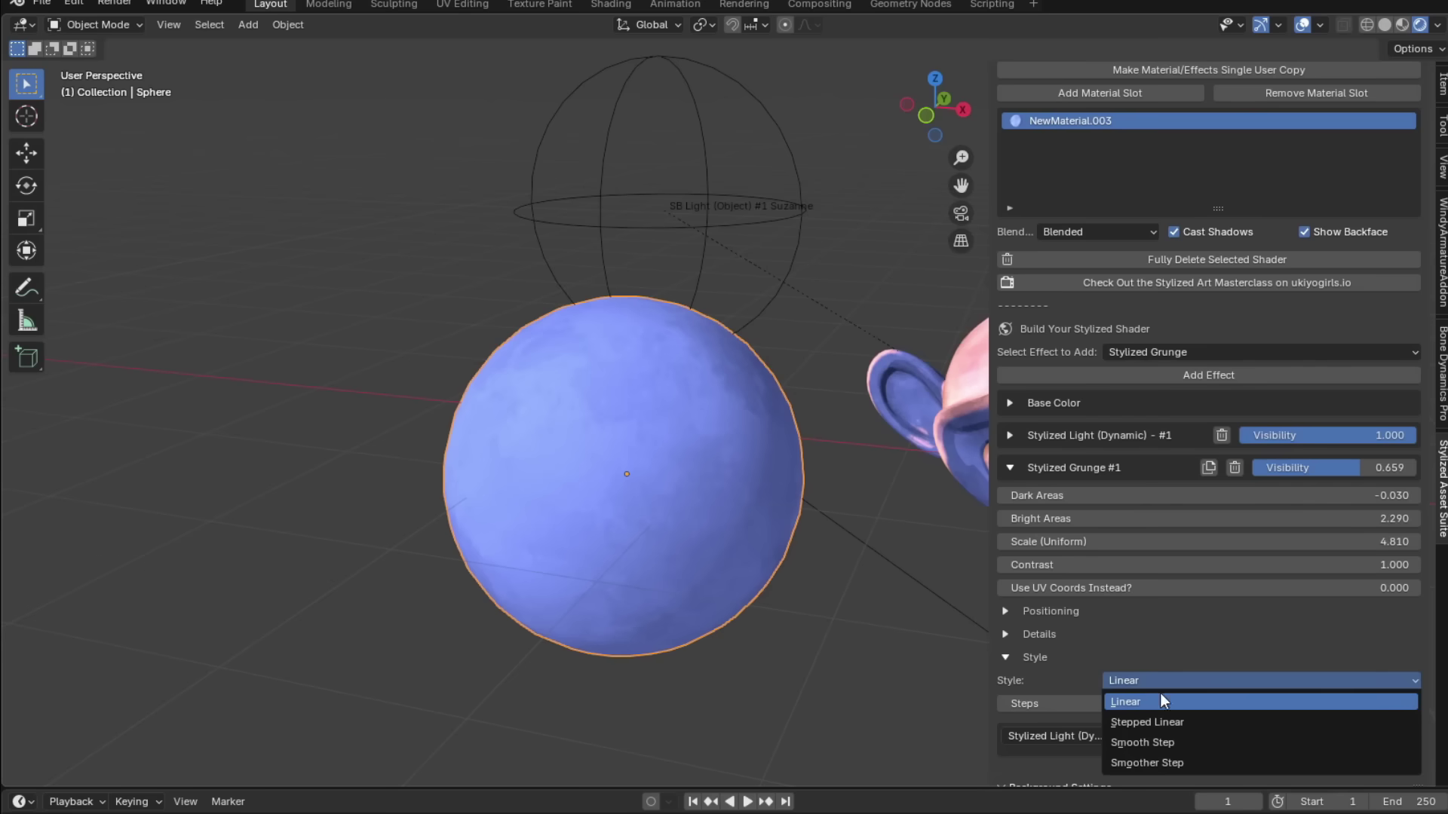
{"action": "left_click", "coordinate": [1163, 723]}
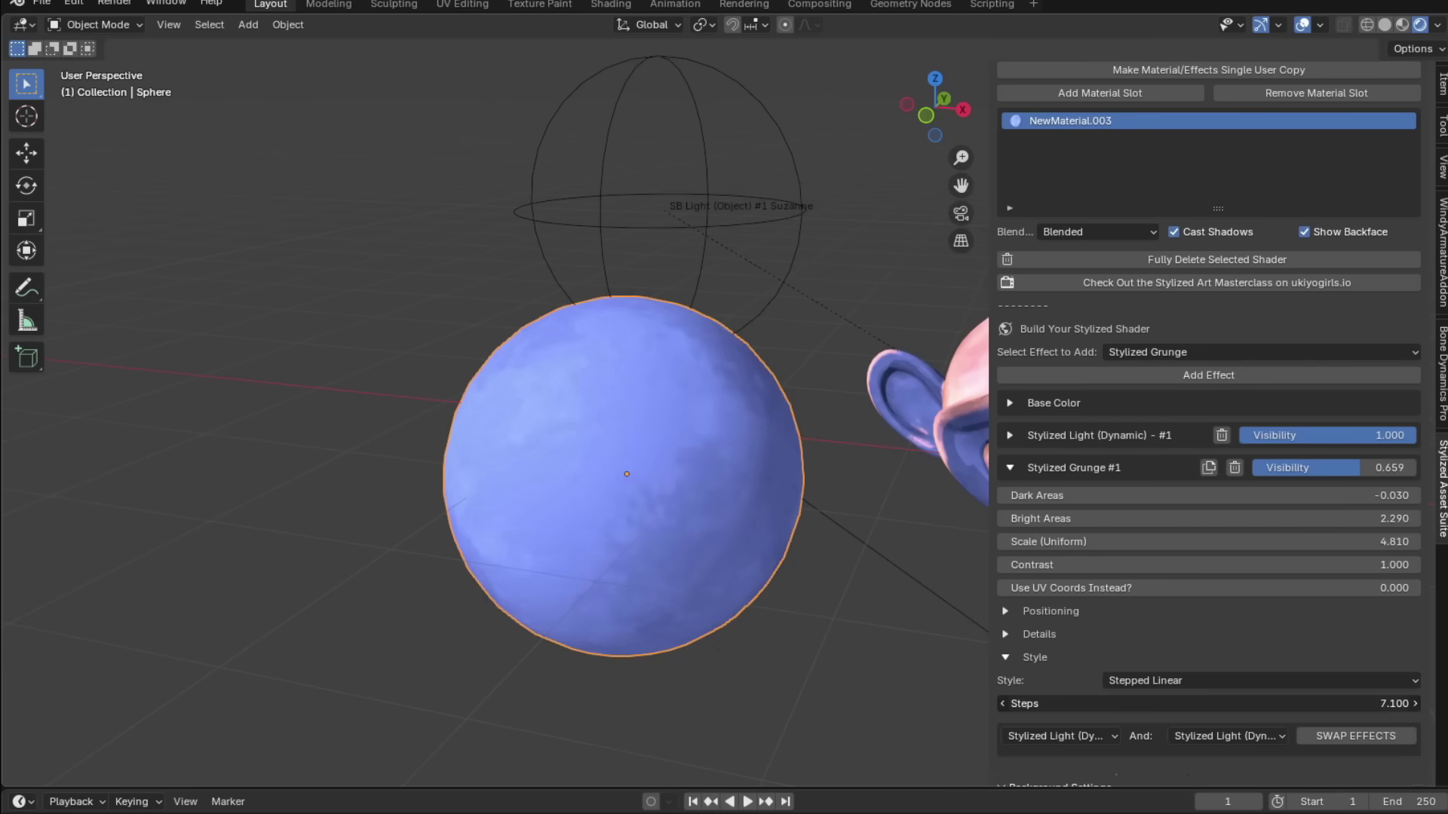
{"action": "left_click_drag", "start_coordinate": [1117, 703], "coordinate": [1116, 710]}
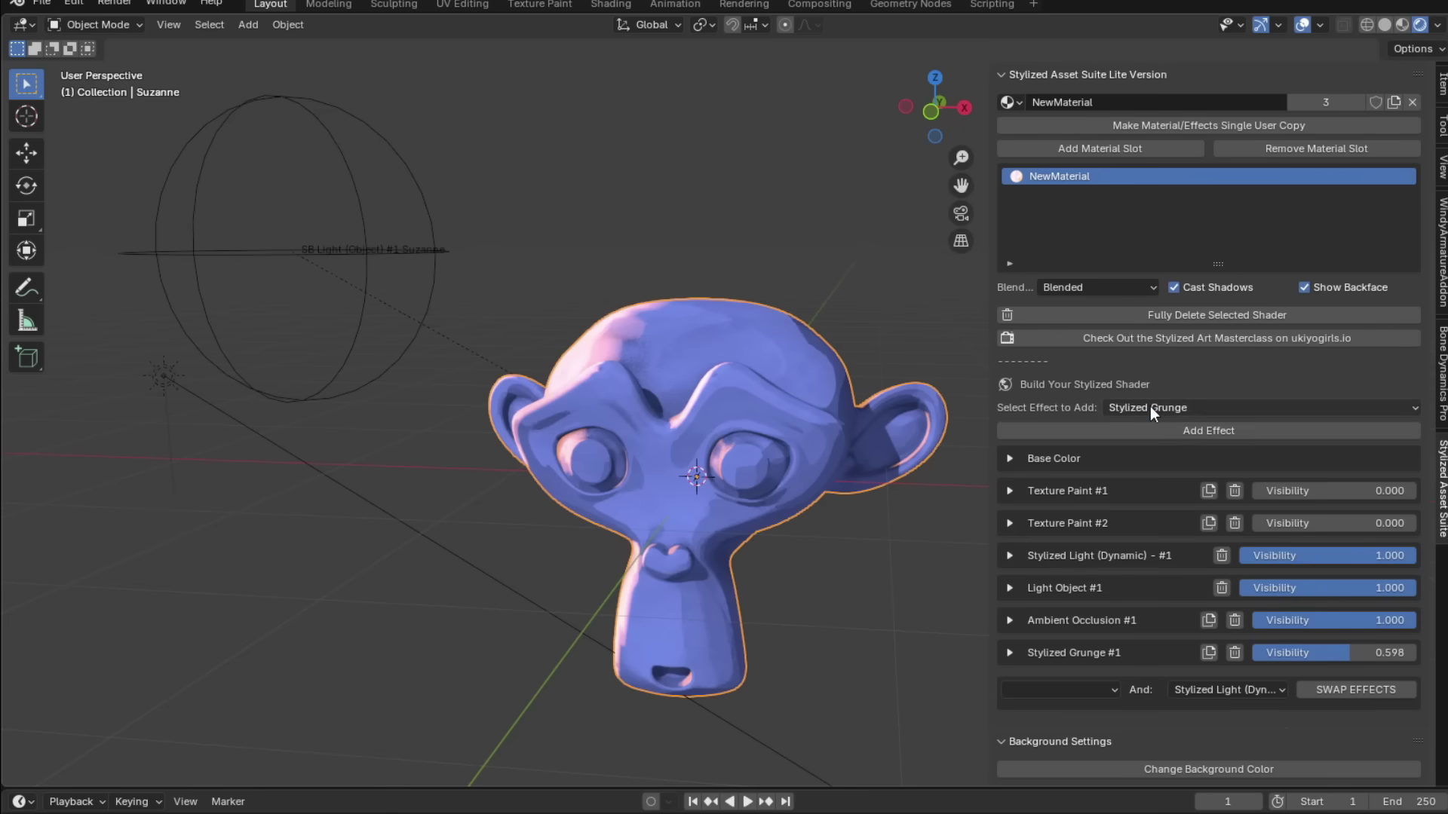
- Add a simple Dynamic Texture effect to the blue monkey's material
{"action": "left_click", "coordinate": [1151, 406]}
{"action": "left_click", "coordinate": [1275, 489]}
{"action": "left_click", "coordinate": [1158, 430]}
{"action": "scroll", "coordinate": [804, 338], "scroll_direction": "down", "scroll_amount": 3}
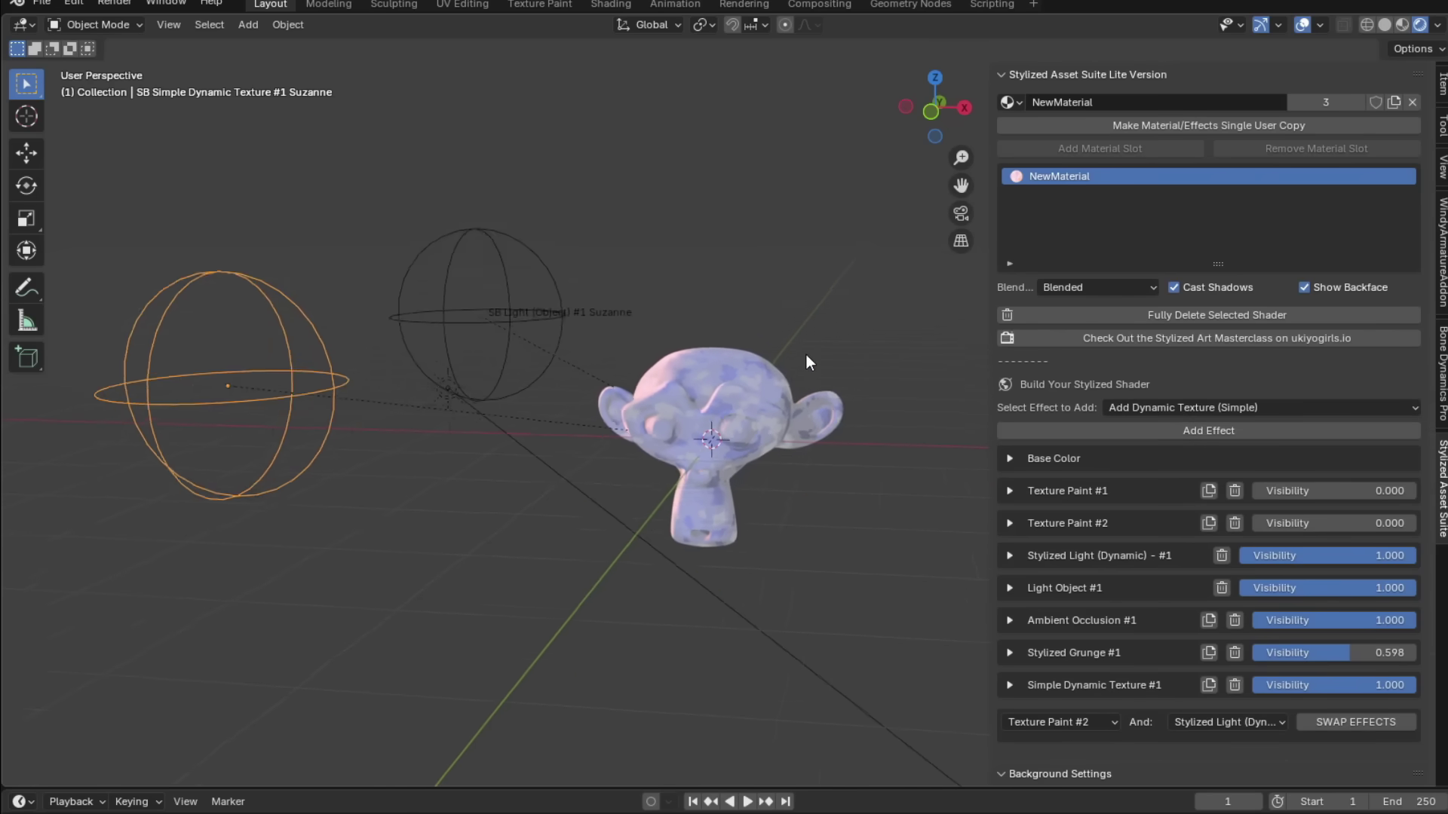
{"action": "scroll", "coordinate": [806, 355], "scroll_direction": "down", "scroll_amount": 2}
{"action": "key", "text": "g"}
{"action": "right_click", "coordinate": [731, 368]}
{"action": "scroll", "coordinate": [779, 505], "scroll_direction": "up", "scroll_amount": 6}
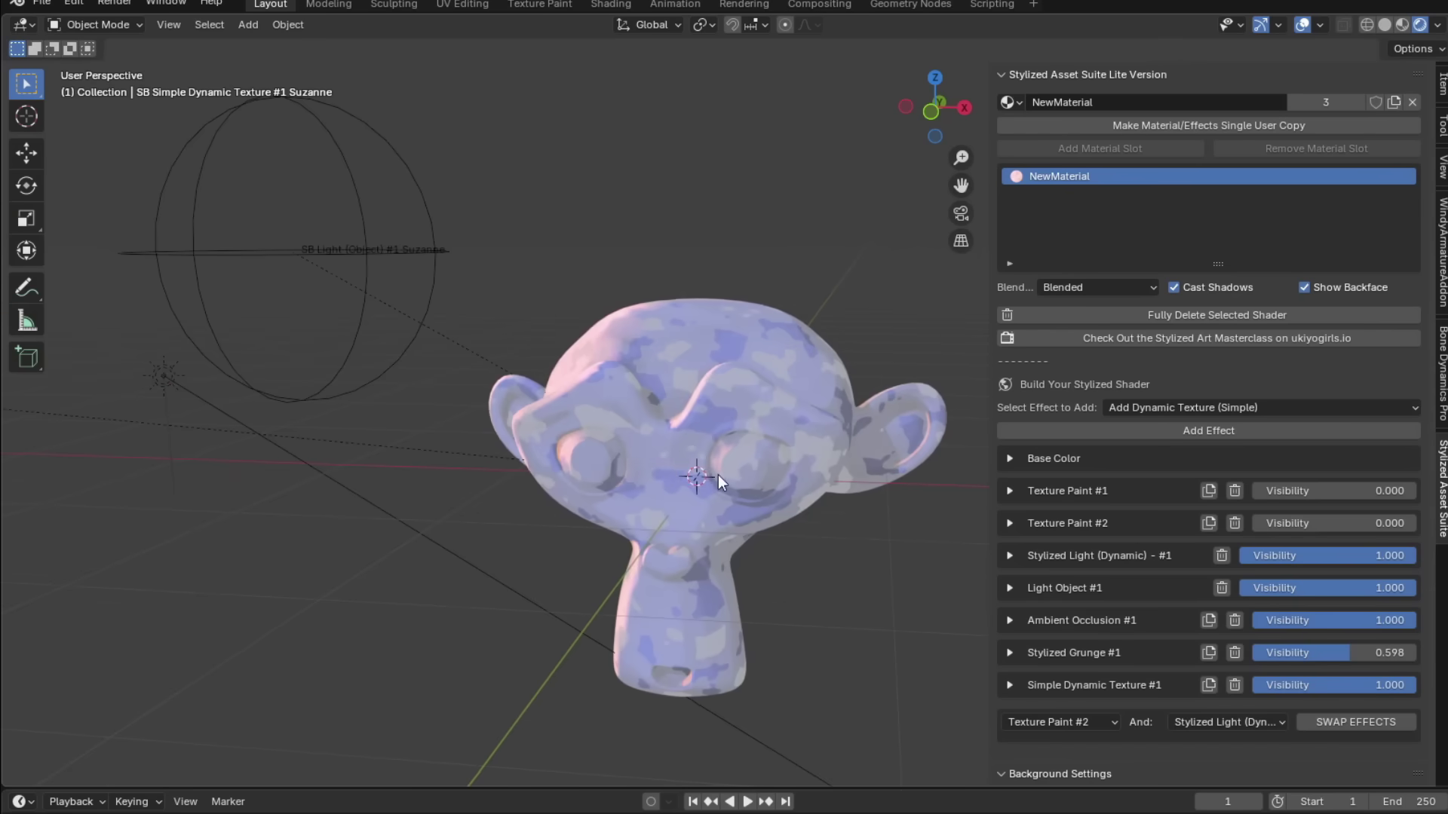
{"action": "key", "text": "g"}
{"action": "key", "text": "Escape"}
- Snap the dynamic texture's control object to the 3D cursor, and reposition and rescale it beside the blue monkey
{"action": "key", "text": "shift+s"}
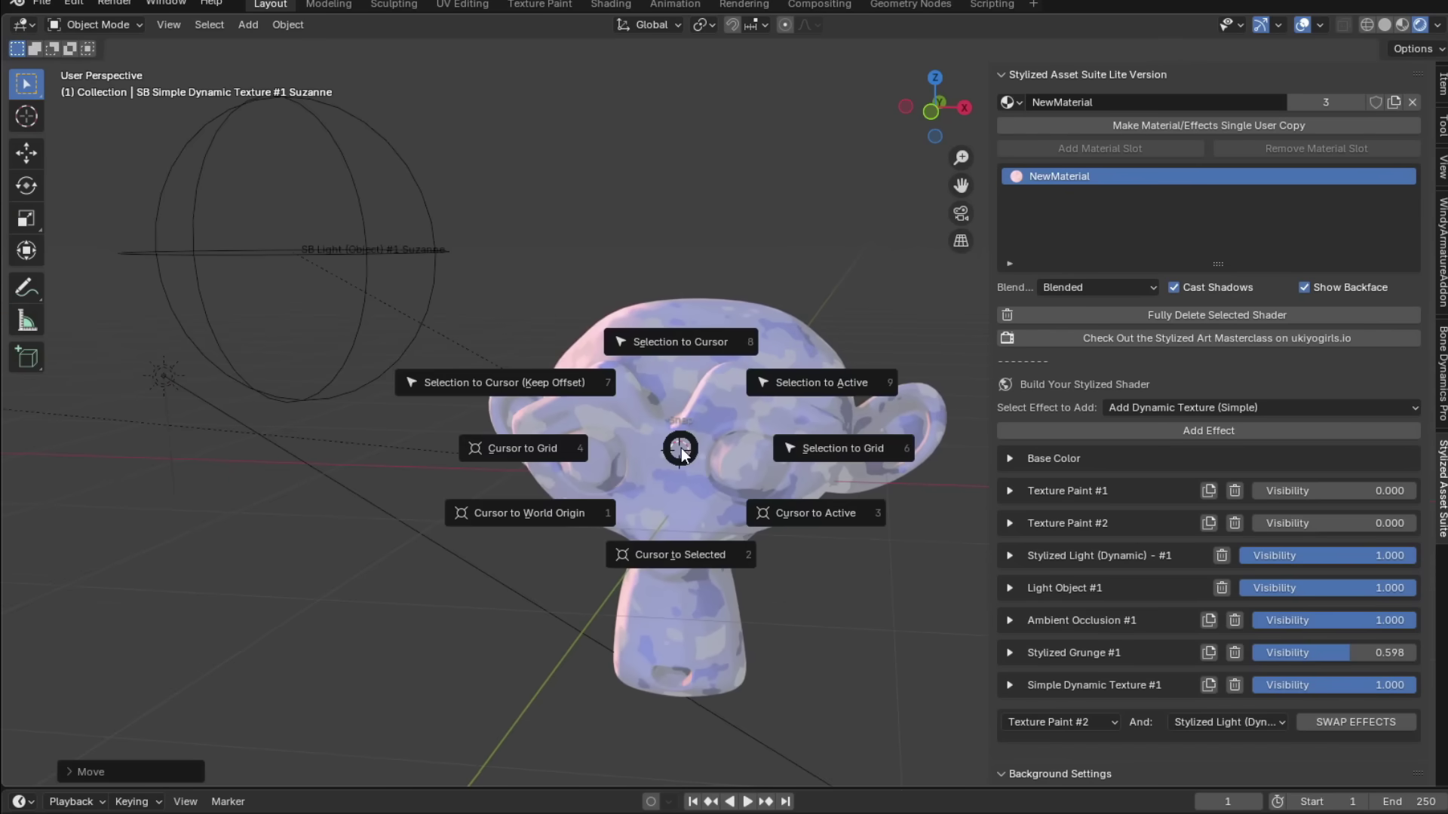
{"action": "left_click", "coordinate": [667, 354]}
{"action": "key", "text": "g"}
{"action": "left_click", "coordinate": [555, 339]}
{"action": "key", "text": "s"}
{"action": "left_click", "coordinate": [703, 358]}
- Tune the Simple Dynamic Texture's noise into scattered patches, with Noise Scale 2.600, Detail 13.300 and Roughness about 0.693
{"action": "left_click", "coordinate": [1009, 685]}
{"action": "scroll", "coordinate": [849, 563], "scroll_direction": "up", "scroll_amount": 1}
{"action": "scroll", "coordinate": [1056, 574], "scroll_direction": "down", "scroll_amount": 4}
{"action": "left_click_drag", "start_coordinate": [1066, 523], "coordinate": [1131, 546]}
{"action": "left_click_drag", "start_coordinate": [1080, 593], "coordinate": [1187, 639]}
{"action": "left_click_drag", "start_coordinate": [1110, 549], "coordinate": [1080, 546]}
{"action": "middle_click_drag", "start_coordinate": [834, 538], "coordinate": [861, 499]}
{"action": "scroll", "coordinate": [1071, 641], "scroll_direction": "down", "scroll_amount": 1}
{"action": "mouse_move", "coordinate": [1078, 647]}
{"action": "left_mouse_down"}
{"action": "mouse_move", "coordinate": [1104, 647]}
{"action": "mouse_move", "coordinate": [1079, 648]}
{"action": "left_mouse_up"}
{"action": "scroll", "coordinate": [1109, 626], "scroll_direction": "down", "scroll_amount": 3}
{"action": "scroll", "coordinate": [1138, 542], "scroll_direction": "up", "scroll_amount": 3}
{"action": "scroll", "coordinate": [1167, 442], "scroll_direction": "down", "scroll_amount": 2}
- Set the dynamic texture's Blend Mode to Multiply and darken its Noise Color to a mid grey
{"action": "left_click", "coordinate": [1165, 371]}
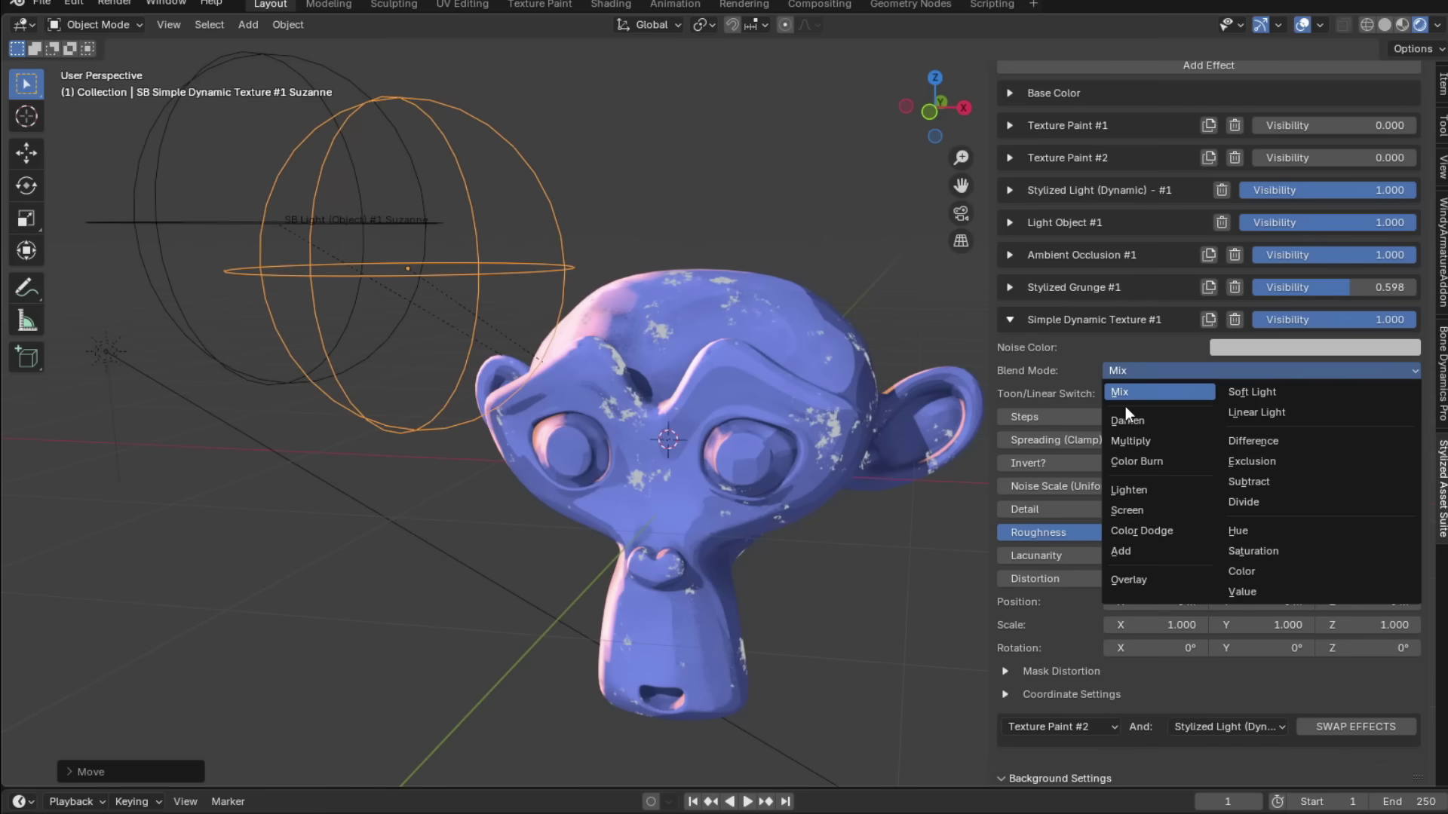
{"action": "left_click", "coordinate": [1129, 441]}
{"action": "middle_click_drag", "start_coordinate": [1008, 382], "coordinate": [1000, 389]}
{"action": "left_click", "coordinate": [1274, 347]}
{"action": "left_click_drag", "start_coordinate": [1361, 279], "coordinate": [1303, 279]}
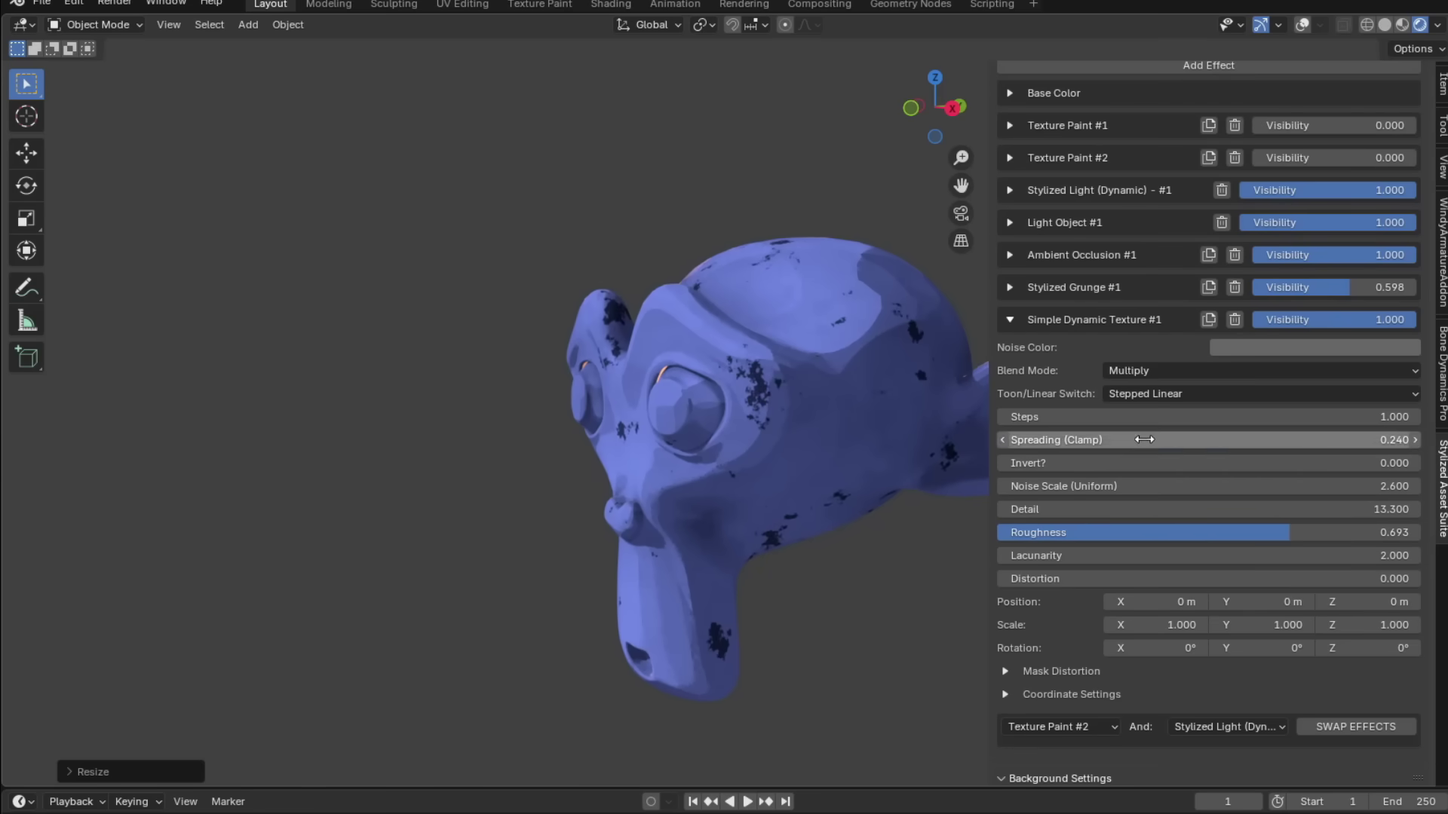
{"action": "middle_click_drag", "start_coordinate": [633, 513], "coordinate": [764, 514]}
{"action": "key", "text": "alt+shift+z"}
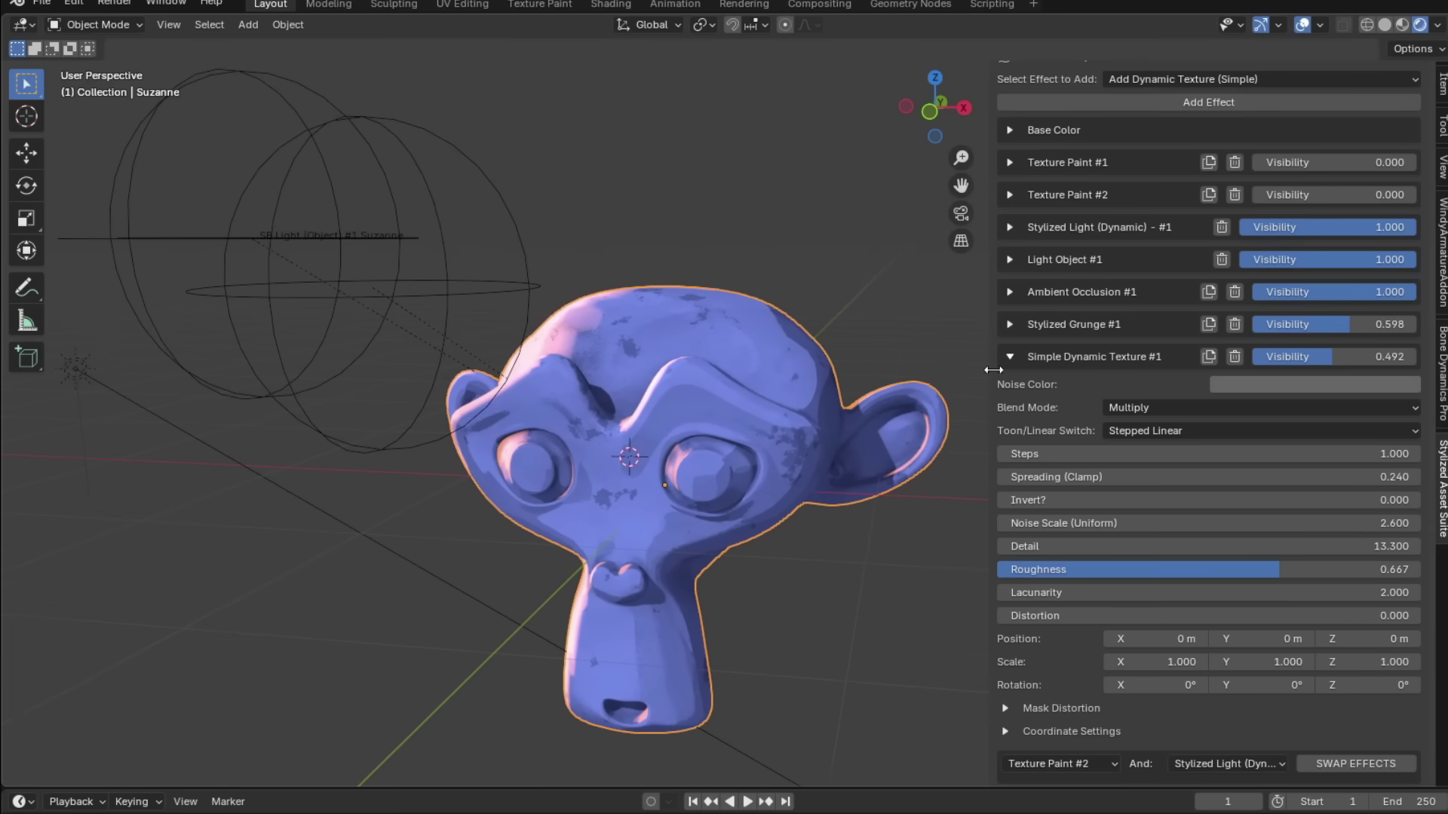
- Add an HSL effect to the blue monkey's material and expand its Hue/Saturation/Value Shift settings
{"action": "scroll", "coordinate": [1010, 362], "scroll_direction": "up", "scroll_amount": 10}
{"action": "scroll", "coordinate": [1010, 362], "scroll_direction": "down", "scroll_amount": 5}
{"action": "left_click", "coordinate": [1207, 375]}
{"action": "left_click", "coordinate": [1192, 578]}
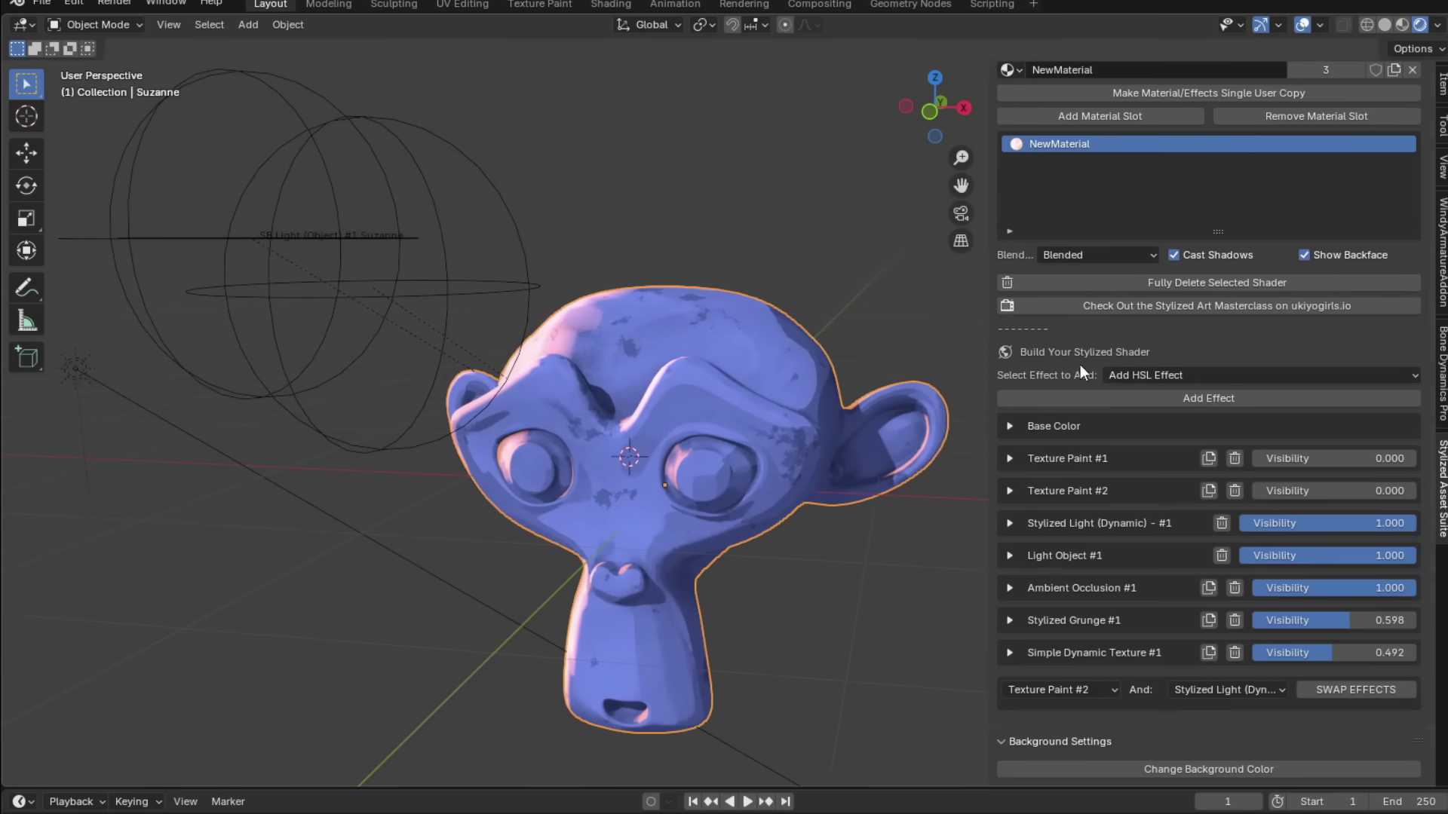
{"action": "left_click", "coordinate": [1125, 397]}
{"action": "left_click", "coordinate": [1009, 652]}
{"action": "scroll", "coordinate": [1085, 631], "scroll_direction": "down", "scroll_amount": 5}
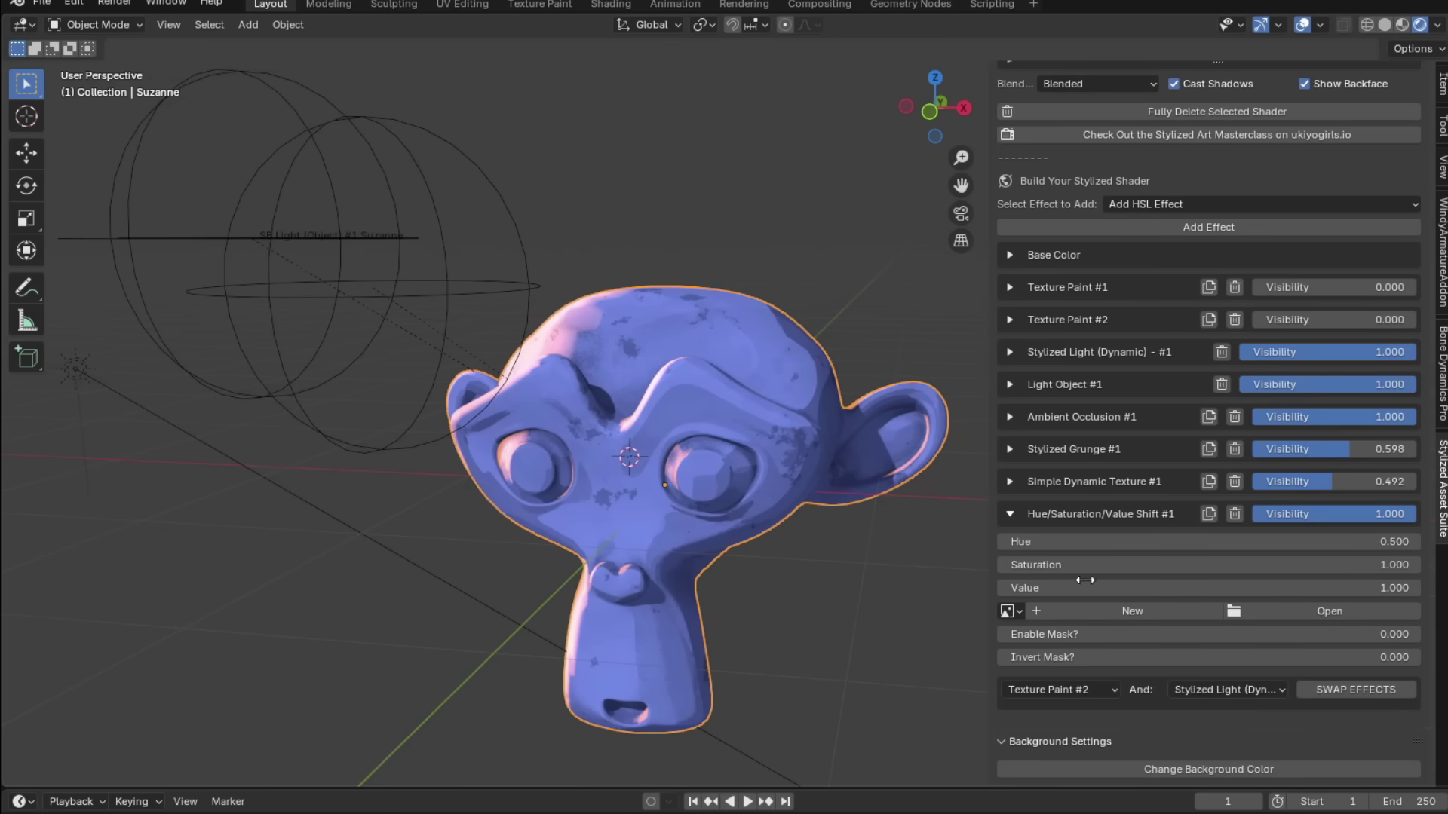
- Create a new 2048 px mask image named MonkeyDarks for the Hue/Saturation/Value Shift effect
{"action": "left_click", "coordinate": [1131, 611]}
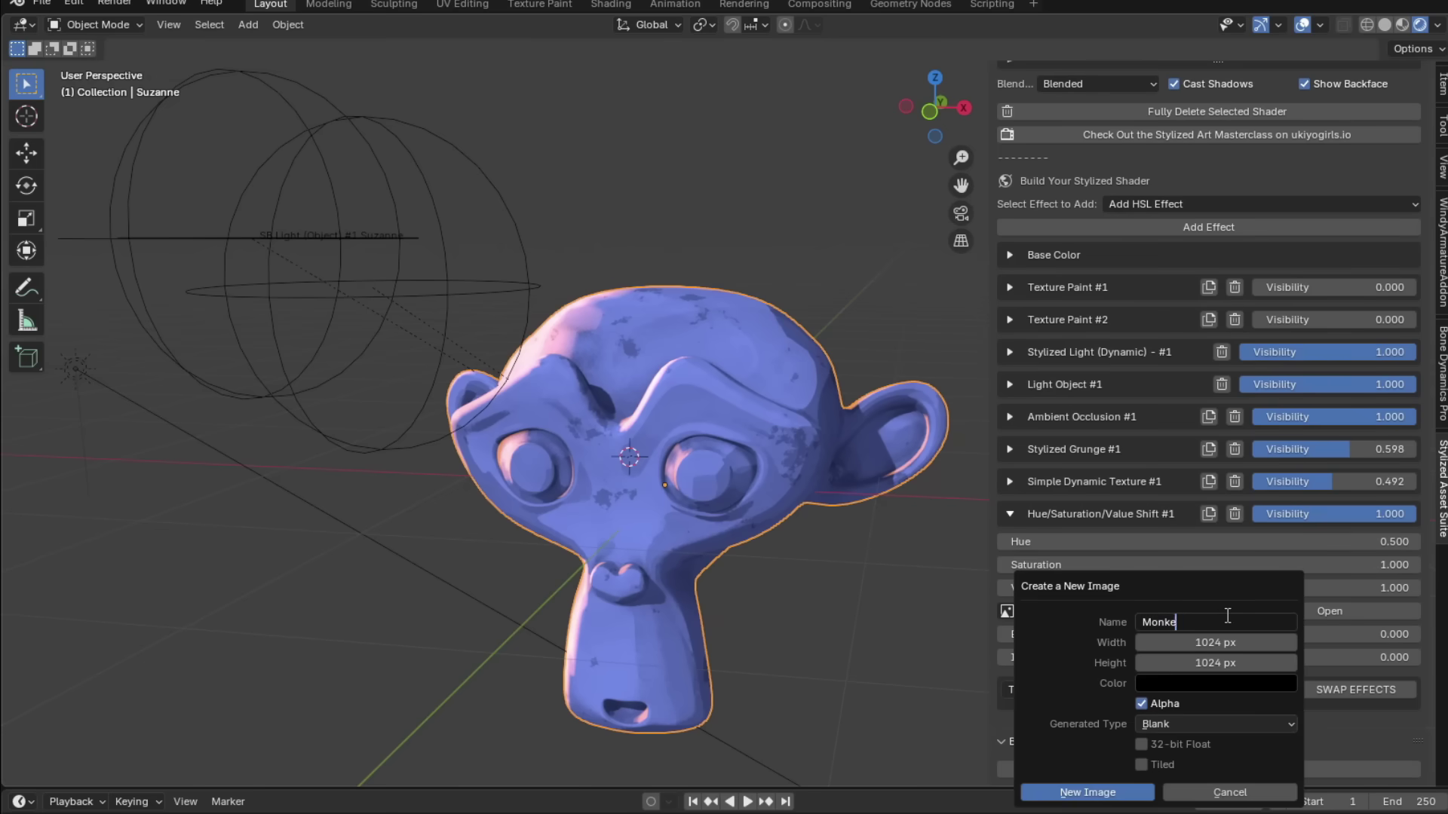
{"action": "left_click_drag", "start_coordinate": [1252, 662], "coordinate": [1262, 643]}
{"action": "type", "text": "2048"}
{"action": "left_click", "coordinate": [1087, 791]}
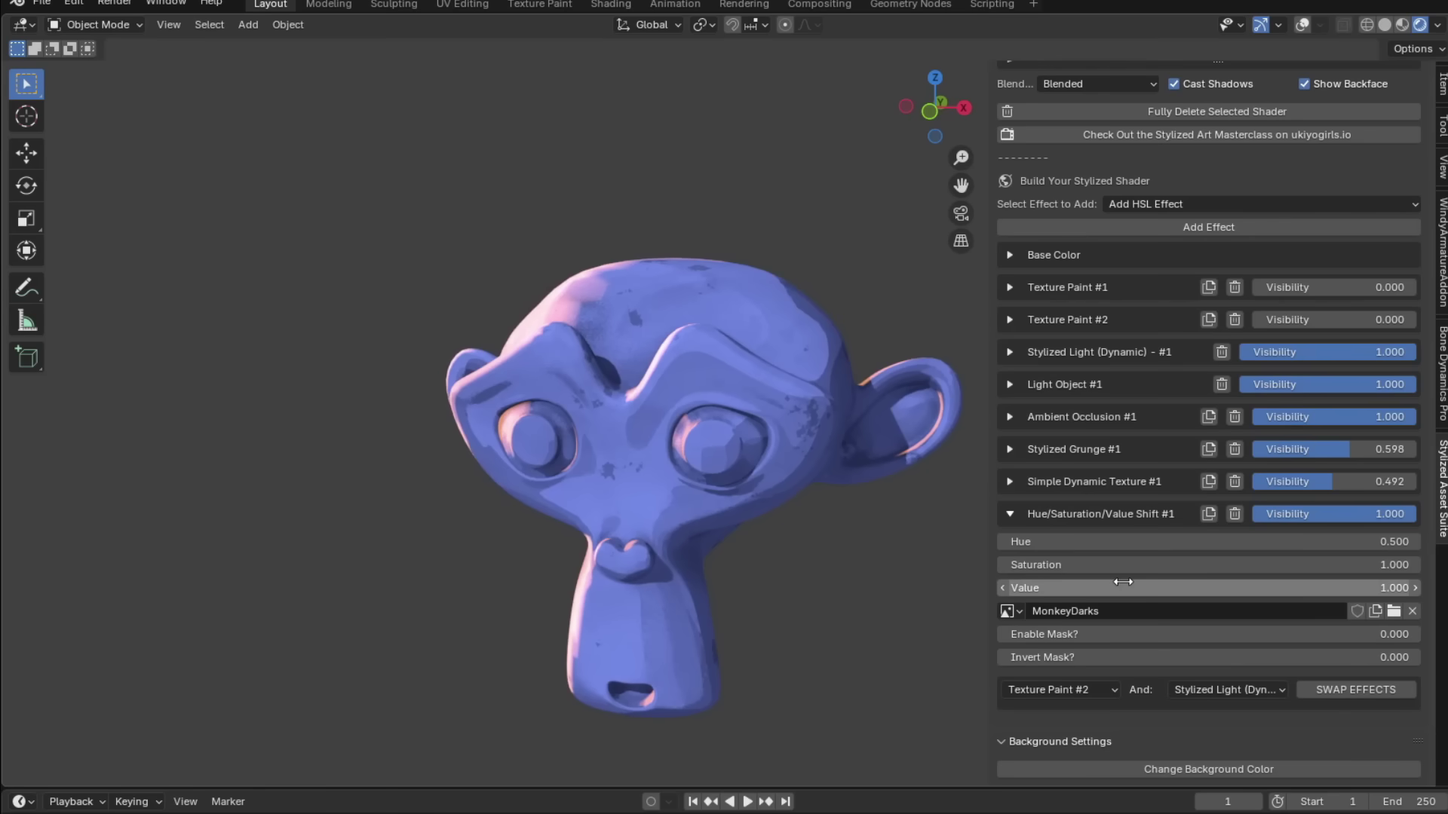
- Enable the effect's mask at 1.000 and lower the shift's Value to 0.250
{"action": "left_click_drag", "start_coordinate": [1123, 587], "coordinate": [1070, 586]}
{"action": "right_click", "coordinate": [1069, 587]}
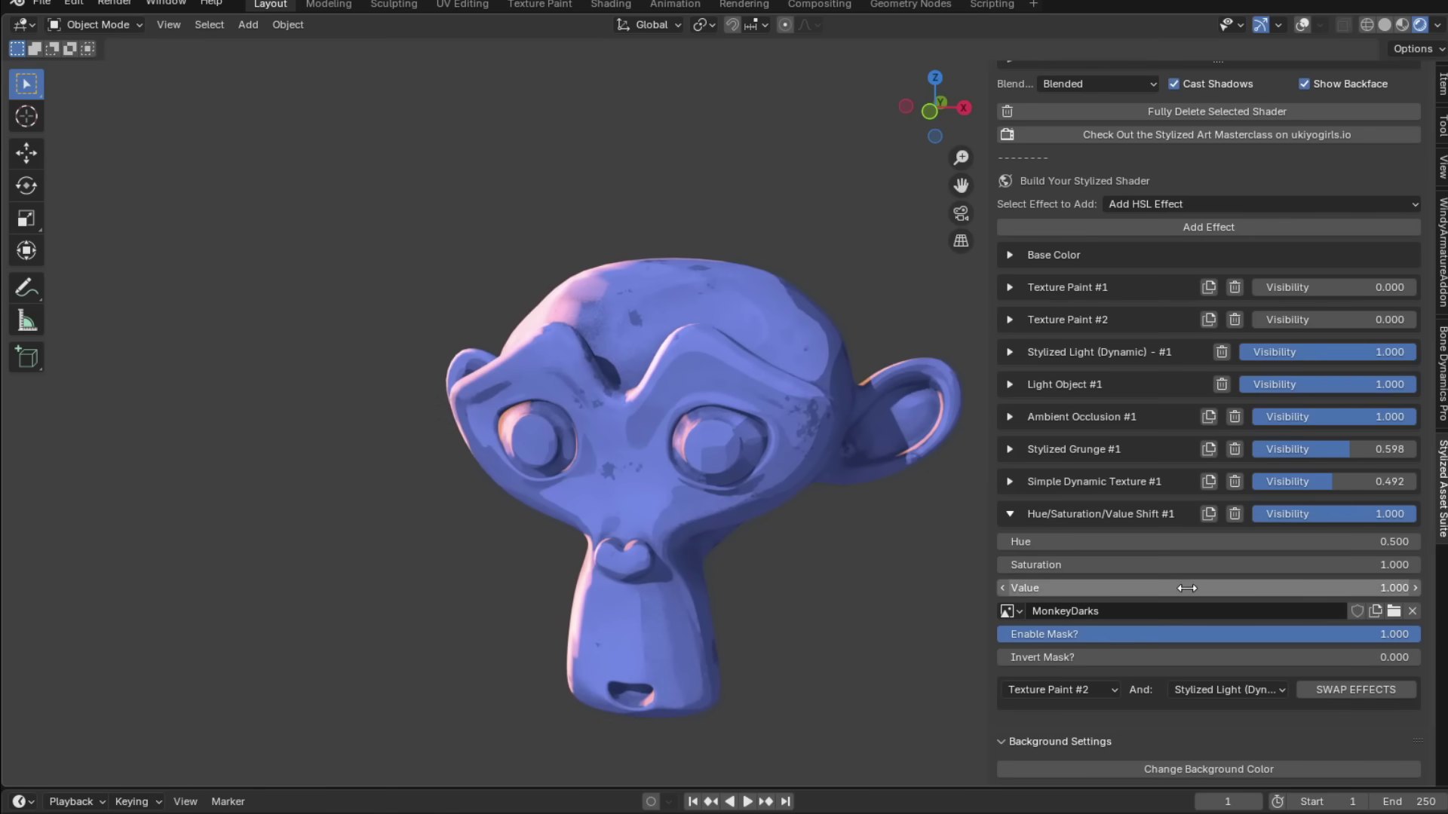
{"action": "left_click_drag", "start_coordinate": [1101, 587], "coordinate": [985, 587]}
- Switch the monkey to Texture Paint mode and make MonkeyDarks the active paint slot
{"action": "left_click", "coordinate": [114, 25]}
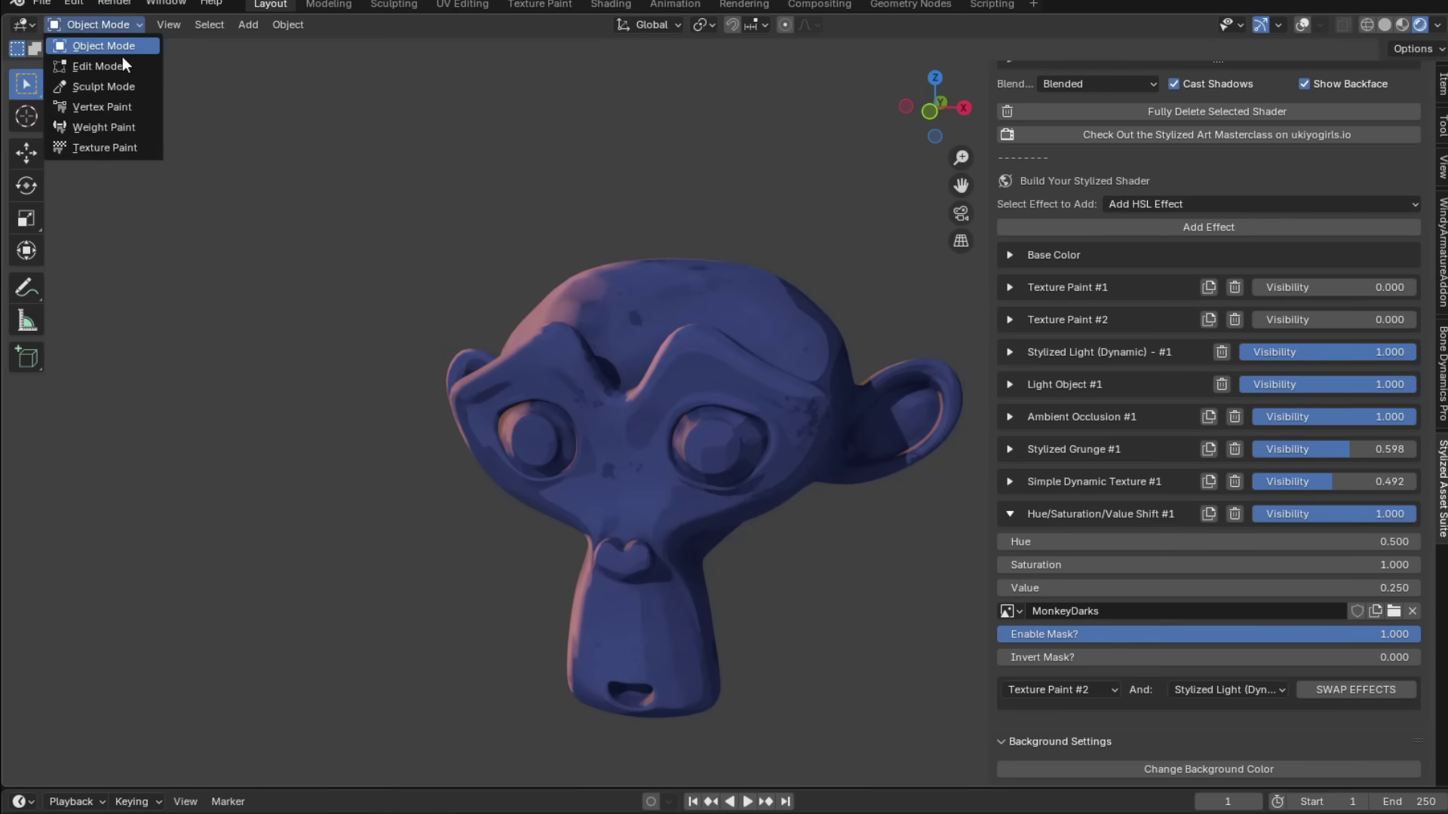
{"action": "left_click", "coordinate": [120, 142]}
{"action": "left_click", "coordinate": [701, 25]}
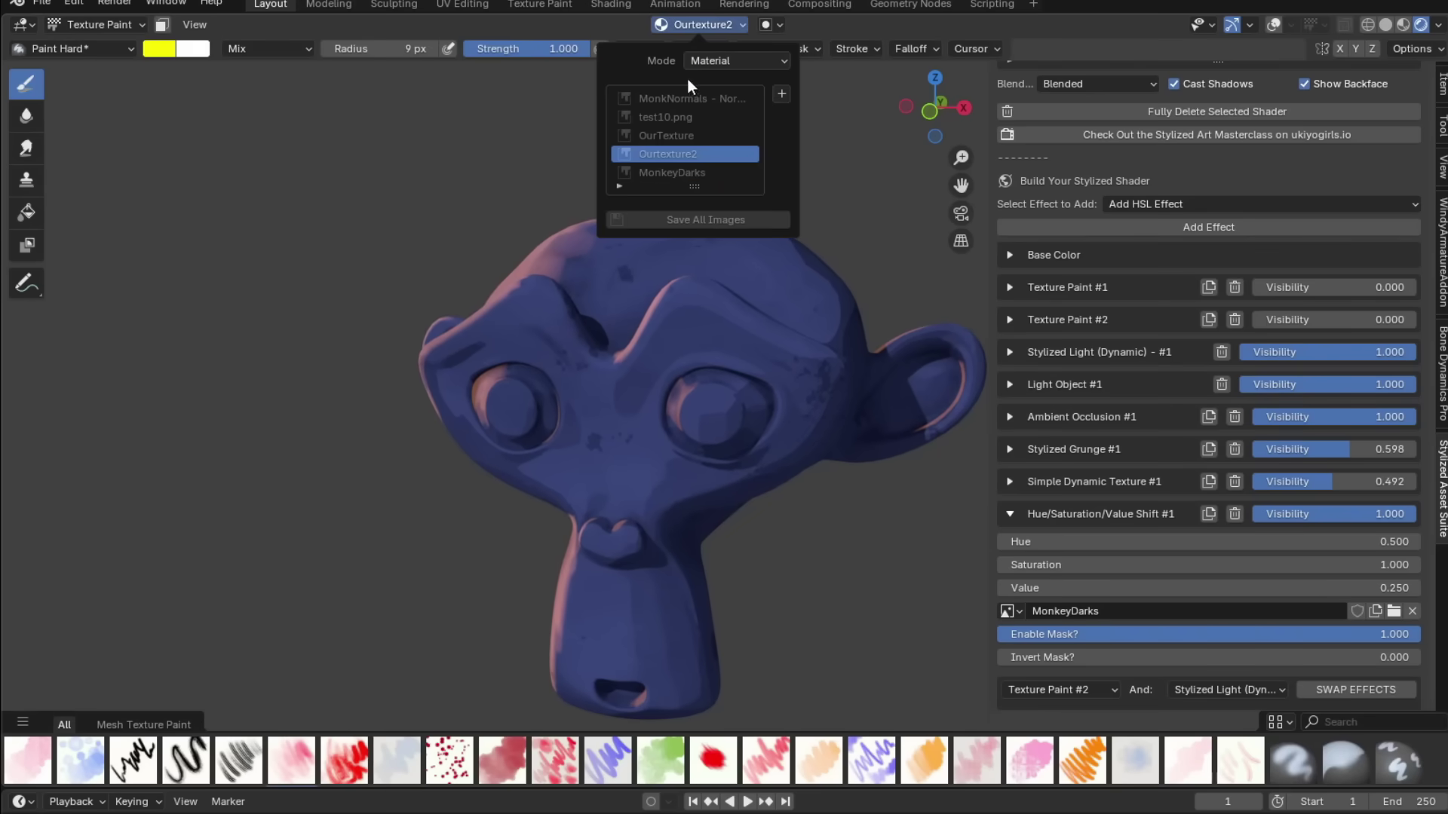
{"action": "left_click", "coordinate": [685, 171]}
{"action": "scroll", "coordinate": [745, 398], "scroll_direction": "up", "scroll_amount": 4}
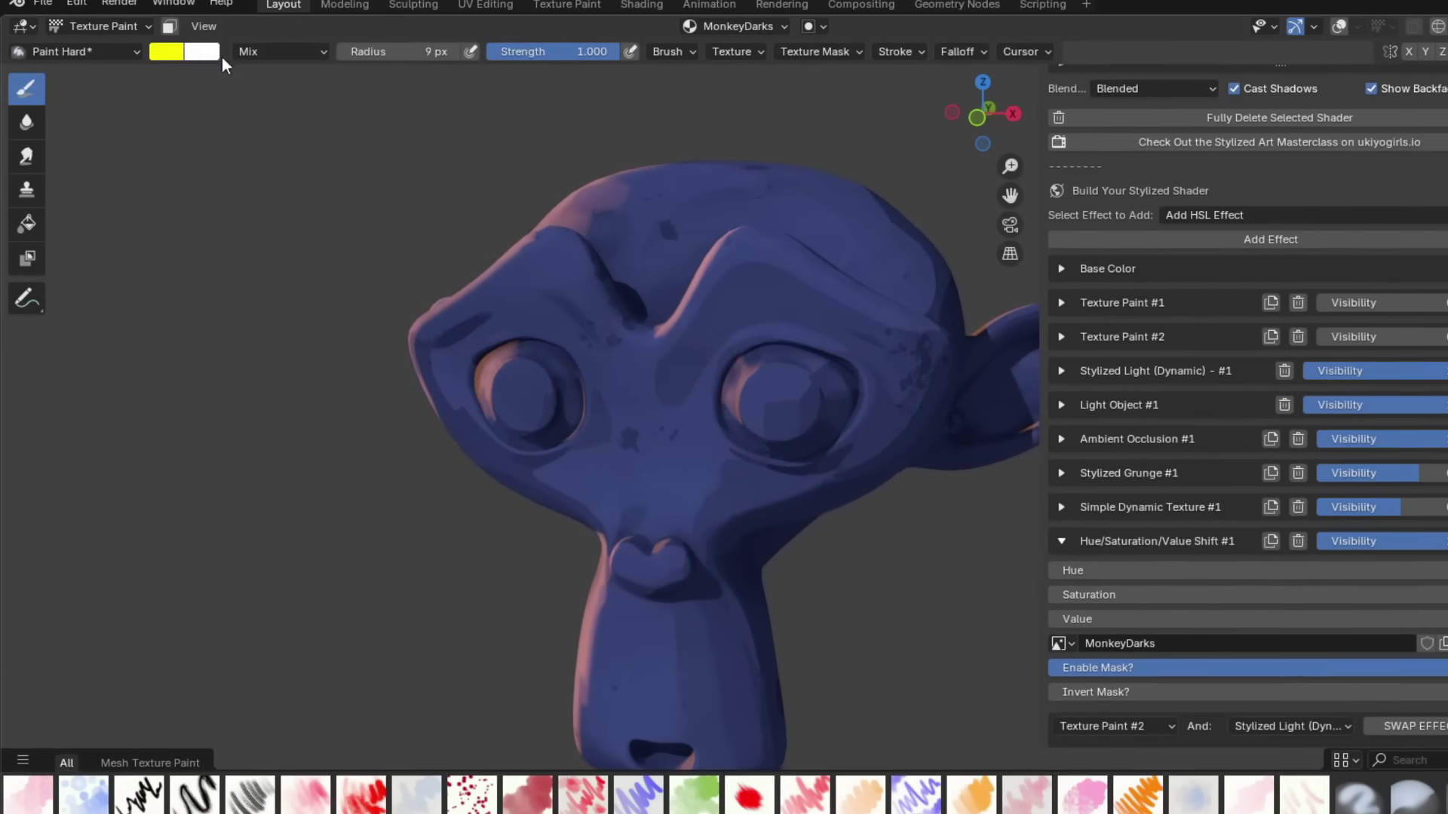
- Set the brush colours to white and black with strength 0.685, and paint a patch across the nose bridge
{"action": "left_click", "coordinate": [161, 48]}
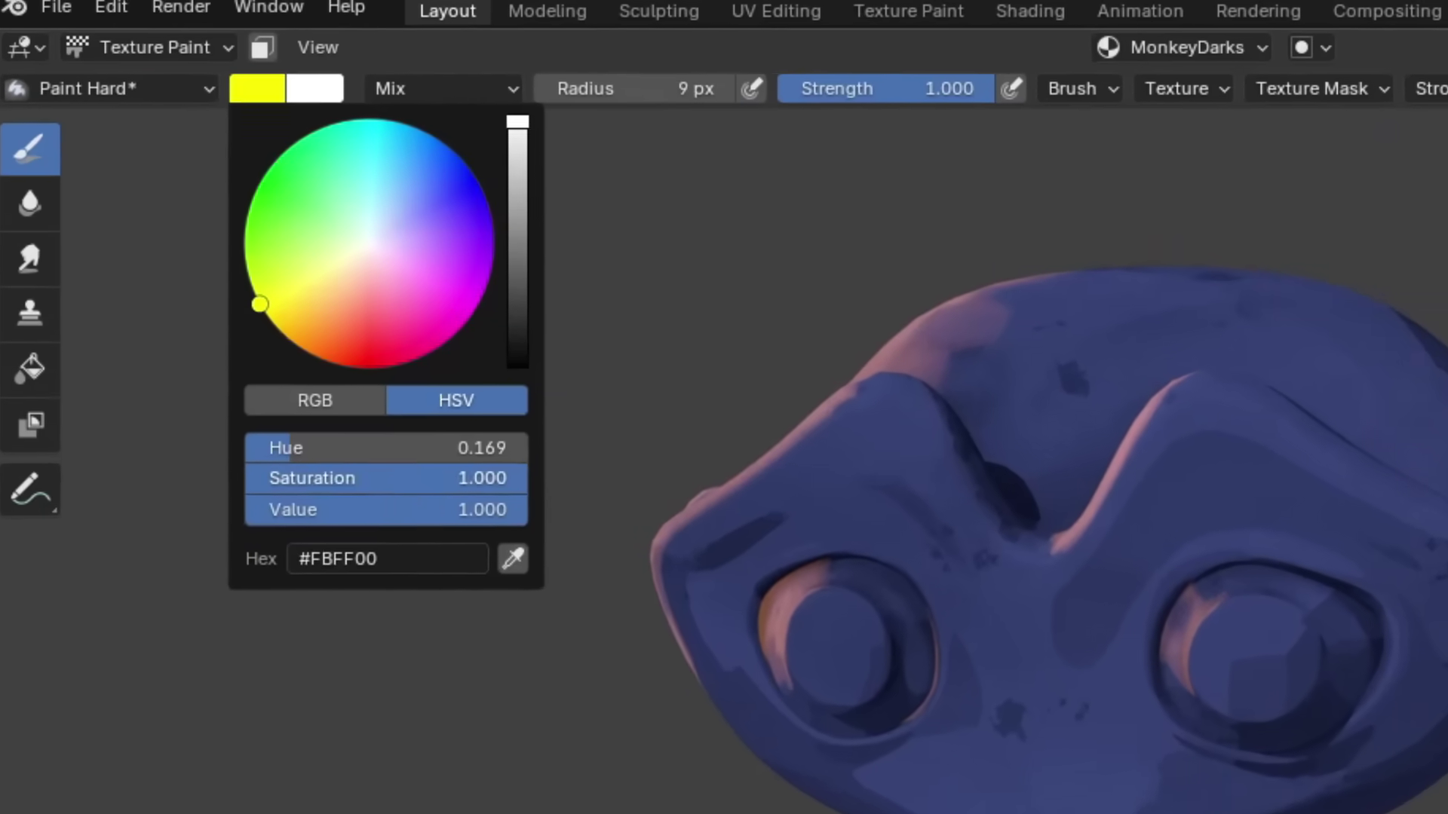
{"action": "left_click_drag", "start_coordinate": [234, 276], "coordinate": [153, 275]}
{"action": "left_click", "coordinate": [332, 92]}
{"action": "left_click", "coordinate": [591, 367]}
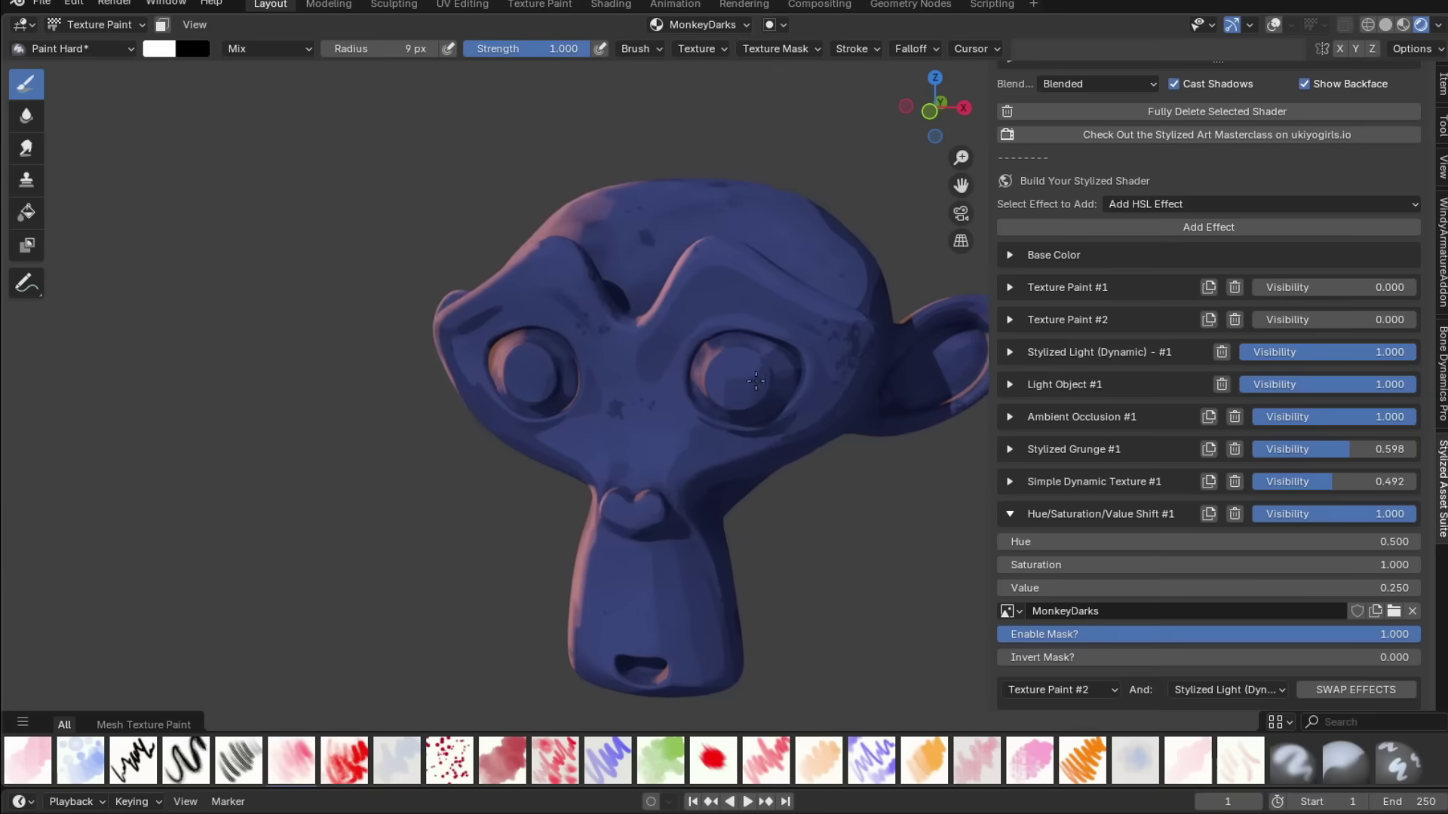
{"action": "key", "text": "shift+f"}
{"action": "left_click", "coordinate": [632, 399]}
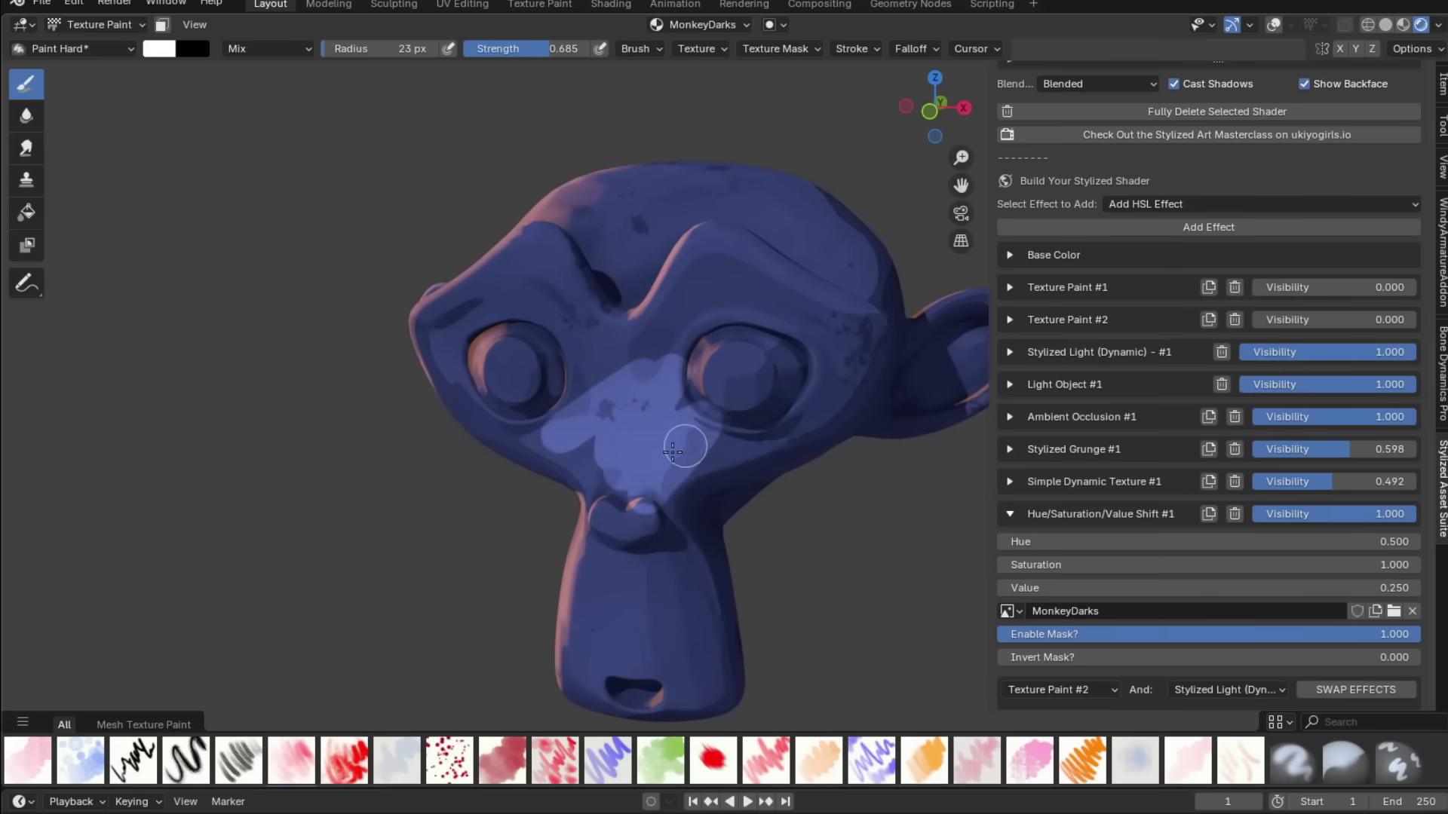
- Invert the Hue/Saturation/Value Shift mask by raising Invert Mask to 1.000
{"action": "mouse_move", "coordinate": [1076, 588]}
{"action": "left_mouse_down"}
{"action": "mouse_move", "coordinate": [1153, 588]}
{"action": "mouse_move", "coordinate": [1040, 588]}
{"action": "mouse_move", "coordinate": [1132, 588]}
{"action": "mouse_move", "coordinate": [1049, 588]}
{"action": "mouse_move", "coordinate": [1079, 589]}
{"action": "left_mouse_up"}
{"action": "left_click_drag", "start_coordinate": [1025, 662], "coordinate": [1116, 662]}
{"action": "middle_click_drag", "start_coordinate": [803, 342], "coordinate": [815, 338], "text": "shift"}
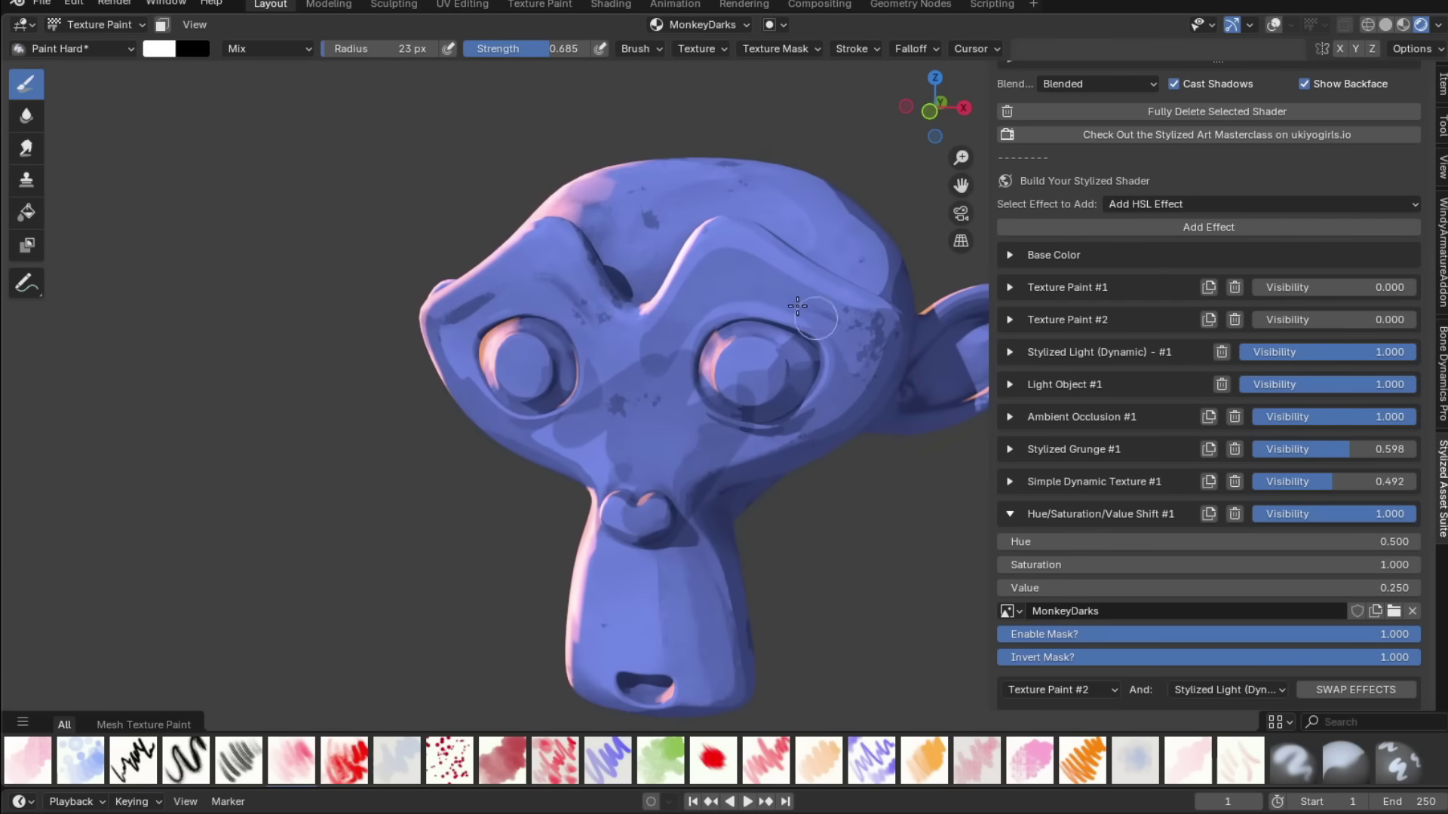
- Paint test strokes from the brow down across the face and try a shift Value of about 0.170
{"action": "left_click_drag", "start_coordinate": [631, 280], "coordinate": [587, 430]}
{"action": "mouse_move", "coordinate": [770, 395]}
{"action": "middle_mouse_down"}
{"action": "mouse_move", "coordinate": [678, 400]}
{"action": "mouse_move", "coordinate": [747, 388]}
{"action": "middle_mouse_up"}
{"action": "left_click_drag", "start_coordinate": [1146, 592], "coordinate": [1129, 592]}
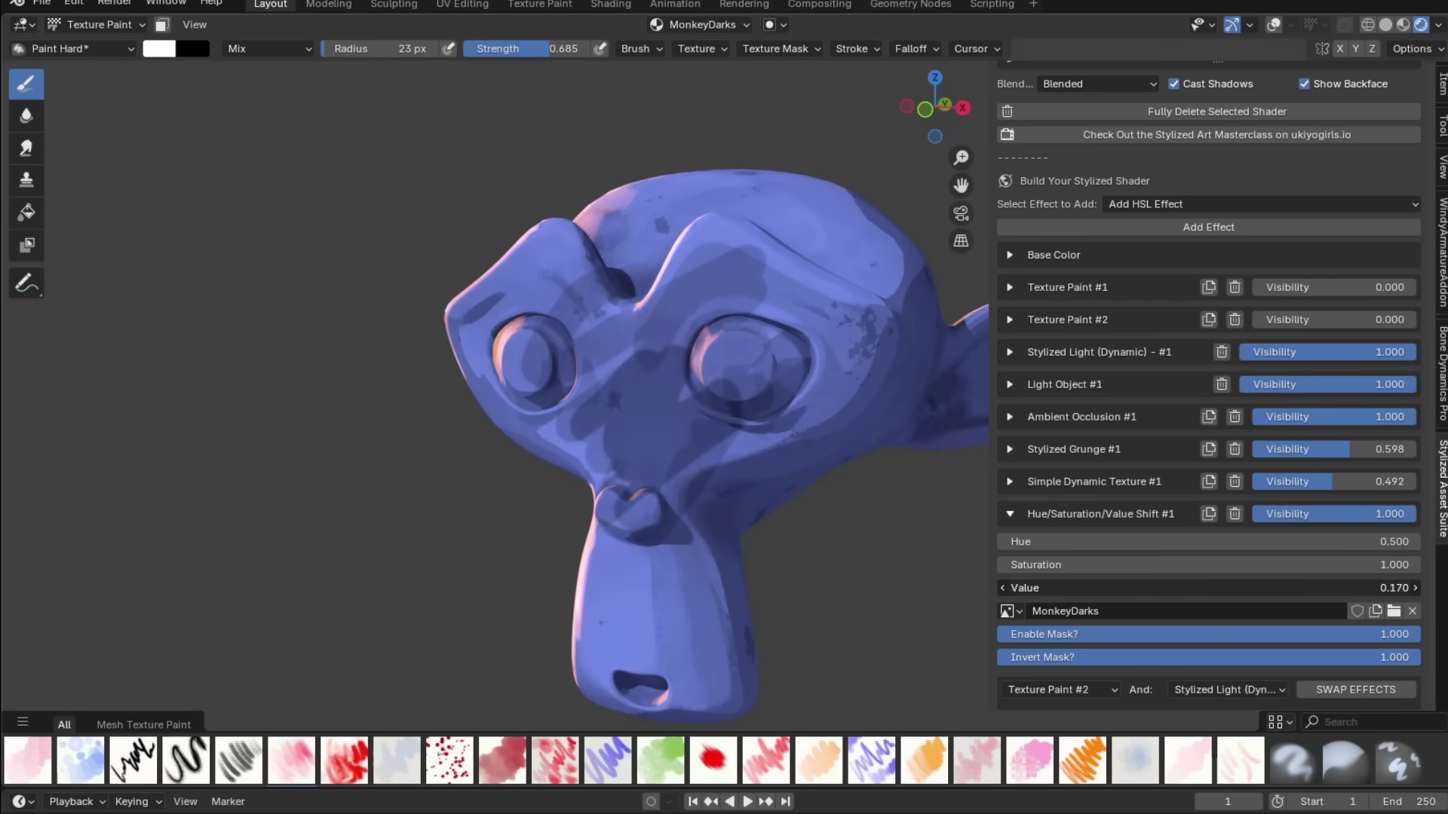
{"action": "middle_click_drag", "start_coordinate": [732, 476], "coordinate": [748, 483]}
- Raise the brush strength to 1.000 and reduce its radius to 12 px
{"action": "key", "text": "shift+f"}
{"action": "left_click", "coordinate": [750, 417]}
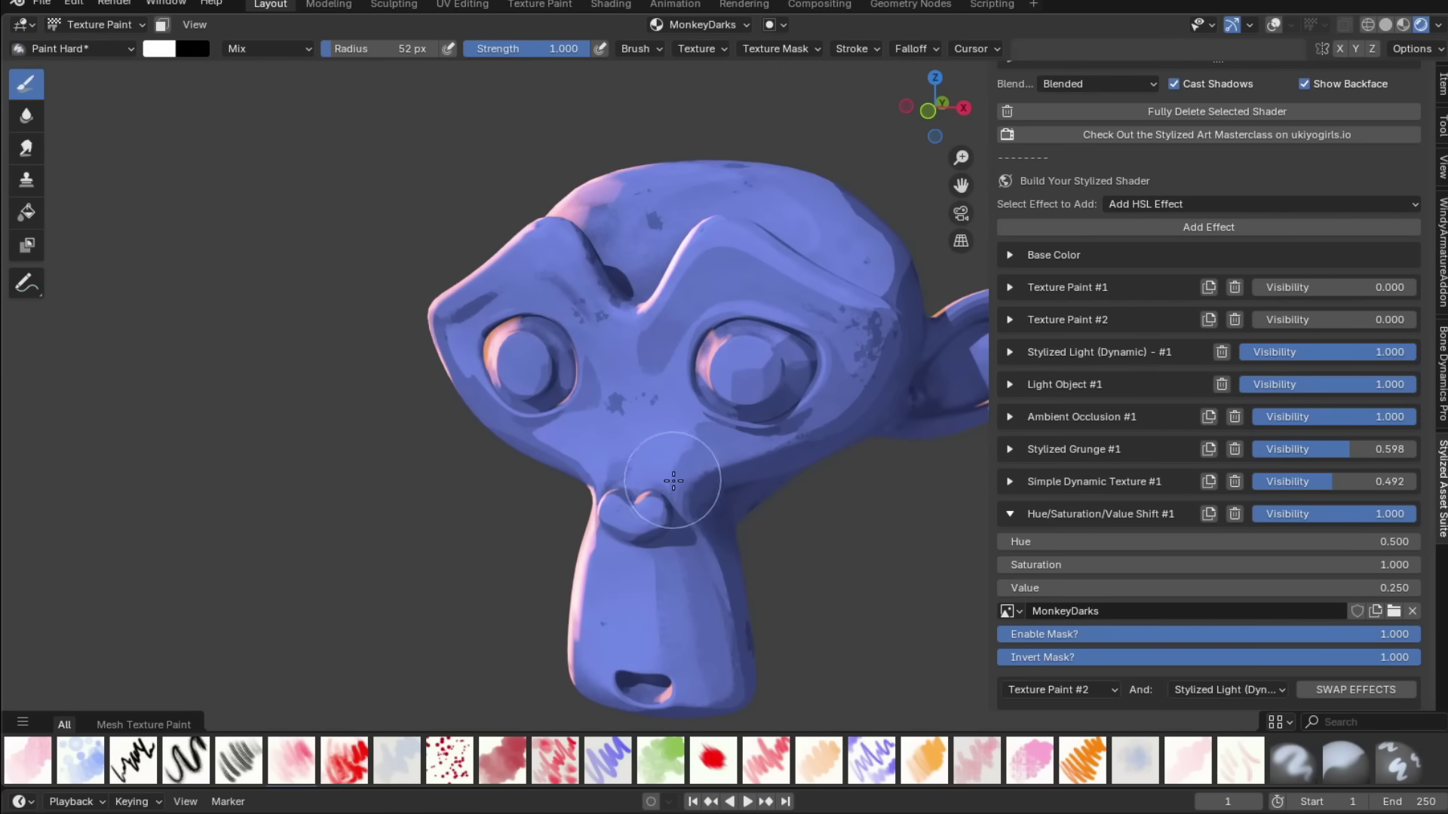
{"action": "middle_click_drag", "start_coordinate": [667, 482], "coordinate": [664, 451], "text": "shift"}
{"action": "key", "text": "f"}
{"action": "left_click", "coordinate": [723, 485]}
- Paint a rough diagonal dark stroke across the monkey's snout with the Pastel brush
{"action": "scroll", "coordinate": [723, 485], "scroll_direction": "up", "scroll_amount": 1}
{"action": "middle_click_drag", "start_coordinate": [724, 550], "coordinate": [757, 482], "text": "shift"}
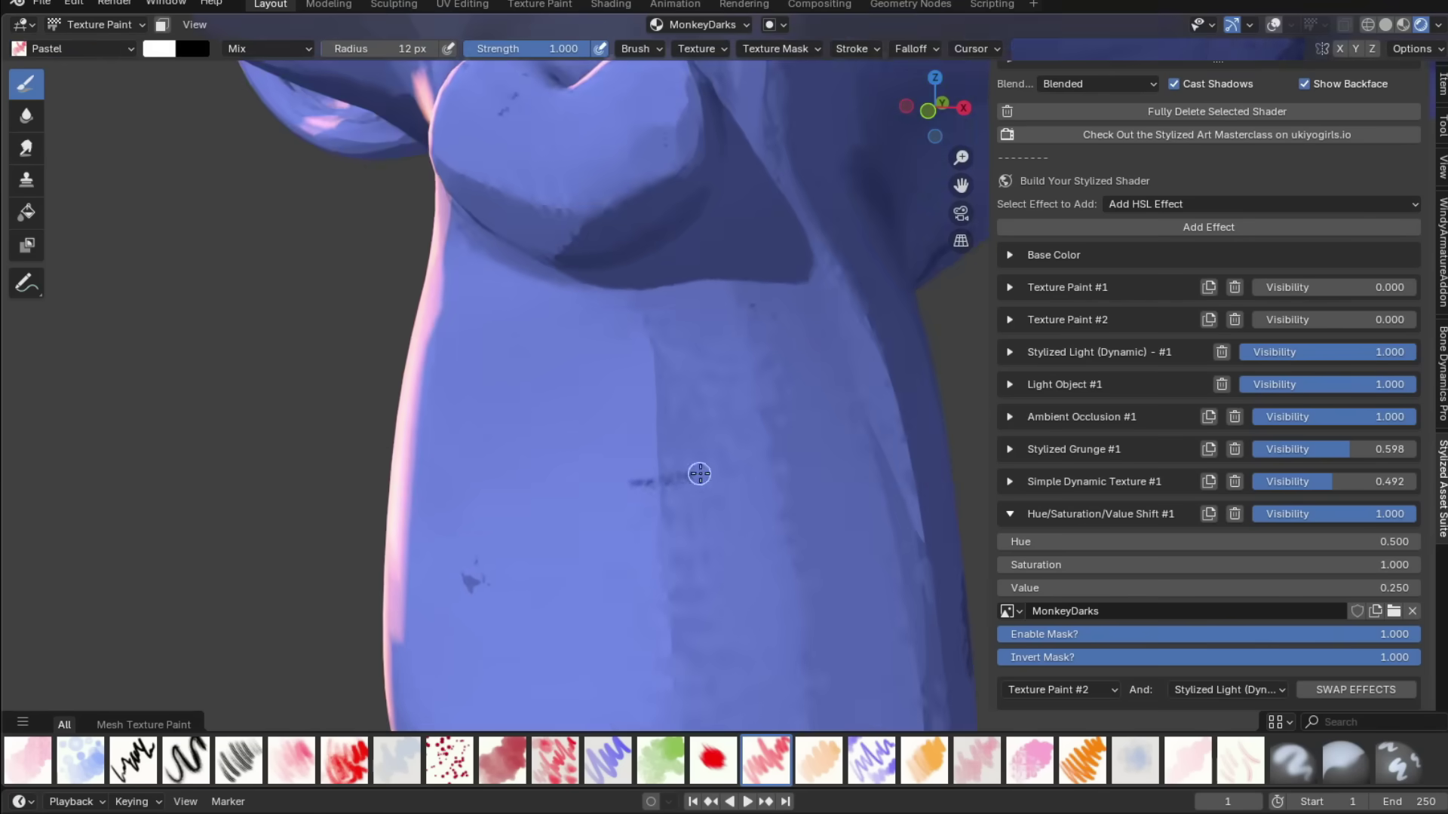
{"action": "scroll", "coordinate": [698, 475], "scroll_direction": "down", "scroll_amount": 2}
{"action": "left_click_drag", "start_coordinate": [614, 436], "coordinate": [756, 508]}
{"action": "middle_click_drag", "start_coordinate": [756, 507], "coordinate": [641, 447]}
{"action": "scroll", "coordinate": [641, 447], "scroll_direction": "up", "scroll_amount": 1}
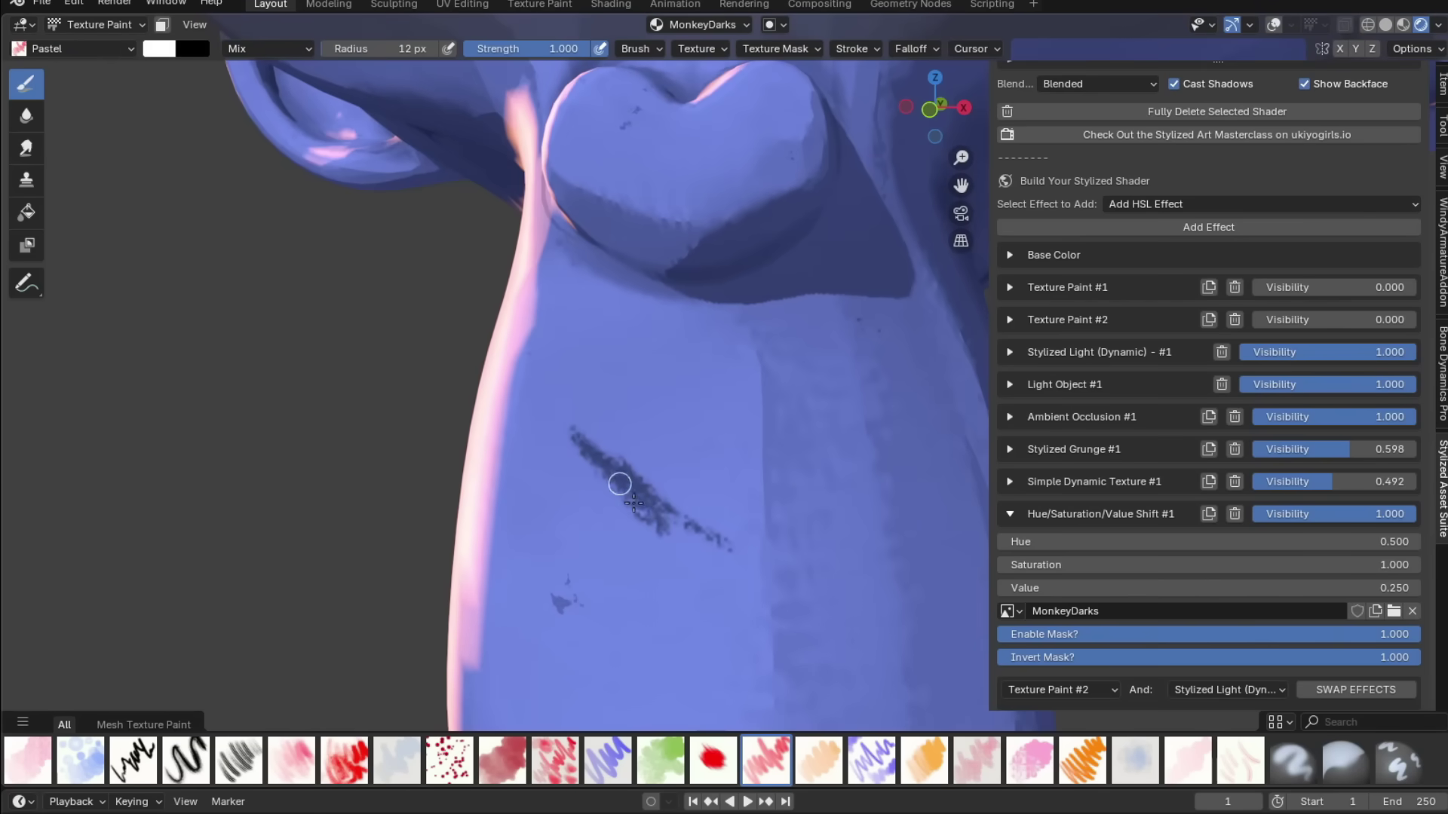
- Switch to the Paint Soft Pressure brush and paint a short curved dark stroke between the eyes
{"action": "scroll", "coordinate": [754, 487], "scroll_direction": "down", "scroll_amount": 5}
{"action": "scroll", "coordinate": [783, 388], "scroll_direction": "up", "scroll_amount": 6}
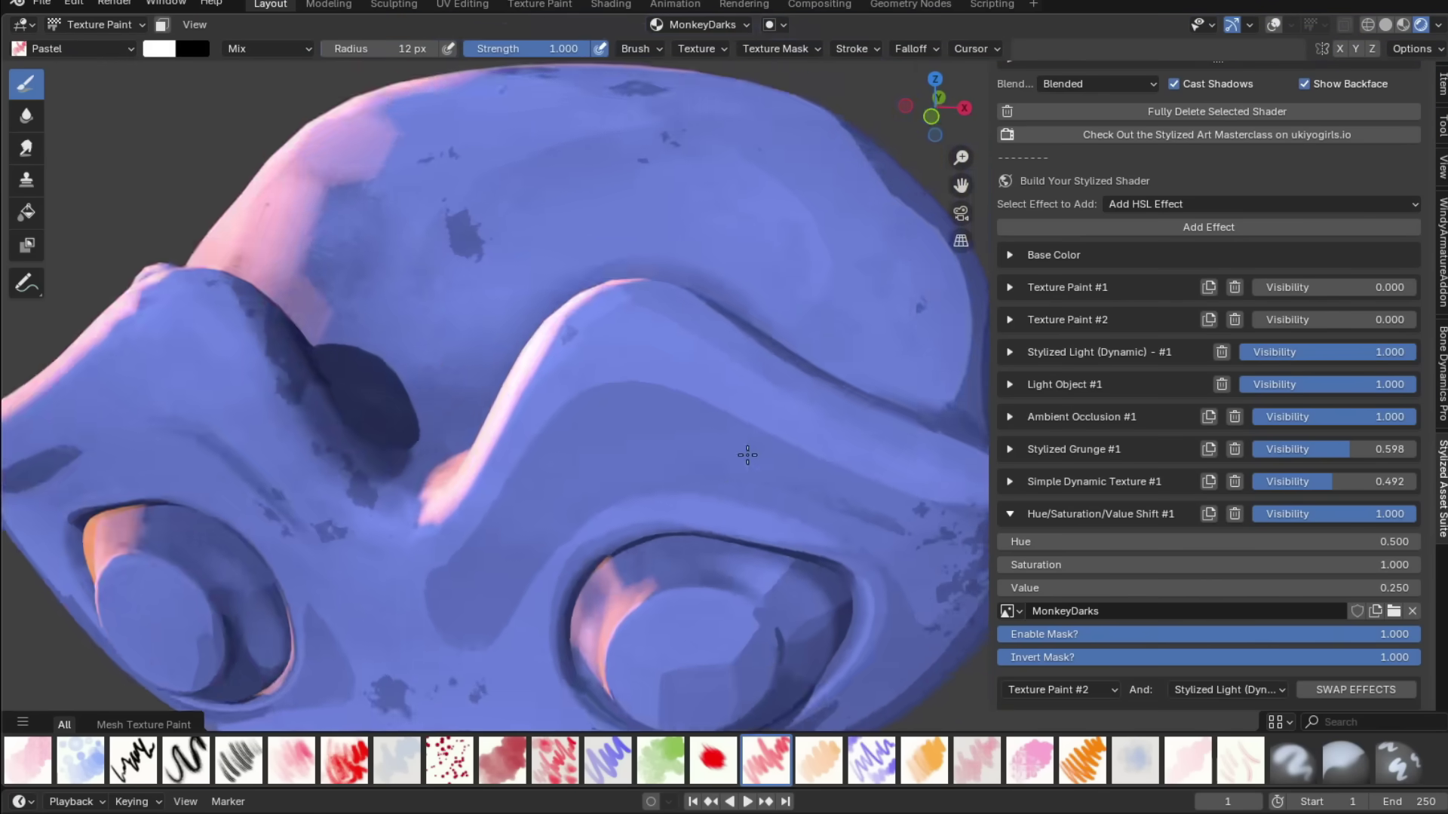
{"action": "left_click", "coordinate": [75, 48]}
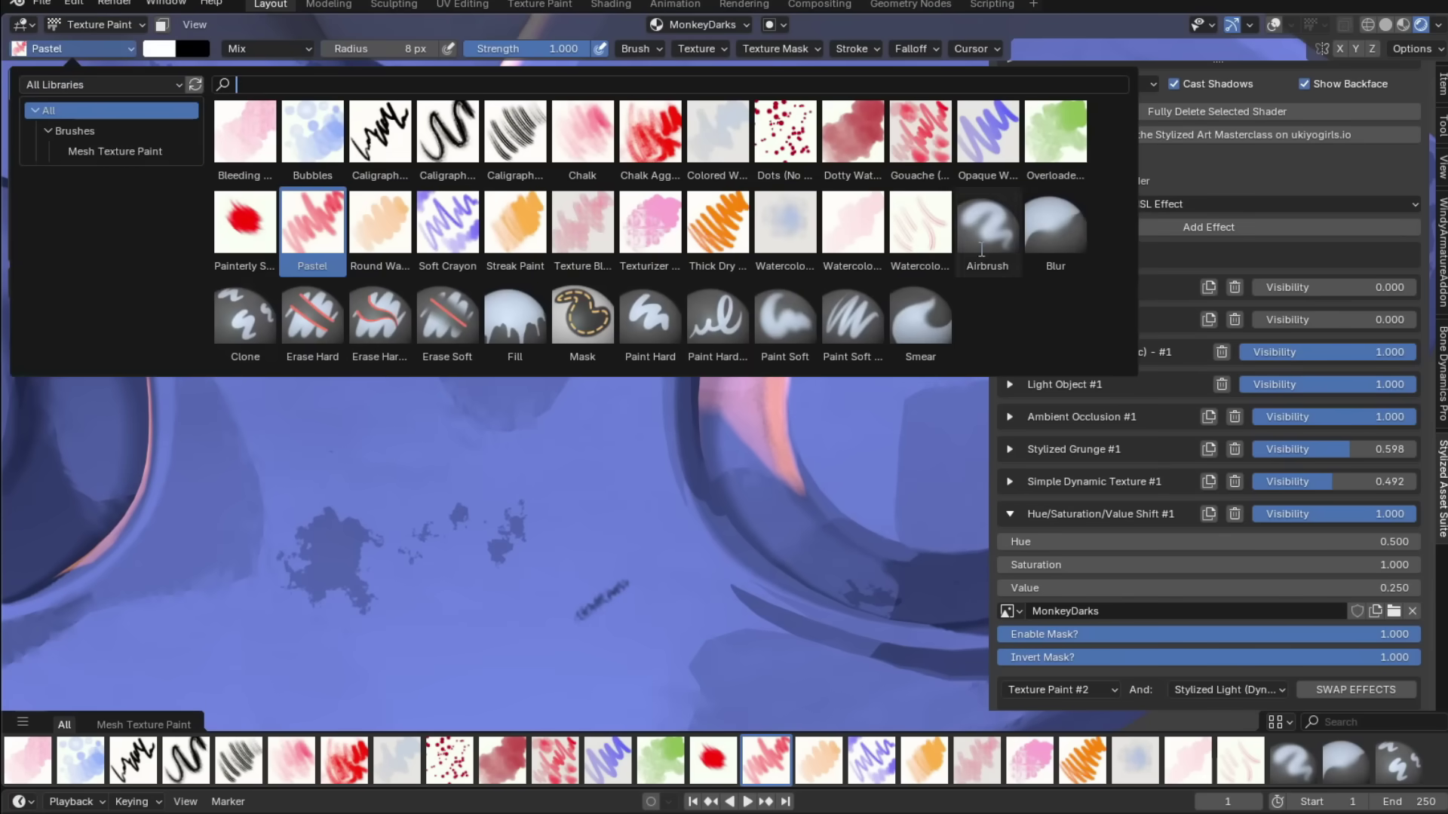
{"action": "left_click", "coordinate": [866, 338]}
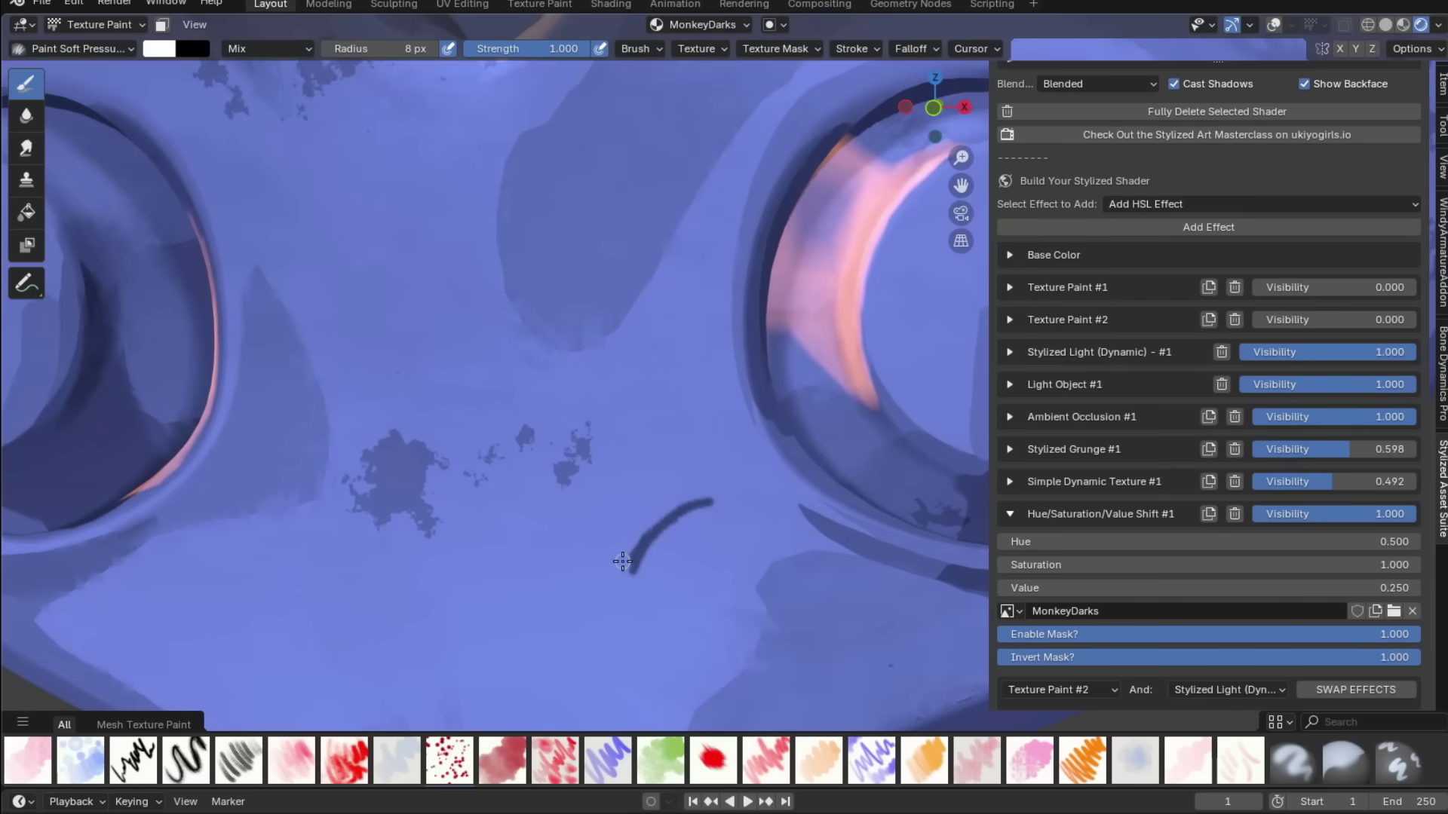
{"action": "middle_click_drag", "start_coordinate": [622, 562], "coordinate": [651, 300]}
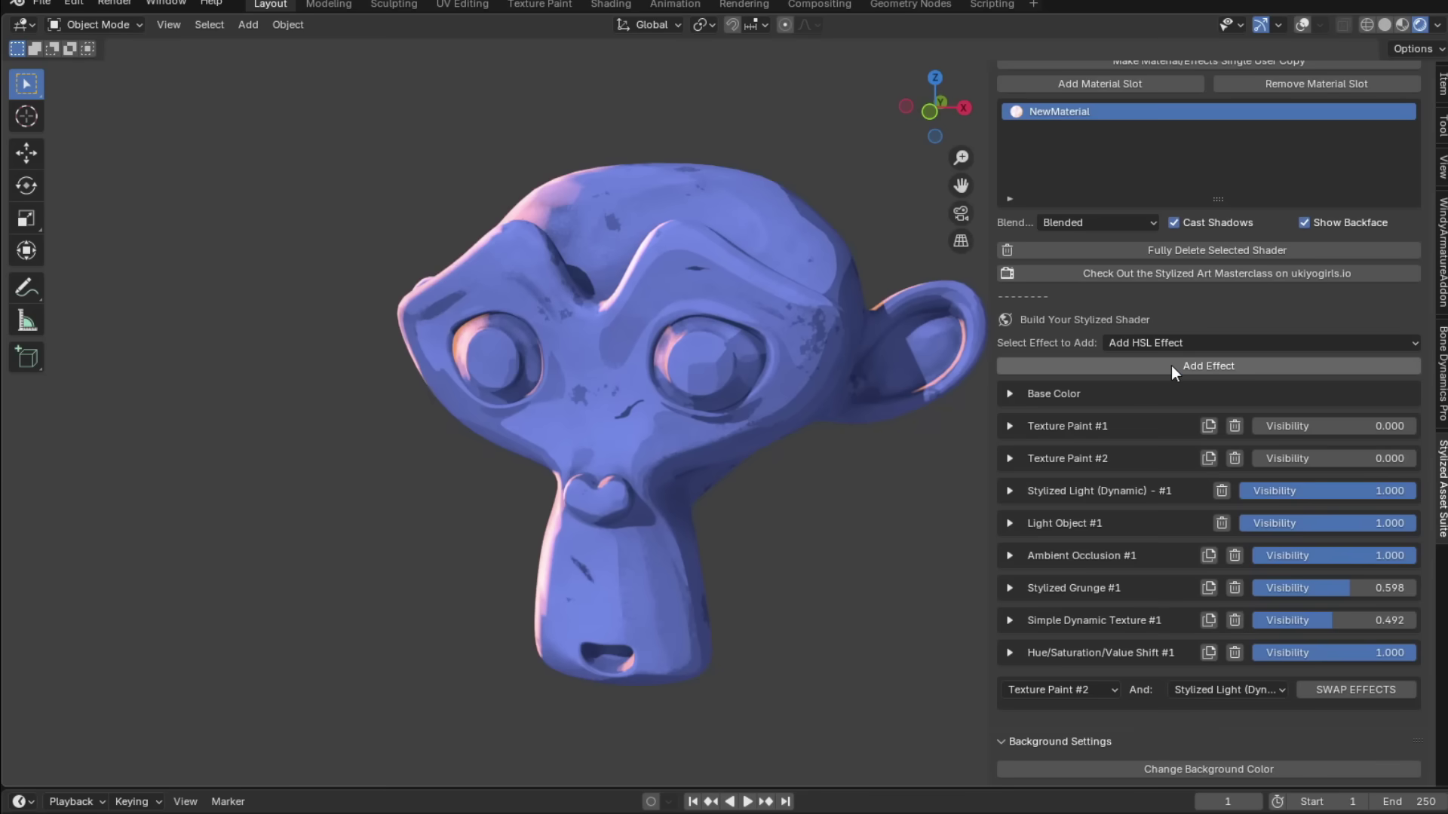
- Add a second HSL effect to the shader and raise its Value to 1.710
{"action": "left_click", "coordinate": [1170, 365]}
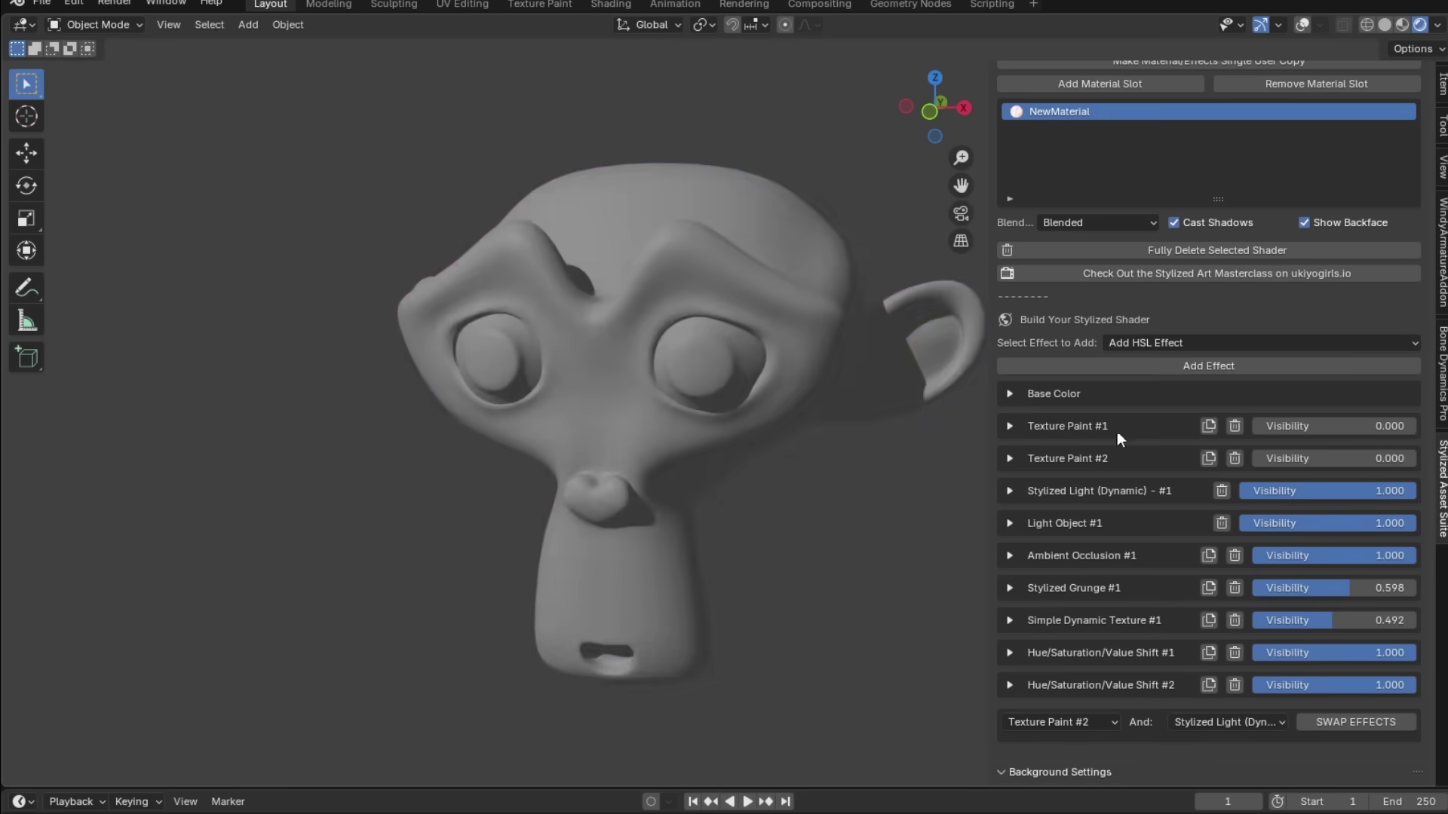
{"action": "left_click", "coordinate": [1010, 685]}
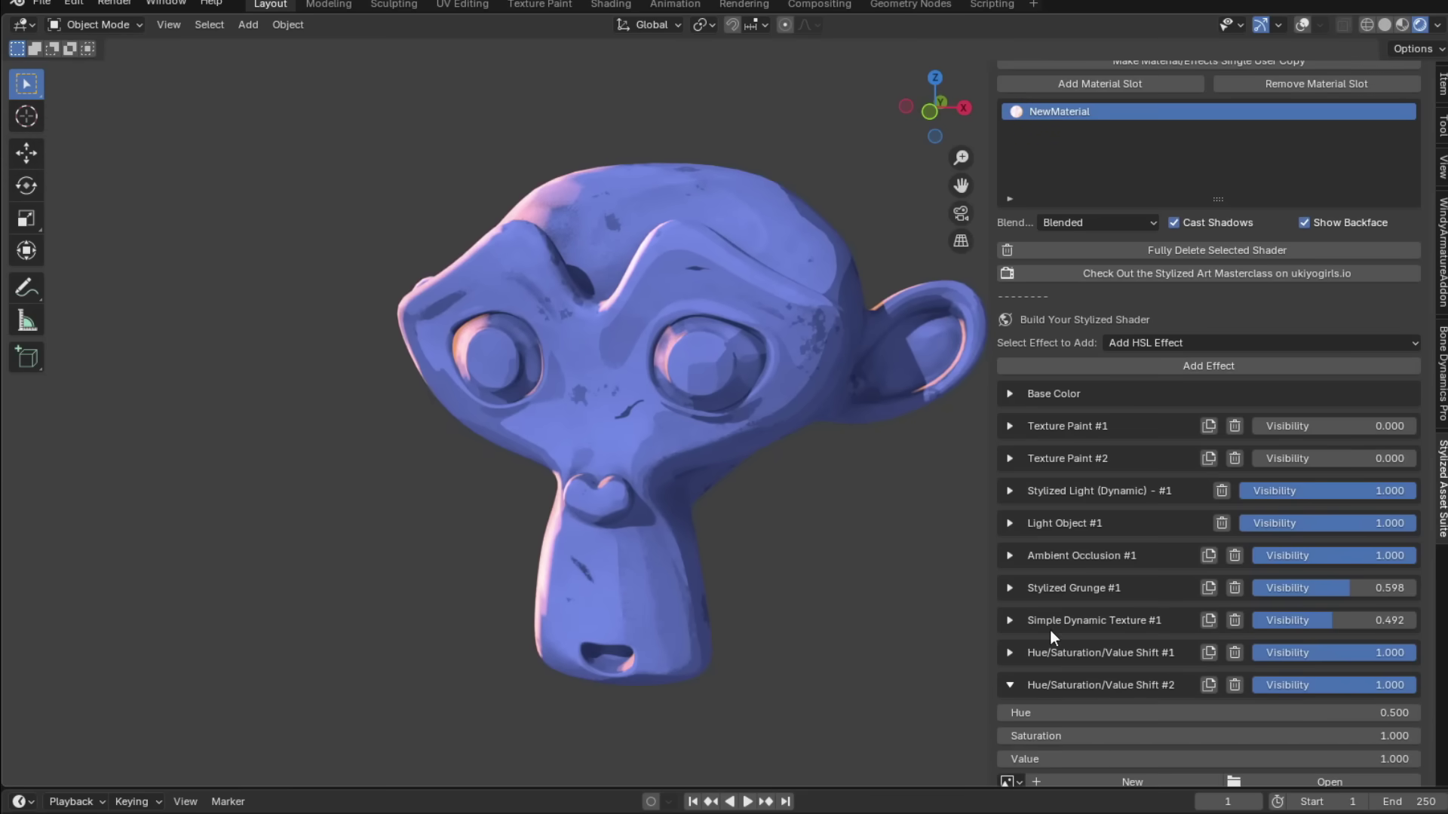
{"action": "scroll", "coordinate": [1050, 630], "scroll_direction": "down", "scroll_amount": 4}
{"action": "left_click_drag", "start_coordinate": [1064, 586], "coordinate": [1179, 586]}
{"action": "left_click_drag", "start_coordinate": [1266, 588], "coordinate": [1297, 588]}
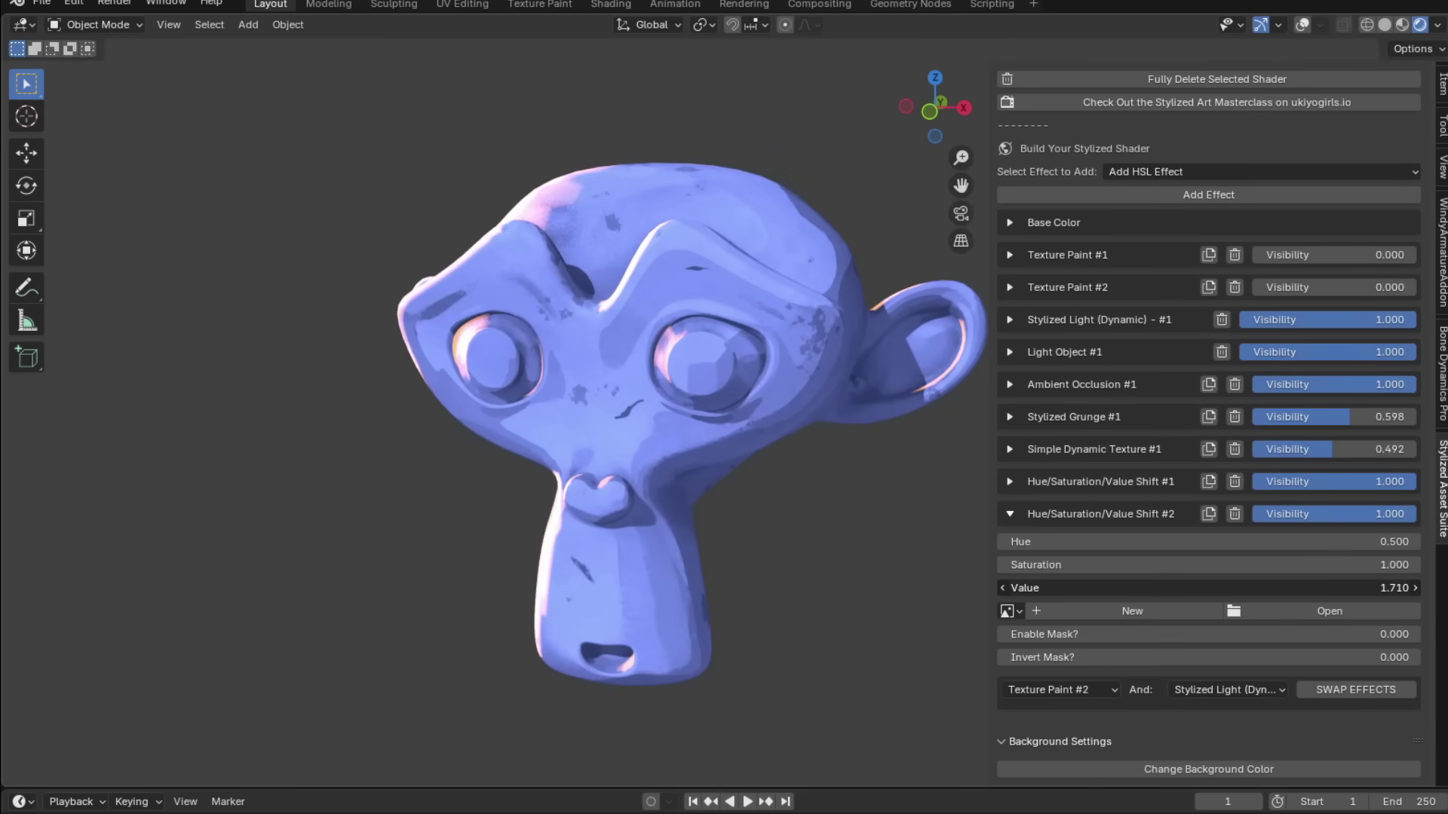
- Create a 2048 px mask image named MonkeyBrights for the second HSL shift and set Enable Mask and Invert Mask to 1.000
{"action": "left_click", "coordinate": [1071, 607]}
{"action": "left_click", "coordinate": [1073, 610]}
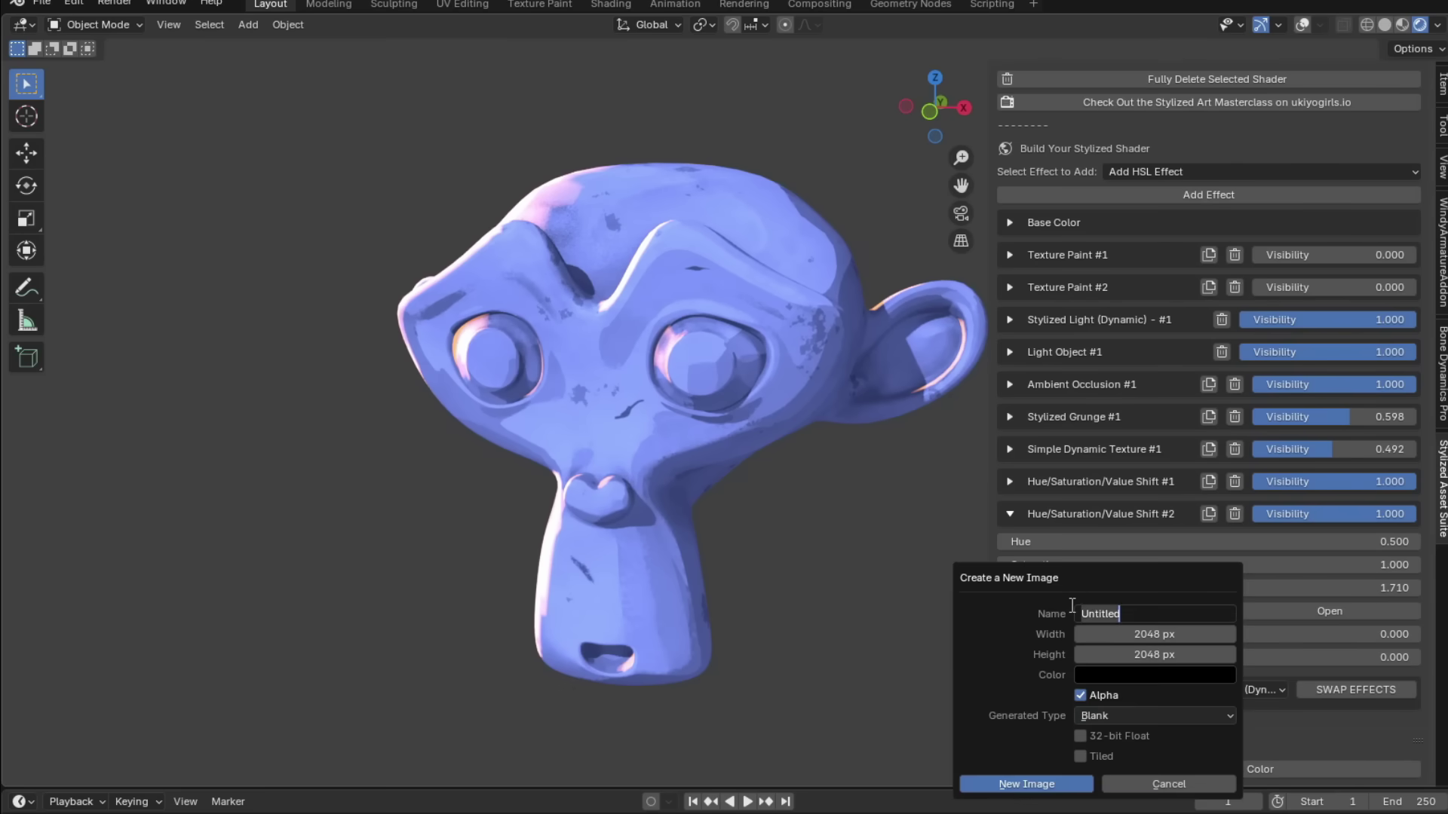
{"action": "type", "text": "MonkeyBrights"}
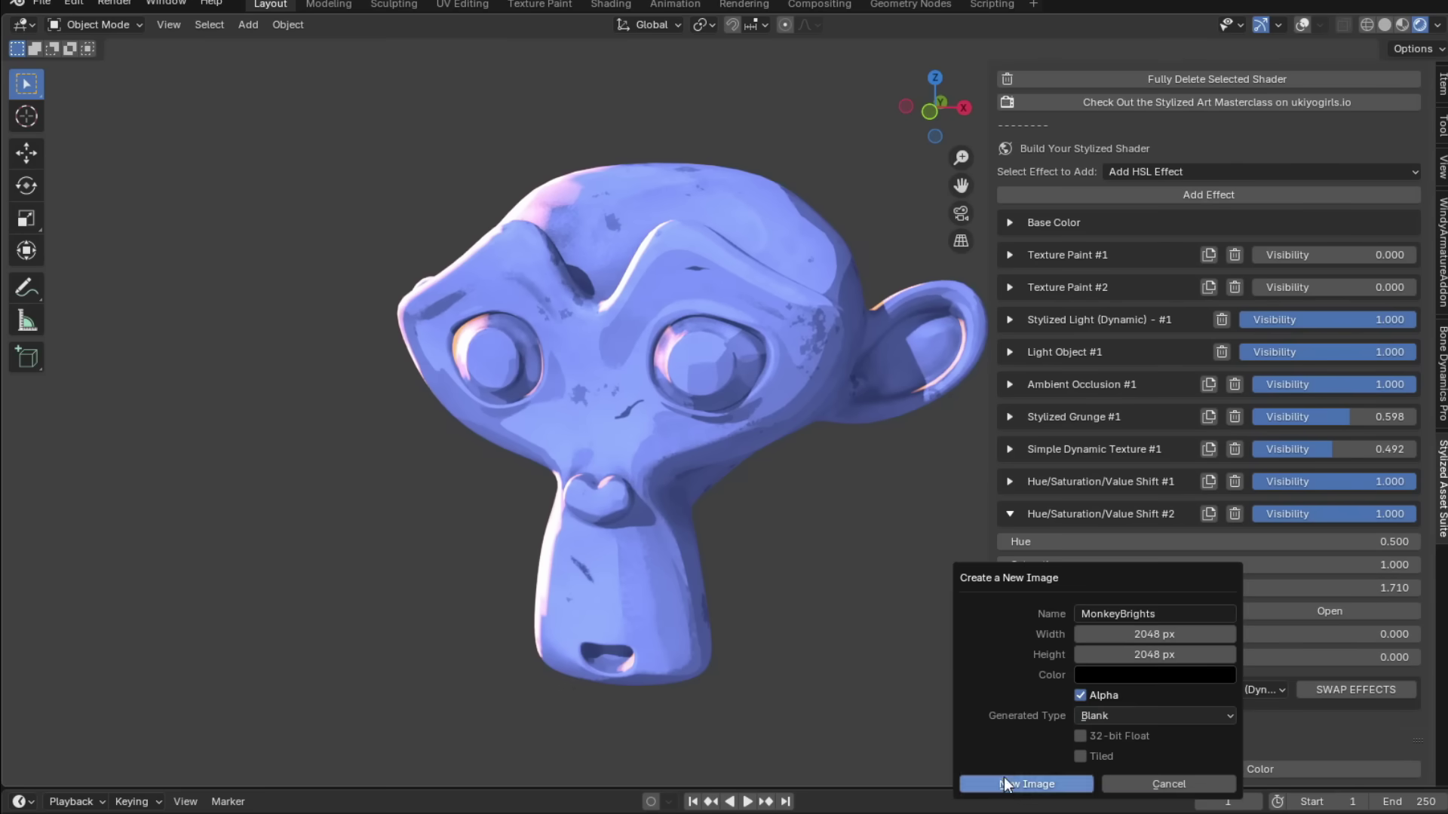
{"action": "left_click", "coordinate": [1004, 782]}
{"action": "mouse_move", "coordinate": [1006, 635]}
{"action": "left_mouse_down"}
{"action": "mouse_move", "coordinate": [1054, 634]}
{"action": "mouse_move", "coordinate": [1069, 681]}
{"action": "left_mouse_up"}
- Switch to Texture Paint mode and make MonkeyBrights the image to paint on
{"action": "left_click", "coordinate": [94, 24]}
{"action": "left_click", "coordinate": [107, 151]}
{"action": "left_click", "coordinate": [700, 24]}
{"action": "left_click", "coordinate": [689, 154]}
- Paint thin bright edge strokes beside the dark scratches between the eyes and on the snout
{"action": "scroll", "coordinate": [731, 528], "scroll_direction": "up", "scroll_amount": 3}
{"action": "middle_click_drag", "start_coordinate": [619, 513], "coordinate": [731, 440], "text": "shift"}
{"action": "scroll", "coordinate": [731, 440], "scroll_direction": "up", "scroll_amount": 5}
{"action": "left_click_drag", "start_coordinate": [638, 432], "coordinate": [732, 416]}
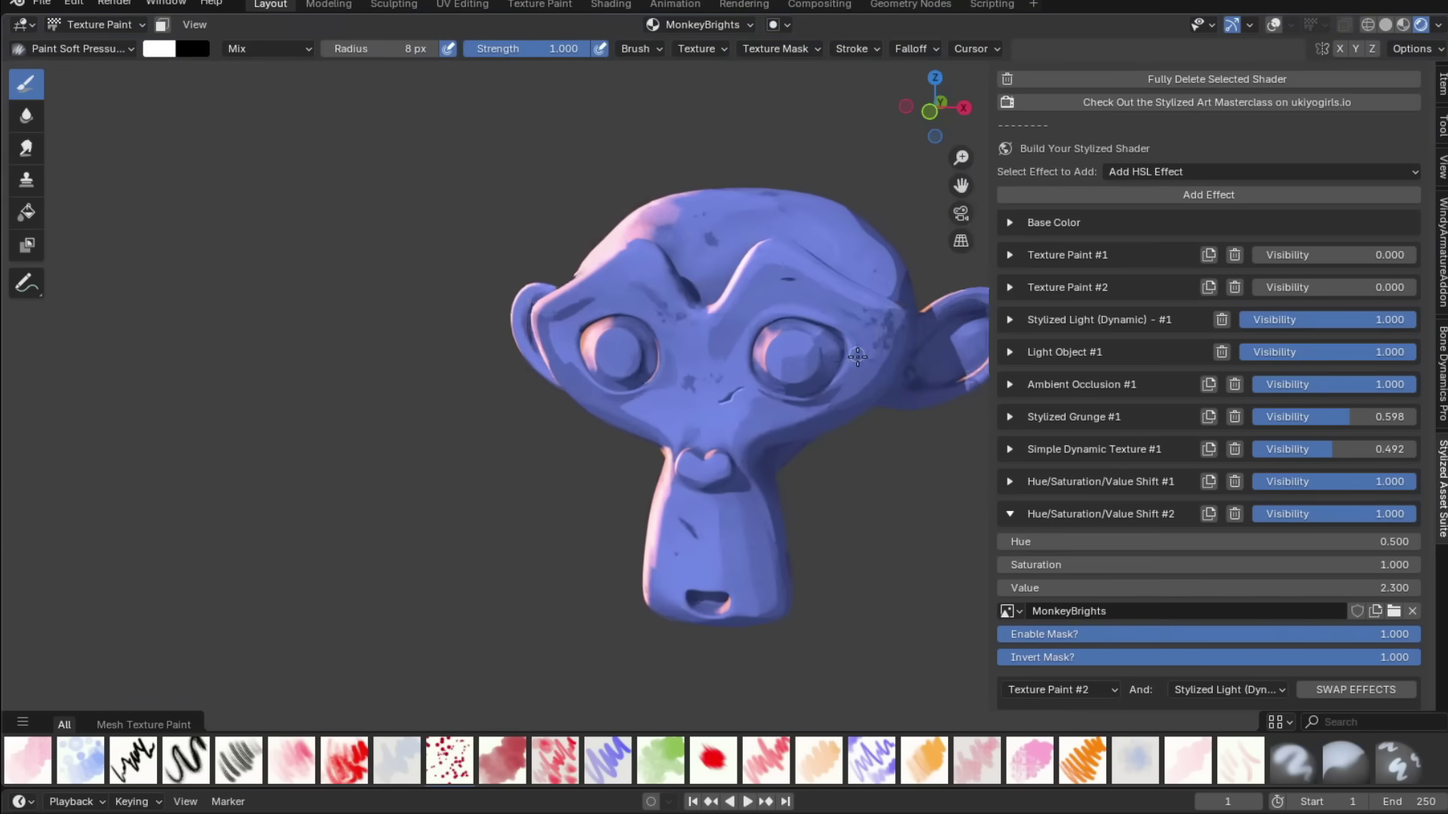
{"action": "scroll", "coordinate": [724, 362], "scroll_direction": "up", "scroll_amount": 2}
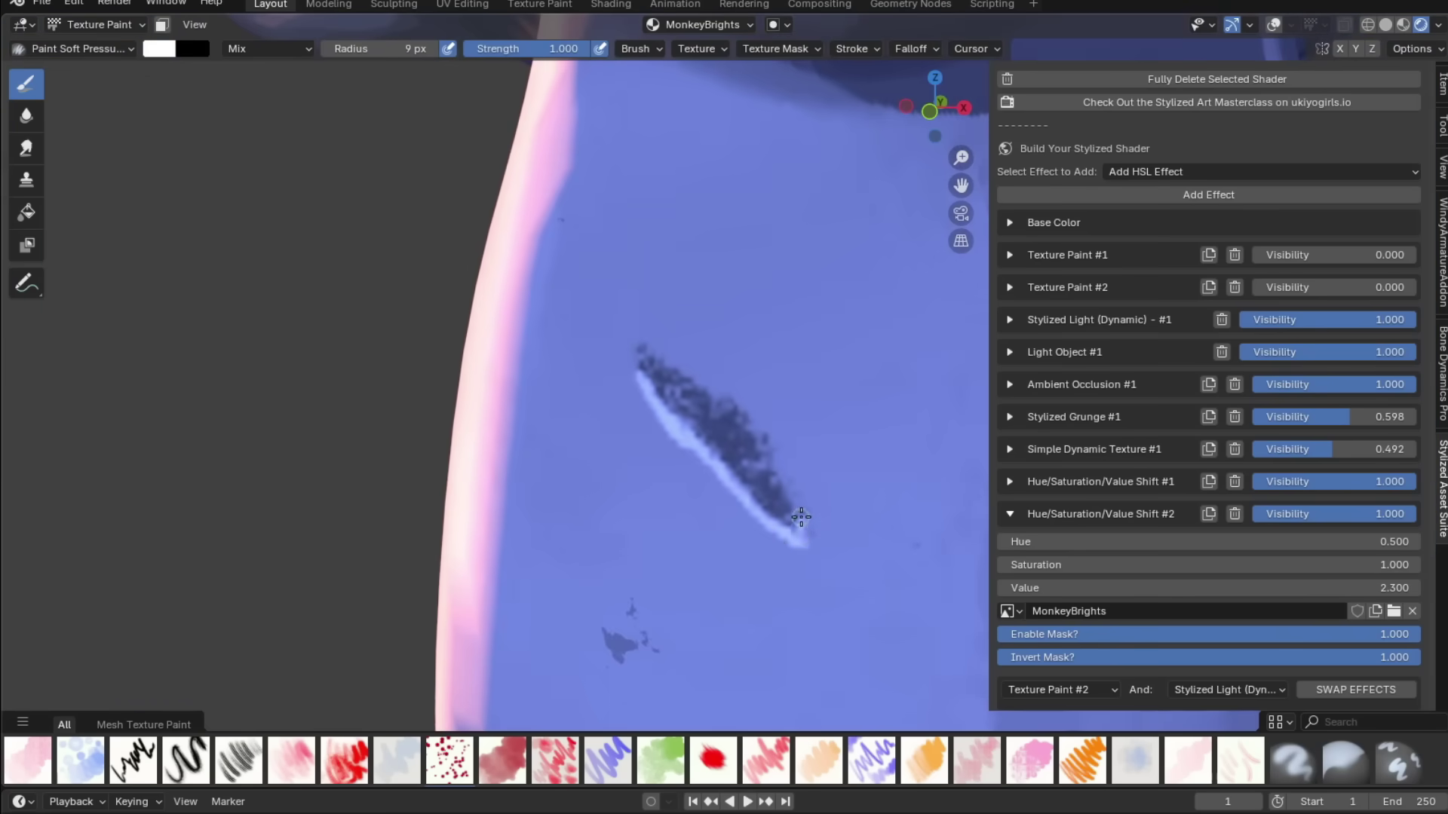
- Switch the paint canvas to MonkeyDarks and paint small dark scratches on the eyeball and the brow
{"action": "scroll", "coordinate": [799, 520], "scroll_direction": "down", "scroll_amount": 8}
{"action": "middle_click_drag", "start_coordinate": [818, 453], "coordinate": [781, 516], "text": "shift"}
{"action": "left_click", "coordinate": [700, 24]}
{"action": "left_click", "coordinate": [689, 154]}
{"action": "middle_click_drag", "start_coordinate": [720, 330], "coordinate": [809, 339], "text": "shift"}
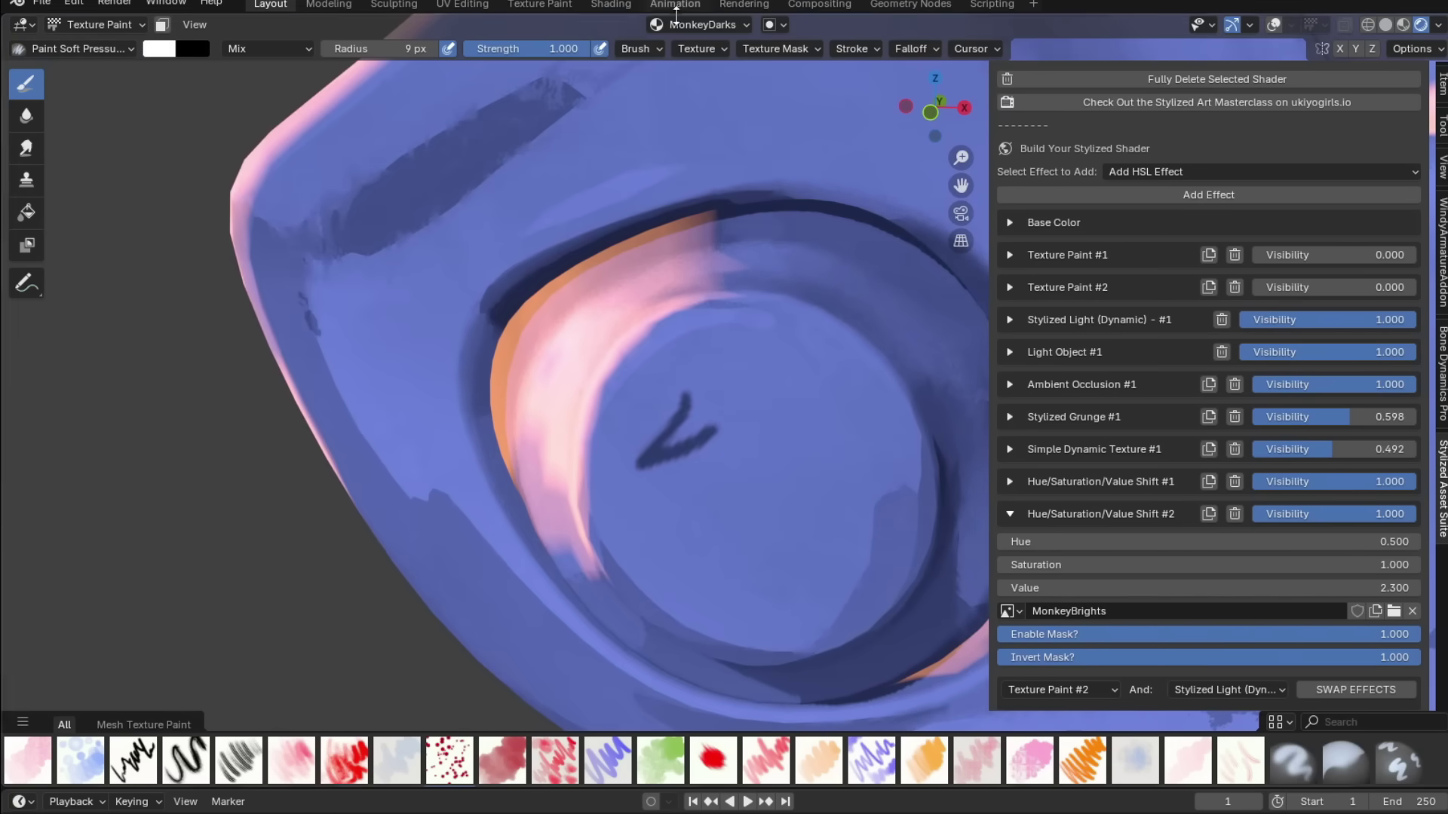
{"action": "left_click", "coordinate": [701, 24]}
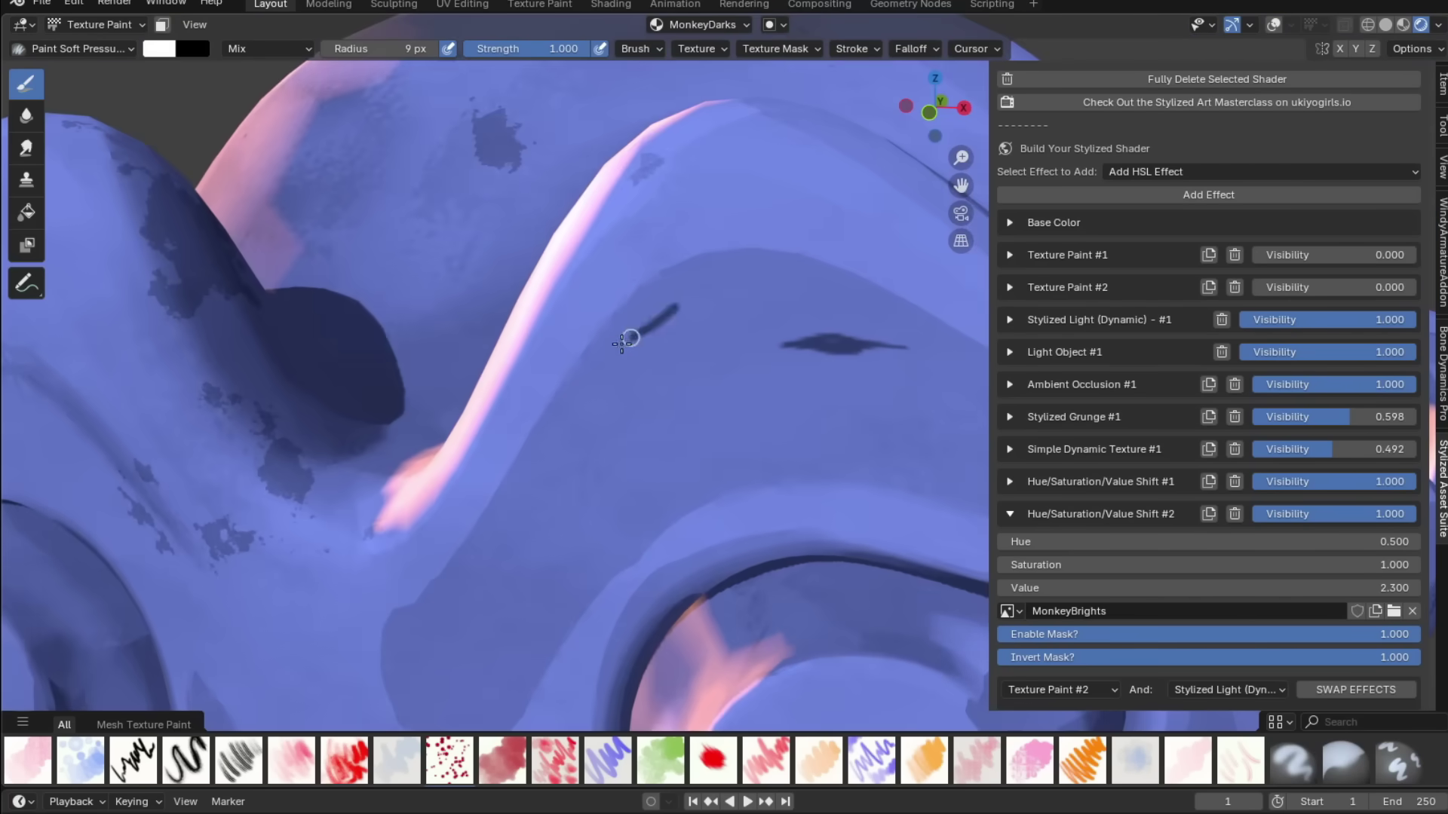
- Make MonkeyBrights the paint canvas again and paint bright edges along the dark grunge patches on the face
{"action": "left_click", "coordinate": [698, 24]}
{"action": "left_click", "coordinate": [681, 169]}
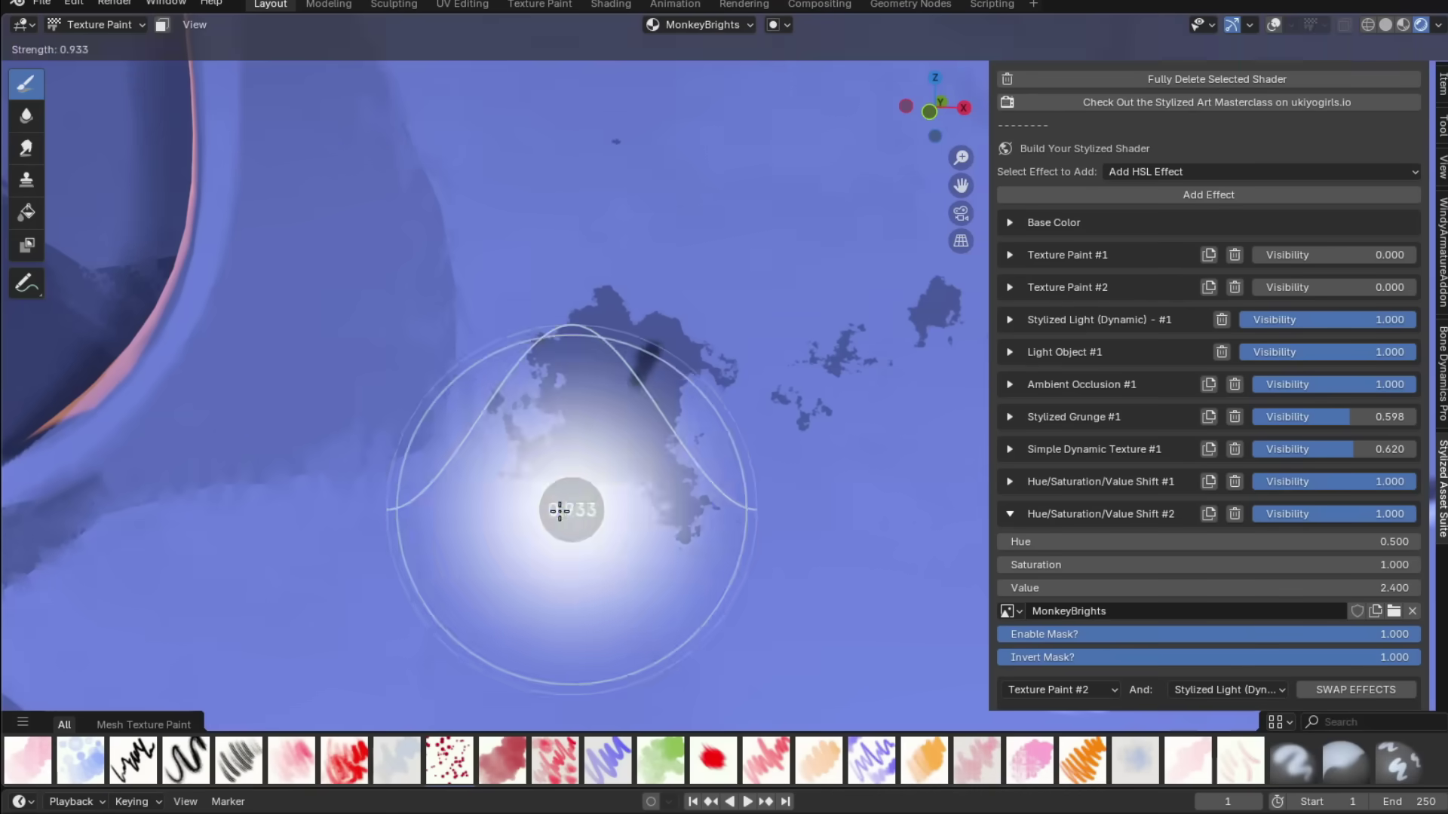
{"action": "left_click_drag", "start_coordinate": [578, 518], "coordinate": [640, 489]}
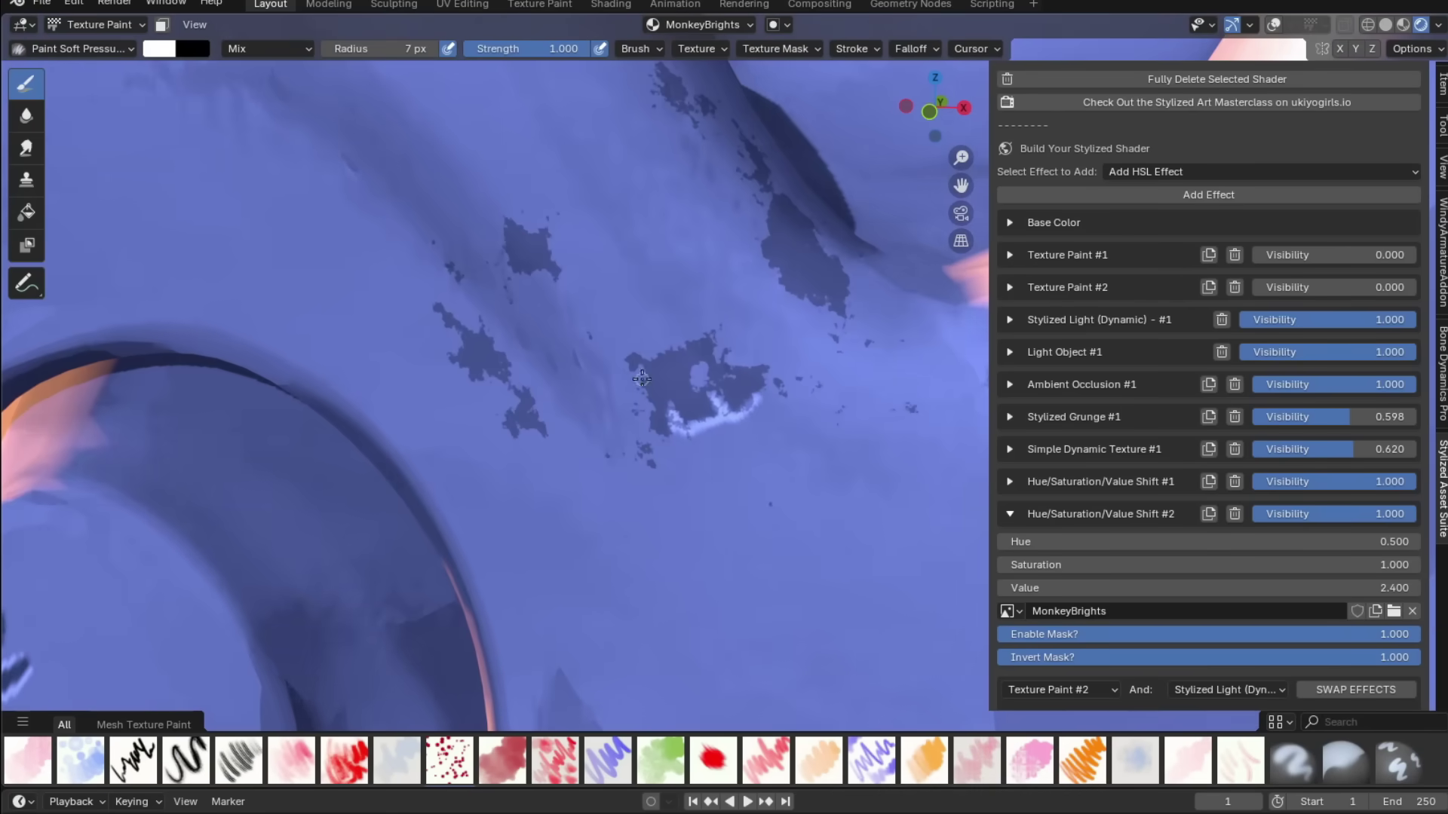
{"action": "left_click_drag", "start_coordinate": [581, 305], "coordinate": [588, 263]}
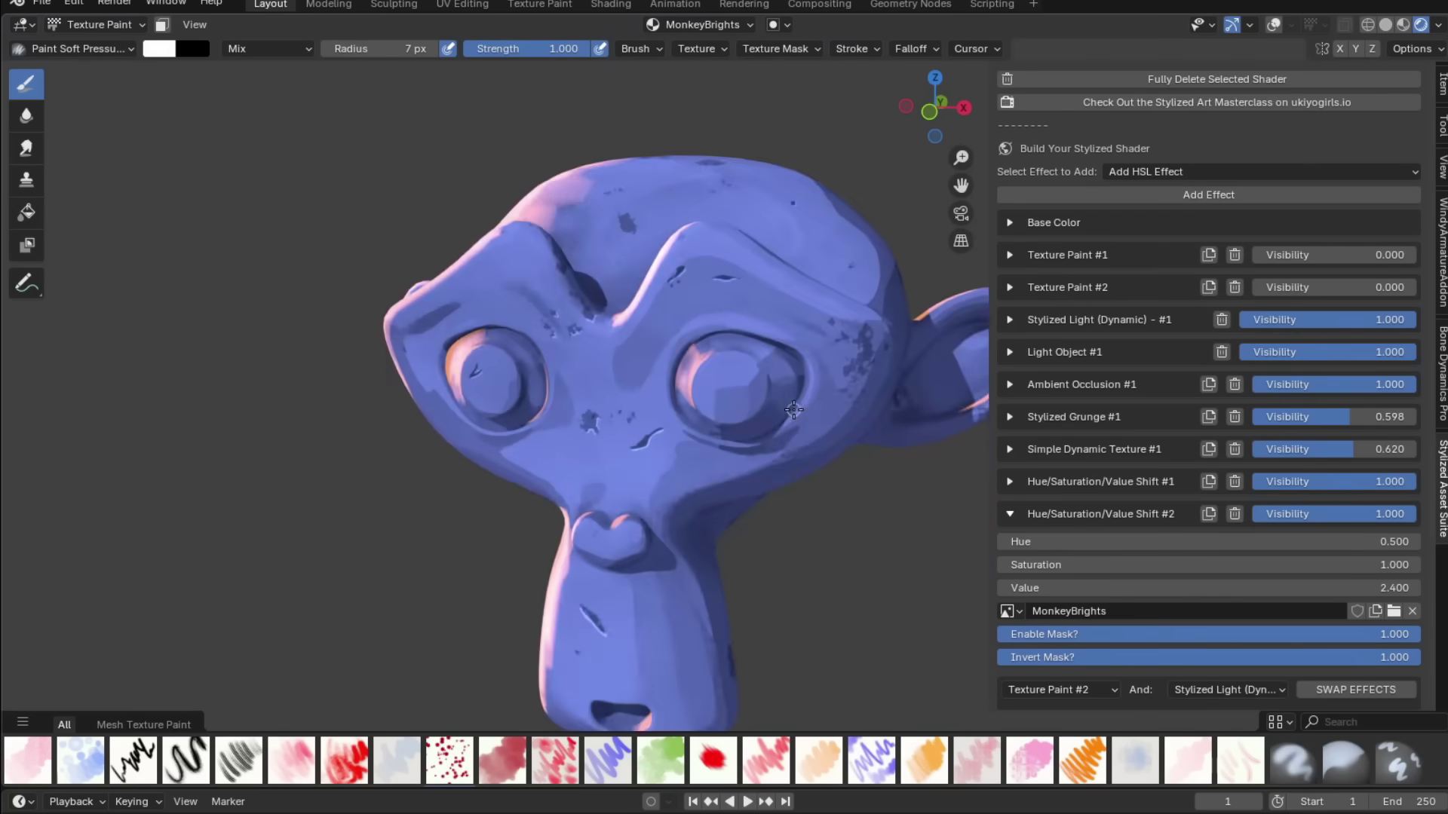
{"action": "left_click_drag", "start_coordinate": [524, 440], "coordinate": [581, 411]}
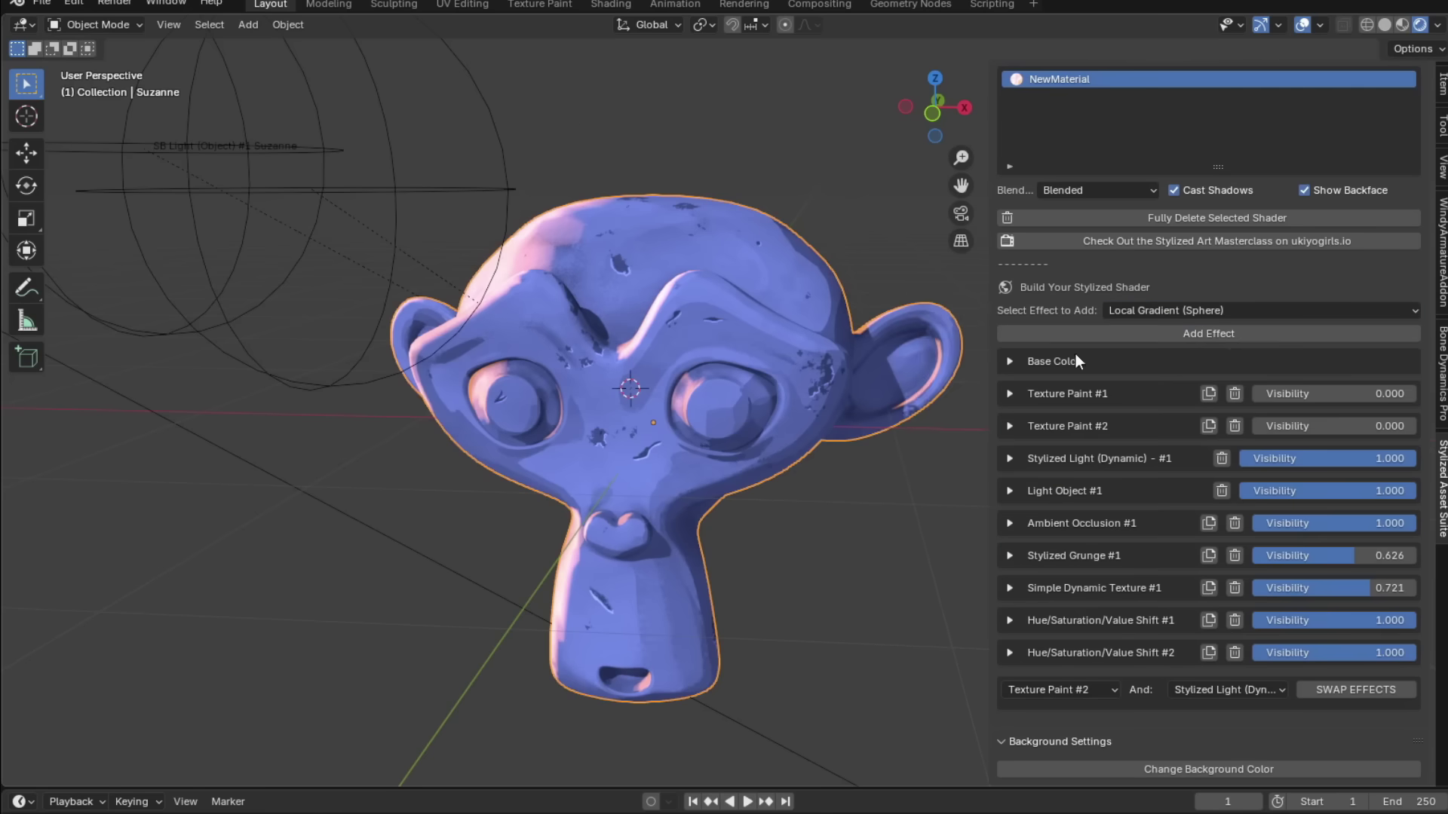
- Add a Local Gradient (Sphere) effect, then scale and move its control sphere over one side of the monkey's head
{"action": "scroll", "coordinate": [698, 396], "scroll_direction": "down", "scroll_amount": 4}
{"action": "key", "text": "g"}
{"action": "mouse_move", "coordinate": [853, 385]}
{"action": "middle_mouse_down", "text": "alt"}
{"action": "mouse_move", "coordinate": [1053, 395]}
{"action": "mouse_move", "coordinate": [858, 386]}
{"action": "middle_mouse_up", "text": "alt"}
{"action": "left_click", "coordinate": [858, 386]}
{"action": "key", "text": "s"}
{"action": "left_click", "coordinate": [798, 485]}
{"action": "key", "text": "g"}
{"action": "left_click", "coordinate": [799, 507]}
{"action": "scroll", "coordinate": [800, 506], "scroll_direction": "up", "scroll_amount": 2}
{"action": "middle_click_drag", "start_coordinate": [800, 507], "coordinate": [802, 426]}
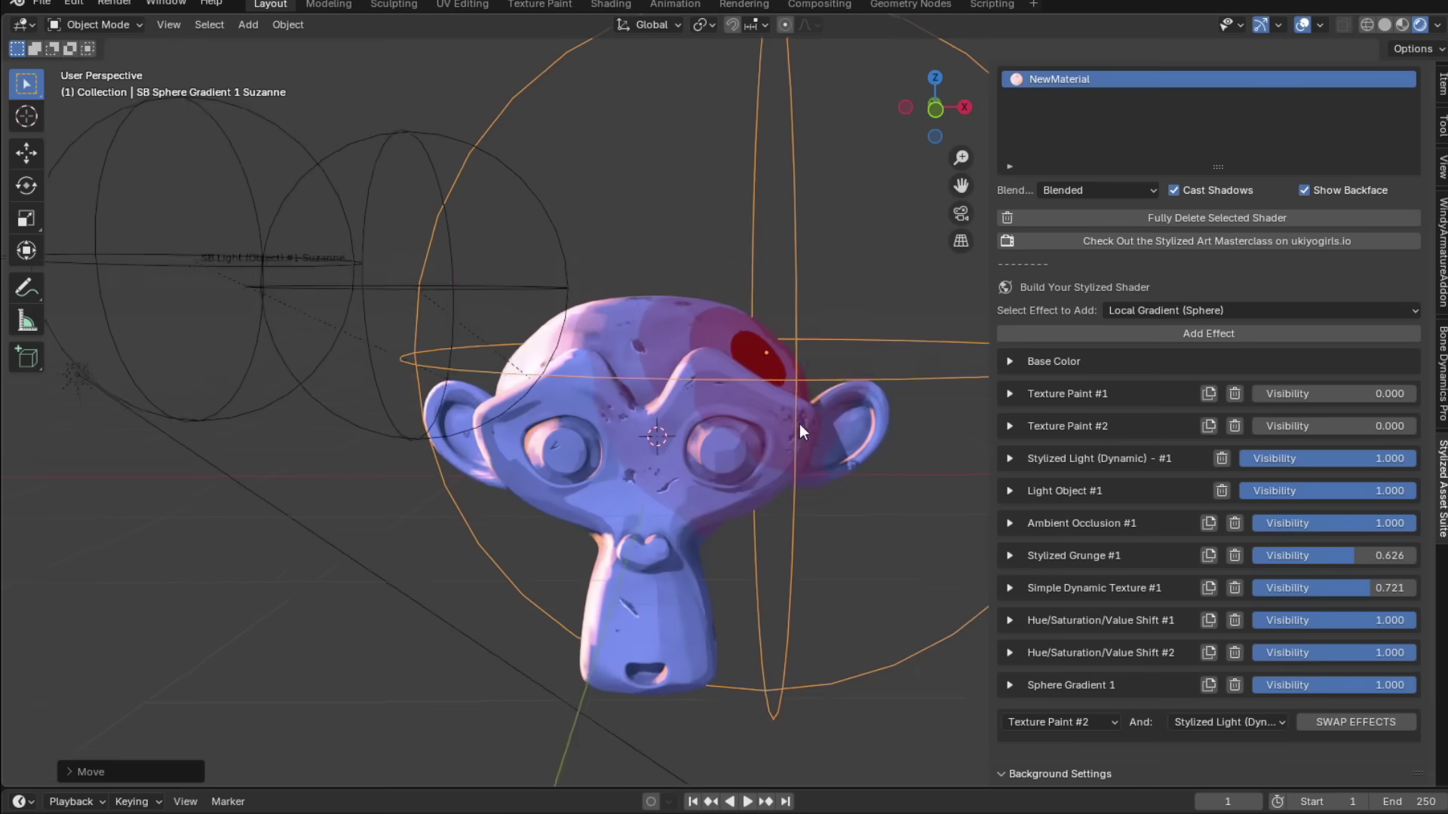
- Change the sphere gradient's colour to magenta and set its Invert value to 1.000
{"action": "left_click", "coordinate": [1010, 685]}
{"action": "scroll", "coordinate": [1081, 595], "scroll_direction": "down", "scroll_amount": 3}
{"action": "left_click", "coordinate": [1282, 528]}
{"action": "left_click_drag", "start_coordinate": [1291, 353], "coordinate": [1348, 332]}
{"action": "scroll", "coordinate": [1143, 541], "scroll_direction": "down", "scroll_amount": 2}
{"action": "left_click", "coordinate": [1158, 542]}
{"action": "left_click_drag", "start_coordinate": [1169, 518], "coordinate": [1410, 518]}
- Set the sphere gradient's Painterly Effect/Distort to 0.380 and its Gradient Style to Linear, repositioning its control sphere
{"action": "key", "text": "s"}
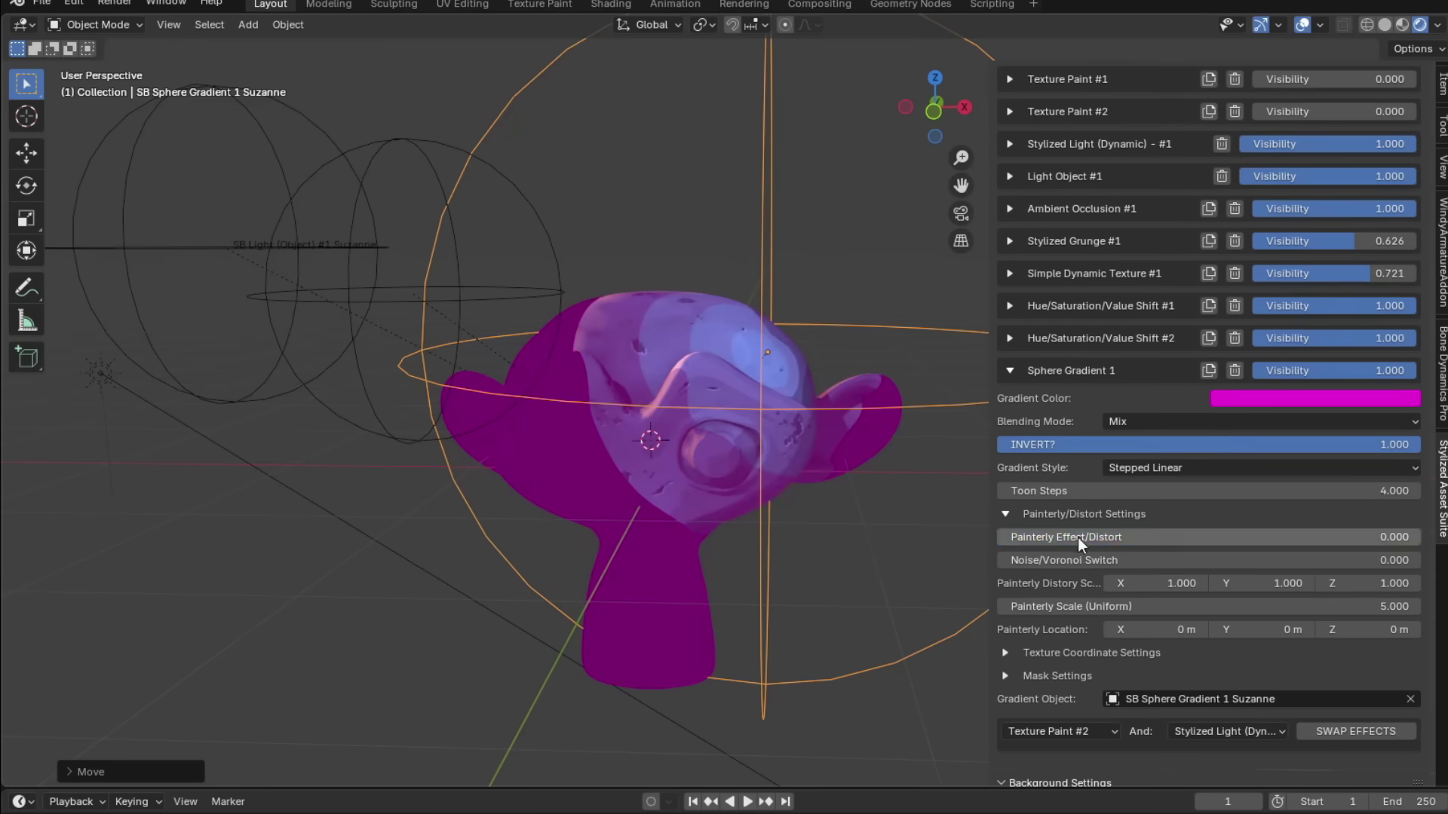
{"action": "mouse_move", "coordinate": [1078, 537]}
{"action": "left_mouse_down"}
{"action": "mouse_move", "coordinate": [1116, 537]}
{"action": "mouse_move", "coordinate": [1068, 543]}
{"action": "mouse_move", "coordinate": [1225, 540]}
{"action": "mouse_move", "coordinate": [1160, 540]}
{"action": "left_mouse_up"}
{"action": "key", "text": "g"}
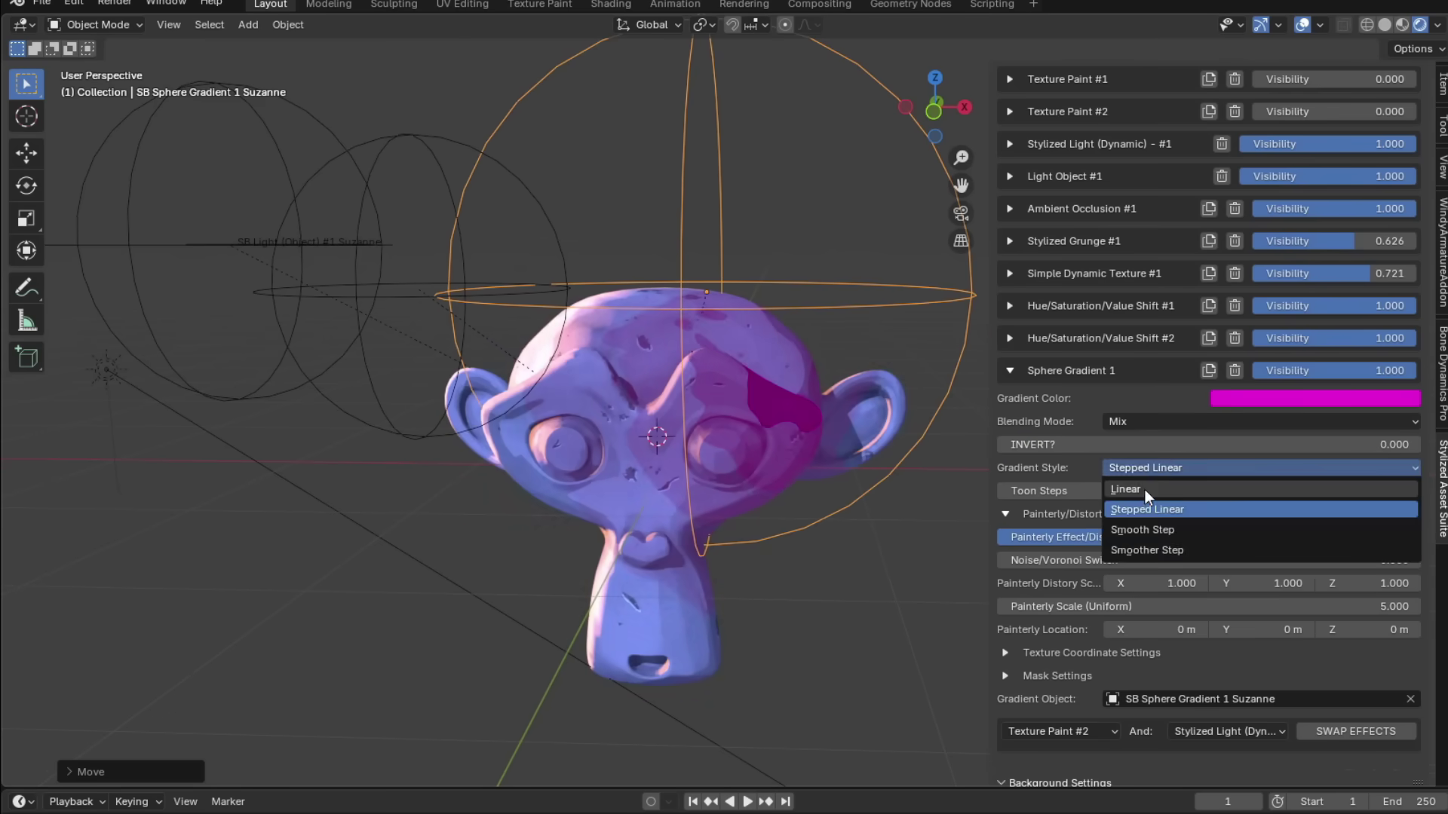
{"action": "left_click", "coordinate": [1145, 490]}
- Move the gradient sphere to the pink-lit side of the face and set its Blending Mode to Screen
{"action": "key", "text": "s"}
{"action": "key", "text": "g"}
{"action": "left_click", "coordinate": [668, 456]}
{"action": "left_click", "coordinate": [1153, 421]}
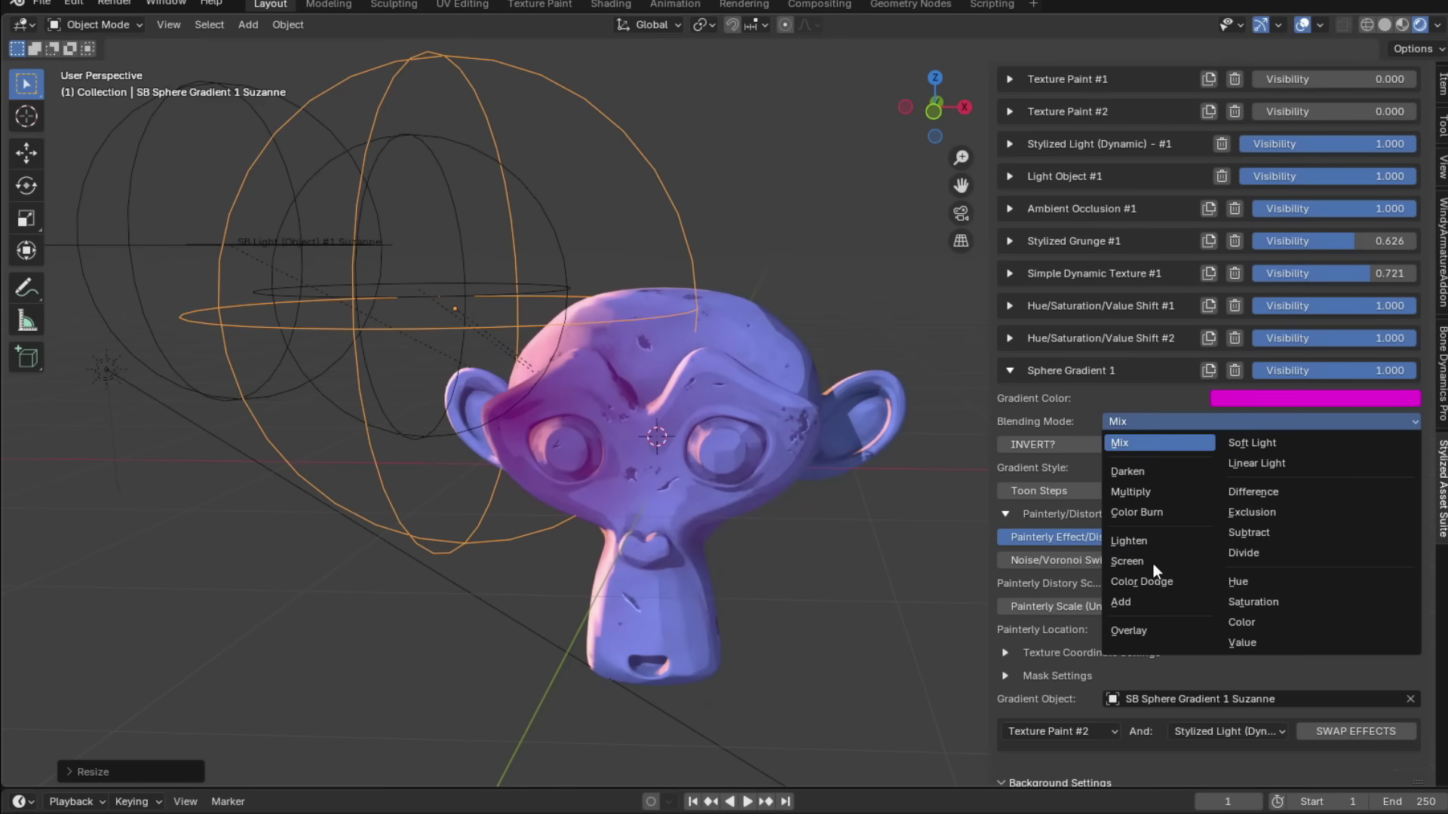
{"action": "left_click", "coordinate": [1127, 561]}
{"action": "key", "text": "s"}
{"action": "key", "text": "Escape"}
{"action": "key", "text": "g"}
{"action": "left_click", "coordinate": [572, 447]}
- Set the gradient colour's Value to 4 and try the glow at different sphere sizes and positions around the head
{"action": "left_click", "coordinate": [1313, 398]}
{"action": "left_click", "coordinate": [1342, 328]}
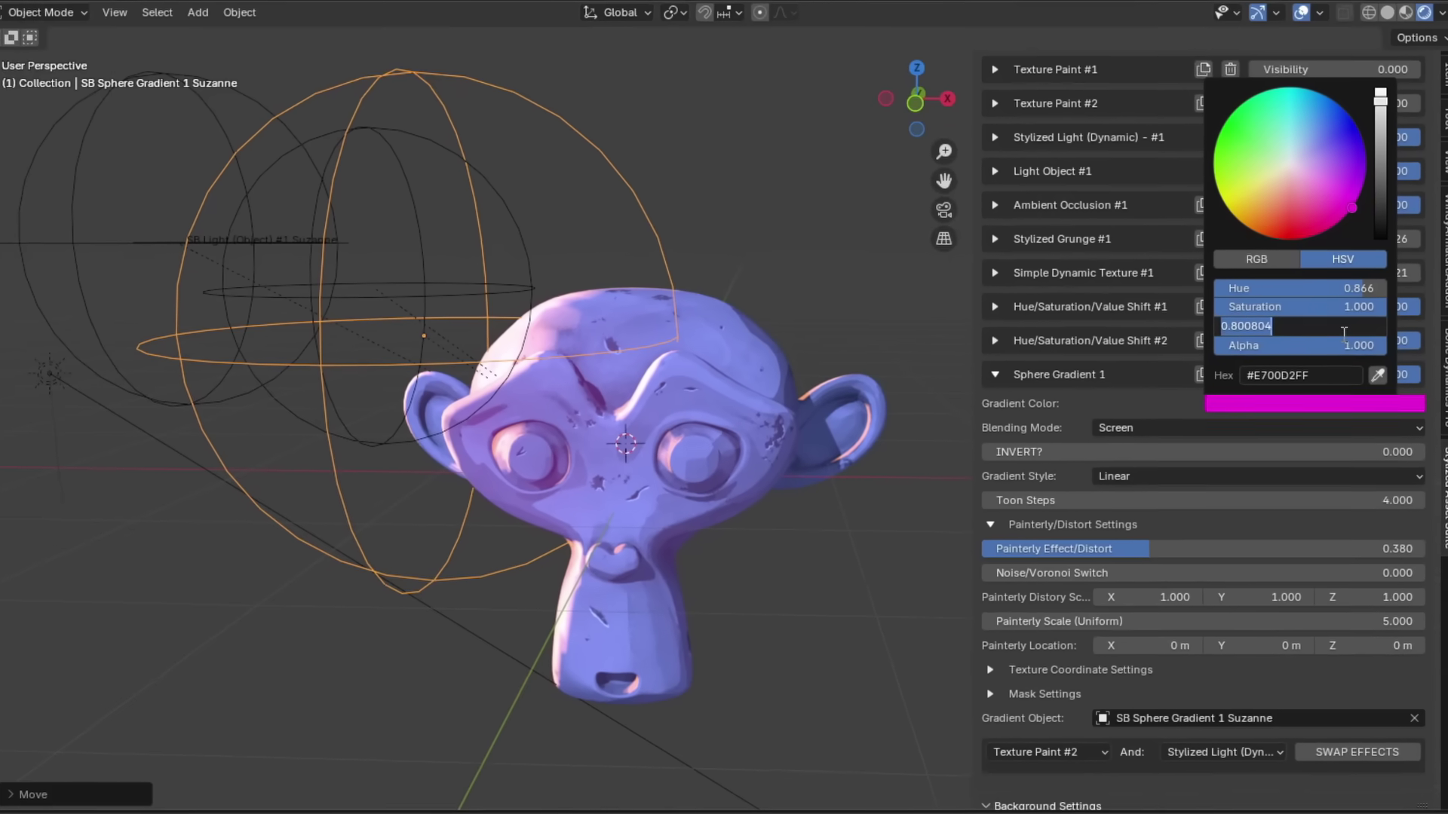
{"action": "type", "text": "4"}
{"action": "key", "text": "Return"}
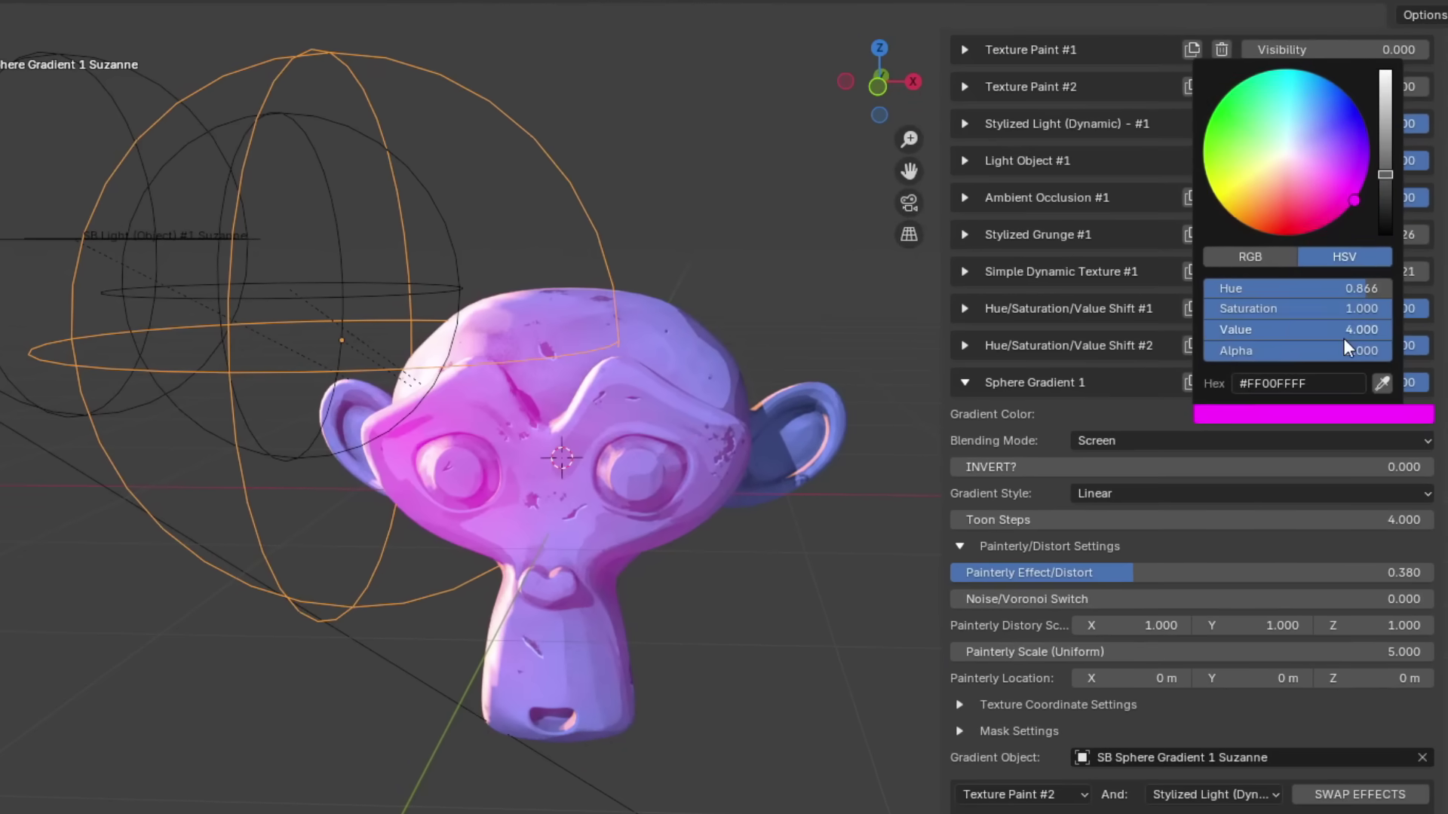
{"action": "key", "text": "s"}
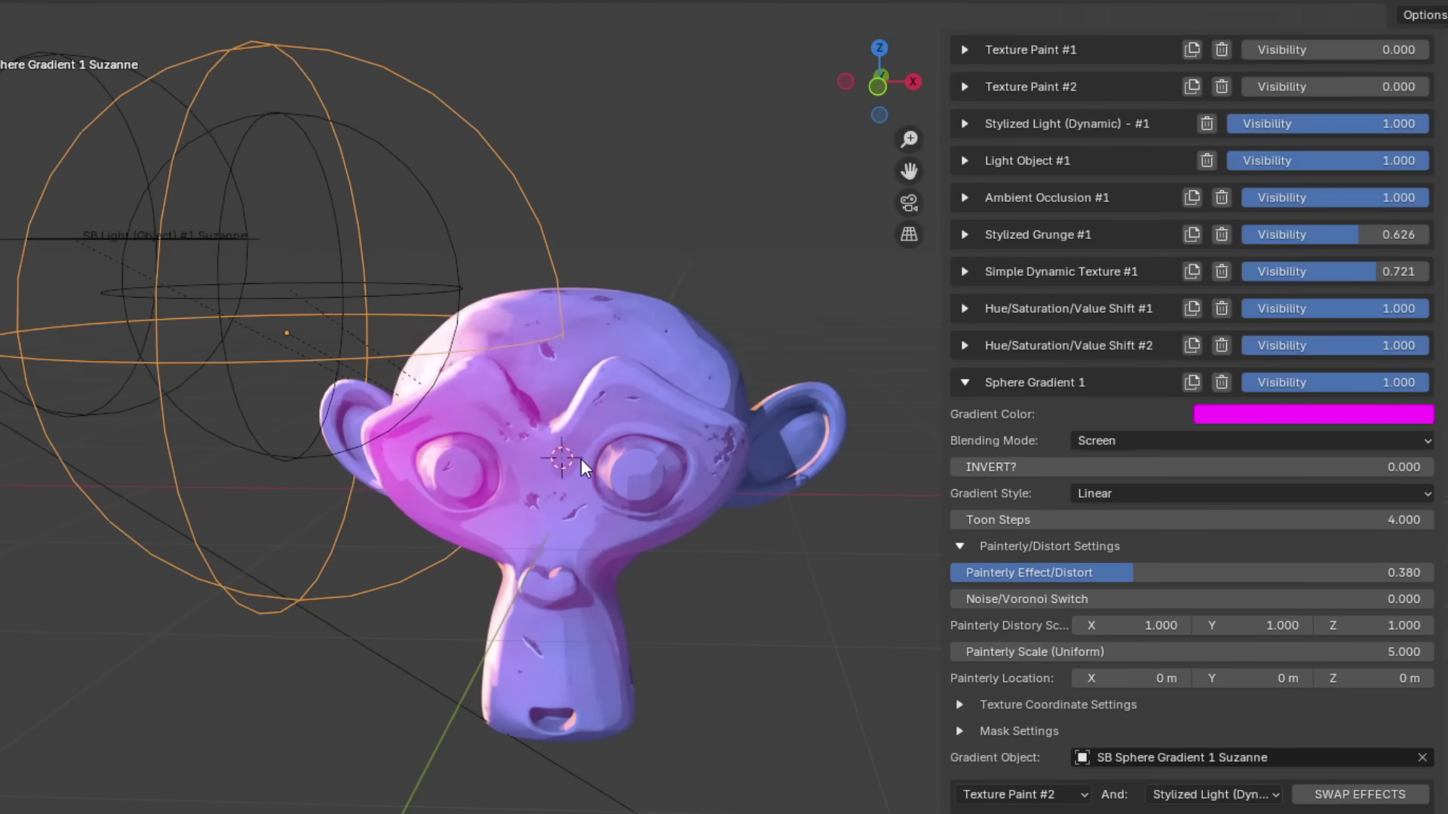
{"action": "left_click", "coordinate": [1084, 460]}
{"action": "key", "text": "s"}
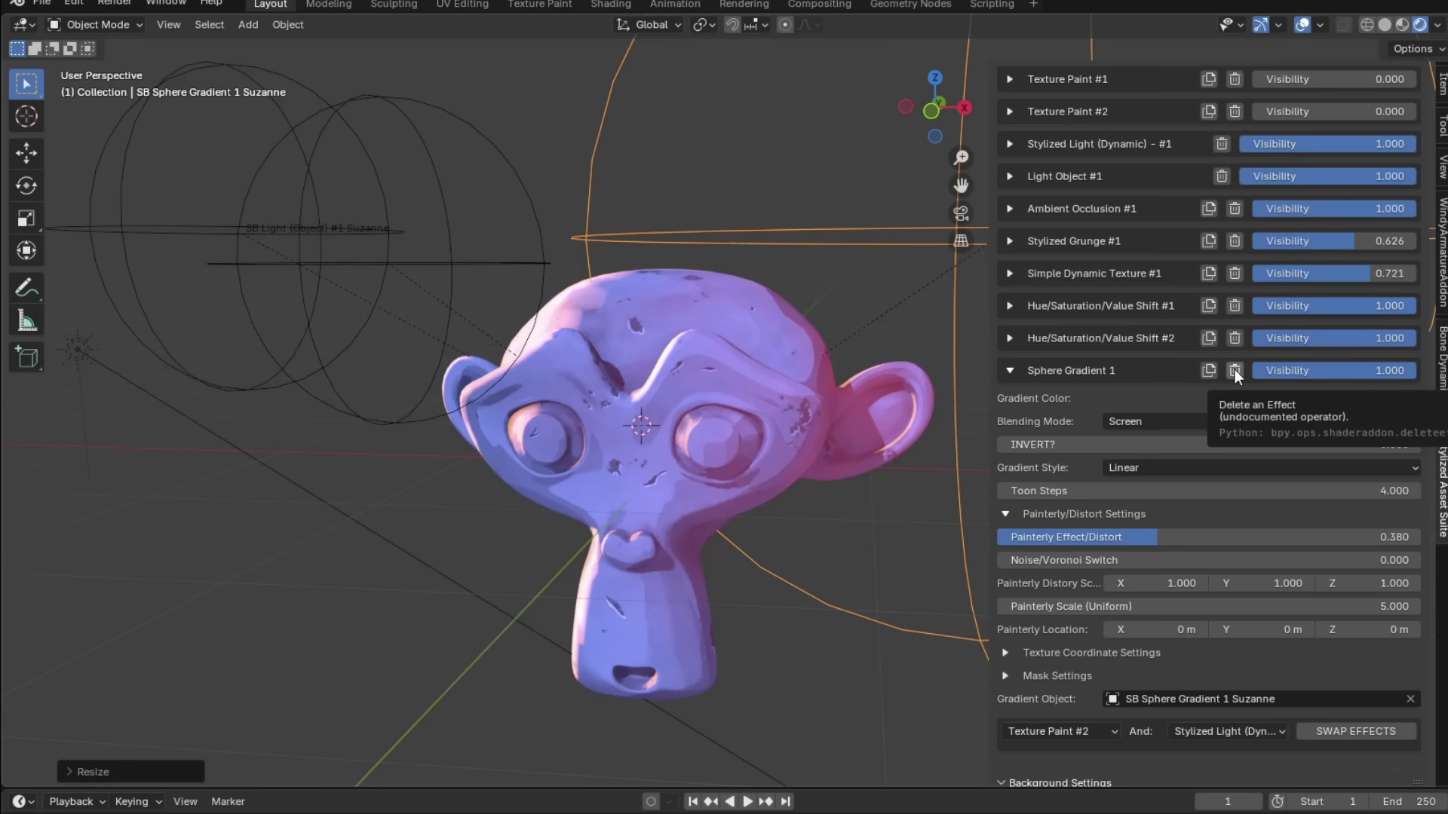
- Delete the sphere gradient effect and add a Local Gradient (Rectangular) effect in its place
{"action": "left_click", "coordinate": [1234, 370]}
{"action": "left_click", "coordinate": [1252, 311]}
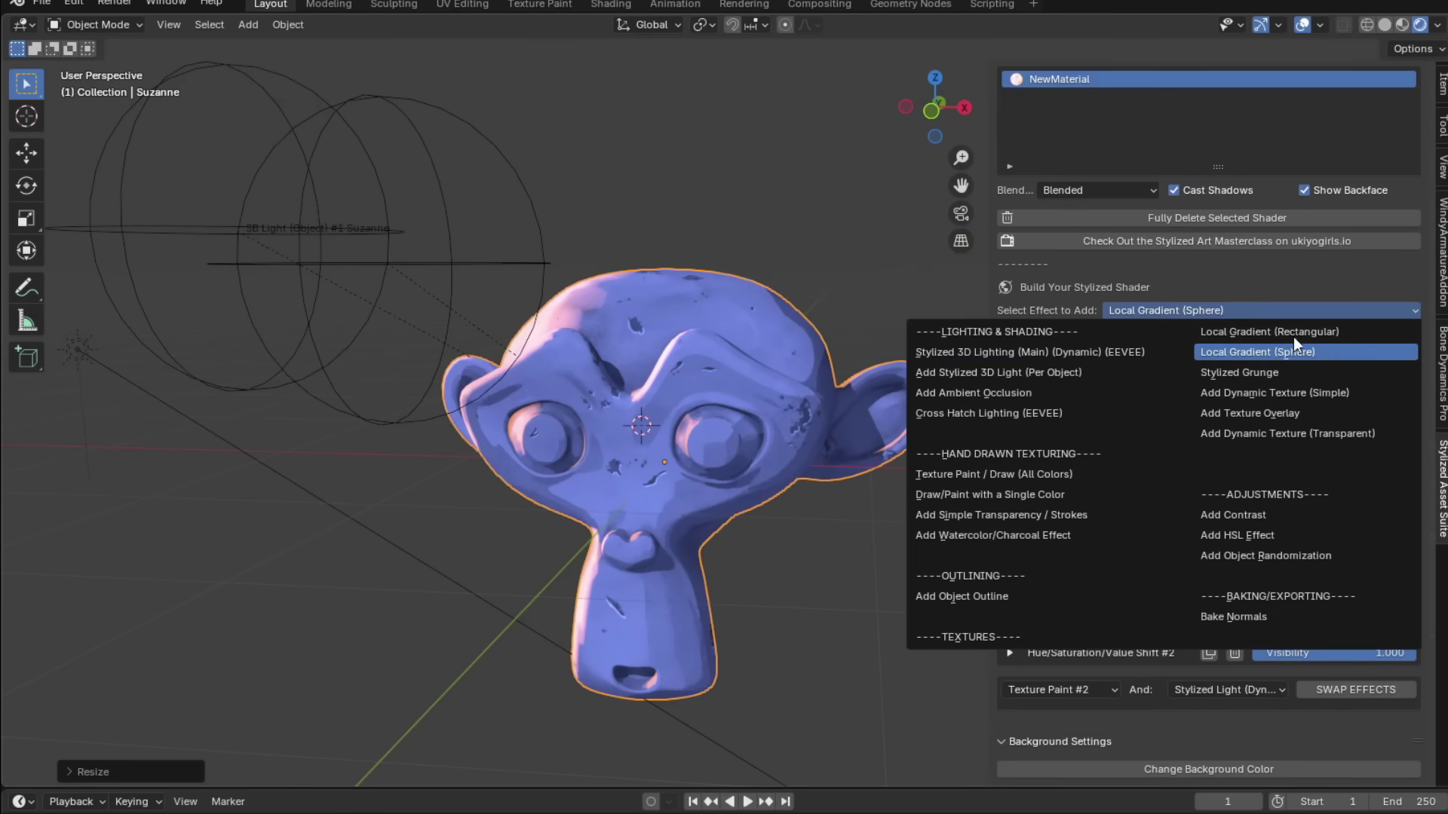
{"action": "left_click", "coordinate": [1293, 329]}
{"action": "left_click", "coordinate": [1169, 334]}
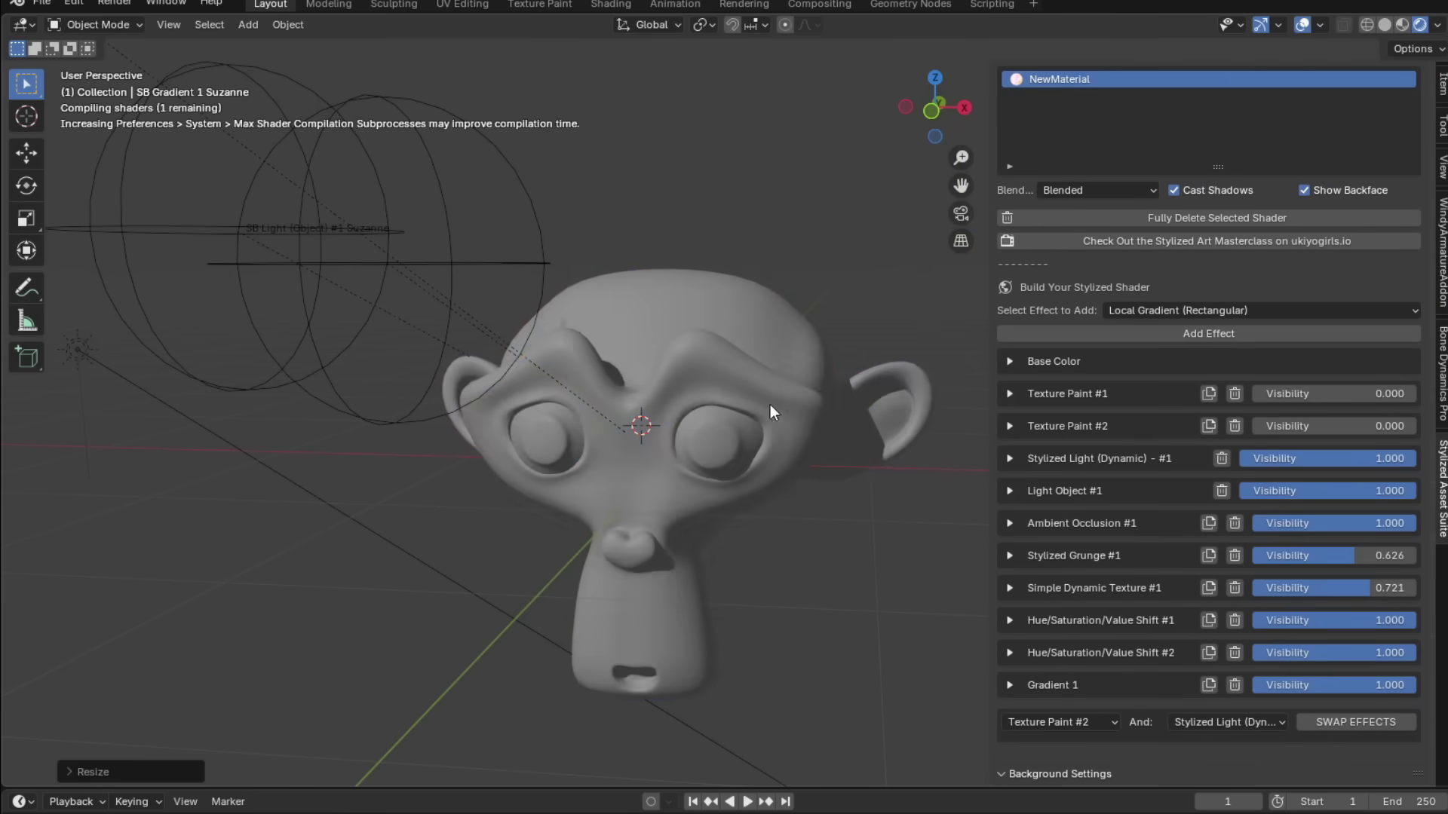
- Move and rotate the rectangular gradient's control object down around the monkey's snout
{"action": "left_click", "coordinate": [574, 392]}
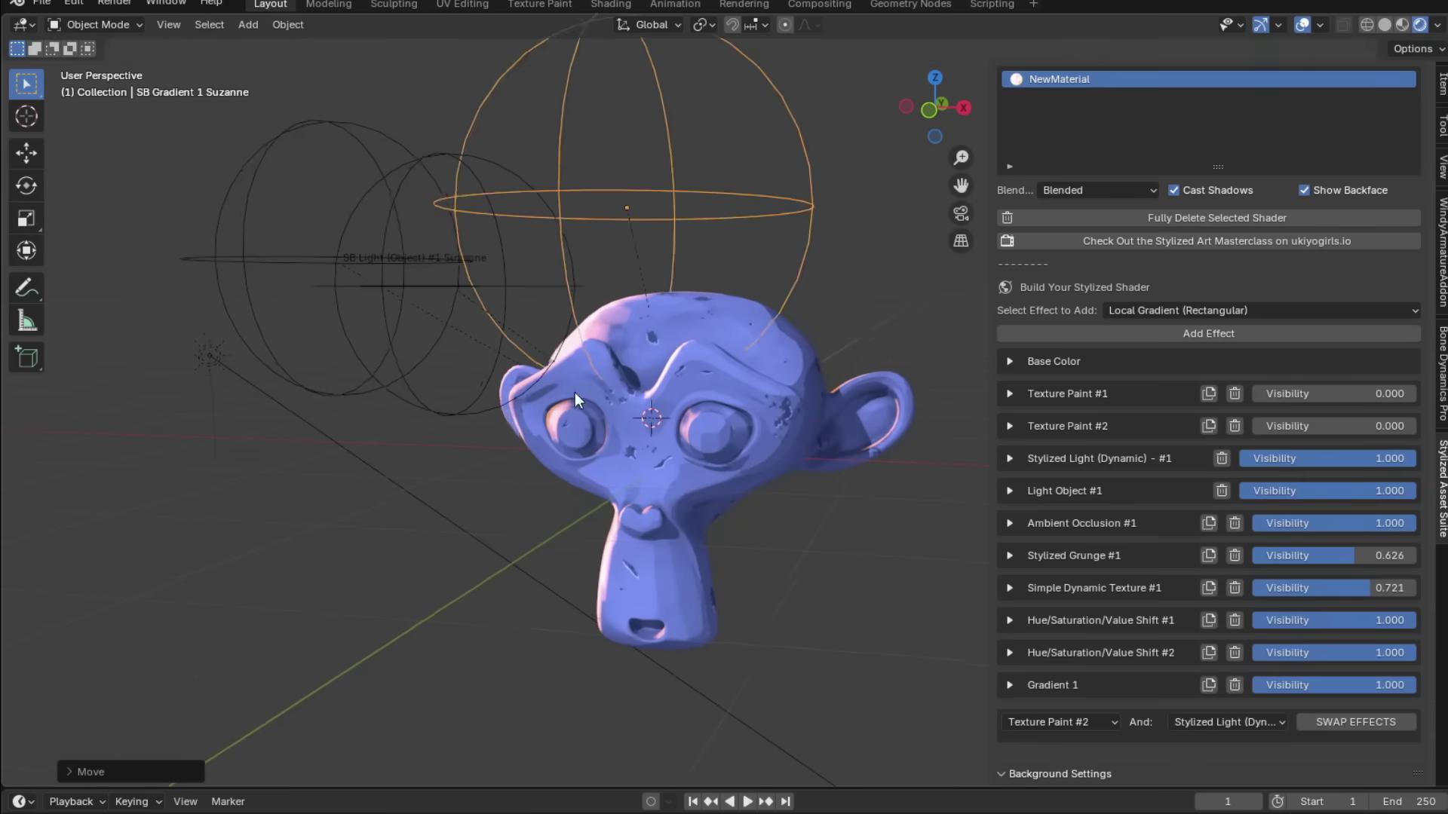
{"action": "key", "text": "g"}
{"action": "left_click", "coordinate": [501, 658]}
{"action": "key", "text": "r"}
{"action": "left_click", "coordinate": [656, 282]}
{"action": "key", "text": "g"}
{"action": "left_click", "coordinate": [717, 457]}
{"action": "middle_click_drag", "start_coordinate": [717, 457], "coordinate": [692, 687]}
{"action": "key", "text": "g"}
{"action": "left_click", "coordinate": [543, 742]}
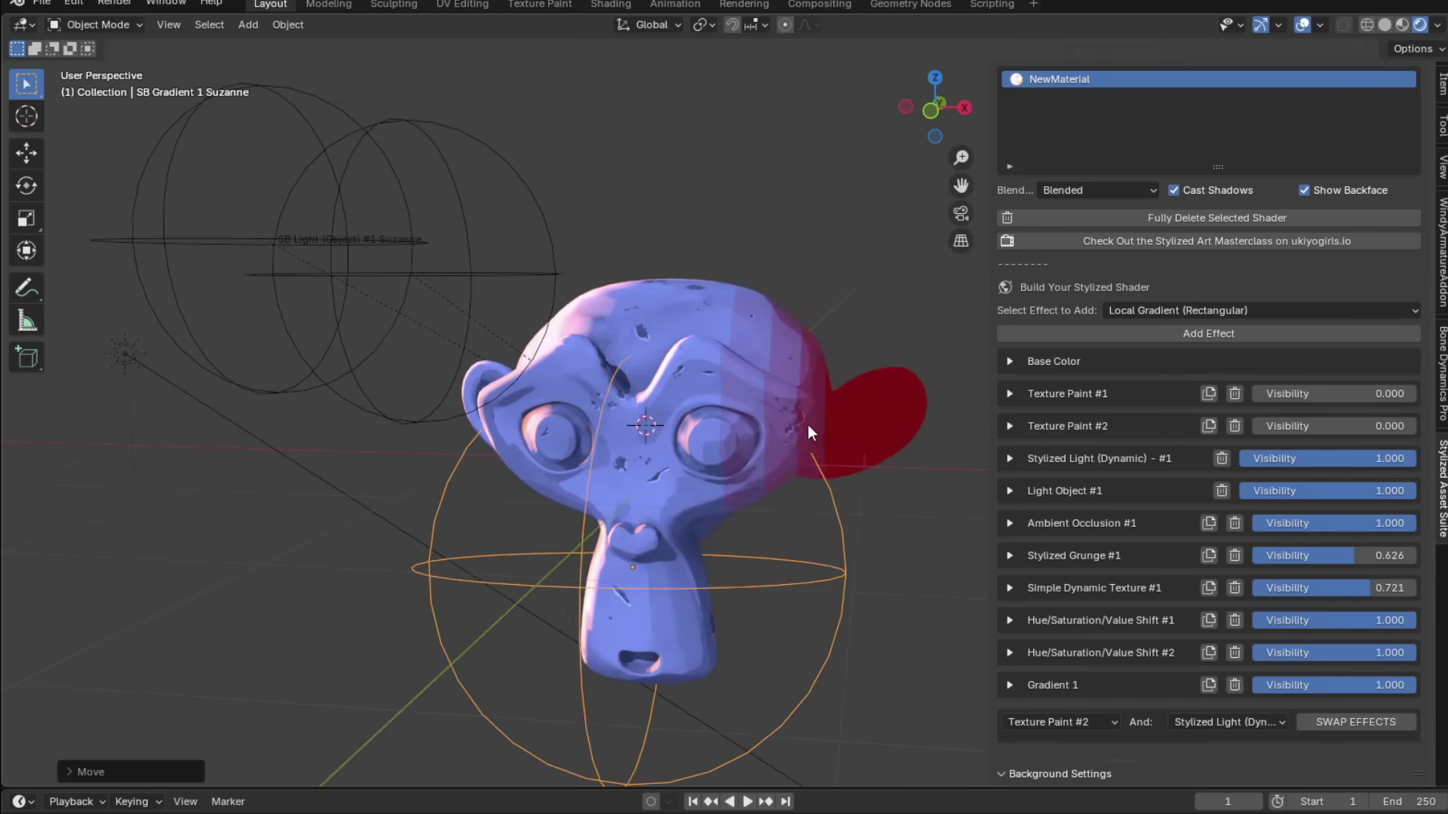
- Tilt and reposition the gradient's control object, and set the gradient's Invert value to 1.000
{"action": "key", "text": "r"}
{"action": "left_click", "coordinate": [744, 259]}
{"action": "key", "text": "g"}
{"action": "left_click", "coordinate": [775, 246]}
{"action": "left_click", "coordinate": [1011, 685]}
{"action": "scroll", "coordinate": [1045, 603], "scroll_direction": "down", "scroll_amount": 4}
{"action": "left_click", "coordinate": [1046, 574]}
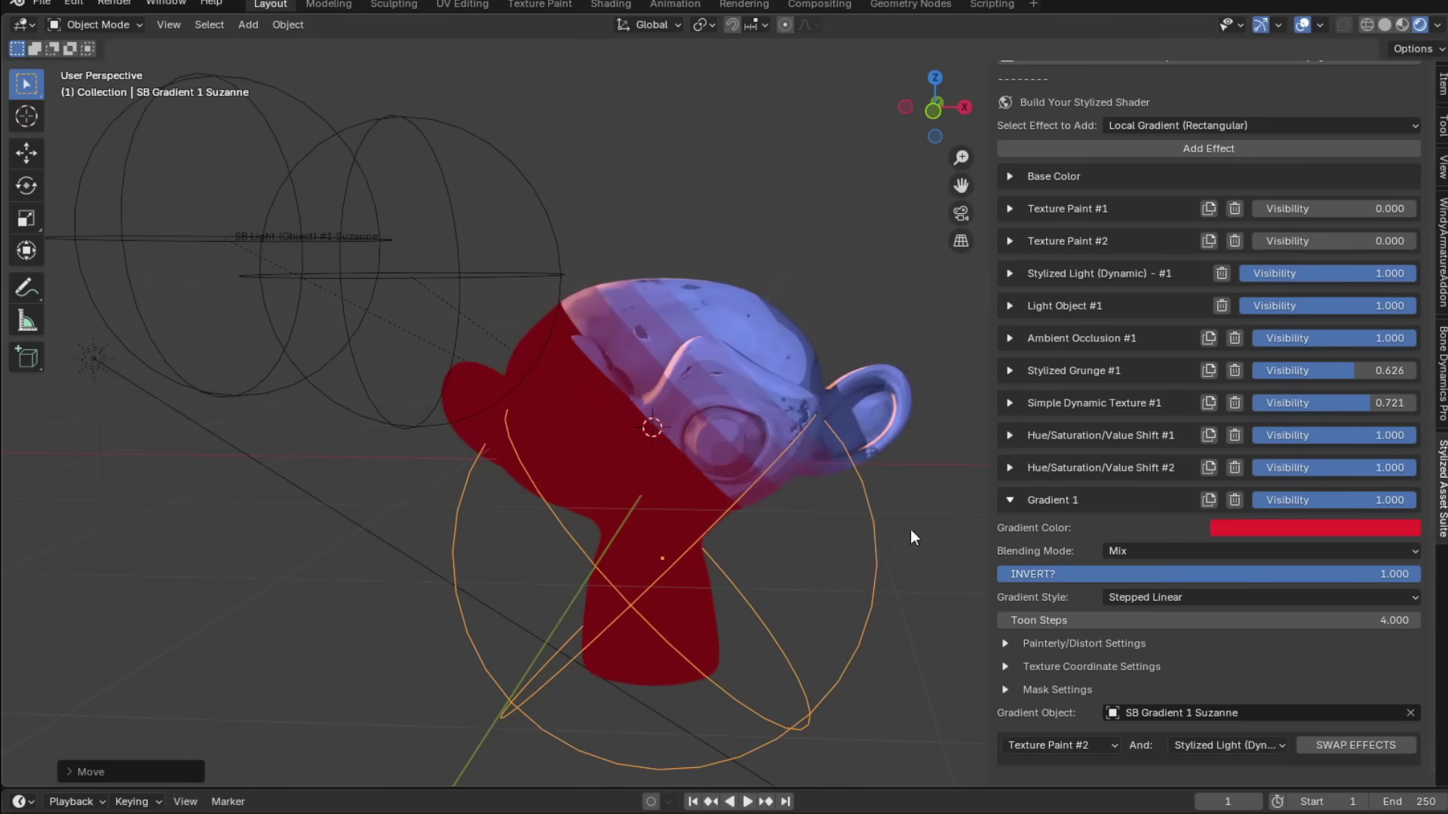
- Scale, move and rotate the gradient's control object so the red covers the monkey's lower face
{"action": "key", "text": "s"}
{"action": "left_click", "coordinate": [926, 386]}
{"action": "key", "text": "g"}
{"action": "left_click", "coordinate": [902, 527]}
{"action": "key", "text": "r"}
{"action": "left_click", "coordinate": [921, 532]}
{"action": "key", "text": "s"}
{"action": "left_click", "coordinate": [921, 533]}
- Set the rectangular gradient's Blending Mode to Multiply
{"action": "left_click", "coordinate": [1178, 496]}
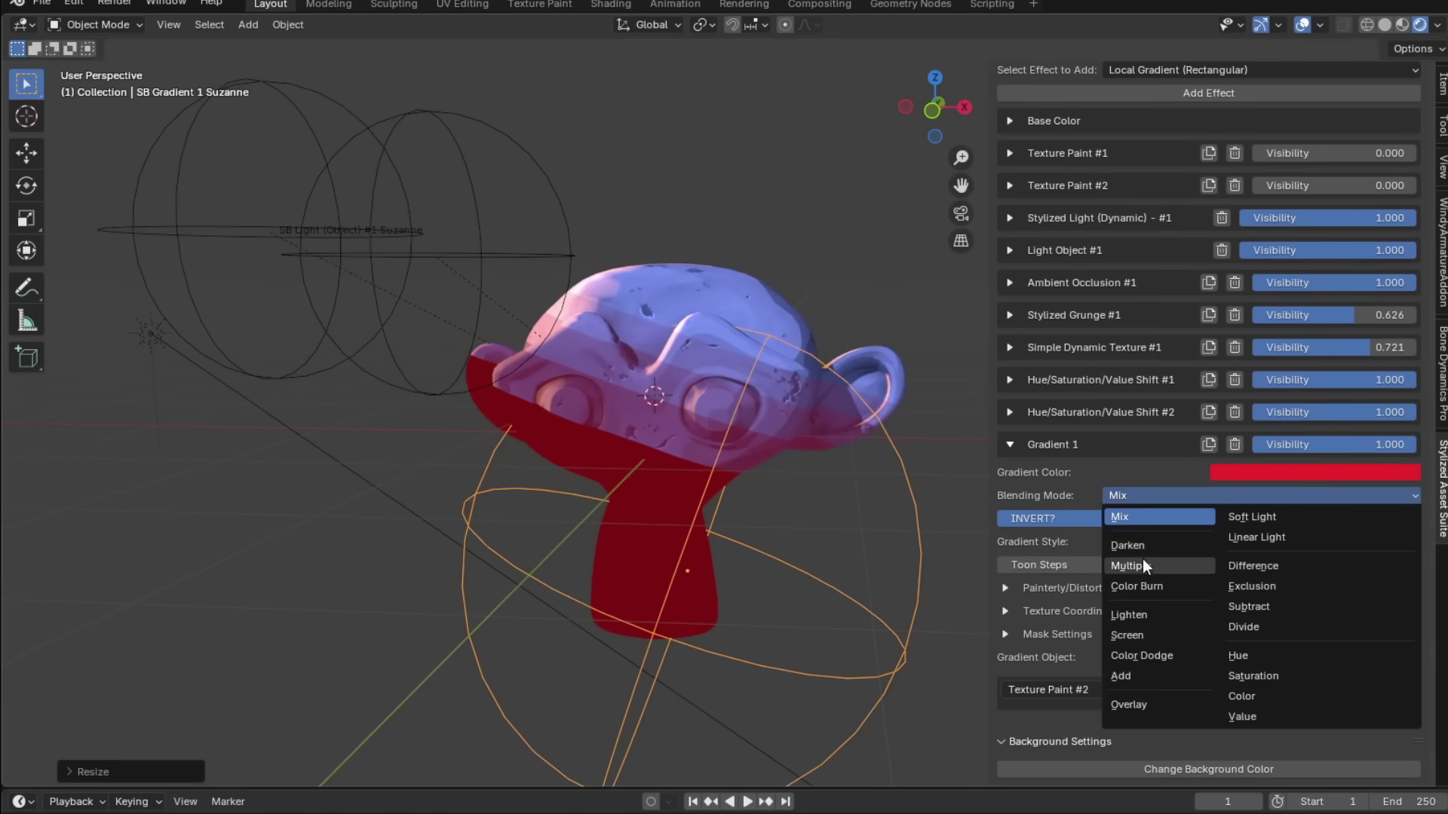
{"action": "left_click", "coordinate": [1143, 566]}
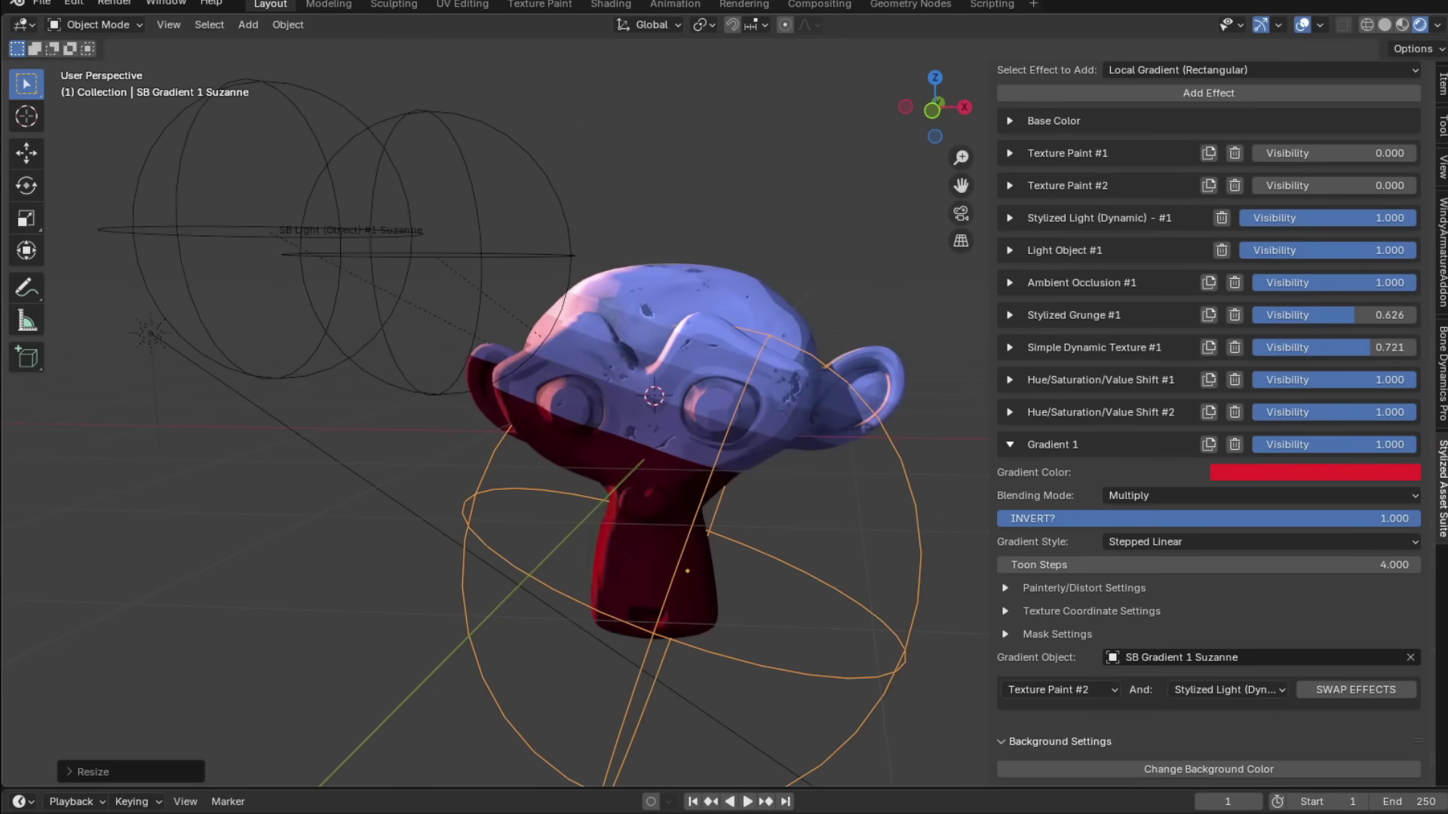
{"action": "middle_click_drag", "start_coordinate": [948, 519], "coordinate": [921, 418]}
- Try a Painterly Effect/Distort of 0.257 with a distort X scale of 47.500 on the rectangular gradient
{"action": "left_click", "coordinate": [1006, 587]}
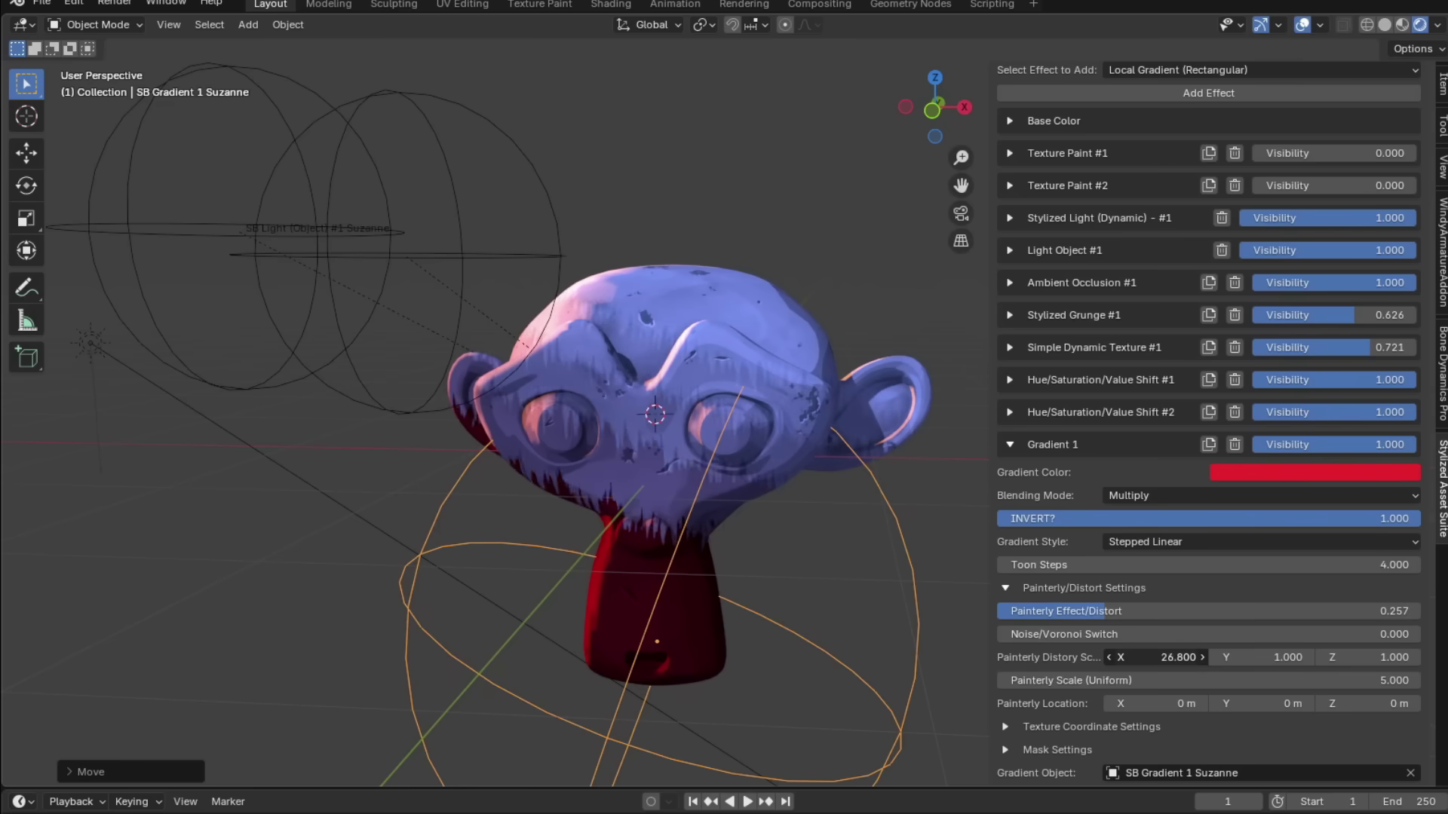
{"action": "key", "text": "s"}
{"action": "key", "text": "z"}
{"action": "right_click", "coordinate": [852, 362]}
{"action": "key", "text": "g"}
{"action": "right_click", "coordinate": [803, 490]}
- Scale the gradient's control object along its local Z axis and move it down along that axis
{"action": "key", "text": "s"}
{"action": "key", "text": "z"}
{"action": "key", "text": "z"}
{"action": "left_click", "coordinate": [852, 196]}
{"action": "key", "text": "g"}
{"action": "key", "text": "z"}
{"action": "key", "text": "z"}
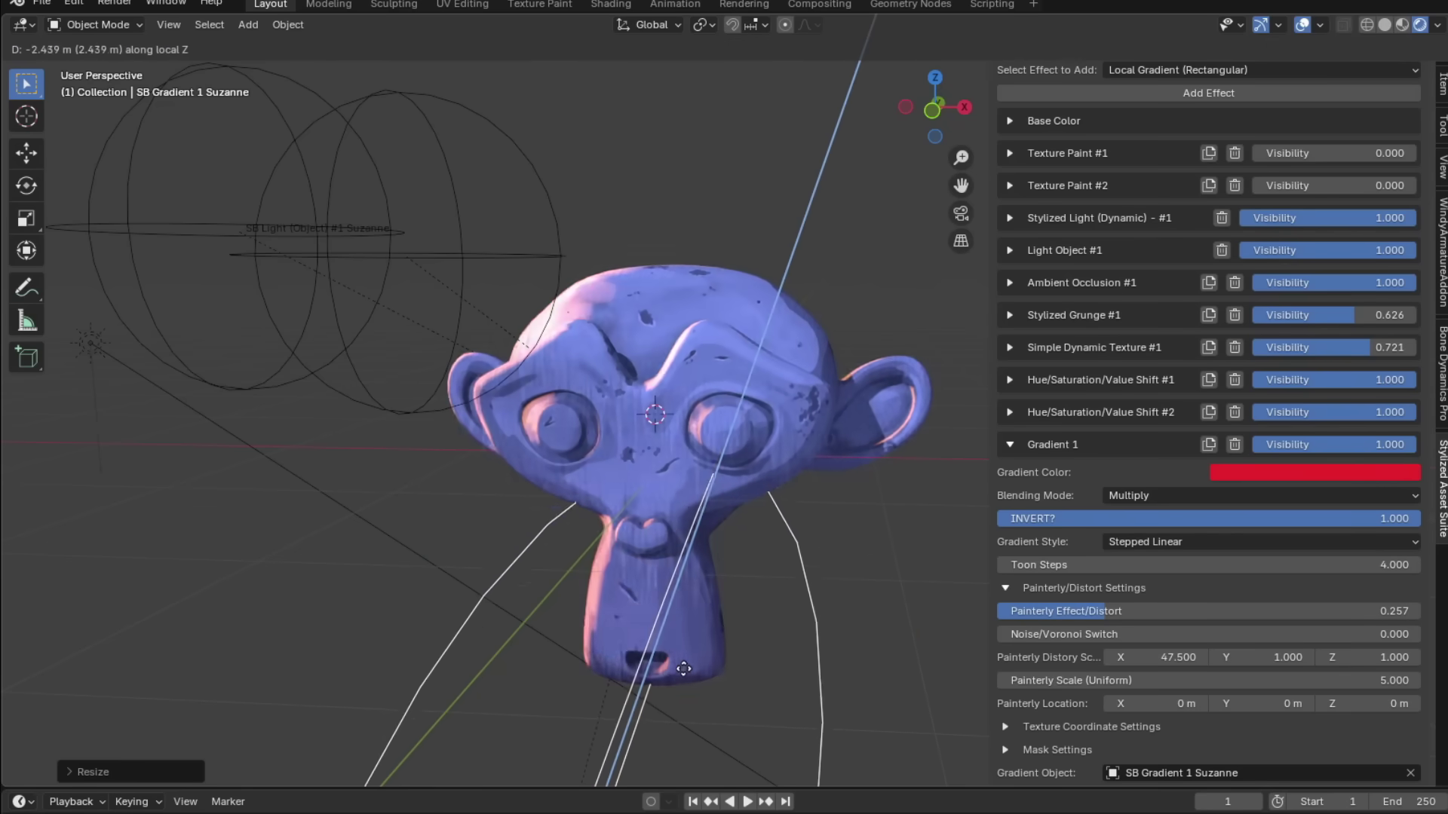
- Set the rectangular gradient's style to Linear, lighten its colour to pale pink and reposition its control object
{"action": "left_click", "coordinate": [1166, 541]}
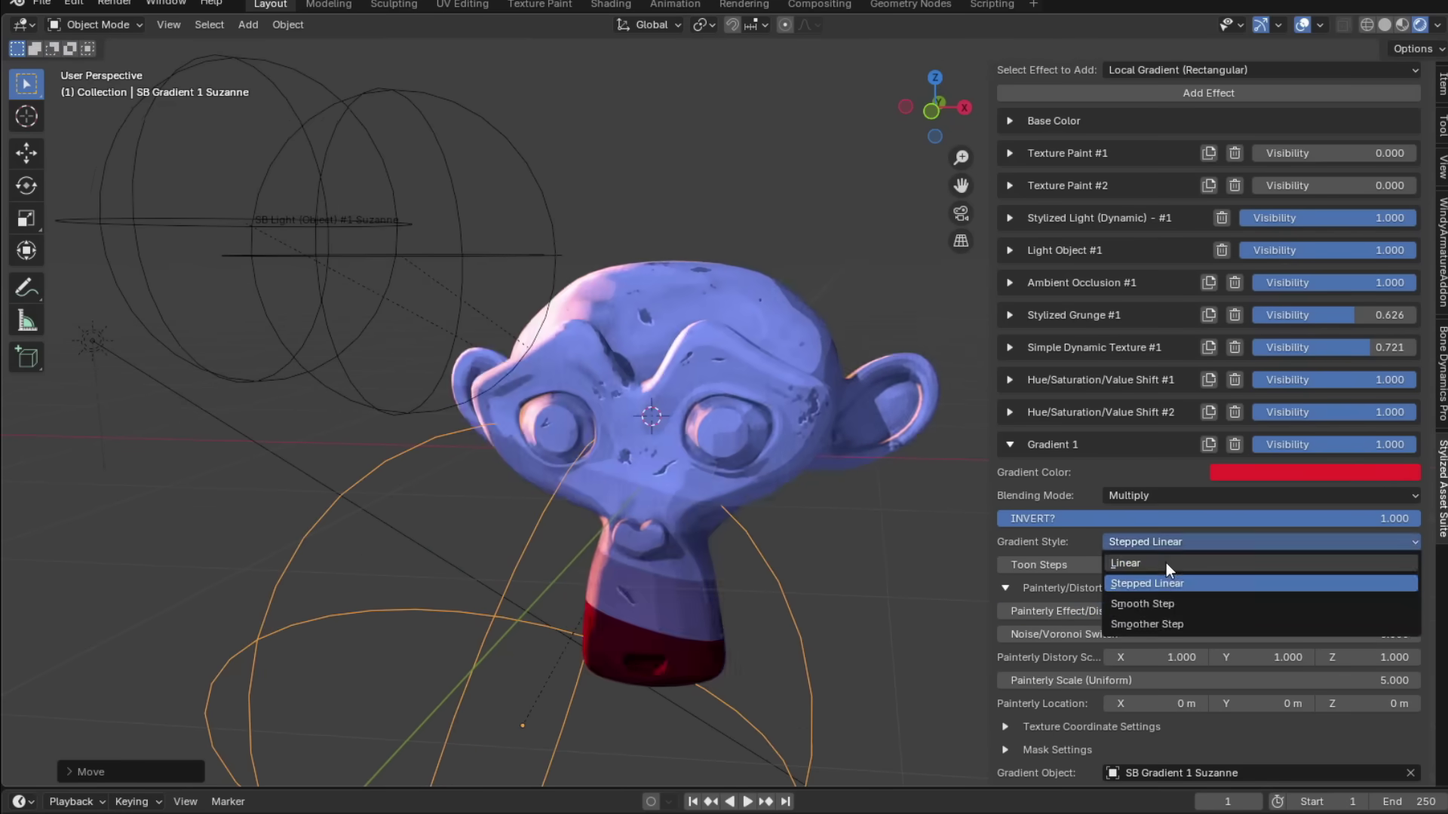
{"action": "left_click", "coordinate": [1166, 562]}
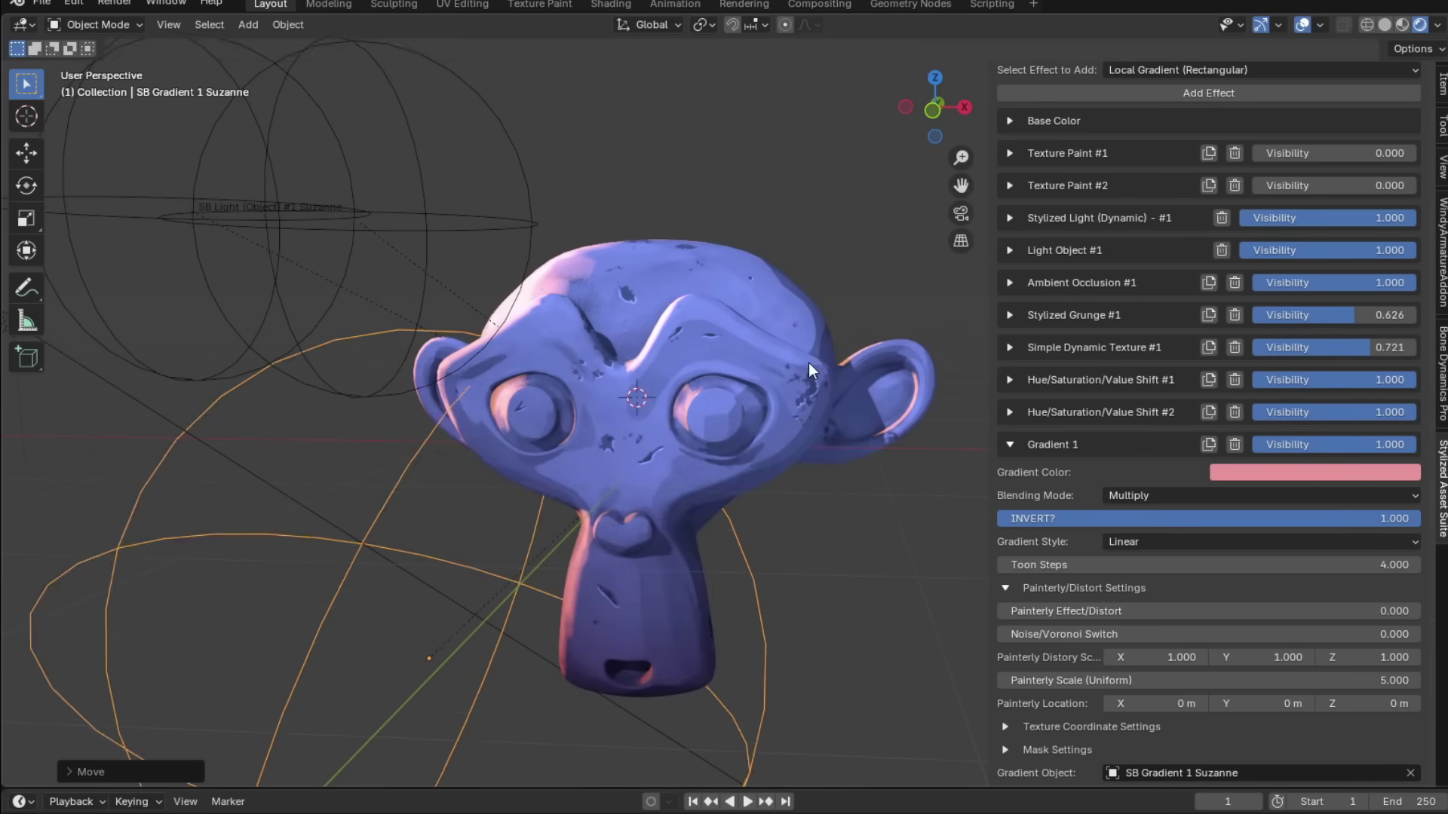
{"action": "key", "text": "g"}
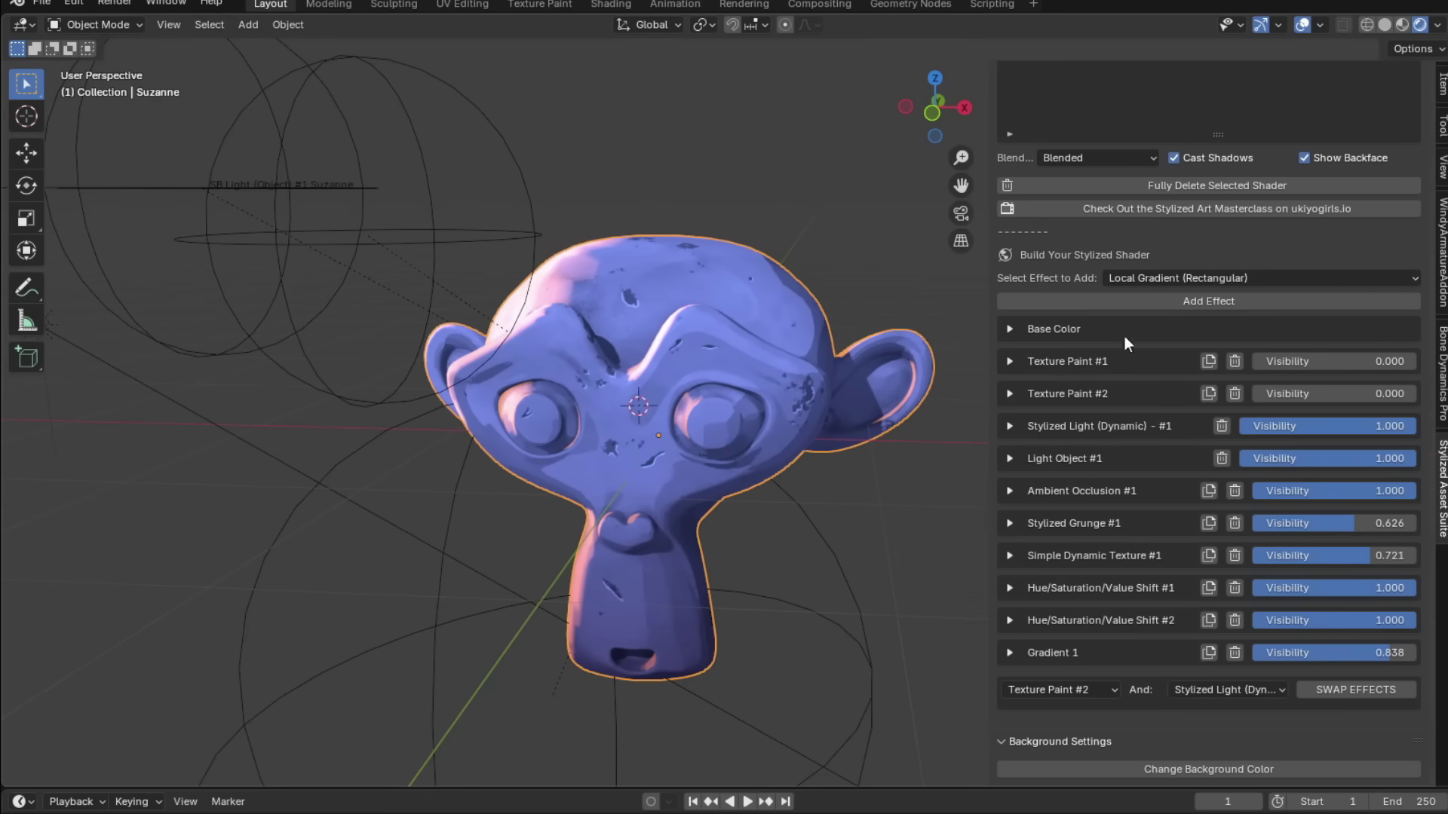
- Add a Simple Transparency / Strokes effect to the monkey's shader
{"action": "left_click", "coordinate": [1160, 279]}
{"action": "left_click", "coordinate": [1002, 483]}
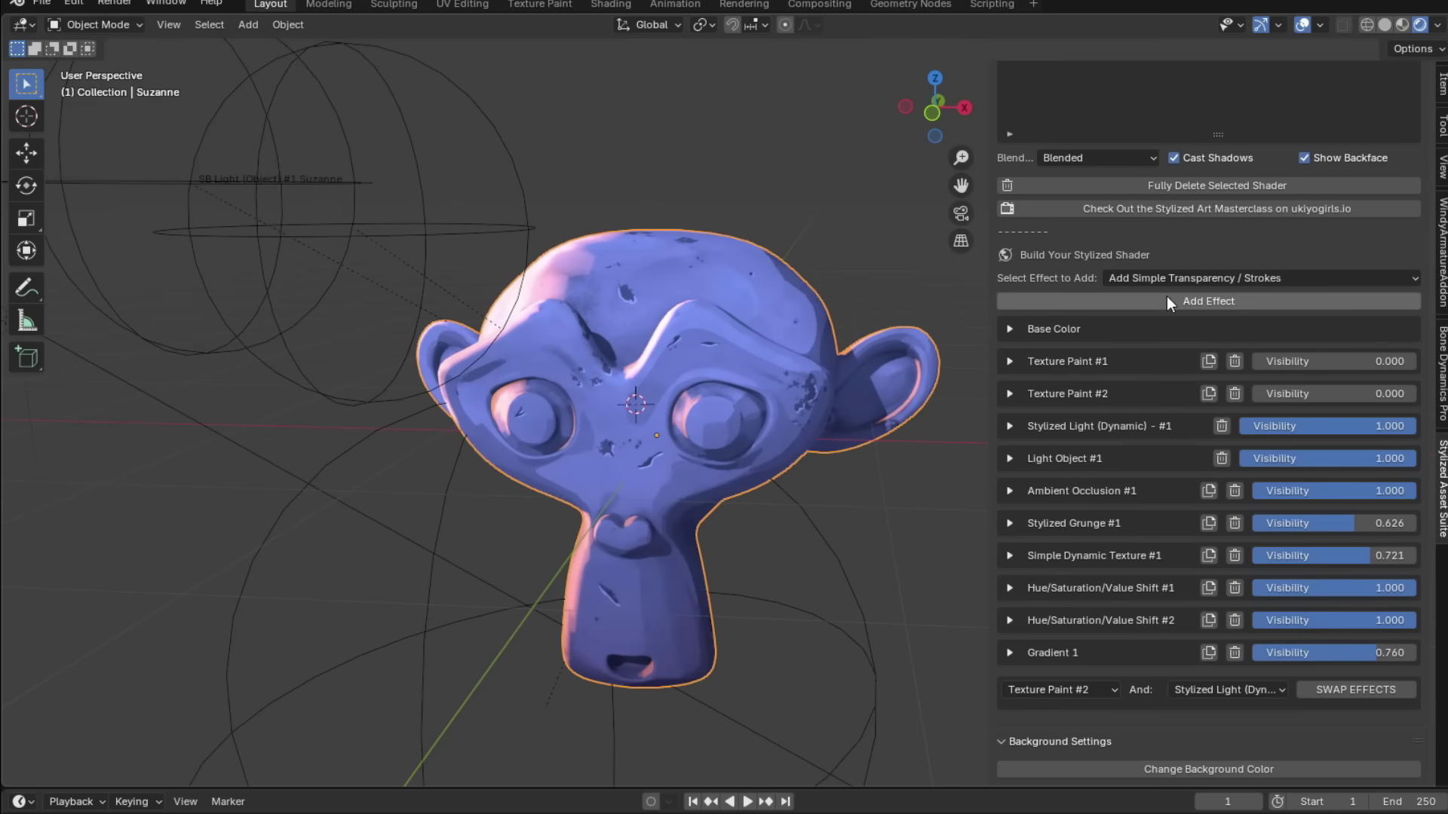
{"action": "left_click", "coordinate": [1167, 298]}
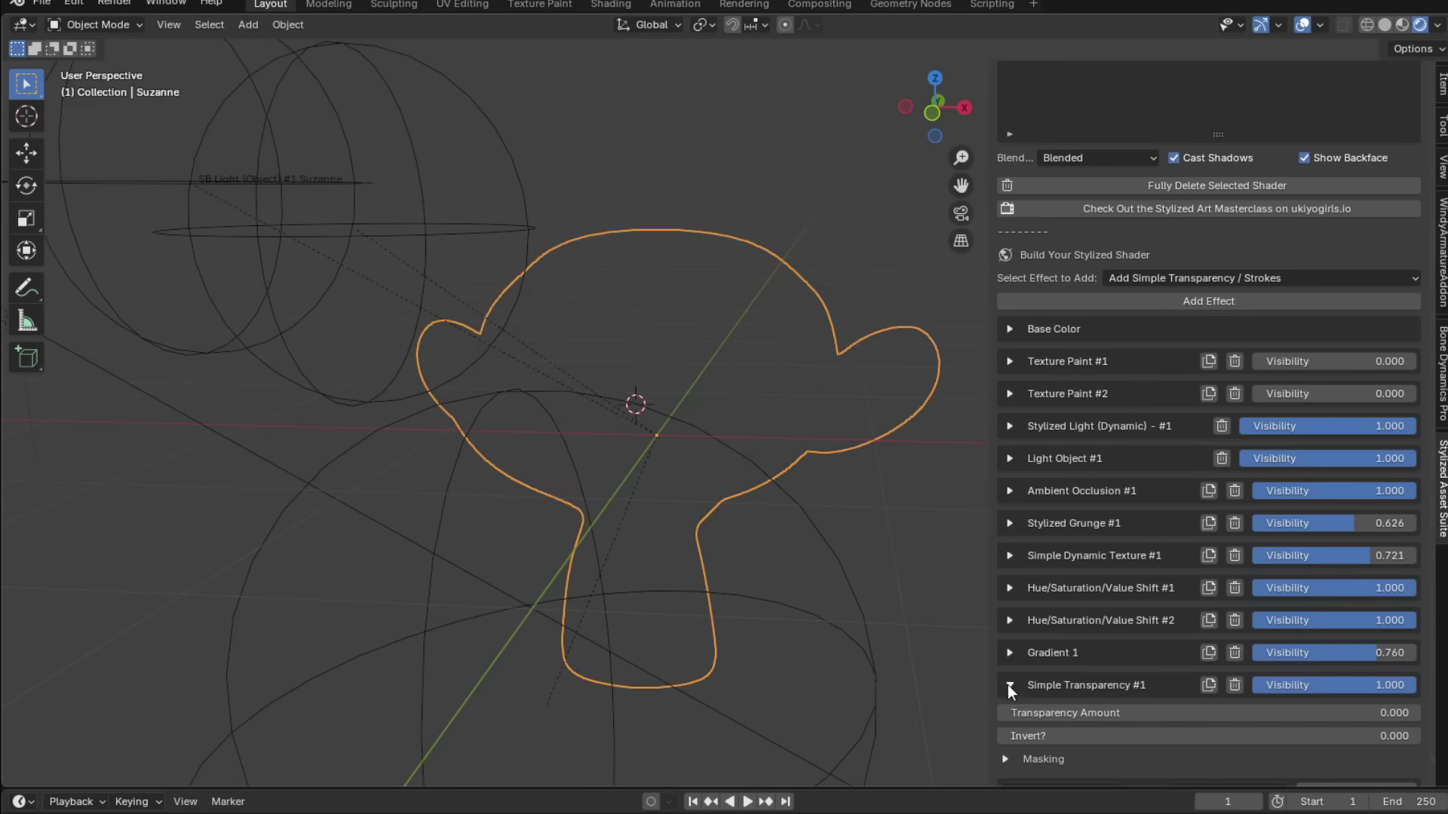
- Raise the Simple Transparency amount on the monkey and turn off Show Backface for its material
{"action": "scroll", "coordinate": [1030, 664], "scroll_direction": "down", "scroll_amount": 3}
{"action": "mouse_move", "coordinate": [1098, 610]}
{"action": "left_mouse_down"}
{"action": "mouse_move", "coordinate": [1218, 610]}
{"action": "mouse_move", "coordinate": [1117, 610]}
{"action": "mouse_move", "coordinate": [1198, 607]}
{"action": "left_mouse_up"}
{"action": "scroll", "coordinate": [1257, 455], "scroll_direction": "up", "scroll_amount": 6}
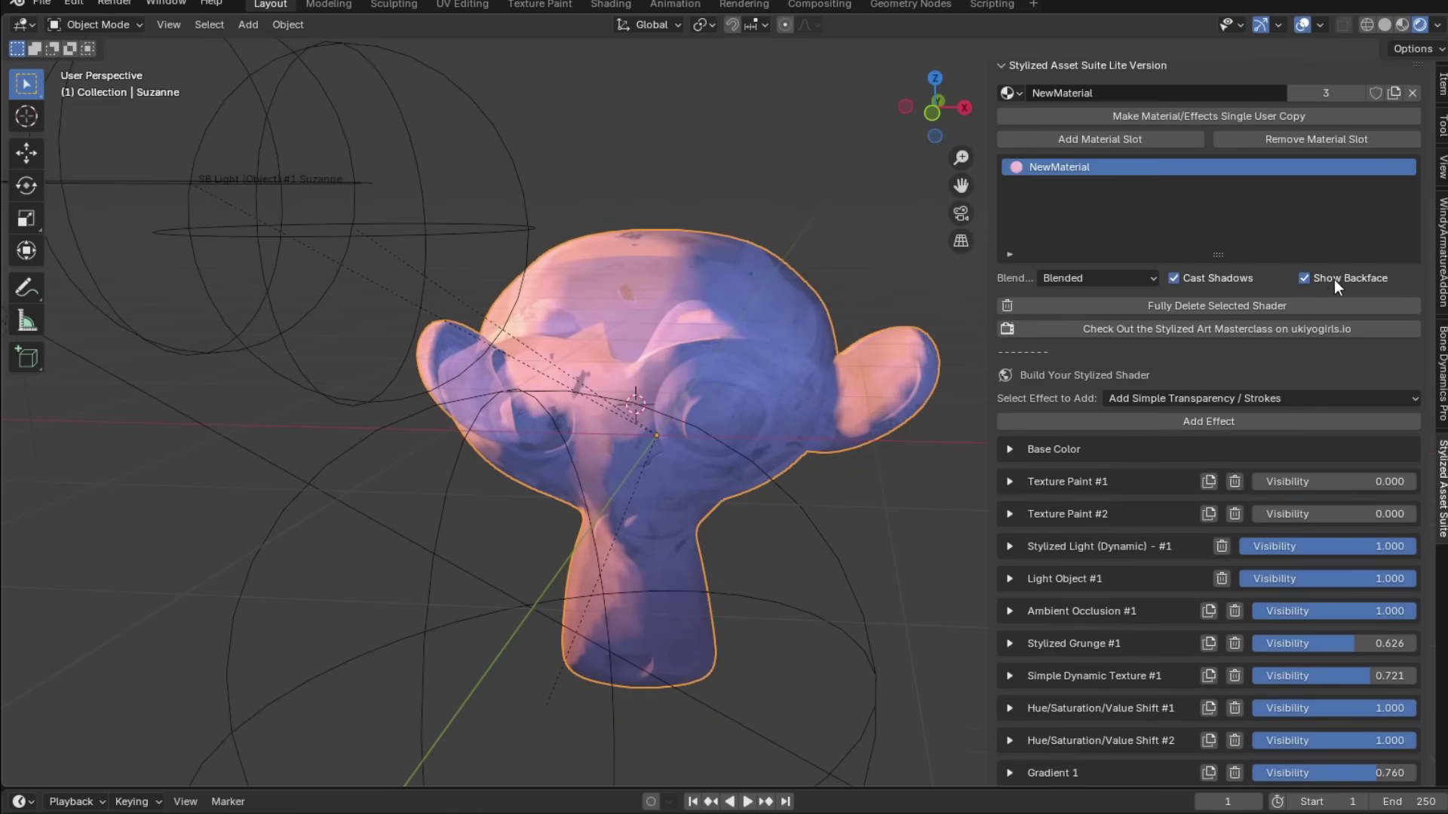
{"action": "left_click", "coordinate": [1318, 278]}
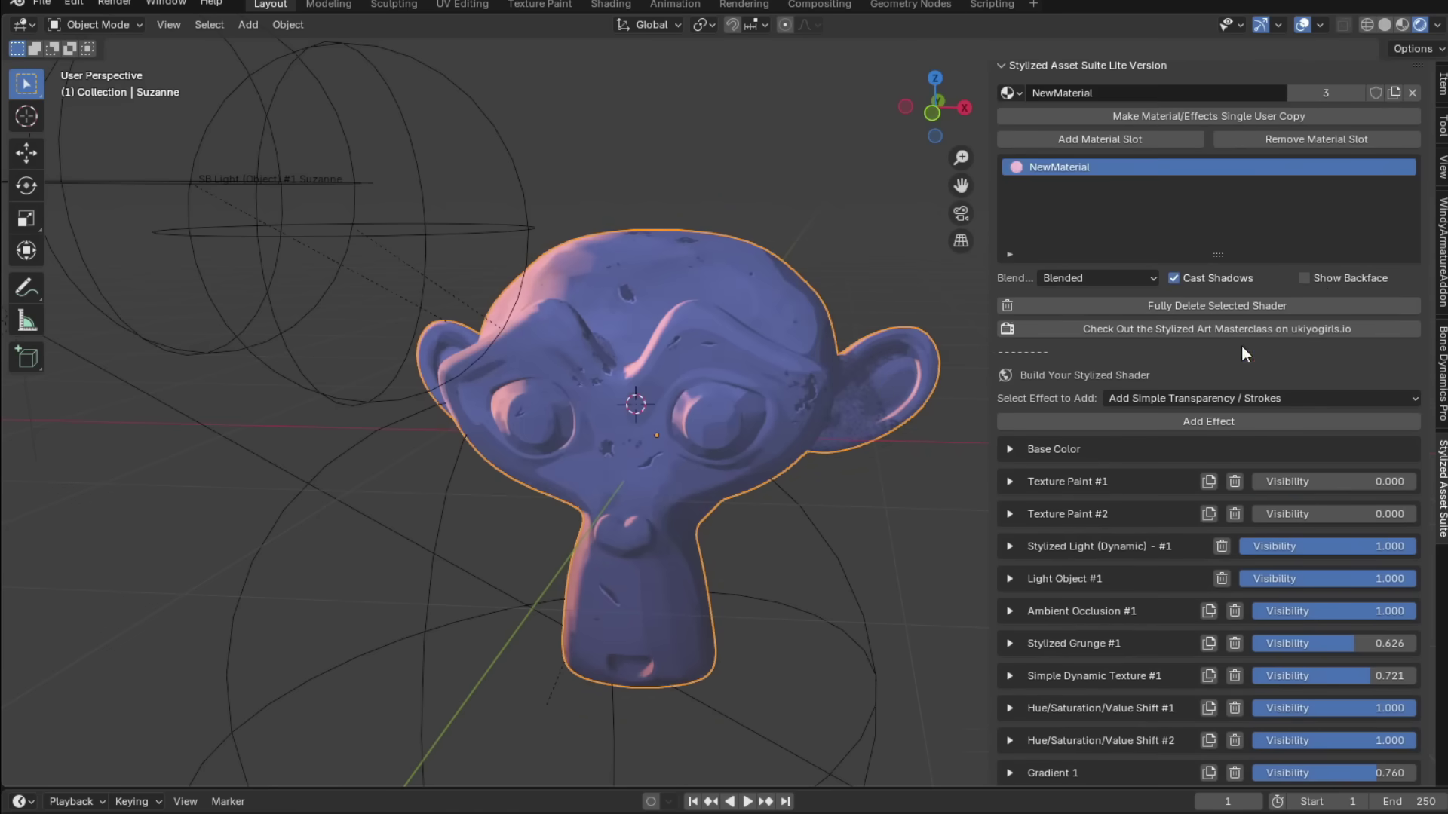
{"action": "scroll", "coordinate": [1251, 325], "scroll_direction": "down", "scroll_amount": 6}
{"action": "left_click_drag", "start_coordinate": [1254, 611], "coordinate": [1284, 611]}
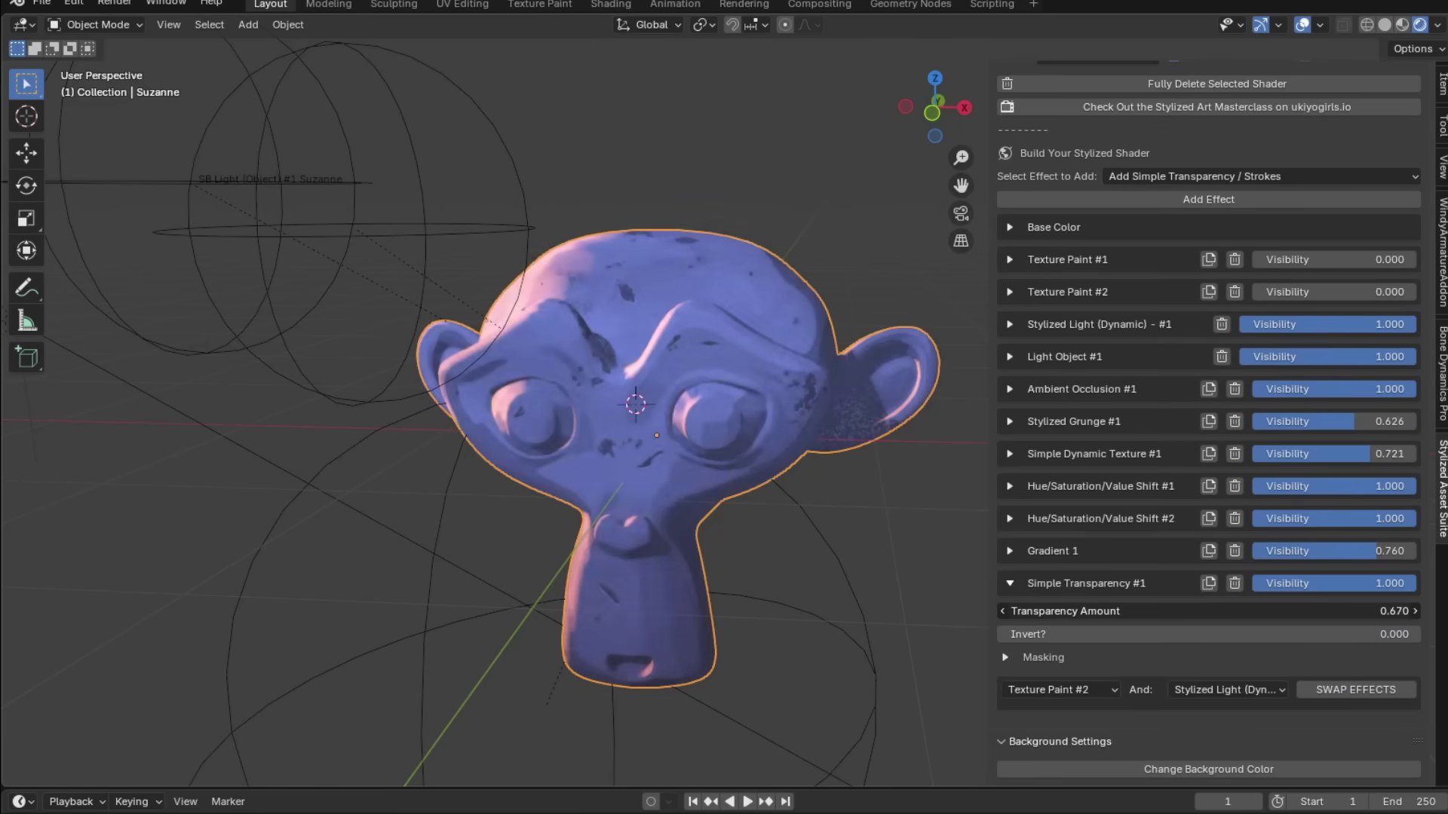
- Try the Dithered blend mode on the monkey's material and switch back to Blended
{"action": "scroll", "coordinate": [1160, 534], "scroll_direction": "up", "scroll_amount": 6}
{"action": "left_click", "coordinate": [1087, 288]}
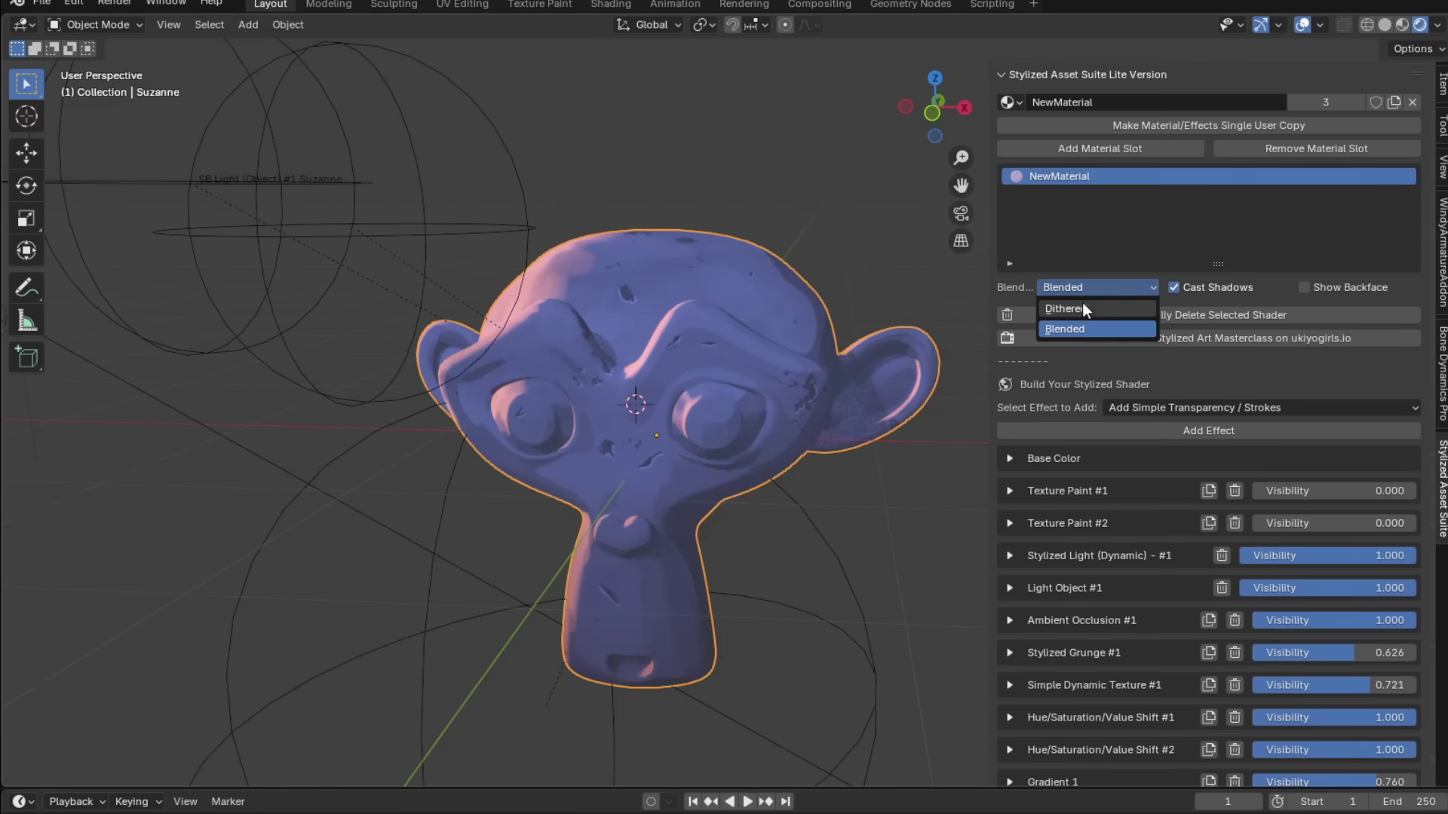
{"action": "left_click", "coordinate": [1071, 309]}
{"action": "left_click", "coordinate": [1093, 287]}
{"action": "left_click", "coordinate": [1089, 327]}
- Create a new 2048 px mask image named TransparentMask for the Simple Transparency effect
{"action": "scroll", "coordinate": [1197, 434], "scroll_direction": "down", "scroll_amount": 6}
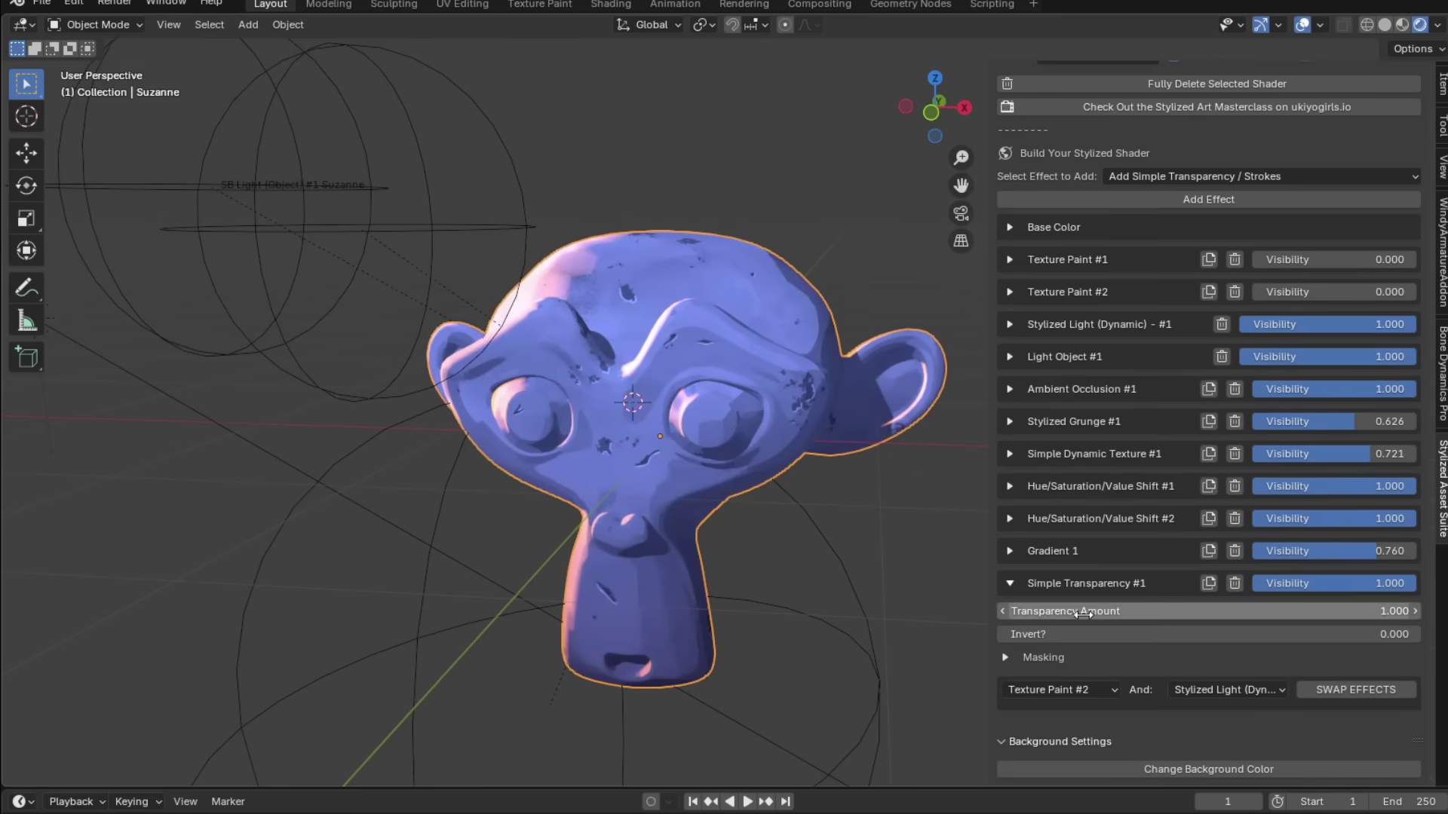
{"action": "left_click", "coordinate": [1025, 665]}
{"action": "left_click", "coordinate": [1094, 679]}
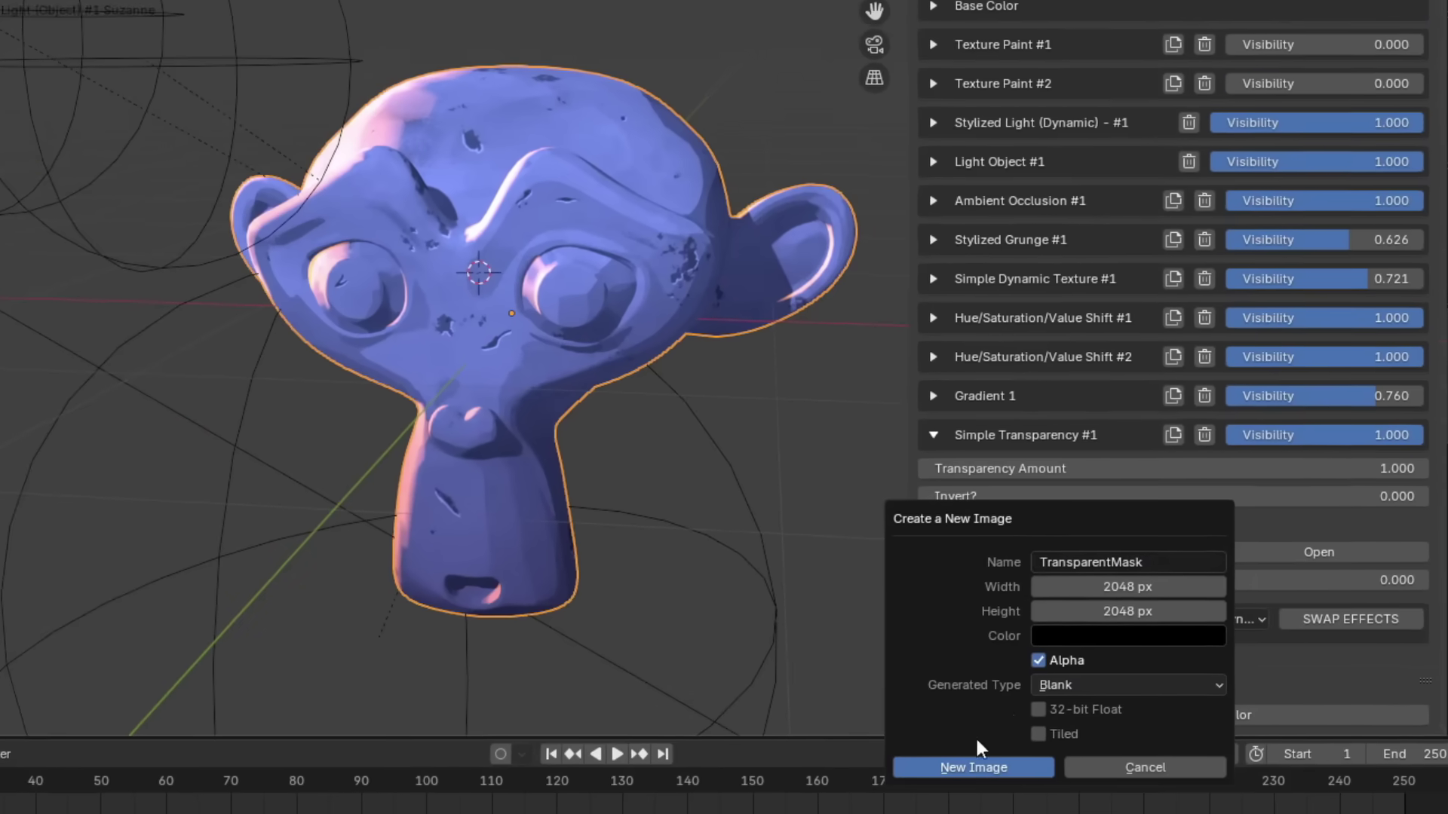
{"action": "left_click", "coordinate": [963, 761]}
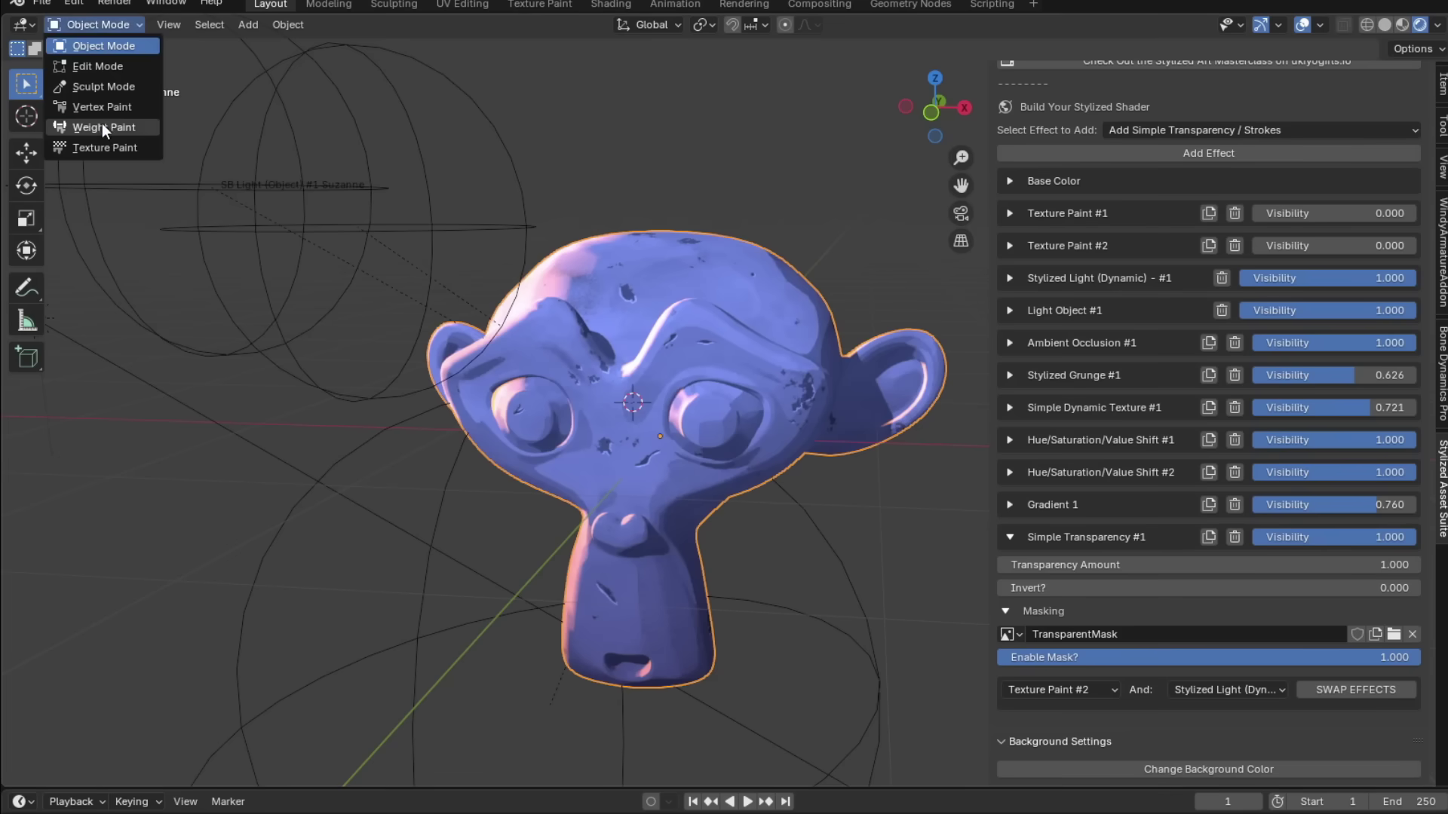
- Enter Texture Paint mode on the TransparentMask image and choose the Pastel brush
{"action": "left_click", "coordinate": [103, 148]}
{"action": "left_click", "coordinate": [702, 24]}
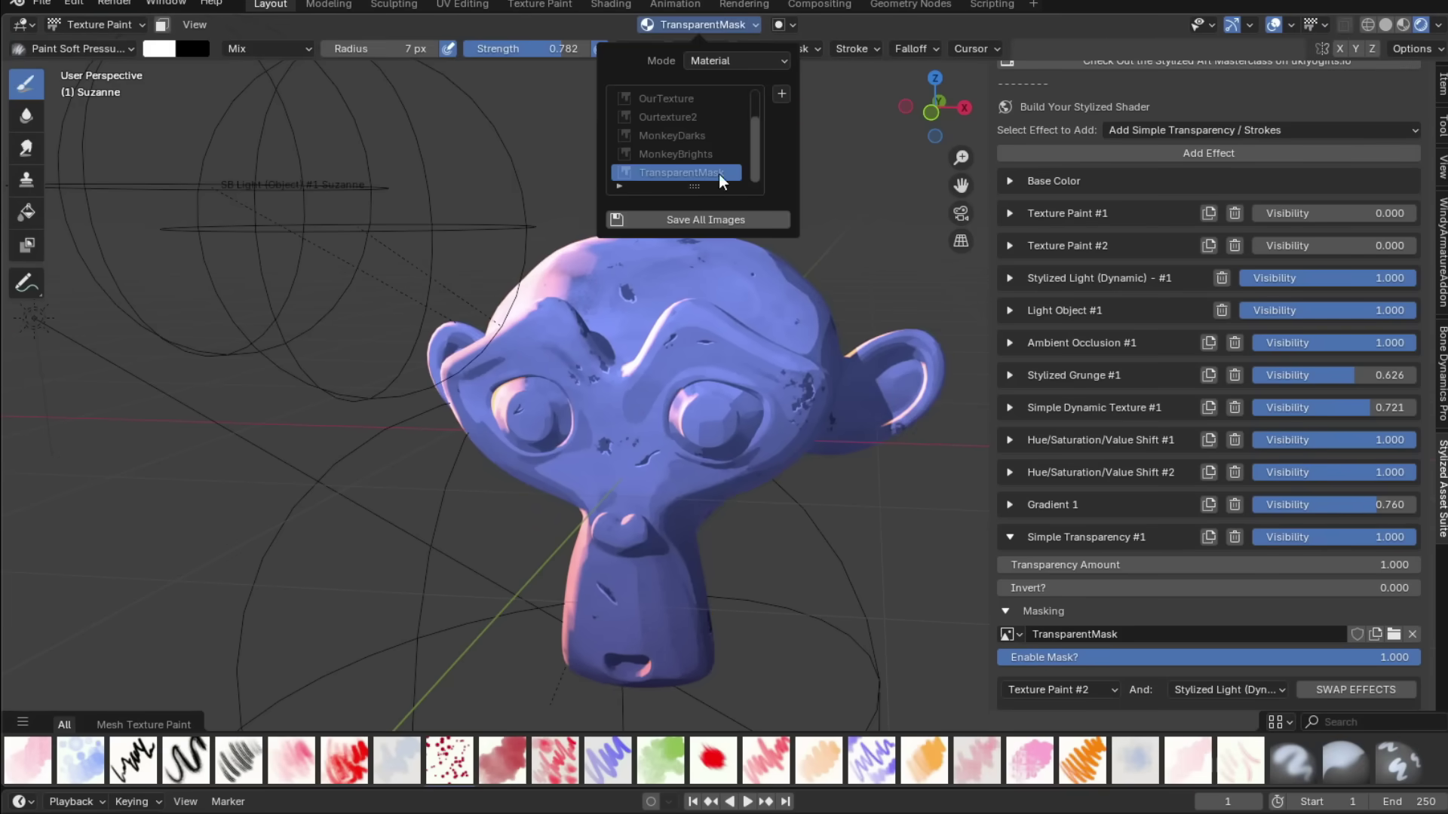
{"action": "left_click", "coordinate": [74, 48]}
{"action": "left_click", "coordinate": [380, 222]}
{"action": "scroll", "coordinate": [683, 386], "scroll_direction": "up", "scroll_amount": 1}
- Set the Pastel brush's radius to 39 px and its strength to 0.897
{"action": "key", "text": "shift+f"}
{"action": "right_click", "coordinate": [717, 424]}
{"action": "key", "text": "f"}
{"action": "left_click", "coordinate": [759, 435]}
{"action": "key", "text": "shift+f"}
{"action": "left_click", "coordinate": [809, 429]}
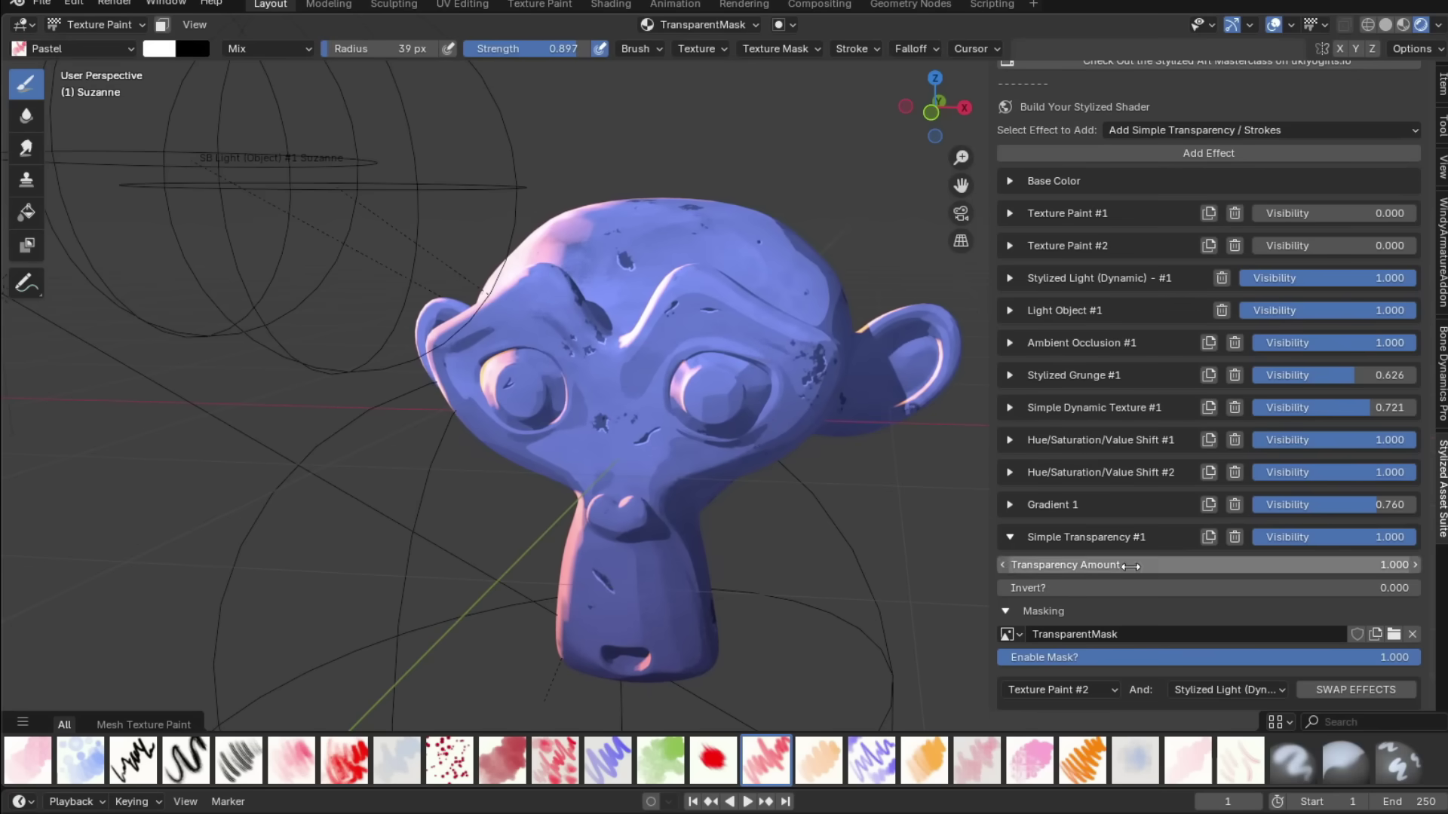
- Set the transparency amount to -0.160 and paint the mask beside the monkey's eye with a 57 px brush
{"action": "left_click_drag", "start_coordinate": [1208, 565], "coordinate": [1145, 565]}
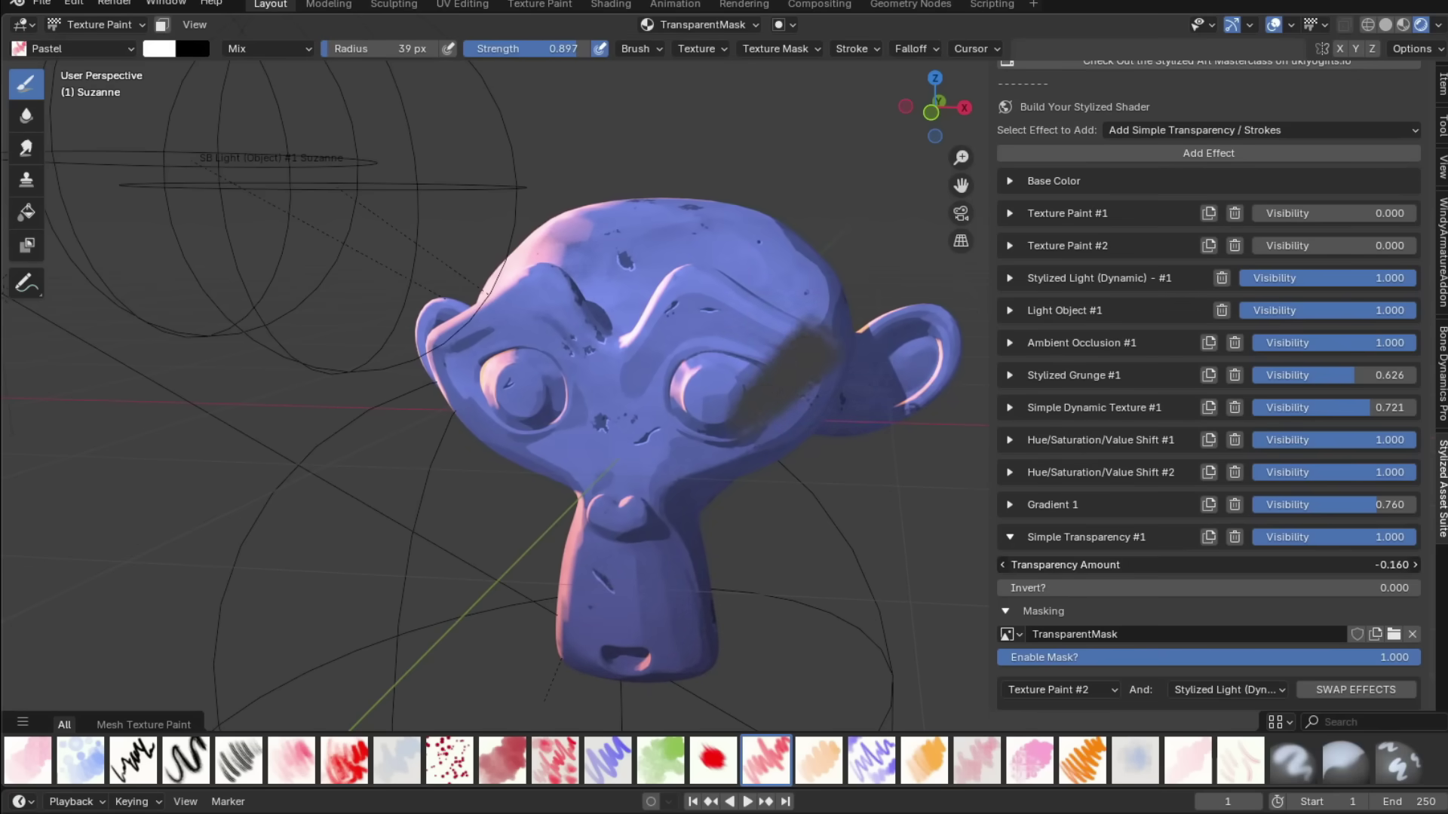
{"action": "key", "text": "f"}
{"action": "left_click", "coordinate": [716, 344]}
{"action": "middle_click_drag", "start_coordinate": [716, 343], "coordinate": [817, 344]}
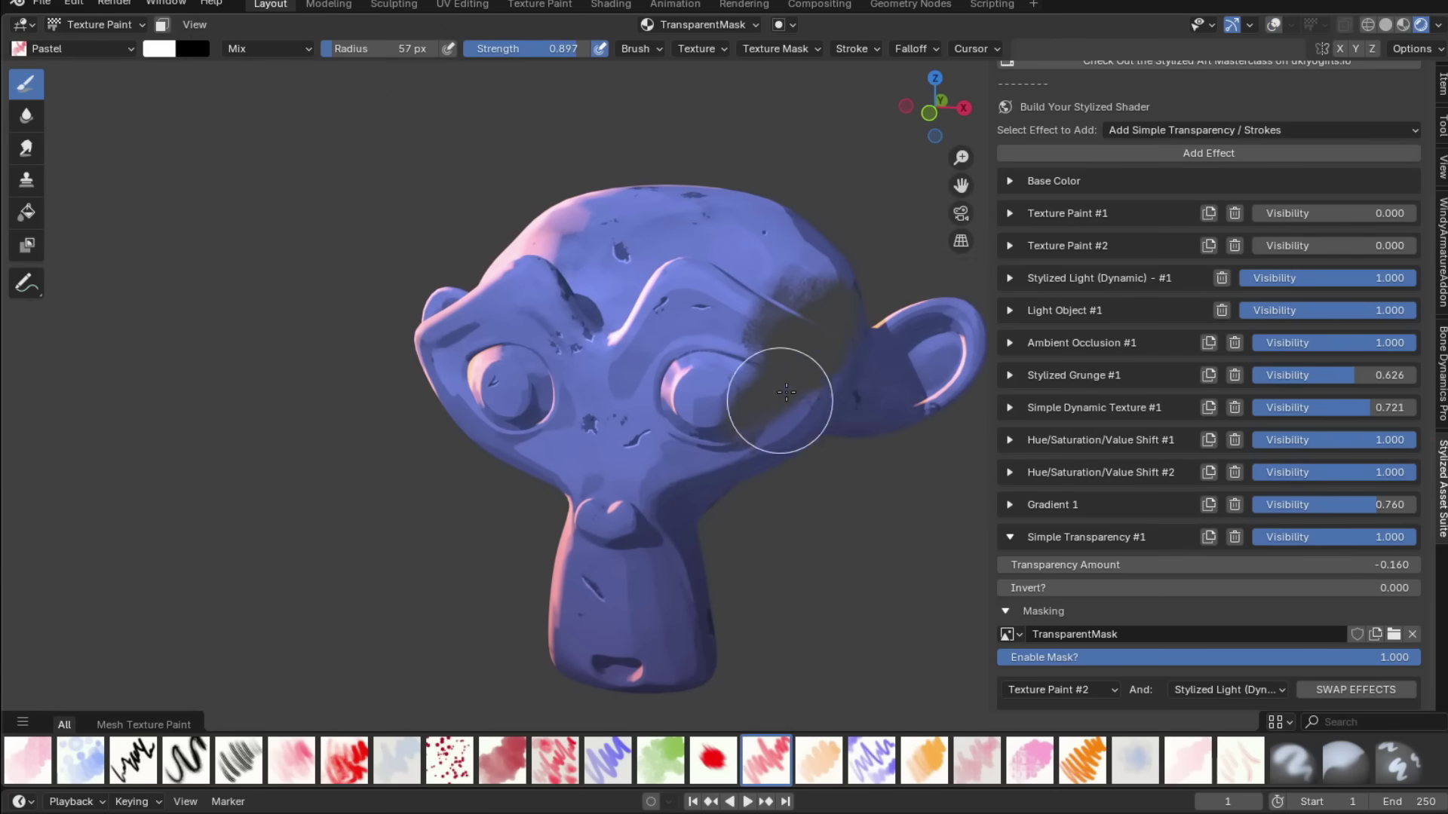
- Add a cube, scale it and move it around the monkey's transparent patch to test the see-through area
{"action": "key", "text": "shift+a"}
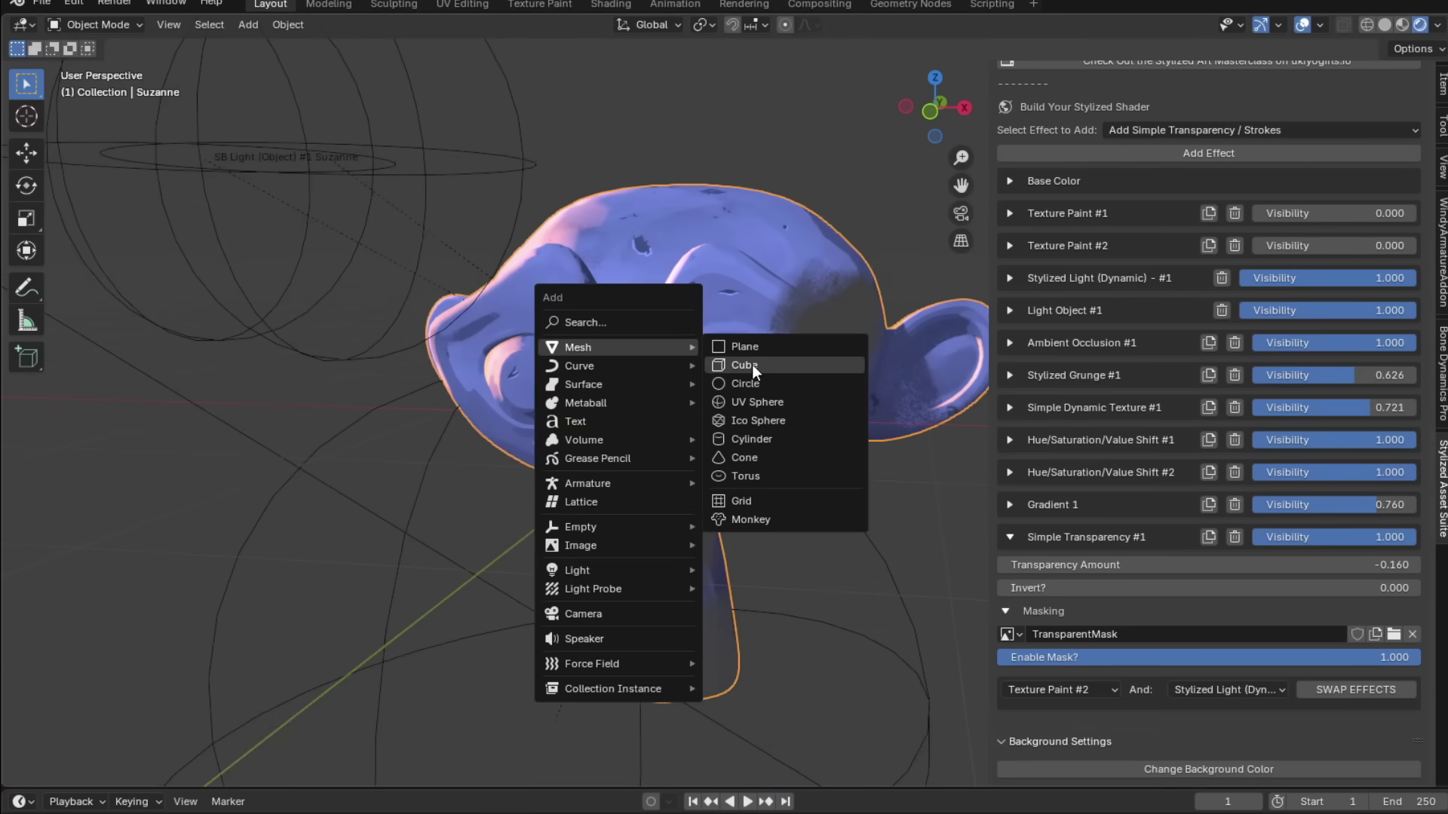
{"action": "left_click", "coordinate": [752, 372]}
{"action": "key", "text": "g"}
{"action": "key", "text": "shift+z"}
{"action": "left_click", "coordinate": [861, 394]}
{"action": "key", "text": "s"}
{"action": "left_click", "coordinate": [780, 383]}
{"action": "key", "text": "g"}
{"action": "left_click", "coordinate": [708, 367]}
{"action": "key", "text": "alt+shift+z"}
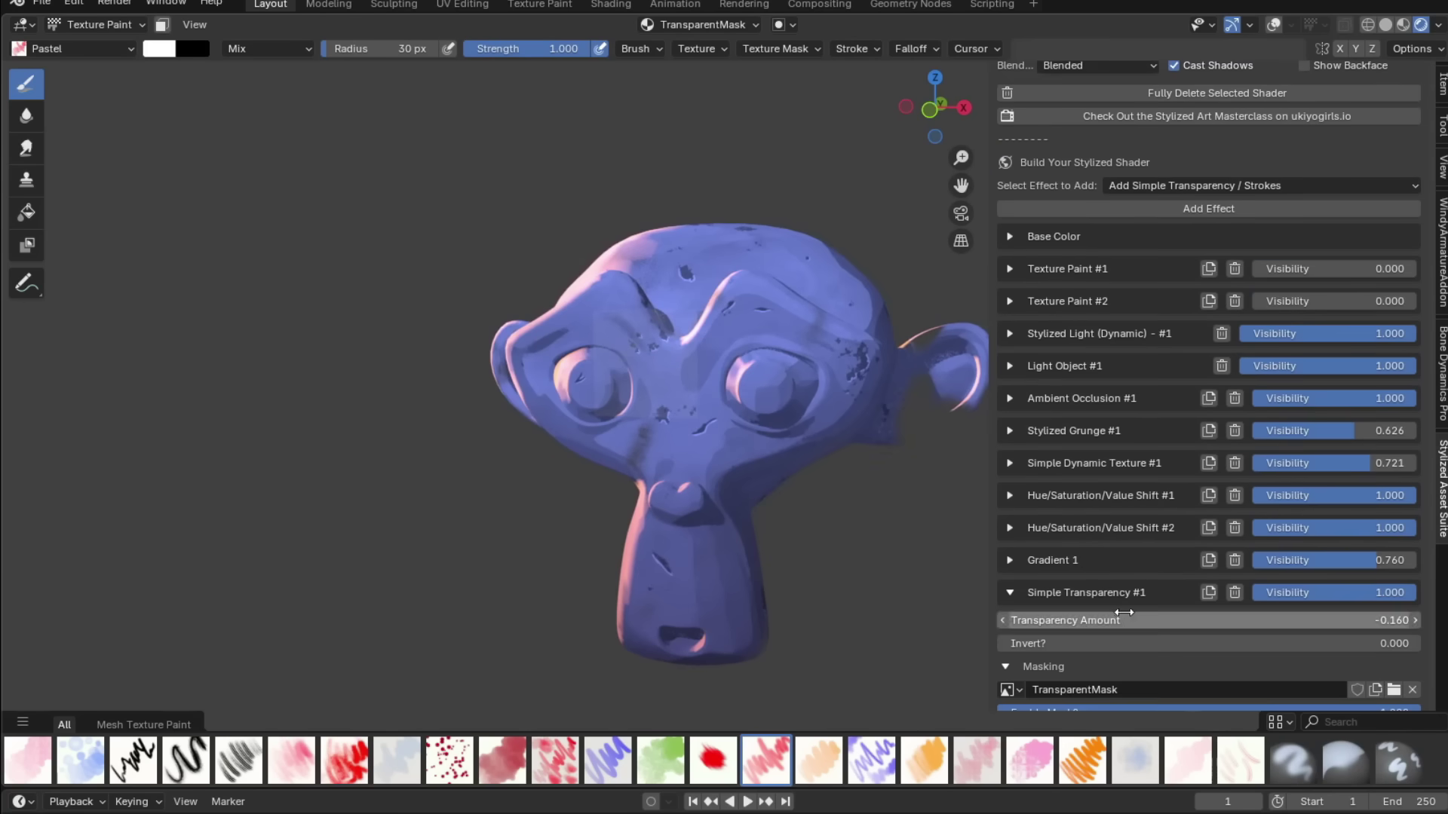
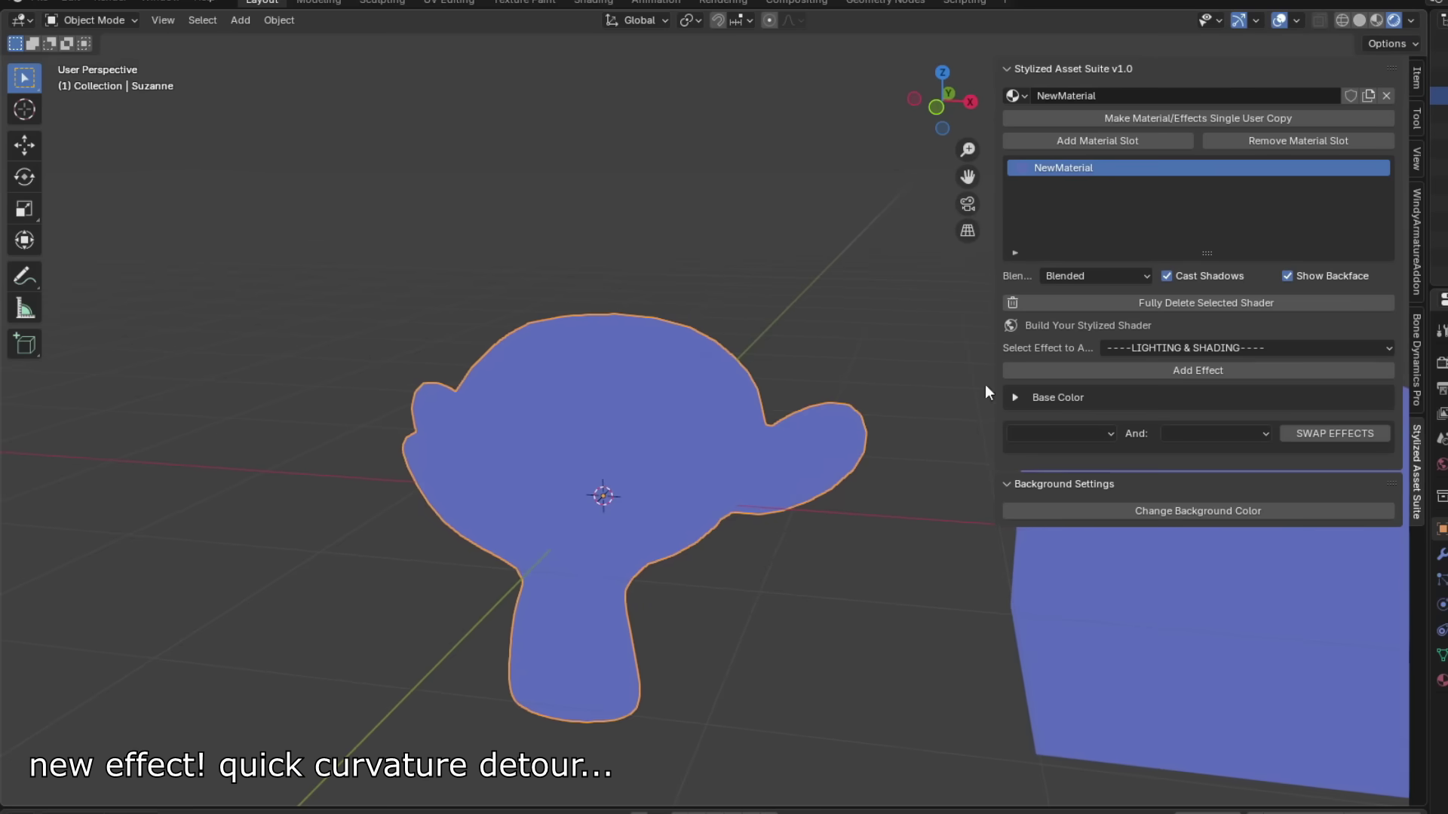
- Add a Curvature effect to the new monkey's shader and calculate it at 2048 resolution with 2 detail levels
{"action": "left_click", "coordinate": [1186, 349]}
{"action": "left_click", "coordinate": [762, 504]}
{"action": "left_click", "coordinate": [1048, 374]}
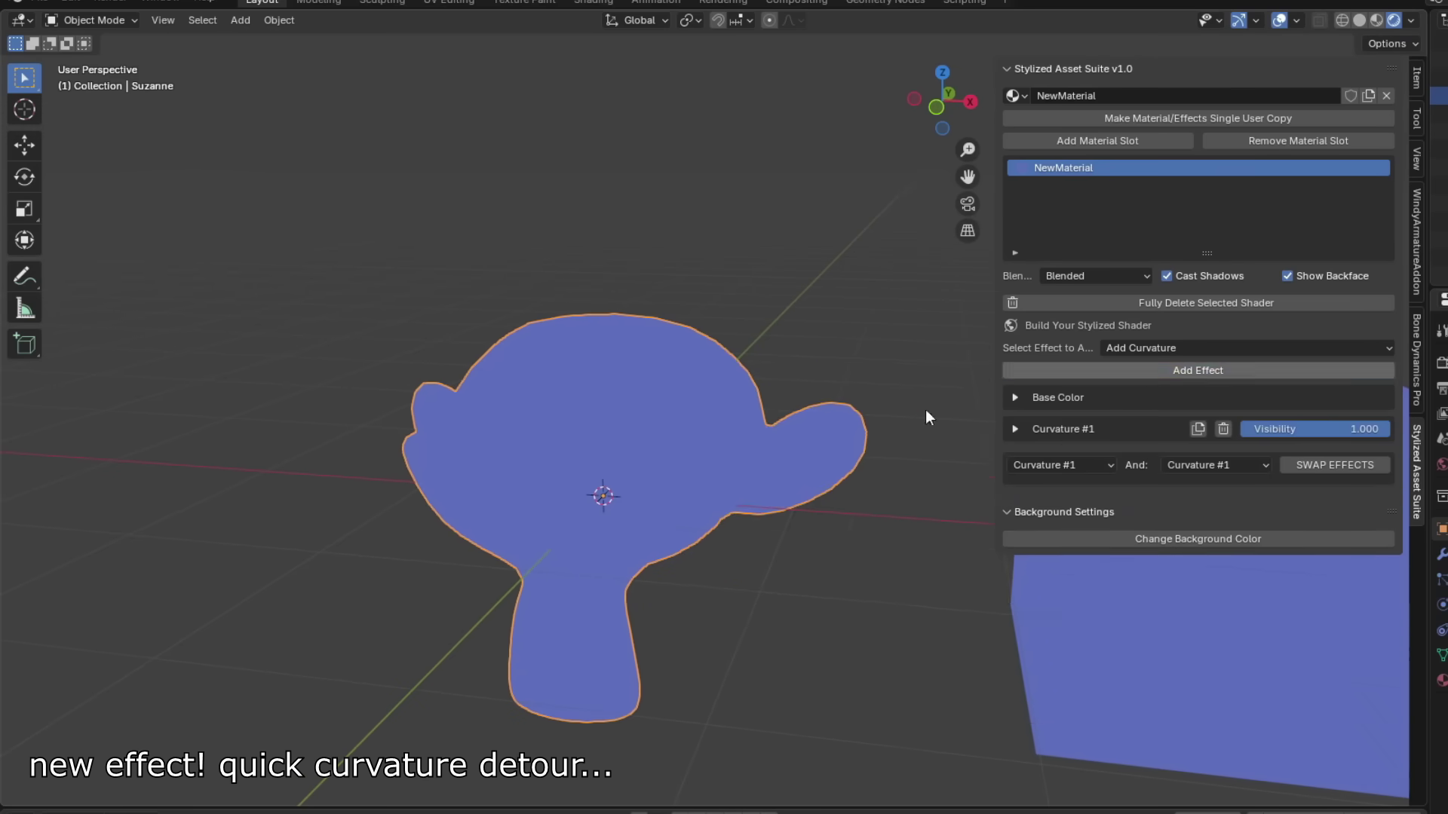
{"action": "middle_click_drag", "start_coordinate": [860, 452], "coordinate": [927, 413], "text": "shift"}
{"action": "left_click", "coordinate": [1015, 429]}
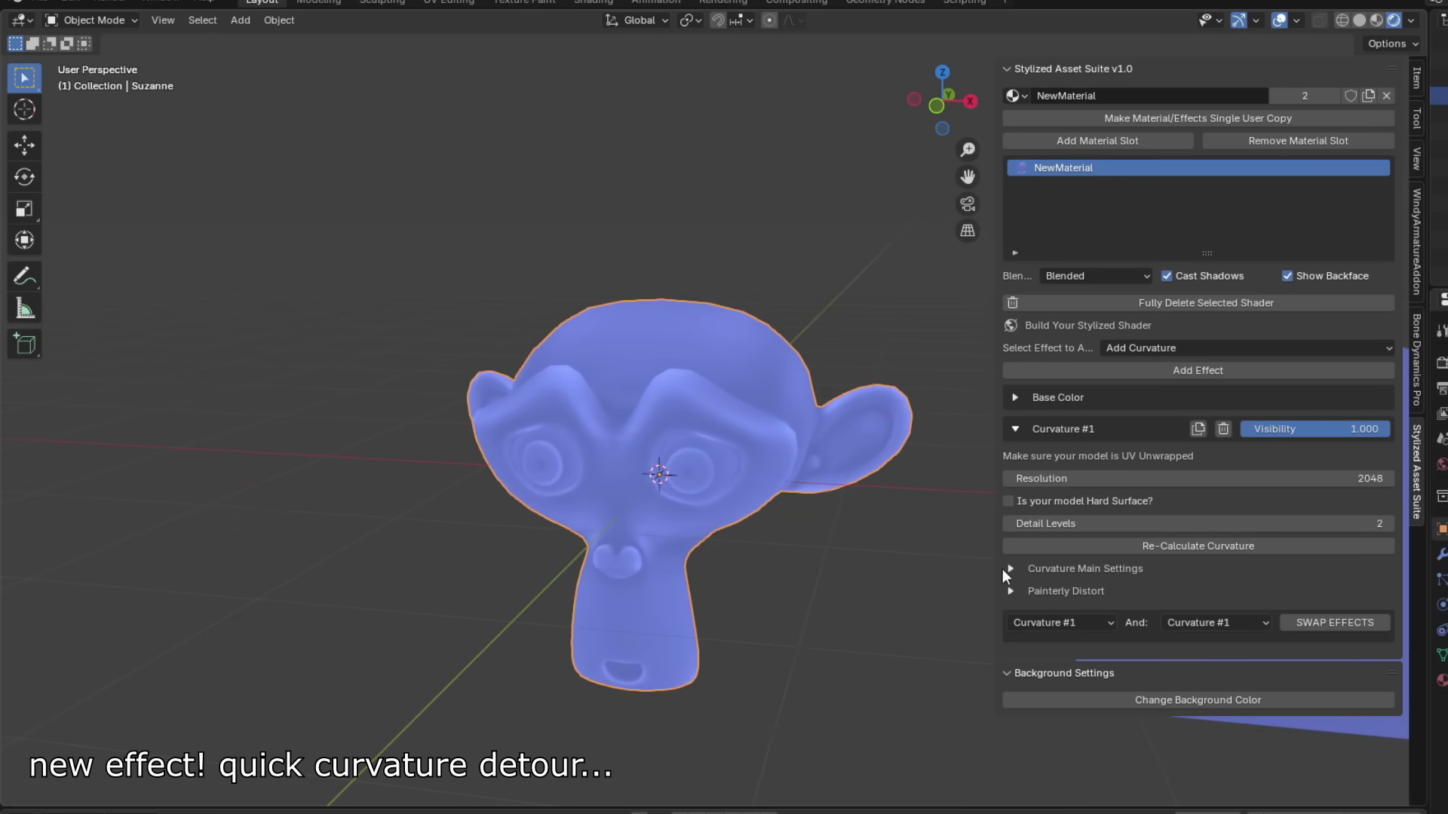
- Adjust the bright value, spreading and sharpness in the monkey's Curvature Main Settings
{"action": "left_click", "coordinate": [1011, 569]}
{"action": "scroll", "coordinate": [1038, 555], "scroll_direction": "down", "scroll_amount": 1}
{"action": "mouse_move", "coordinate": [1033, 567]}
{"action": "left_mouse_down"}
{"action": "mouse_move", "coordinate": [1107, 567]}
{"action": "mouse_move", "coordinate": [1017, 590]}
{"action": "mouse_move", "coordinate": [1015, 609]}
{"action": "left_mouse_up"}
{"action": "mouse_move", "coordinate": [1114, 635]}
{"action": "left_mouse_down"}
{"action": "mouse_move", "coordinate": [1143, 635]}
{"action": "mouse_move", "coordinate": [1108, 635]}
{"action": "left_mouse_up"}
{"action": "mouse_move", "coordinate": [1094, 658]}
{"action": "left_mouse_down"}
{"action": "mouse_move", "coordinate": [1214, 657]}
{"action": "mouse_move", "coordinate": [1093, 657]}
{"action": "left_mouse_up"}
{"action": "left_click", "coordinate": [1010, 545]}
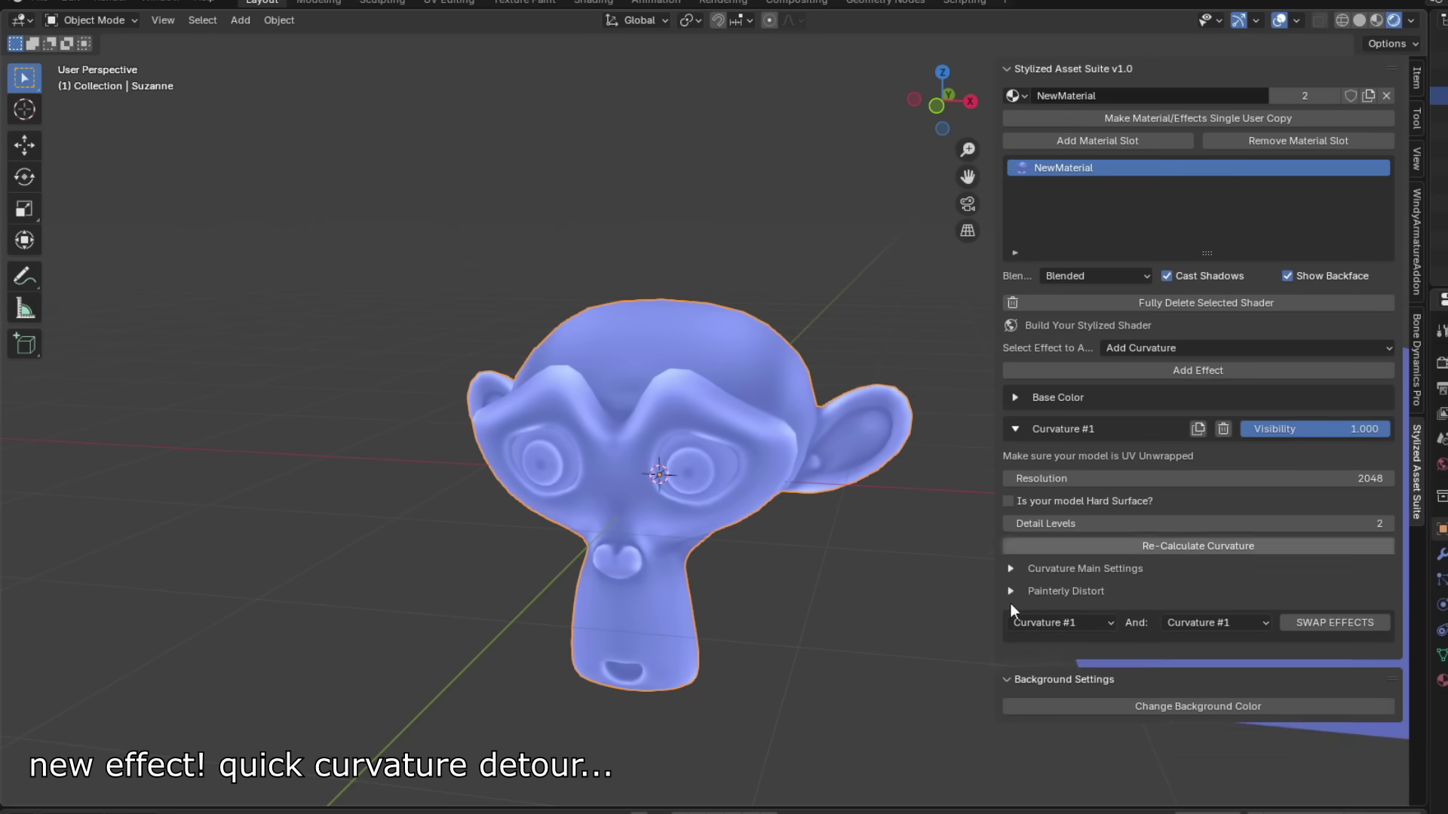
- Enable the curvature's Painterly Distort at 1.000, set Dark Strokes to -0.760 and adjust Bright Strokes
{"action": "left_click", "coordinate": [1017, 590]}
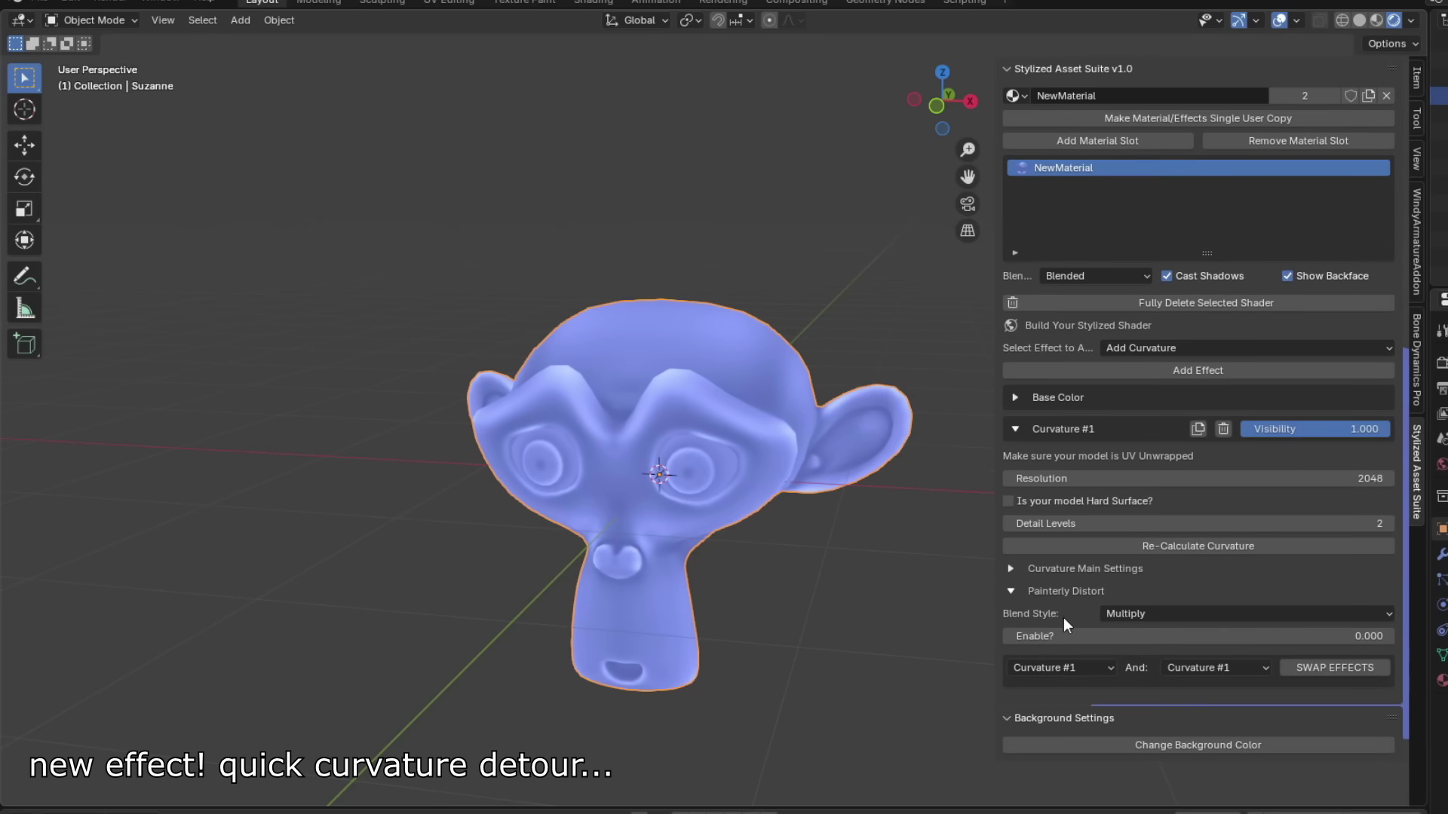
{"action": "left_click_drag", "start_coordinate": [1063, 635], "coordinate": [1147, 636]}
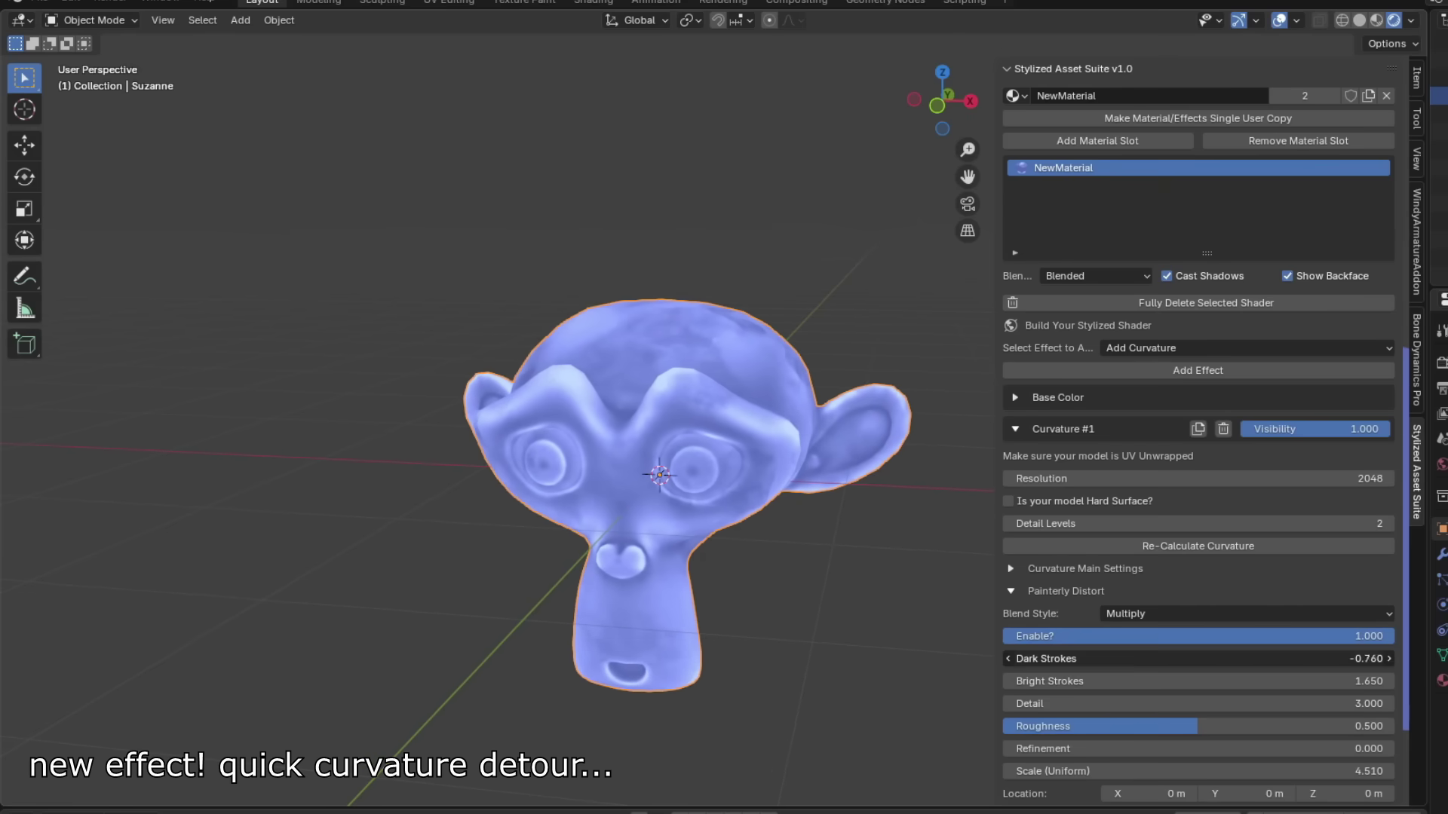
{"action": "left_click_drag", "start_coordinate": [1198, 681], "coordinate": [1143, 681]}
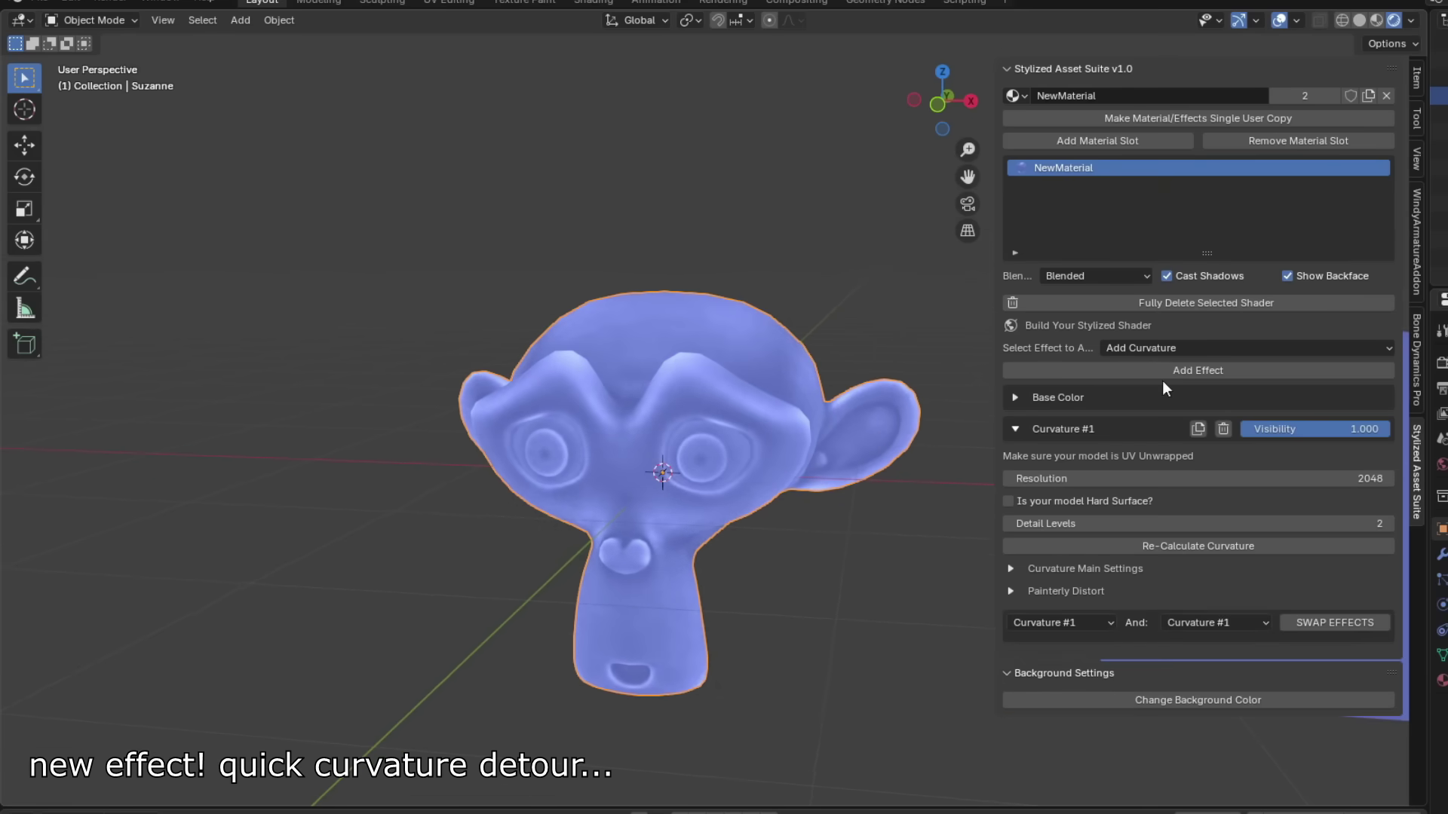
- Add a Stylized Grunge effect above the monkey's curvature and adjust its dark and bright areas
{"action": "left_click", "coordinate": [1176, 349]}
{"action": "left_click", "coordinate": [1029, 567]}
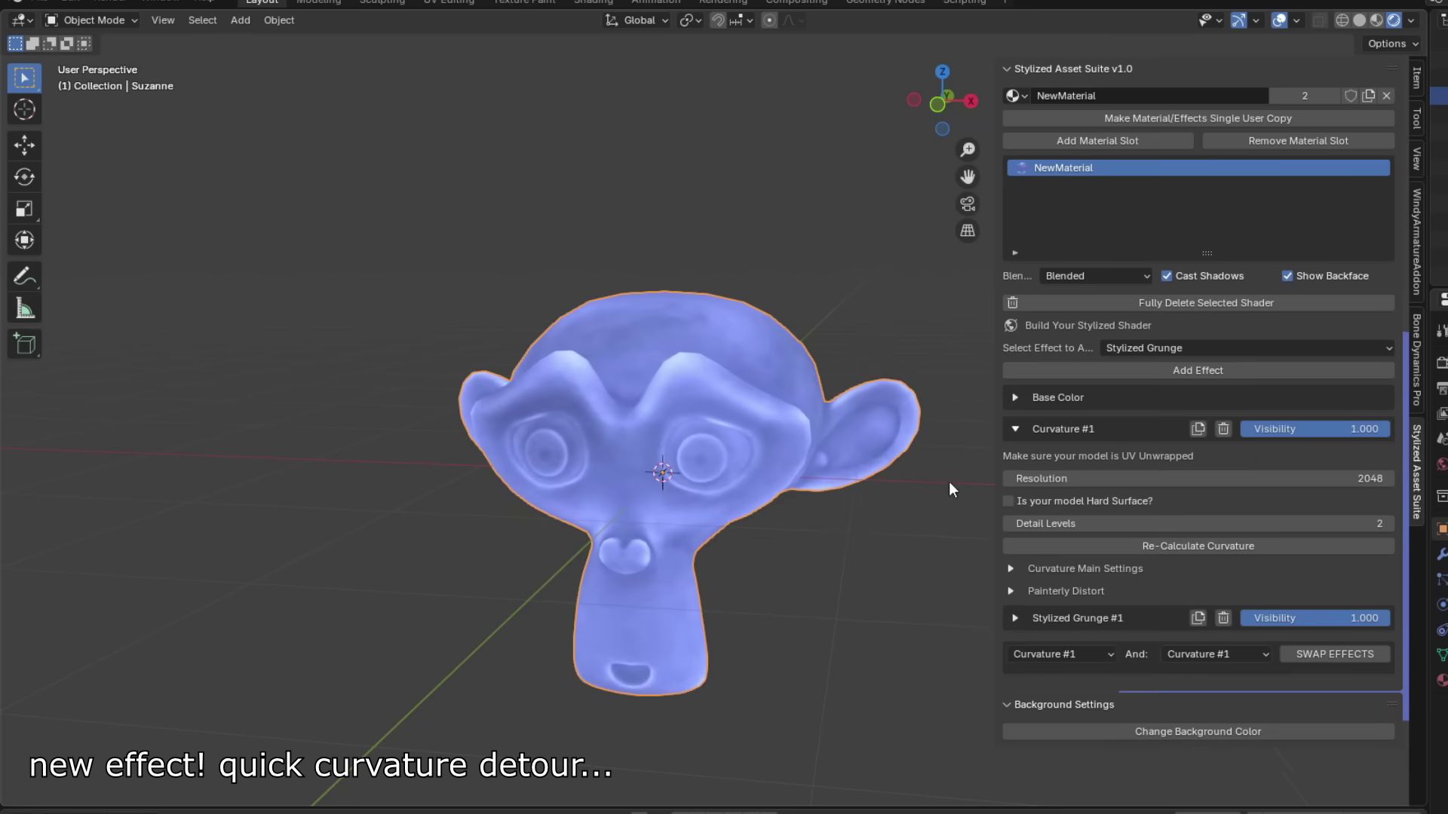
{"action": "left_click", "coordinate": [1016, 619]}
{"action": "scroll", "coordinate": [1016, 618], "scroll_direction": "down", "scroll_amount": 1}
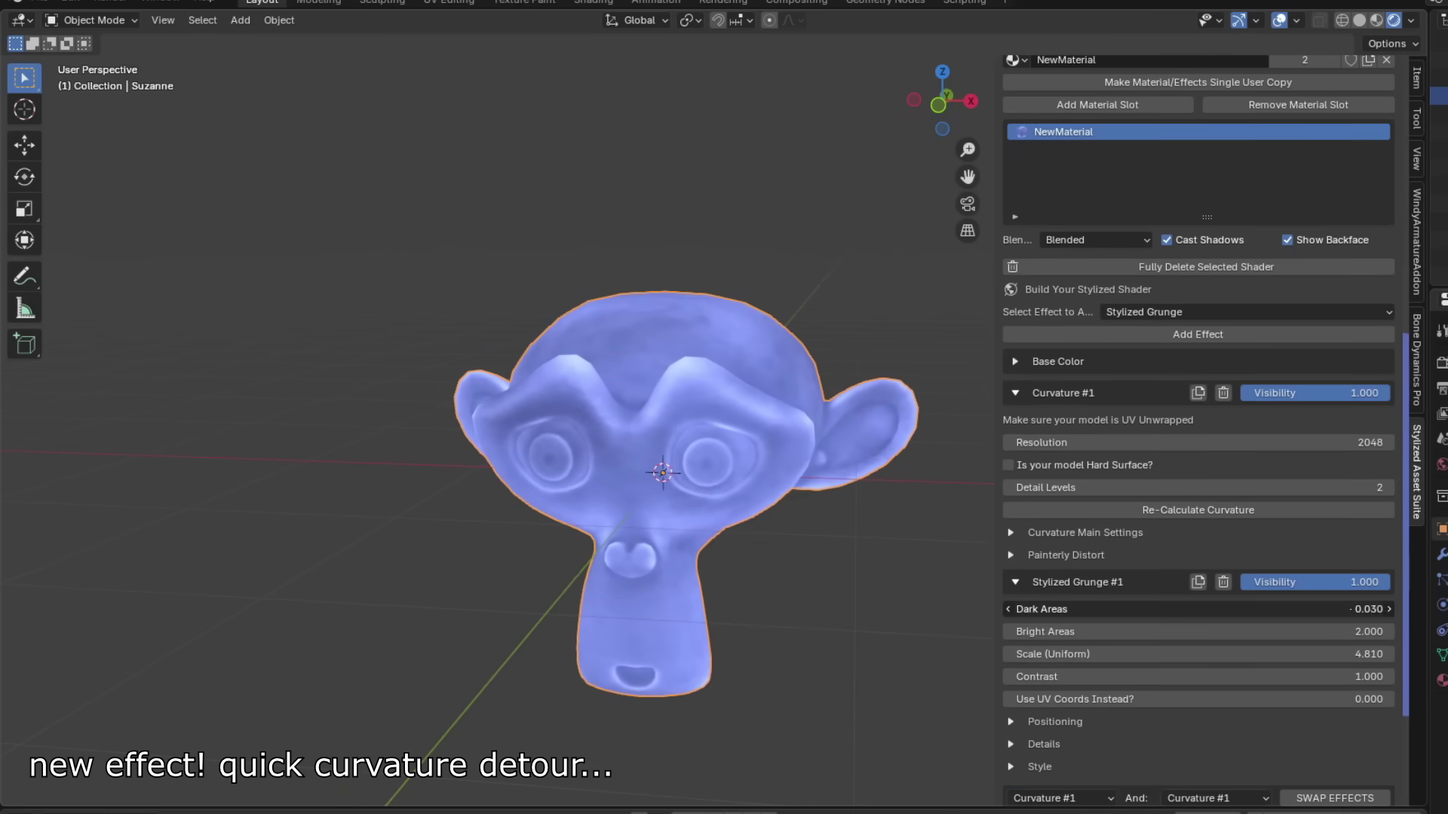
{"action": "left_click_drag", "start_coordinate": [1074, 631], "coordinate": [1091, 631]}
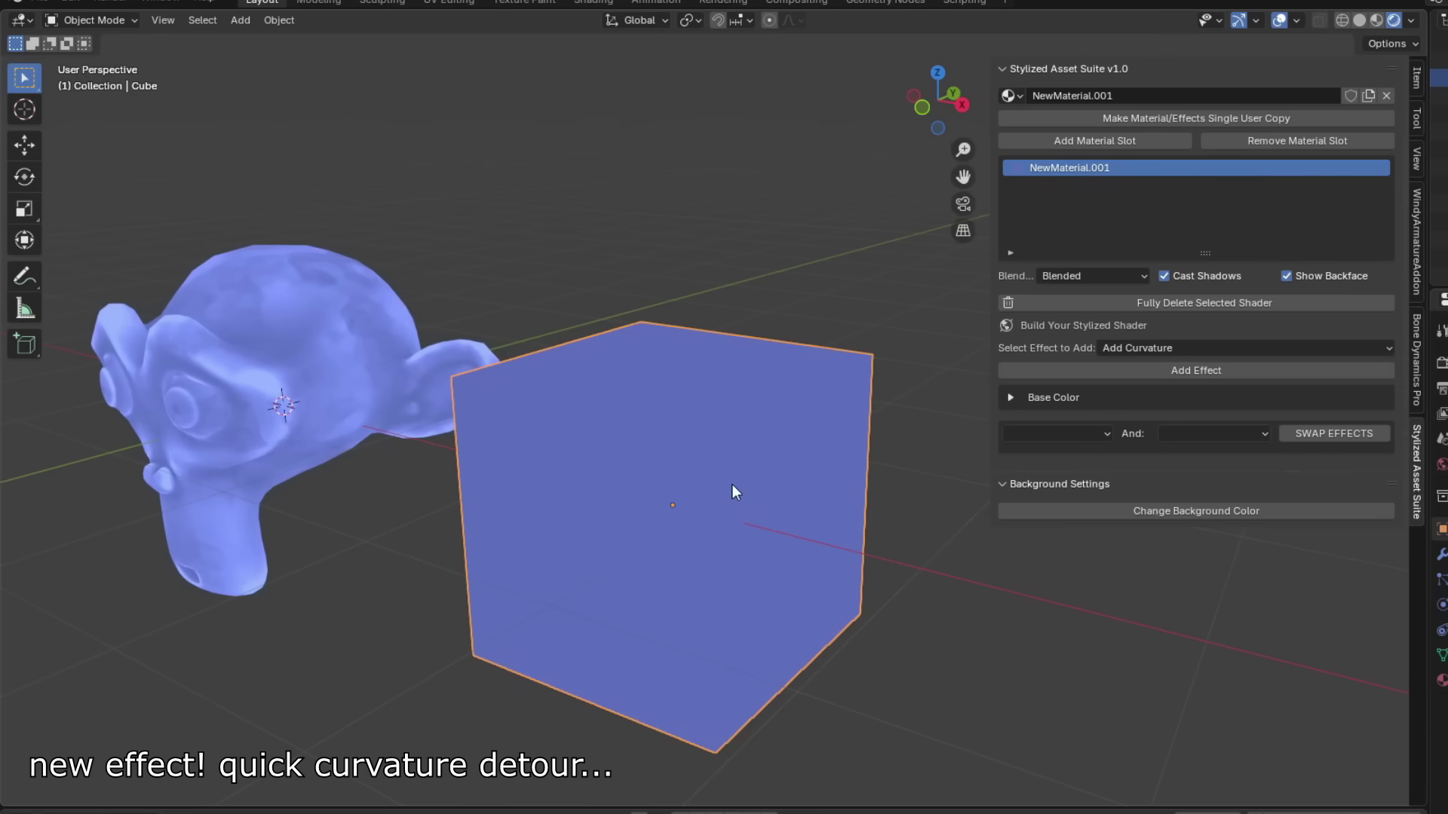
- Add a Curvature effect to the cube's shader with the hard surface option enabled
{"action": "key", "text": "Tab"}
{"action": "key", "text": "Tab"}
{"action": "left_click", "coordinate": [1222, 371]}
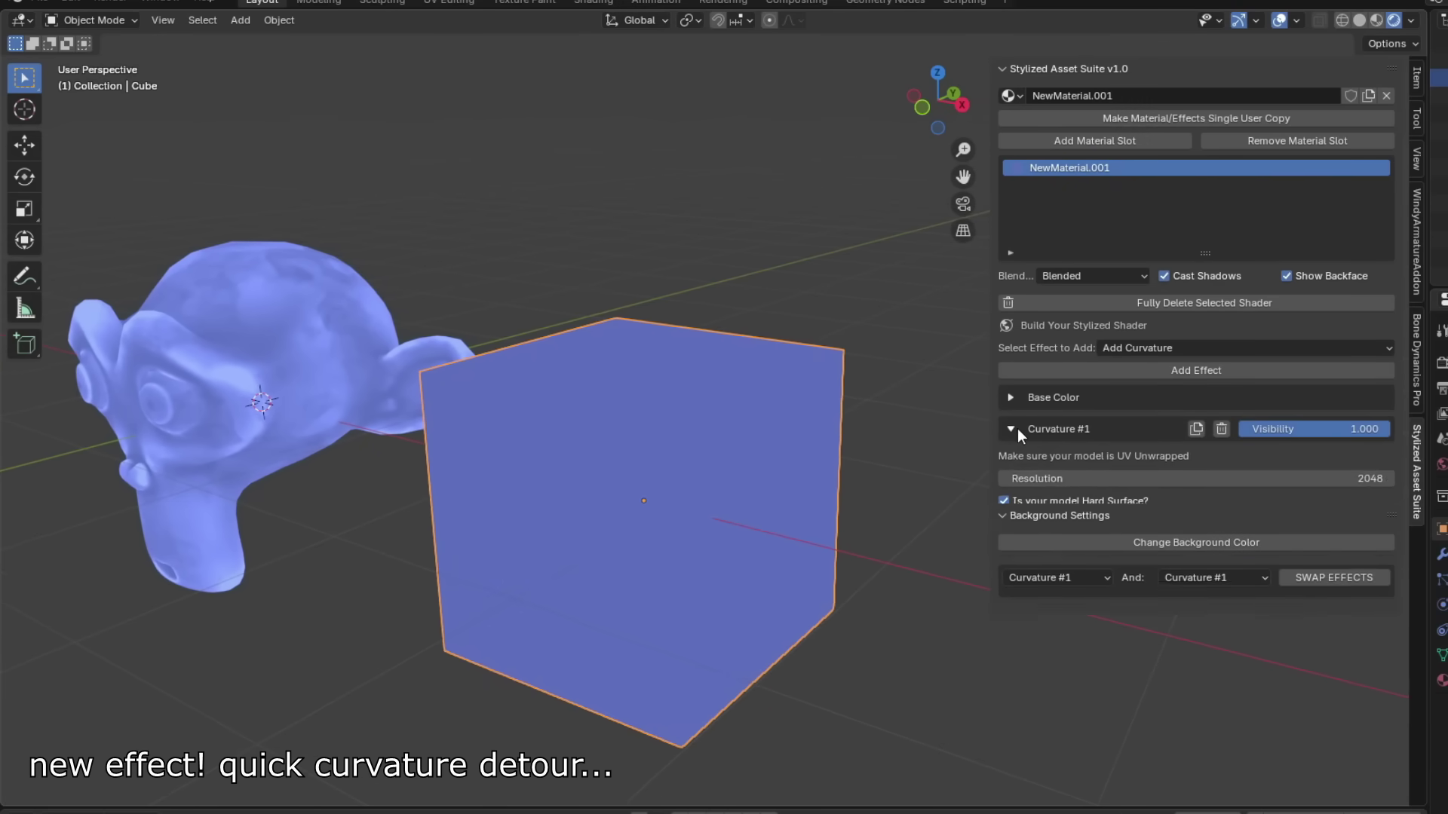
{"action": "left_click", "coordinate": [1018, 430]}
{"action": "left_click", "coordinate": [1059, 502]}
{"action": "left_click", "coordinate": [1056, 502]}
- Check the cube's geometry in Edit Mode and calculate its hard-surface curvature with 2 detail levels
{"action": "key", "text": "Tab"}
{"action": "middle_click_drag", "start_coordinate": [689, 418], "coordinate": [725, 476]}
{"action": "middle_click_drag", "start_coordinate": [618, 447], "coordinate": [734, 384]}
{"action": "key", "text": "Tab"}
{"action": "key", "text": "Tab"}
{"action": "key", "text": "Tab"}
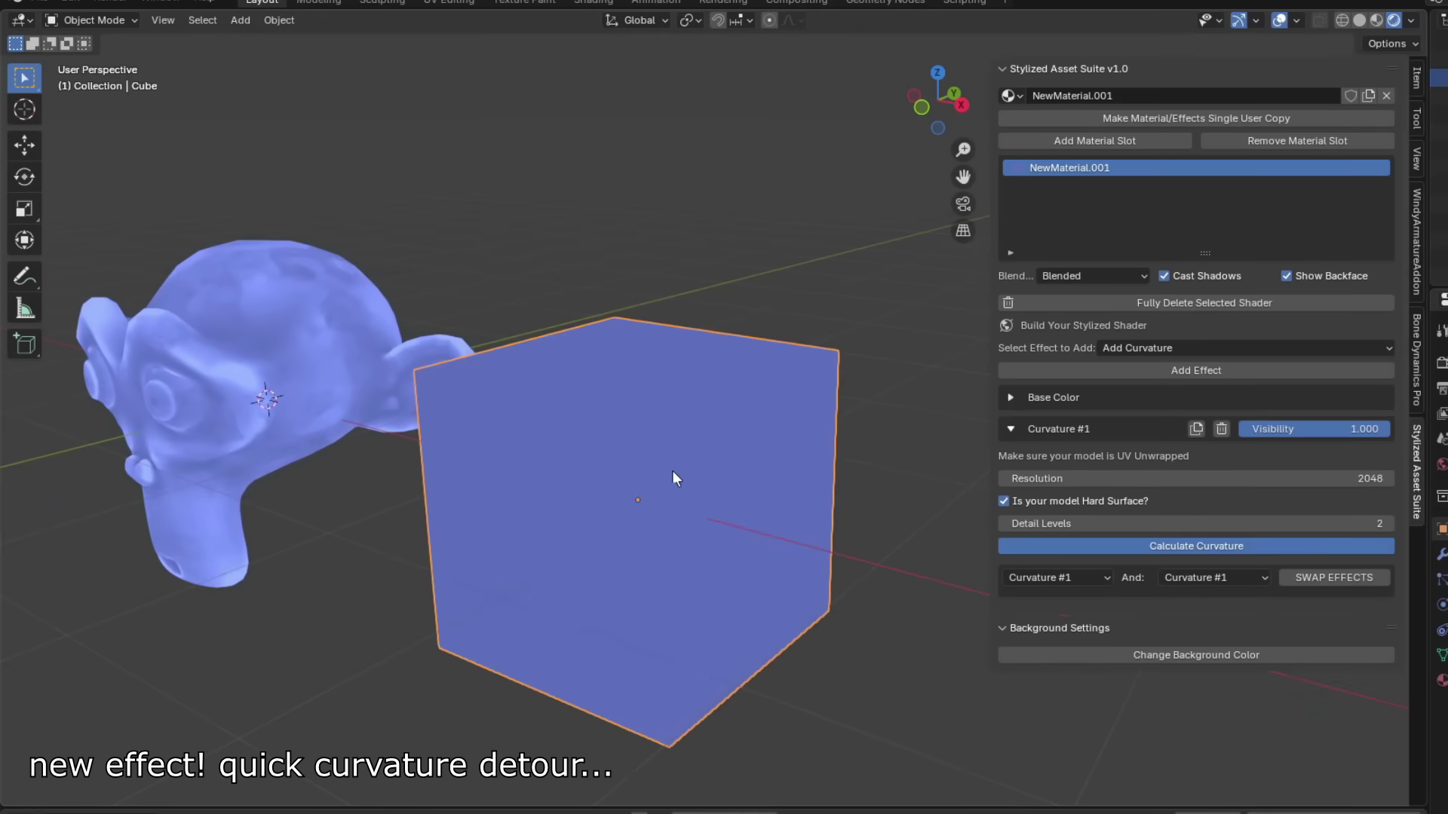
{"action": "middle_click_drag", "start_coordinate": [682, 453], "coordinate": [823, 437]}
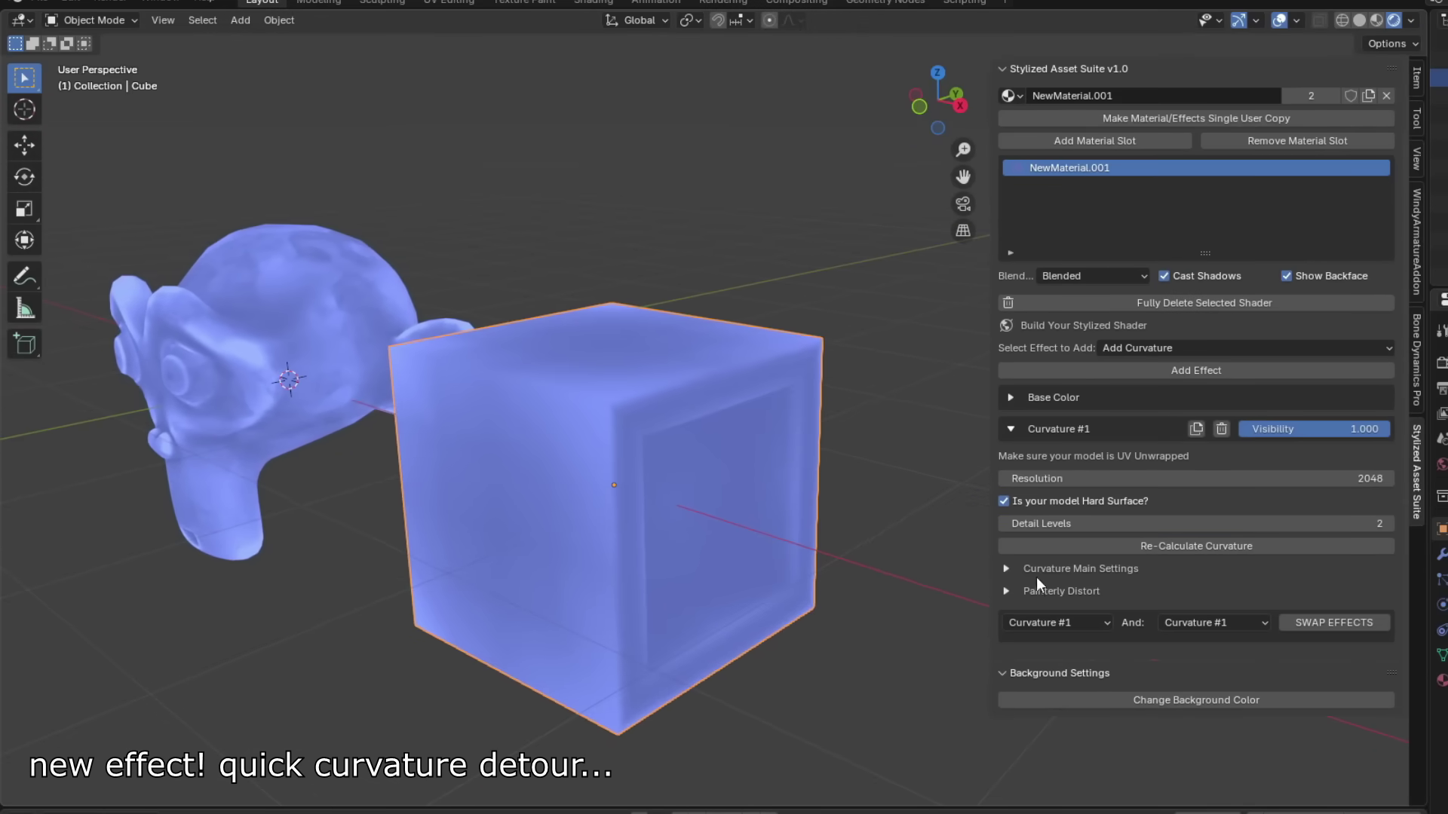
- Set the cube's bright curvature value to 3.150 and enter Texture Paint mode on the Cube.001 - Curvature image
{"action": "left_click", "coordinate": [1006, 568]}
{"action": "left_click_drag", "start_coordinate": [1056, 591], "coordinate": [1086, 591]}
{"action": "left_click", "coordinate": [104, 23]}
{"action": "left_click", "coordinate": [100, 141]}
{"action": "left_click", "coordinate": [692, 20]}
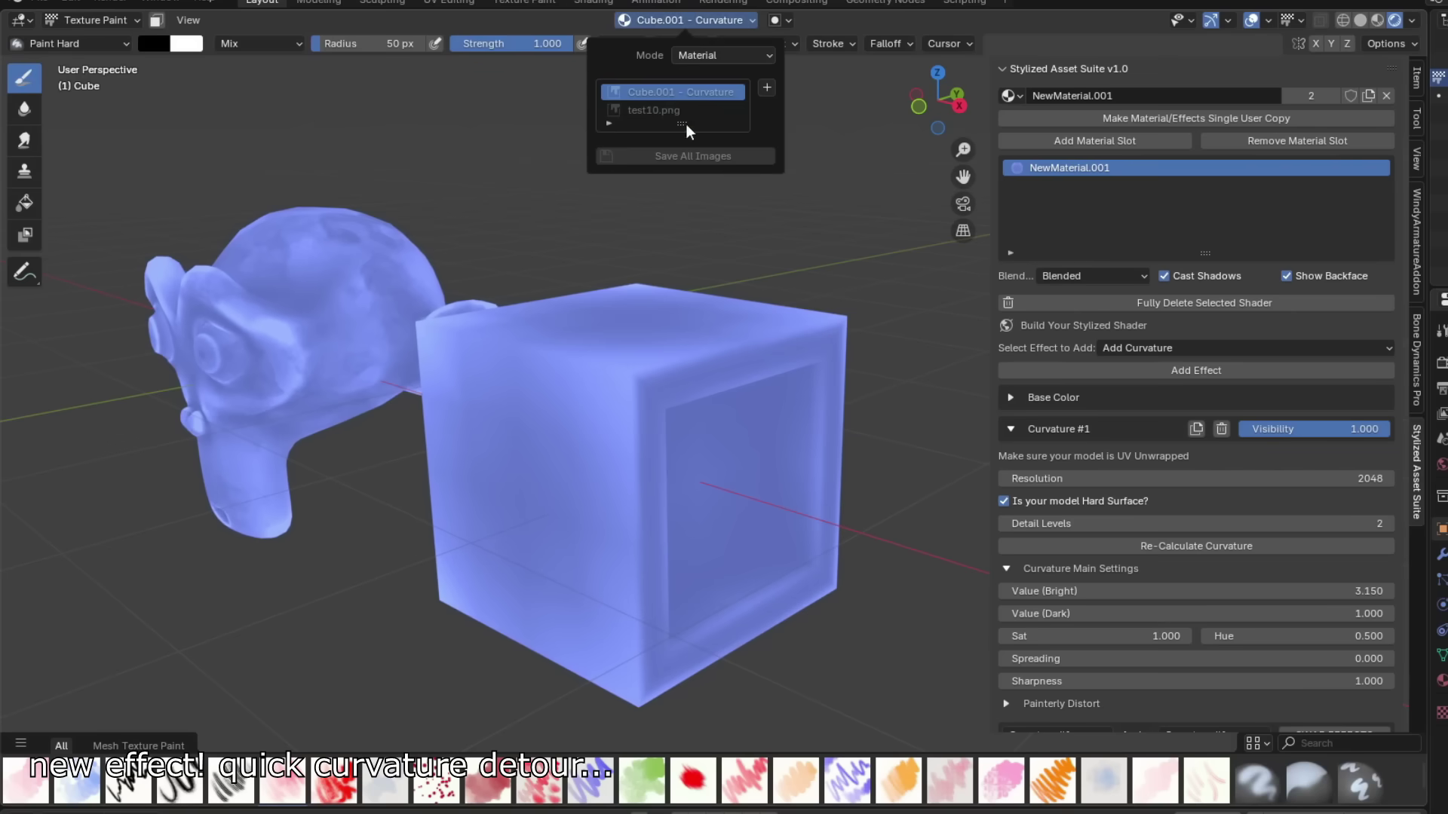
{"action": "middle_click_drag", "start_coordinate": [669, 395], "coordinate": [239, 137]}
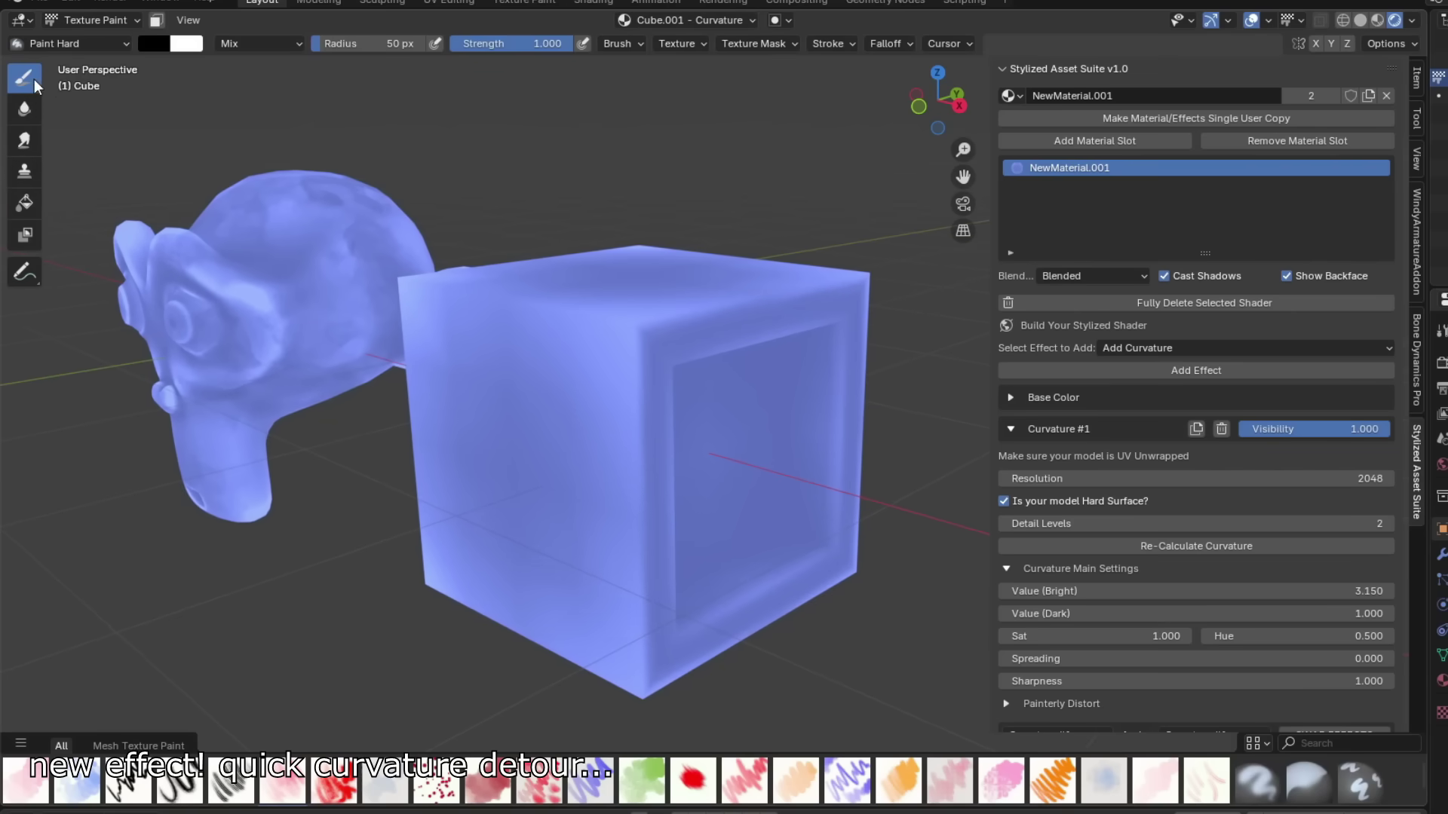
- Choose the Pastel brush with white as the primary and black as the secondary colour
{"action": "left_click", "coordinate": [128, 44]}
{"action": "left_click", "coordinate": [321, 217]}
{"action": "mouse_move", "coordinate": [338, 226]}
{"action": "middle_mouse_down"}
{"action": "mouse_move", "coordinate": [362, 265]}
{"action": "mouse_move", "coordinate": [636, 397]}
{"action": "middle_mouse_up"}
{"action": "scroll", "coordinate": [637, 397], "scroll_direction": "up", "scroll_amount": 2}
{"action": "left_click", "coordinate": [154, 43]}
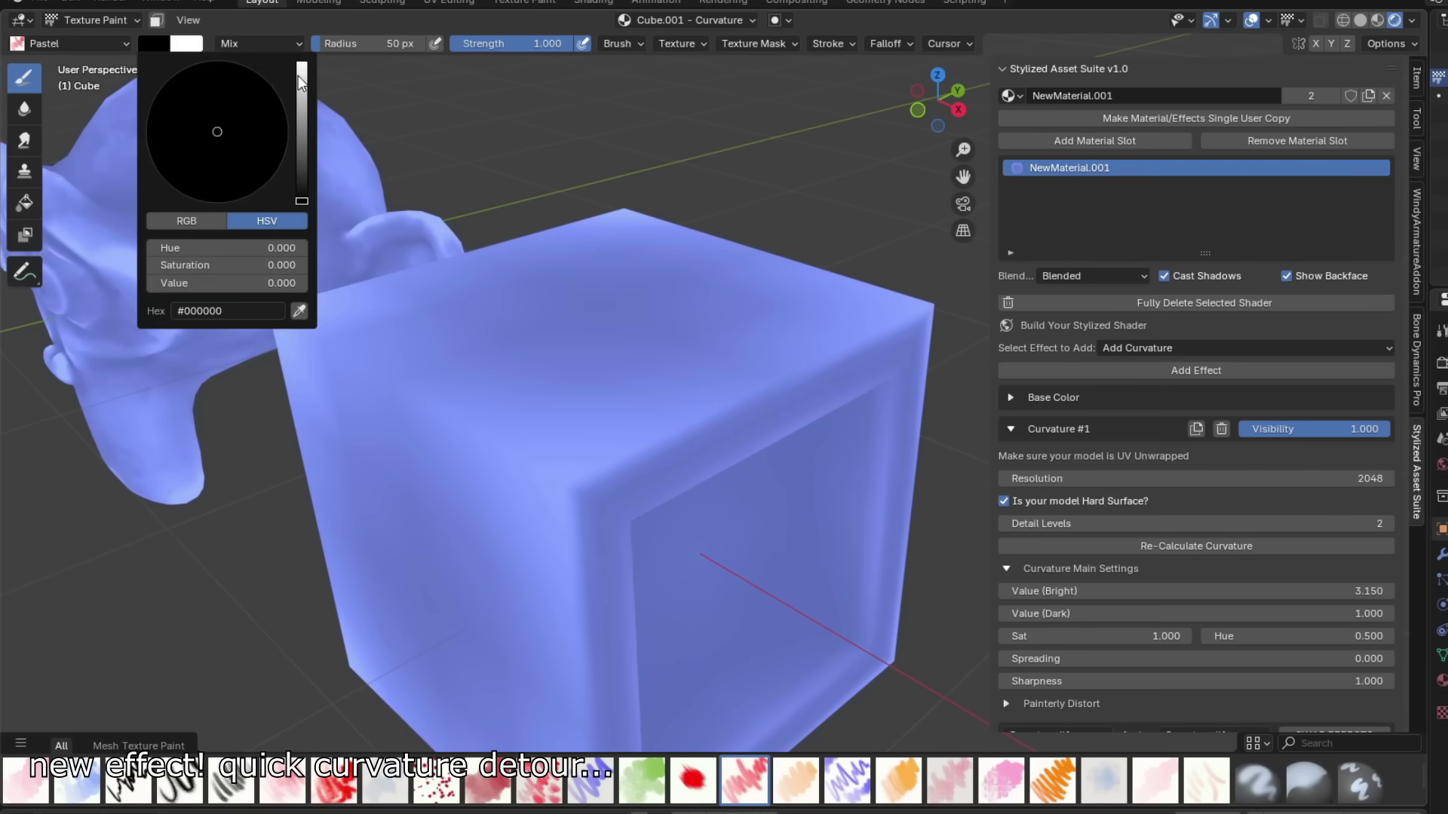
{"action": "left_click", "coordinate": [300, 75]}
{"action": "left_click", "coordinate": [198, 44]}
{"action": "left_click", "coordinate": [334, 201]}
{"action": "middle_click_drag", "start_coordinate": [528, 249], "coordinate": [730, 378]}
- Set the brush to 0.242 strength and 37 px radius and paint light and dark strokes along the cube's edges
{"action": "key", "text": "shift+f"}
{"action": "left_click", "coordinate": [545, 488]}
{"action": "key", "text": "f"}
{"action": "left_click", "coordinate": [600, 491]}
{"action": "left_click_drag", "start_coordinate": [611, 524], "coordinate": [703, 531]}
{"action": "middle_click_drag", "start_coordinate": [686, 484], "coordinate": [673, 232]}
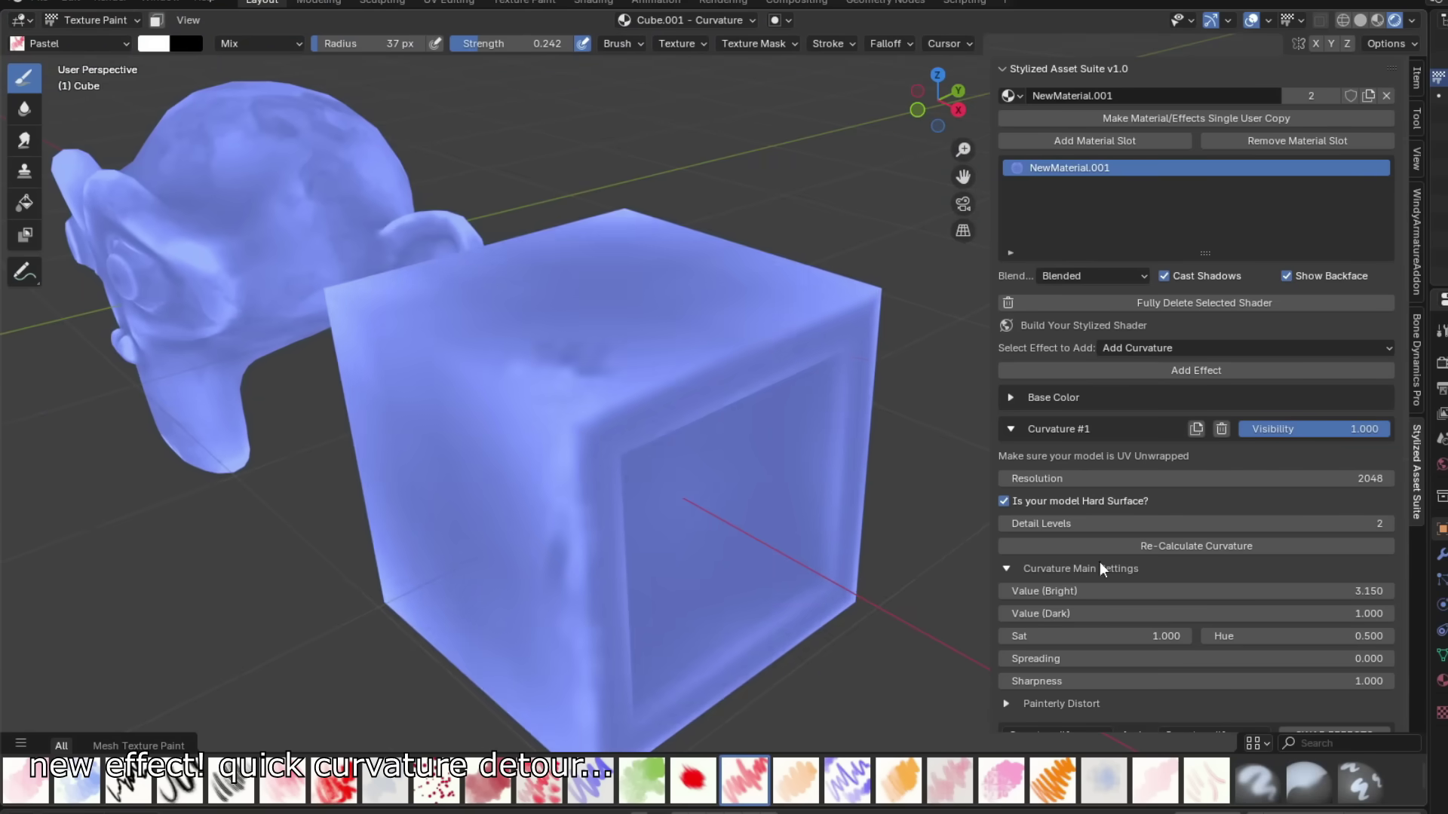
- Try a higher bright value on the cube's curvature and undo the change
{"action": "left_click_drag", "start_coordinate": [1191, 591], "coordinate": [1297, 590]}
{"action": "key", "text": "ctrl+z"}
{"action": "scroll", "coordinate": [717, 423], "scroll_direction": "up", "scroll_amount": 6}
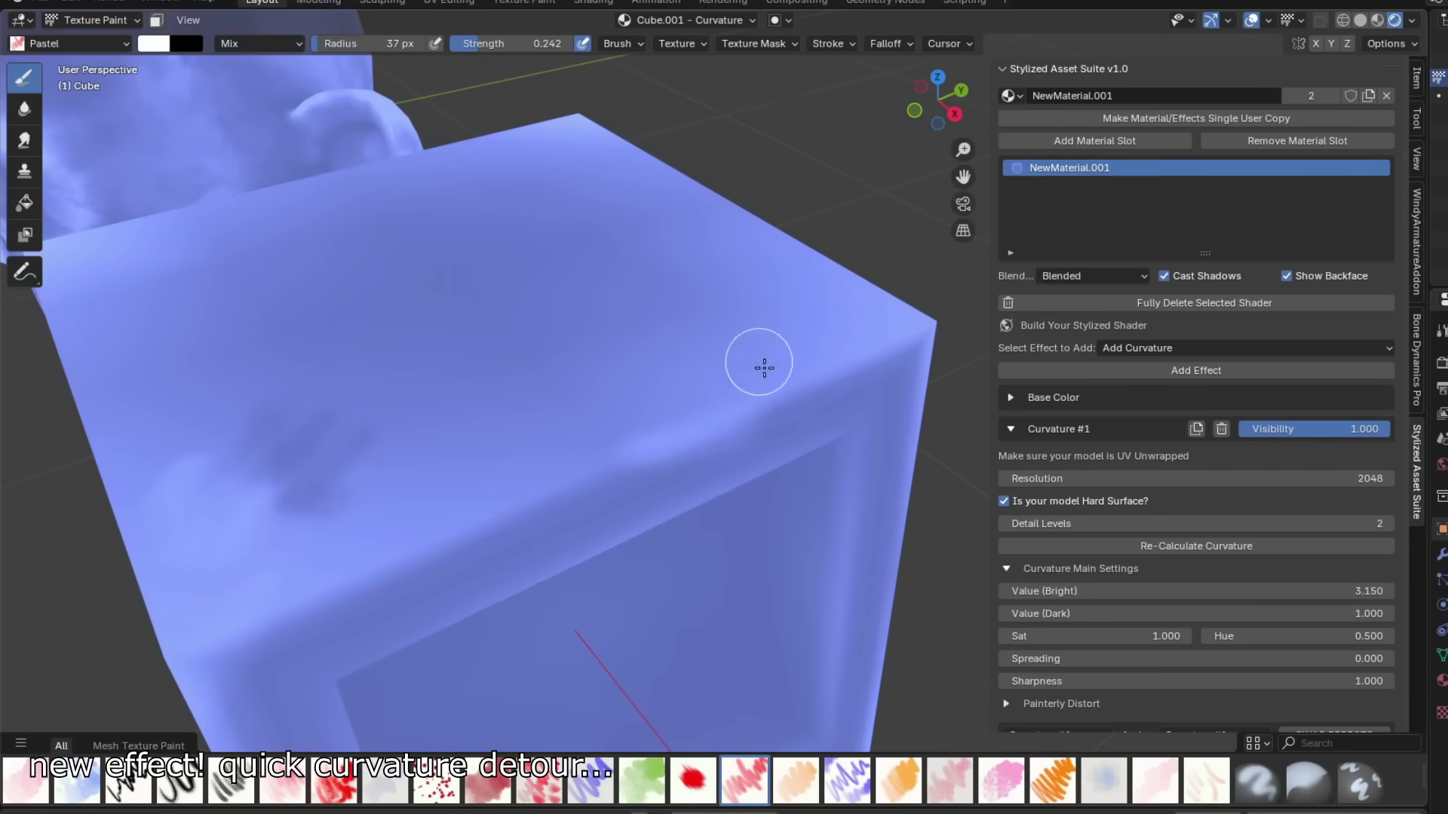
- Smear the cube's painted curvature with the Painterly Smudge brush at 33 px radius and full strength
{"action": "key", "text": "shift+space"}
{"action": "left_click", "coordinate": [307, 242]}
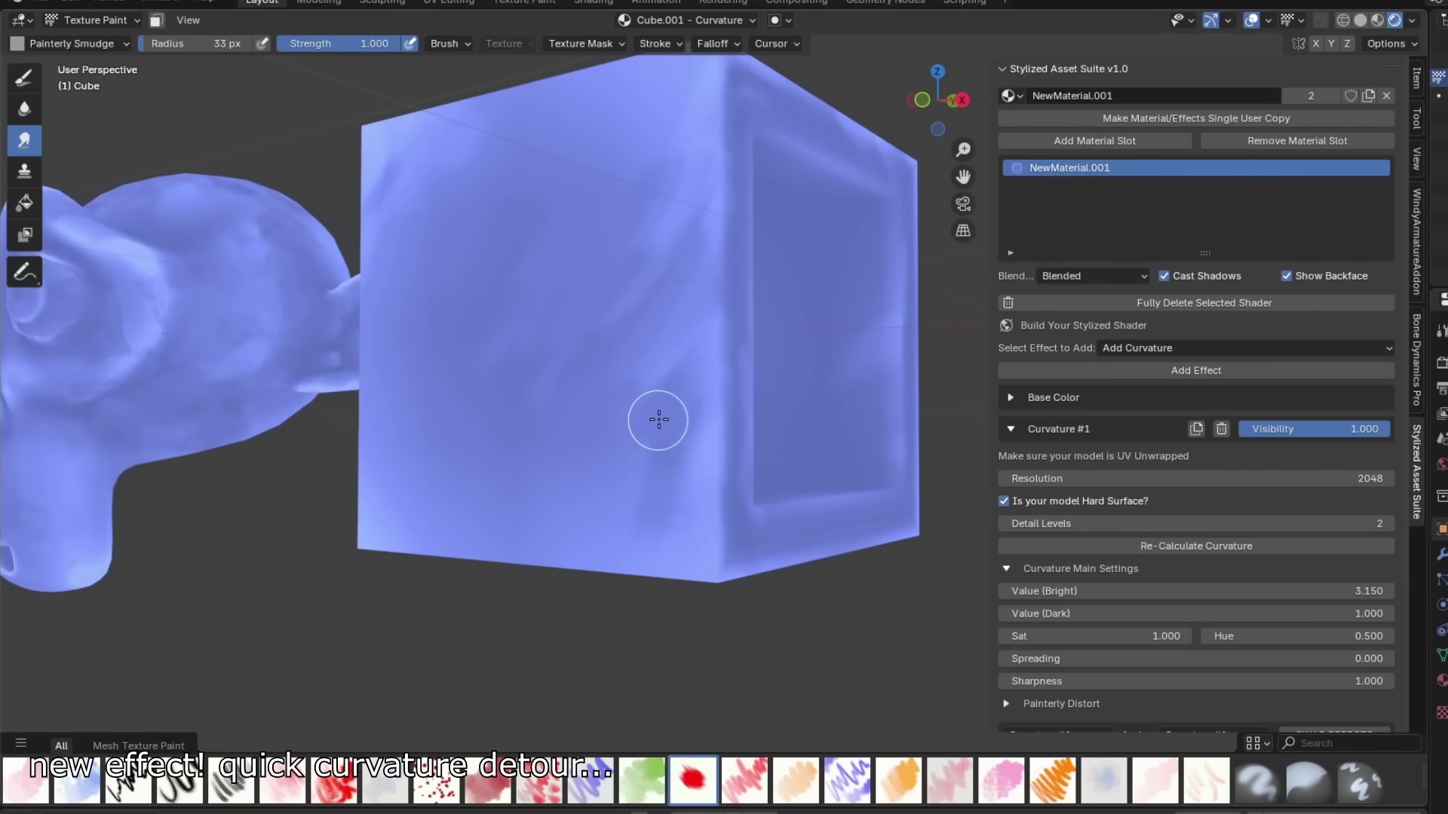
{"action": "middle_click_drag", "start_coordinate": [691, 450], "coordinate": [634, 339]}
{"action": "middle_click_drag", "start_coordinate": [655, 529], "coordinate": [612, 596]}
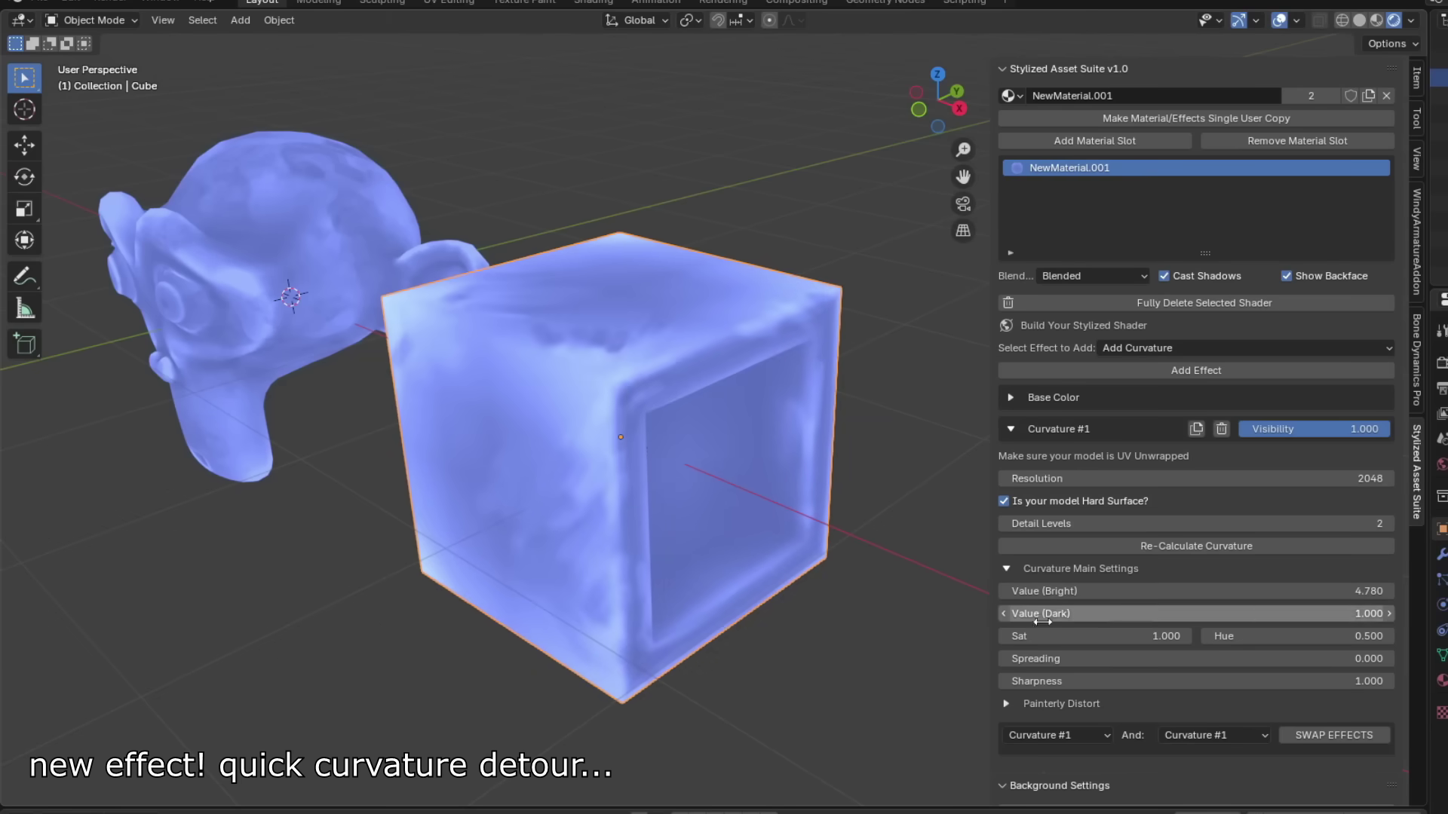
- Adjust the spreading of the cube's curvature and collapse the Curvature effect
{"action": "mouse_move", "coordinate": [1042, 659]}
{"action": "left_mouse_down"}
{"action": "mouse_move", "coordinate": [1067, 659]}
{"action": "mouse_move", "coordinate": [1055, 658]}
{"action": "left_mouse_up"}
{"action": "middle_click_drag", "start_coordinate": [724, 423], "coordinate": [905, 445]}
{"action": "left_click", "coordinate": [1010, 429]}
{"action": "left_click", "coordinate": [1126, 353]}
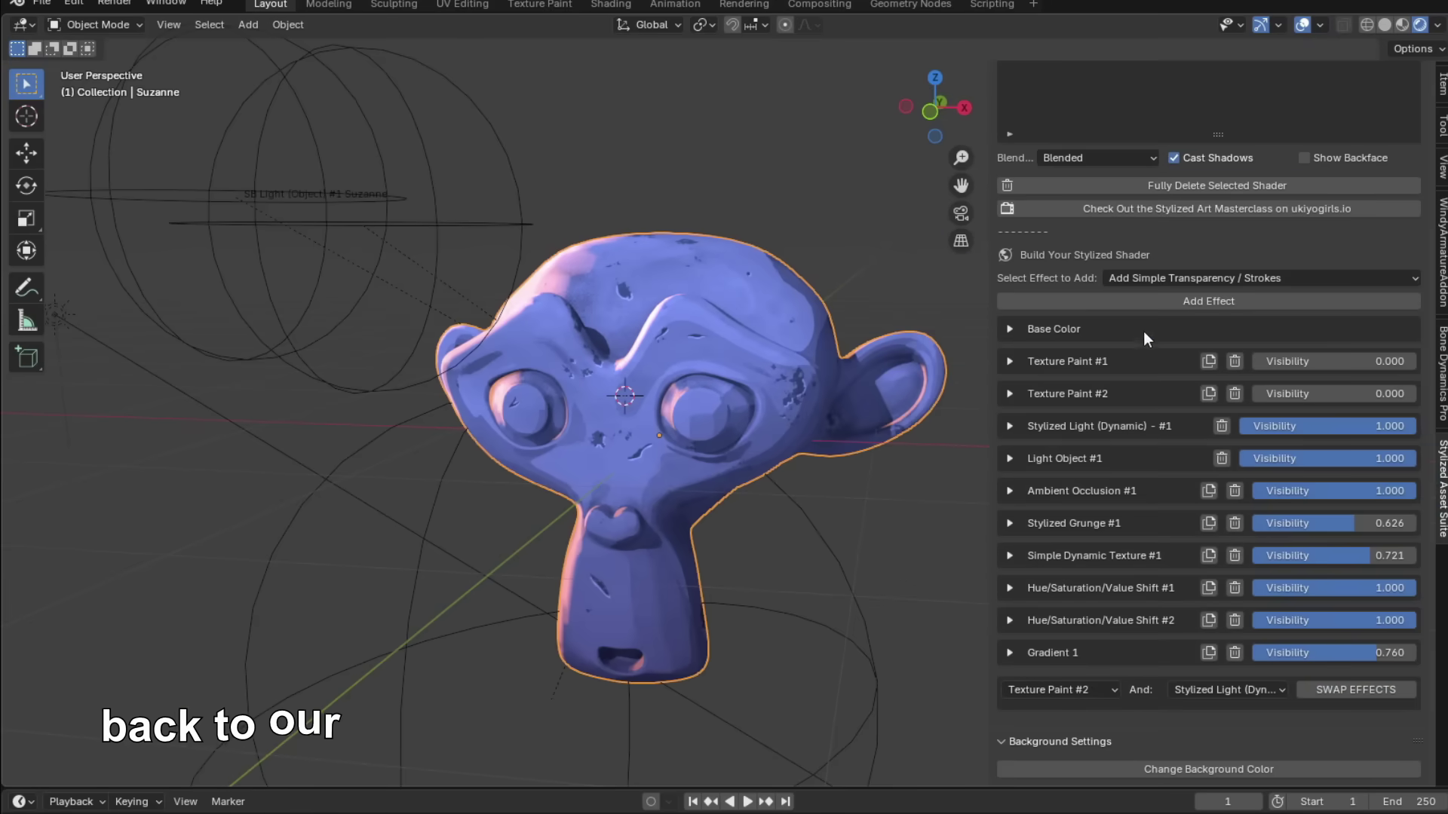
- Add the Watercolor/Charcoal Effect to Suzanne's shader and expand its settings
{"action": "left_click", "coordinate": [1157, 279]}
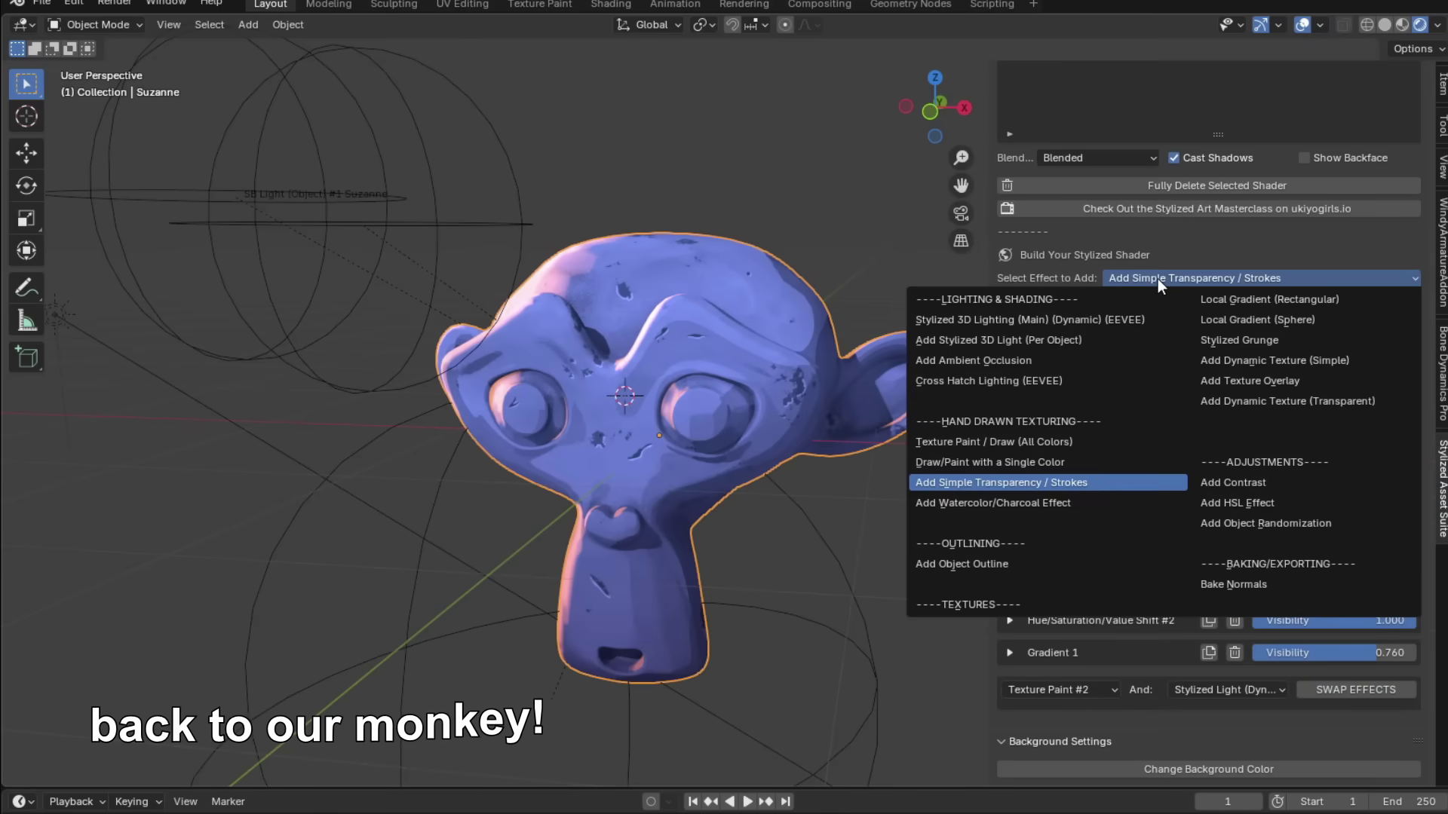
{"action": "left_click", "coordinate": [1022, 503]}
{"action": "middle_click_drag", "start_coordinate": [858, 495], "coordinate": [871, 507]}
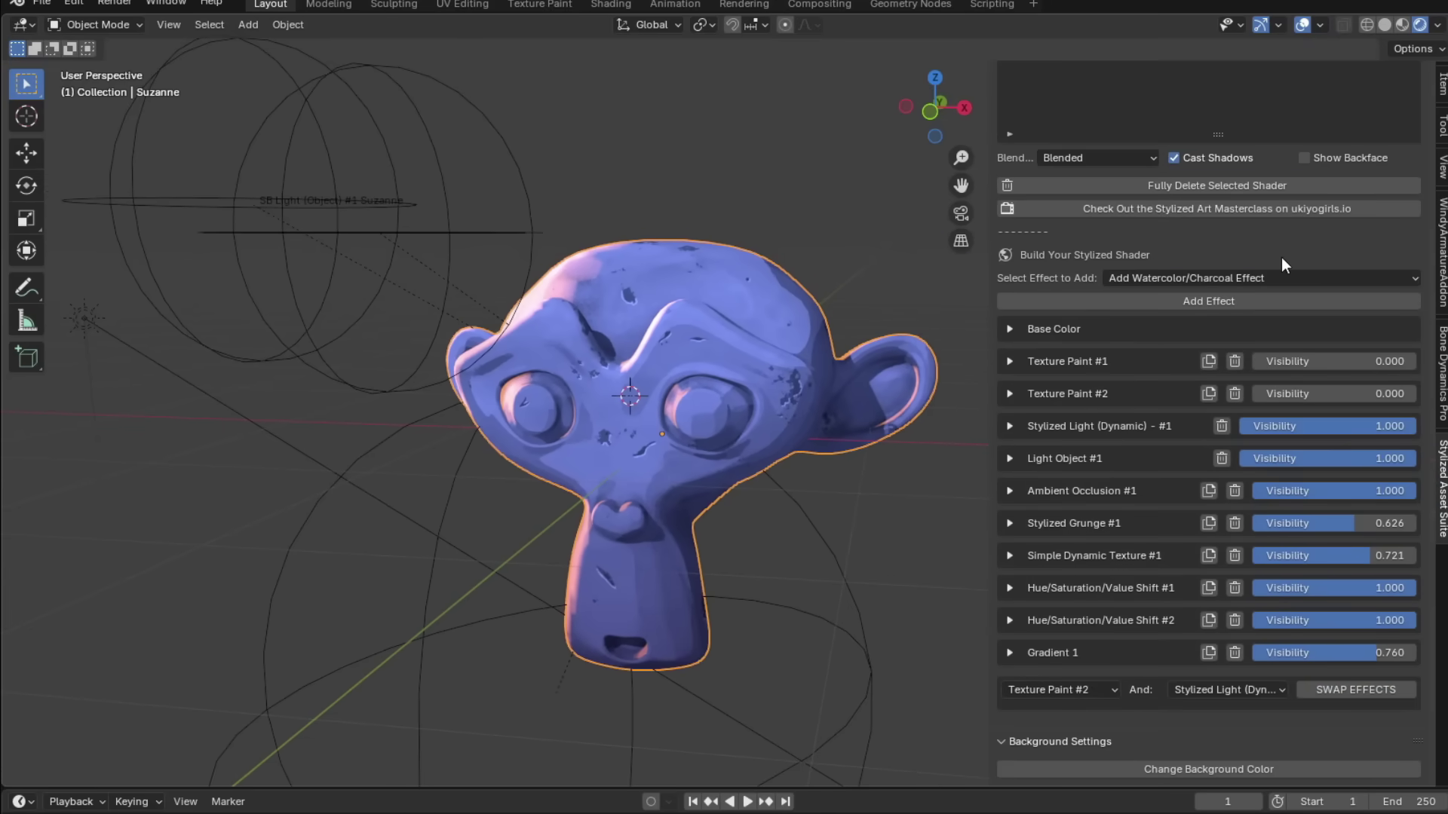
{"action": "left_click", "coordinate": [1216, 300]}
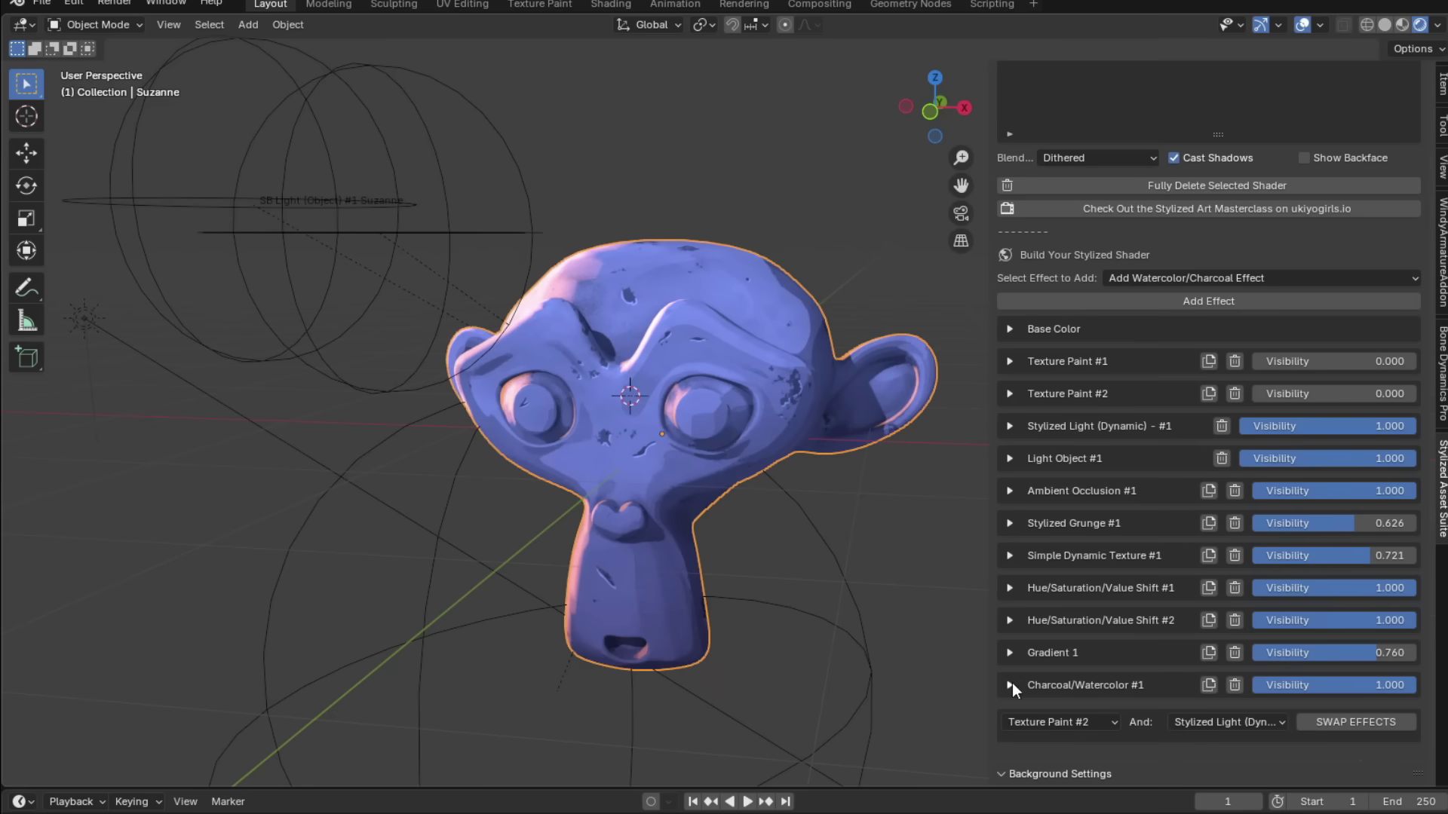
{"action": "left_click", "coordinate": [1011, 683]}
{"action": "scroll", "coordinate": [1073, 644], "scroll_direction": "down", "scroll_amount": 5}
{"action": "scroll", "coordinate": [1074, 644], "scroll_direction": "down", "scroll_amount": 8}
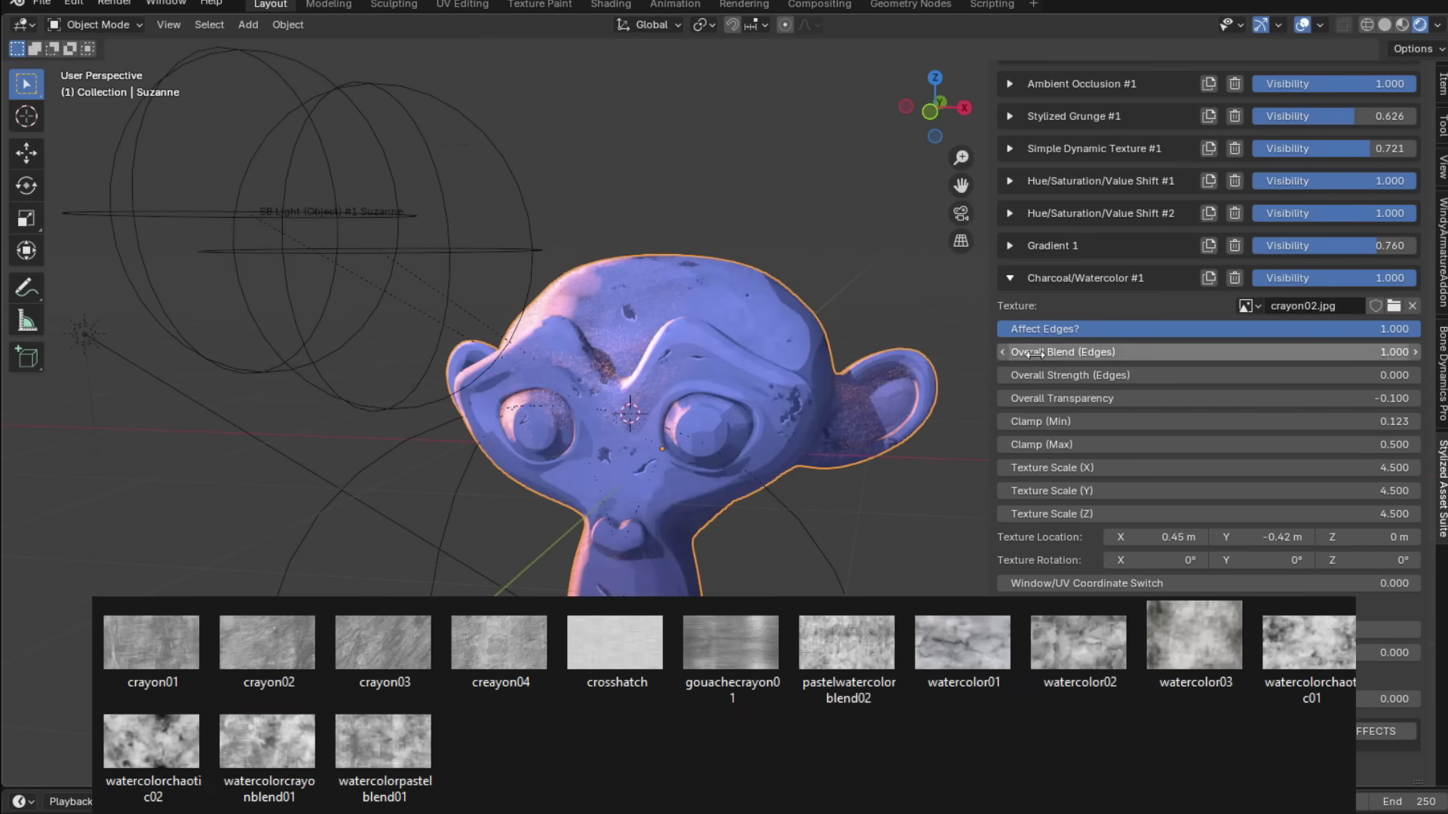
- Set the charcoal effect's Overall Blend (Edges) to 6.400 and Overall Strength (Edges) to -0.870
{"action": "mouse_move", "coordinate": [1035, 354]}
{"action": "left_mouse_down"}
{"action": "mouse_move", "coordinate": [1119, 352]}
{"action": "mouse_move", "coordinate": [1111, 375]}
{"action": "mouse_move", "coordinate": [997, 375]}
{"action": "mouse_move", "coordinate": [1112, 374]}
{"action": "mouse_move", "coordinate": [1081, 352]}
{"action": "mouse_move", "coordinate": [1231, 352]}
{"action": "left_mouse_up"}
{"action": "left_click_drag", "start_coordinate": [1079, 365], "coordinate": [1010, 365]}
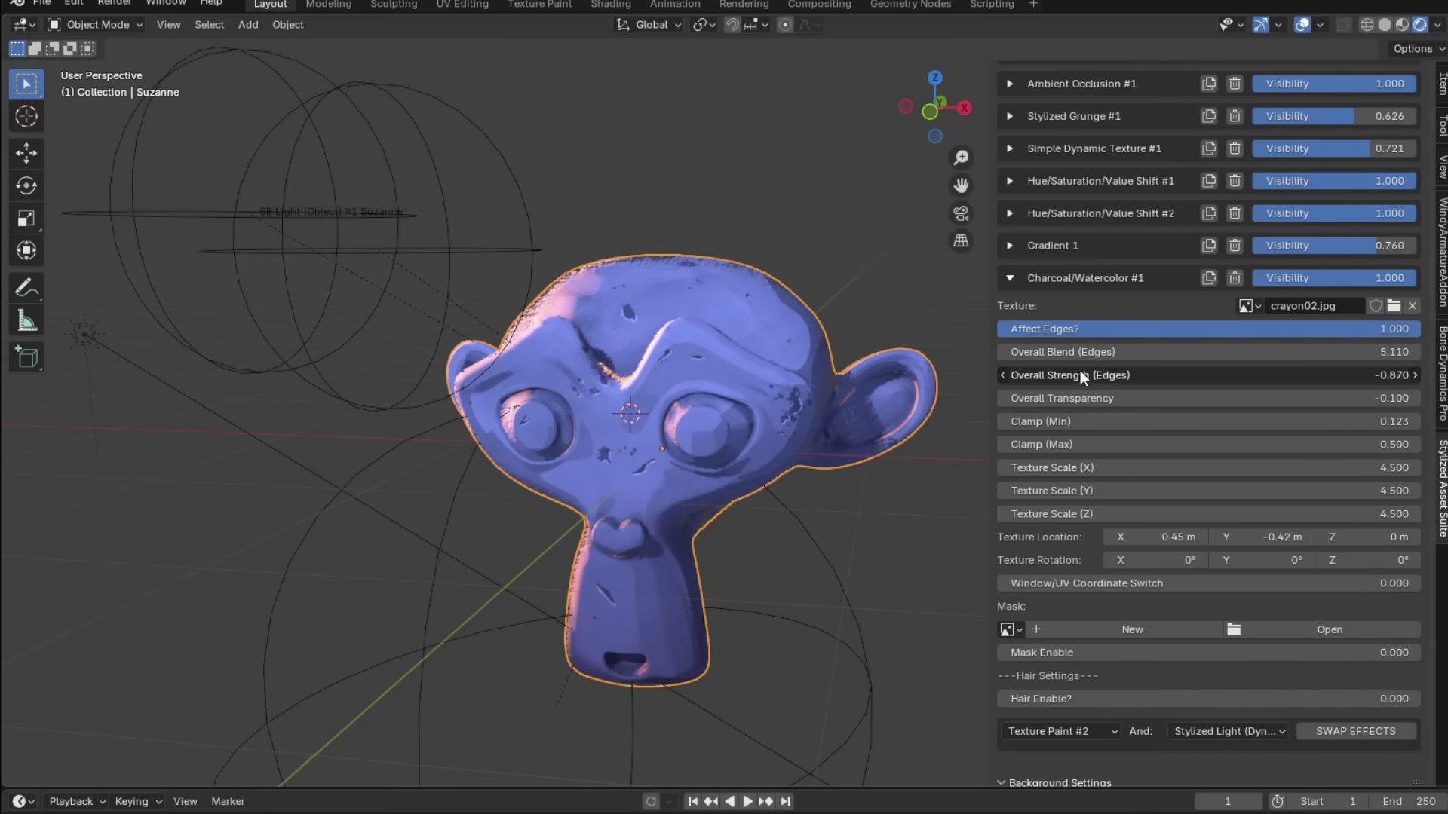
{"action": "key", "text": "alt+shift+z"}
{"action": "key", "text": "alt+shift+z"}
{"action": "middle_click_drag", "start_coordinate": [858, 377], "coordinate": [875, 366]}
{"action": "left_click_drag", "start_coordinate": [1047, 355], "coordinate": [1124, 352]}
{"action": "key", "text": "shift+alt+z"}
{"action": "key", "text": "alt+shift+z"}
- Test the charcoal edges by moving Suzanne's light object to the other side of the head, and cancel the move
{"action": "left_click", "coordinate": [251, 354]}
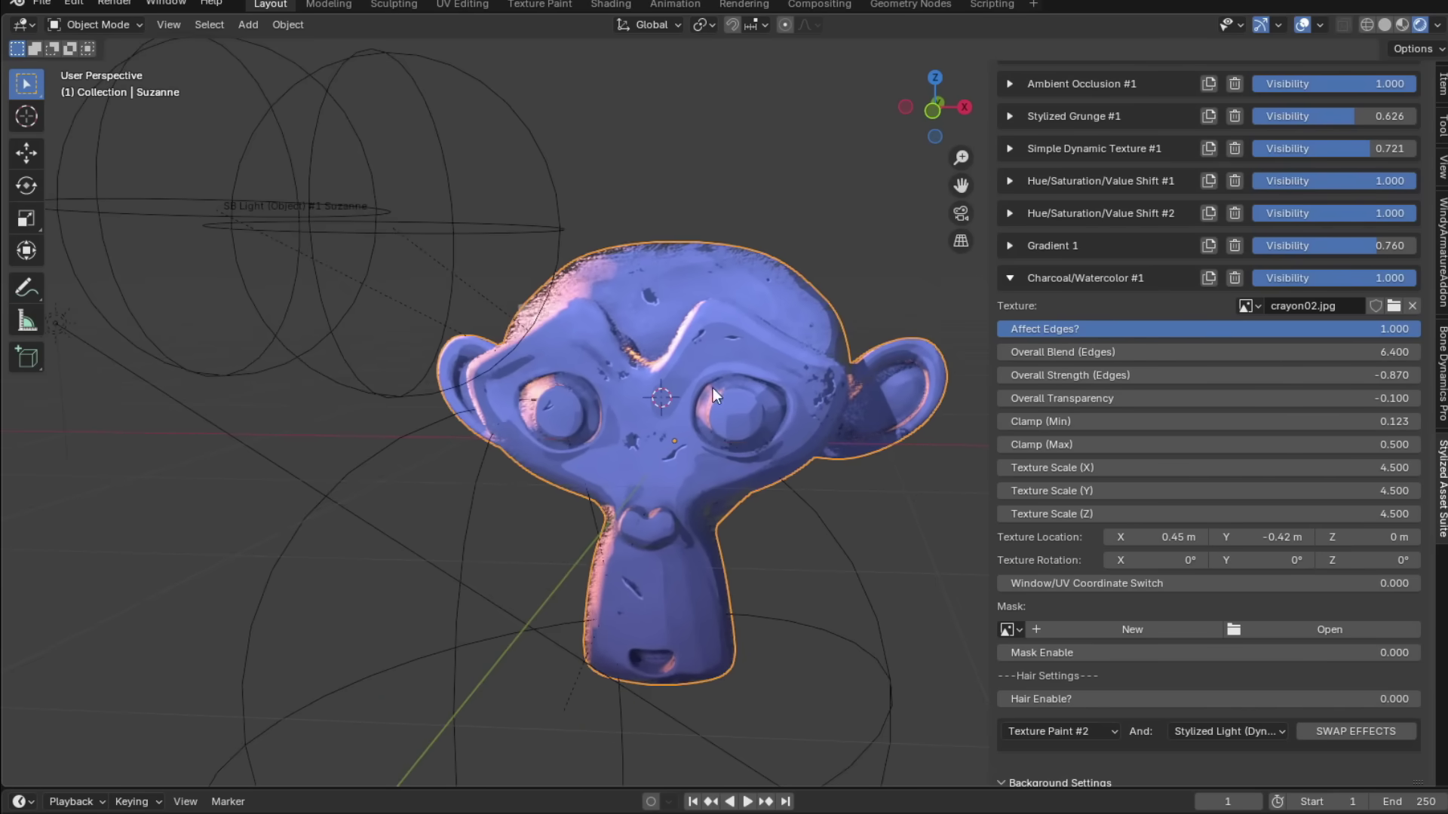
{"action": "left_click", "coordinate": [252, 358]}
{"action": "key", "text": "g"}
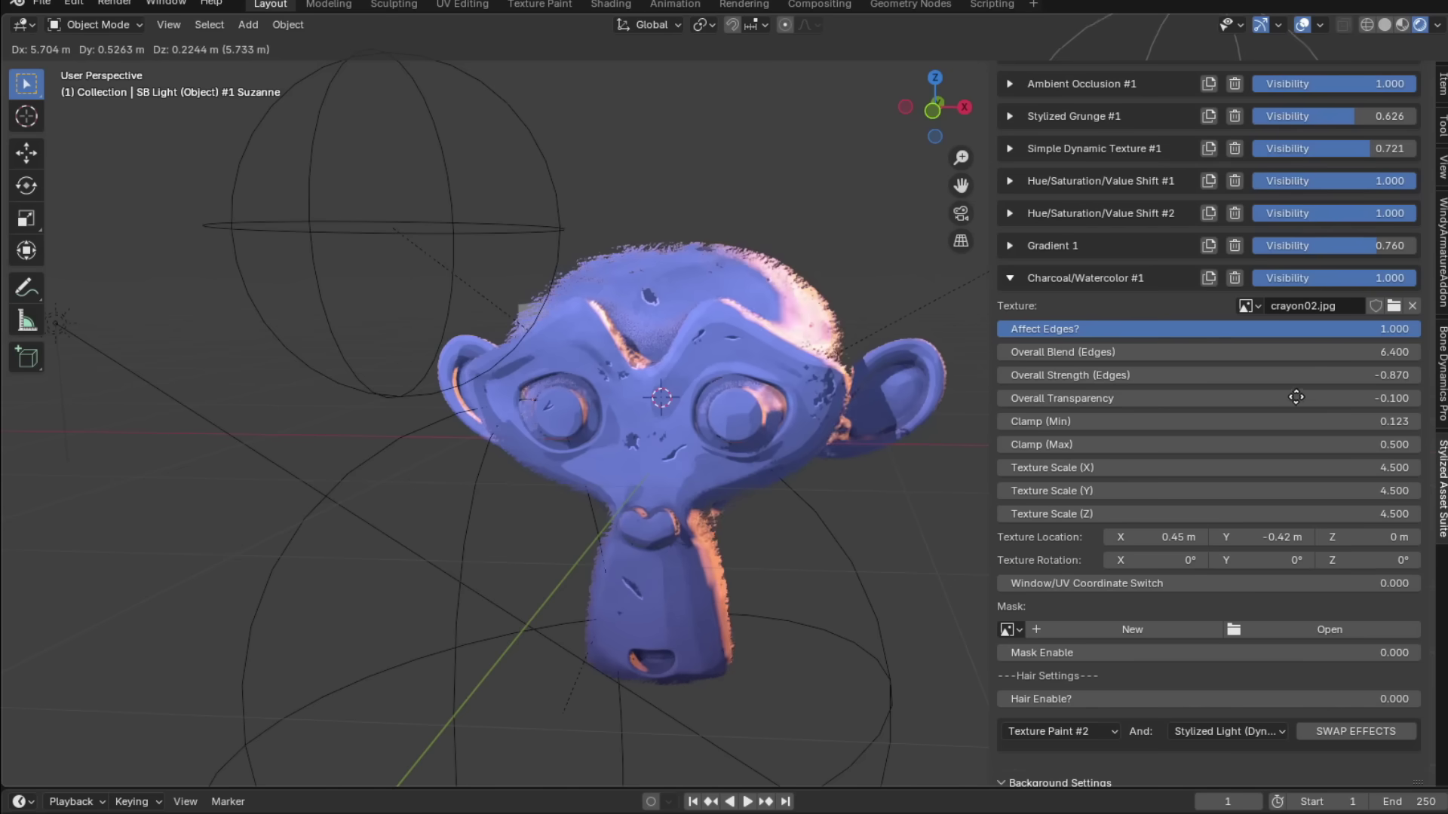
{"action": "key", "text": "Escape"}
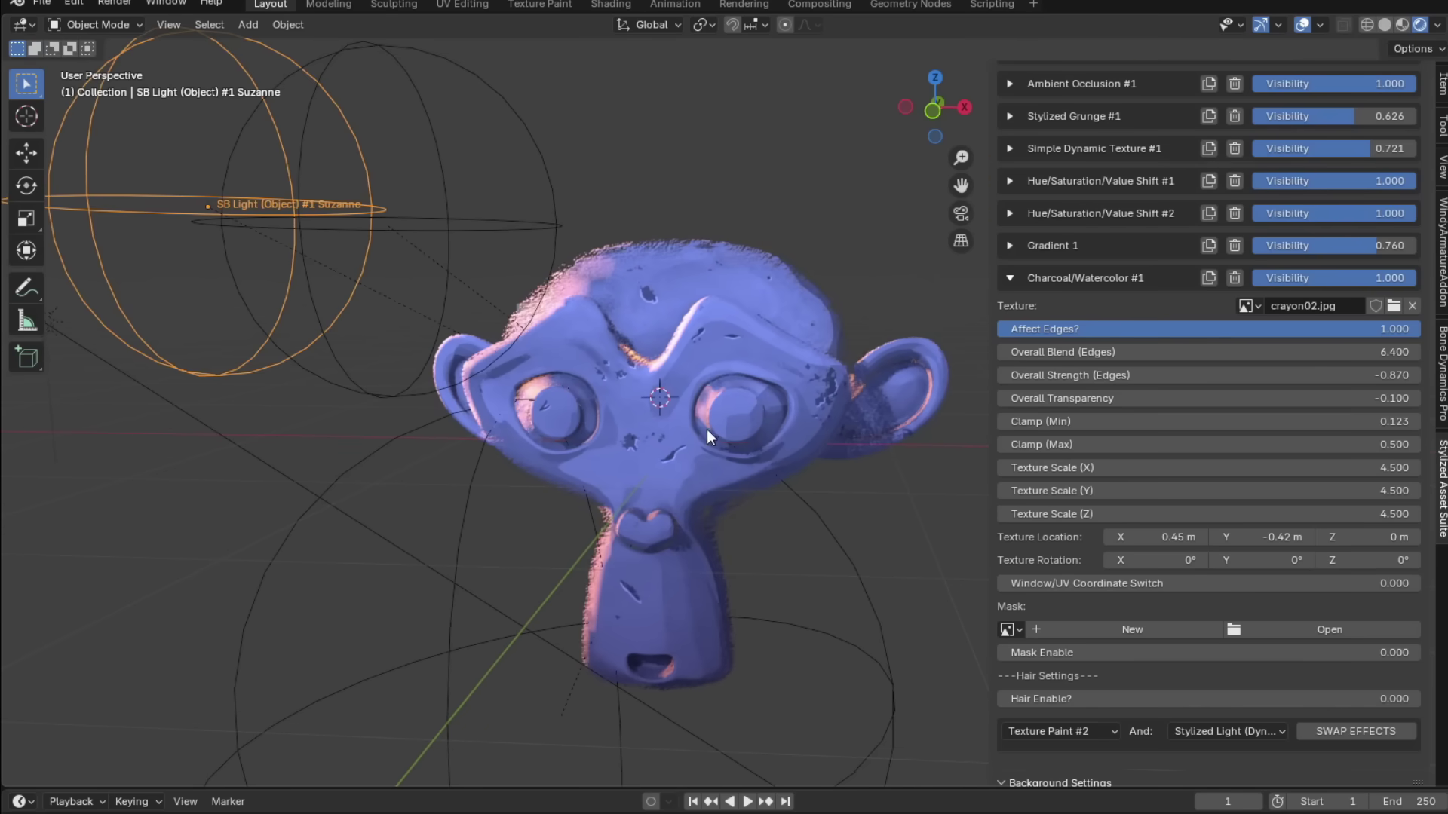
- Collapse the Charcoal/Watercolor effect and examine the monkey's shading with the overlays hidden
{"action": "key", "text": "shift+alt+z"}
{"action": "left_click", "coordinate": [1010, 277]}
{"action": "scroll", "coordinate": [1003, 301], "scroll_direction": "up", "scroll_amount": 10}
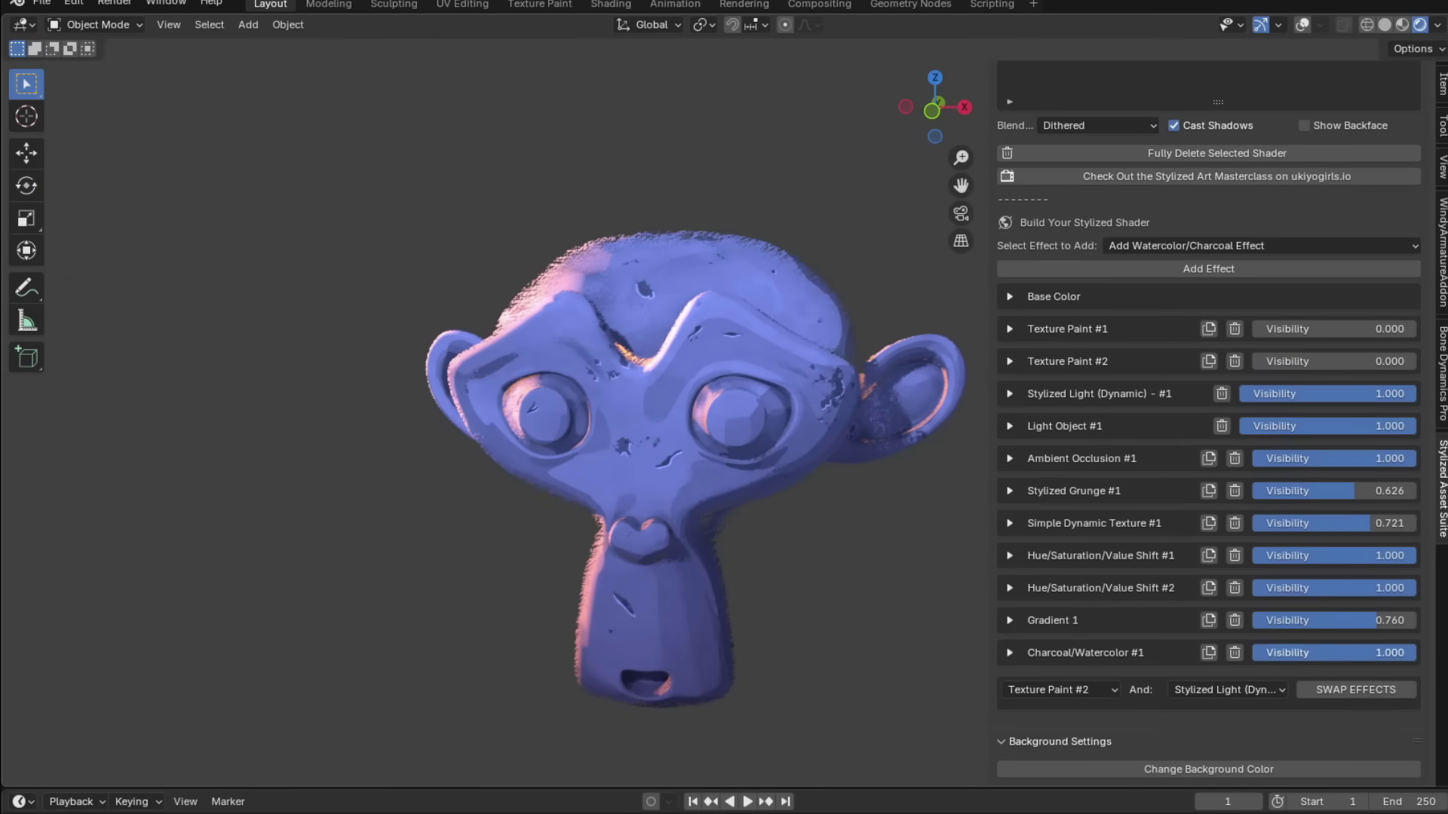
{"action": "key", "text": "Return"}
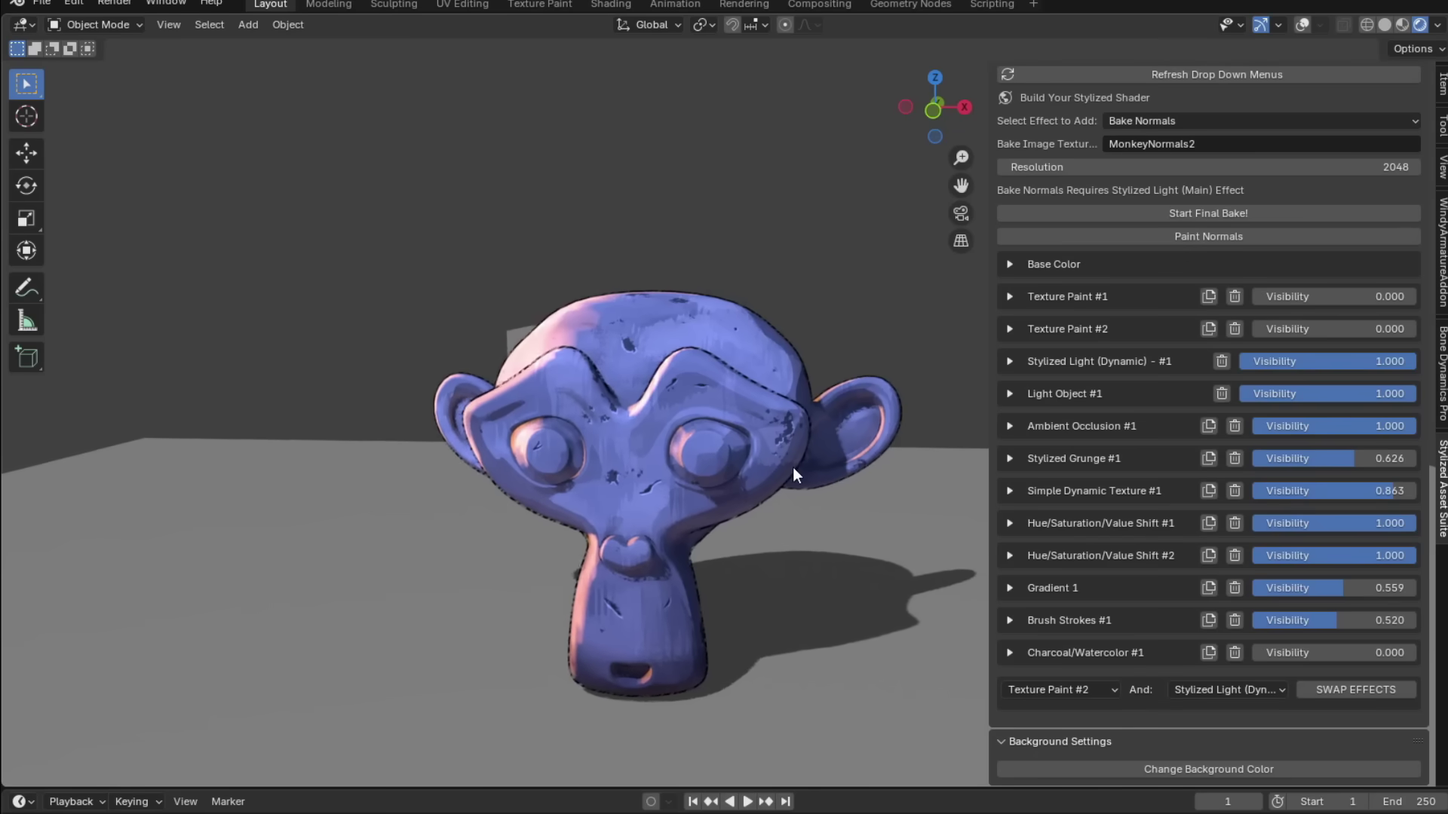
{"action": "middle_click_drag", "start_coordinate": [795, 472], "coordinate": [817, 464], "text": "ctrl"}
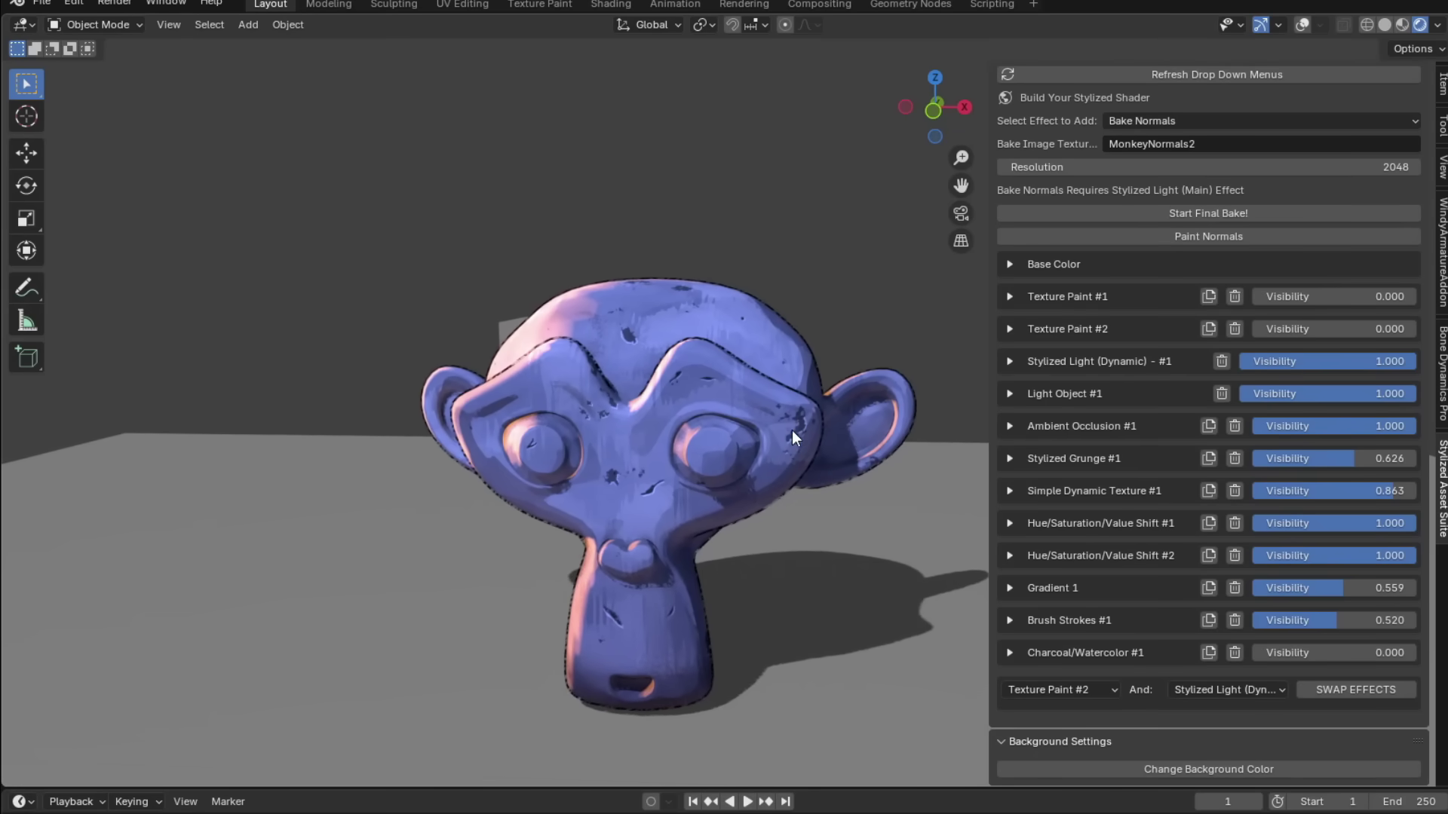
{"action": "key", "text": "shift+alt+z"}
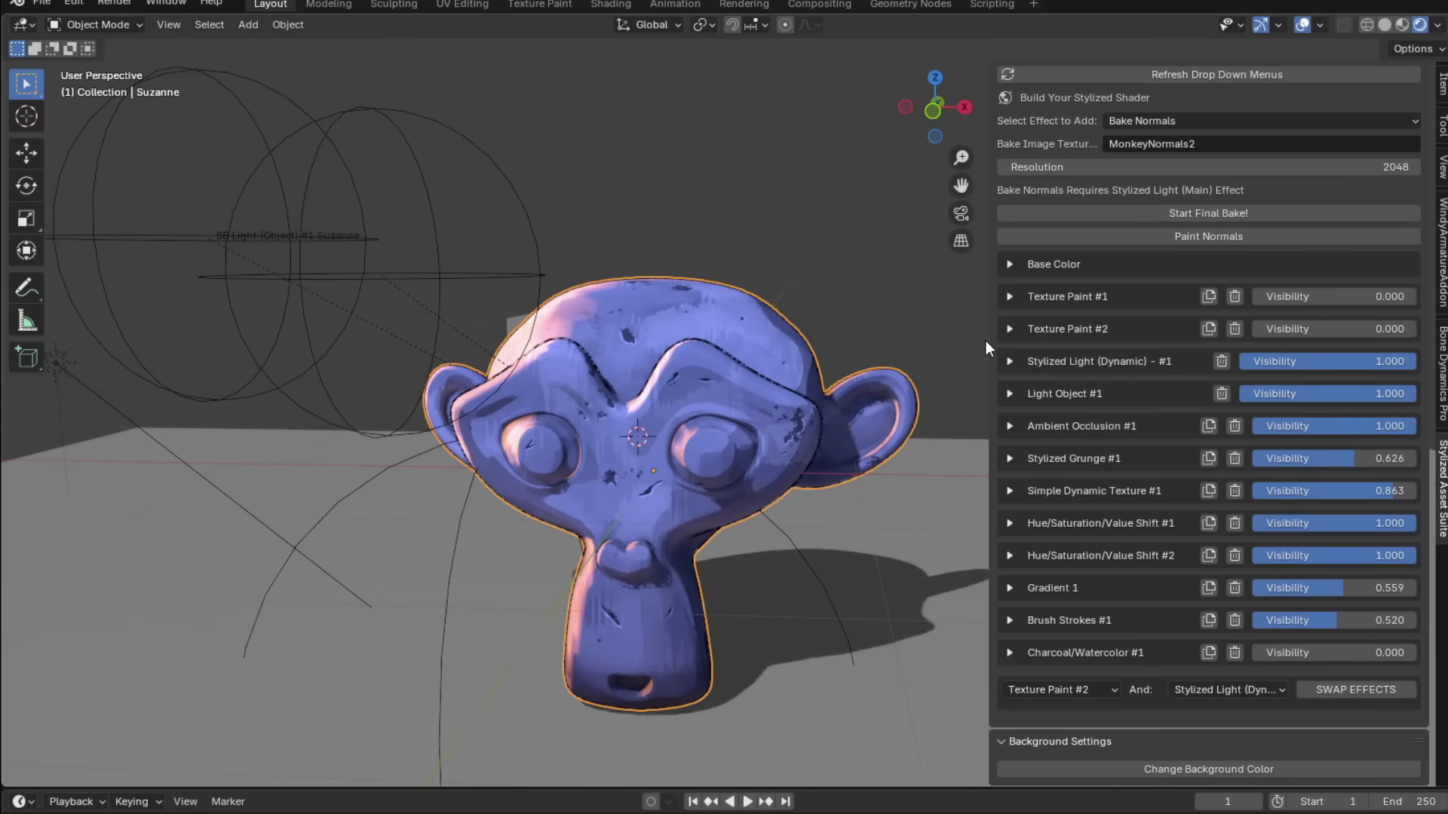
- Expand the Stylized Light effect and open its Painterly Effect Settings
{"action": "left_click", "coordinate": [1010, 361]}
{"action": "left_click", "coordinate": [1006, 619]}
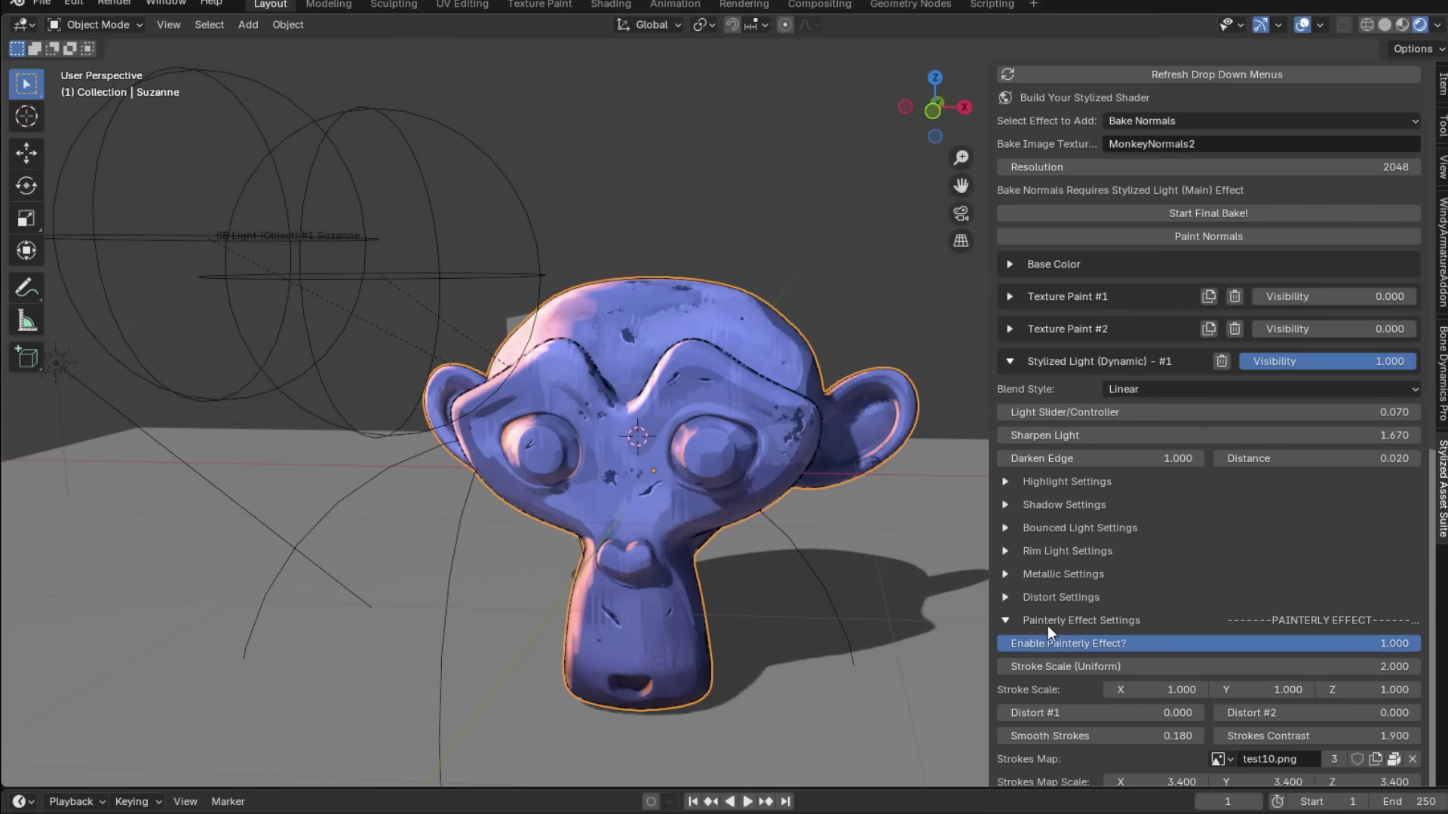
{"action": "mouse_move", "coordinate": [1084, 644]}
{"action": "left_mouse_down"}
{"action": "mouse_move", "coordinate": [943, 644]}
{"action": "mouse_move", "coordinate": [1053, 644]}
{"action": "left_mouse_up"}
- Choose Bake Normals with the image name MonkeyNormals2 at 2048 resolution and start the final bake
{"action": "scroll", "coordinate": [1179, 629], "scroll_direction": "up", "scroll_amount": 5}
{"action": "left_click", "coordinate": [1146, 305]}
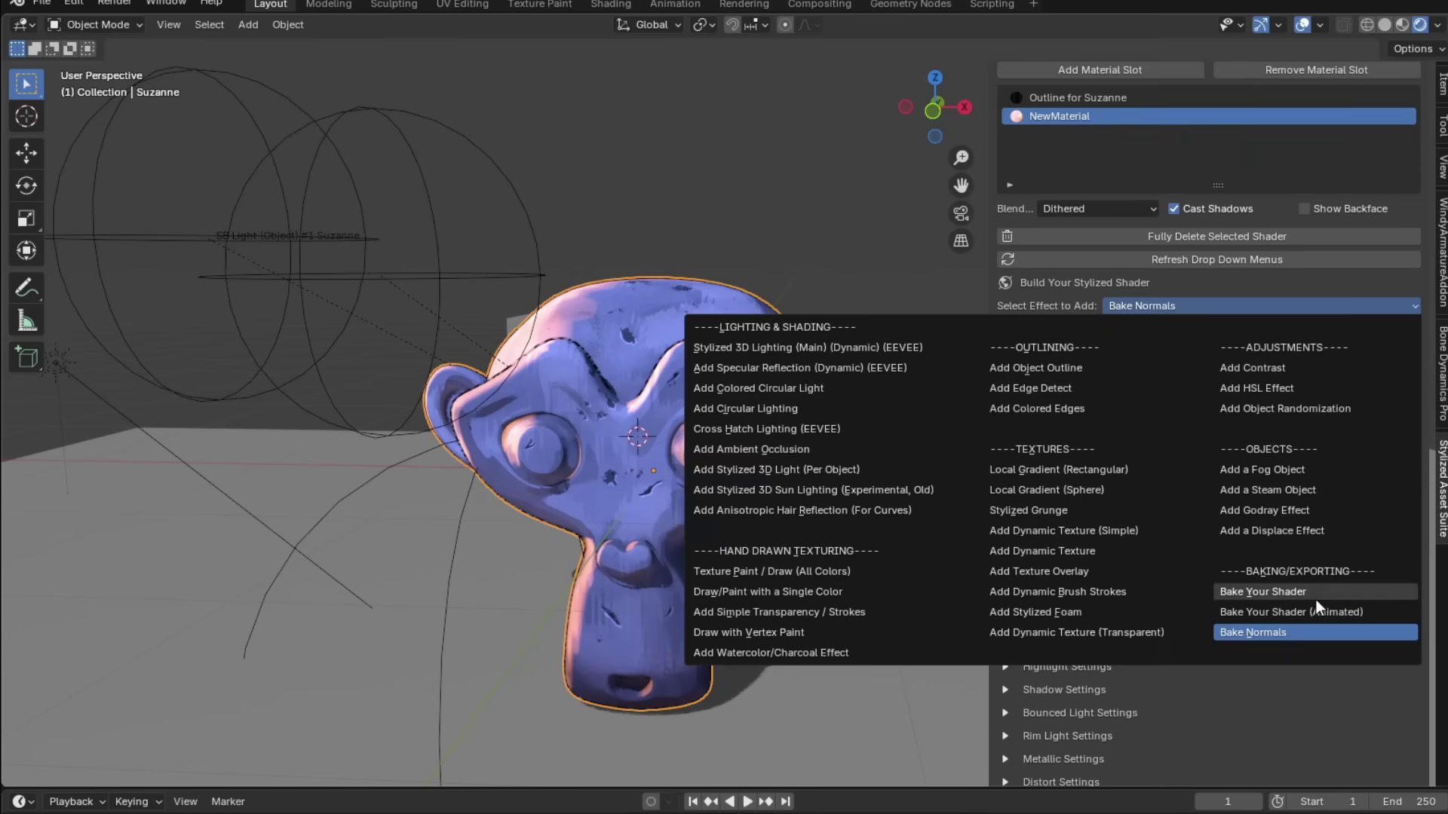
{"action": "left_click", "coordinate": [1286, 631]}
{"action": "left_click", "coordinate": [1349, 332]}
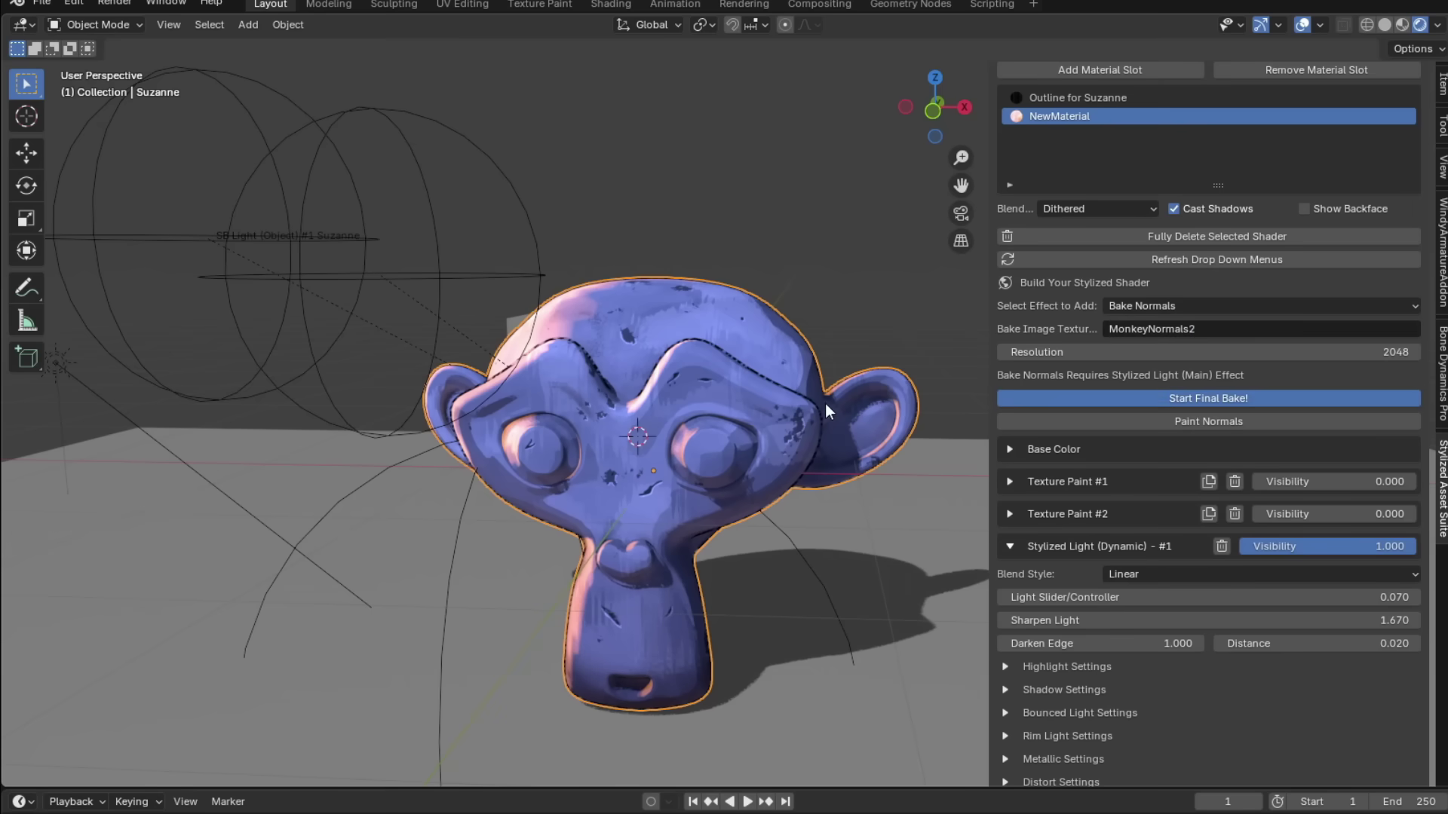
- Disable the Stylized Light's painterly effect and collapse its settings
{"action": "scroll", "coordinate": [1365, 383], "scroll_direction": "down", "scroll_amount": 6}
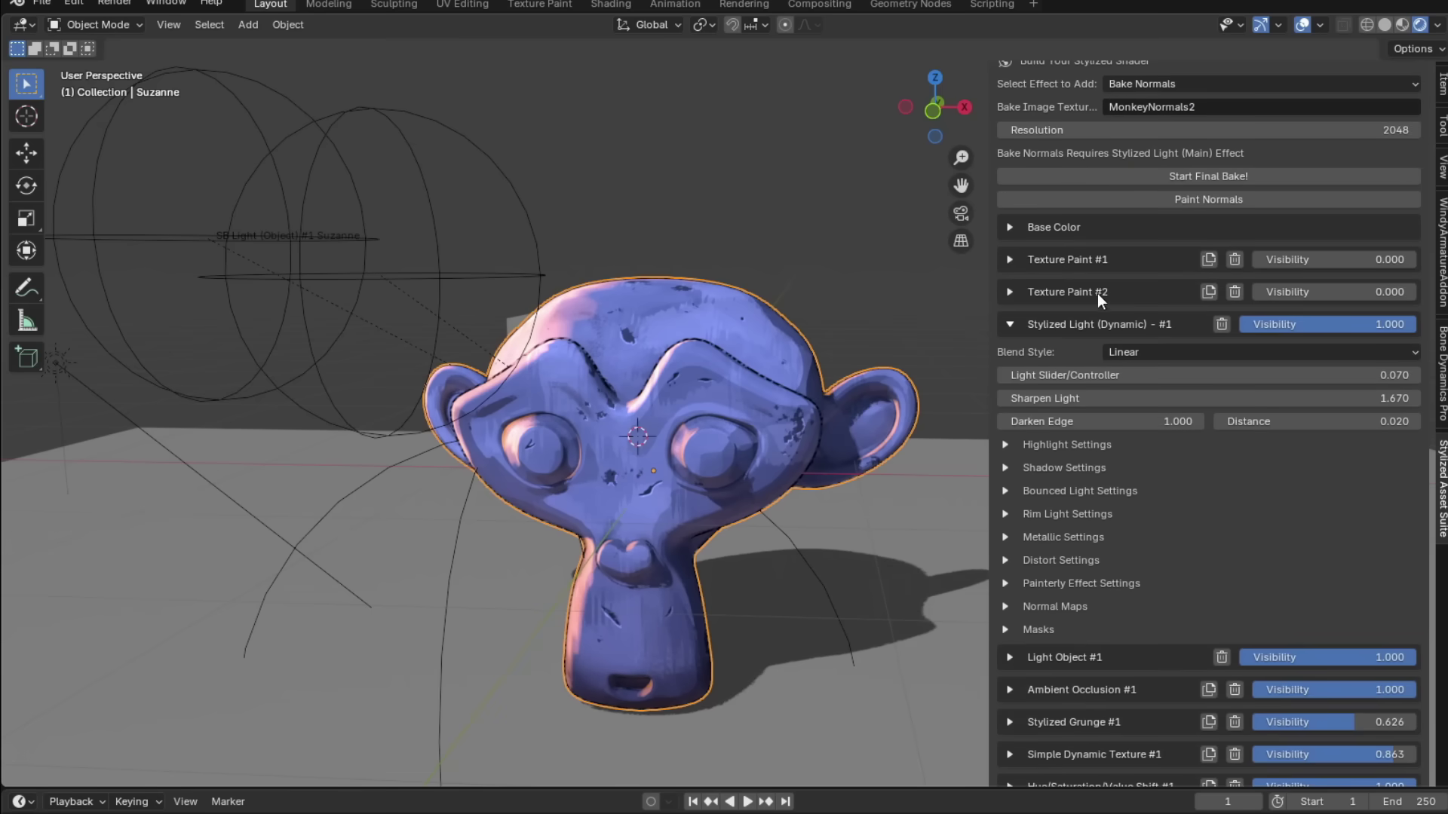
{"action": "left_click", "coordinate": [1010, 588]}
{"action": "scroll", "coordinate": [1065, 607], "scroll_direction": "down", "scroll_amount": 4}
{"action": "left_click_drag", "start_coordinate": [1387, 459], "coordinate": [996, 458]}
{"action": "left_click", "coordinate": [1014, 436]}
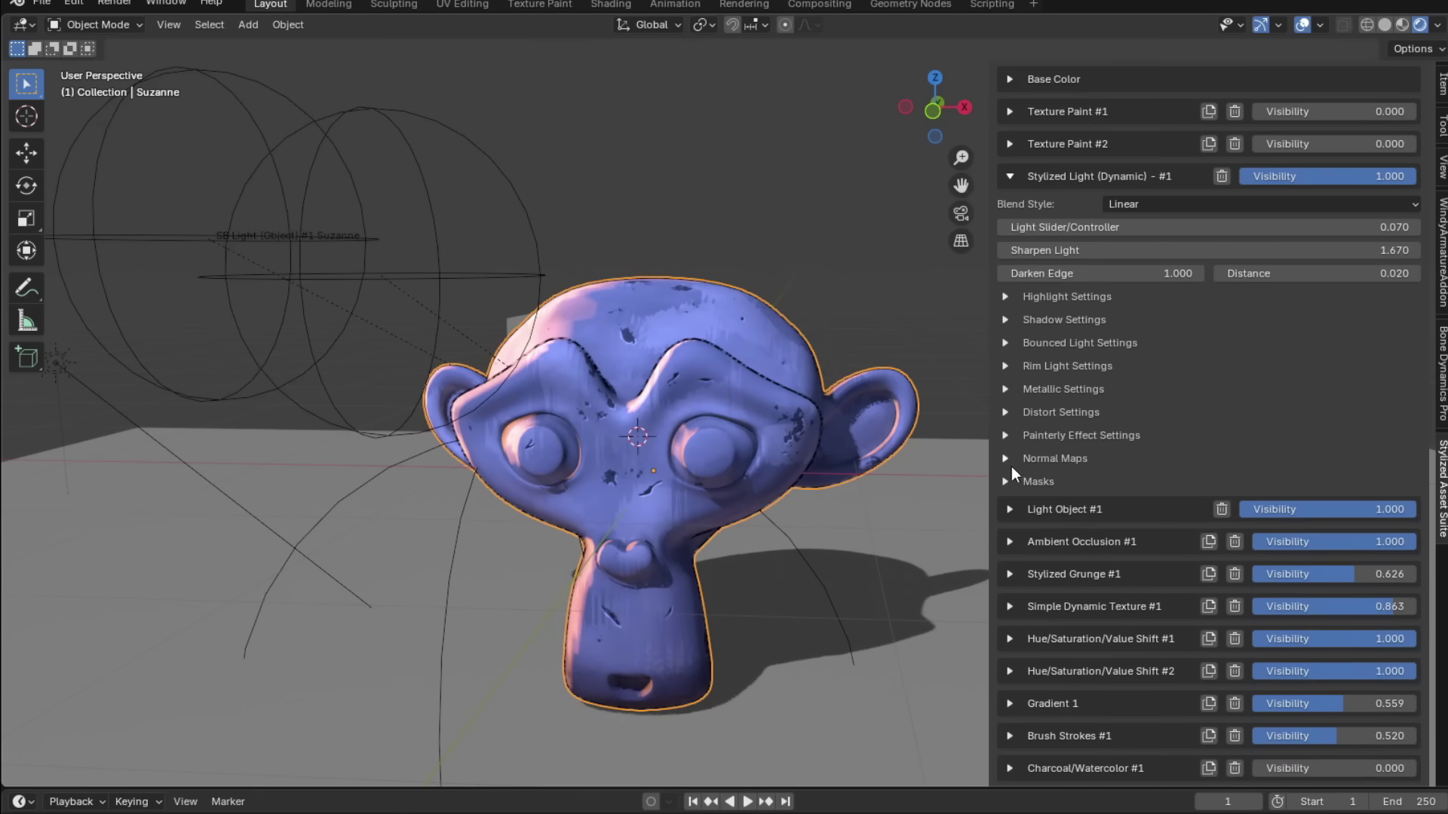
- Assign the MonkeyNormals2 image as the Stylized Light's normal map and set Enable Normal Map to 1.000
{"action": "left_click", "coordinate": [1014, 460]}
{"action": "left_click", "coordinate": [1253, 482]}
{"action": "type", "text": "monk"}
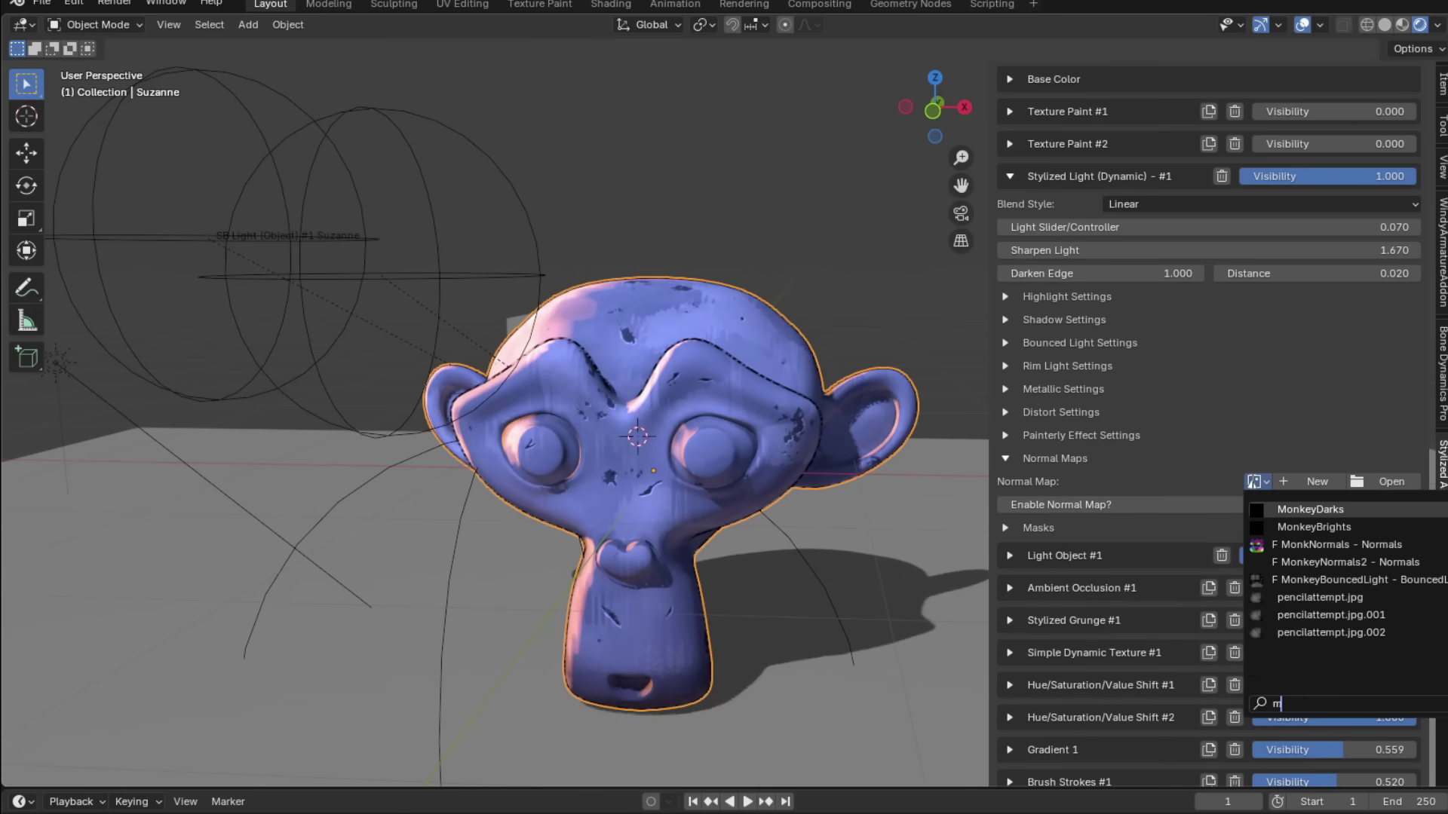
{"action": "left_click", "coordinate": [1337, 562]}
{"action": "left_click_drag", "start_coordinate": [1109, 504], "coordinate": [1373, 505]}
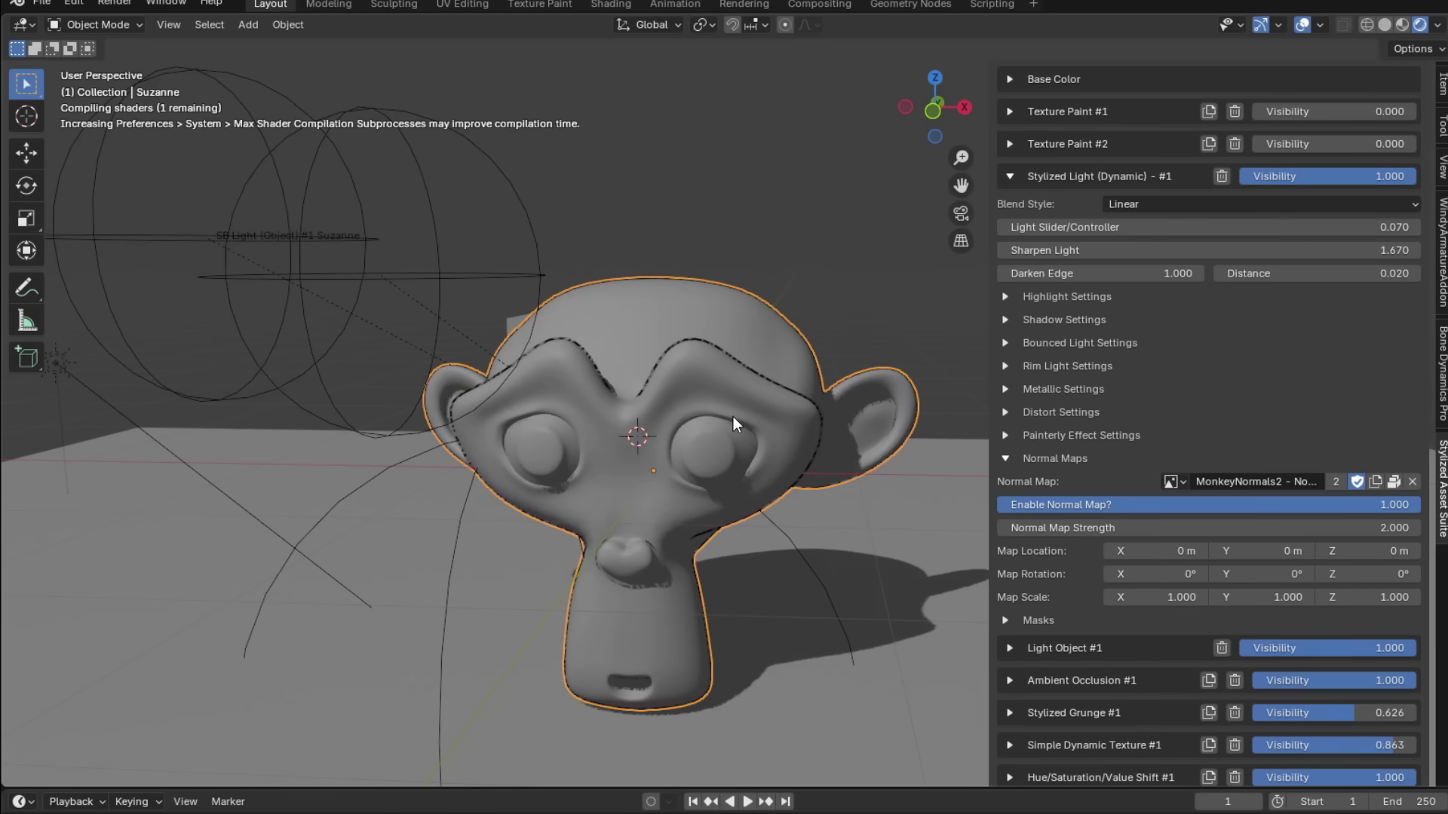
{"action": "middle_click_drag", "start_coordinate": [833, 437], "coordinate": [827, 436]}
- Try several normal map strengths and set the value to 1.610
{"action": "left_click_drag", "start_coordinate": [1130, 528], "coordinate": [1147, 528]}
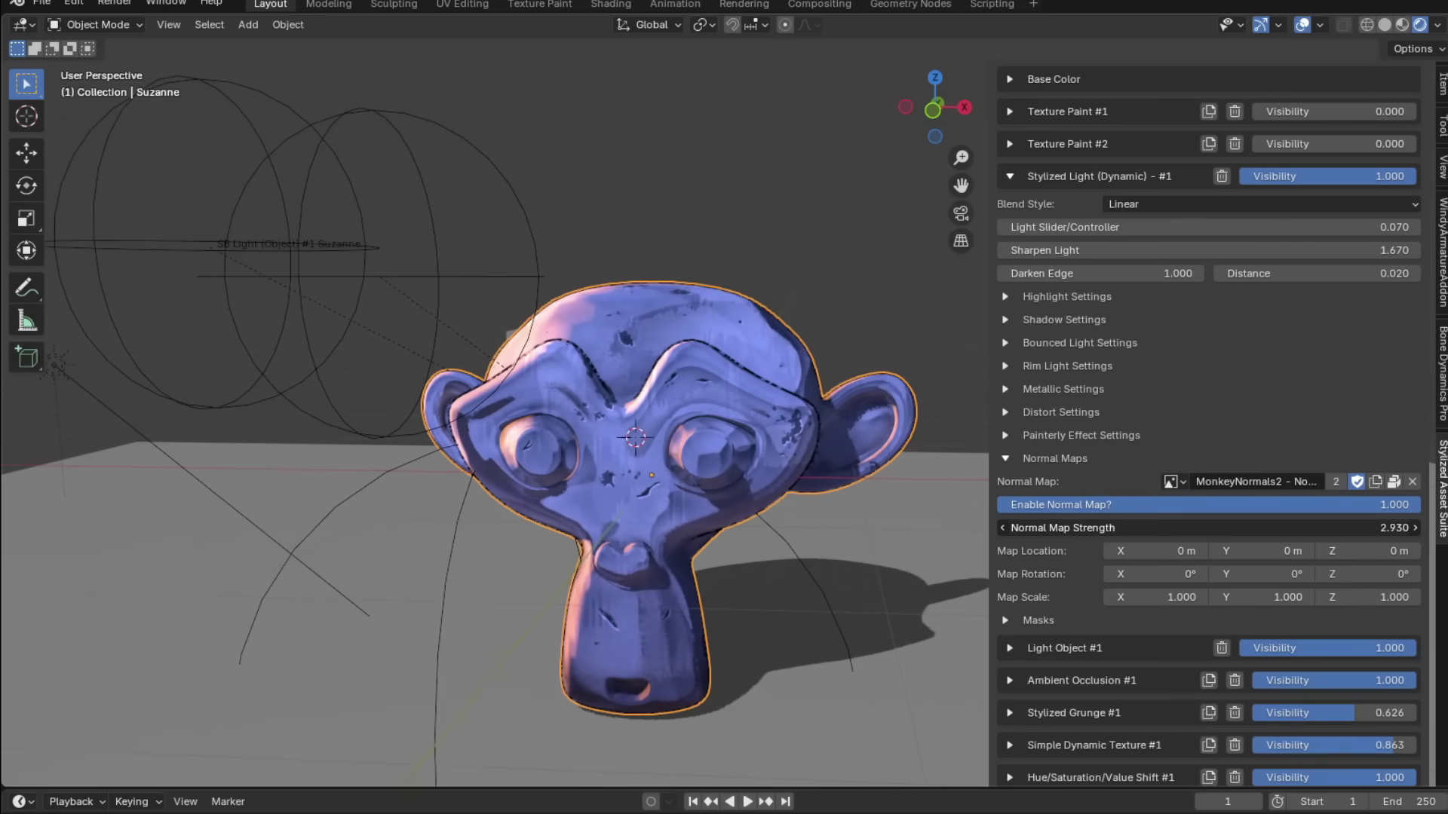
{"action": "left_click_drag", "start_coordinate": [1241, 528], "coordinate": [1058, 528]}
{"action": "right_click", "coordinate": [1124, 531]}
{"action": "left_click_drag", "start_coordinate": [1148, 530], "coordinate": [1156, 530]}
{"action": "right_click", "coordinate": [1143, 531]}
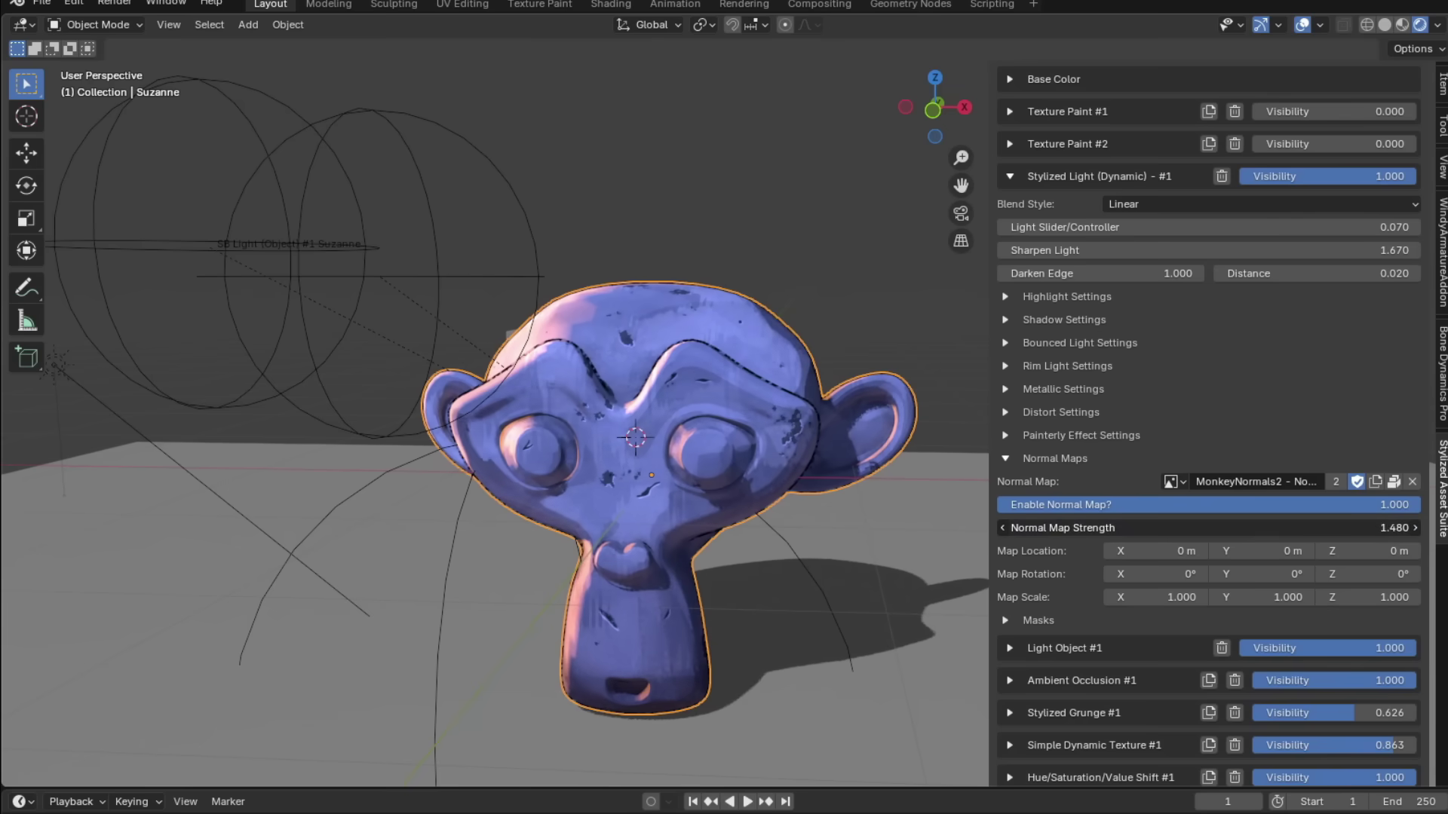
{"action": "left_click", "coordinate": [1142, 521]}
{"action": "type", "text": "1"}
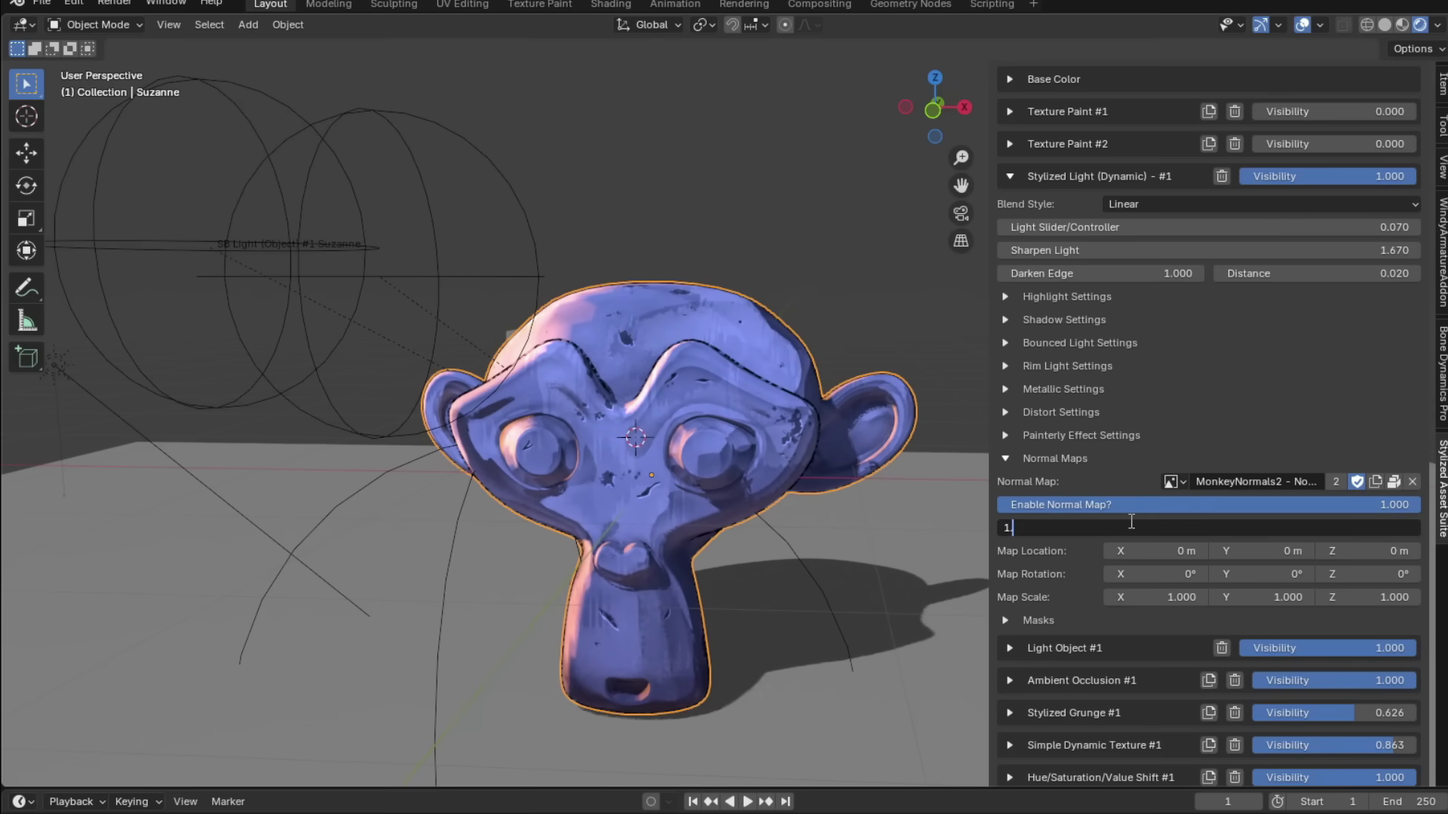
{"action": "type", "text": ".57"}
{"action": "key", "text": "Return"}
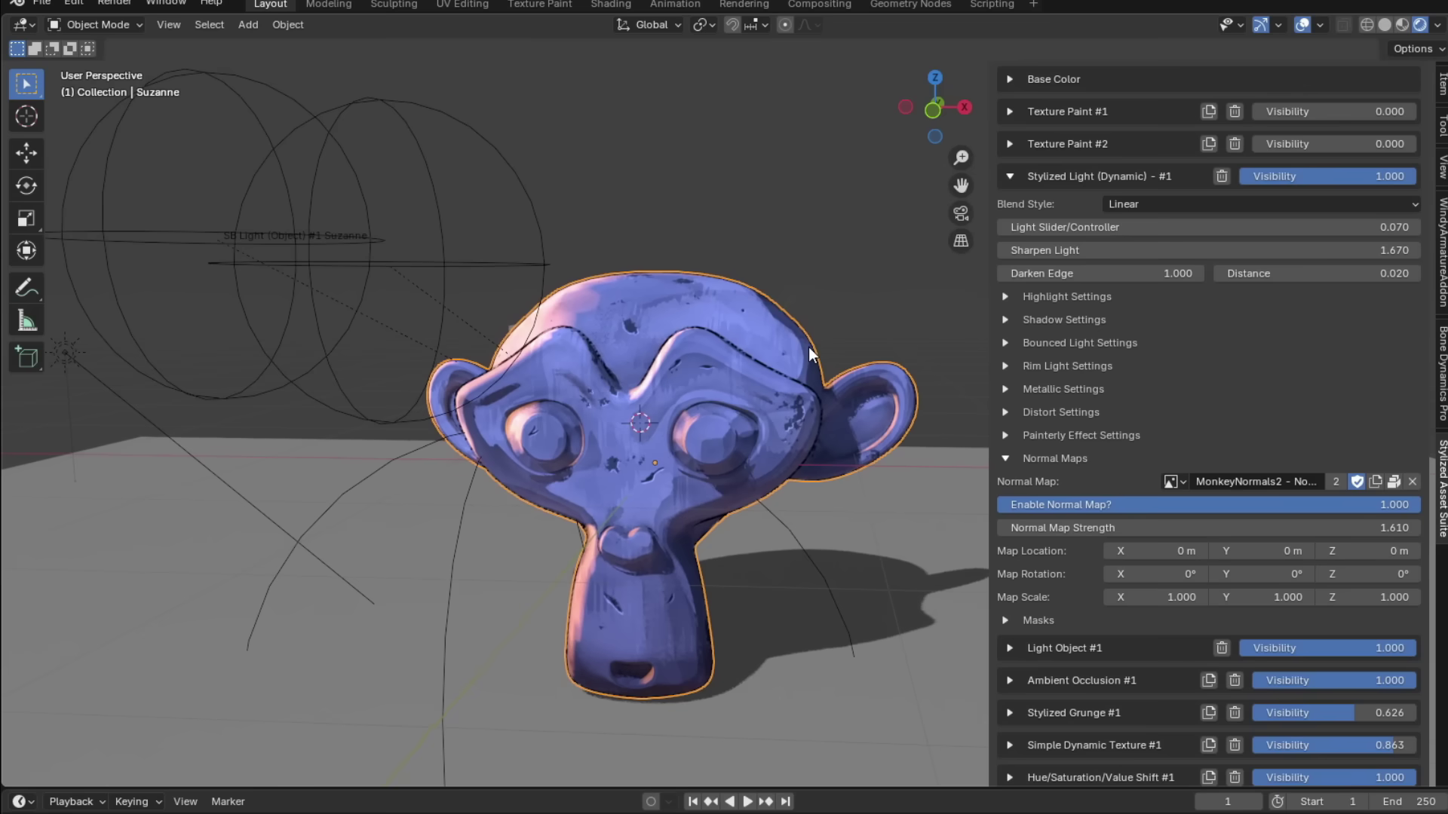
- Move Suzanne's light object to the opposite side of the head so it lights the other edge
{"action": "key", "text": "g"}
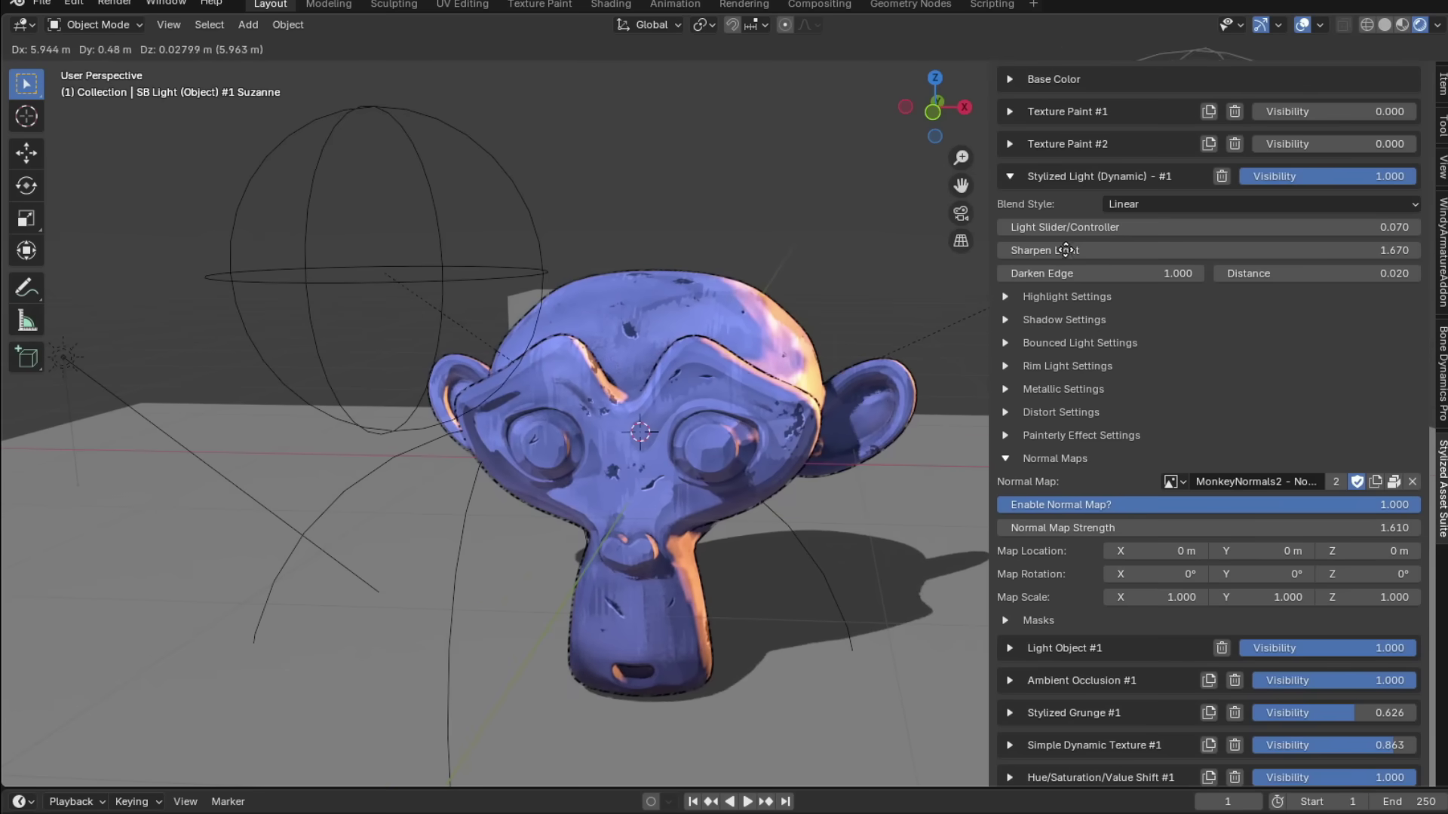
{"action": "left_click", "coordinate": [1122, 244]}
{"action": "left_click", "coordinate": [815, 302]}
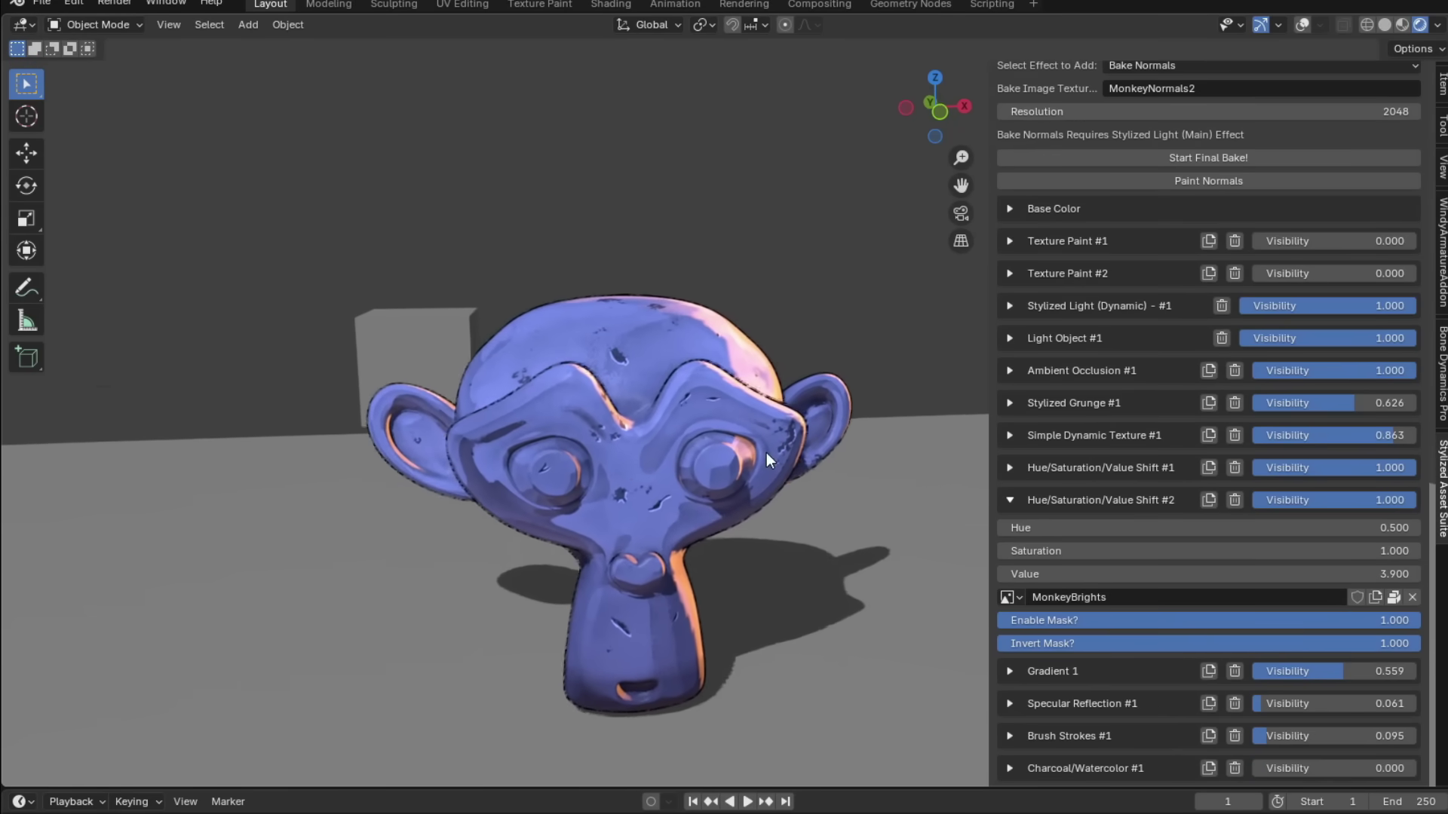
- Show the overlays and remove the existing Outline for Suzanne material from the monkey
{"action": "key", "text": "shift+alt+z"}
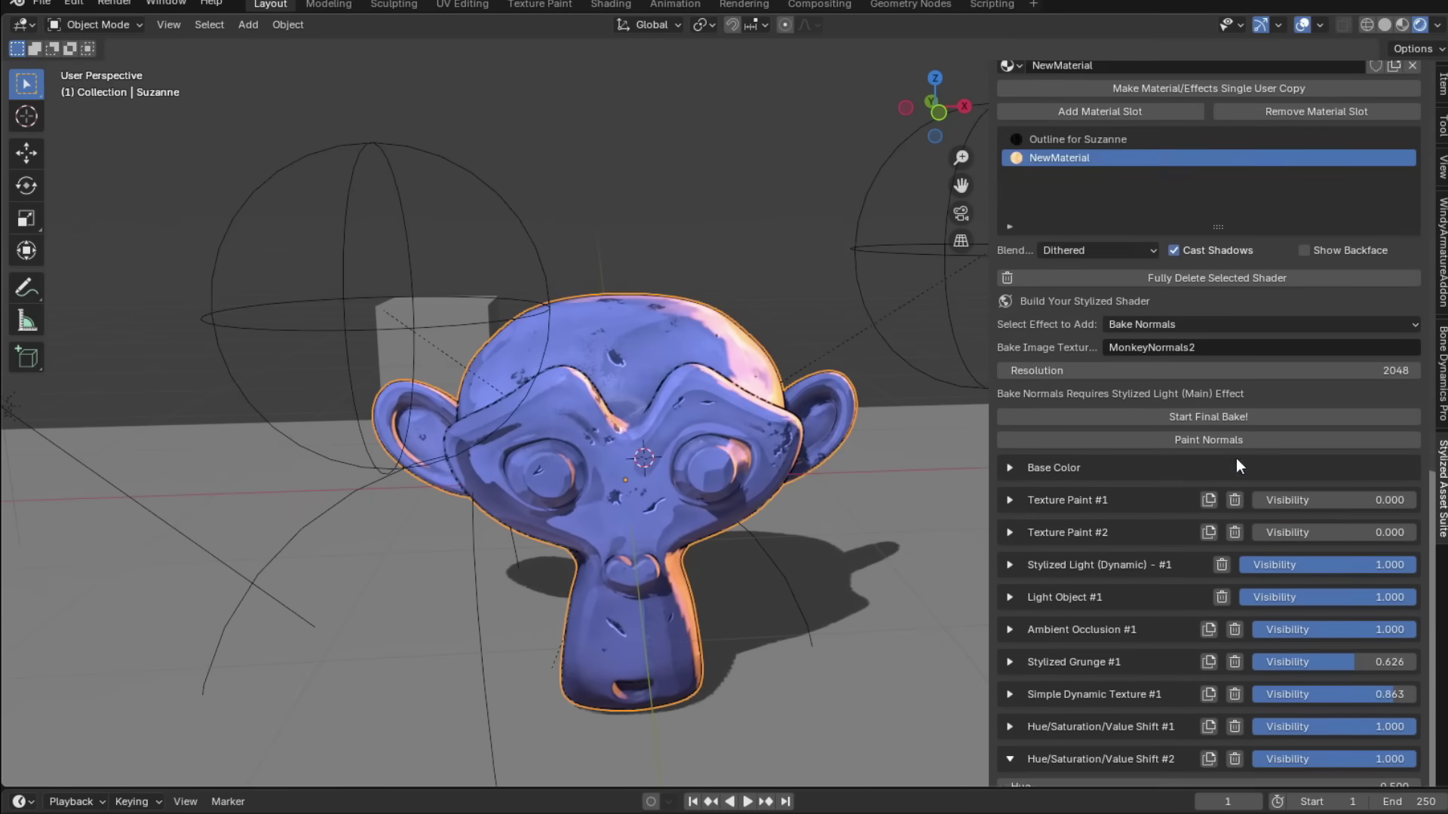
{"action": "scroll", "coordinate": [1086, 167], "scroll_direction": "up", "scroll_amount": 1}
{"action": "left_click", "coordinate": [1086, 174]}
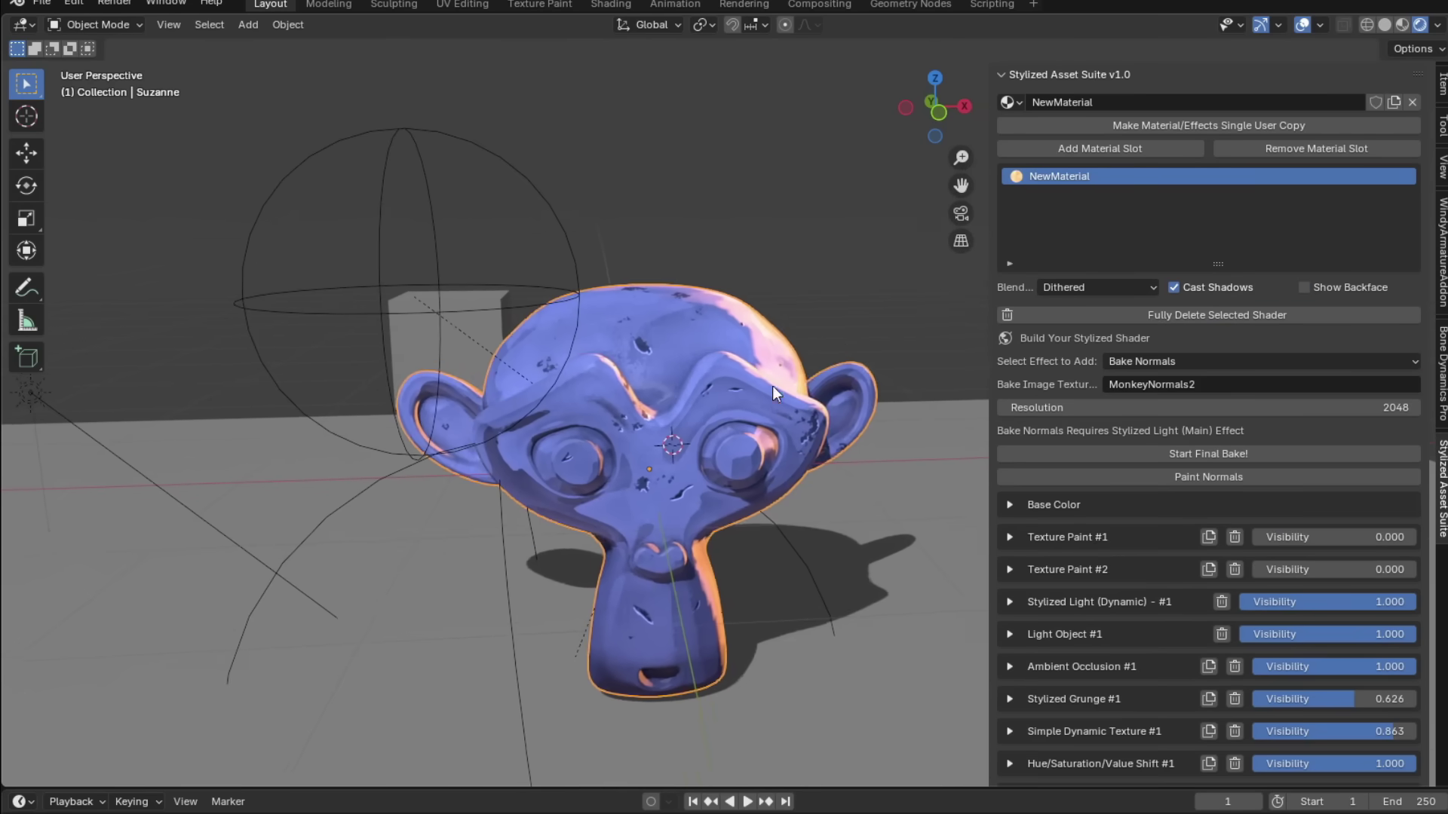
- Add an Object Outline effect to the monkey
{"action": "middle_click_drag", "start_coordinate": [772, 386], "coordinate": [716, 362]}
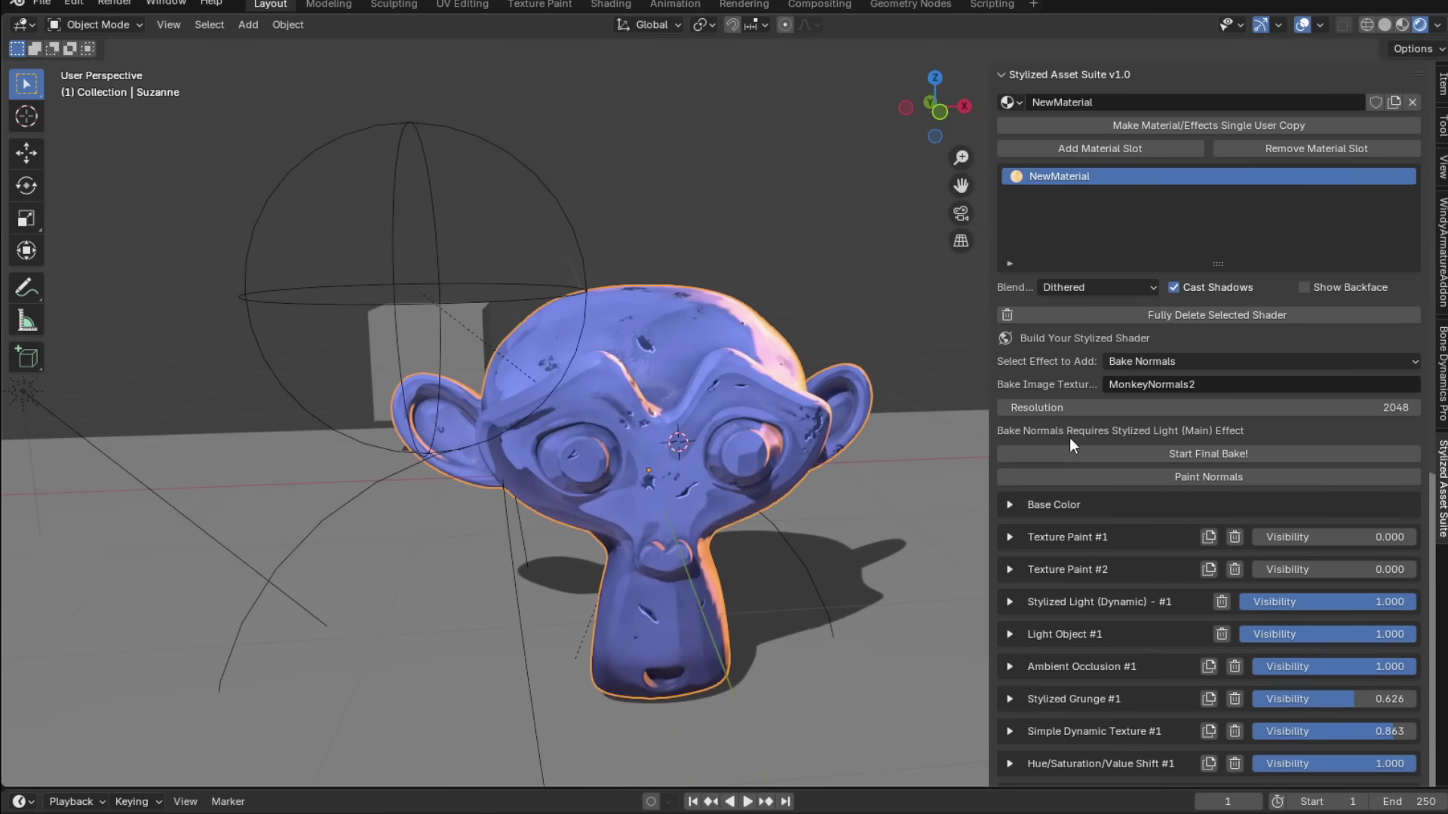
{"action": "left_click", "coordinate": [1205, 356]}
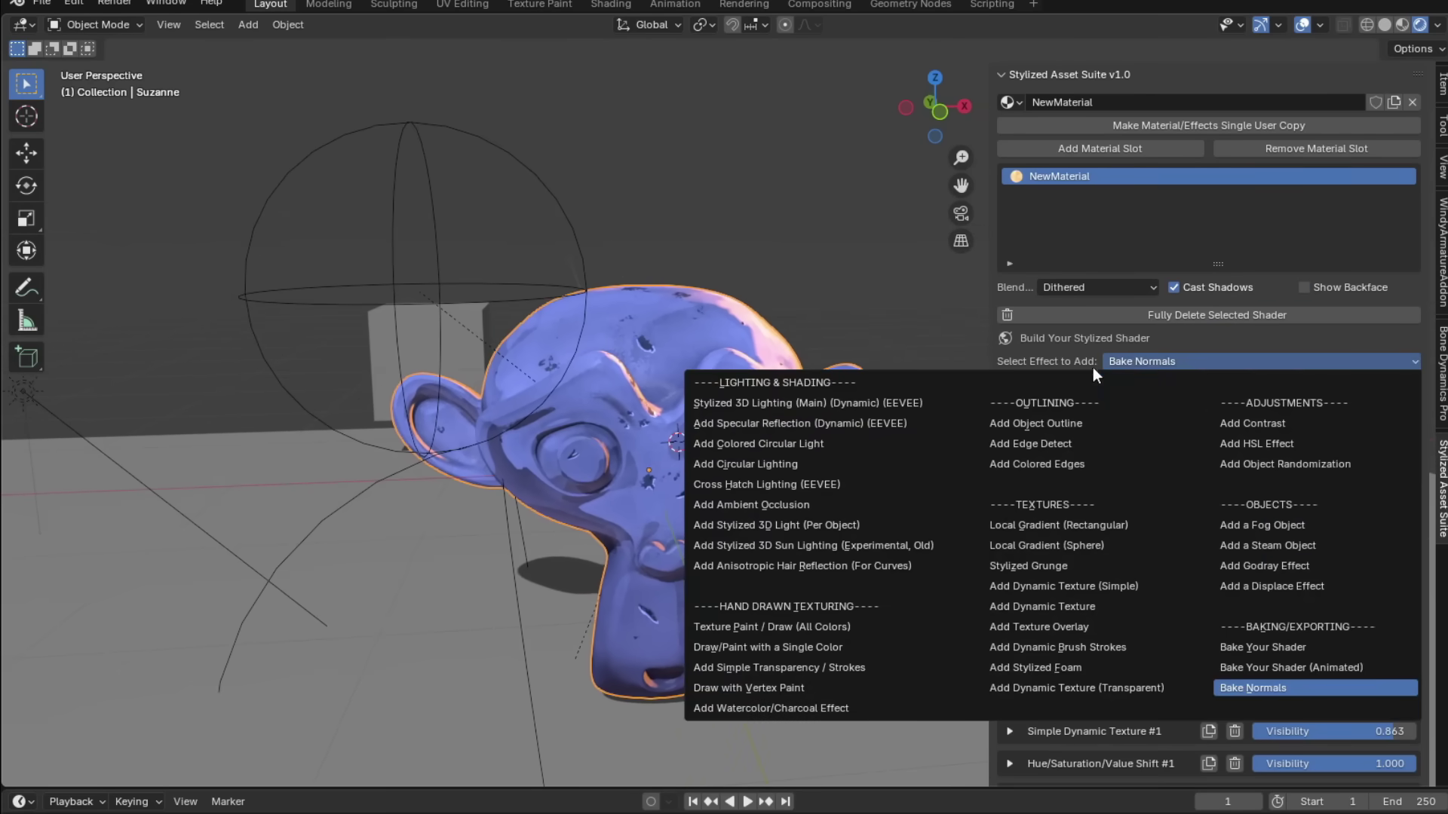
{"action": "left_click", "coordinate": [1098, 424]}
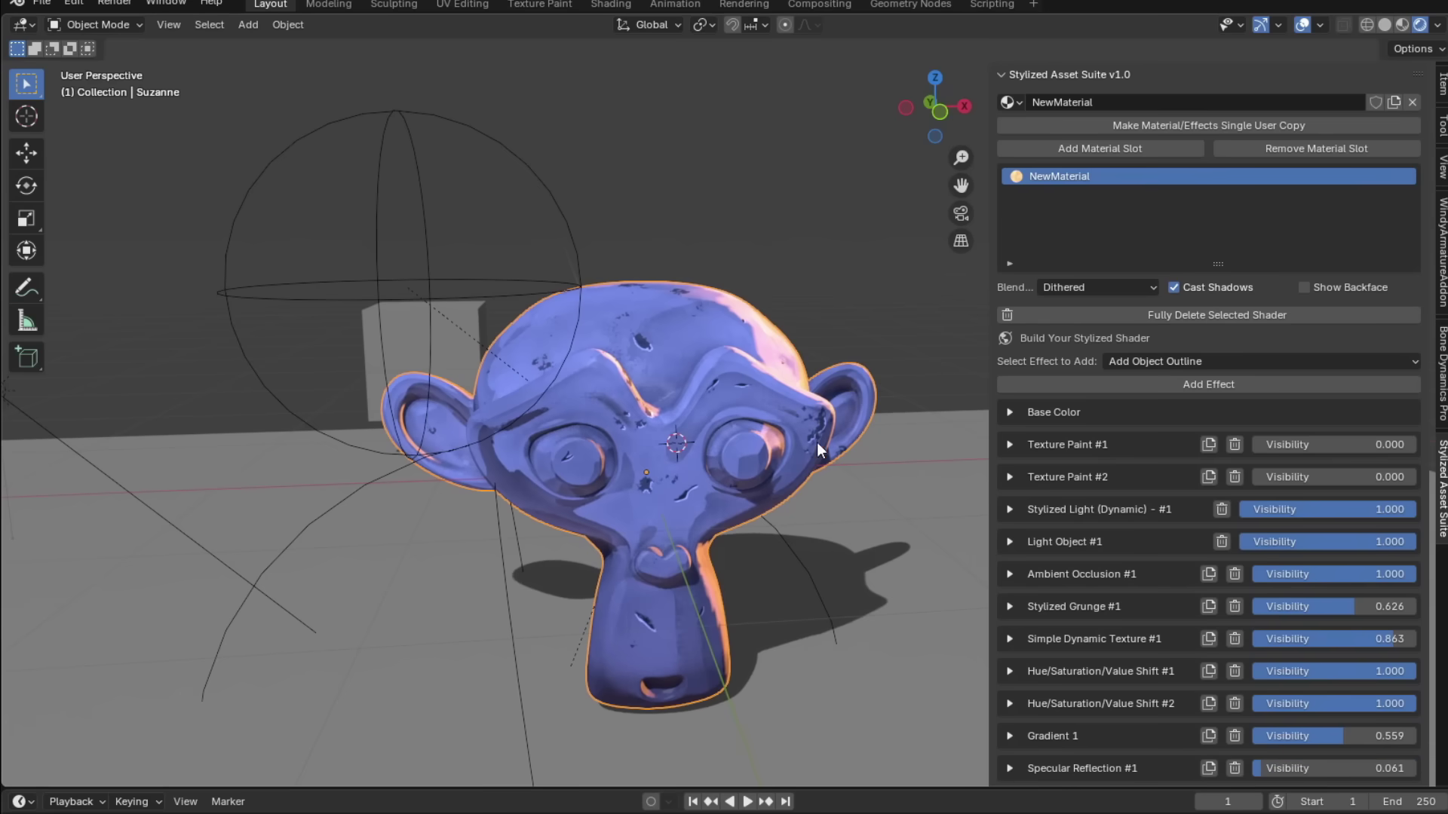
{"action": "middle_click_drag", "start_coordinate": [816, 442], "coordinate": [820, 452]}
{"action": "left_click", "coordinate": [1207, 385]}
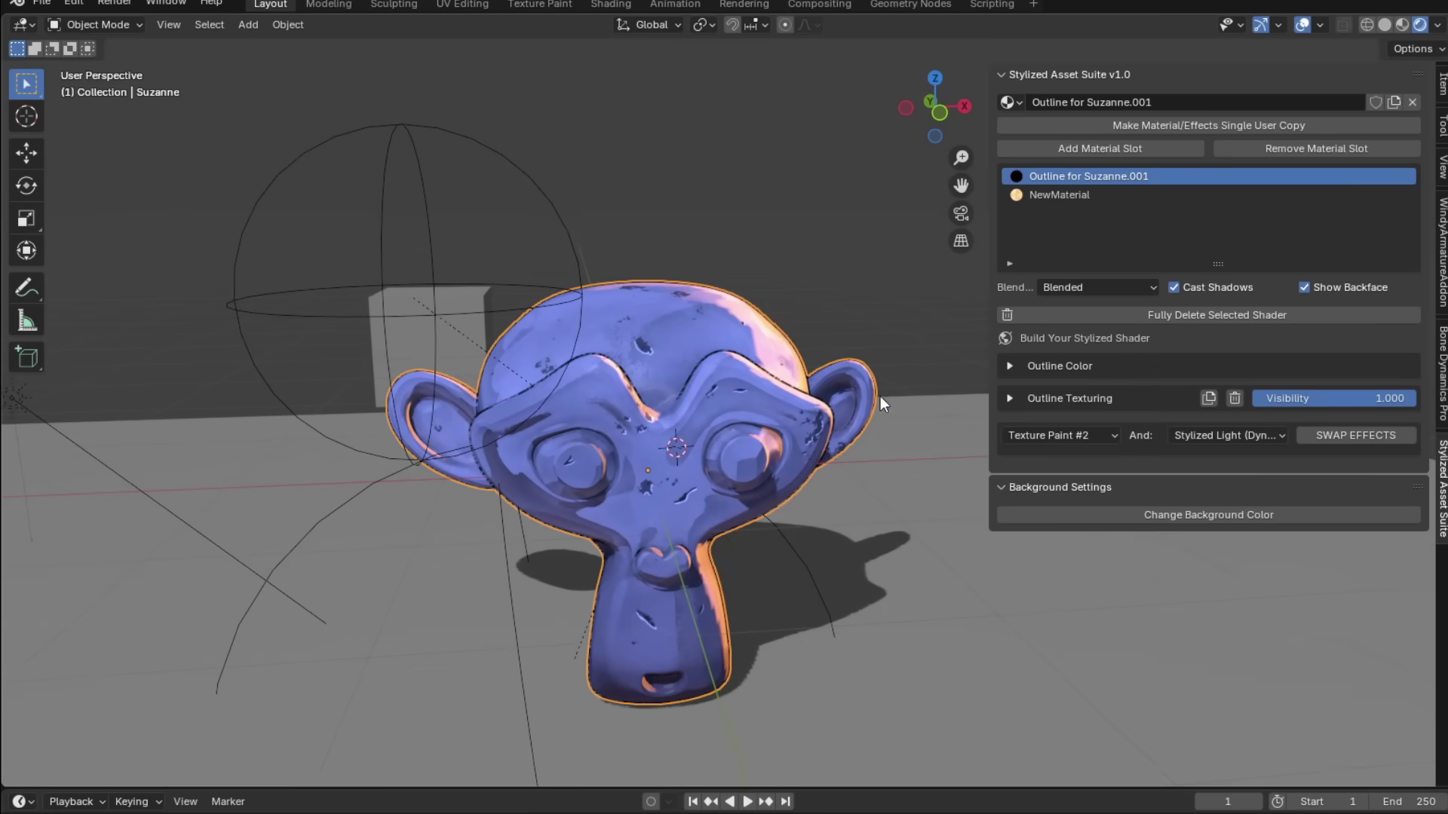
- Expand Outline Color, set the outline thickness to 0.028 m and check it with the overlays hidden
{"action": "left_click", "coordinate": [1007, 368]}
{"action": "left_click_drag", "start_coordinate": [1062, 414], "coordinate": [1192, 415]}
{"action": "middle_click_drag", "start_coordinate": [679, 420], "coordinate": [657, 425]}
{"action": "key", "text": "alt+shift+z"}
{"action": "key", "text": "alt+shift+z"}
{"action": "key", "text": "alt+shift+z"}
{"action": "middle_click_drag", "start_coordinate": [709, 370], "coordinate": [758, 383]}
- Set the Outline Texturing's Overall Transparency to -11.640 for a solid line and adjust the outline thickness
{"action": "left_click", "coordinate": [1026, 468]}
{"action": "scroll", "coordinate": [1084, 531], "scroll_direction": "down", "scroll_amount": 2}
{"action": "scroll", "coordinate": [1130, 461], "scroll_direction": "up", "scroll_amount": 1}
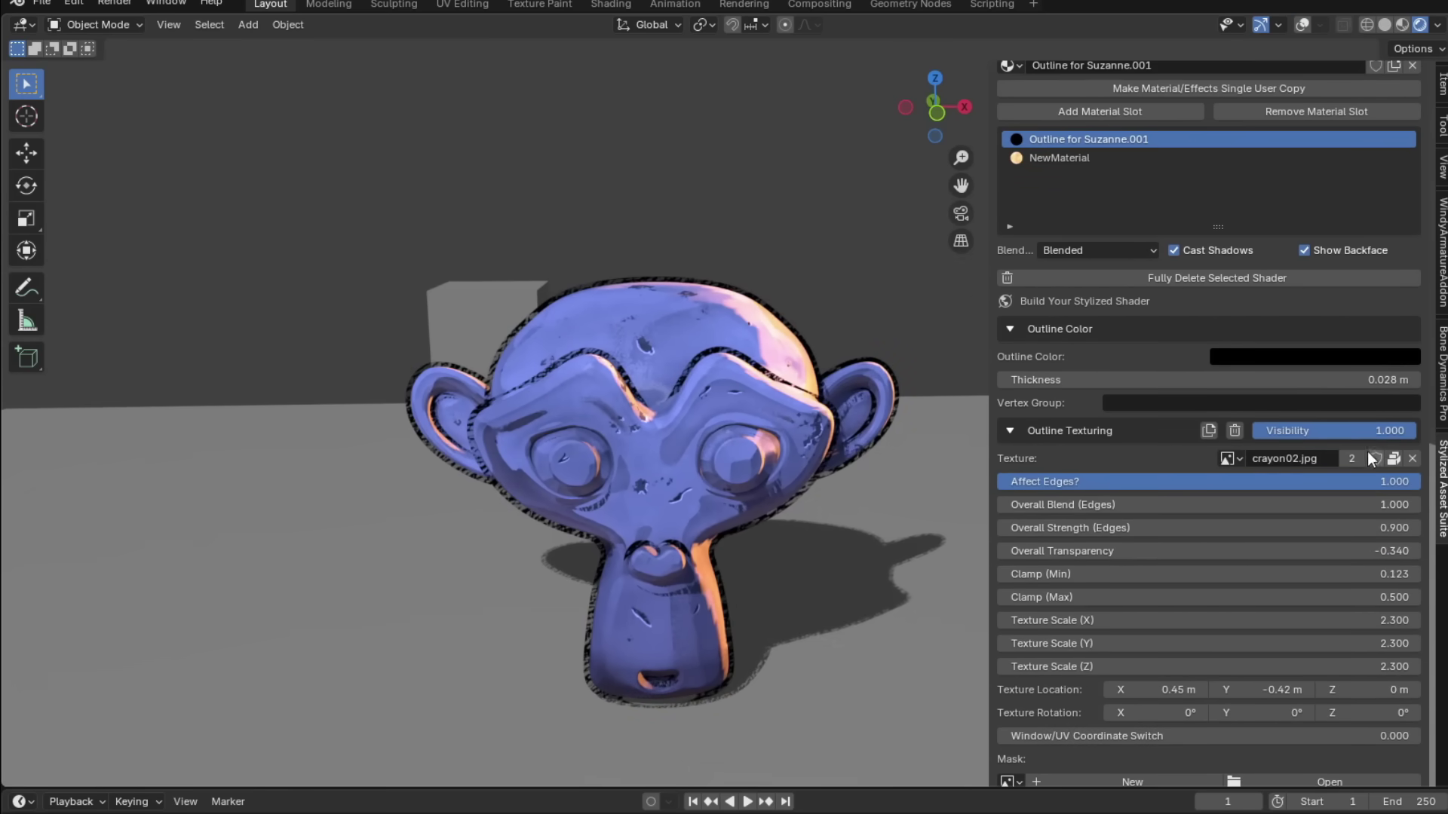
{"action": "mouse_move", "coordinate": [1091, 505]}
{"action": "left_mouse_down"}
{"action": "mouse_move", "coordinate": [1252, 504]}
{"action": "mouse_move", "coordinate": [1091, 505]}
{"action": "left_mouse_up"}
{"action": "left_click_drag", "start_coordinate": [1204, 549], "coordinate": [830, 549]}
{"action": "middle_click_drag", "start_coordinate": [679, 434], "coordinate": [698, 425]}
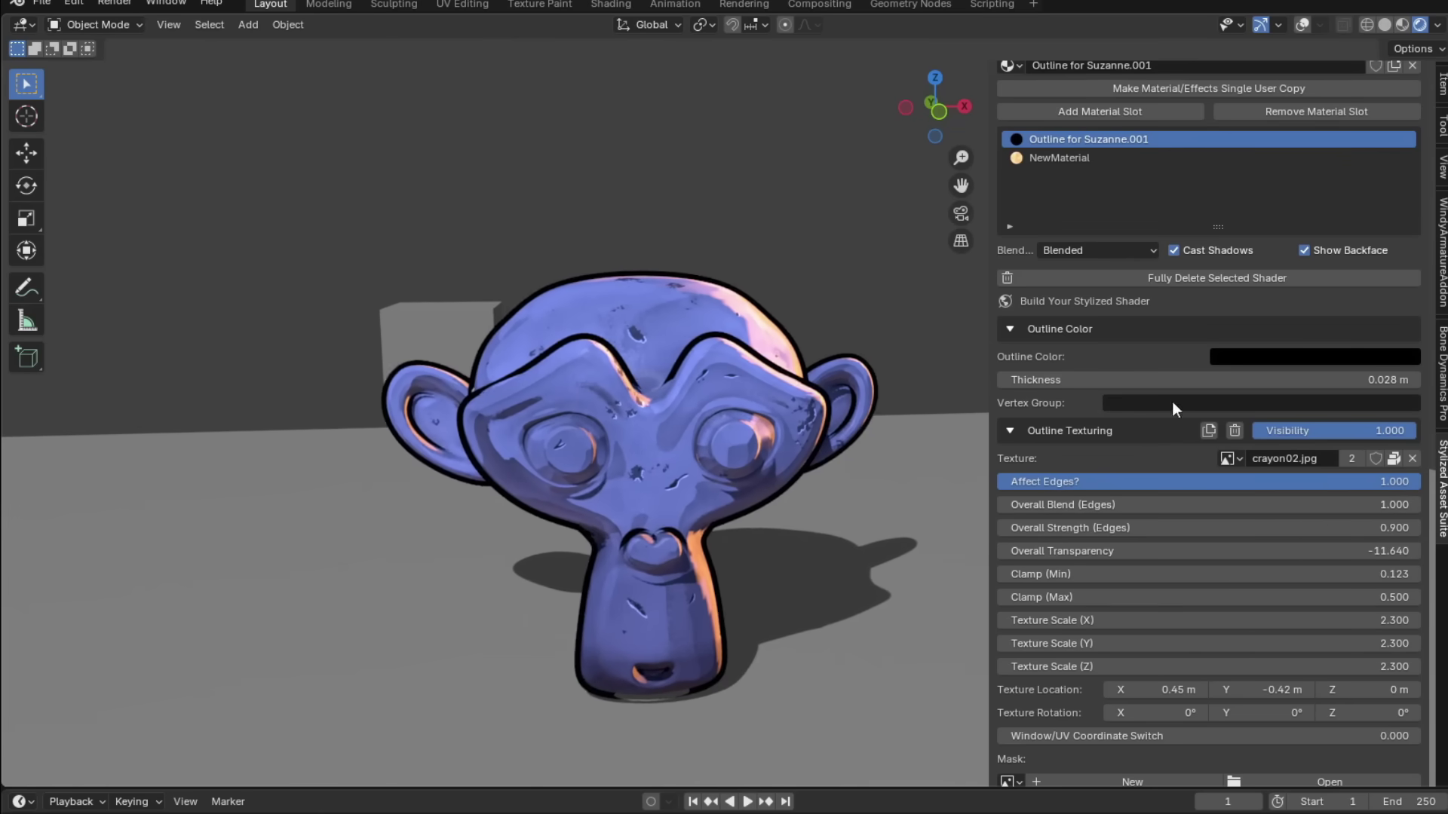
{"action": "left_click_drag", "start_coordinate": [1171, 380], "coordinate": [1146, 380]}
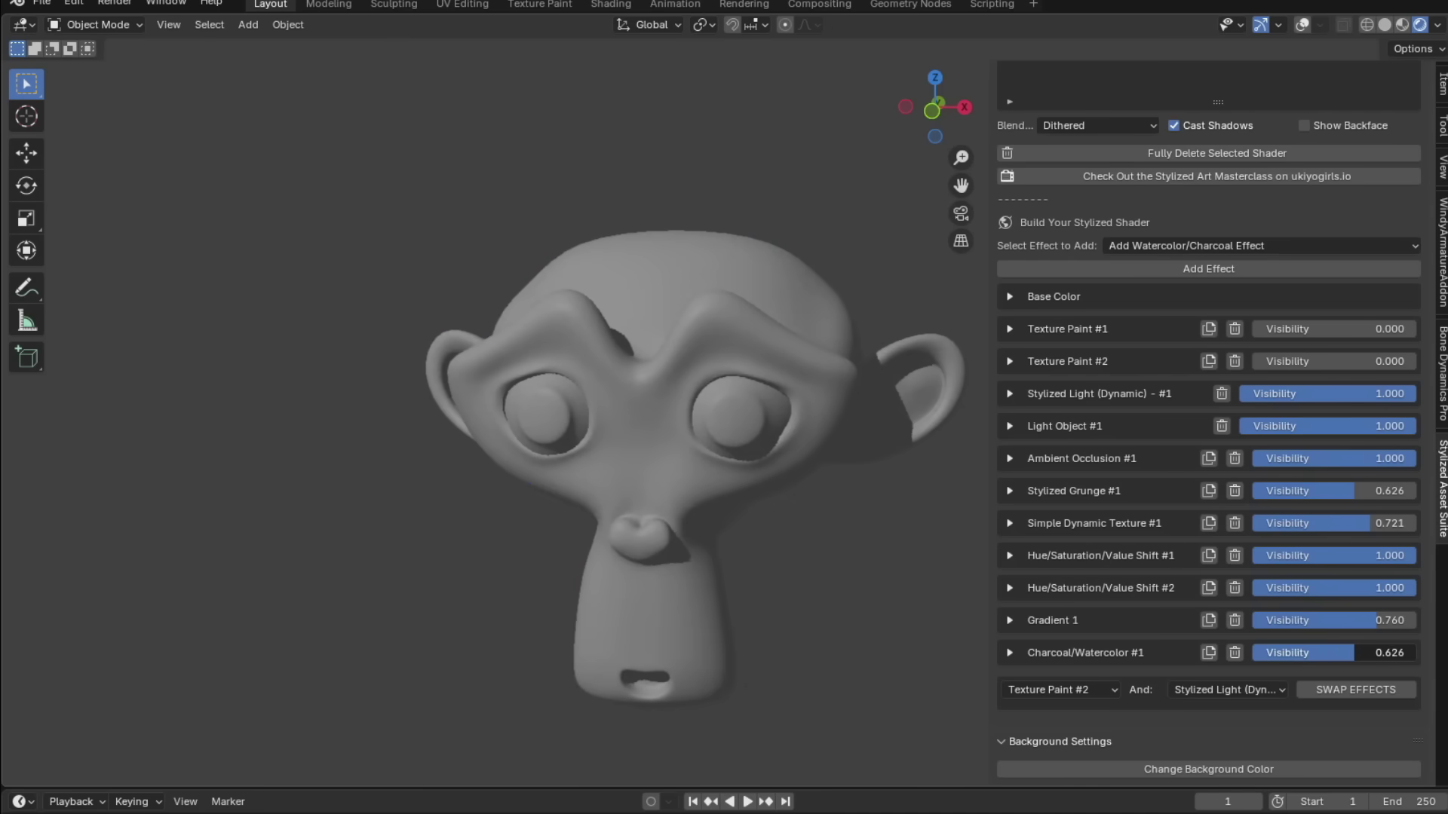
- Set the Charcoal/Watercolor effect's visibility to 0.000
{"action": "left_click_drag", "start_coordinate": [1353, 652], "coordinate": [1252, 653]}
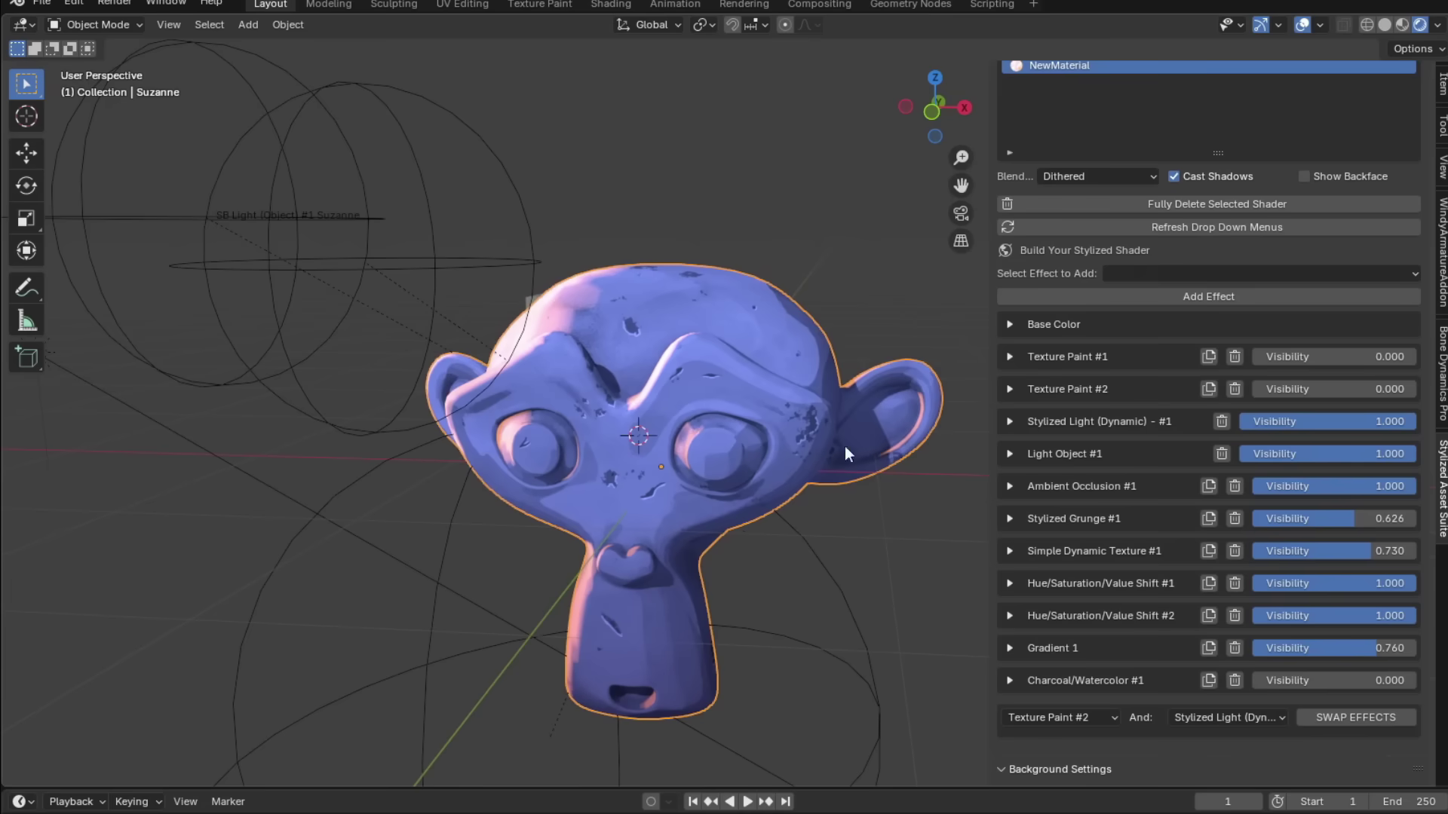
- Add a Specular Reflection (Dynamic) (EEVEE) effect to the monkey's shader
{"action": "left_click", "coordinate": [1139, 273]}
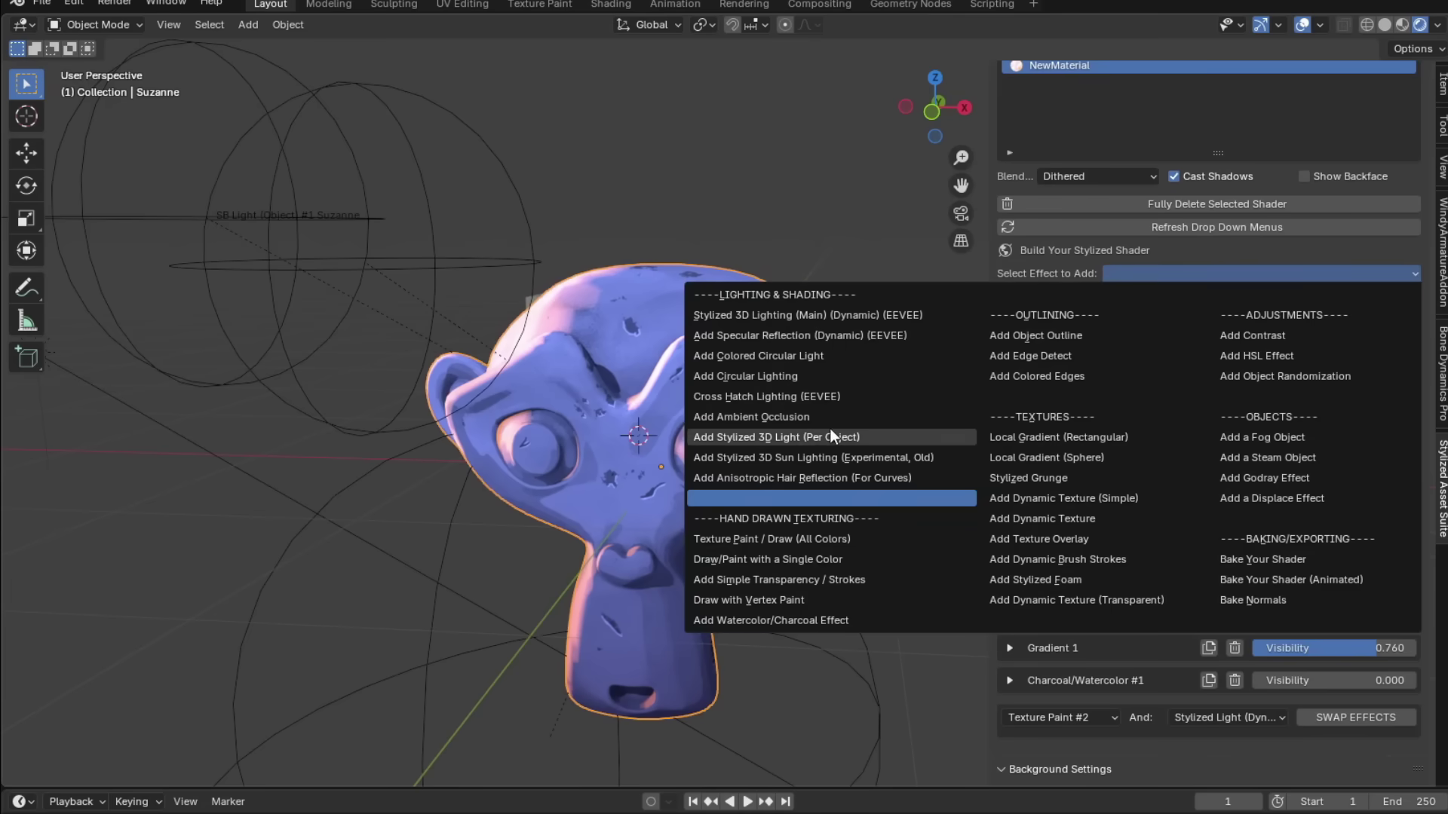
{"action": "left_click", "coordinate": [886, 331]}
{"action": "left_click", "coordinate": [1261, 294]}
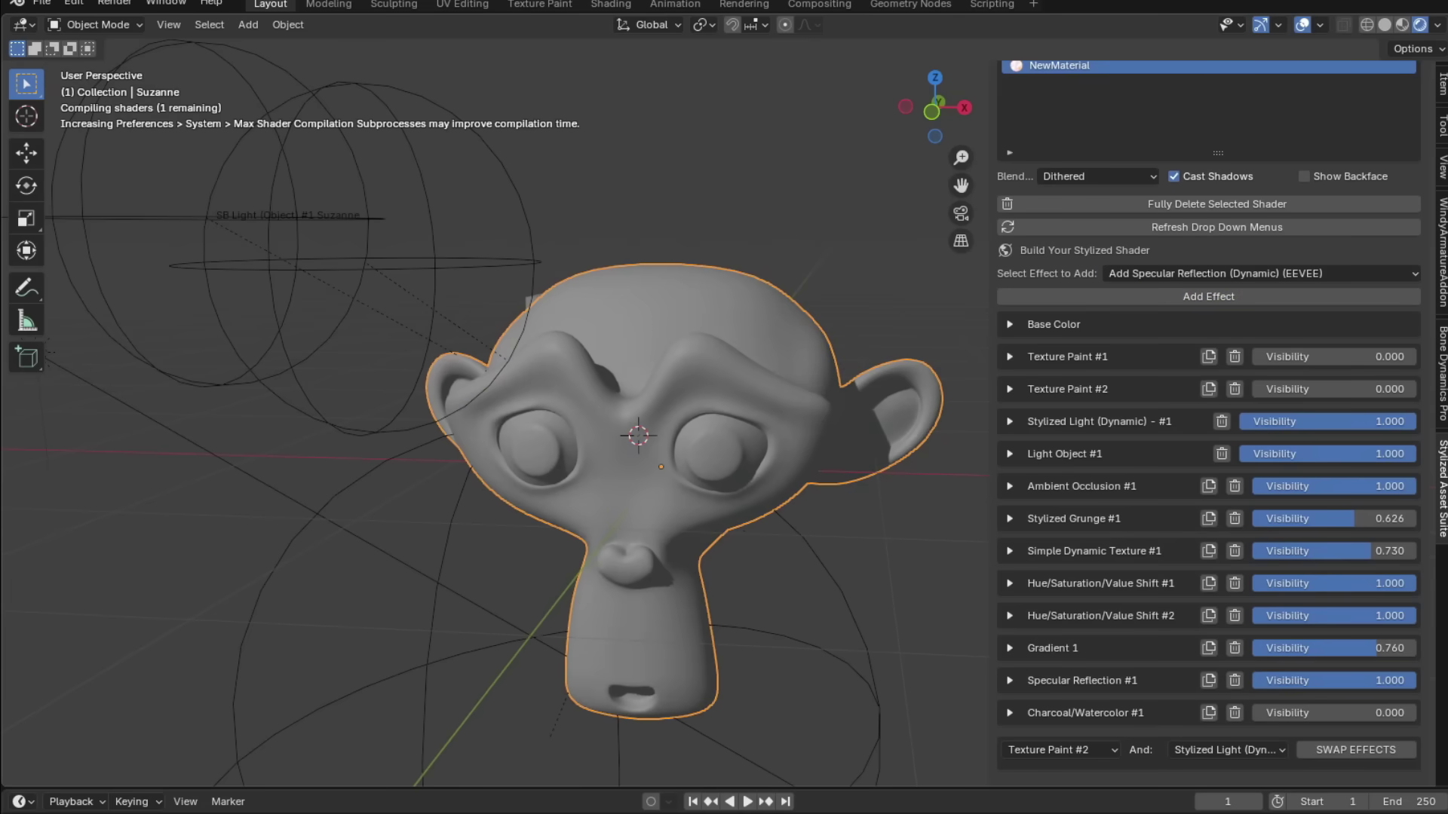
- Expand the Specular Reflection effect, set its Blend Style to Linear and raise its Shine Brightness
{"action": "left_click", "coordinate": [1018, 680]}
{"action": "scroll", "coordinate": [1090, 573], "scroll_direction": "down", "scroll_amount": 8}
{"action": "left_click", "coordinate": [1152, 450]}
{"action": "left_click", "coordinate": [1045, 469]}
{"action": "mouse_move", "coordinate": [1045, 468]}
{"action": "left_mouse_down"}
{"action": "mouse_move", "coordinate": [1238, 468]}
{"action": "mouse_move", "coordinate": [1282, 496]}
{"action": "left_mouse_up"}
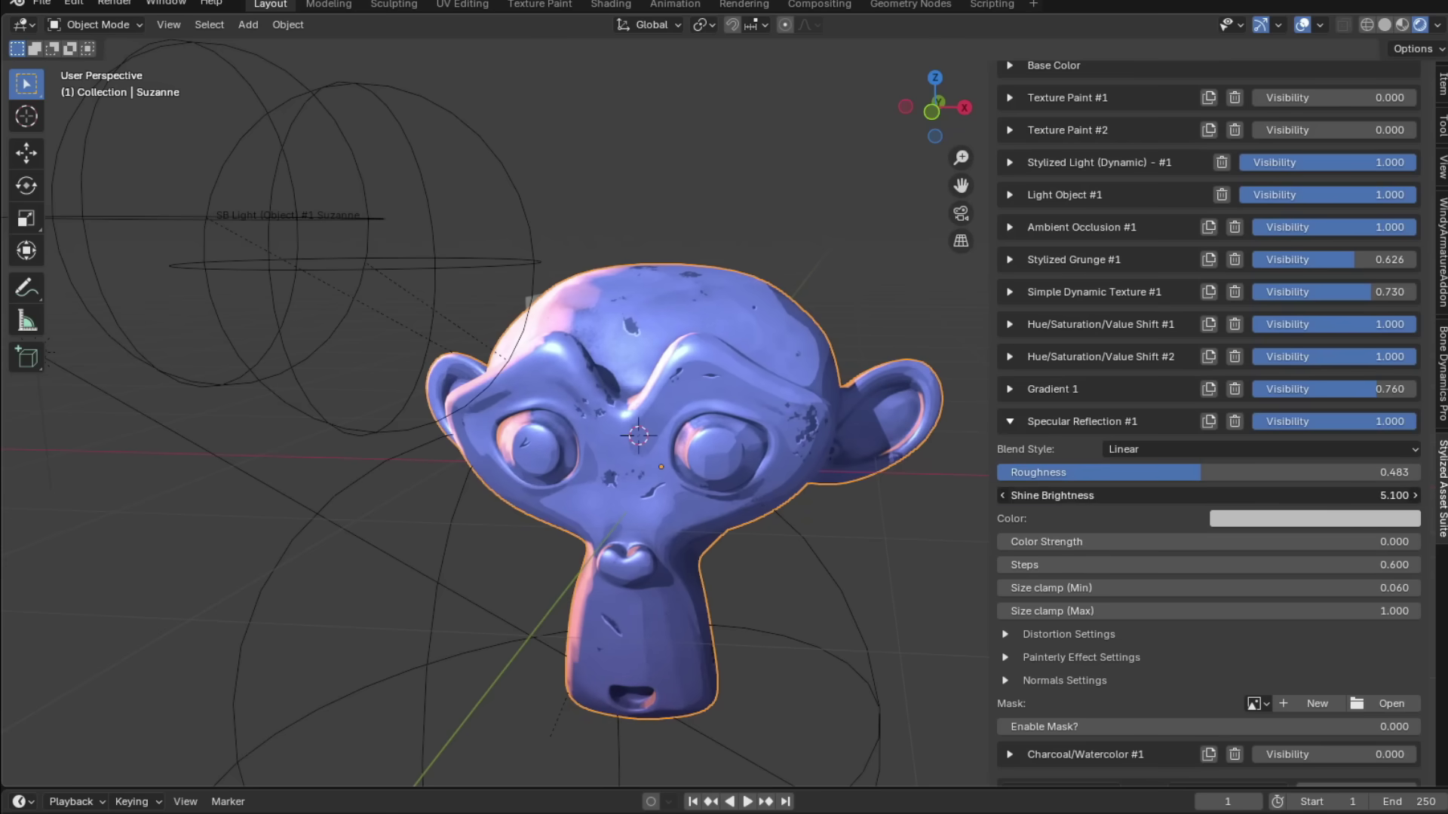
- Set the Specular Reflection's color to white and its Color Strength to 0.498
{"action": "left_click", "coordinate": [1273, 518]}
{"action": "left_click", "coordinate": [1273, 322]}
{"action": "left_click_drag", "start_coordinate": [1296, 275], "coordinate": [1294, 276]}
{"action": "left_click_drag", "start_coordinate": [1060, 542], "coordinate": [1003, 542]}
{"action": "left_click", "coordinate": [1282, 518]}
{"action": "left_click", "coordinate": [1289, 290]}
{"action": "left_click_drag", "start_coordinate": [1283, 444], "coordinate": [1362, 444]}
{"action": "mouse_move", "coordinate": [1064, 542]}
{"action": "left_mouse_down"}
{"action": "mouse_move", "coordinate": [1239, 541]}
{"action": "mouse_move", "coordinate": [1135, 542]}
{"action": "mouse_move", "coordinate": [1206, 541]}
{"action": "left_mouse_up"}
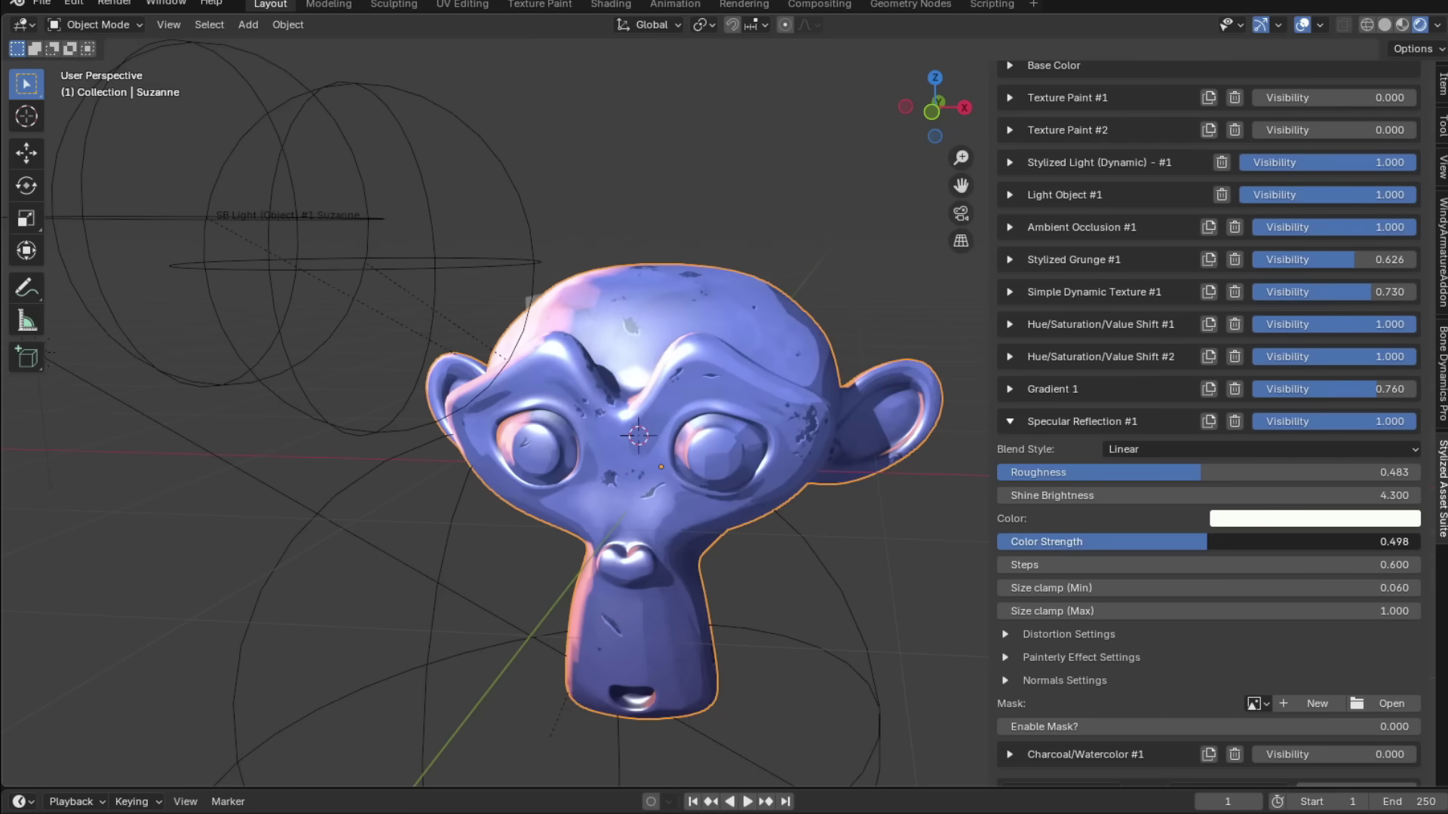
- Expand the Specular Reflection's Painterly Effect Settings and set its Roughness to 0.483
{"action": "left_click", "coordinate": [1006, 656]}
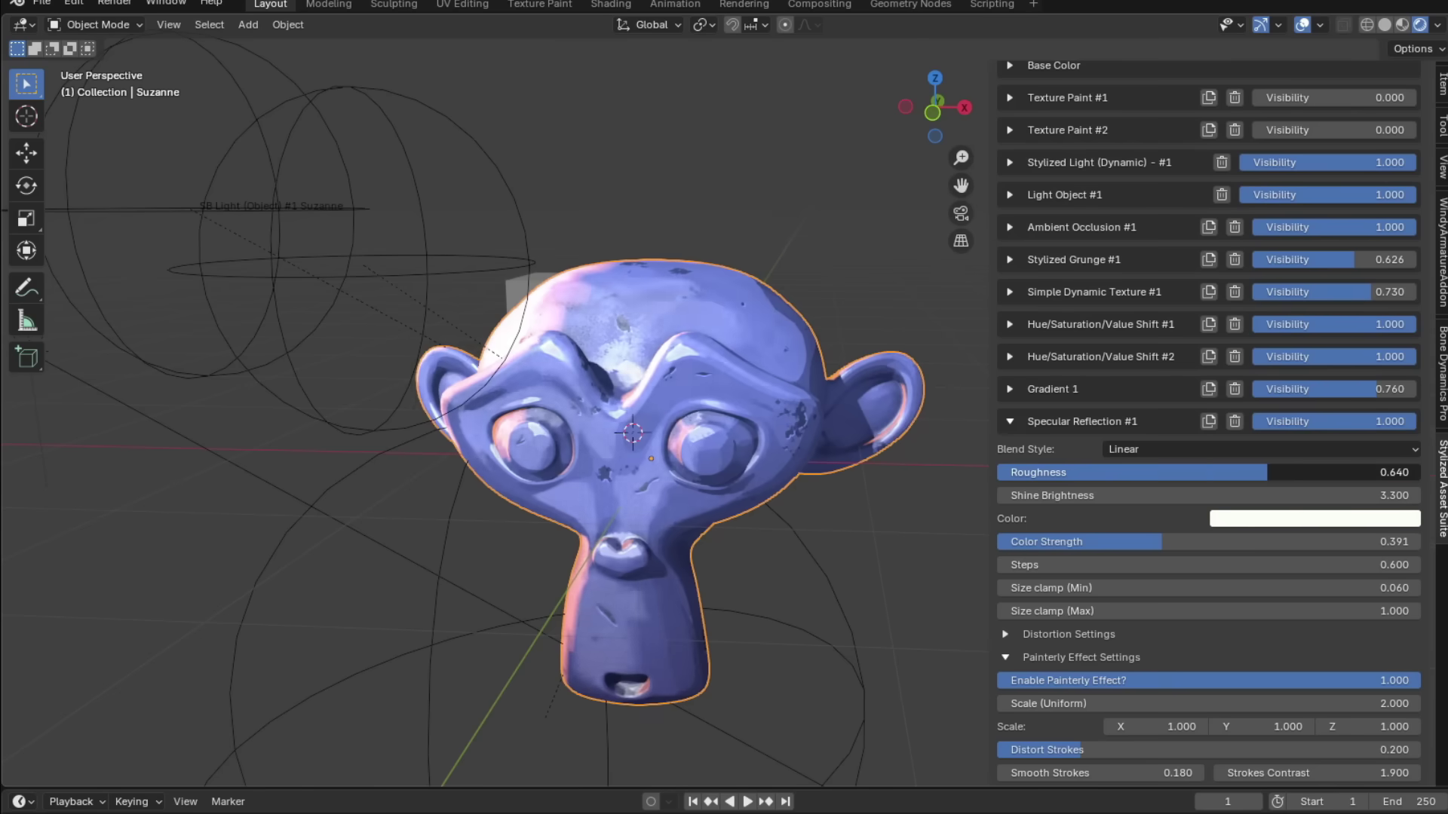
{"action": "left_click_drag", "start_coordinate": [1267, 472], "coordinate": [1224, 472]}
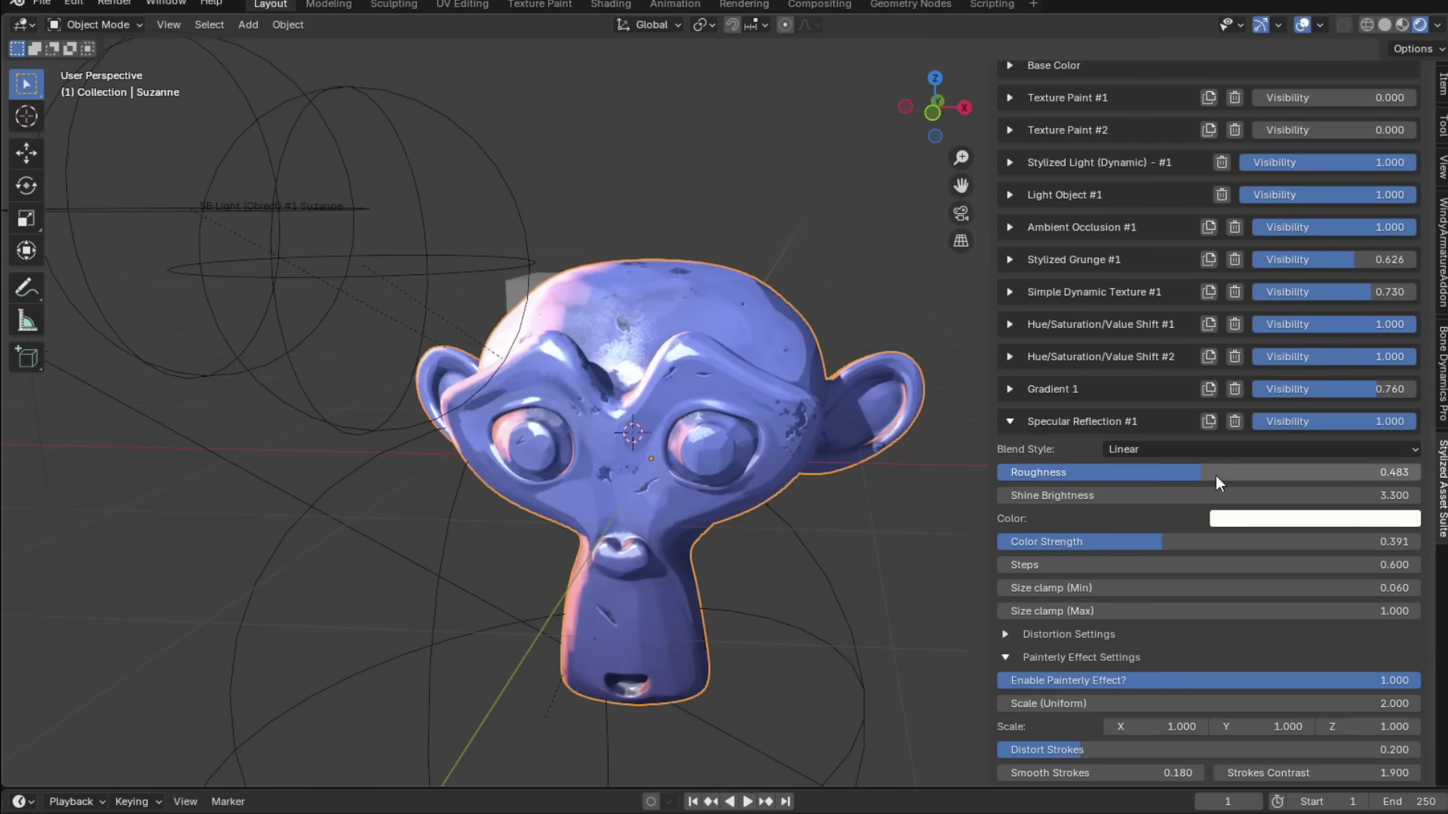
{"action": "middle_click_drag", "start_coordinate": [808, 509], "coordinate": [775, 475]}
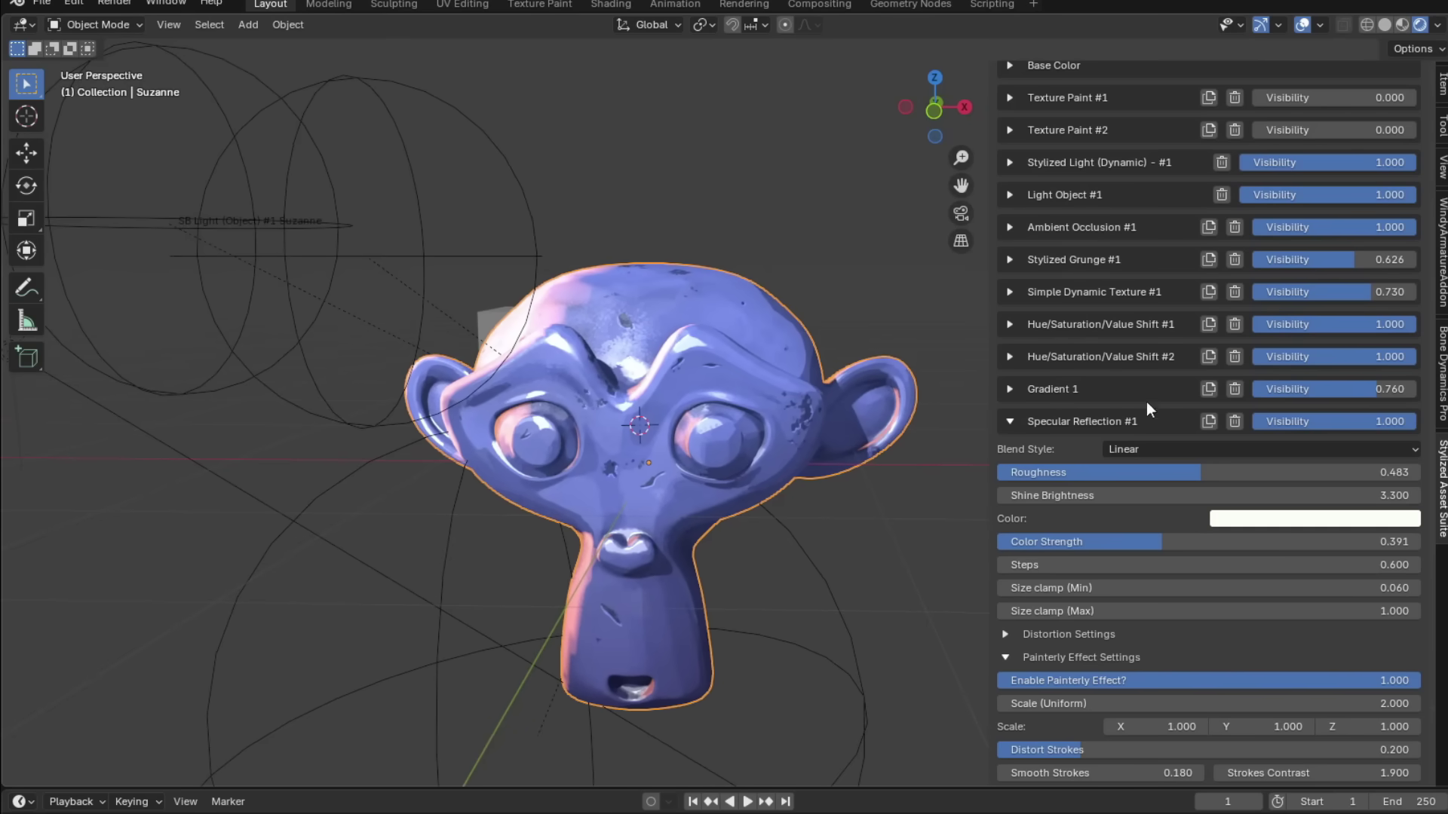
- Try a different color for the Specular Reflection highlights
{"action": "scroll", "coordinate": [1030, 348], "scroll_direction": "up", "scroll_amount": 4}
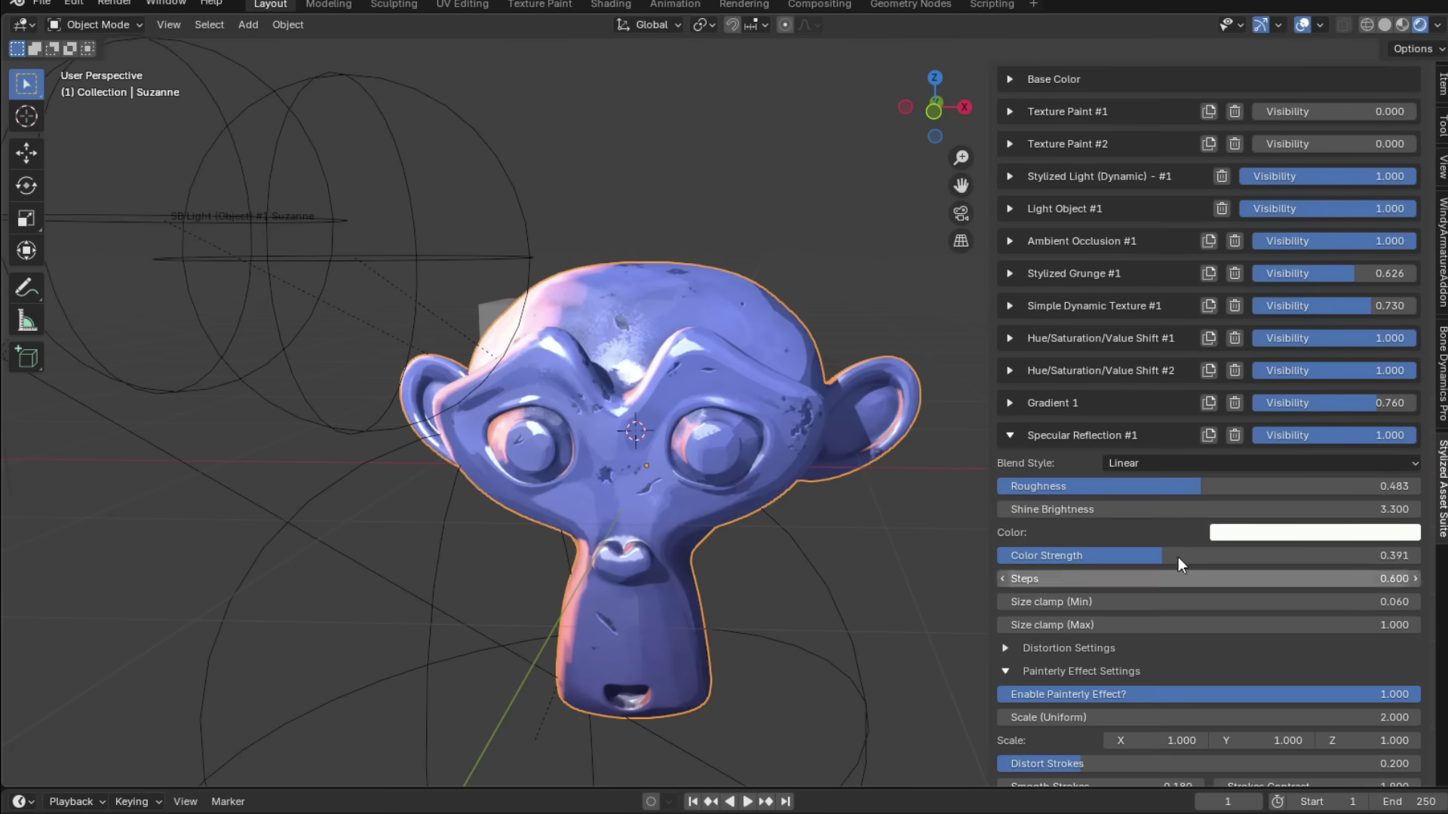
{"action": "left_click", "coordinate": [1282, 532]}
{"action": "mouse_move", "coordinate": [1286, 328]}
{"action": "left_mouse_down"}
{"action": "mouse_move", "coordinate": [1244, 249]}
{"action": "mouse_move", "coordinate": [1252, 283]}
{"action": "mouse_move", "coordinate": [1272, 278]}
{"action": "mouse_move", "coordinate": [1349, 321]}
{"action": "mouse_move", "coordinate": [1346, 355]}
{"action": "left_mouse_up"}
{"action": "right_click", "coordinate": [1252, 283]}
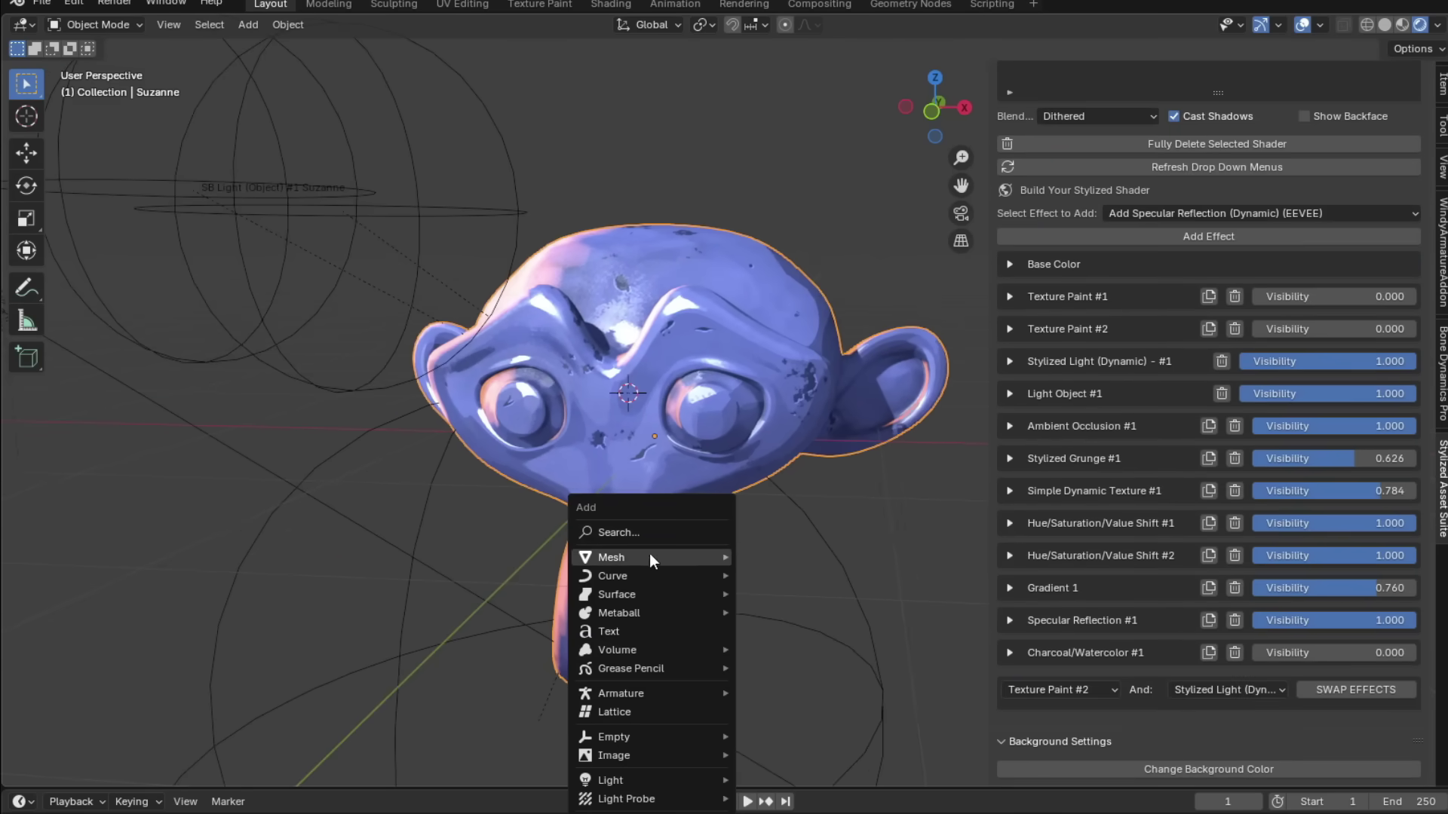
- Add a plane to the scene and scale it up into a large ground surface
{"action": "mouse_move", "coordinate": [650, 554]}
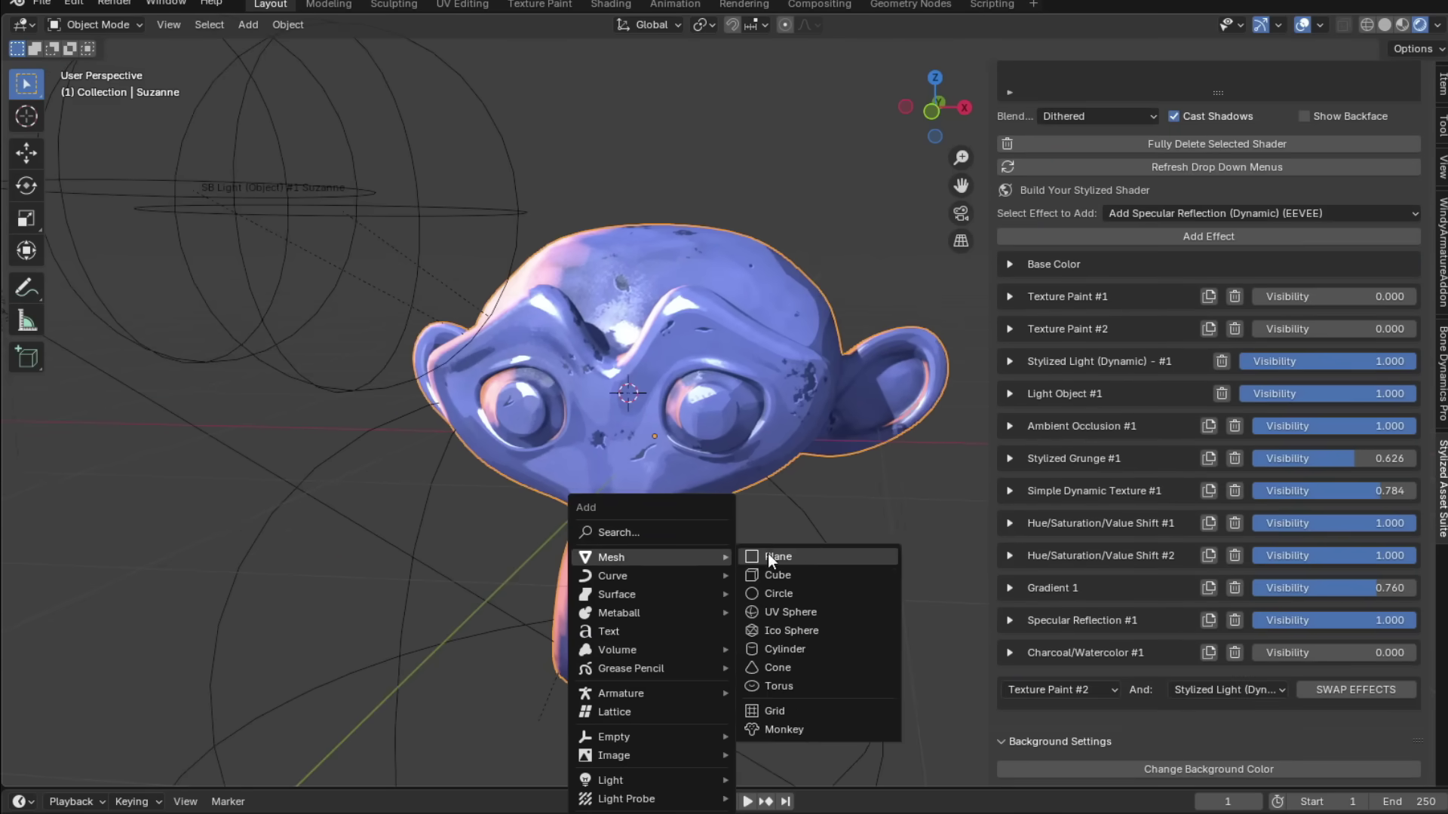
{"action": "left_click", "coordinate": [768, 553]}
{"action": "key", "text": "s"}
{"action": "left_click", "coordinate": [1270, 508]}
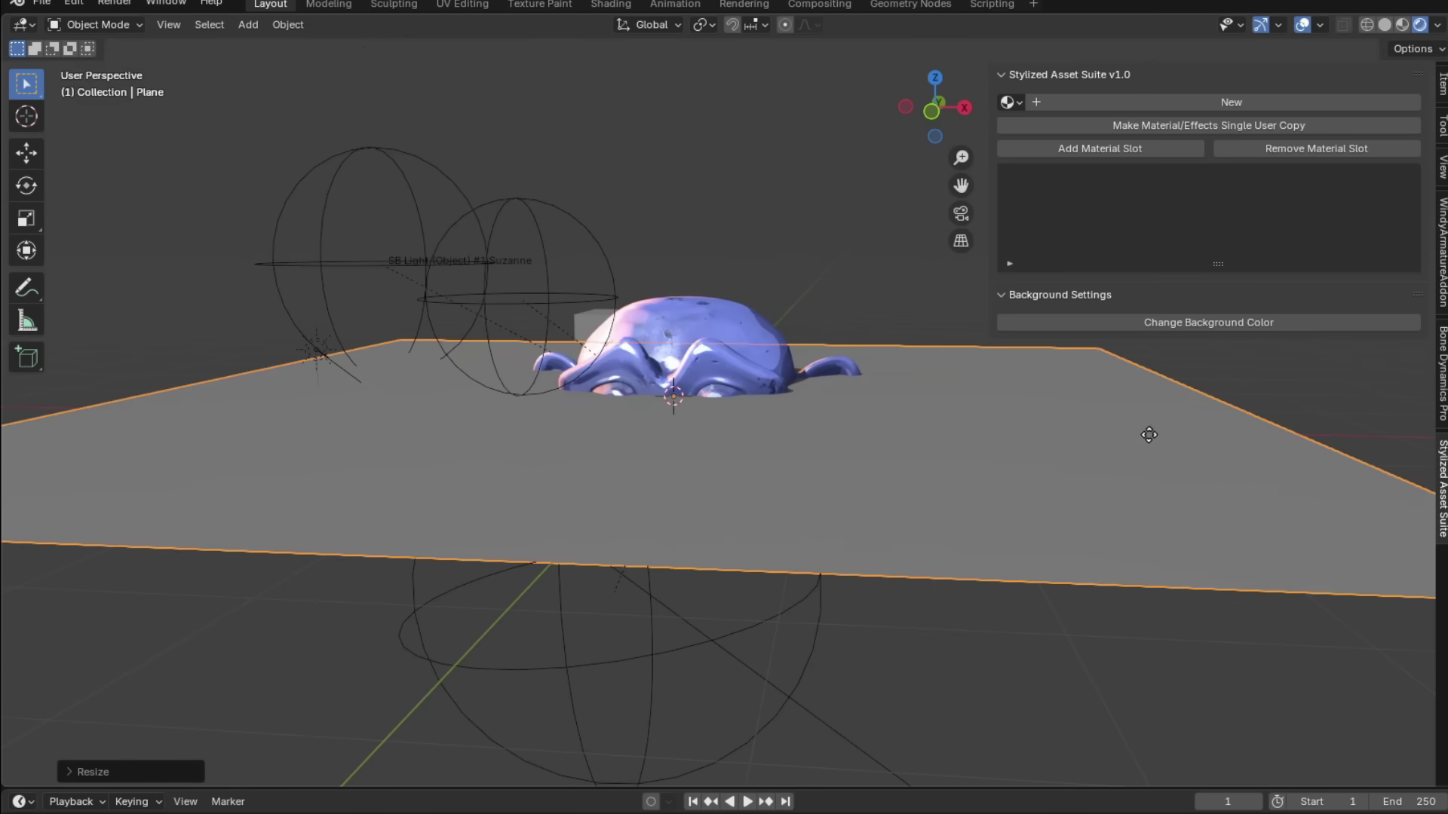
- Move the ground plane down along Z so that it sits beneath the monkey
{"action": "key", "text": "g"}
{"action": "key", "text": "z"}
{"action": "left_click", "coordinate": [1071, 518]}
- Select the monkey and expand the Bounced Light Settings of its Stylized Light (Dynamic) effect
{"action": "middle_click_drag", "start_coordinate": [1070, 518], "coordinate": [912, 509]}
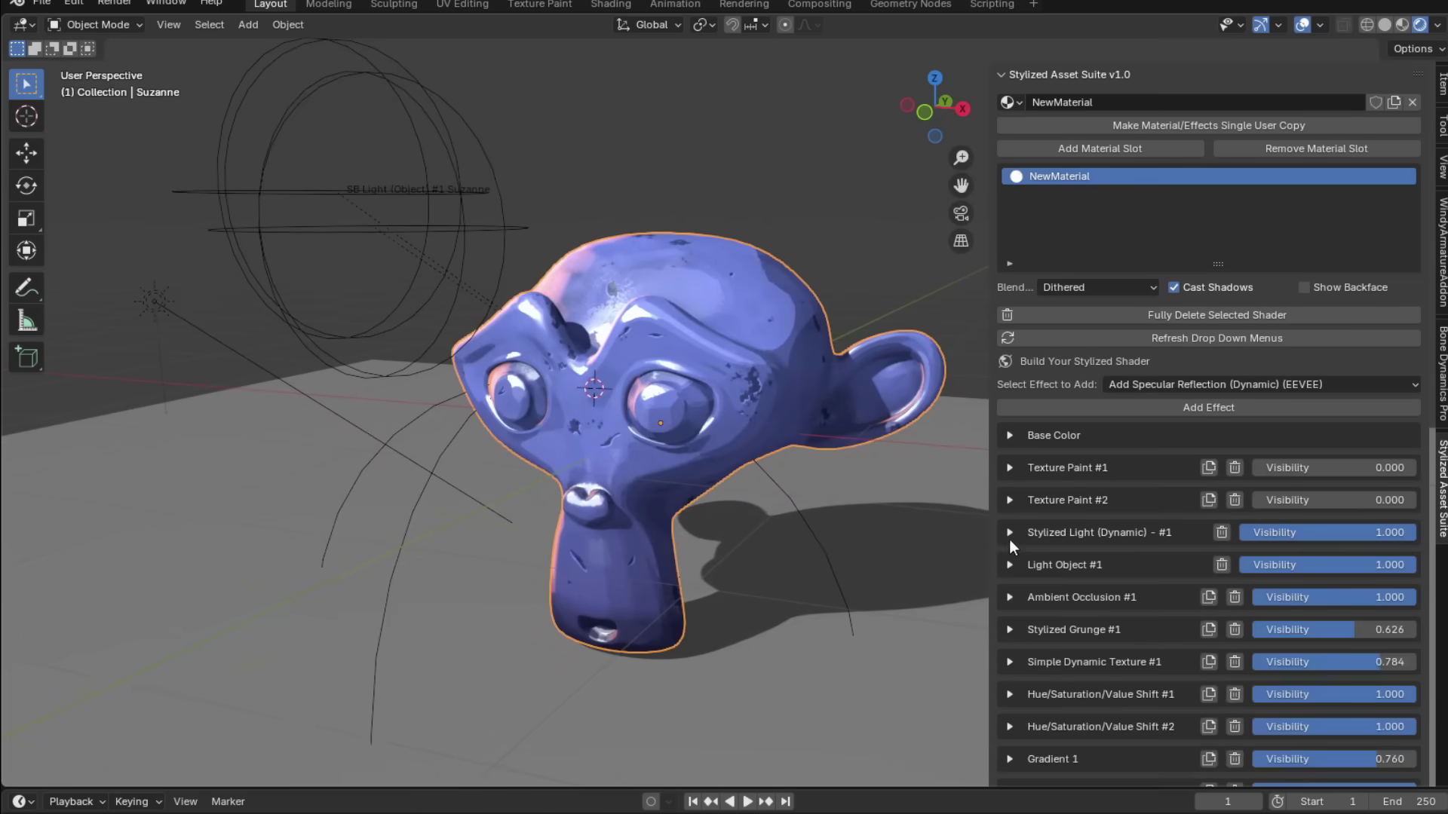
{"action": "left_click", "coordinate": [1010, 534]}
{"action": "middle_click_drag", "start_coordinate": [917, 536], "coordinate": [1108, 514]}
{"action": "scroll", "coordinate": [1108, 513], "scroll_direction": "down", "scroll_amount": 5}
{"action": "left_click", "coordinate": [1005, 478]}
{"action": "scroll", "coordinate": [1135, 477], "scroll_direction": "down", "scroll_amount": 3}
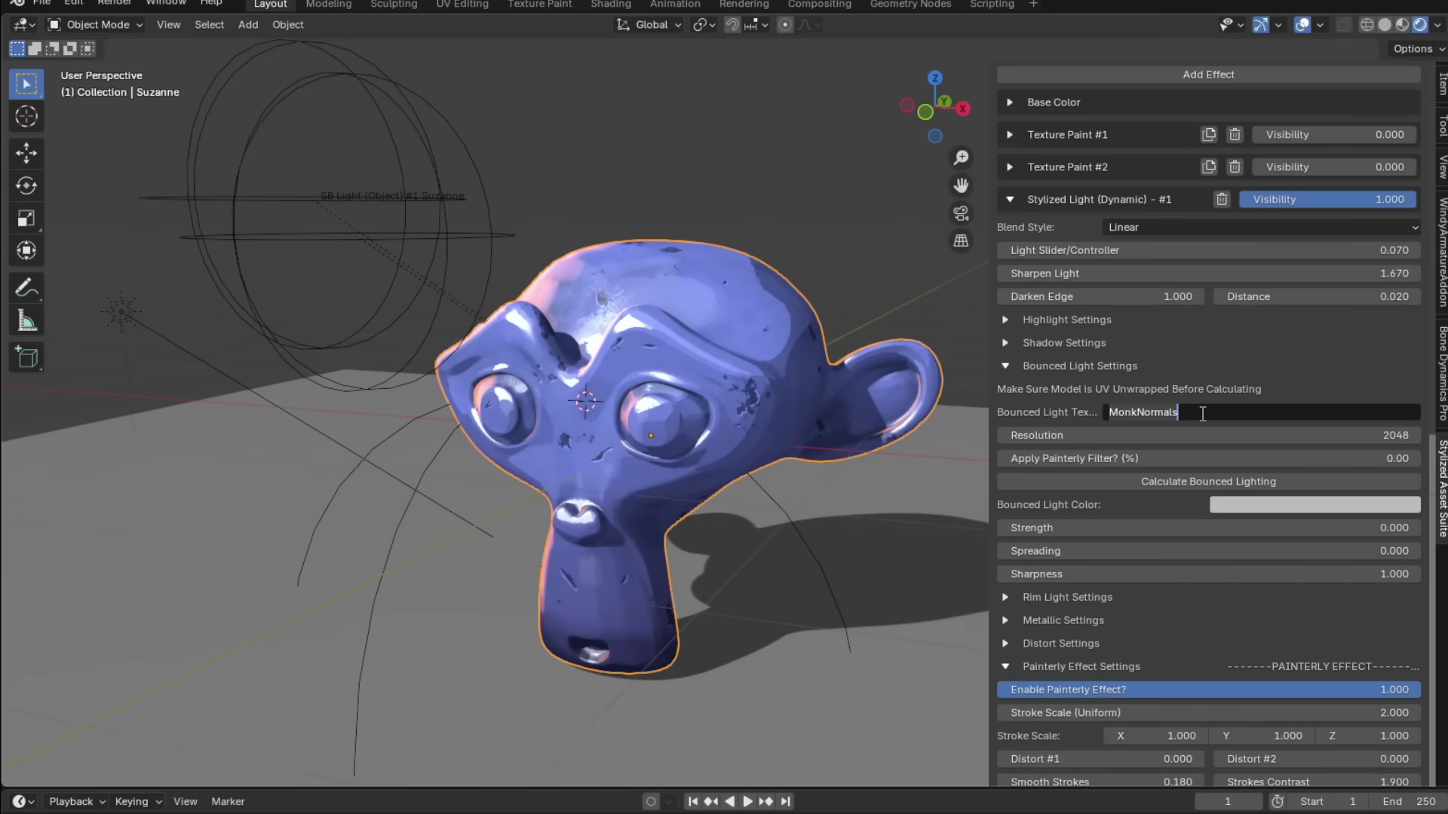
- Calculate the bounced lighting into a texture named MonkeyBouncedLight with the Painterly Filter at 1.00
{"action": "type", "text": "edLight"}
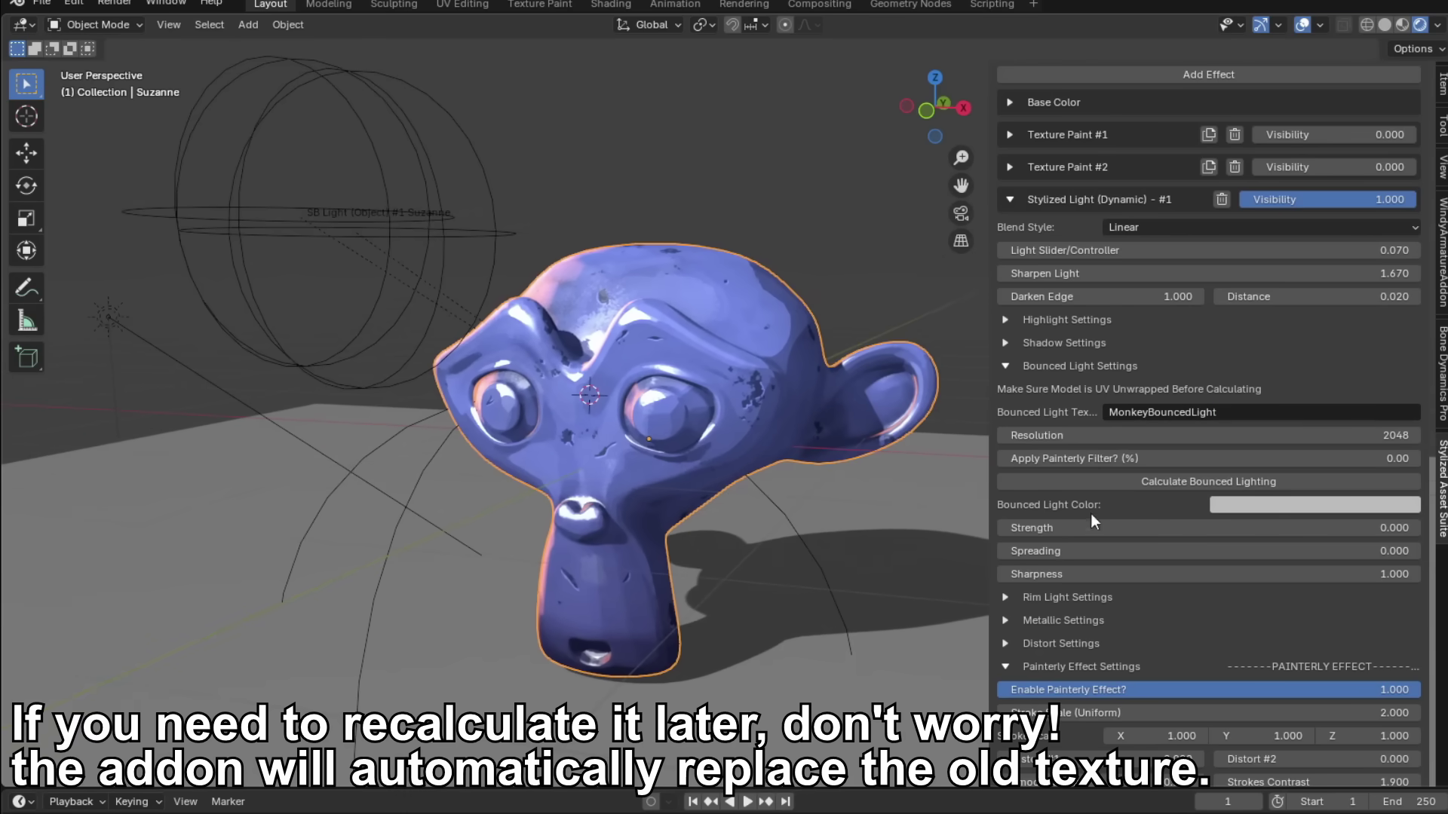
{"action": "type", "text": "1"}
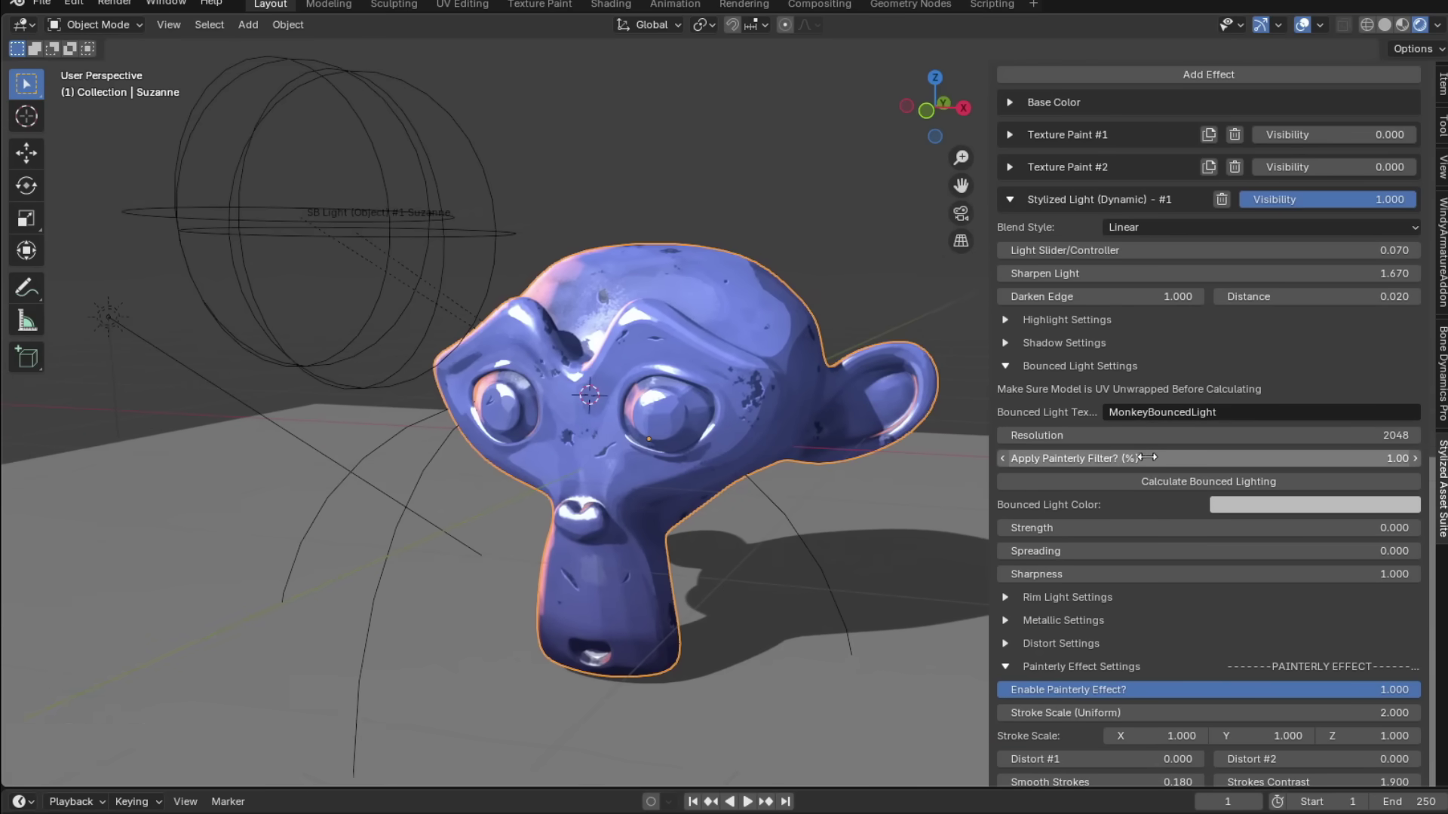
{"action": "key", "text": "Return"}
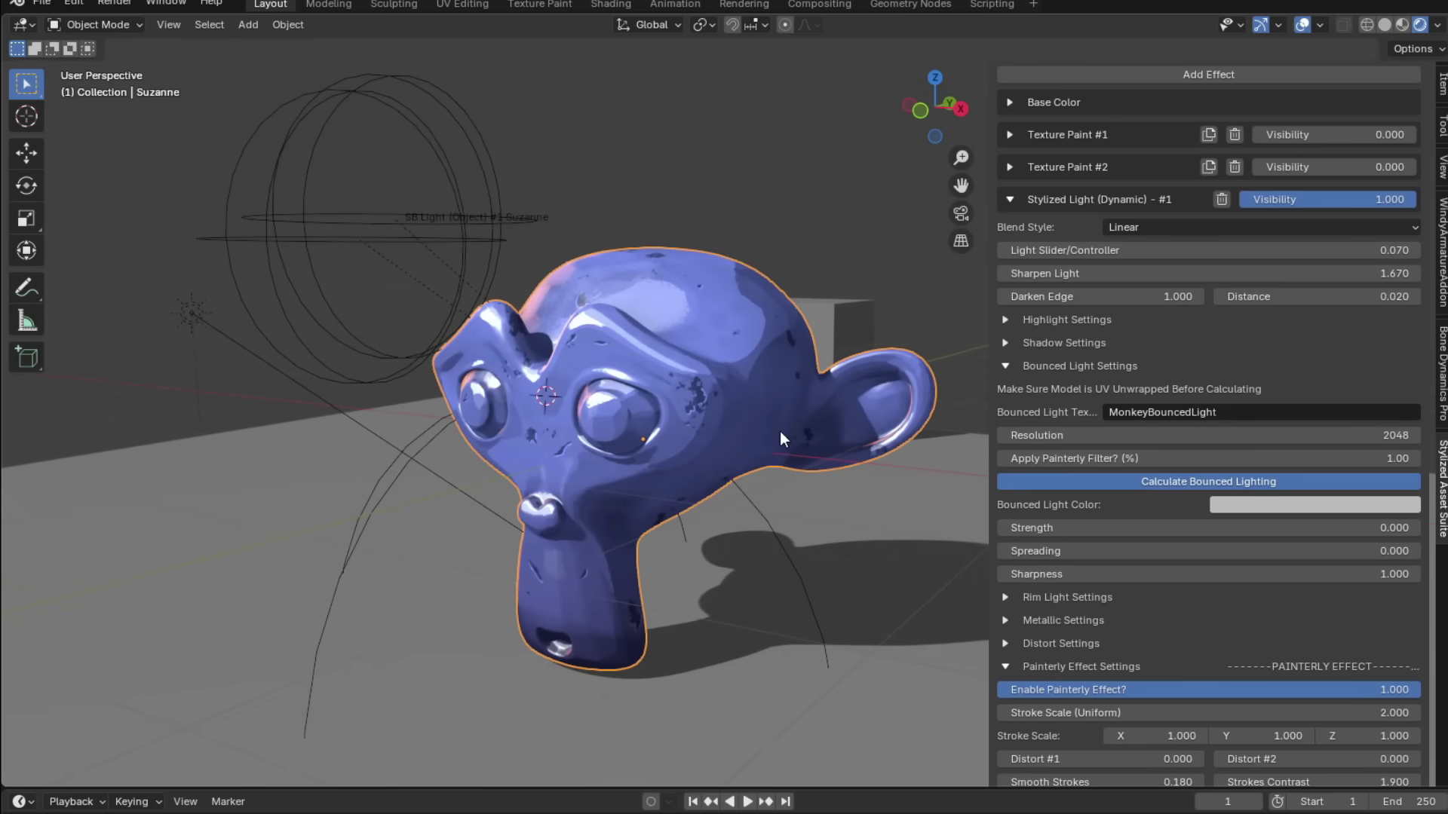
- Raise the bounced light's Strength and adjust its Spreading and color
{"action": "left_click_drag", "start_coordinate": [1028, 531], "coordinate": [1420, 528]}
{"action": "left_click_drag", "start_coordinate": [1071, 551], "coordinate": [1139, 580]}
{"action": "left_click", "coordinate": [1287, 502]}
{"action": "left_click_drag", "start_coordinate": [1288, 287], "coordinate": [1268, 309]}
{"action": "key", "text": "BackSpace"}
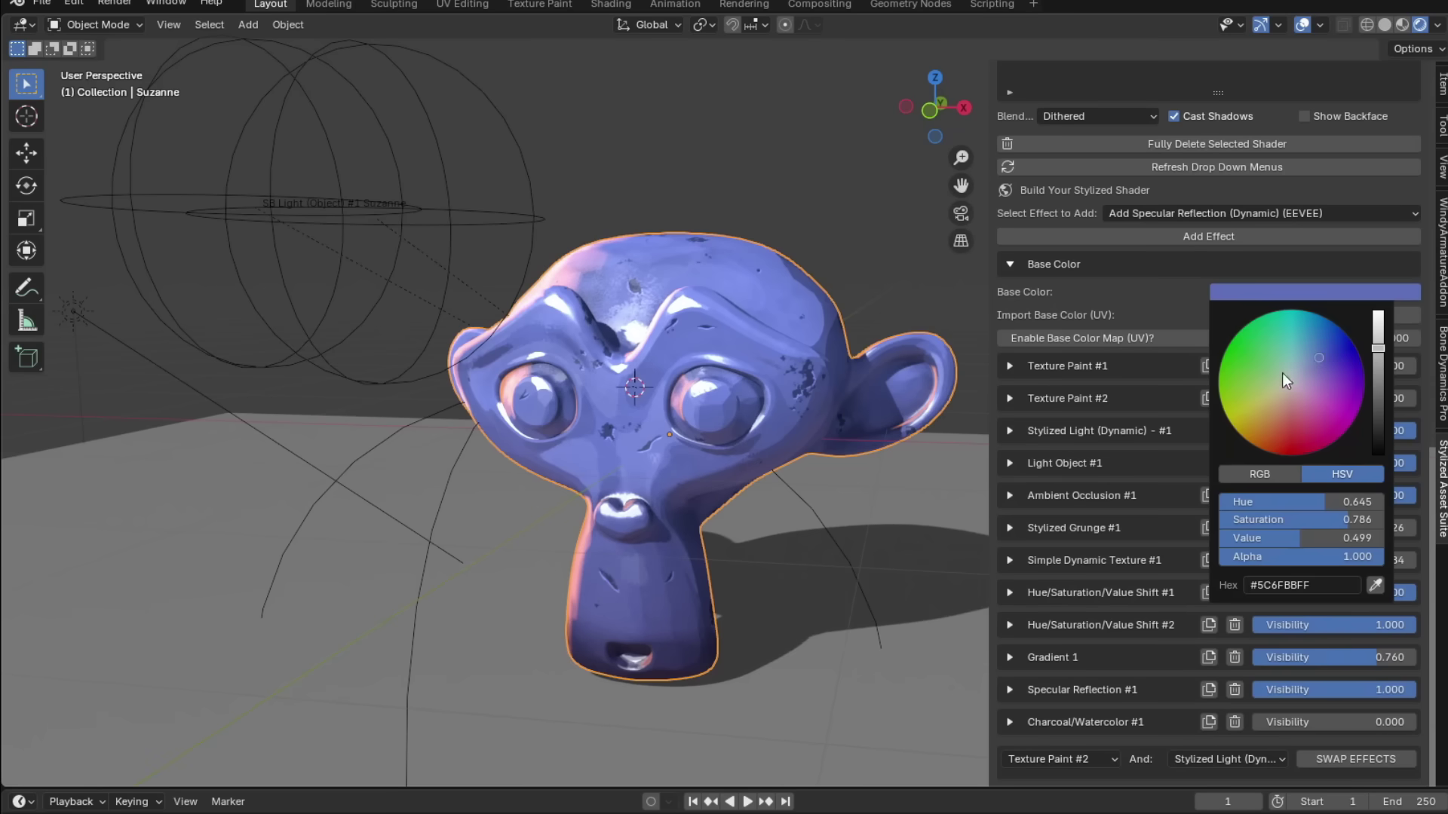
- Try a different hue for the monkey's Base Color
{"action": "mouse_move", "coordinate": [1282, 373]}
{"action": "left_mouse_down"}
{"action": "mouse_move", "coordinate": [1301, 431]}
{"action": "mouse_move", "coordinate": [1331, 418]}
{"action": "mouse_move", "coordinate": [1316, 362]}
{"action": "mouse_move", "coordinate": [1224, 352]}
{"action": "mouse_move", "coordinate": [1229, 414]}
{"action": "mouse_move", "coordinate": [1287, 393]}
{"action": "mouse_move", "coordinate": [1311, 441]}
{"action": "left_mouse_up"}
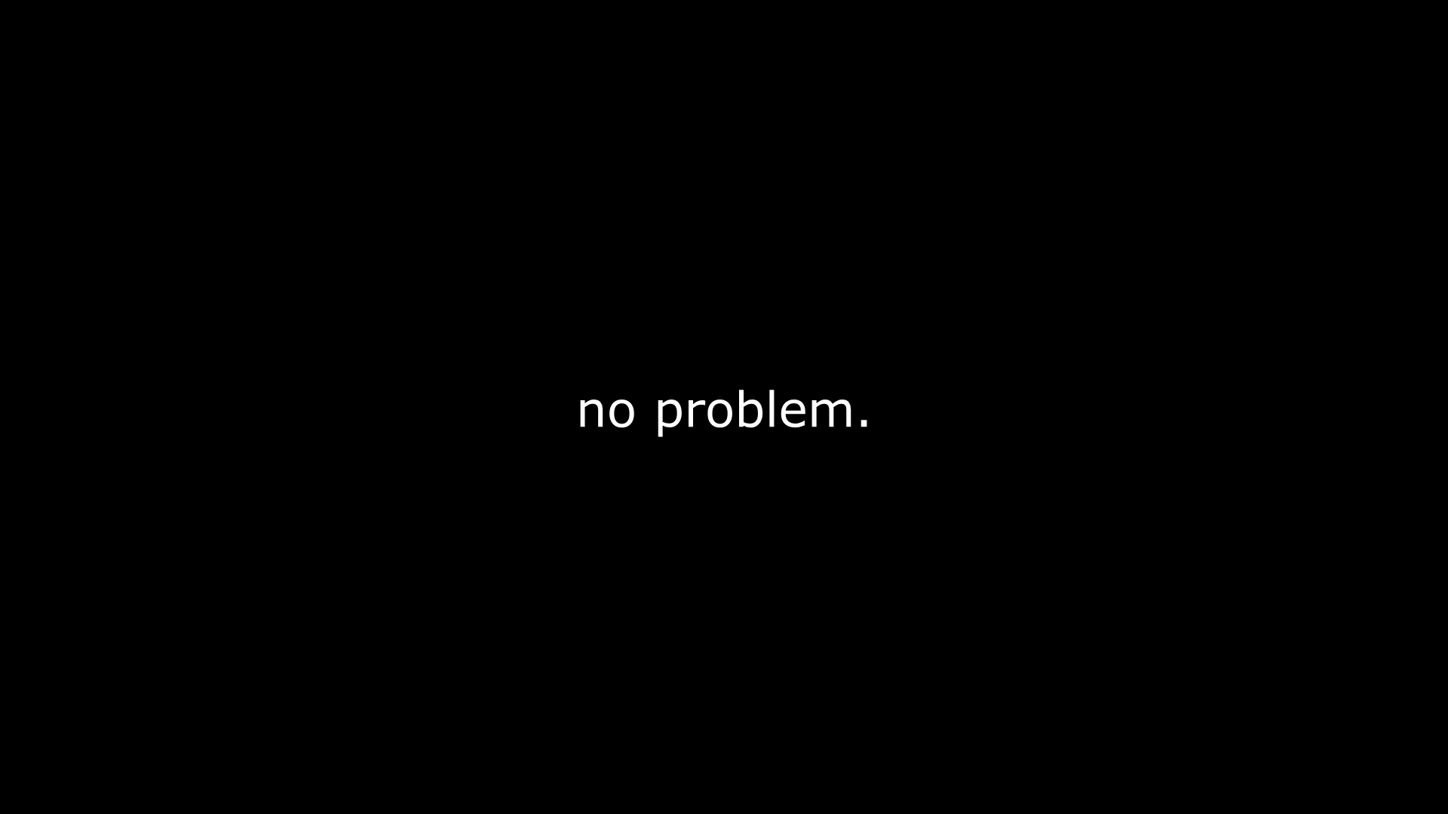
- Add a Dynamic Brush Strokes effect to the monkey and expand its settings
{"action": "left_click", "coordinate": [1090, 539]}
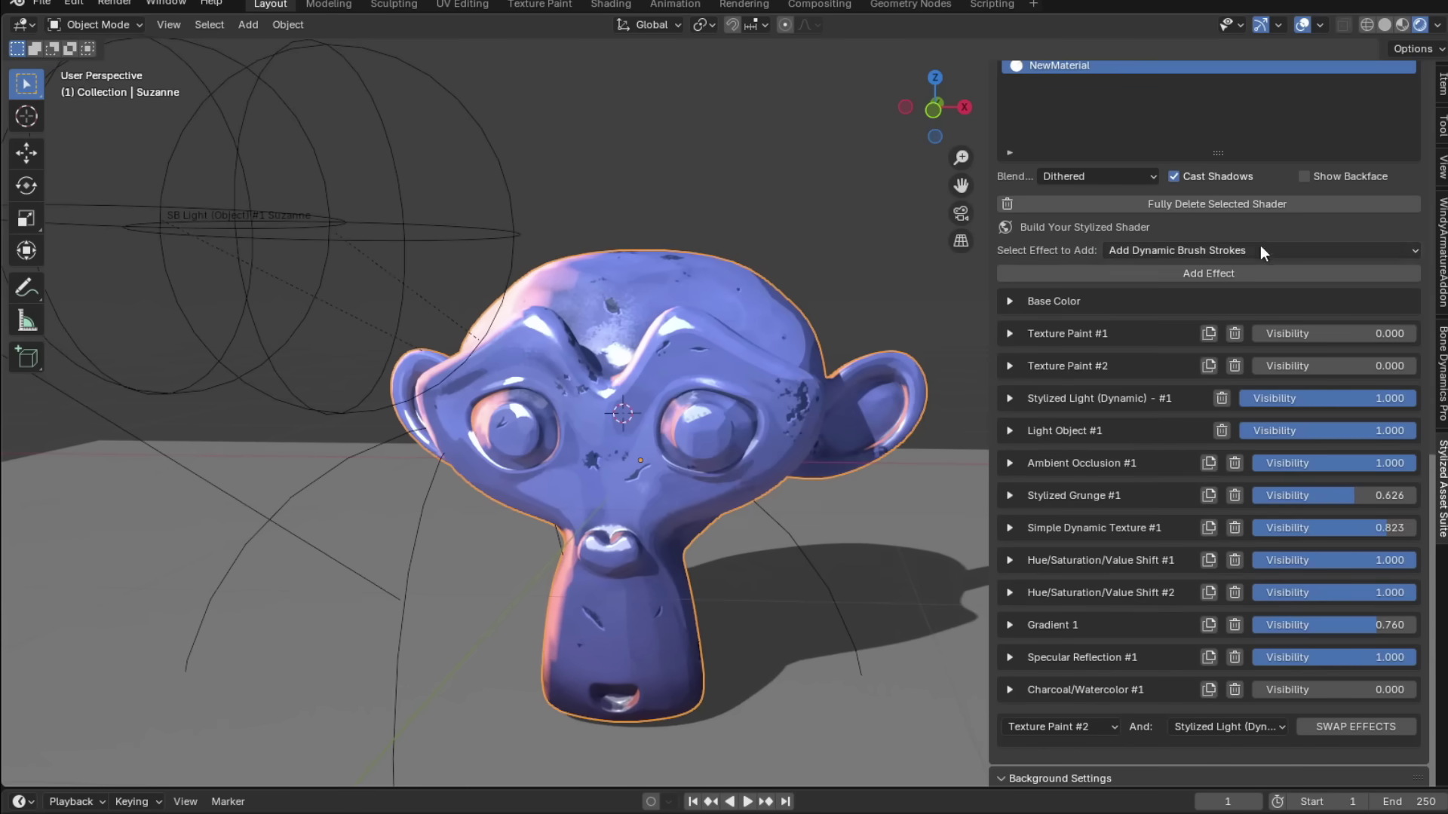
{"action": "left_click", "coordinate": [1208, 273]}
{"action": "left_click", "coordinate": [1010, 690]}
- Set the Brush Strokes' Value (Min) to 0.470, Value (Max) to 1.450 and Texture Contrast to 11.600
{"action": "scroll", "coordinate": [1207, 603], "scroll_direction": "down", "scroll_amount": 5}
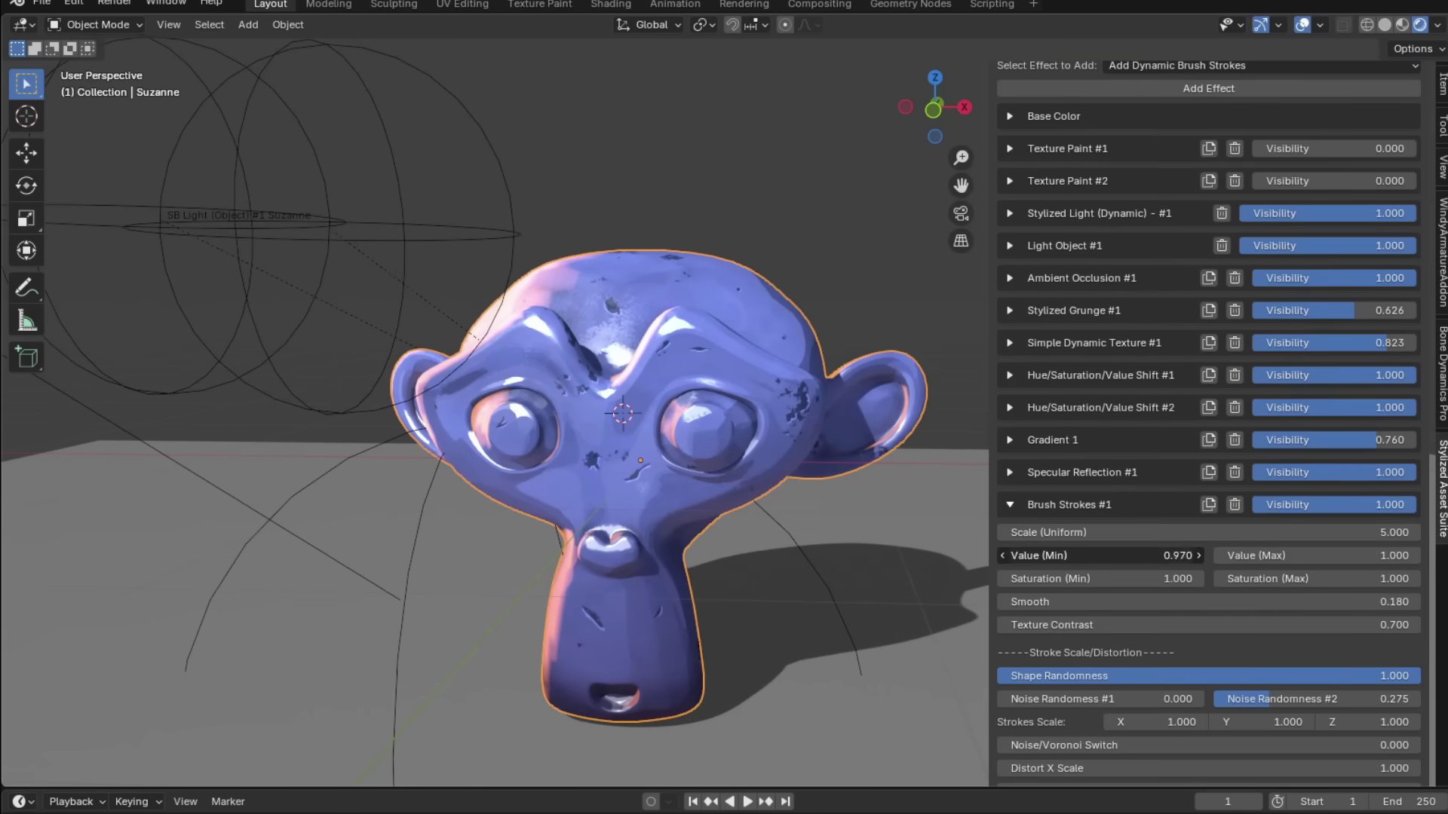
{"action": "left_click_drag", "start_coordinate": [1252, 563], "coordinate": [1282, 562]}
{"action": "scroll", "coordinate": [1259, 559], "scroll_direction": "down", "scroll_amount": 3}
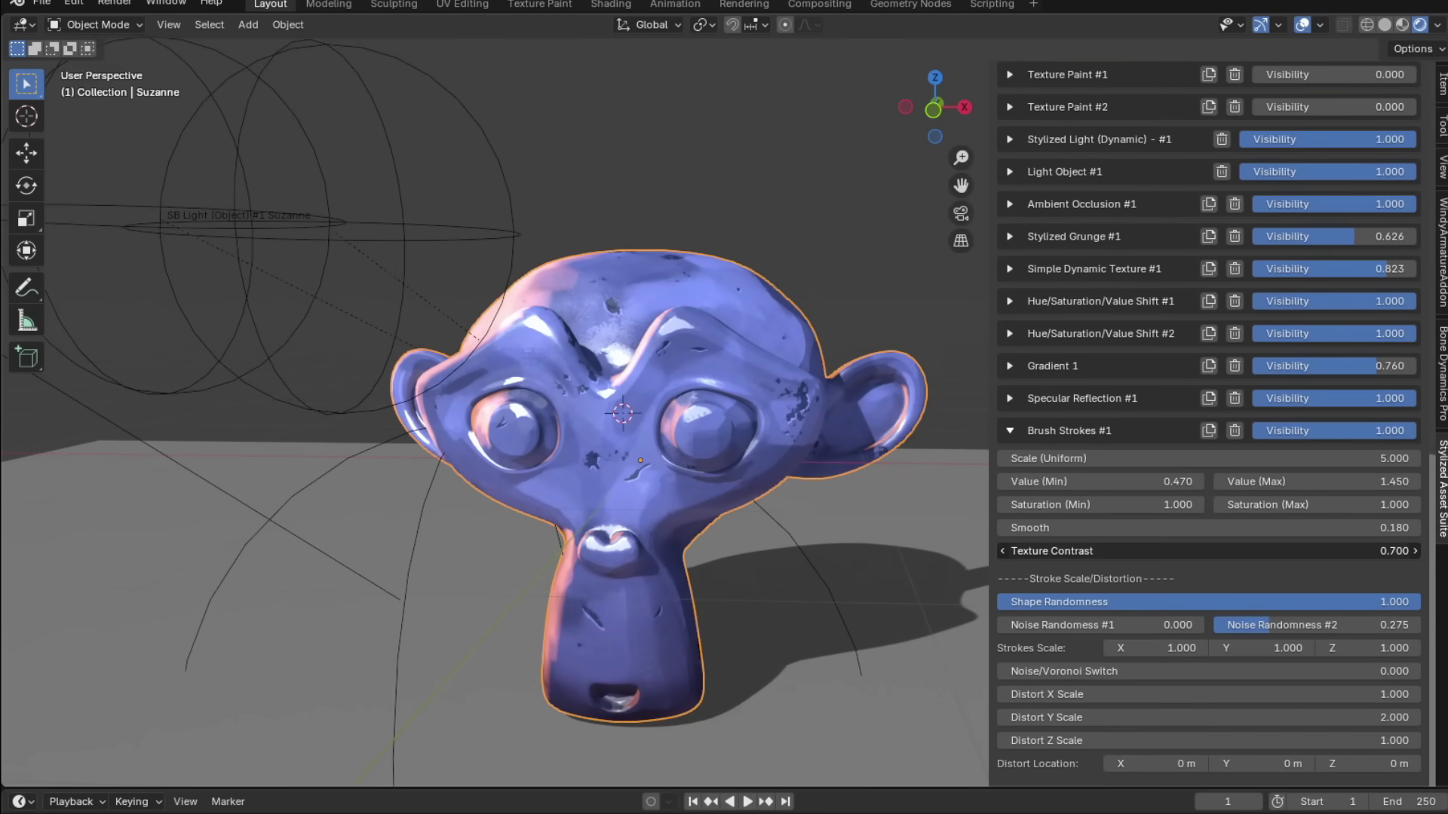
{"action": "scroll", "coordinate": [1207, 550], "scroll_direction": "down", "scroll_amount": 3}
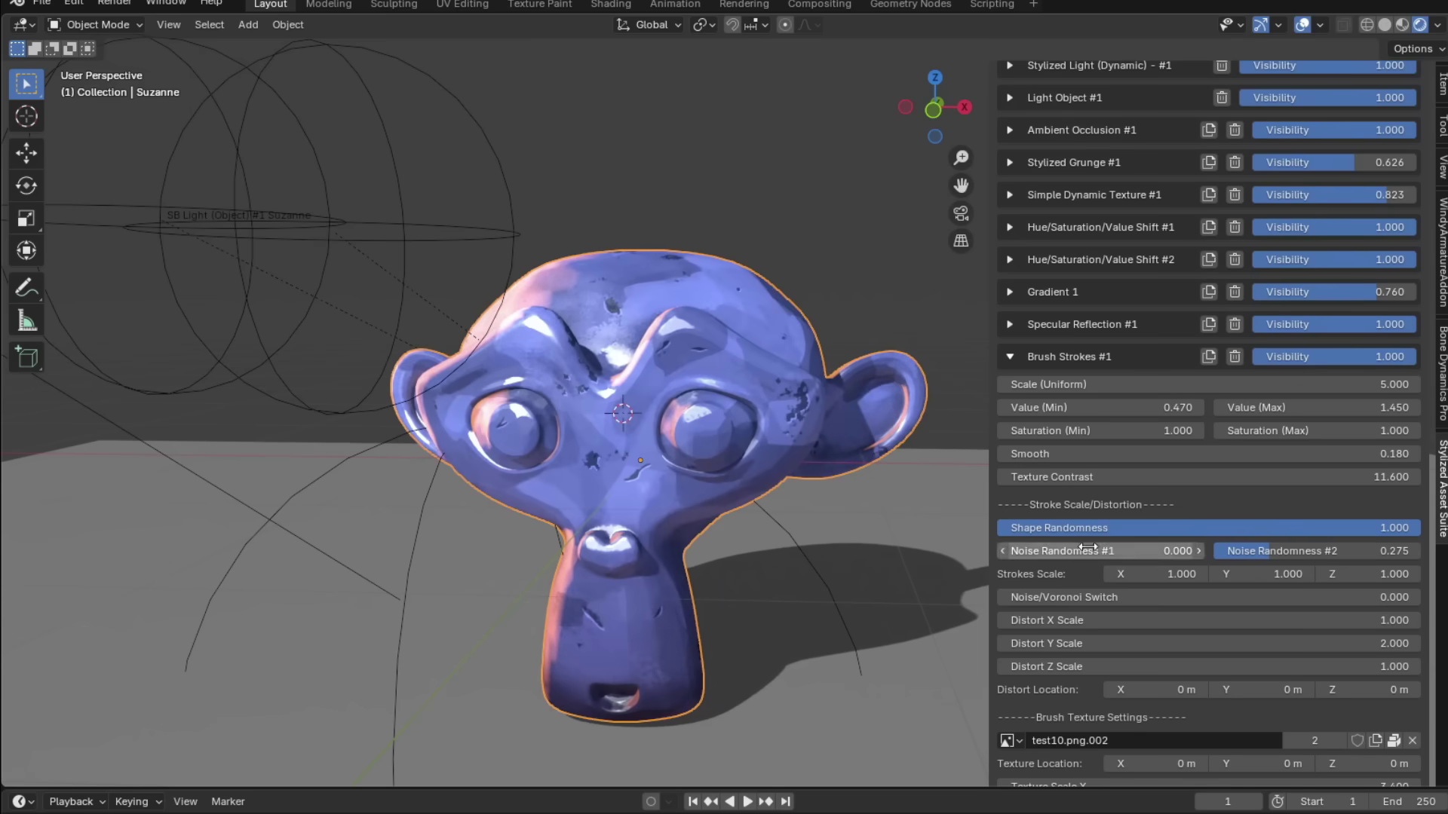
- Set the Brush Strokes' Noise/Voronoi Switch to 0.324 and Distort X Scale to 11.200, and lower the effect's visibility
{"action": "mouse_move", "coordinate": [1093, 597]}
{"action": "left_mouse_down"}
{"action": "mouse_move", "coordinate": [1131, 597]}
{"action": "mouse_move", "coordinate": [997, 597]}
{"action": "left_mouse_up"}
{"action": "left_click_drag", "start_coordinate": [1395, 620], "coordinate": [1440, 619]}
{"action": "left_click_drag", "start_coordinate": [1206, 619], "coordinate": [1211, 620]}
{"action": "left_click_drag", "start_coordinate": [1206, 597], "coordinate": [1133, 597]}
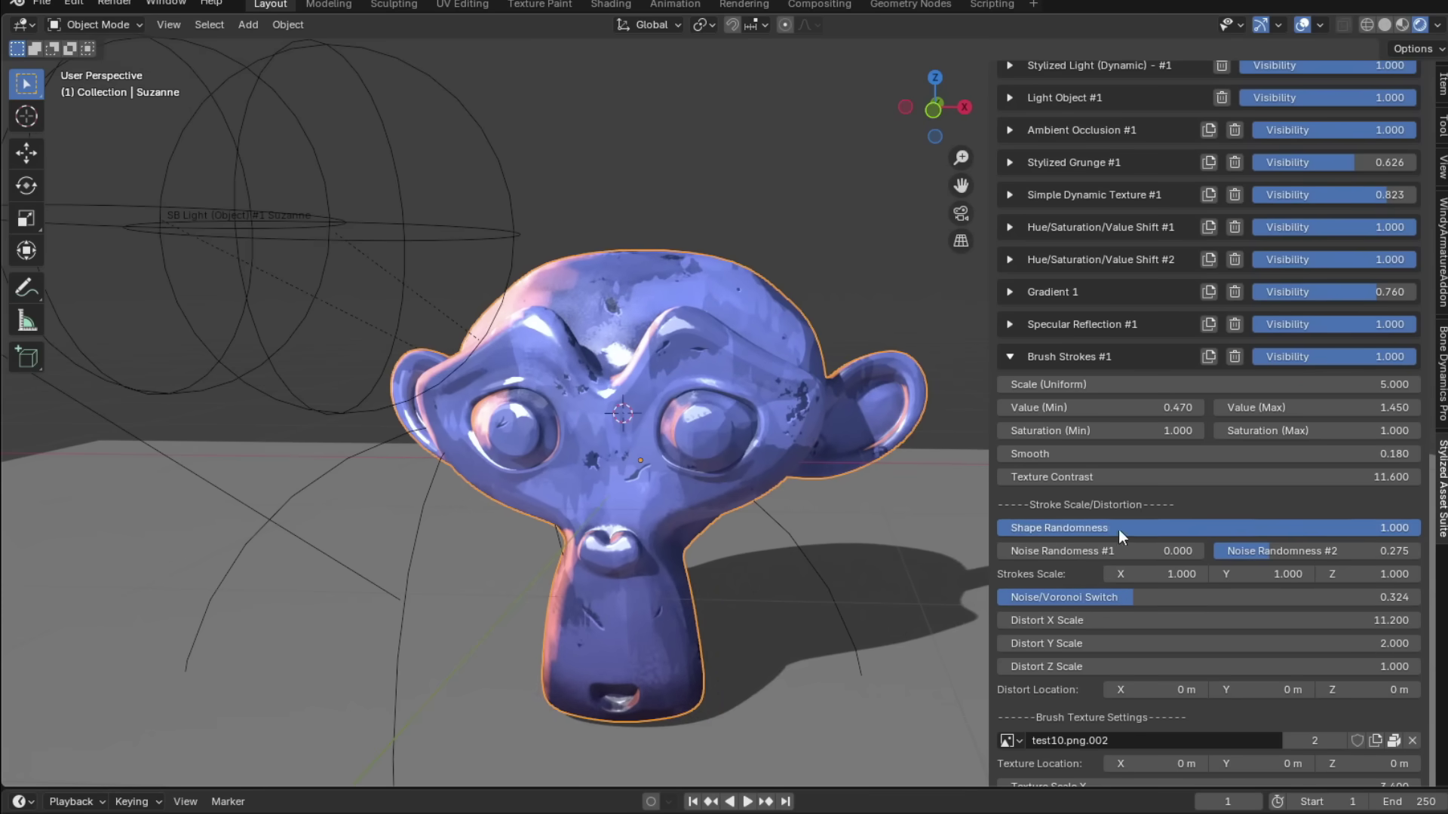
{"action": "left_click_drag", "start_coordinate": [1415, 431], "coordinate": [1374, 431]}
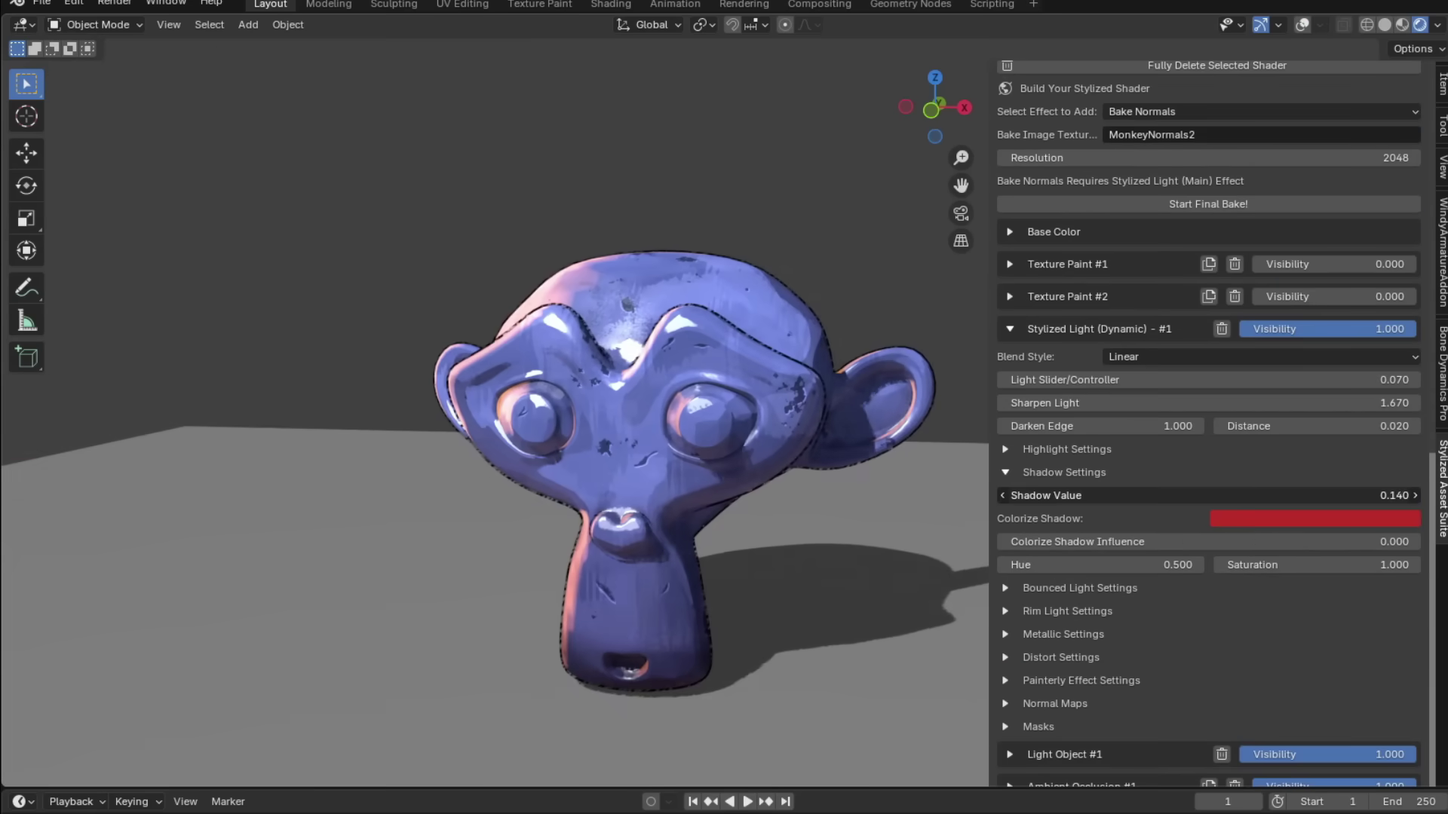
- Set the Stylized Light's Shadow Value to 0.140 and collapse its Shadow Settings
{"action": "left_click_drag", "start_coordinate": [1073, 409], "coordinate": [1080, 404]}
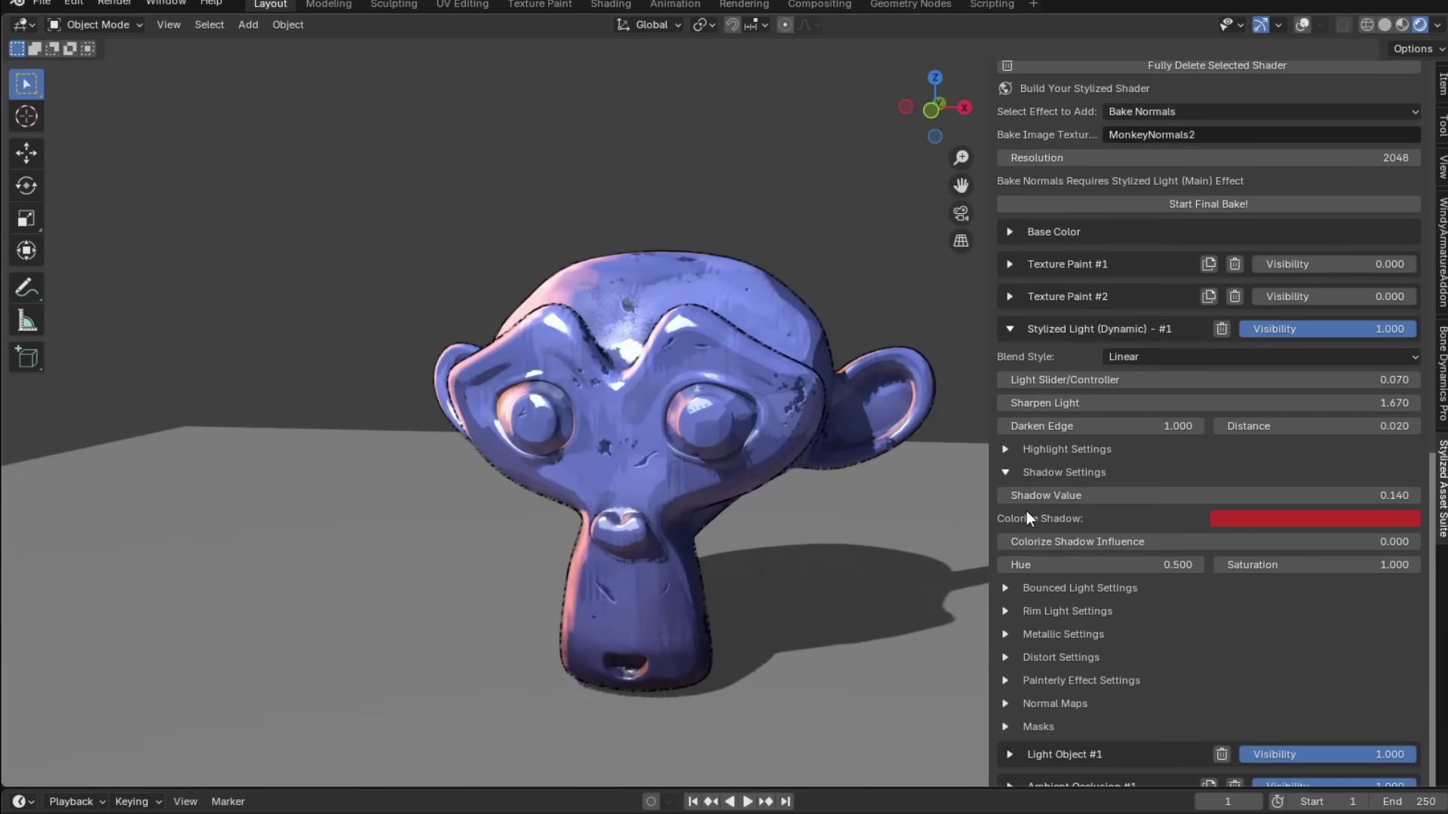
{"action": "left_click", "coordinate": [1029, 472]}
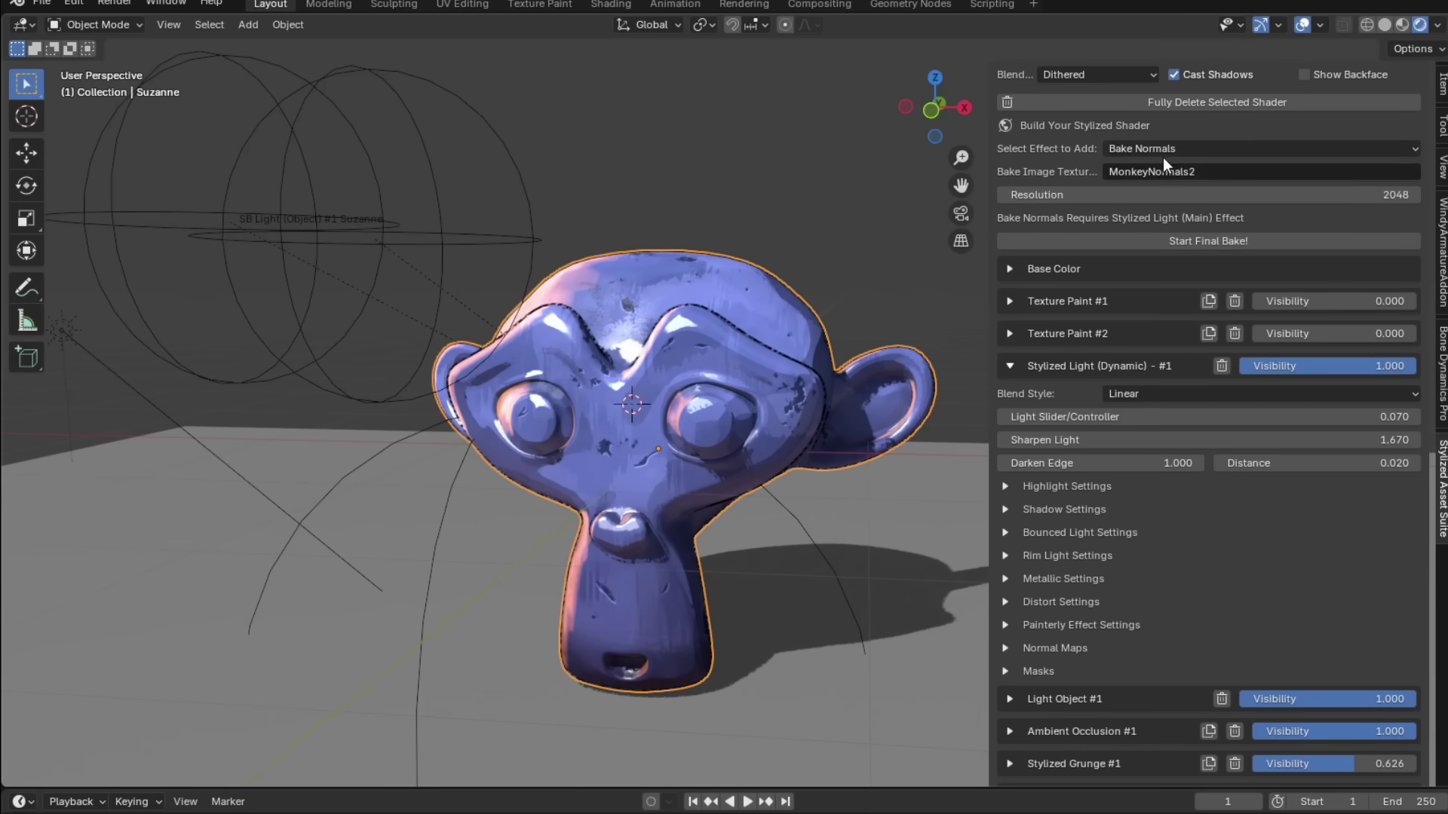
- Bake the monkey's normals to an image texture named MonkeyNormals2
{"action": "left_click", "coordinate": [1163, 150]}
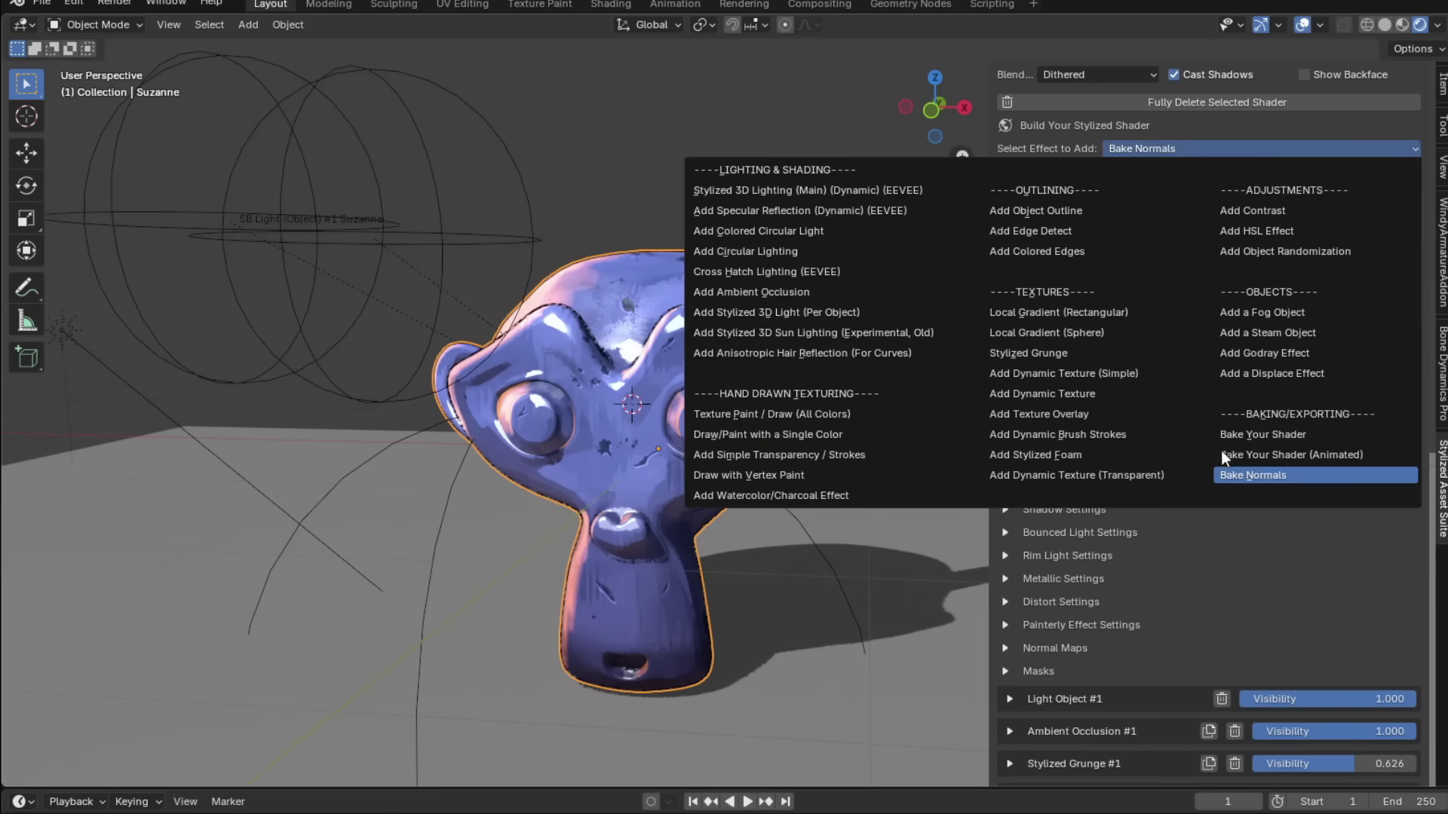
{"action": "left_click", "coordinate": [1255, 473]}
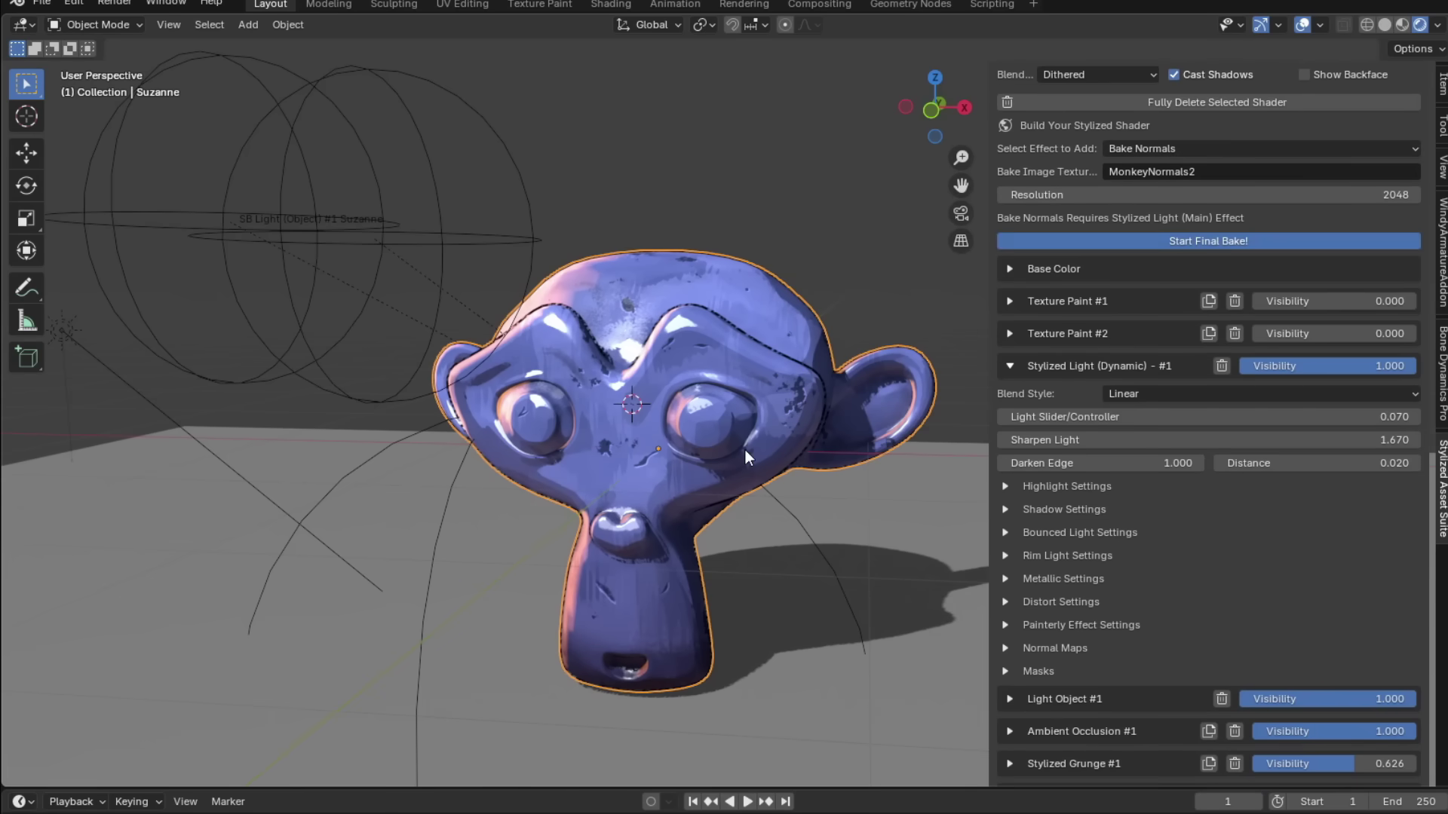
- Expand the Stylized Light's Painterly Effect Settings and set Enable Painterly Effect to 0.000
{"action": "scroll", "coordinate": [1067, 559], "scroll_direction": "down", "scroll_amount": 5}
{"action": "left_click", "coordinate": [1006, 501]}
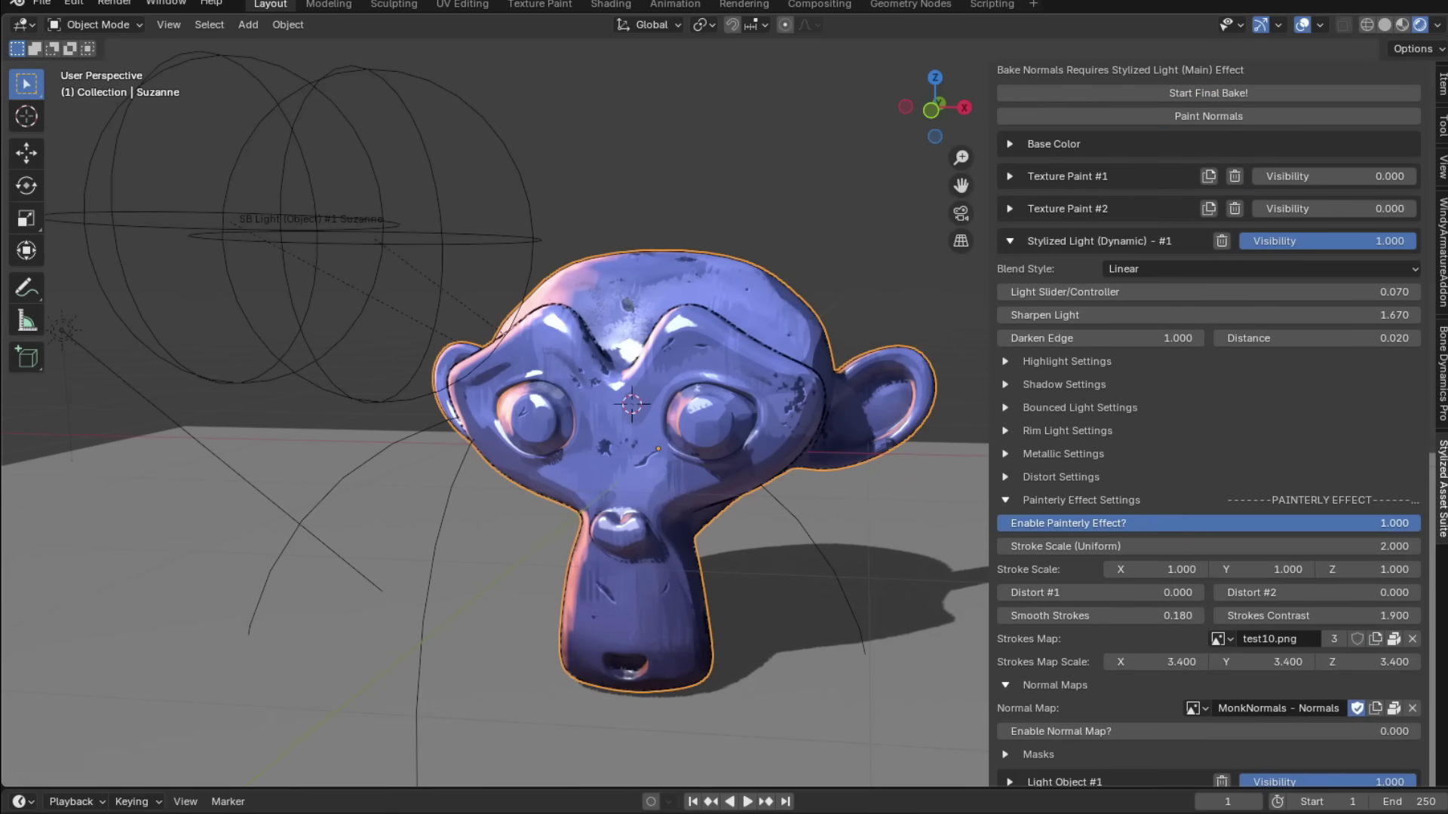
{"action": "left_click_drag", "start_coordinate": [1408, 524], "coordinate": [1000, 524]}
- Assign MonkeyNormals2 - Normals as the Stylized Light's normal map and set Enable Normal Map to 1.000
{"action": "left_click", "coordinate": [1197, 569]}
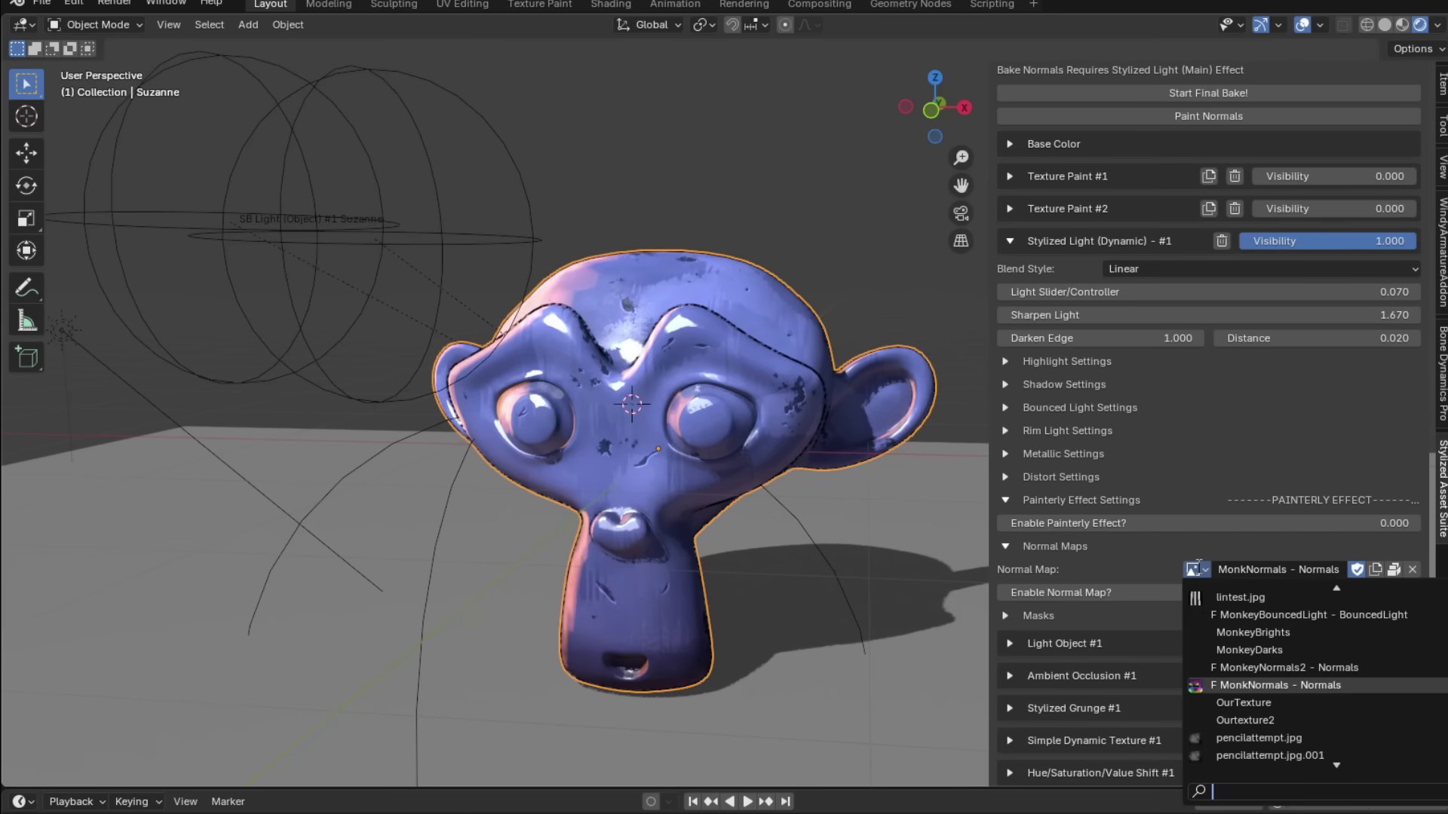
{"action": "left_click", "coordinate": [1316, 667]}
{"action": "left_click_drag", "start_coordinate": [1066, 585], "coordinate": [1422, 593]}
- Hide the viewport overlays and adjust the Stylized Light's Normal Map Strength
{"action": "key", "text": "shift+alt+z"}
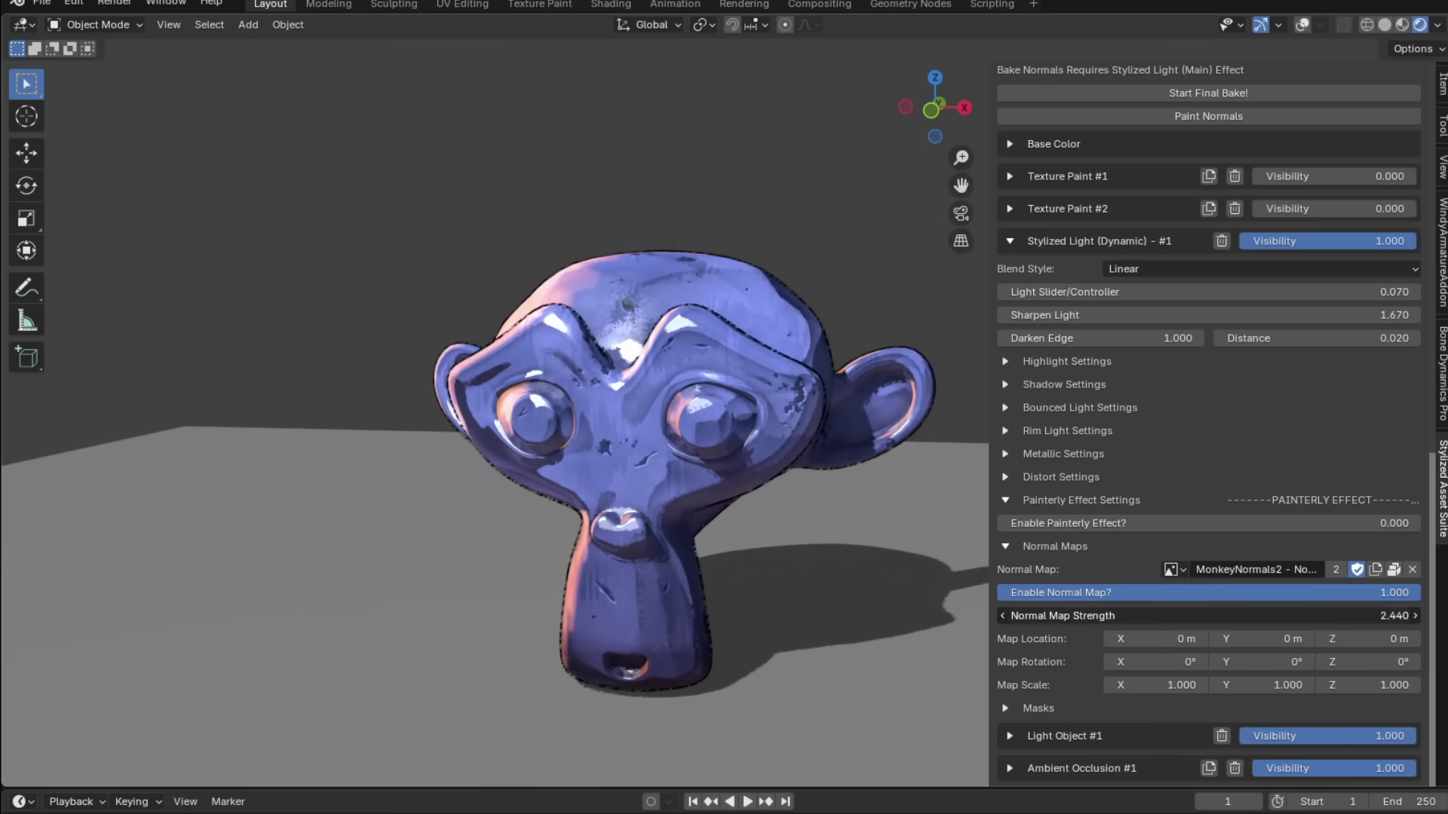
{"action": "left_click_drag", "start_coordinate": [1208, 615], "coordinate": [1160, 615]}
{"action": "key", "text": "Escape"}
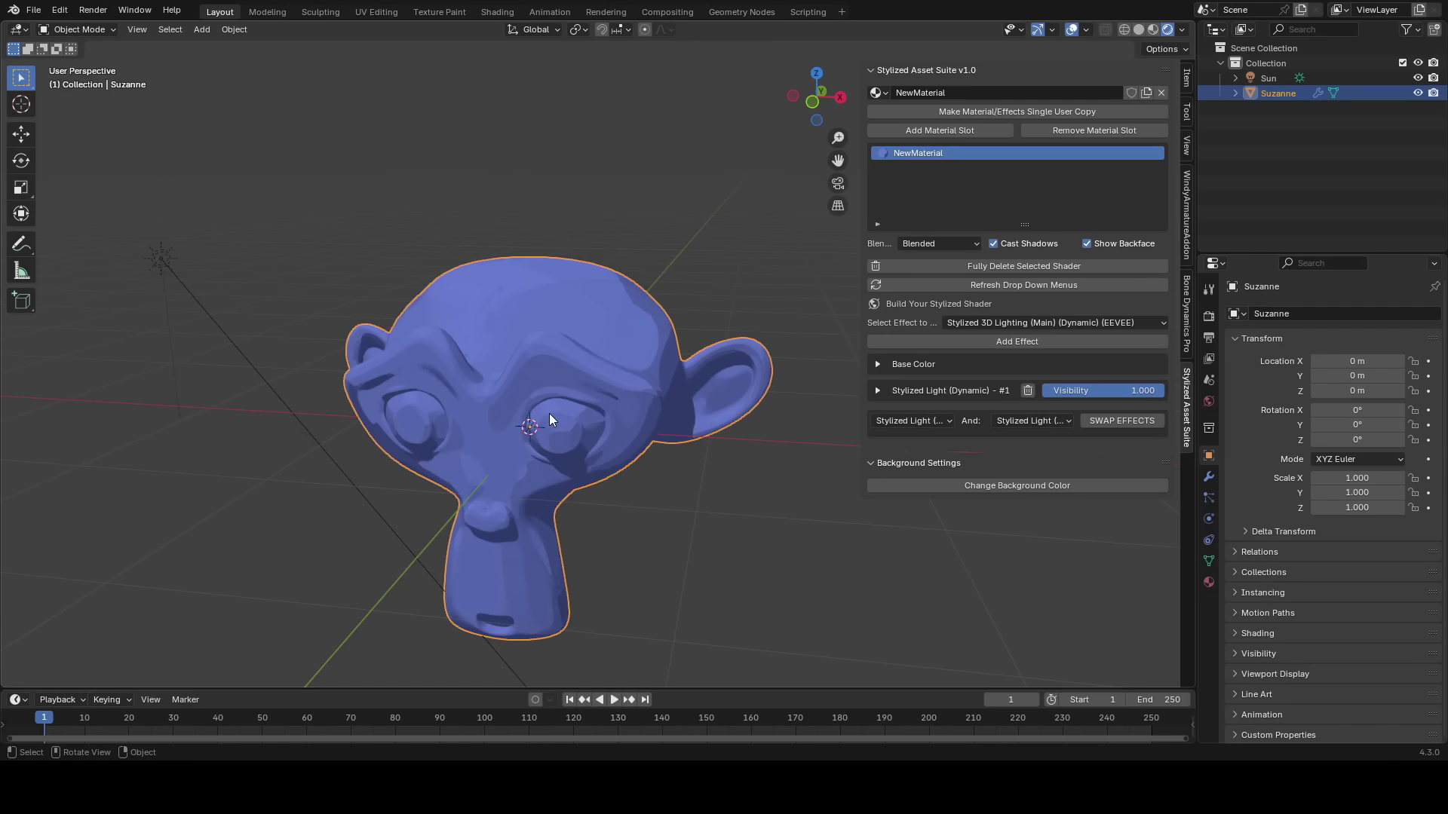
- Duplicate the monkey and place the copy beside the original
{"action": "scroll", "coordinate": [549, 413], "scroll_direction": "down", "scroll_amount": 3}
{"action": "middle_click_drag", "start_coordinate": [636, 409], "coordinate": [550, 426], "text": "shift"}
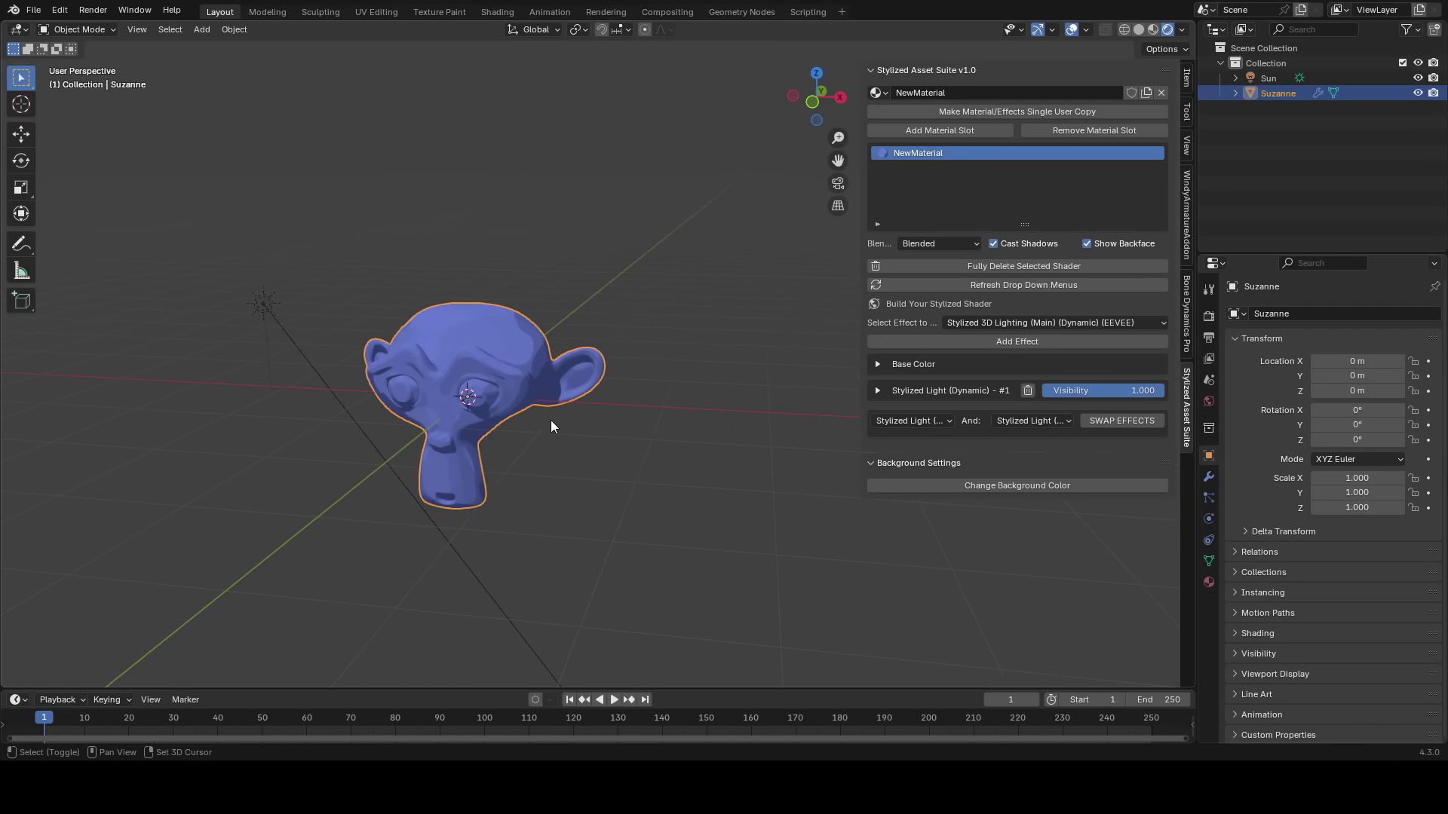
{"action": "key", "text": "shift+d"}
{"action": "left_click", "coordinate": [754, 357]}
{"action": "scroll", "coordinate": [751, 362], "scroll_direction": "up", "scroll_amount": 2}
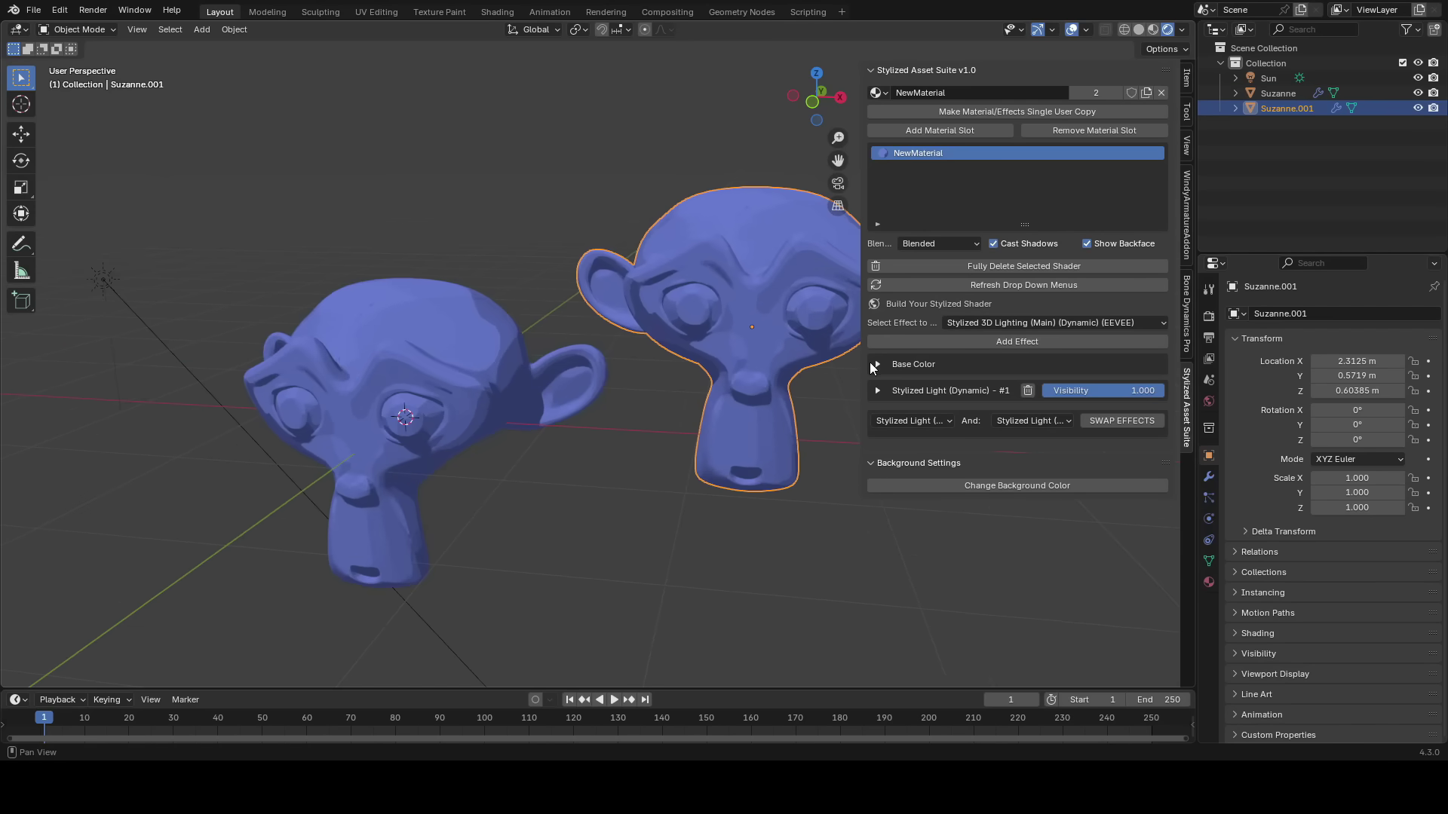
{"action": "middle_click_drag", "start_coordinate": [825, 362], "coordinate": [794, 380], "text": "shift"}
- Expand Base Color on the duplicate and edit the color shared by both monkeys
{"action": "left_click", "coordinate": [905, 365]}
{"action": "left_click", "coordinate": [1071, 387]}
{"action": "left_click_drag", "start_coordinate": [1079, 238], "coordinate": [1107, 184]}
{"action": "middle_click_drag", "start_coordinate": [682, 234], "coordinate": [675, 261], "text": "shift"}
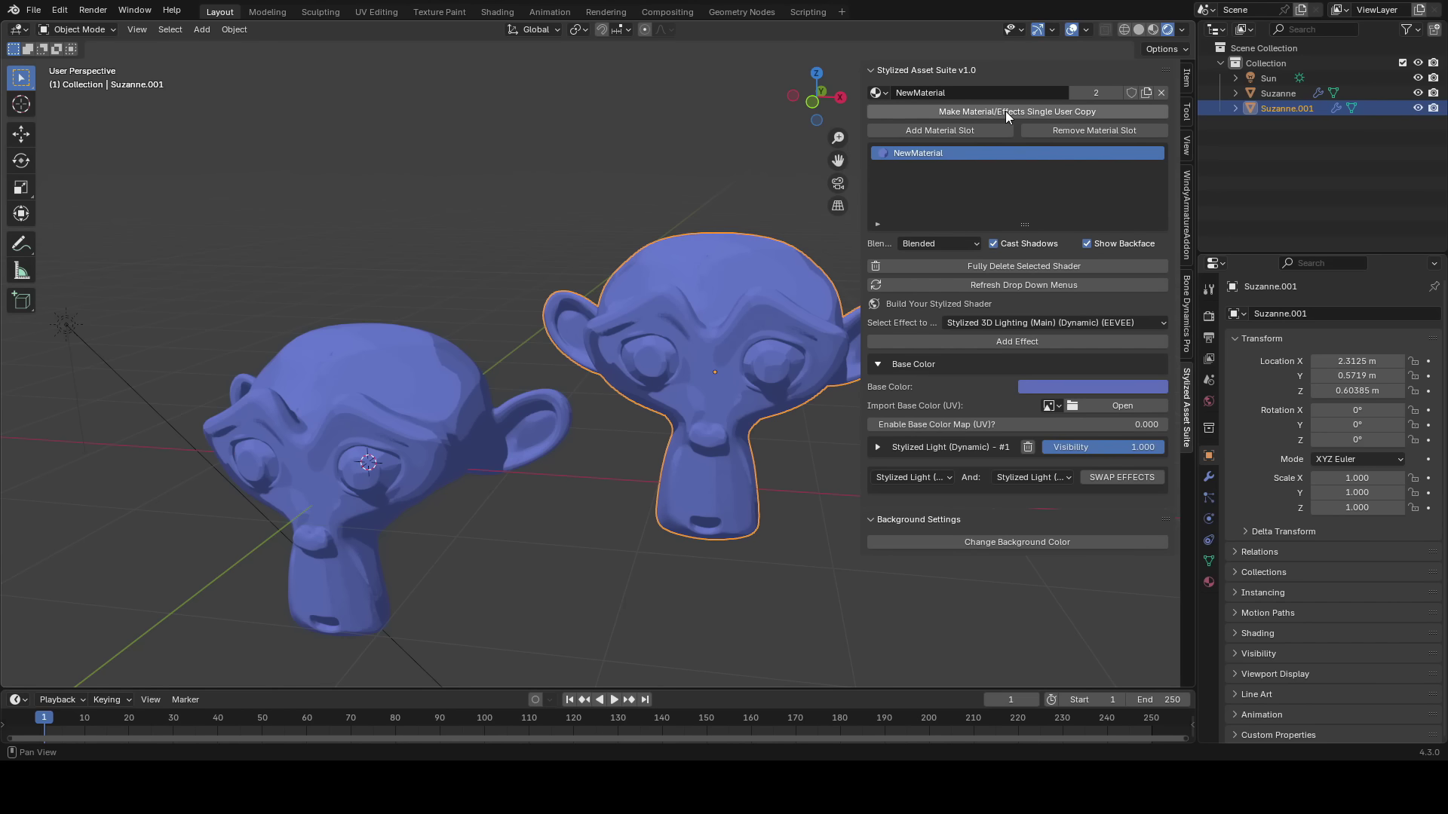
- Make the duplicate monkey's material a single-user copy and change its Base Color to green
{"action": "left_click", "coordinate": [1024, 110]}
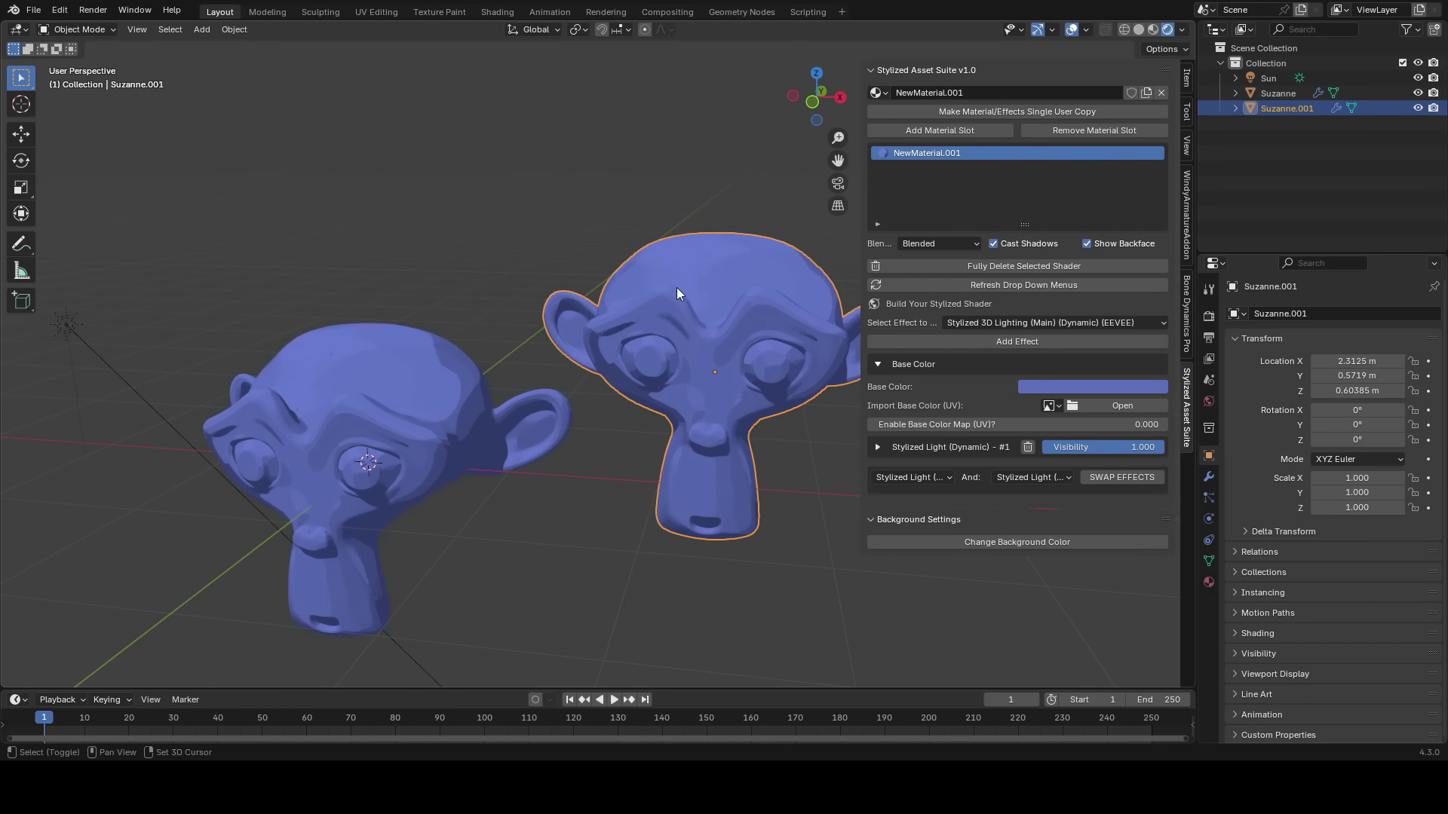
{"action": "middle_click_drag", "start_coordinate": [677, 287], "coordinate": [603, 301], "text": "shift"}
{"action": "left_click", "coordinate": [1097, 384]}
{"action": "left_click_drag", "start_coordinate": [1079, 243], "coordinate": [1069, 190]}
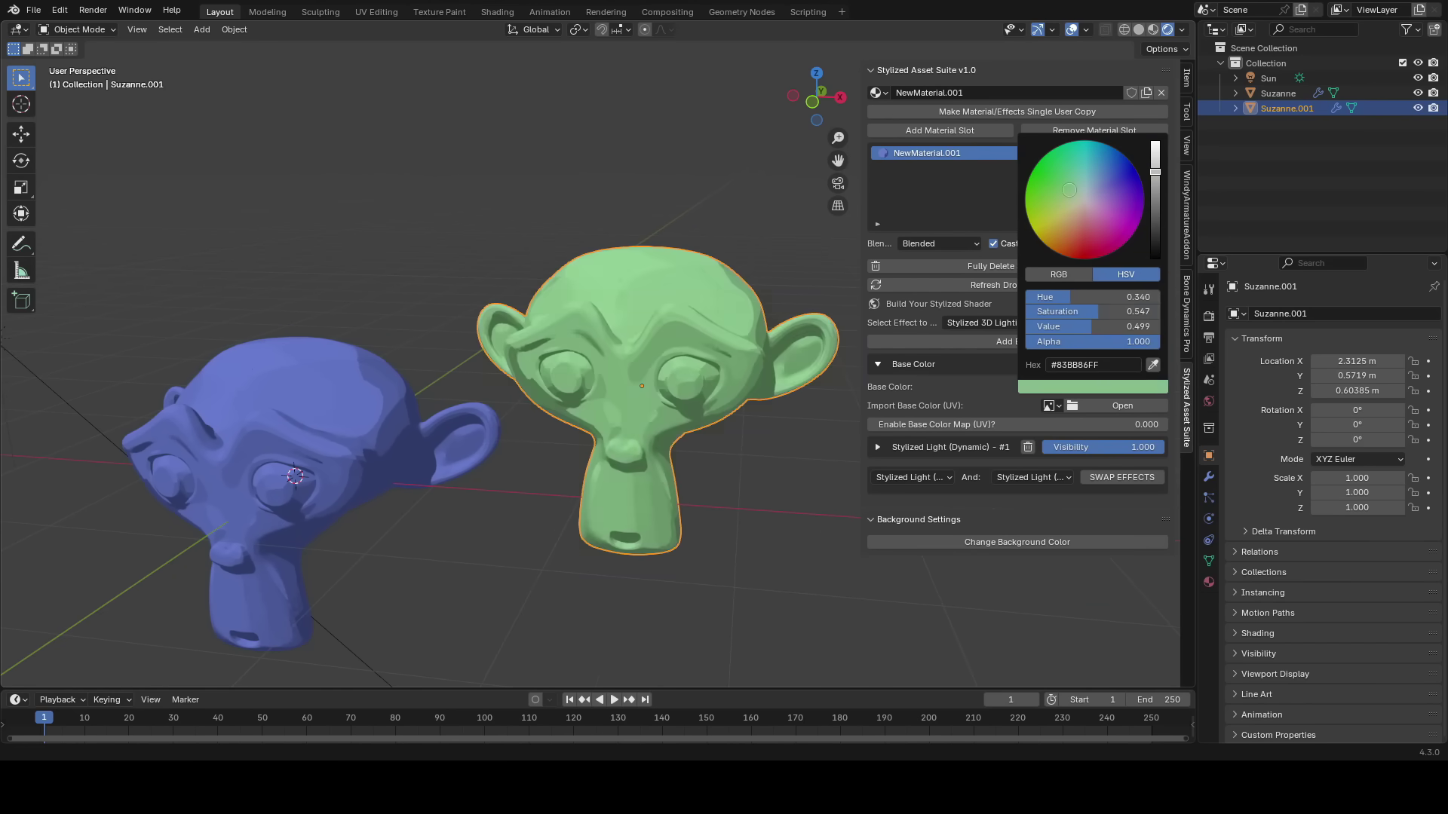
{"action": "middle_click_drag", "start_coordinate": [700, 358], "coordinate": [688, 365]}
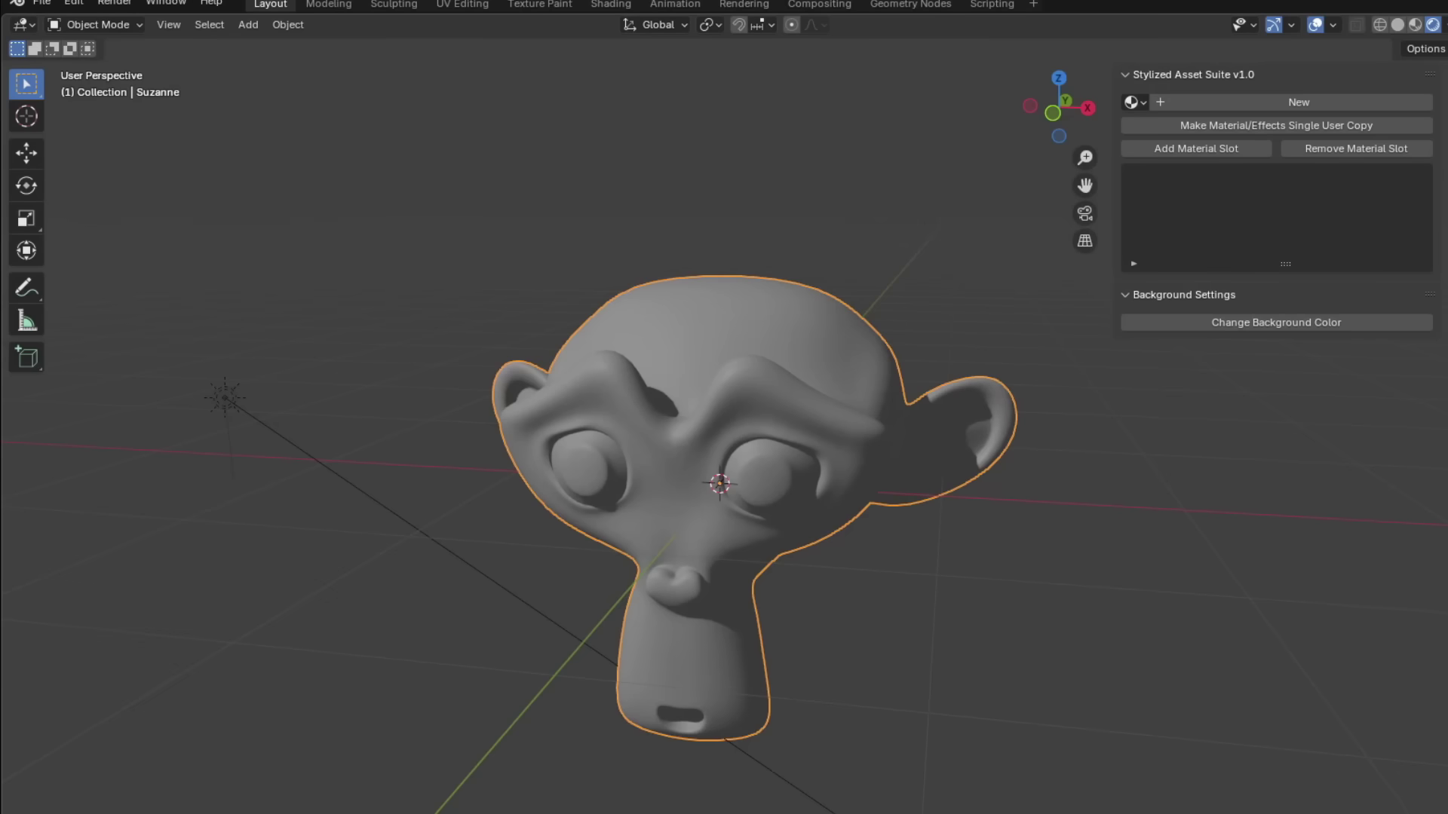
- Create a new material on the plain monkey and add the Stylized 3D Lighting (Main) (Dynamic) (EEVEE) effect
{"action": "left_click", "coordinate": [1316, 101]}
{"action": "left_click", "coordinate": [1141, 412]}
{"action": "left_click_drag", "start_coordinate": [1114, 414], "coordinate": [1019, 414]}
{"action": "mouse_move", "coordinate": [952, 410]}
{"action": "middle_mouse_down"}
{"action": "mouse_move", "coordinate": [933, 411]}
{"action": "mouse_move", "coordinate": [952, 410]}
{"action": "middle_mouse_up"}
{"action": "left_click", "coordinate": [1206, 361]}
{"action": "left_click", "coordinate": [892, 410]}
{"action": "left_click", "coordinate": [1164, 383]}
- Set the Stylized Light's Toon Steps to 7.9 and expand its Highlight Settings
{"action": "left_click", "coordinate": [1039, 513]}
{"action": "scroll", "coordinate": [1154, 437], "scroll_direction": "down", "scroll_amount": 4}
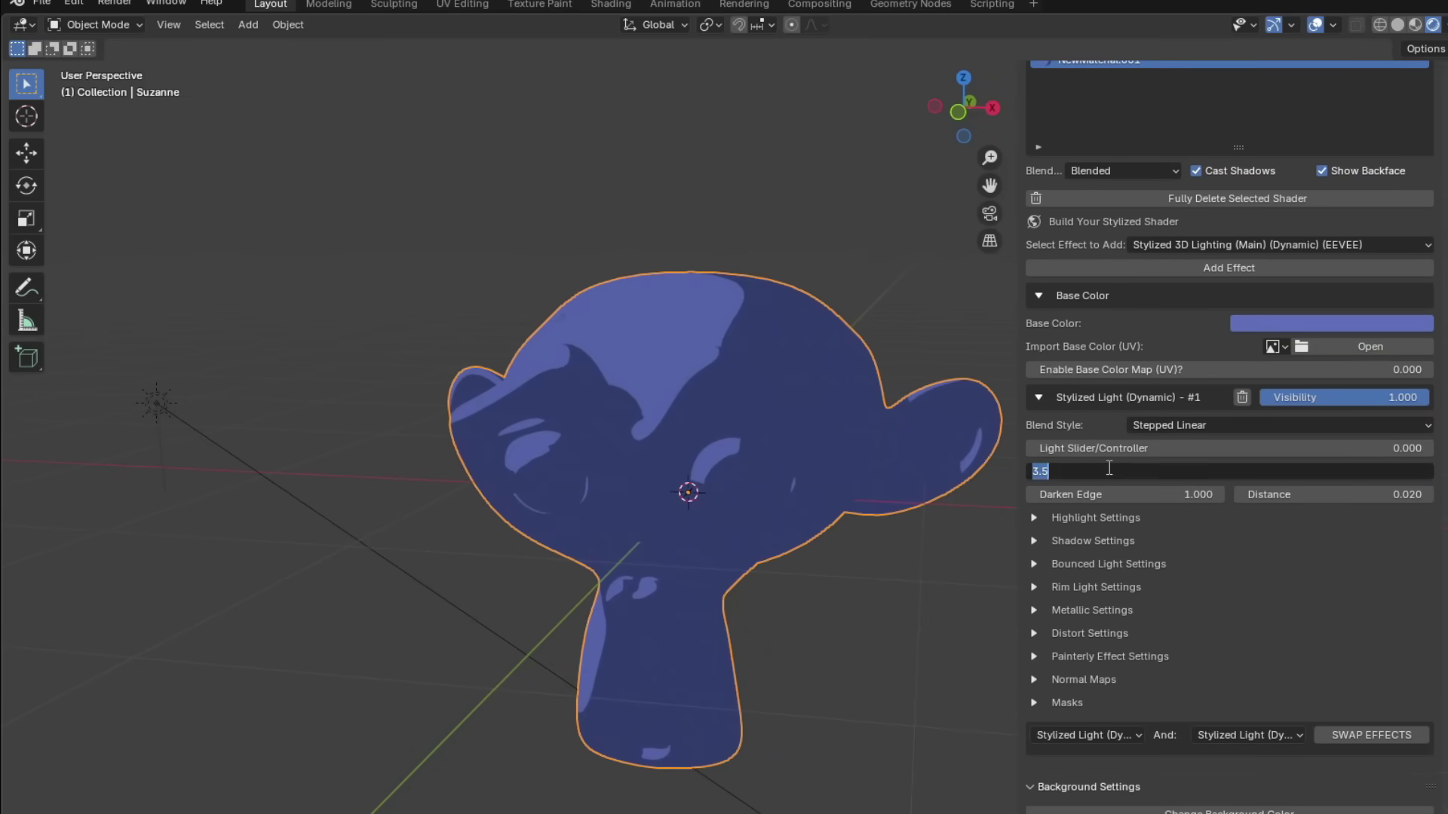
{"action": "type", "text": "7.9"}
{"action": "key", "text": "Return"}
{"action": "left_click", "coordinate": [1086, 518]}
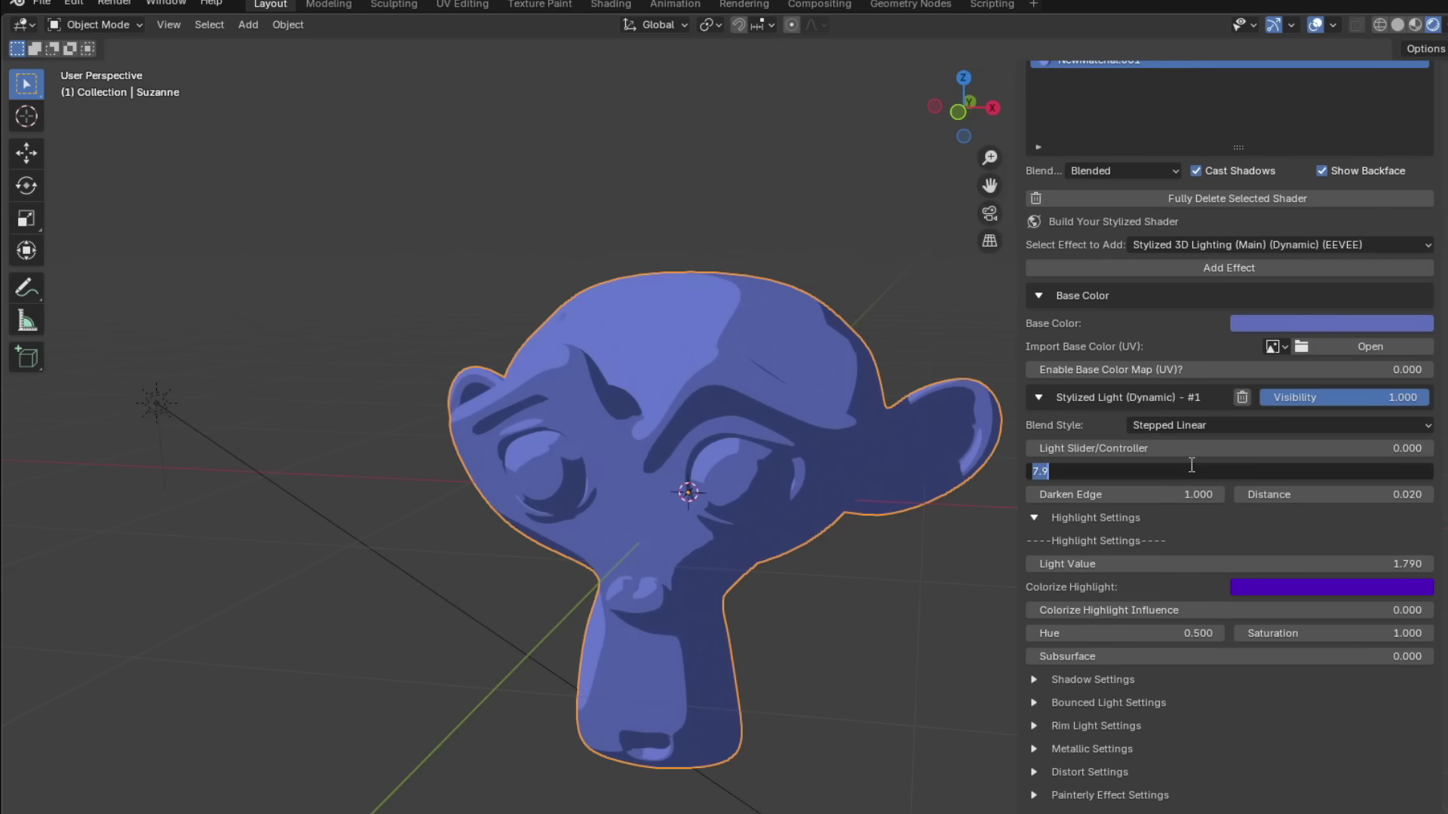
- Try Toon Steps 1, Light Slider/Controller -0.760 and highlight Light Value 1.010 on the Stylized Light
{"action": "type", "text": "1"}
{"action": "key", "text": "Return"}
{"action": "mouse_move", "coordinate": [1190, 449]}
{"action": "left_mouse_down"}
{"action": "mouse_move", "coordinate": [1205, 448]}
{"action": "mouse_move", "coordinate": [1060, 449]}
{"action": "mouse_move", "coordinate": [1132, 448]}
{"action": "left_mouse_up"}
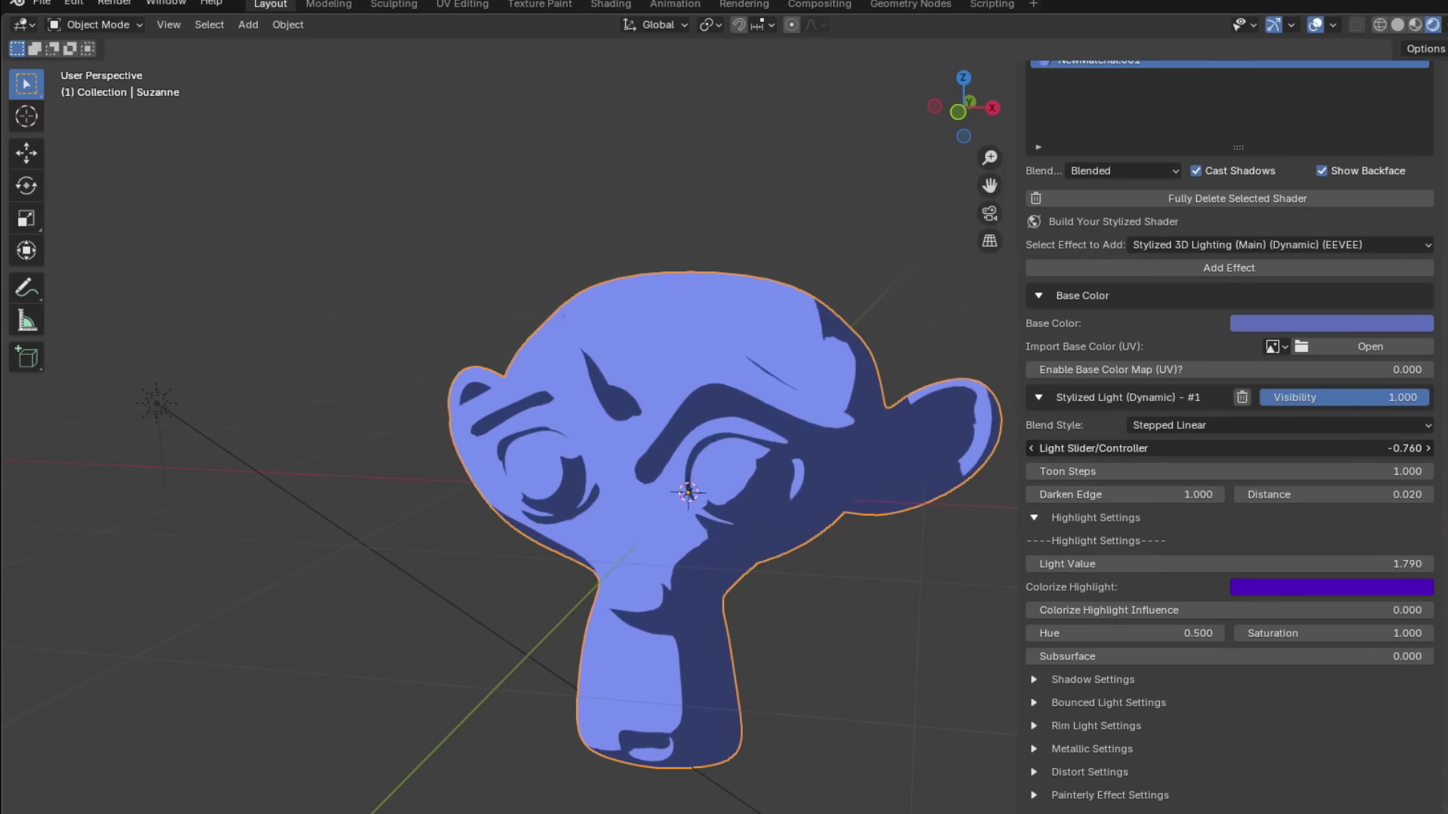
{"action": "left_click_drag", "start_coordinate": [1145, 562], "coordinate": [1086, 561]}
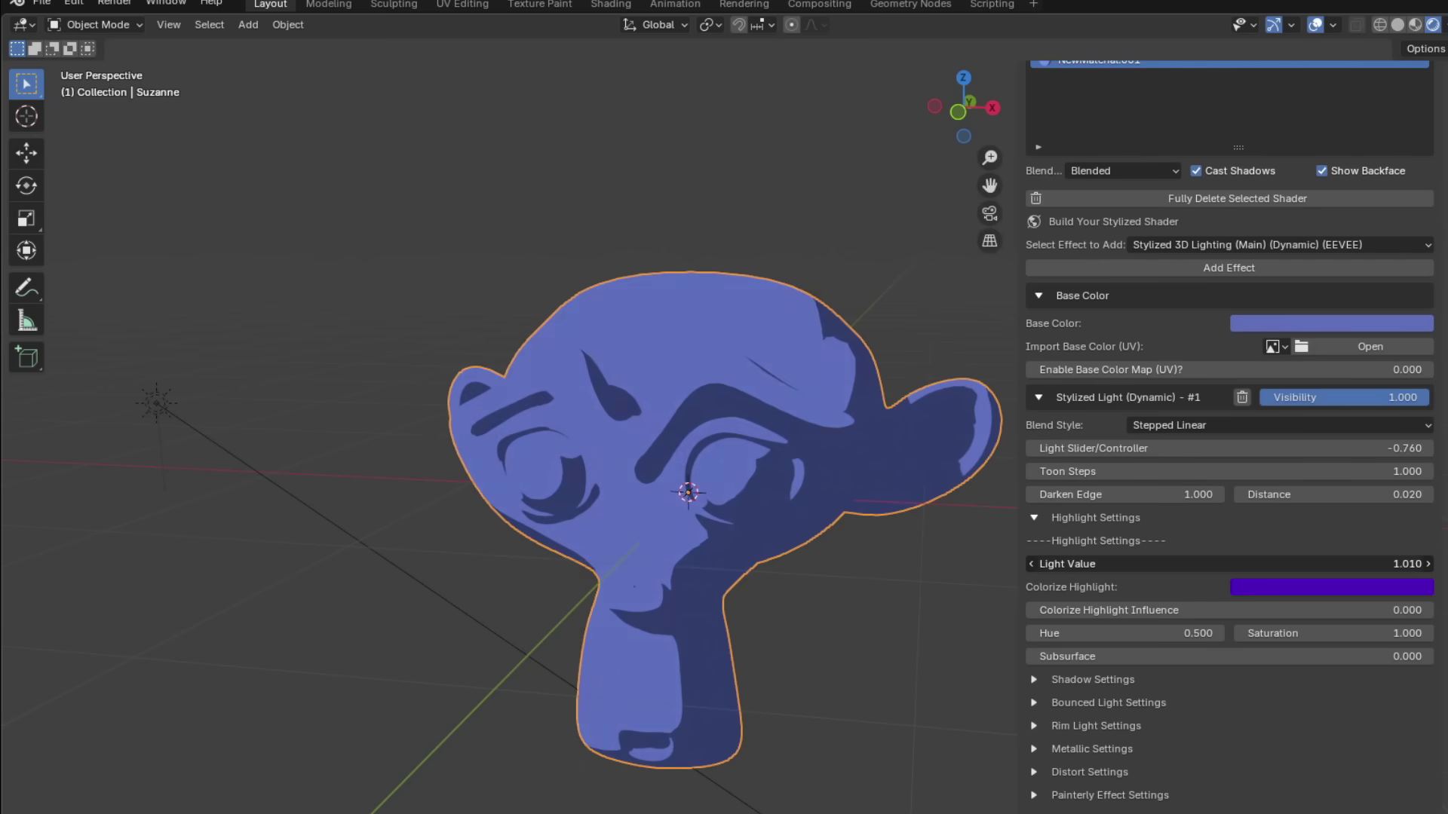
{"action": "right_click", "coordinate": [1146, 562]}
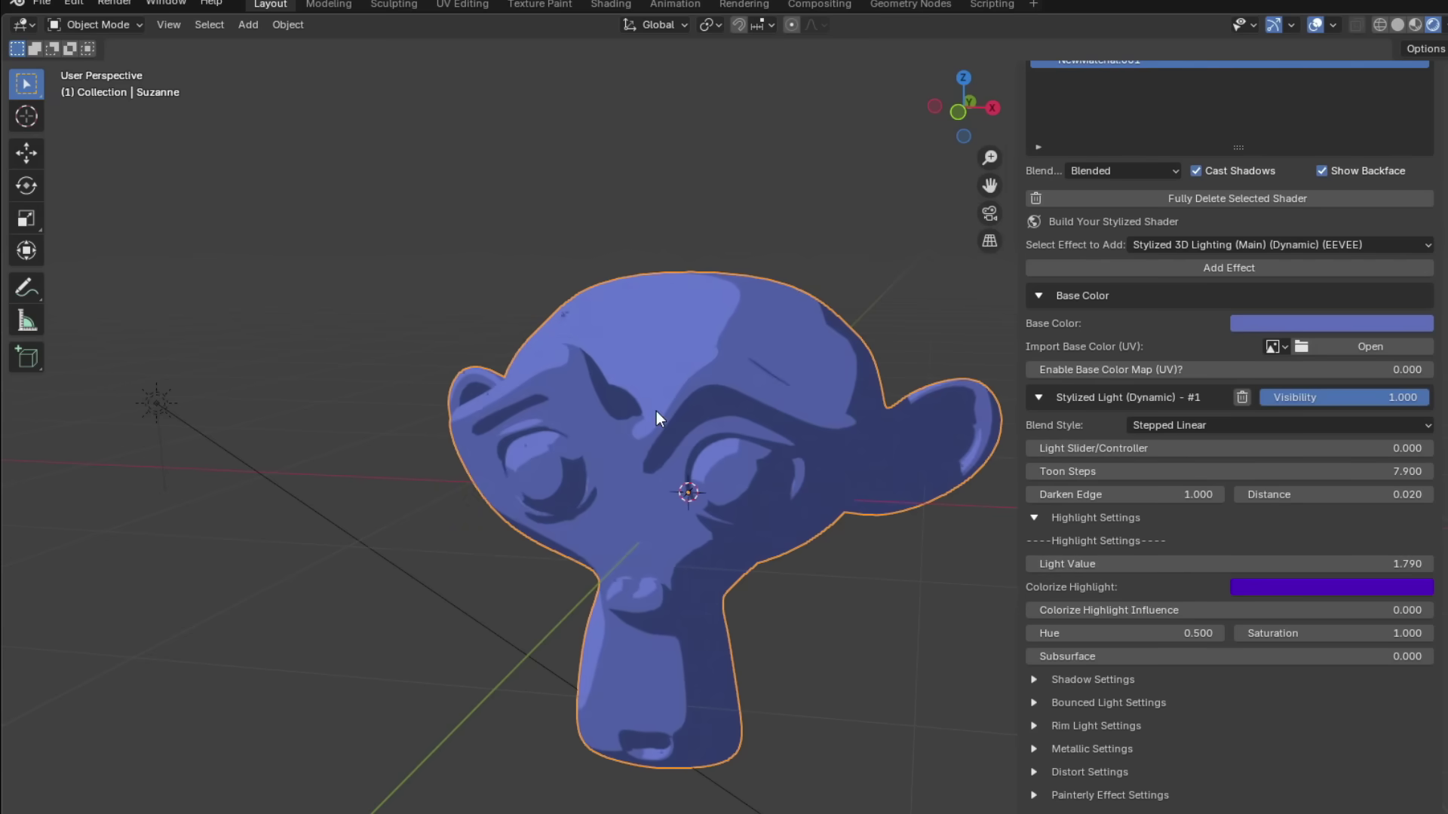
- Pick a new Colorize Highlight color for the Stylized Light and test its Colorize Highlight Influence
{"action": "scroll", "coordinate": [1162, 604], "scroll_direction": "down", "scroll_amount": 1}
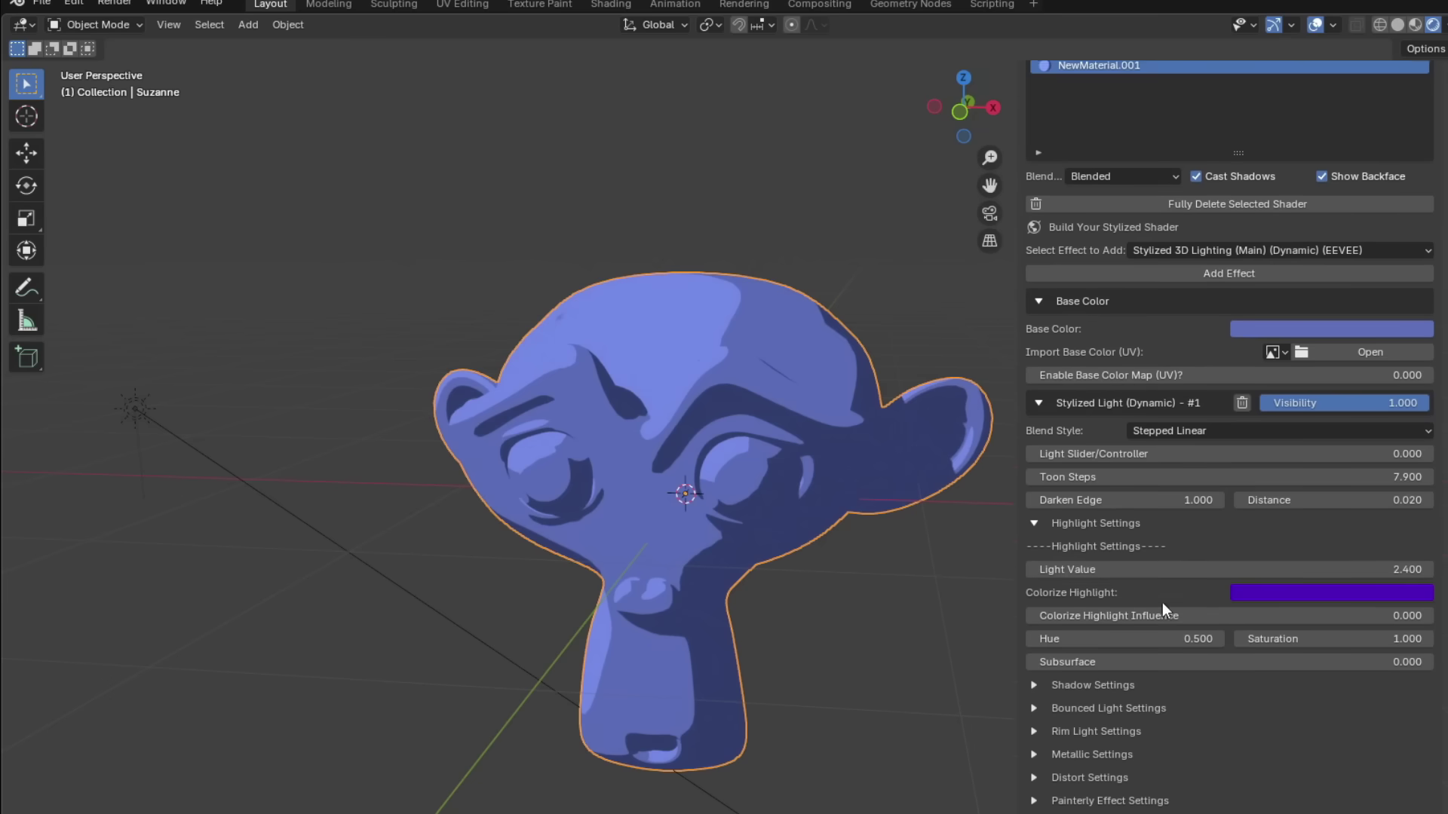
{"action": "left_click", "coordinate": [1331, 555]}
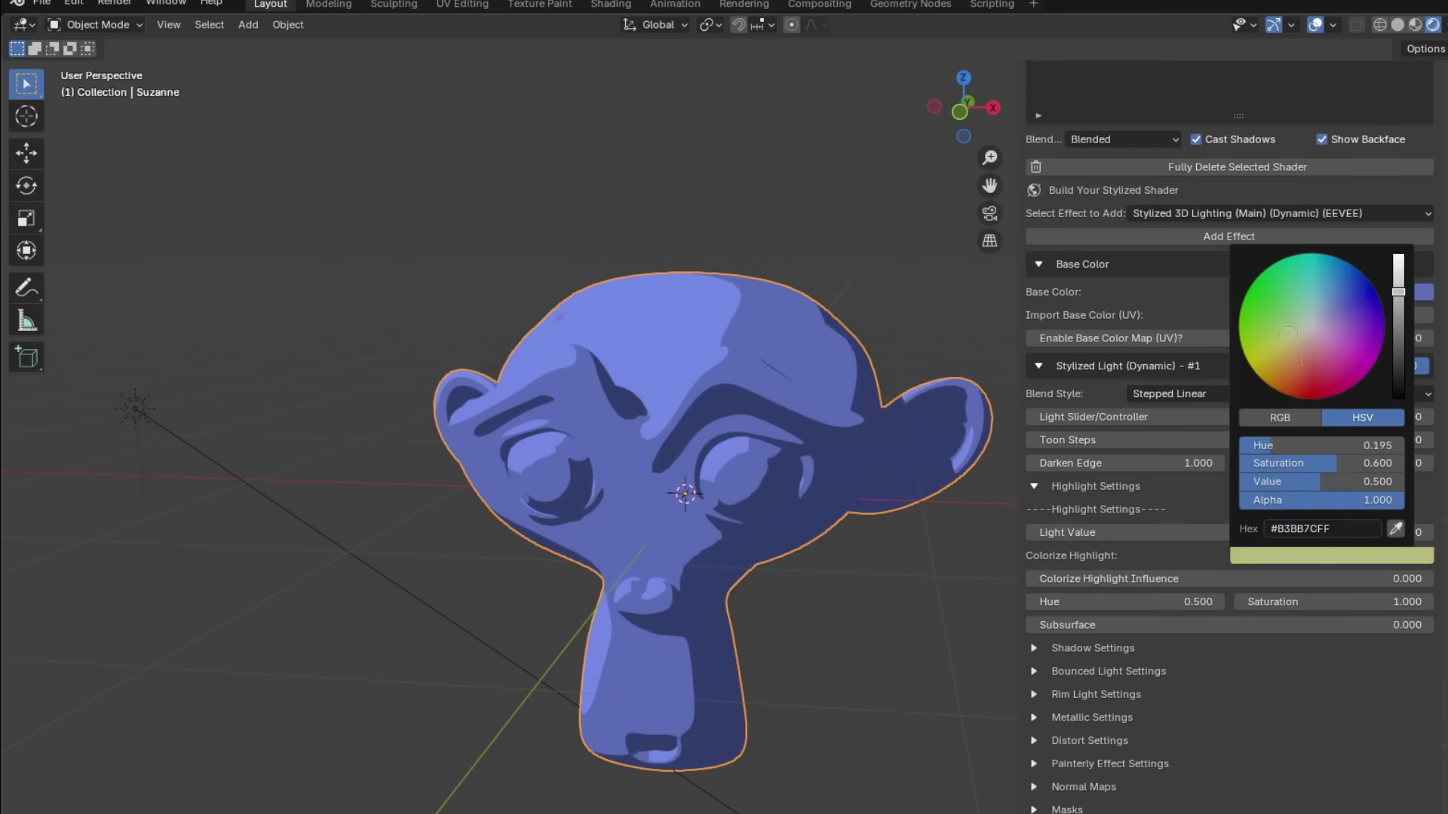
{"action": "left_click", "coordinate": [1312, 301]}
{"action": "left_click_drag", "start_coordinate": [1207, 579], "coordinate": [1244, 579]}
{"action": "left_click_drag", "start_coordinate": [1118, 578], "coordinate": [1027, 579]}
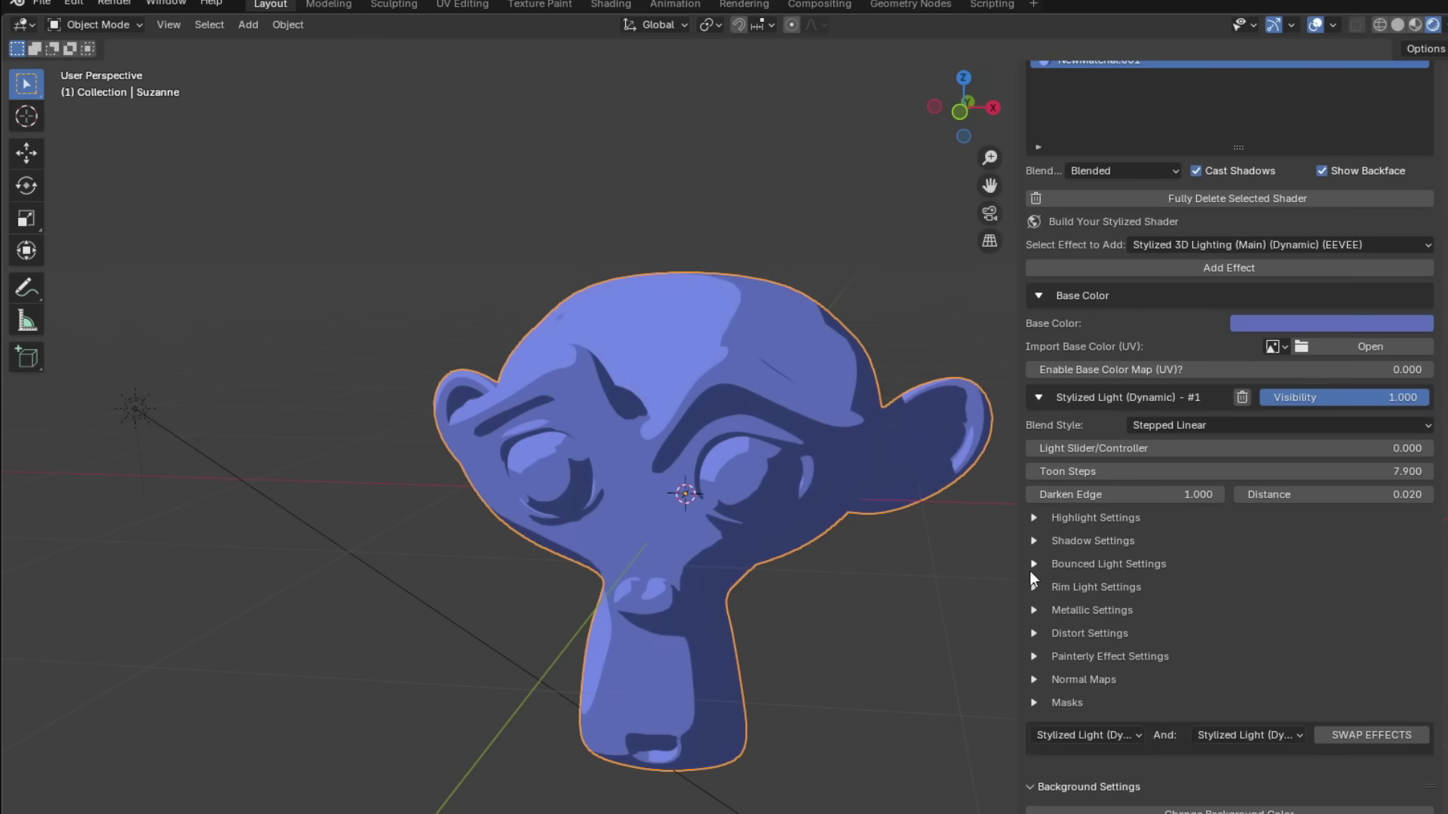
- Set Enable Rim Light to 1.000 with a salmon Rim Light Color and a Softness of about 0.869
{"action": "left_click", "coordinate": [1034, 587]}
{"action": "left_click_drag", "start_coordinate": [1094, 610], "coordinate": [1432, 610]}
{"action": "middle_click_drag", "start_coordinate": [776, 582], "coordinate": [734, 564]}
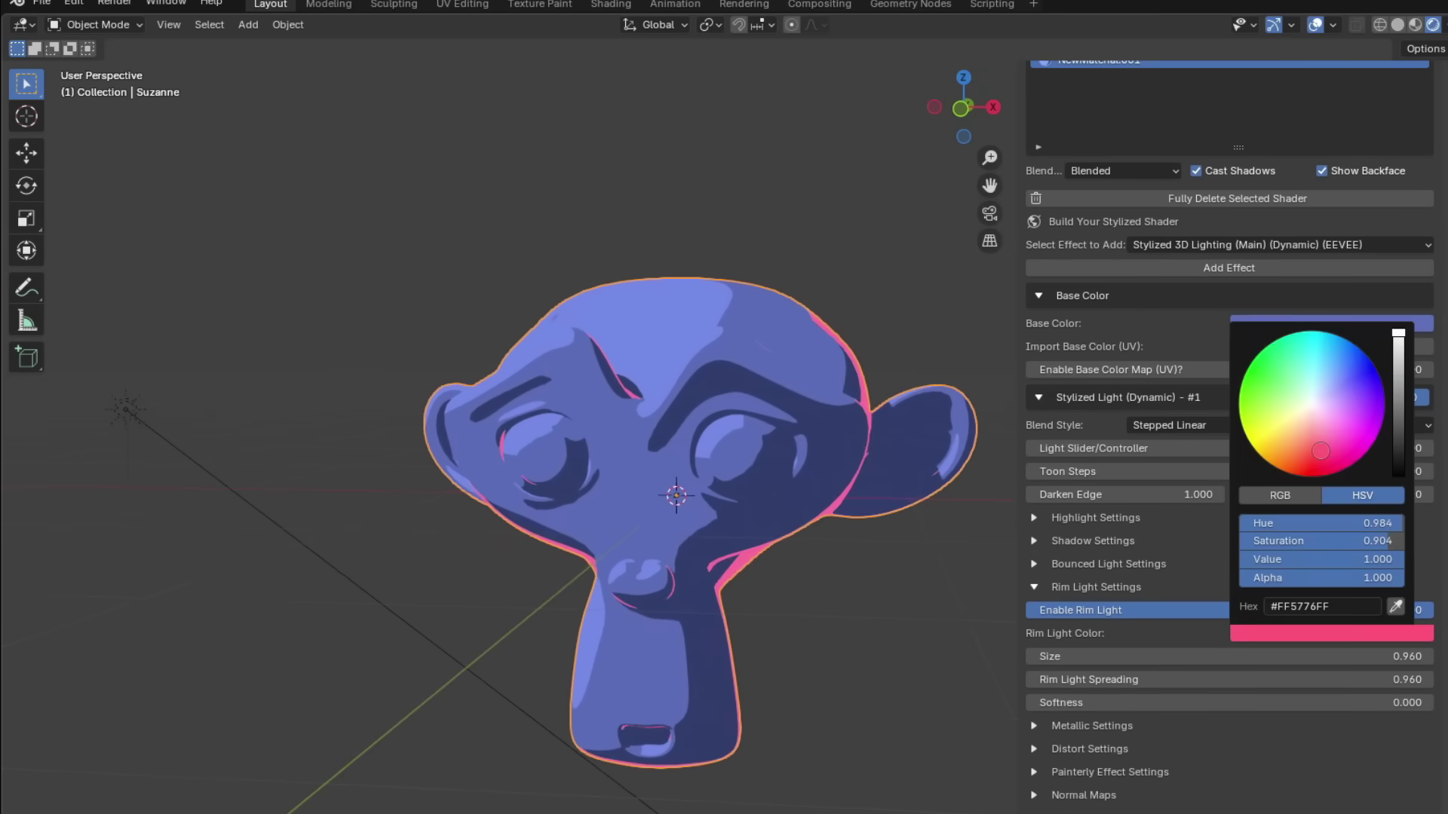
{"action": "left_click", "coordinate": [1282, 380]}
{"action": "left_click", "coordinate": [1286, 403]}
{"action": "left_click_drag", "start_coordinate": [1116, 703], "coordinate": [1432, 703]}
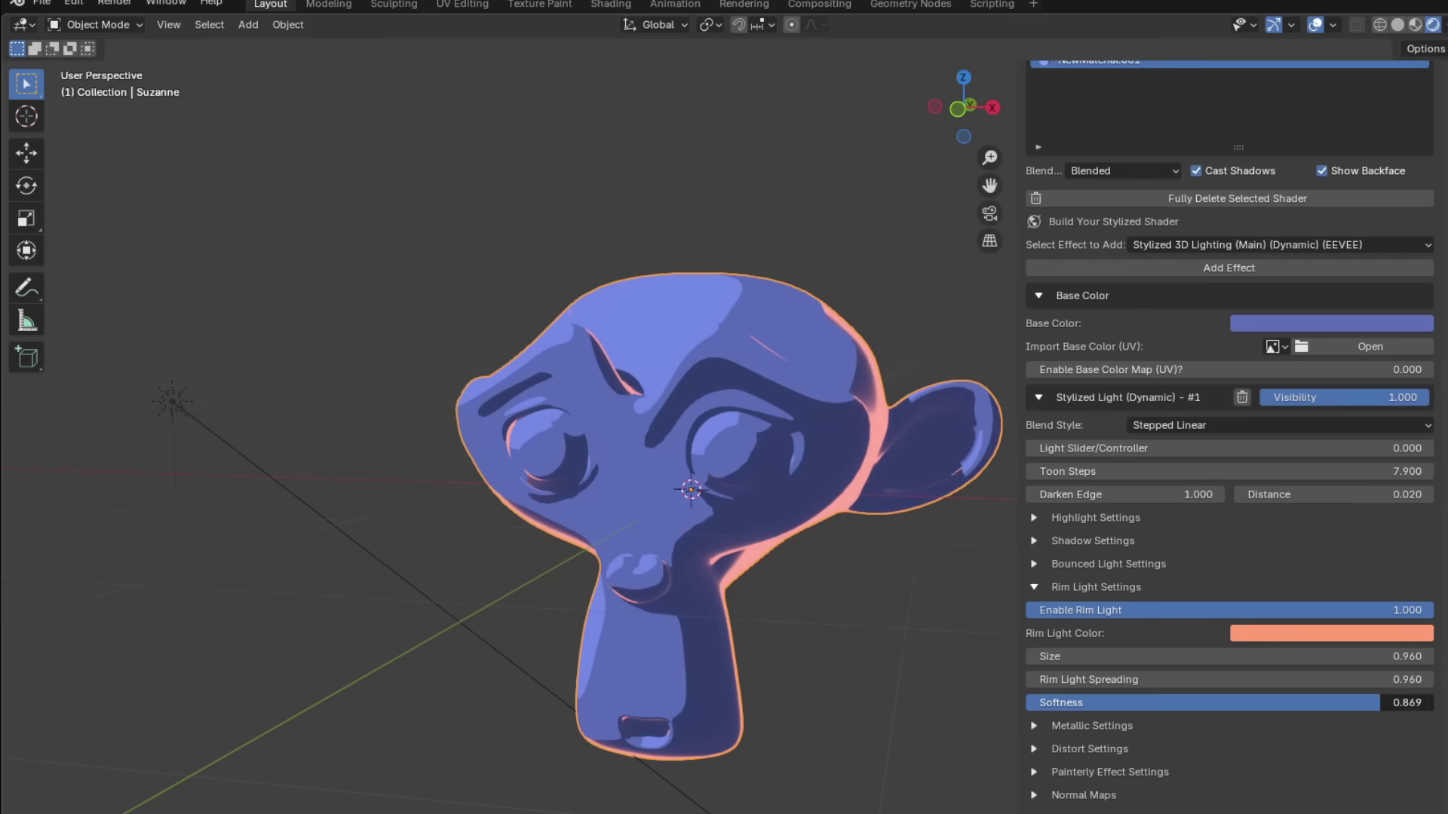
{"action": "left_click_drag", "start_coordinate": [1237, 656], "coordinate": [1261, 657]}
{"action": "middle_click_drag", "start_coordinate": [990, 674], "coordinate": [831, 659]}
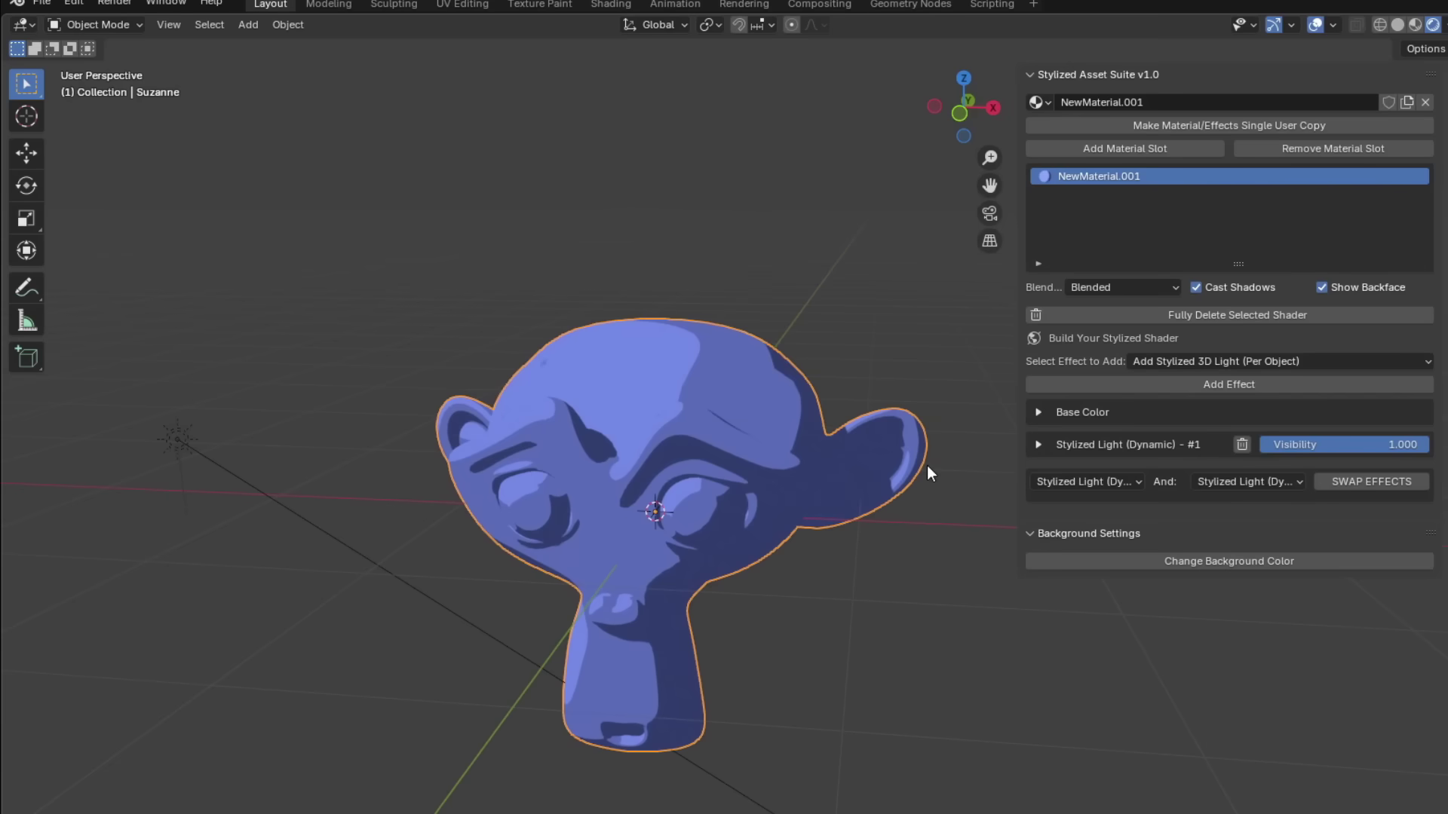
- Add the Stylized 3D Light (Per Object) effect and move its light object up beside the monkey's head
{"action": "key", "text": "g"}
{"action": "left_click", "coordinate": [301, 335]}
{"action": "scroll", "coordinate": [570, 371], "scroll_direction": "down", "scroll_amount": 3}
{"action": "middle_click_drag", "start_coordinate": [571, 371], "coordinate": [514, 418]}
{"action": "key", "text": "g"}
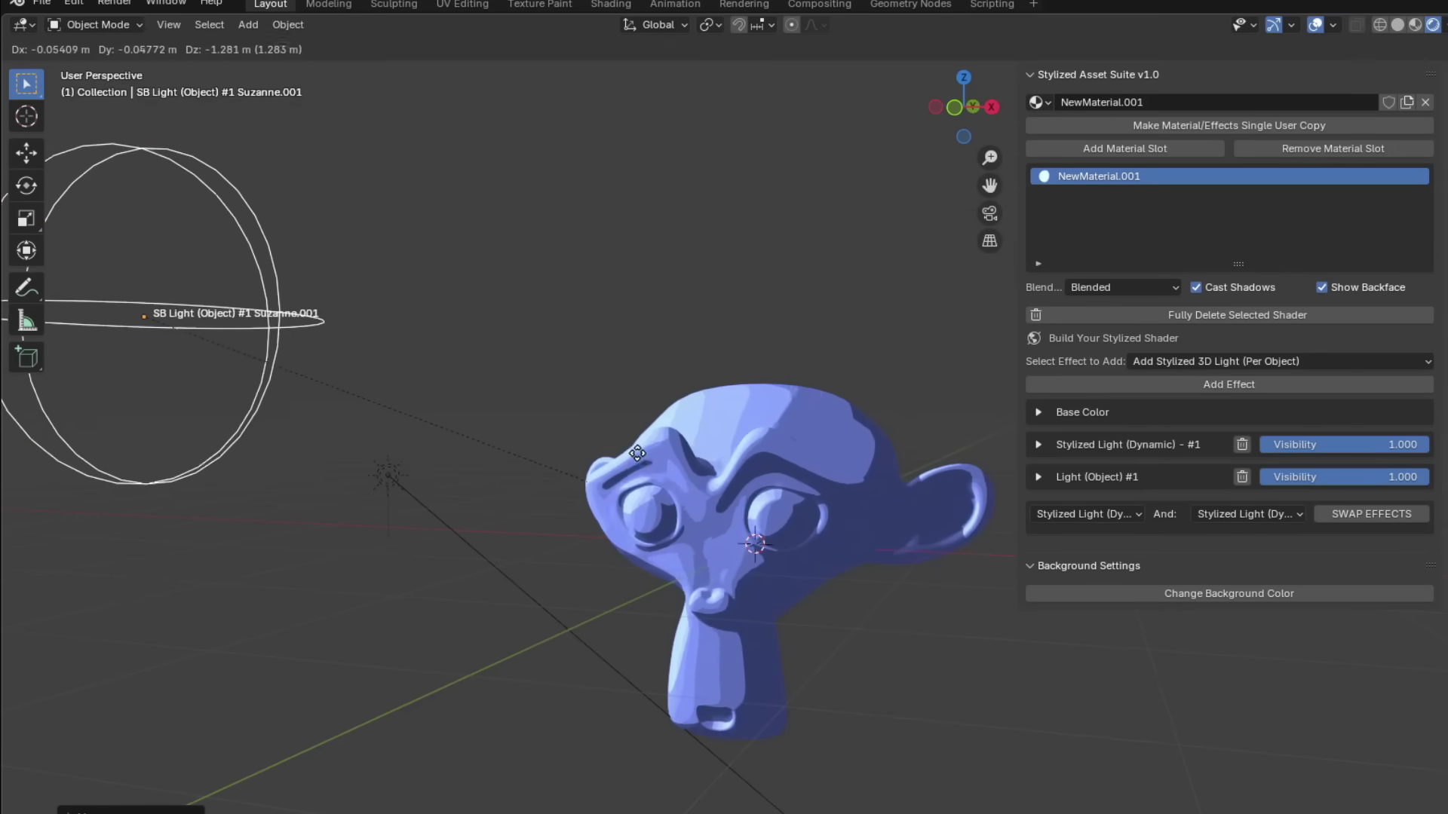
{"action": "left_click", "coordinate": [642, 427]}
{"action": "middle_click_drag", "start_coordinate": [642, 427], "coordinate": [762, 422], "text": "shift"}
- Set the Steps of Light (Object) #1 to 1 and adjust its Light Slider
{"action": "left_click", "coordinate": [1039, 476]}
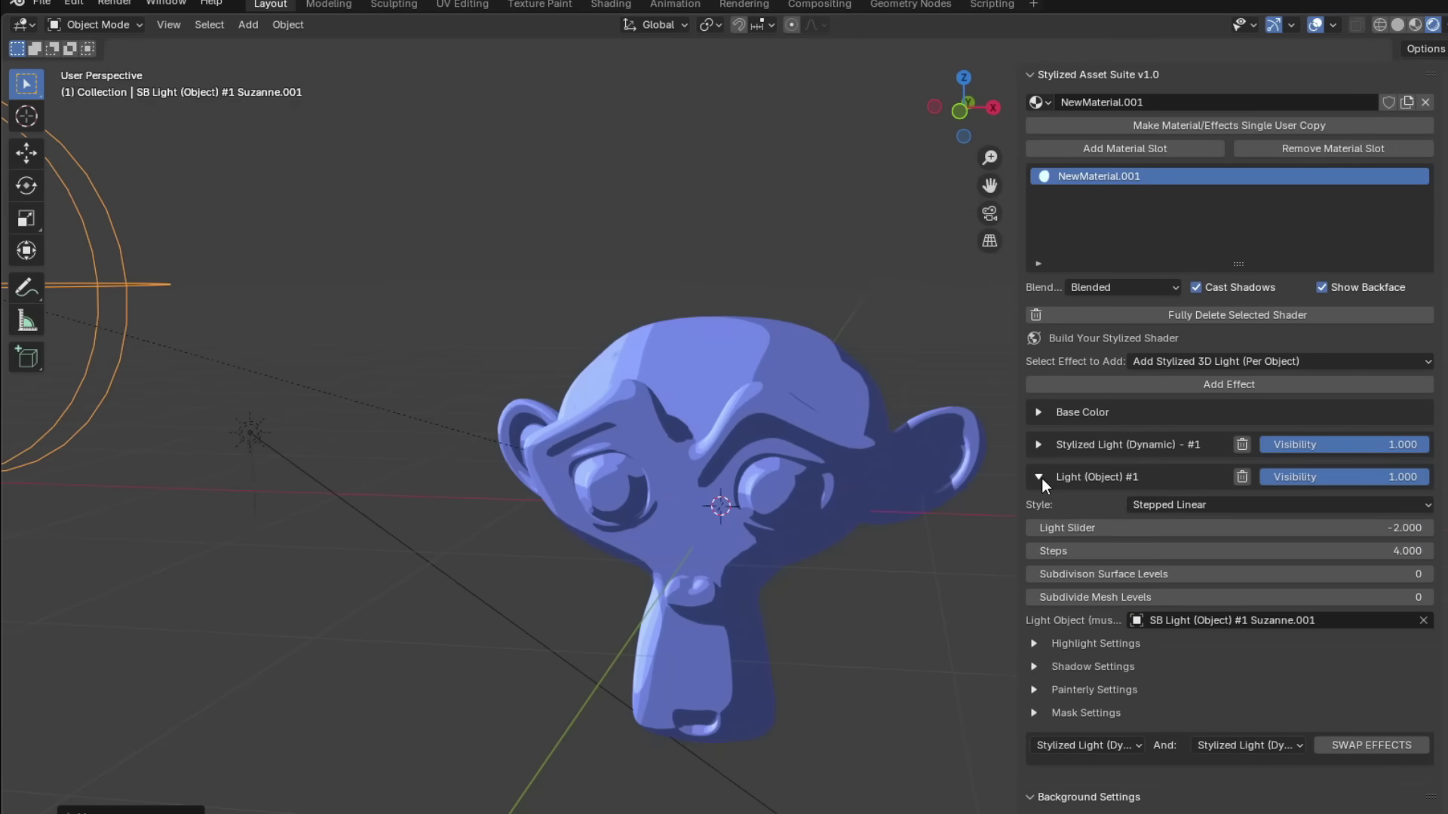
{"action": "type", "text": "1"}
{"action": "key", "text": "Return"}
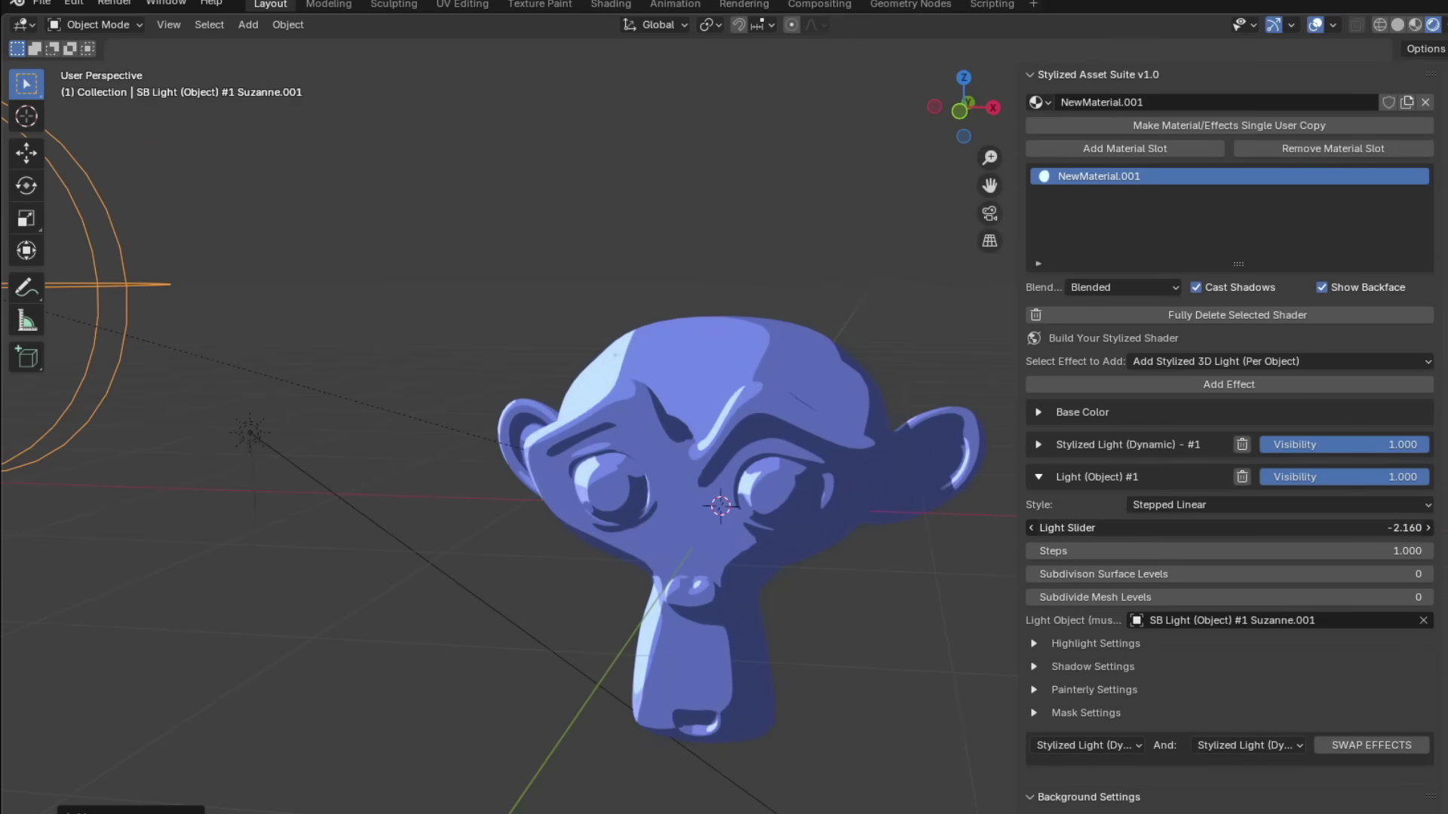
{"action": "left_click_drag", "start_coordinate": [1230, 528], "coordinate": [1242, 528]}
- Move the light object to the opposite side of the monkey so it lights the head from behind
{"action": "key", "text": "g"}
{"action": "left_click", "coordinate": [824, 528]}
{"action": "middle_click_drag", "start_coordinate": [824, 527], "coordinate": [723, 524]}
{"action": "key", "text": "g"}
{"action": "left_click", "coordinate": [801, 558]}
{"action": "scroll", "coordinate": [822, 548], "scroll_direction": "down", "scroll_amount": 1}
{"action": "key", "text": "g"}
{"action": "left_click", "coordinate": [852, 536]}
{"action": "scroll", "coordinate": [853, 536], "scroll_direction": "down", "scroll_amount": 2}
{"action": "scroll", "coordinate": [726, 524], "scroll_direction": "up", "scroll_amount": 3}
- Give Light (Object) #1 a pink highlight by changing its Colorize Highlight color and raising the Colorize Highlight amount
{"action": "left_click", "coordinate": [1034, 643]}
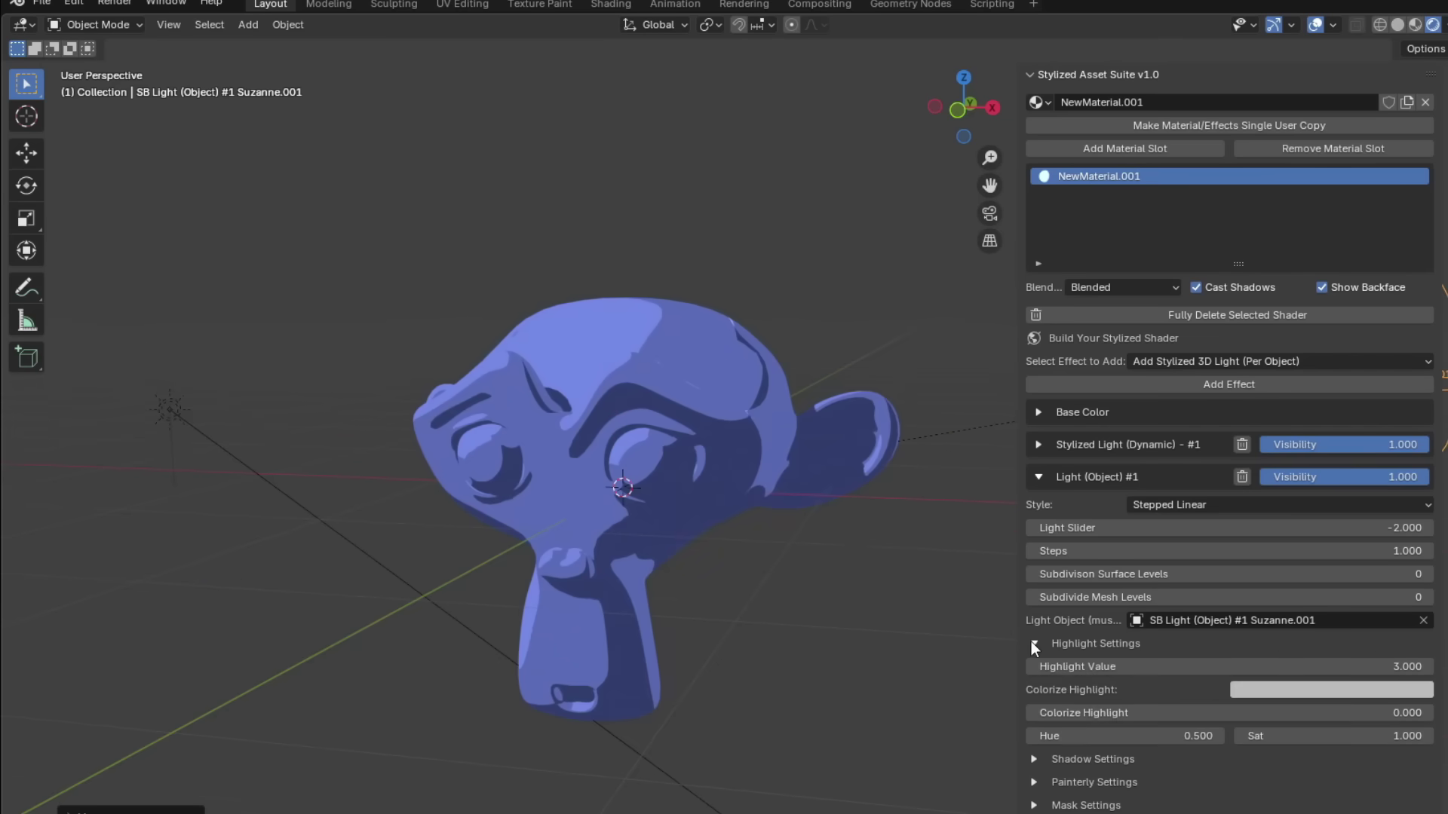
{"action": "left_click", "coordinate": [1291, 688]}
{"action": "left_click_drag", "start_coordinate": [1398, 426], "coordinate": [1398, 397]}
{"action": "left_click_drag", "start_coordinate": [1083, 712], "coordinate": [1178, 713]}
{"action": "middle_click_drag", "start_coordinate": [799, 637], "coordinate": [817, 627], "text": "shift"}
{"action": "key", "text": "g"}
{"action": "right_click", "coordinate": [840, 616]}
{"action": "left_click", "coordinate": [1038, 477]}
- Add an Ambient Occlusion effect with AO Strength 0.383 and AO Ramp Slider 0.877
{"action": "left_click", "coordinate": [1229, 362]}
{"action": "left_click", "coordinate": [822, 504]}
{"action": "left_click", "coordinate": [1268, 384]}
{"action": "left_click", "coordinate": [1076, 514]}
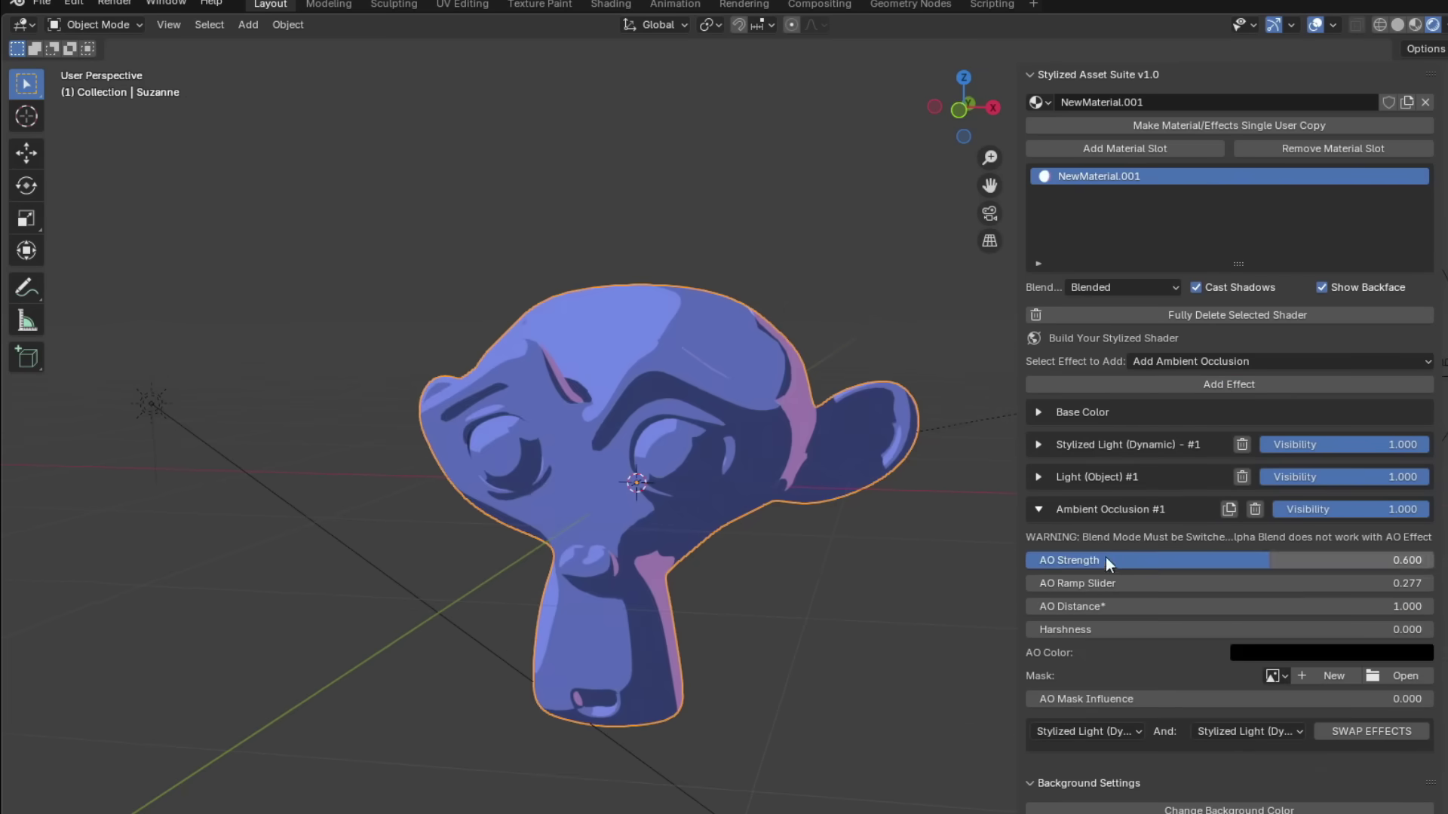
{"action": "left_click_drag", "start_coordinate": [1355, 560], "coordinate": [1269, 560]}
{"action": "mouse_move", "coordinate": [1138, 583]}
{"action": "left_mouse_down"}
{"action": "mouse_move", "coordinate": [1365, 583]}
{"action": "mouse_move", "coordinate": [1261, 561]}
{"action": "left_mouse_up"}
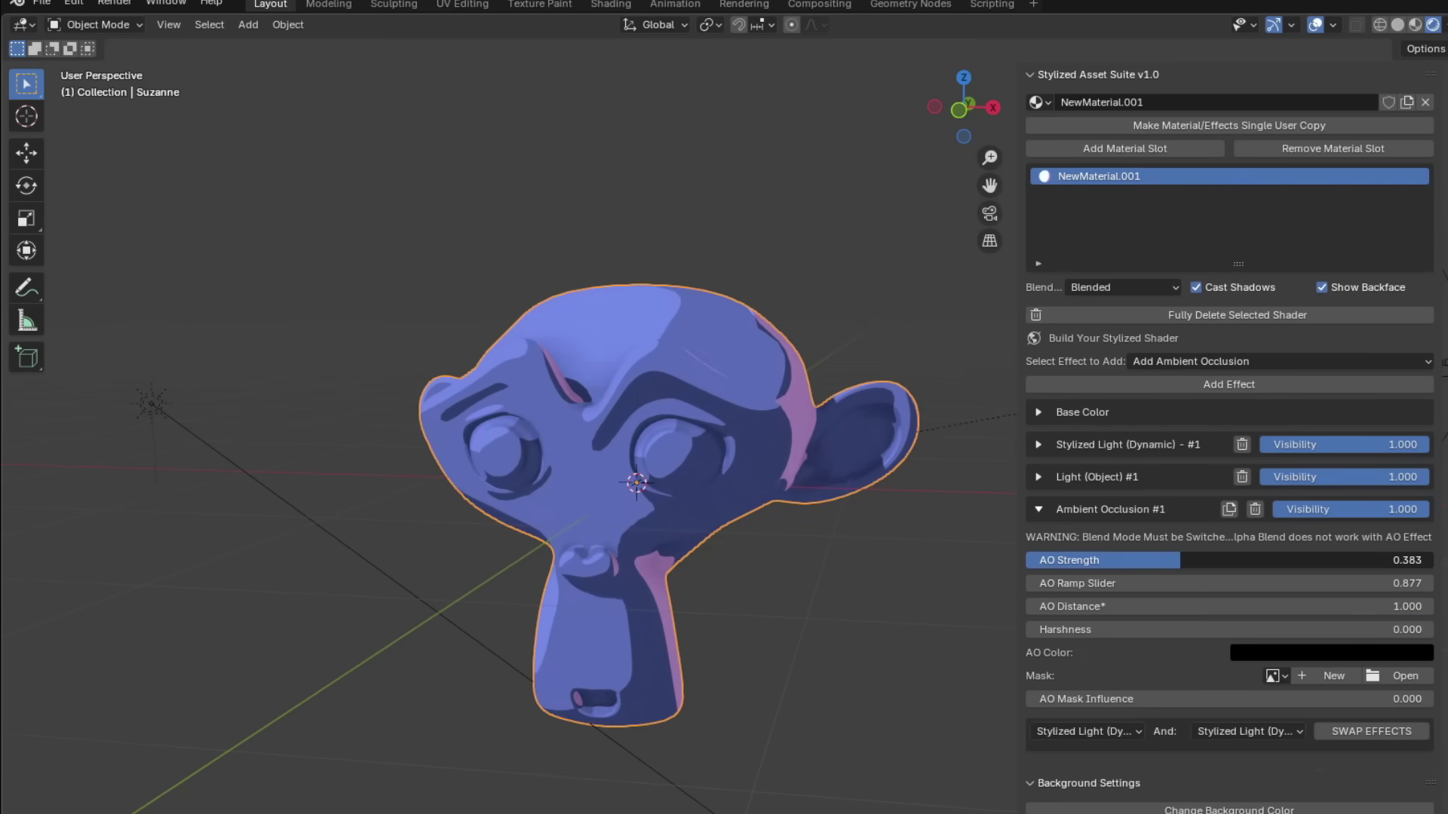
{"action": "middle_click_drag", "start_coordinate": [730, 486], "coordinate": [744, 495], "text": "shift"}
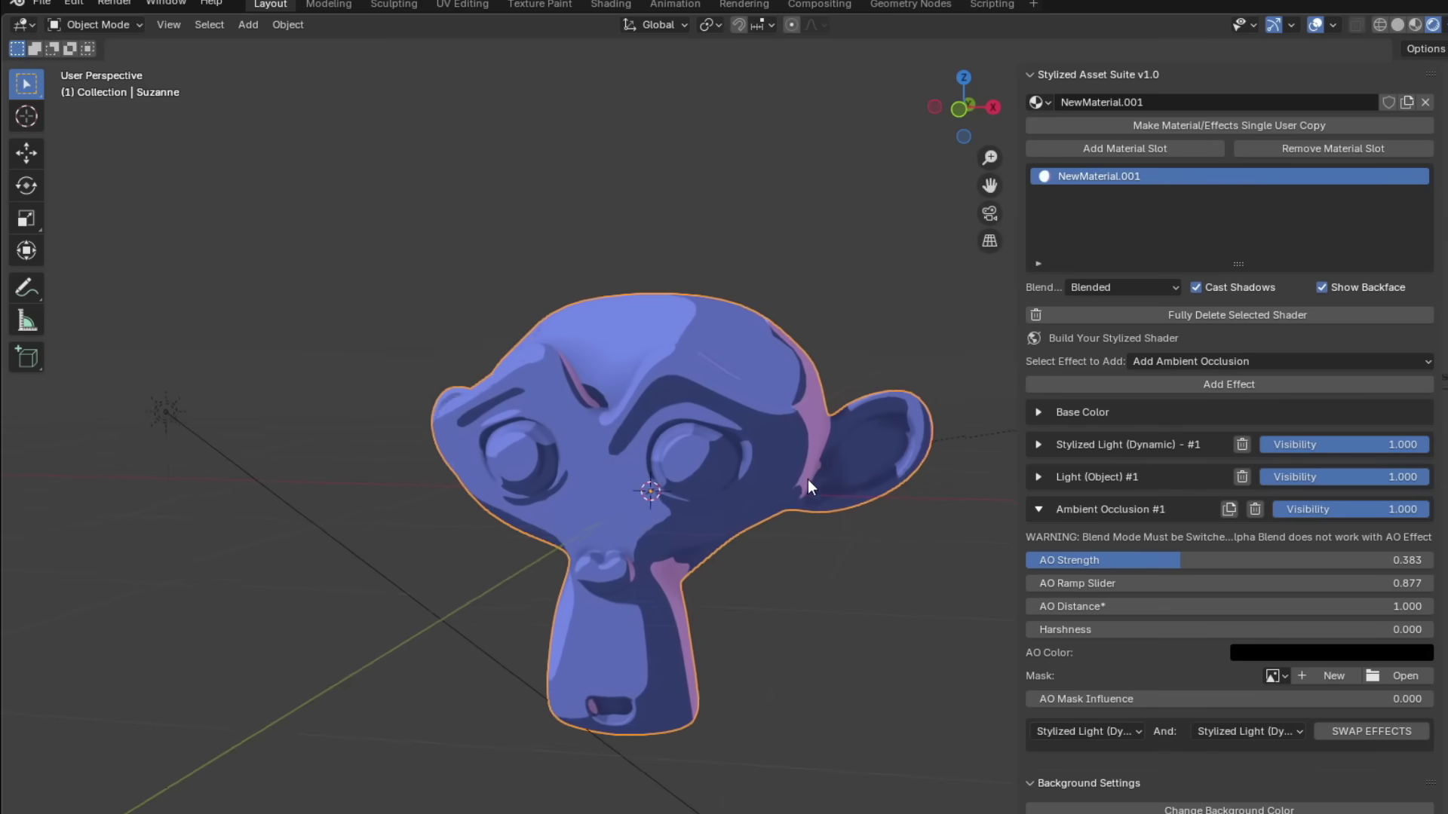
- Add the Local Gradient (Rectangular) effect, then move and scale its gradient object beside the monkey
{"action": "left_click", "coordinate": [1197, 358]}
{"action": "left_click", "coordinate": [1116, 526]}
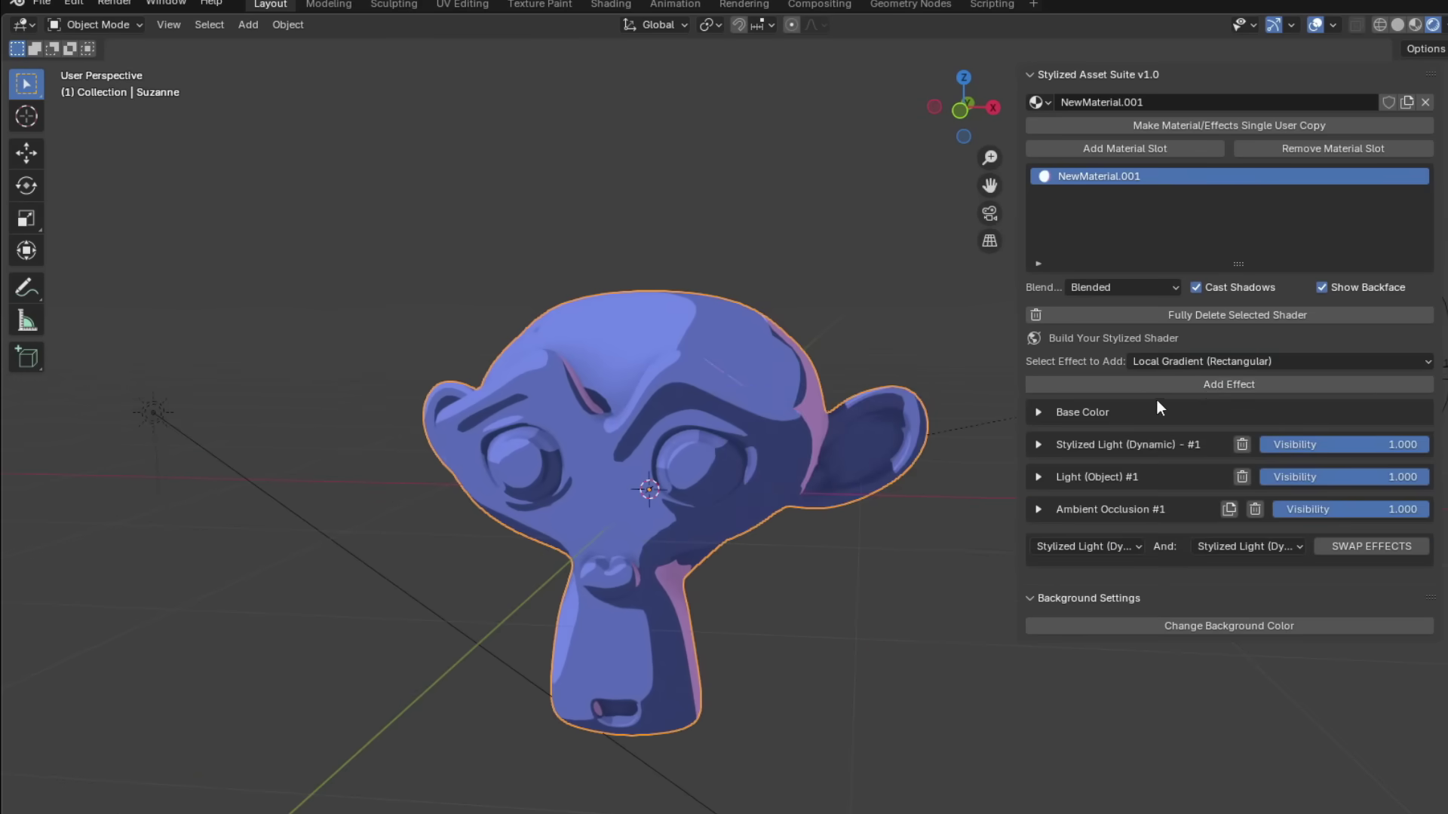
{"action": "left_click", "coordinate": [1191, 384]}
{"action": "key", "text": "g"}
{"action": "left_click", "coordinate": [518, 466]}
{"action": "key", "text": "s"}
{"action": "left_click", "coordinate": [575, 482]}
{"action": "key", "text": "g"}
{"action": "key", "text": "z"}
{"action": "left_click", "coordinate": [588, 573]}
{"action": "middle_click_drag", "start_coordinate": [682, 482], "coordinate": [694, 460]}
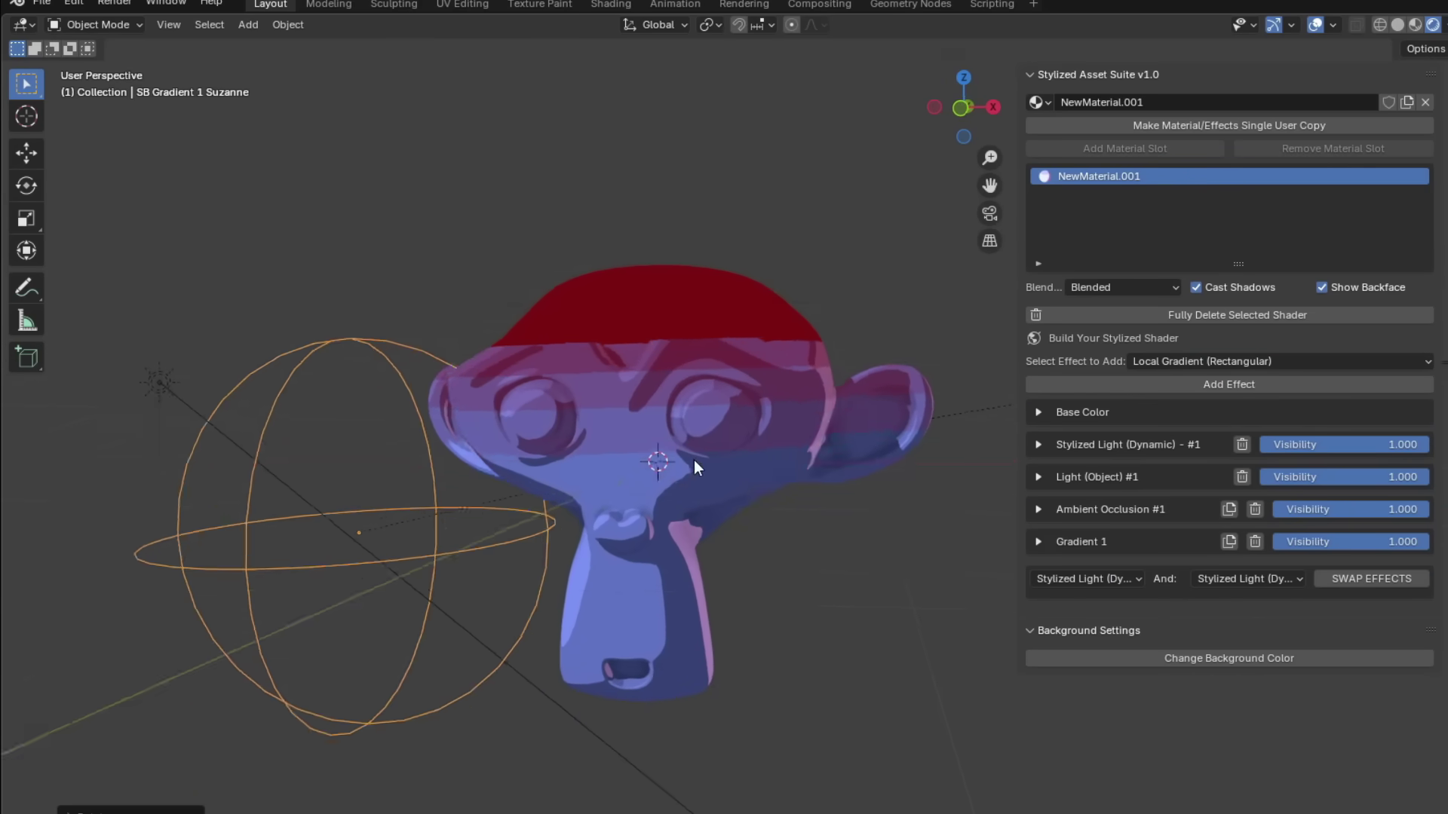
- Set Gradient 1's Invert to 1.000, its Gradient Style to Linear and its Blending Mode to Multiply
{"action": "left_click", "coordinate": [1090, 540]}
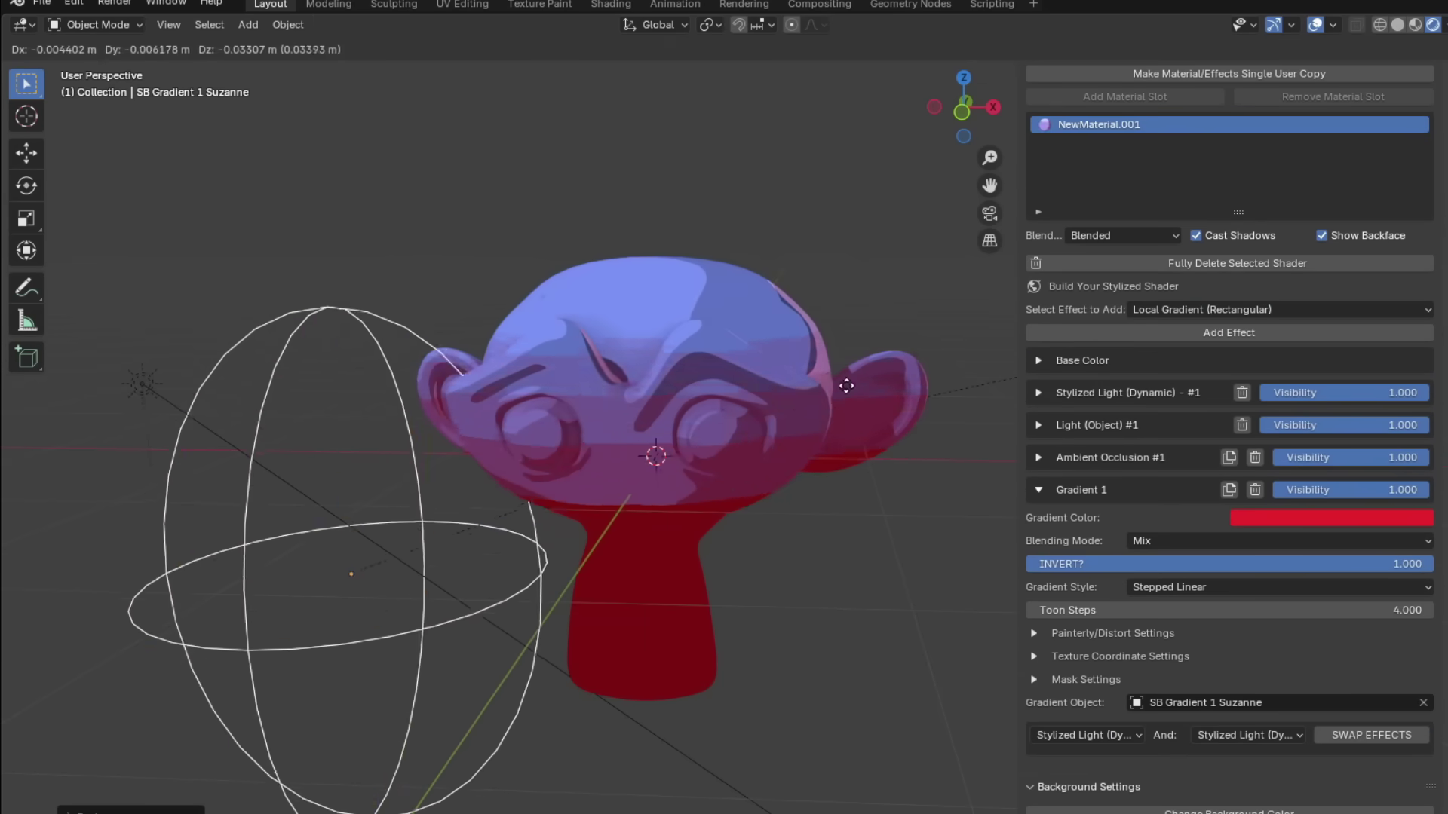
{"action": "left_click", "coordinate": [1207, 586]}
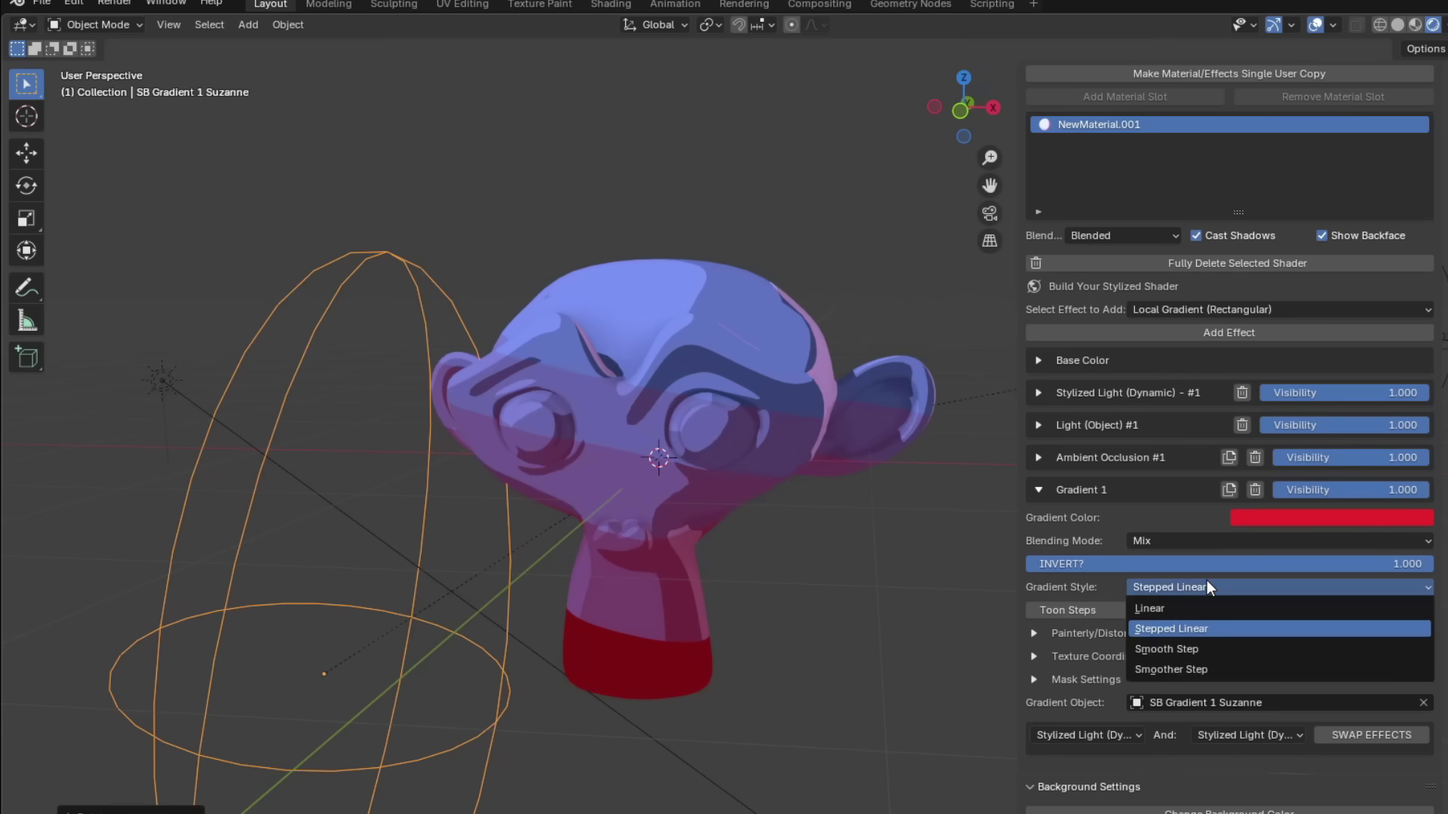
{"action": "left_click", "coordinate": [1150, 608]}
{"action": "left_click", "coordinate": [1176, 541]}
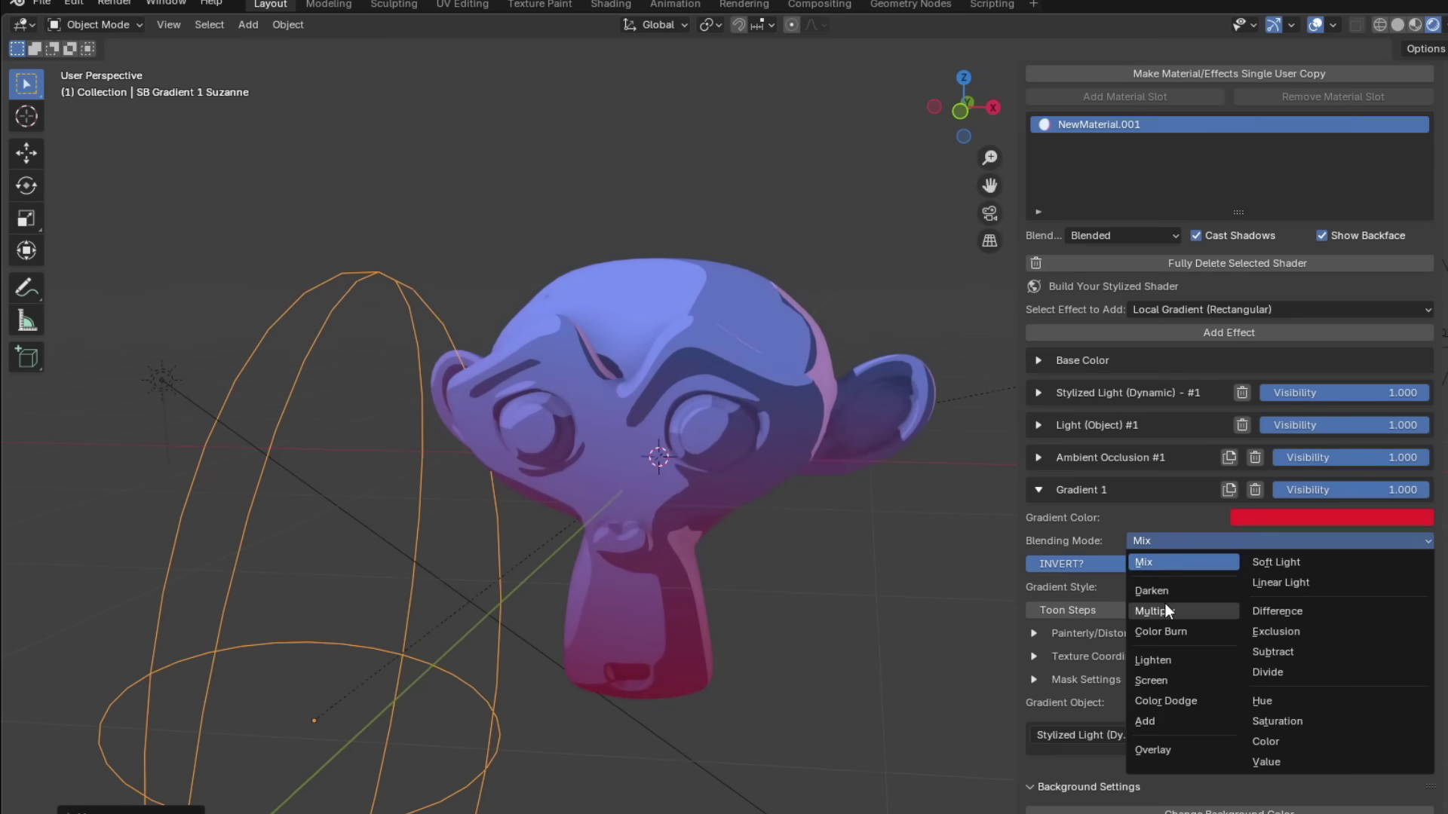
{"action": "left_click", "coordinate": [1165, 611]}
- Lower the gradient object along its local Z axis so the darkening fades in from the monkey's chin
{"action": "key", "text": "g"}
{"action": "key", "text": "z"}
{"action": "key", "text": "z"}
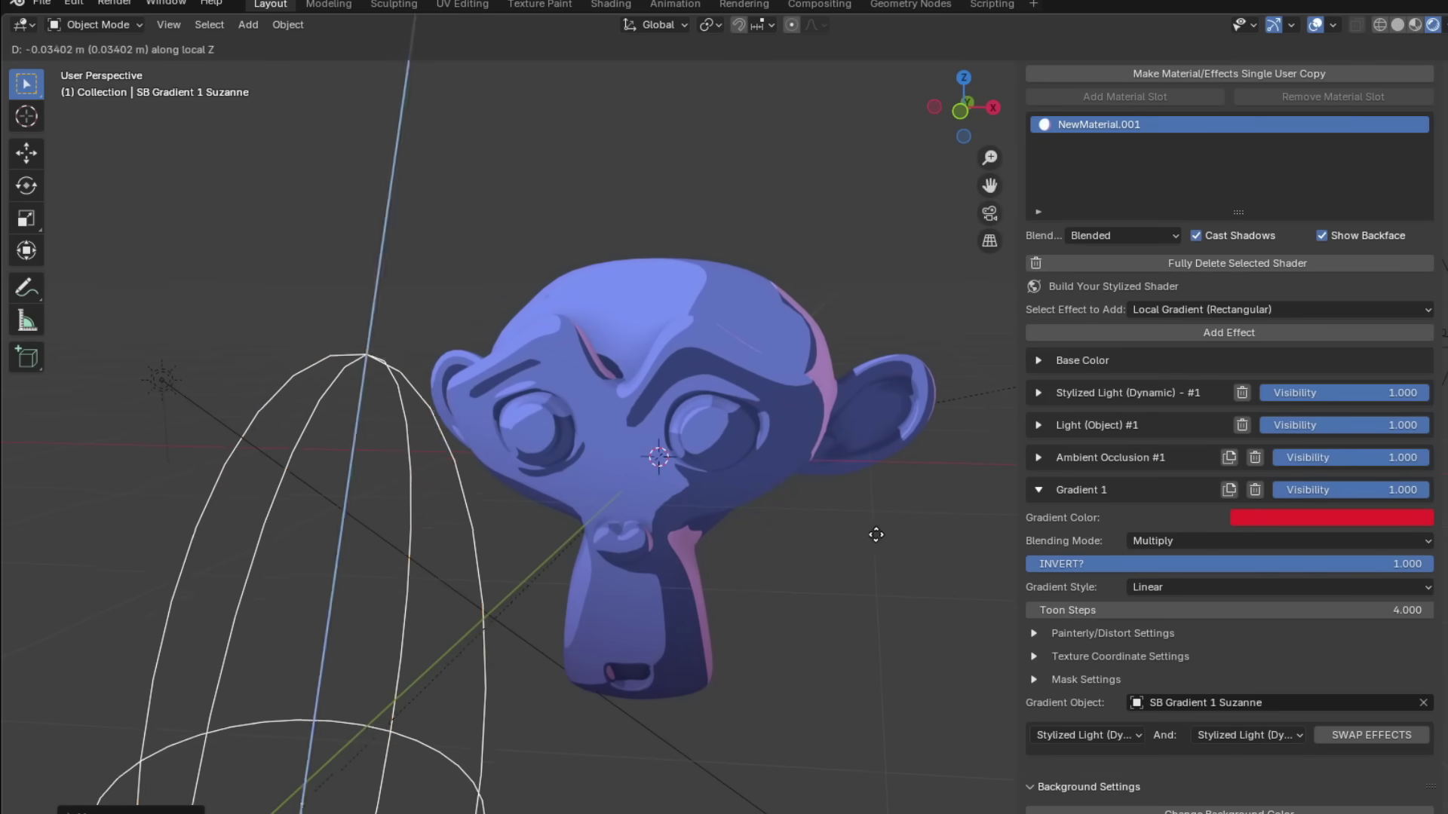
{"action": "left_click", "coordinate": [876, 535]}
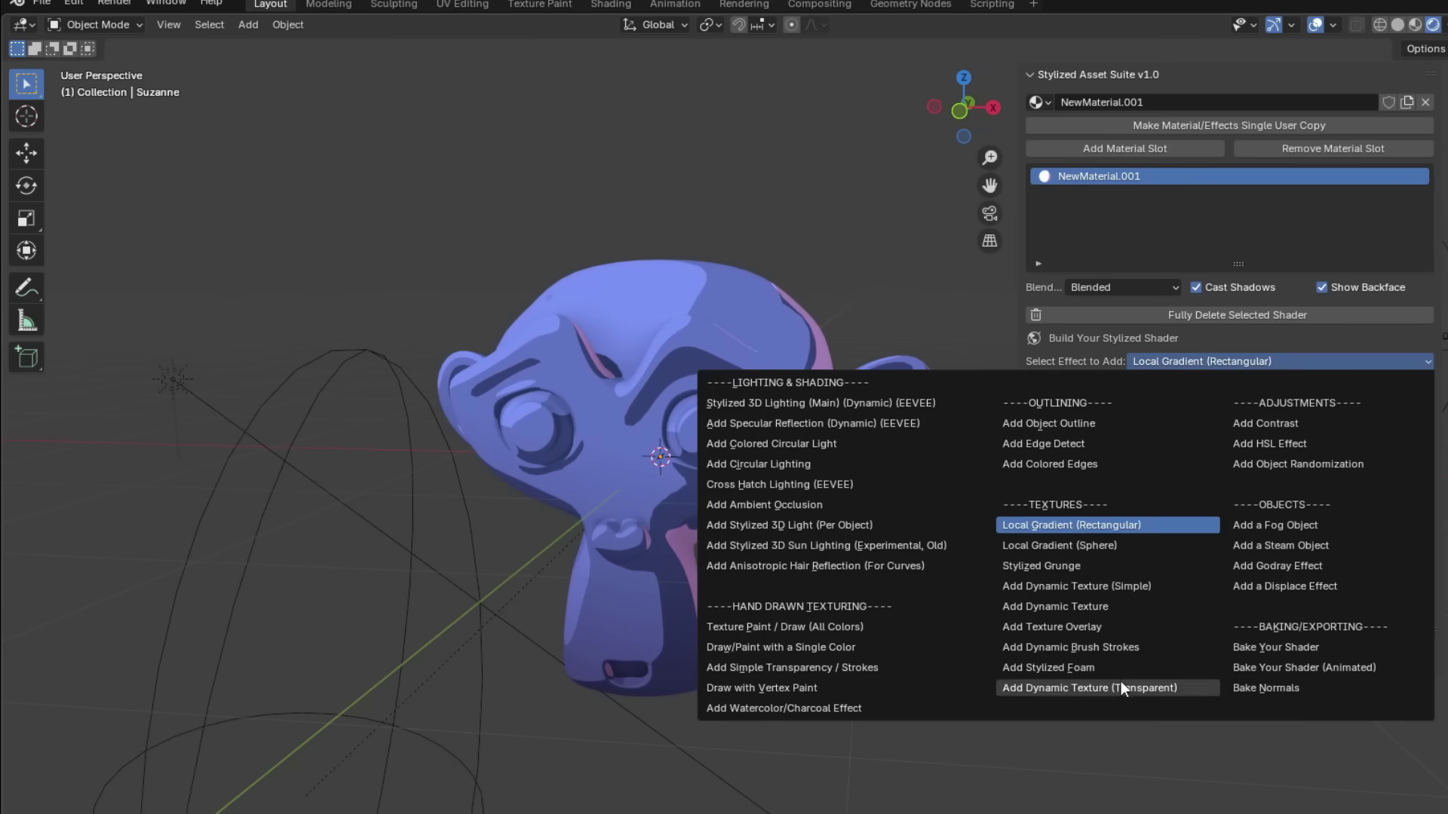
- Add the Stylized Grunge effect to the monkey's material and set its Visibility to 0.795
{"action": "left_click", "coordinate": [1086, 565]}
{"action": "left_click", "coordinate": [1250, 383]}
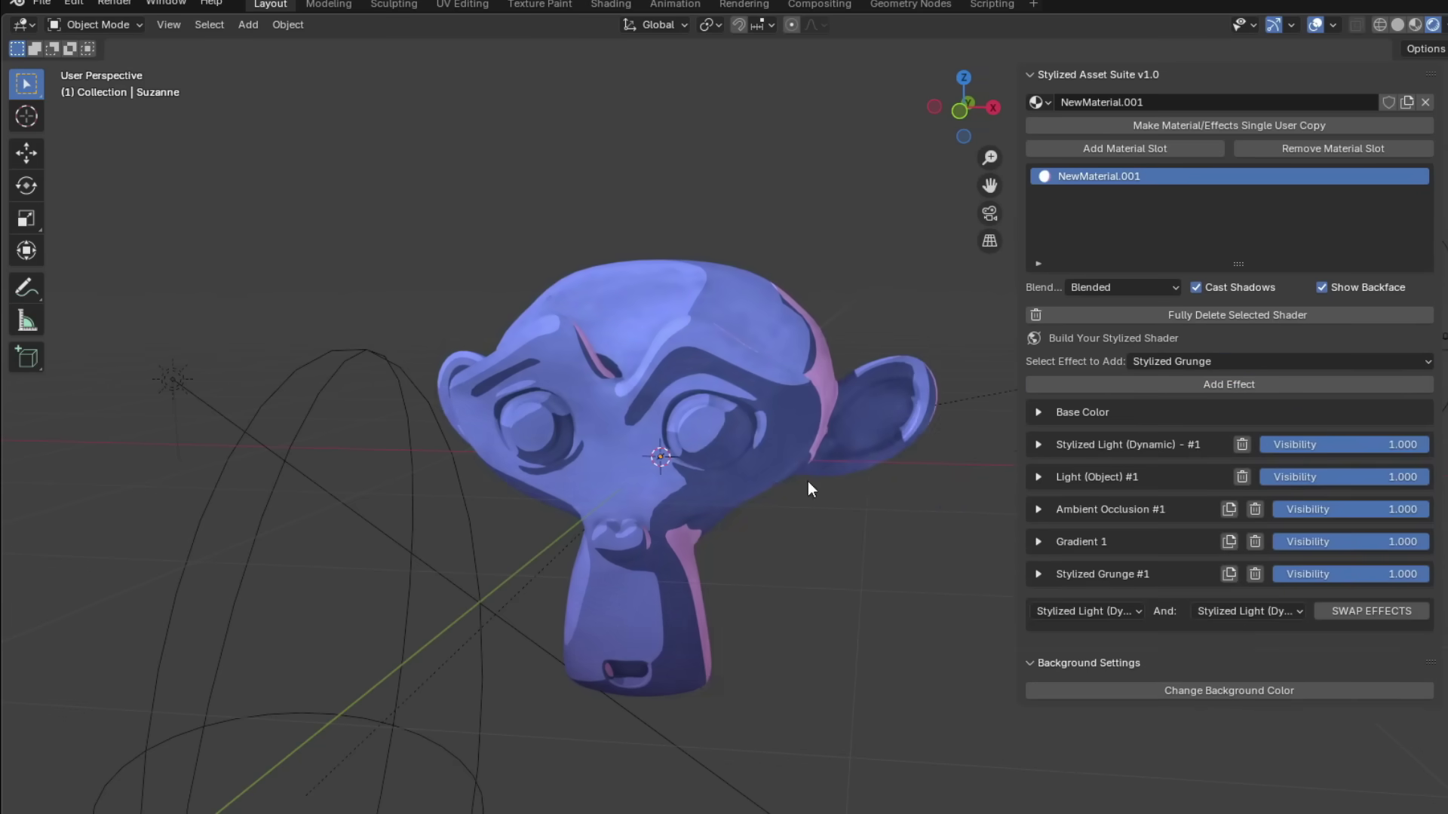
{"action": "left_click", "coordinate": [1038, 574]}
{"action": "scroll", "coordinate": [1131, 558], "scroll_direction": "down", "scroll_amount": 2}
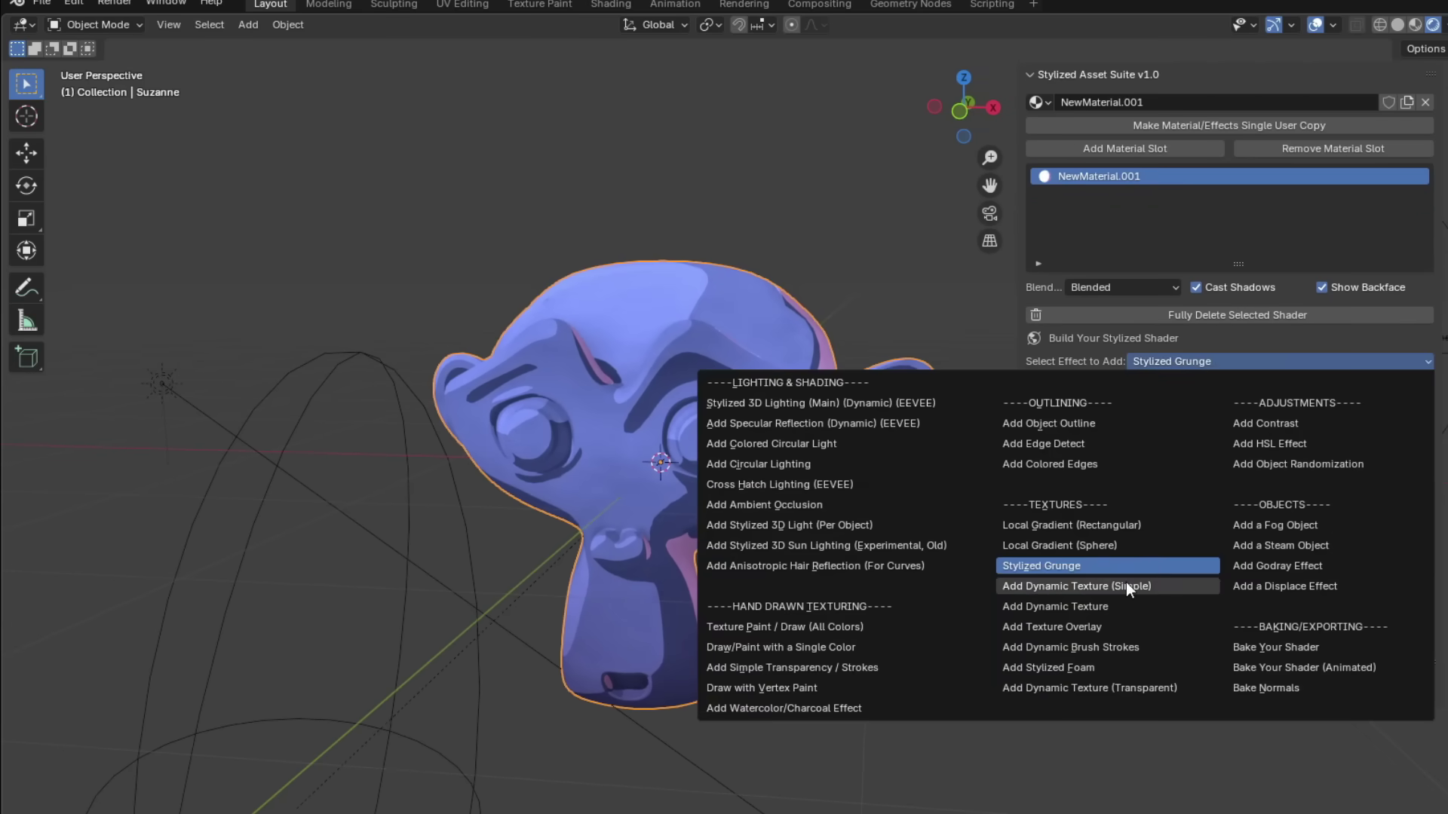
- Add the Dynamic Texture (Simple) effect to the monkey's material and set its Steps to 1
{"action": "left_click", "coordinate": [1125, 586]}
{"action": "left_click", "coordinate": [1235, 380]}
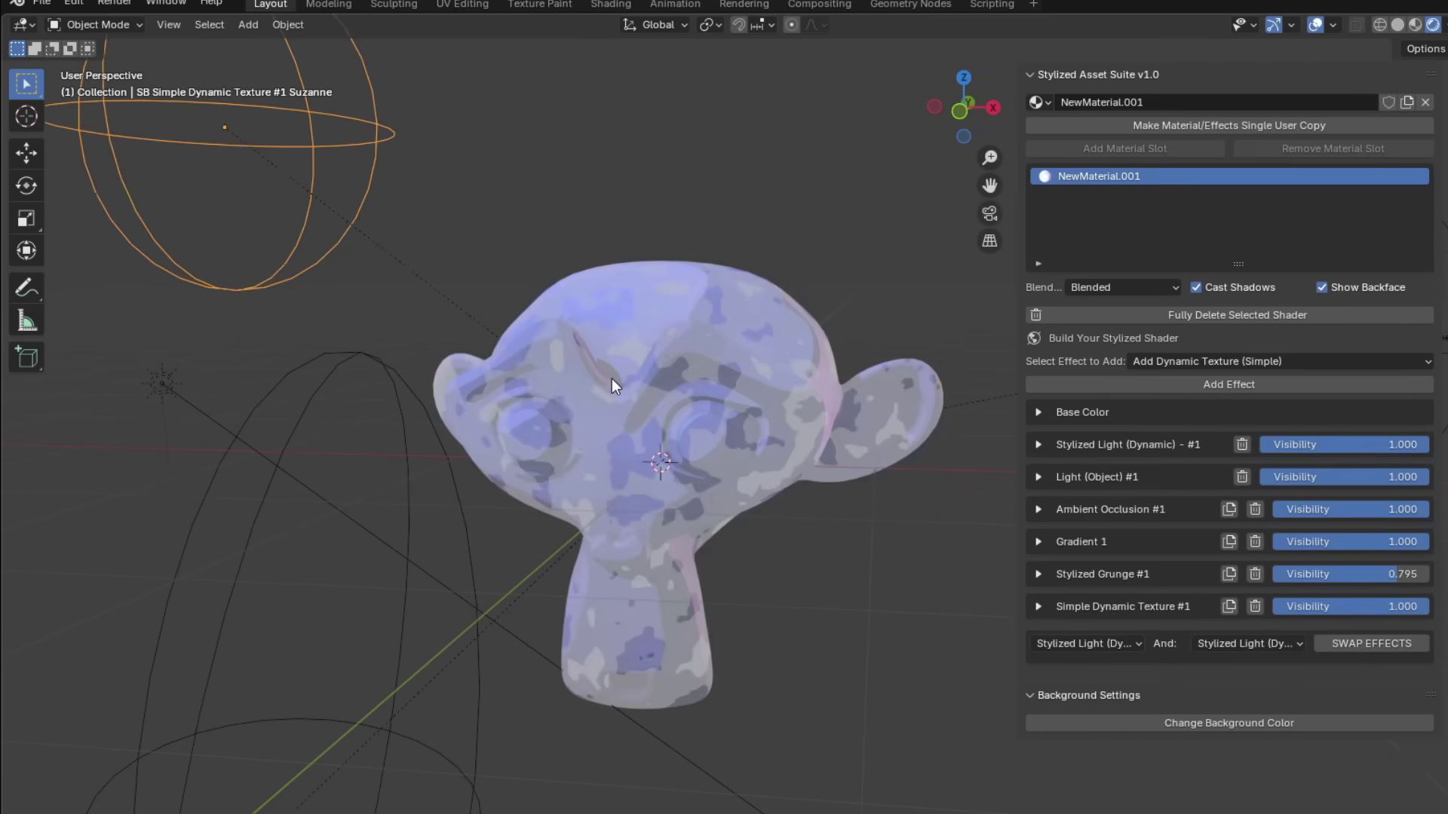
{"action": "scroll", "coordinate": [1229, 453], "scroll_direction": "down", "scroll_amount": 8}
{"action": "mouse_move", "coordinate": [1170, 448]}
{"action": "left_mouse_down"}
{"action": "mouse_move", "coordinate": [1093, 449]}
{"action": "mouse_move", "coordinate": [1170, 449]}
{"action": "mouse_move", "coordinate": [1173, 471]}
{"action": "left_mouse_up"}
{"action": "left_click", "coordinate": [1169, 449]}
{"action": "type", "text": "1"}
{"action": "key", "text": "Return"}
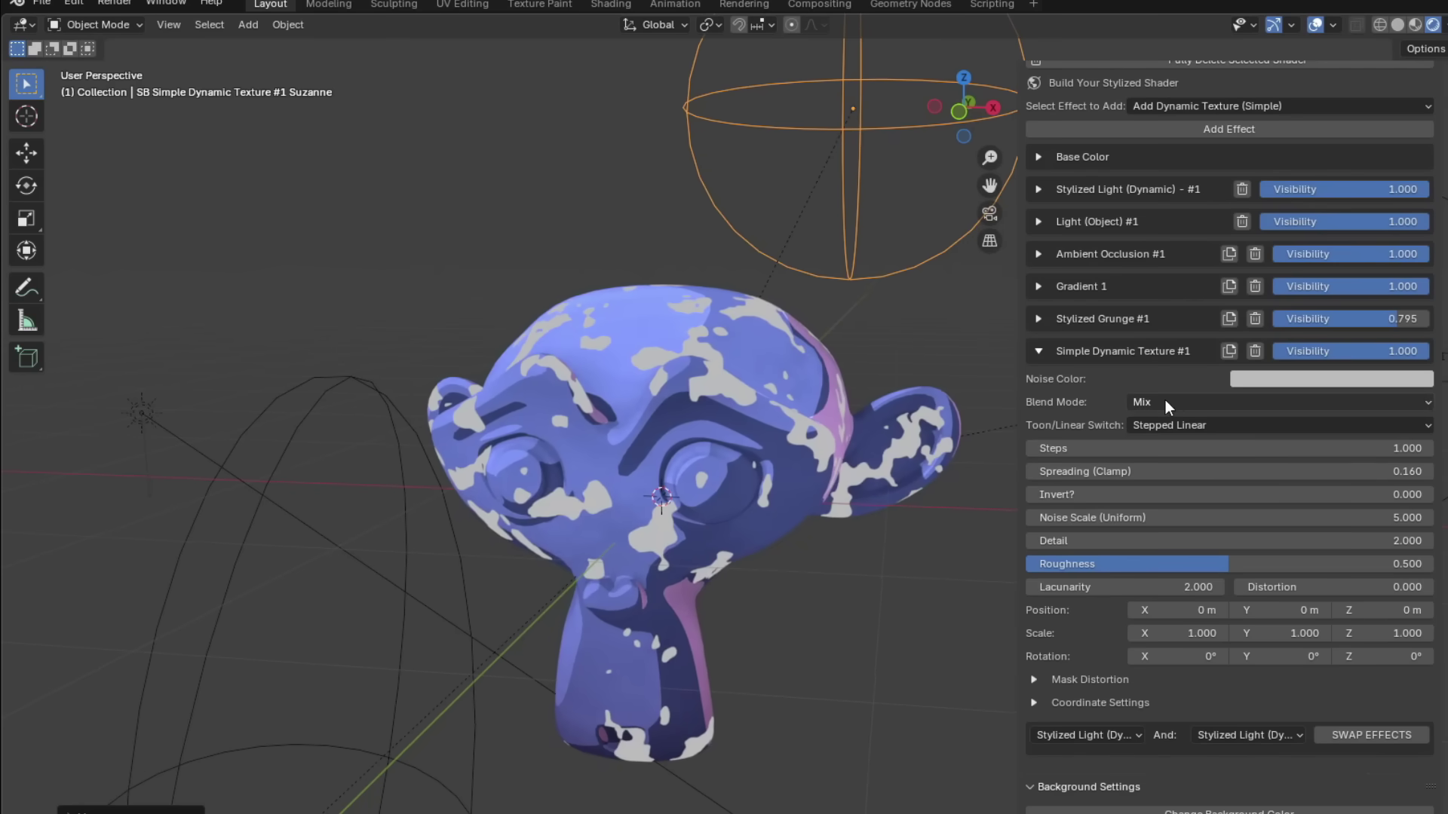
- Set the Simple Dynamic Texture's Blend Mode to Multiply and darken its Noise Color to gray
{"action": "left_click", "coordinate": [1166, 401]}
{"action": "left_click", "coordinate": [1170, 473]}
{"action": "left_click", "coordinate": [1331, 378]}
{"action": "mouse_move", "coordinate": [1399, 116]}
{"action": "left_mouse_down"}
{"action": "mouse_move", "coordinate": [1398, 214]}
{"action": "mouse_move", "coordinate": [1398, 173]}
{"action": "left_mouse_up"}
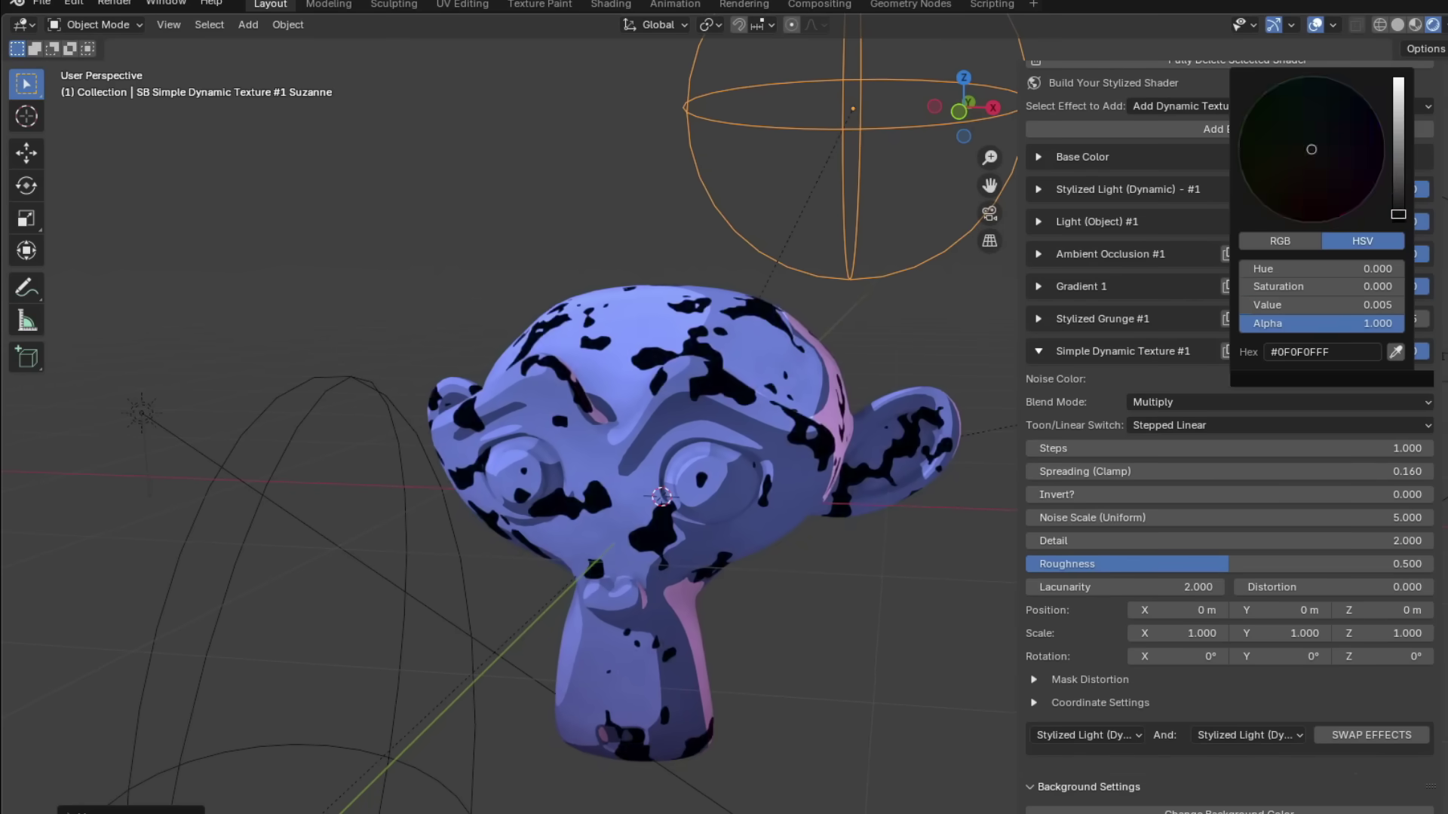
- Set the Simple Dynamic Texture's Detail to 4.600, Roughness to 0.647, Spreading to 0.260, Noise Scale to 5.090 and Visibility to 0.784
{"action": "left_click_drag", "start_coordinate": [1080, 541], "coordinate": [1146, 564]}
{"action": "mouse_move", "coordinate": [1156, 471]}
{"action": "left_mouse_down"}
{"action": "mouse_move", "coordinate": [1171, 471]}
{"action": "mouse_move", "coordinate": [1144, 517]}
{"action": "left_mouse_up"}
{"action": "middle_click_drag", "start_coordinate": [939, 507], "coordinate": [948, 499], "text": "shift"}
{"action": "left_click_drag", "start_coordinate": [1157, 471], "coordinate": [1160, 471]}
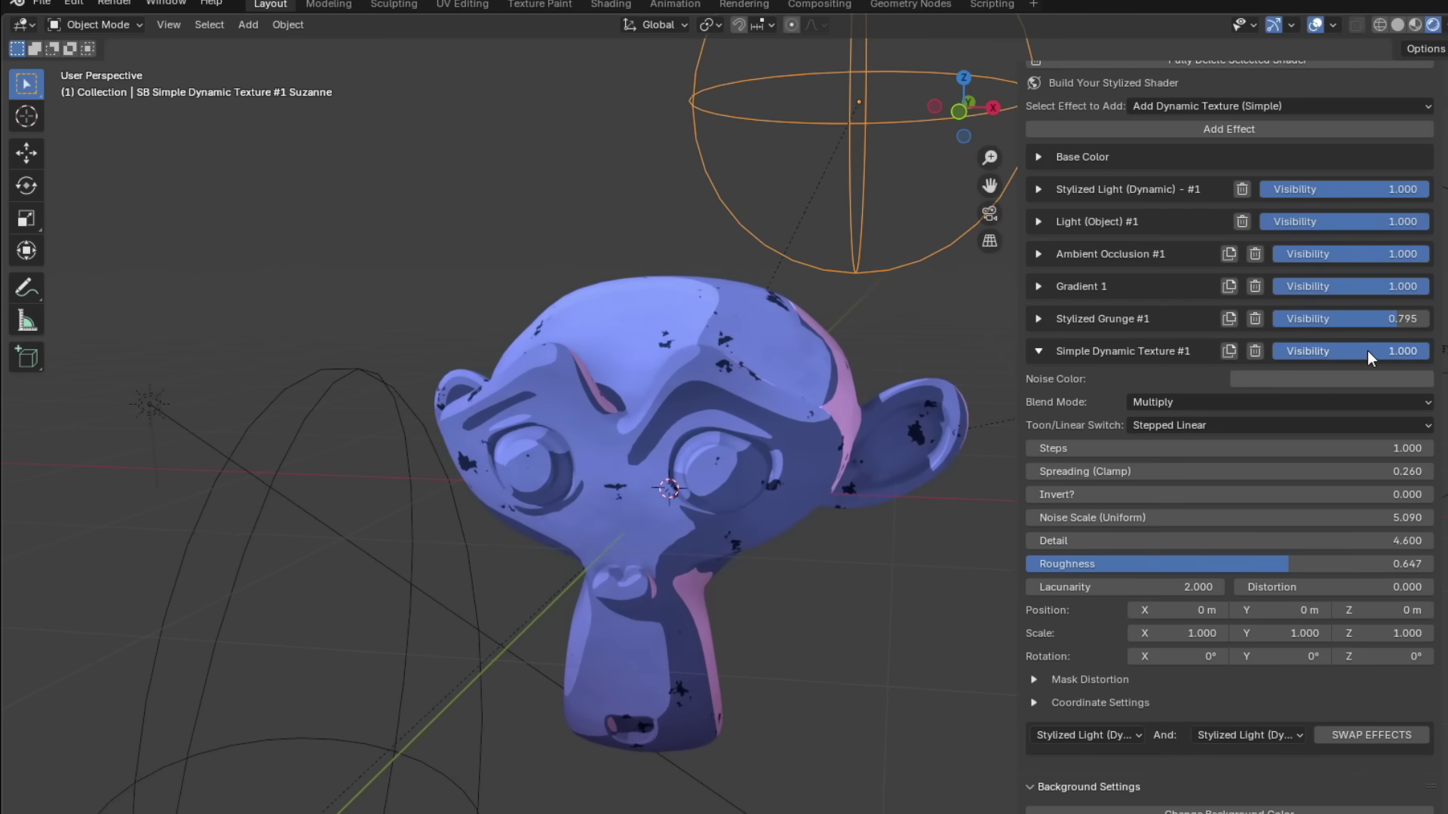
{"action": "left_click_drag", "start_coordinate": [1404, 352], "coordinate": [1396, 351]}
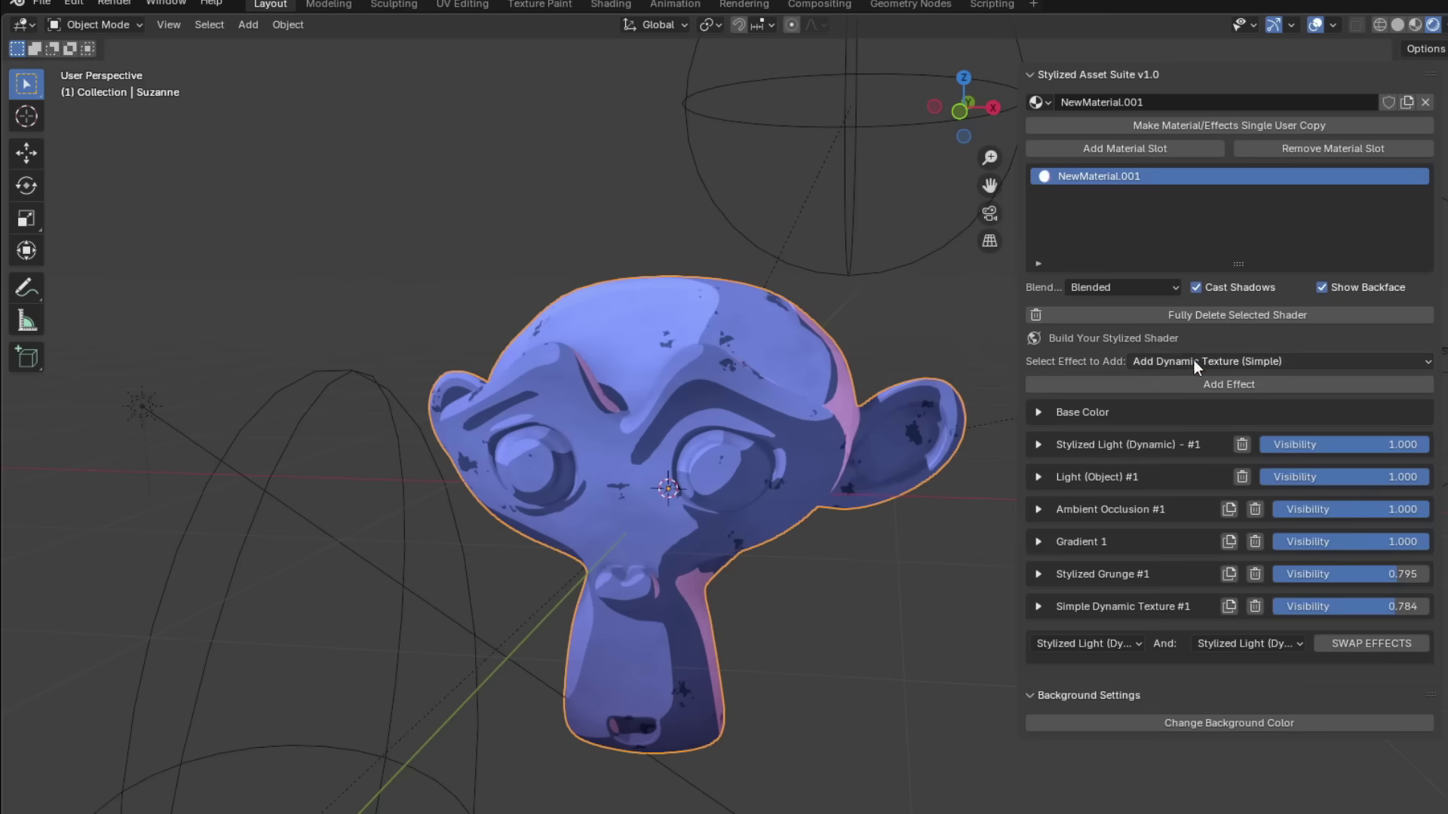
- Add the HSL effect to the monkey's material and set its Value to 2.000
{"action": "left_click", "coordinate": [1193, 360]}
{"action": "left_click", "coordinate": [1115, 401]}
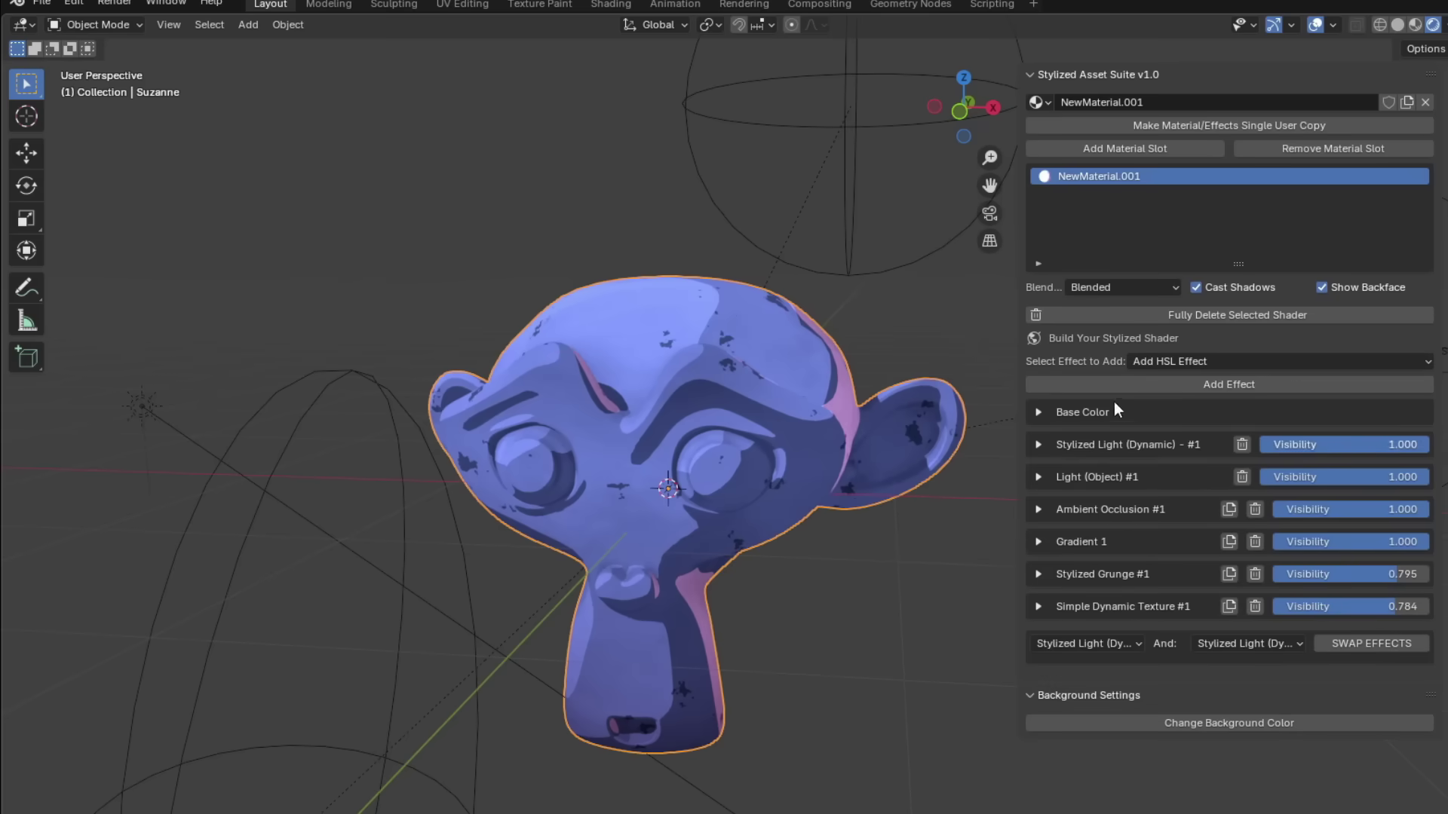
{"action": "left_click", "coordinate": [1161, 386]}
{"action": "left_click_drag", "start_coordinate": [1184, 633], "coordinate": [1282, 633]}
- Create a mask image named MonkeyBrights for the Hue/Saturation/Value Shift effect, with the mask enabled and inverted
{"action": "left_click", "coordinate": [1169, 656]}
{"action": "left_click", "coordinate": [1184, 664]}
{"action": "type", "text": "MonkeyBrights"}
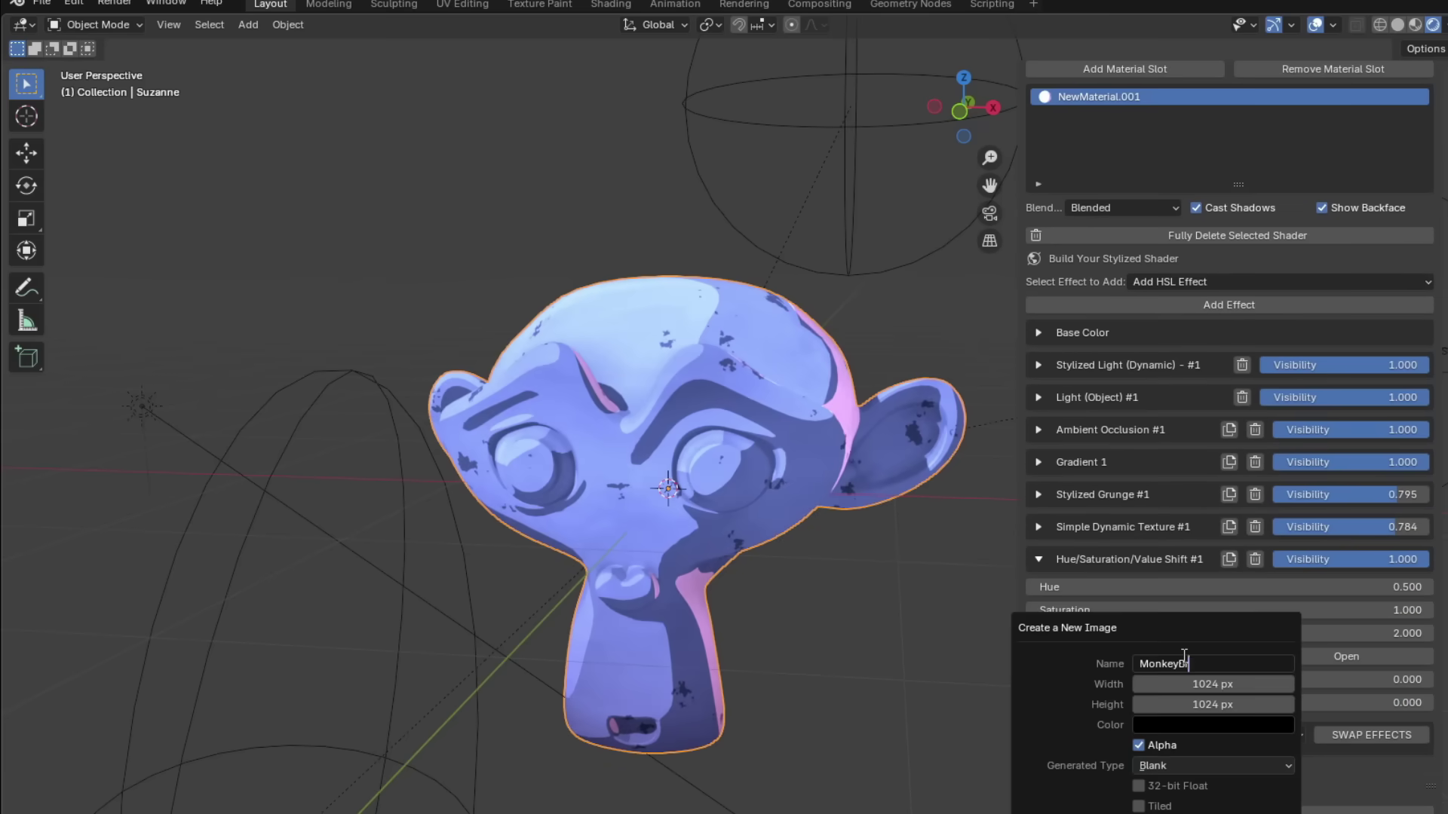
{"action": "key", "text": "Return"}
- Switch the monkey to Texture Paint mode and set the brush colors to white and black
{"action": "left_click", "coordinate": [96, 24]}
{"action": "left_click", "coordinate": [112, 155]}
{"action": "scroll", "coordinate": [511, 476], "scroll_direction": "up", "scroll_amount": 10}
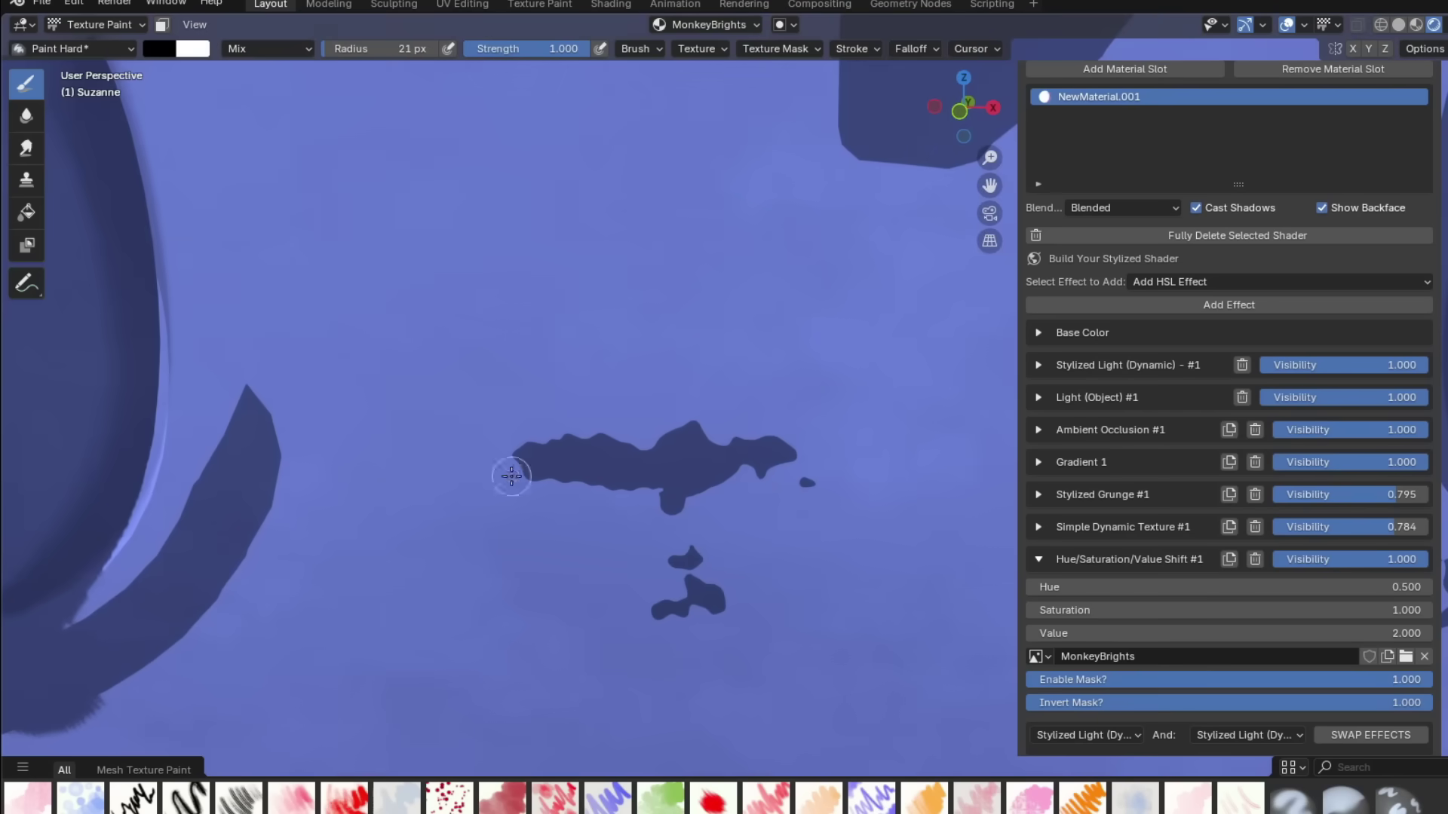
{"action": "left_click", "coordinate": [159, 48]}
{"action": "left_click_drag", "start_coordinate": [310, 209], "coordinate": [310, 64]}
{"action": "left_click", "coordinate": [192, 48]}
- Paint a thin bright edge along the underside of the dark chip between the monkey's eyes
{"action": "left_click_drag", "start_coordinate": [516, 462], "coordinate": [542, 488]}
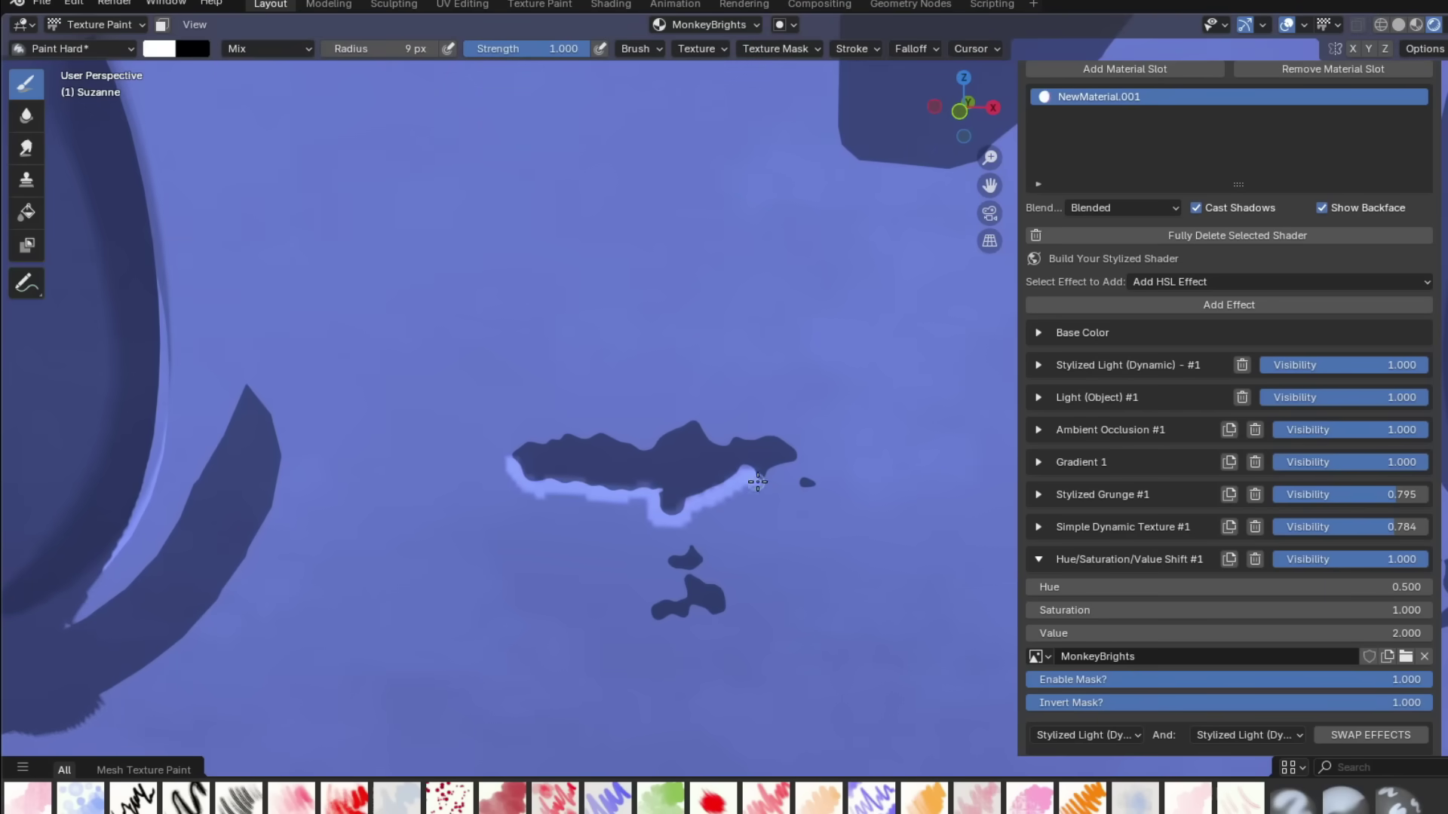
{"action": "left_click_drag", "start_coordinate": [758, 482], "coordinate": [796, 463]}
{"action": "middle_click_drag", "start_coordinate": [670, 629], "coordinate": [627, 513], "text": "shift"}
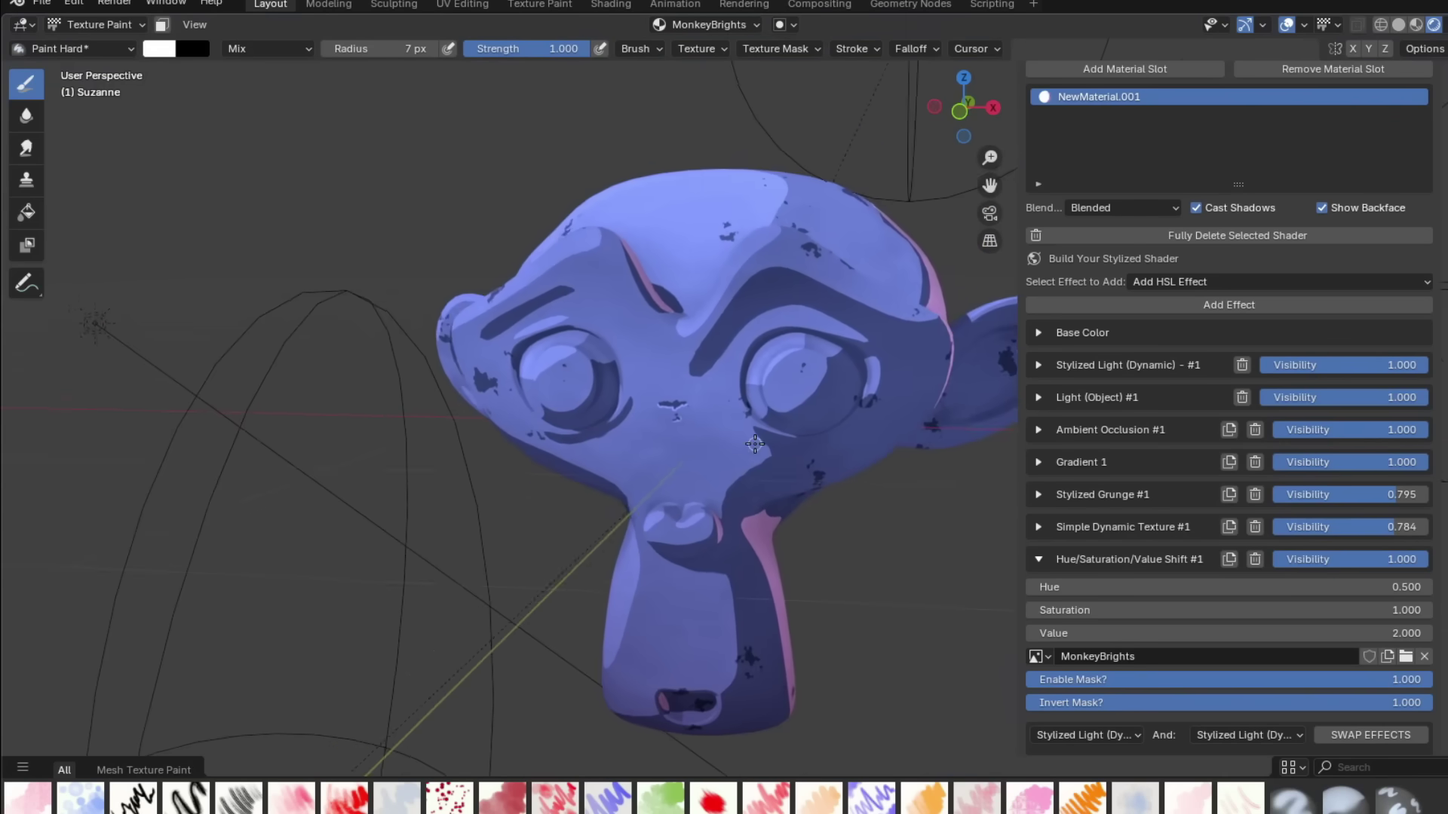
- Paint bright edges beside more of the dark chips across the monkey's head
{"action": "scroll", "coordinate": [668, 552], "scroll_direction": "up", "scroll_amount": 8}
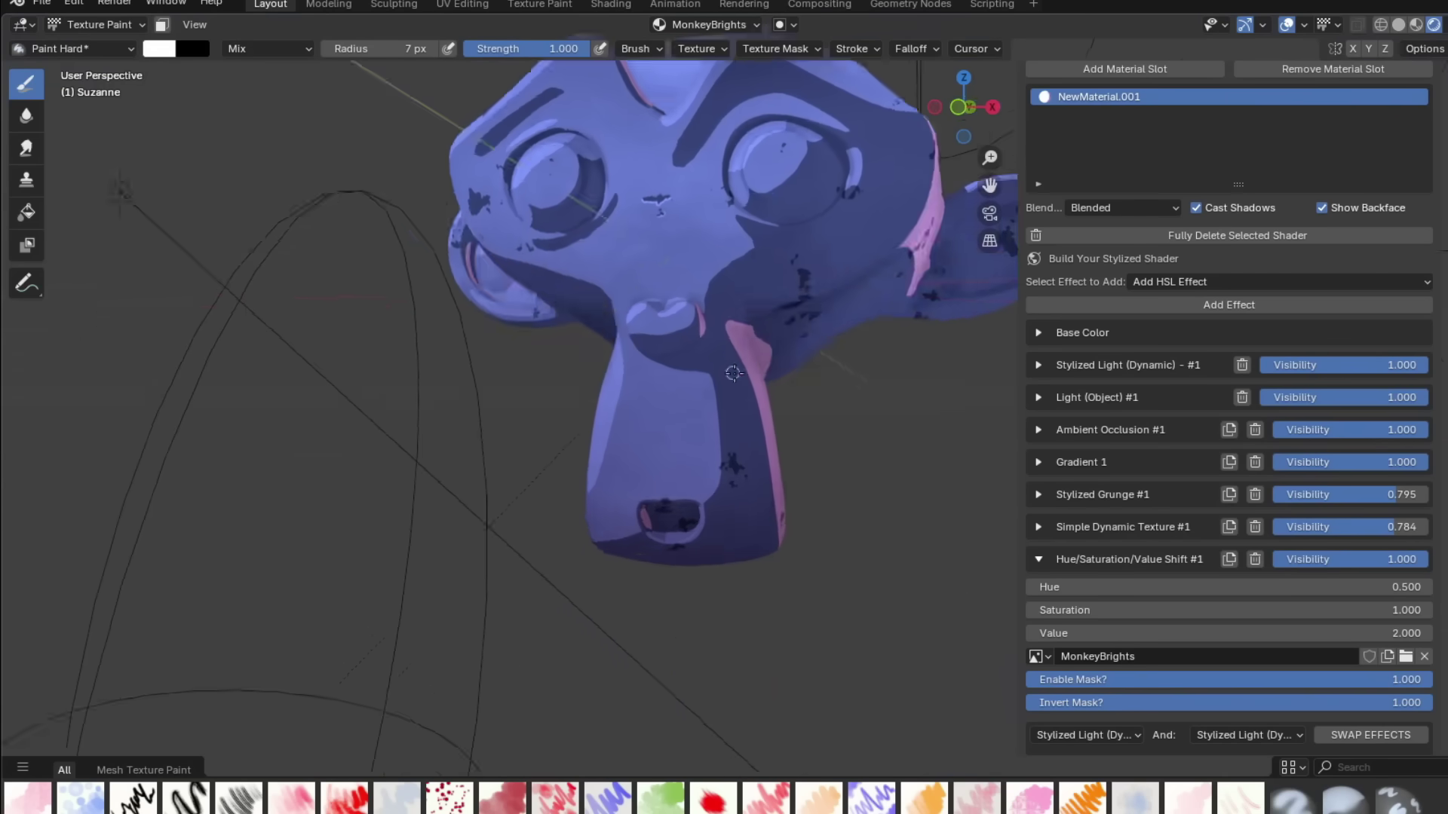
{"action": "left_click_drag", "start_coordinate": [669, 553], "coordinate": [607, 430]}
{"action": "mouse_move", "coordinate": [603, 604]}
{"action": "left_mouse_down"}
{"action": "mouse_move", "coordinate": [568, 610]}
{"action": "mouse_move", "coordinate": [475, 508]}
{"action": "mouse_move", "coordinate": [456, 512]}
{"action": "left_mouse_up"}
{"action": "scroll", "coordinate": [746, 545], "scroll_direction": "down", "scroll_amount": 8}
{"action": "scroll", "coordinate": [649, 544], "scroll_direction": "up", "scroll_amount": 6}
{"action": "middle_click_drag", "start_coordinate": [691, 423], "coordinate": [626, 671], "text": "shift"}
{"action": "mouse_move", "coordinate": [671, 492]}
{"action": "left_mouse_down"}
{"action": "mouse_move", "coordinate": [633, 531]}
{"action": "mouse_move", "coordinate": [560, 544]}
{"action": "left_mouse_up"}
{"action": "scroll", "coordinate": [733, 409], "scroll_direction": "down", "scroll_amount": 9}
{"action": "scroll", "coordinate": [750, 405], "scroll_direction": "up", "scroll_amount": 8}
{"action": "scroll", "coordinate": [526, 551], "scroll_direction": "down", "scroll_amount": 3}
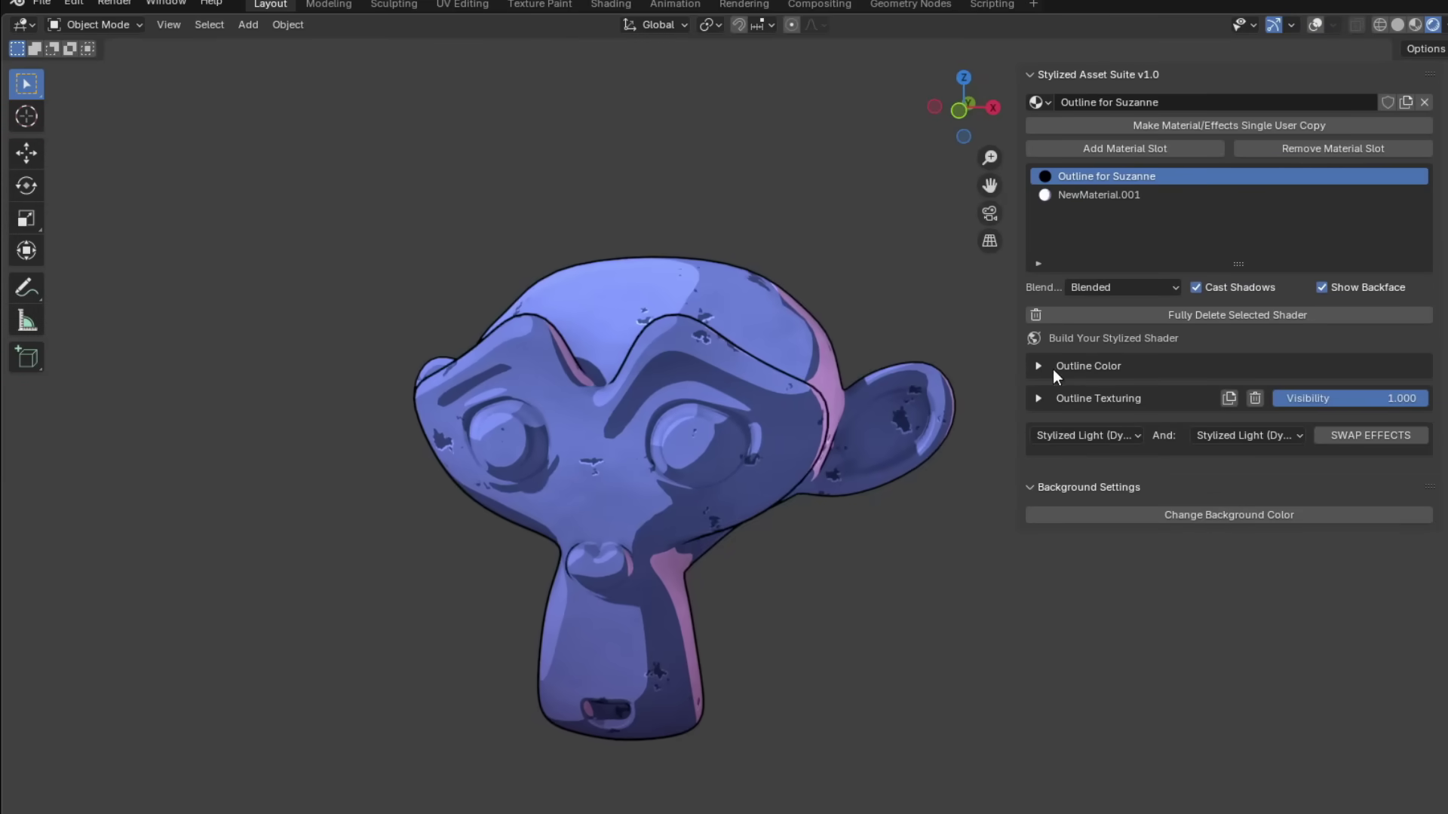
- Set the monkey's outline thickness to 0.007 m
{"action": "left_click", "coordinate": [1053, 369]}
{"action": "left_click_drag", "start_coordinate": [1103, 416], "coordinate": [1065, 416]}
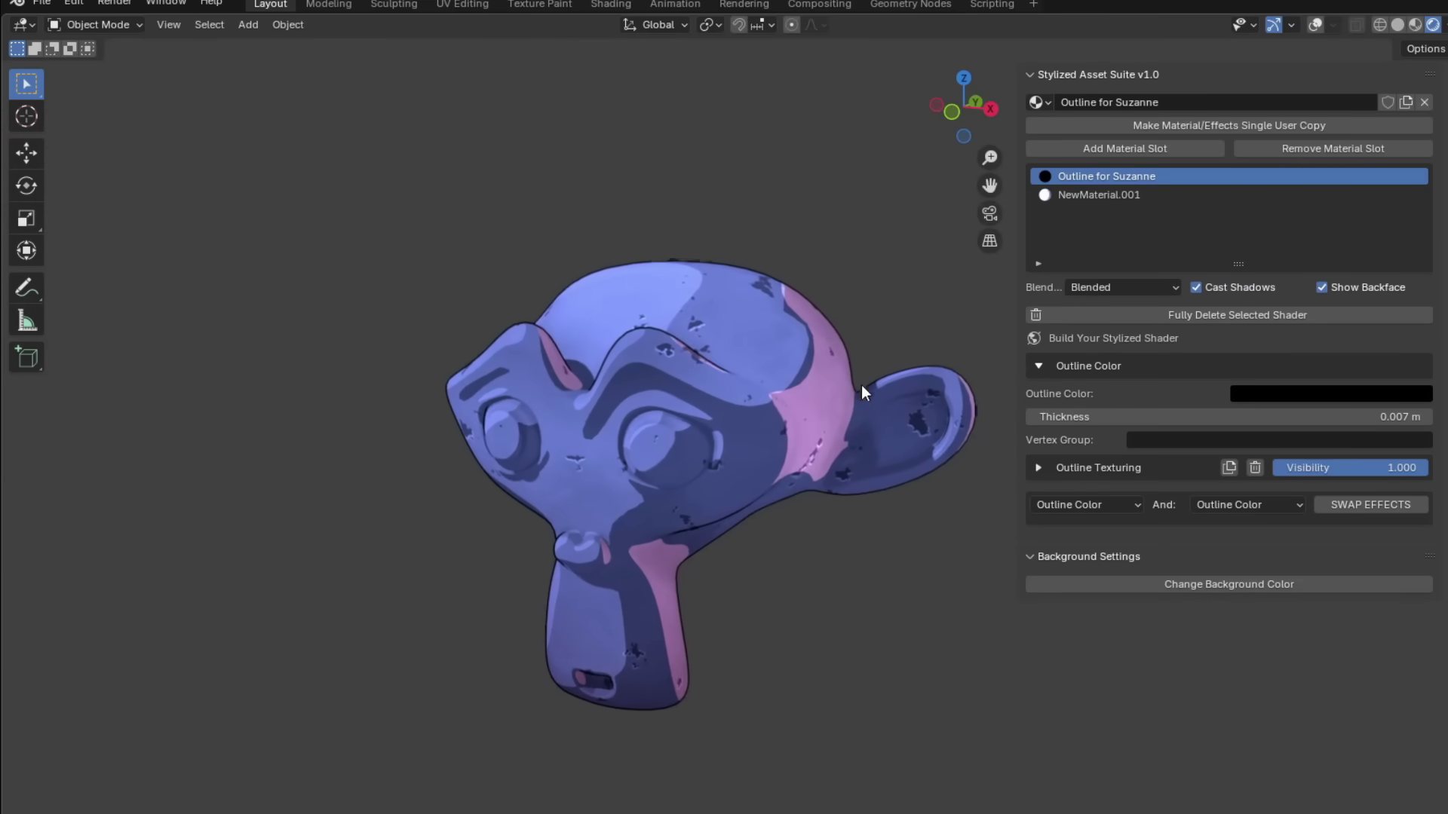
- Add the Specular Reflection (Dynamic) (EEVEE) effect to NewMaterial.001
{"action": "left_click", "coordinate": [1099, 195]}
{"action": "left_click", "coordinate": [1224, 362]}
{"action": "left_click", "coordinate": [812, 423]}
{"action": "left_click", "coordinate": [1201, 386]}
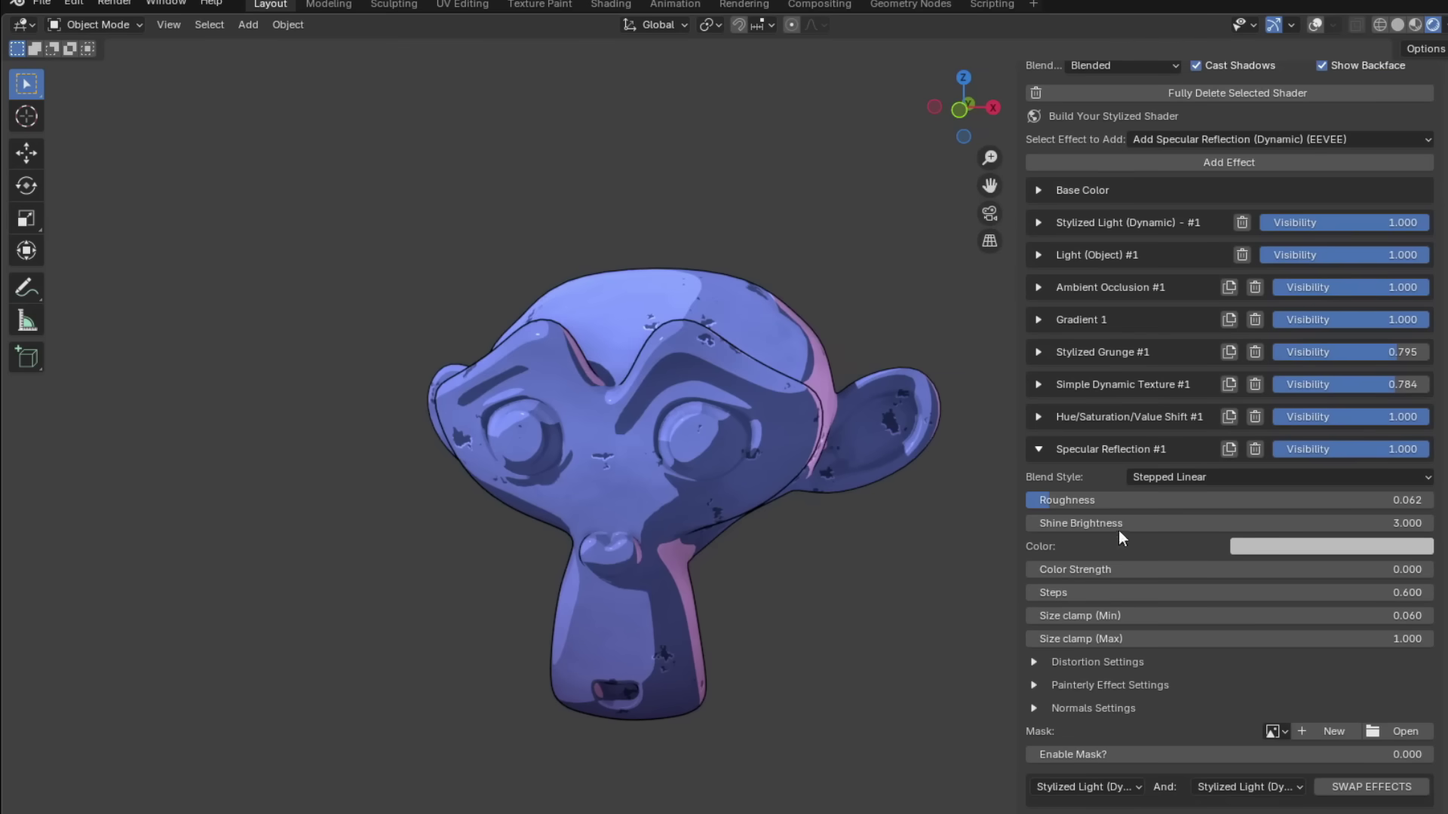
- Set the Specular Reflection's Roughness to 0.362, Shine Brightness to 5.030 and Color Strength to 0.000
{"action": "left_click_drag", "start_coordinate": [1058, 500], "coordinate": [1237, 524]}
{"action": "middle_click_drag", "start_coordinate": [825, 497], "coordinate": [832, 511], "text": "shift"}
{"action": "left_click_drag", "start_coordinate": [1173, 500], "coordinate": [1174, 500]}
{"action": "left_click_drag", "start_coordinate": [1187, 568], "coordinate": [1027, 570]}
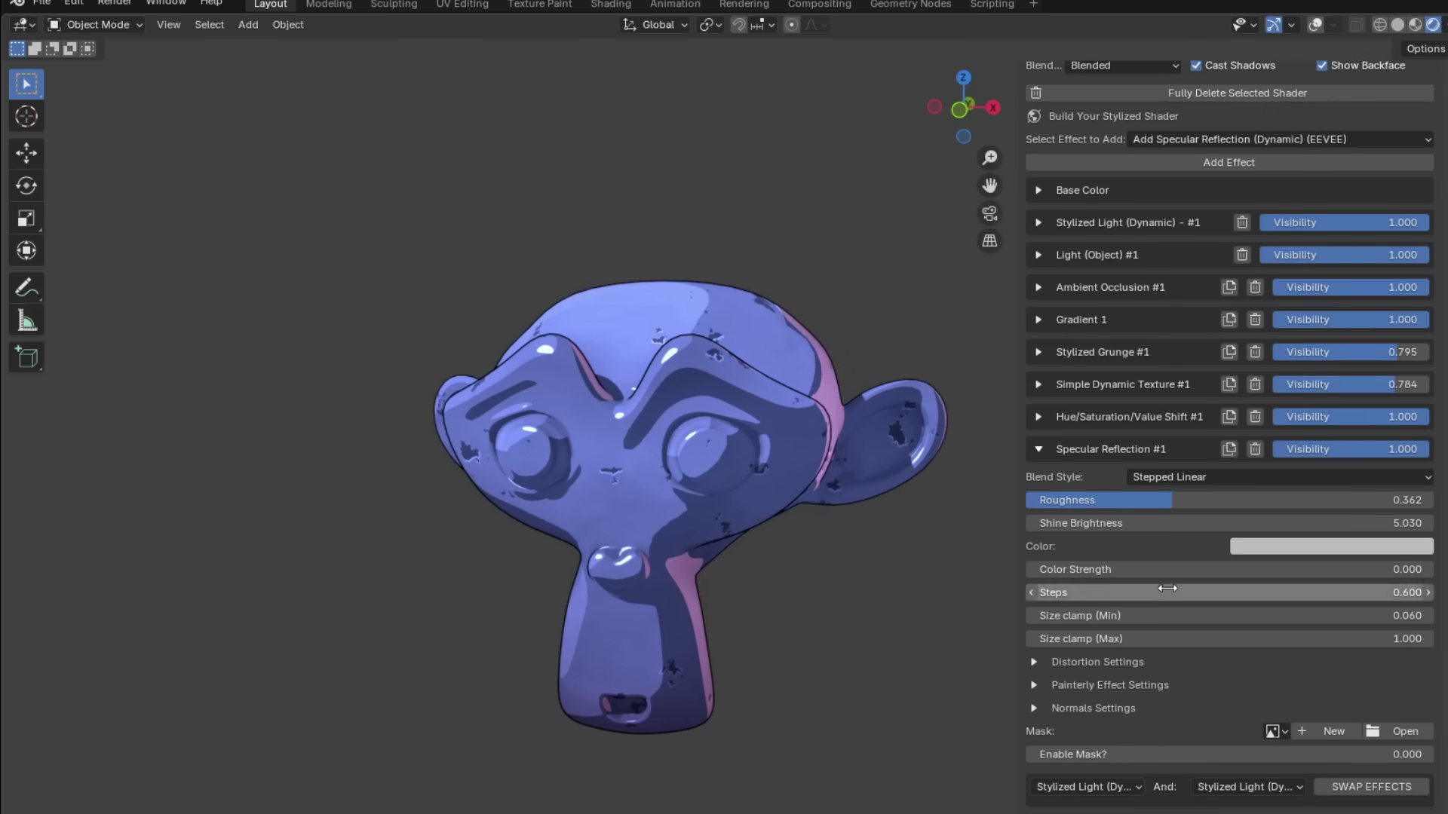
- Adjust the Strength and X Scale in the Specular Reflection's Distortion Settings
{"action": "middle_click_drag", "start_coordinate": [987, 369], "coordinate": [976, 368]}
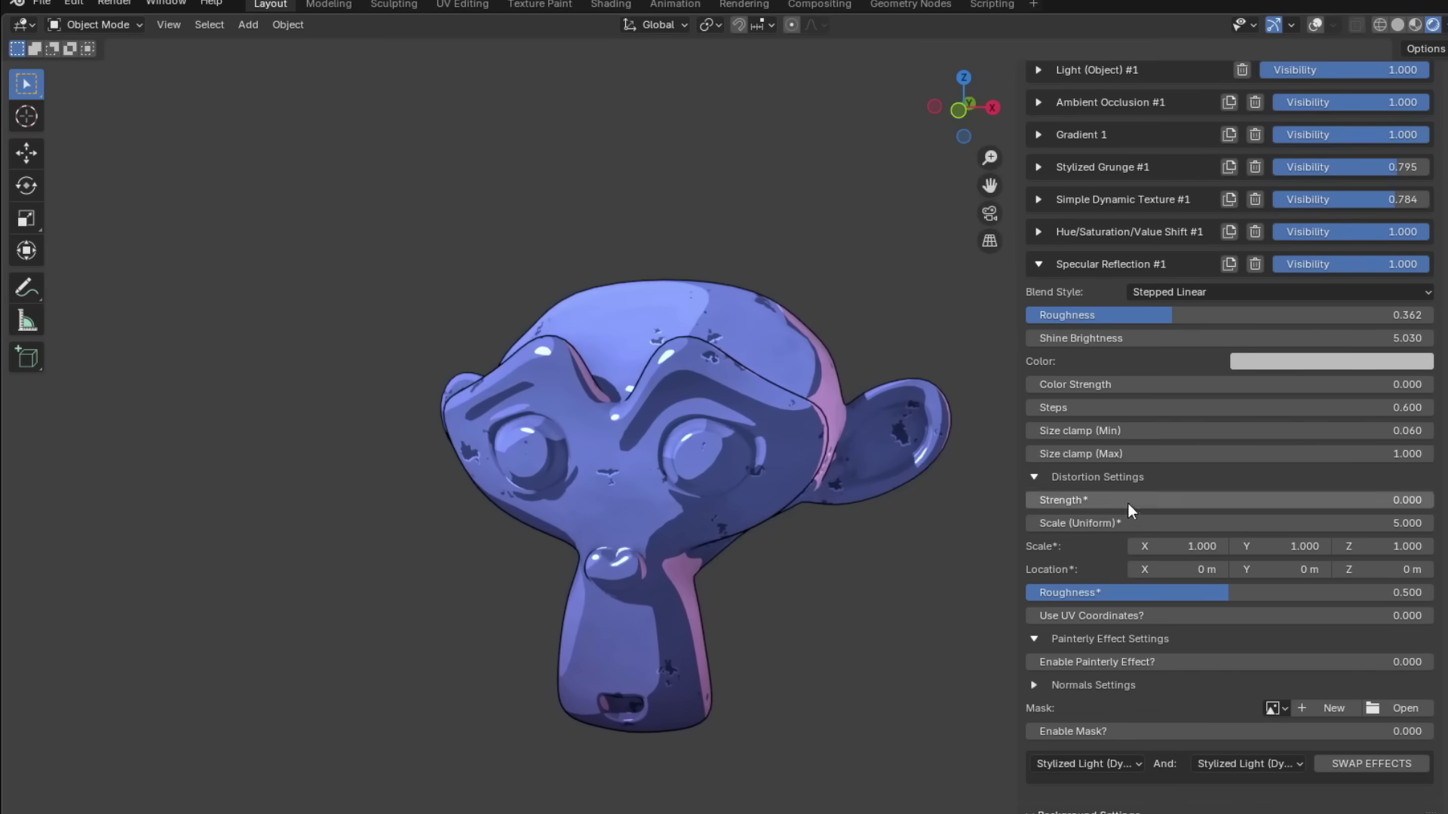
{"action": "left_click_drag", "start_coordinate": [1128, 502], "coordinate": [1285, 503]}
{"action": "left_click_drag", "start_coordinate": [1181, 500], "coordinate": [1151, 500]}
{"action": "mouse_move", "coordinate": [1176, 546]}
{"action": "left_mouse_down"}
{"action": "mouse_move", "coordinate": [1221, 546]}
{"action": "mouse_move", "coordinate": [1185, 544]}
{"action": "left_mouse_up"}
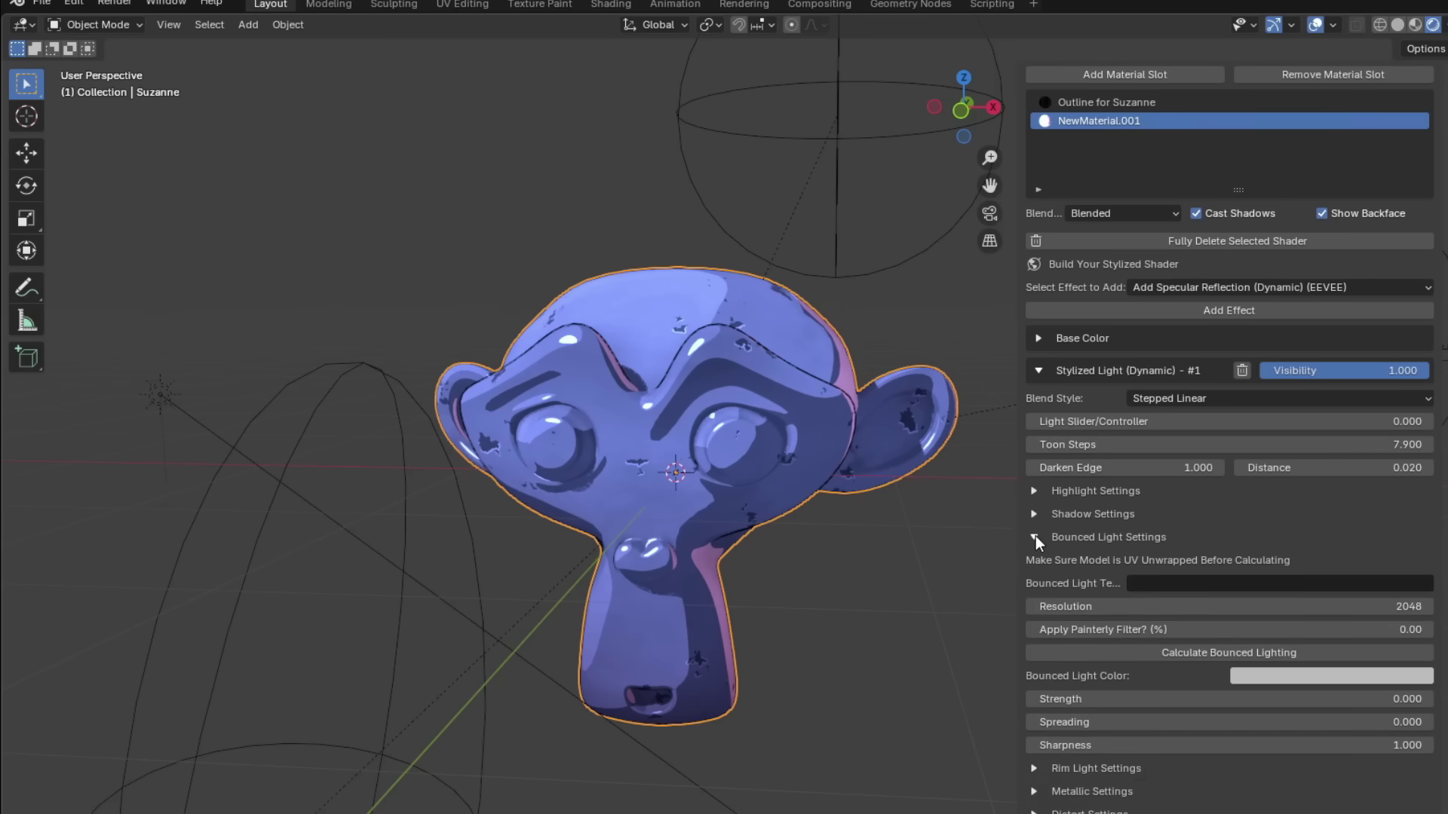
- Add a large plane as a floor and lower it beneath the monkey
{"action": "key", "text": "shift+a"}
{"action": "left_click", "coordinate": [803, 379]}
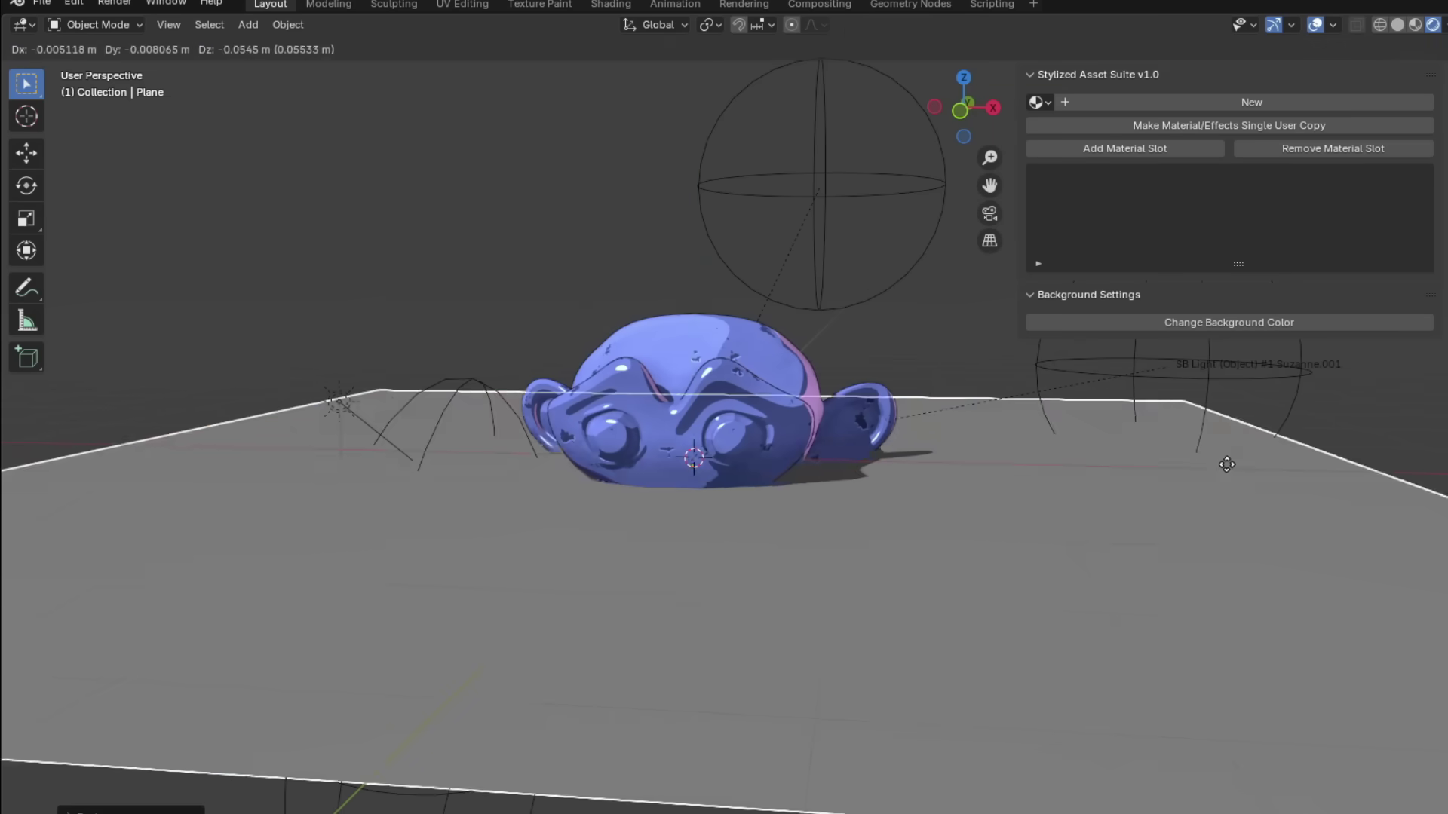
- Name the Stylized Light's bounced light texture MonkeyAnimeBL and calculate the bounced lighting
{"action": "type", "text": "keyAnimeBL"}
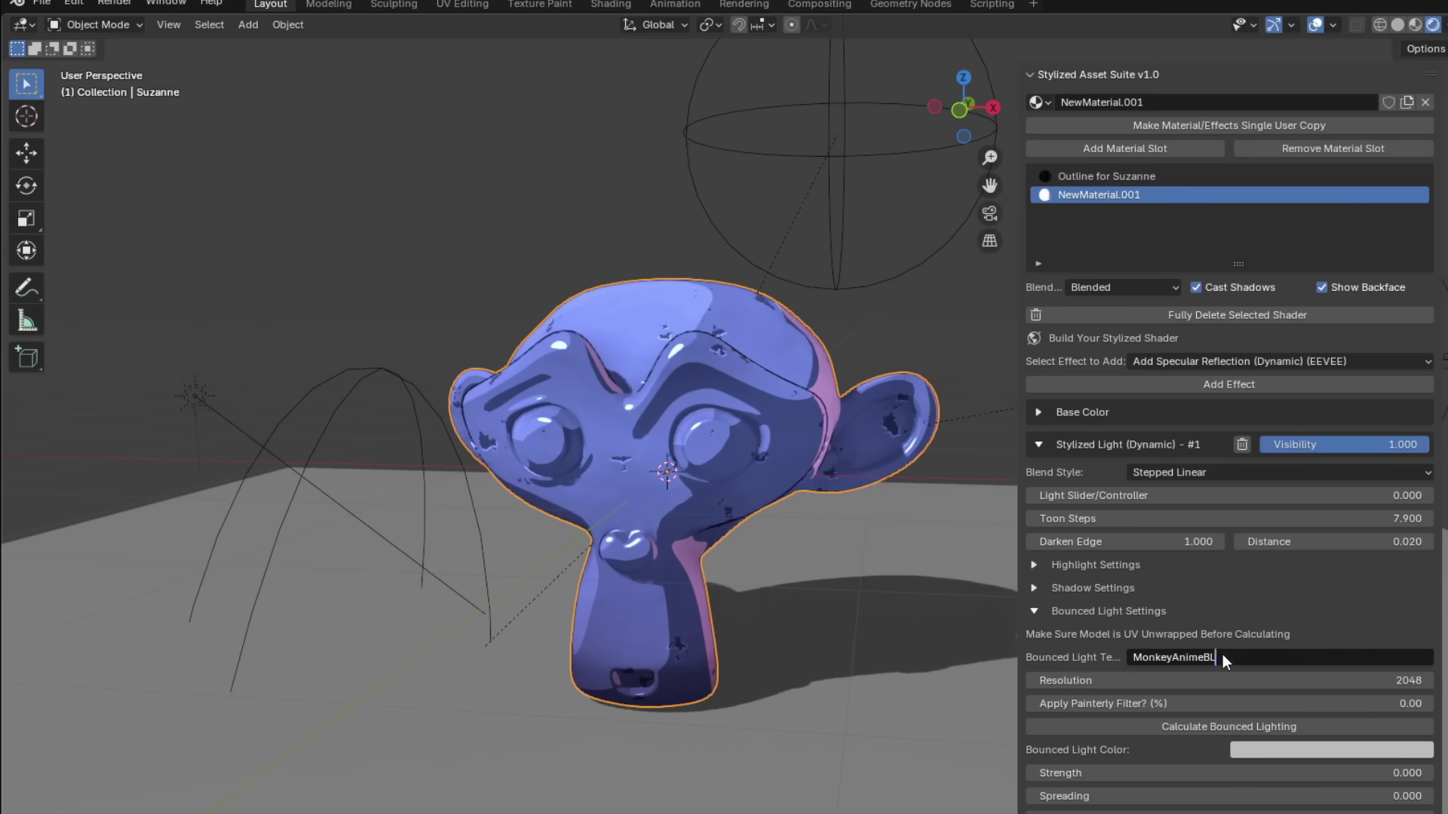
{"action": "key", "text": "Return"}
{"action": "scroll", "coordinate": [1094, 612], "scroll_direction": "down", "scroll_amount": 2}
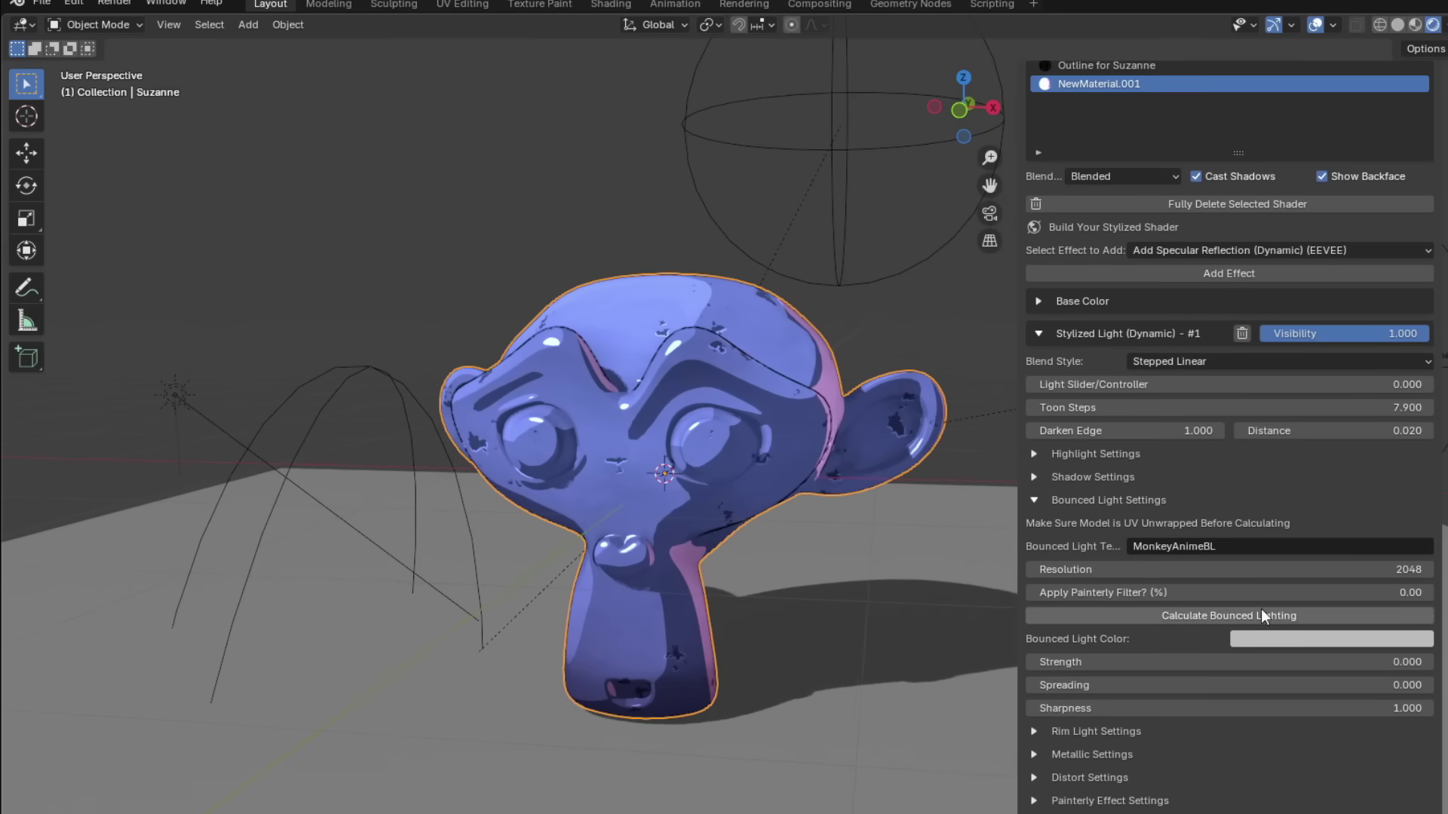
- Set the bounced light's Strength to 0.515, Spreading to 0.070, Sharpness to 2.100 and color to #BC9A95FF
{"action": "mouse_move", "coordinate": [1097, 661]}
{"action": "left_mouse_down"}
{"action": "mouse_move", "coordinate": [1431, 662]}
{"action": "mouse_move", "coordinate": [1109, 684]}
{"action": "mouse_move", "coordinate": [1161, 708]}
{"action": "left_mouse_up"}
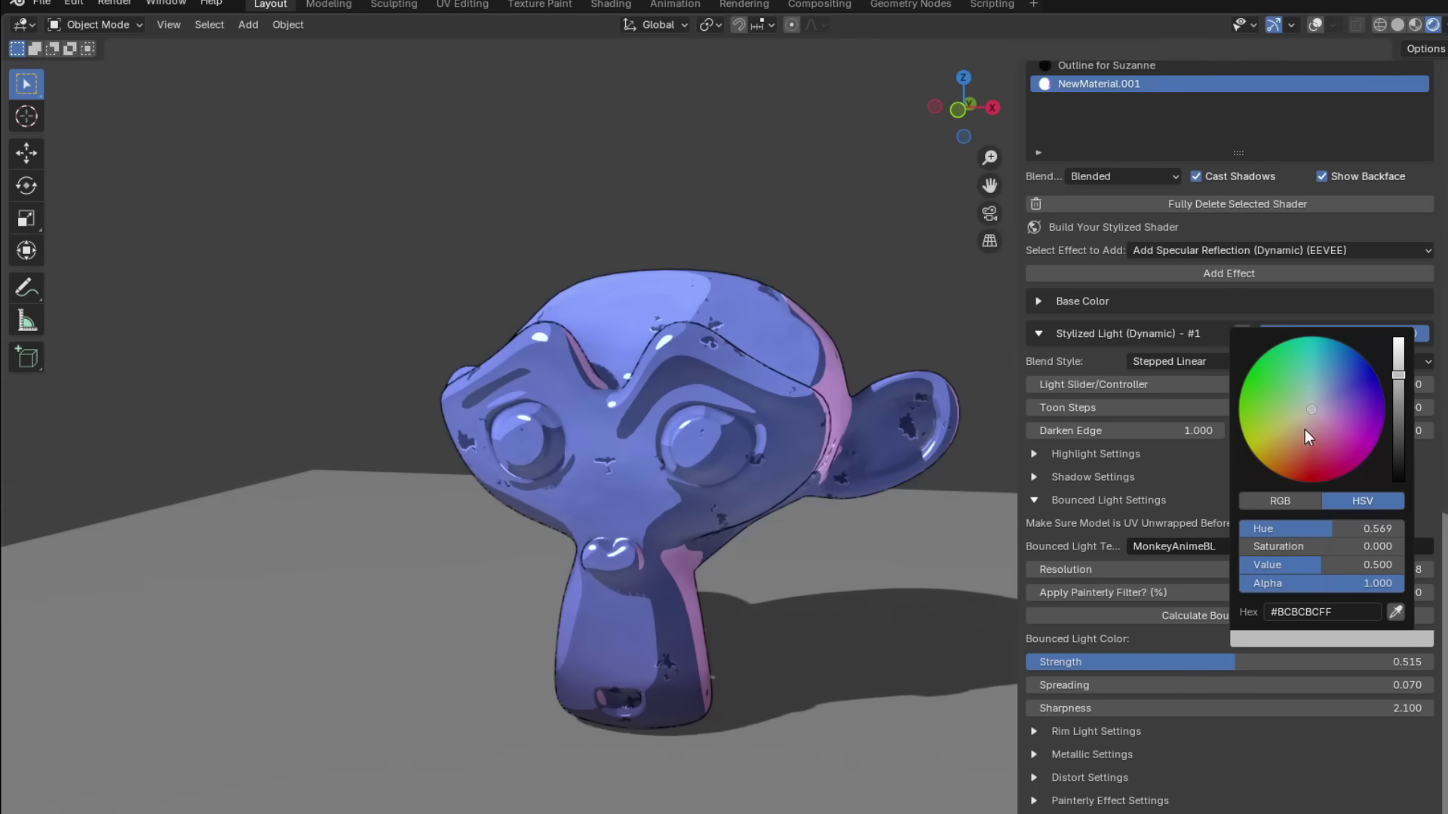
{"action": "left_click", "coordinate": [1309, 425]}
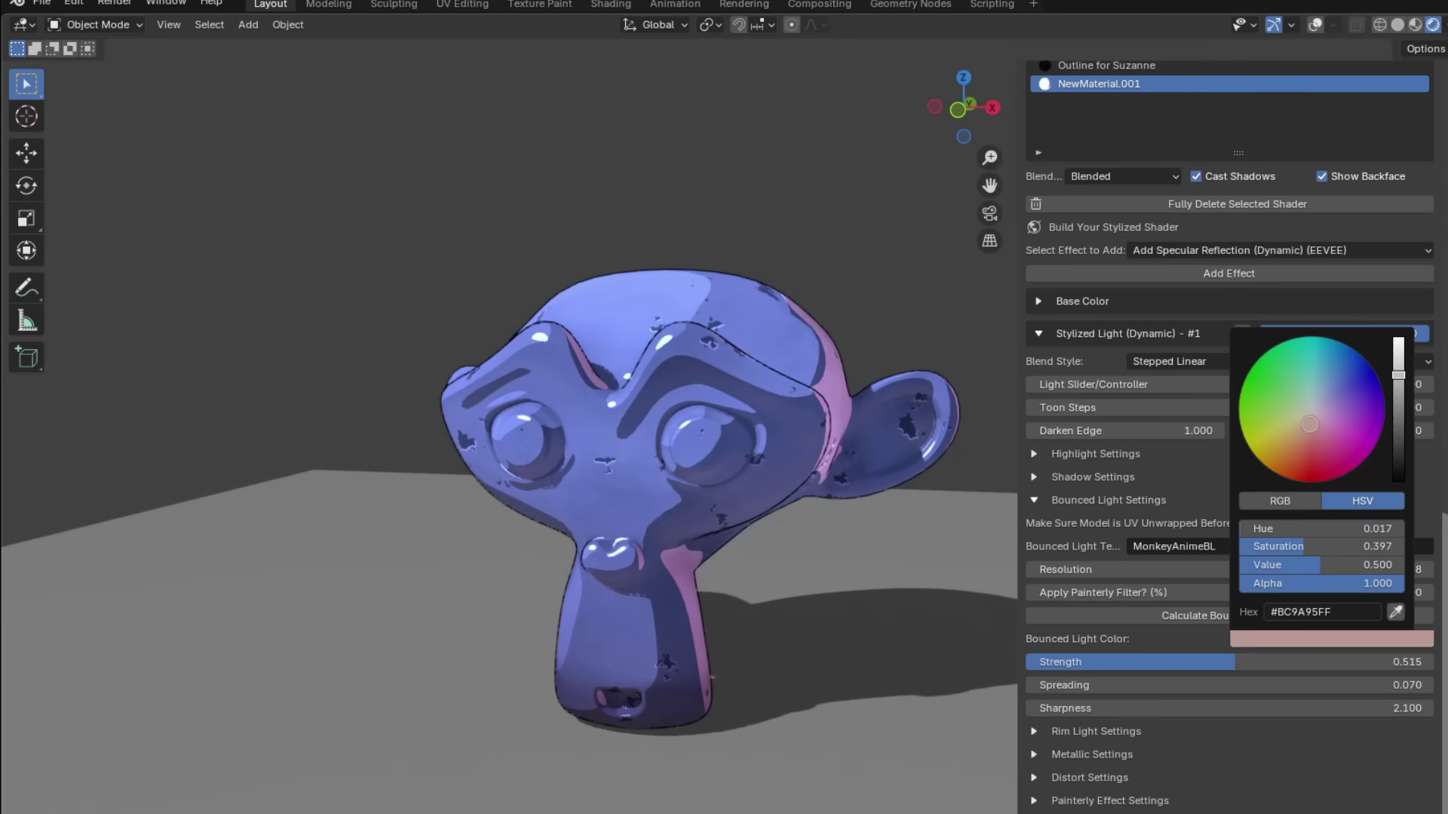
- Add the Dynamic Brush Strokes effect and set its Visibility to 0.614 and Saturation (Max) to 0.760
{"action": "left_click_drag", "start_coordinate": [1417, 698], "coordinate": [1280, 698]}
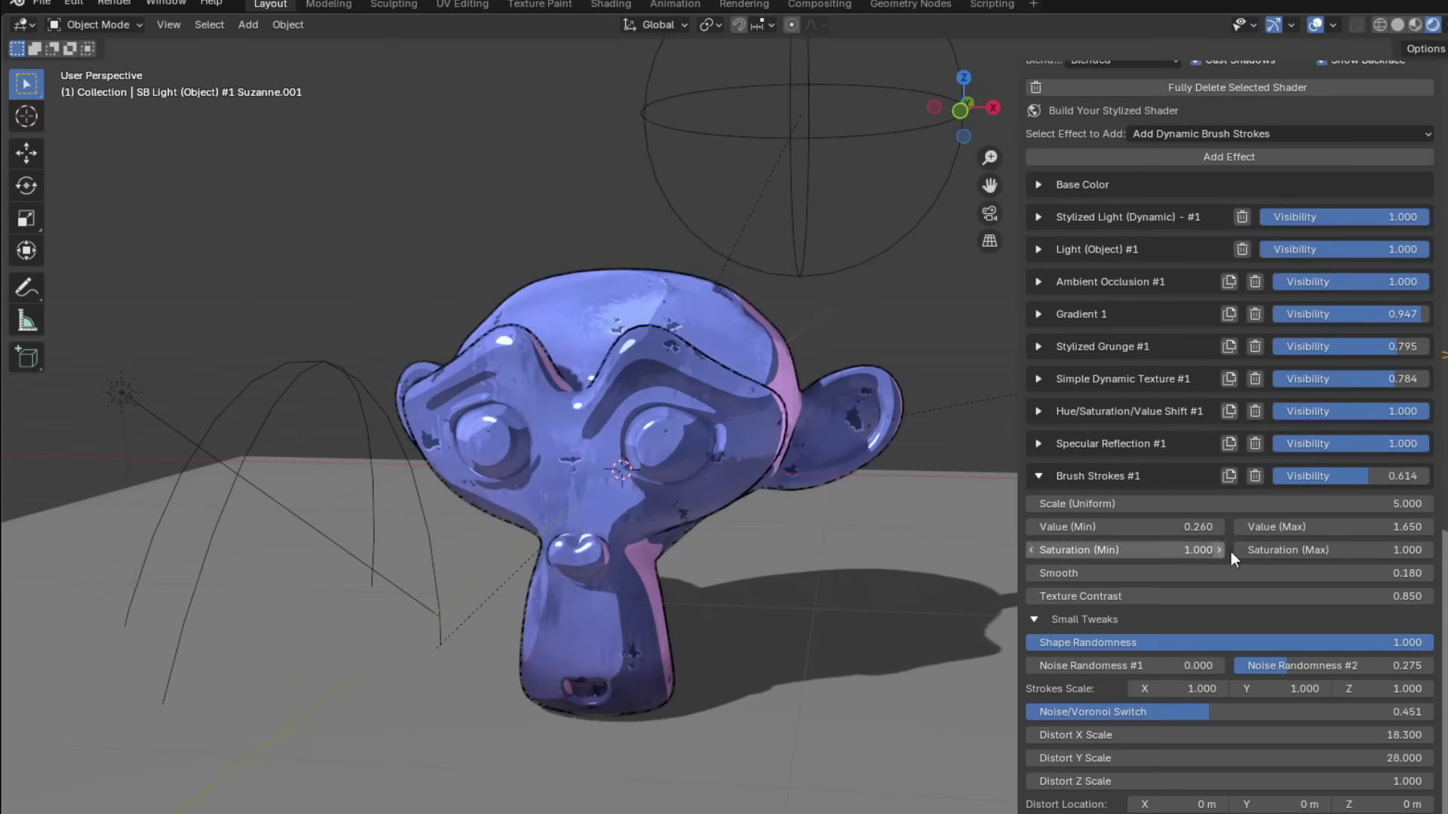
{"action": "mouse_move", "coordinate": [1222, 550]}
{"action": "left_mouse_down"}
{"action": "mouse_move", "coordinate": [1236, 551]}
{"action": "mouse_move", "coordinate": [1214, 550]}
{"action": "left_mouse_up"}
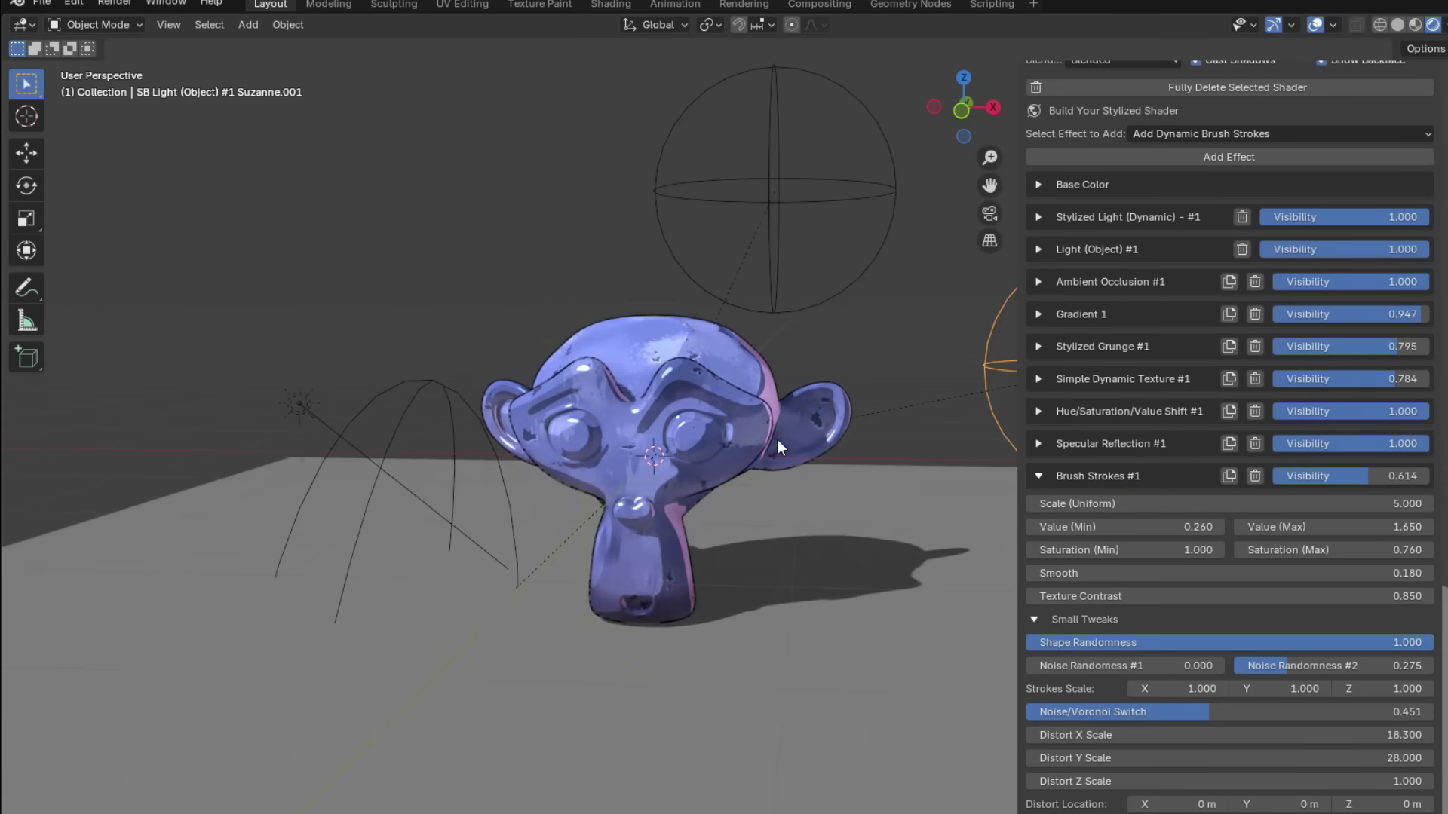
{"action": "scroll", "coordinate": [1052, 509], "scroll_direction": "down", "scroll_amount": 4}
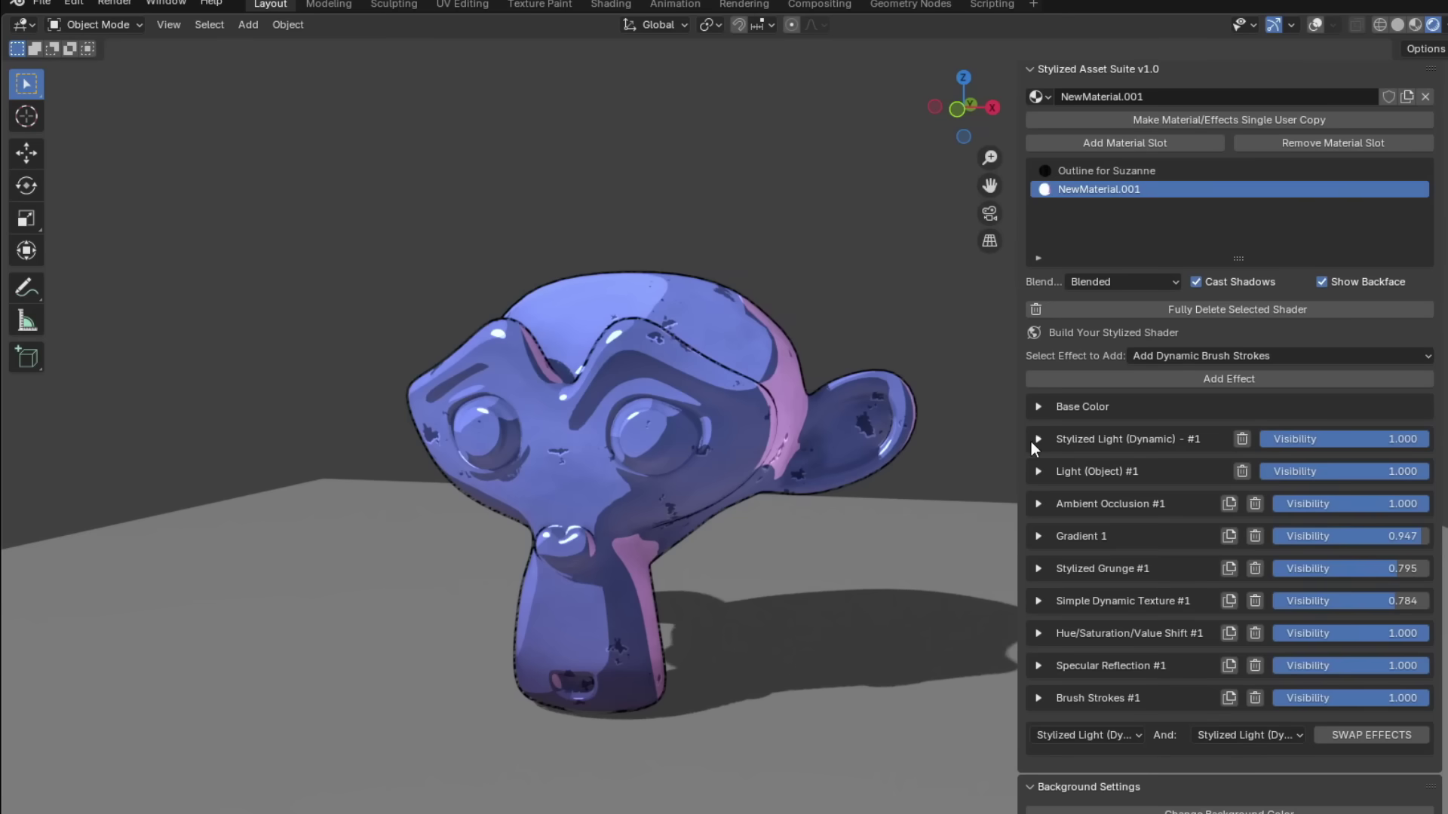
- Set the Stylized Light's Metallic % to 0.822
{"action": "left_click", "coordinate": [1038, 439]}
{"action": "scroll", "coordinate": [1044, 452], "scroll_direction": "down", "scroll_amount": 3}
{"action": "left_click", "coordinate": [1034, 578]}
{"action": "left_click_drag", "start_coordinate": [1071, 601], "coordinate": [1360, 601]}
{"action": "middle_click_drag", "start_coordinate": [679, 453], "coordinate": [751, 468]}
- Change the material's Base Color to the reddish pink #BB5A61FF
{"action": "scroll", "coordinate": [804, 430], "scroll_direction": "up", "scroll_amount": 1}
{"action": "left_click", "coordinate": [1082, 333]}
{"action": "left_click", "coordinate": [1338, 360]}
{"action": "left_click_drag", "start_coordinate": [1327, 144], "coordinate": [1314, 169]}
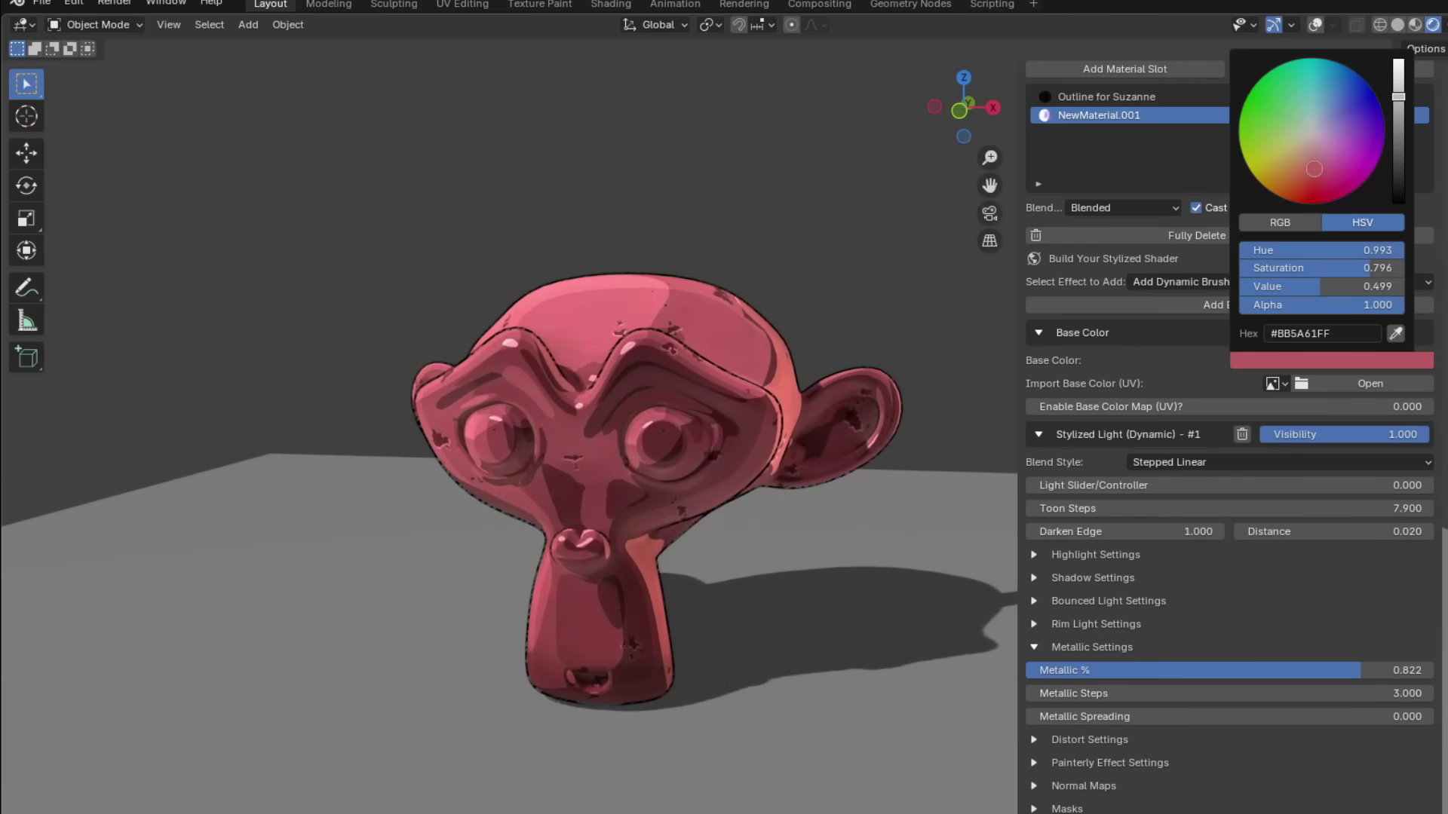
{"action": "scroll", "coordinate": [565, 540], "scroll_direction": "down", "scroll_amount": 4}
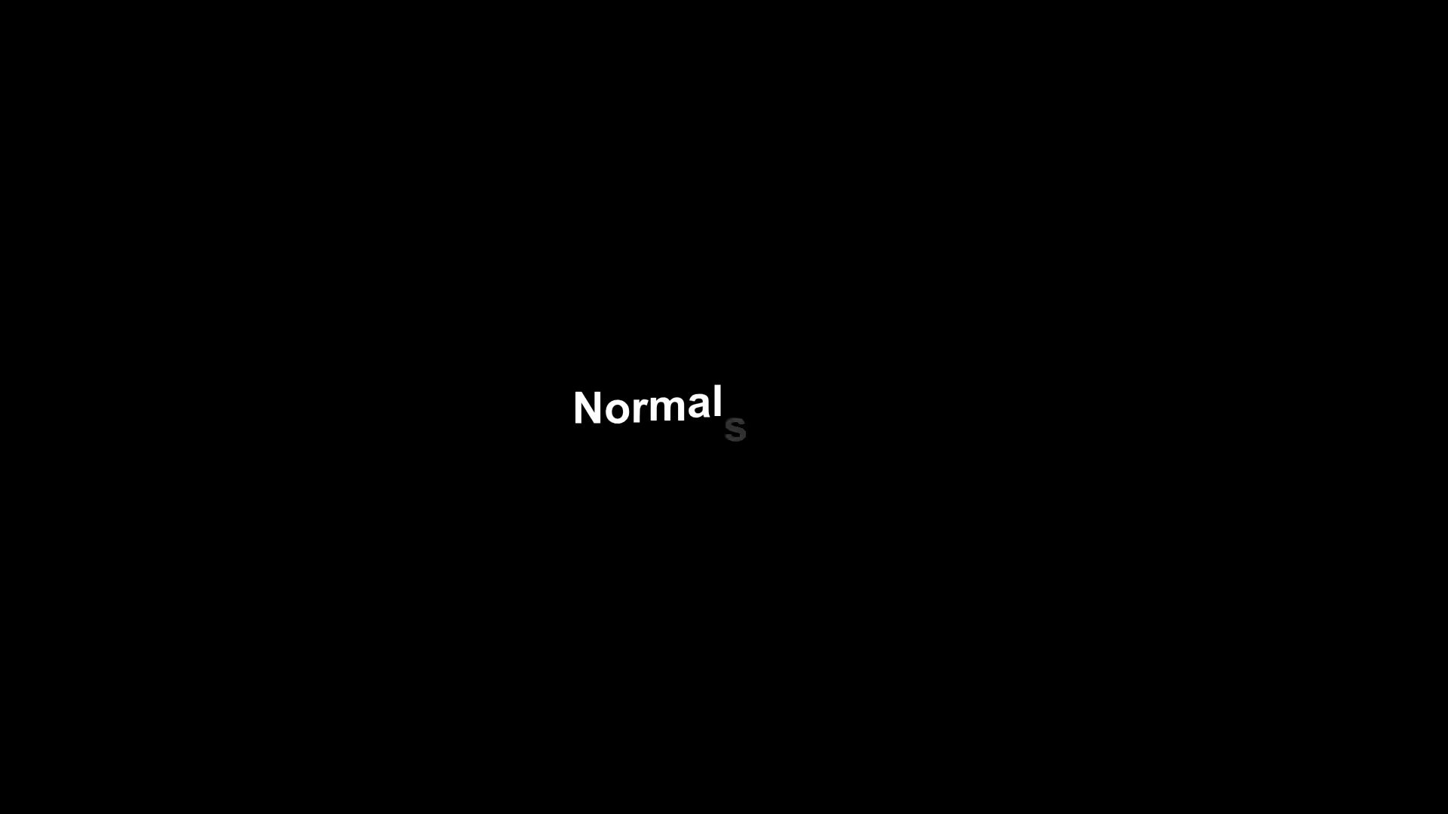
- Choose Bake Normals as the effect for the plain monkey and name the bake image MonkNormals
{"action": "left_click", "coordinate": [1120, 317]}
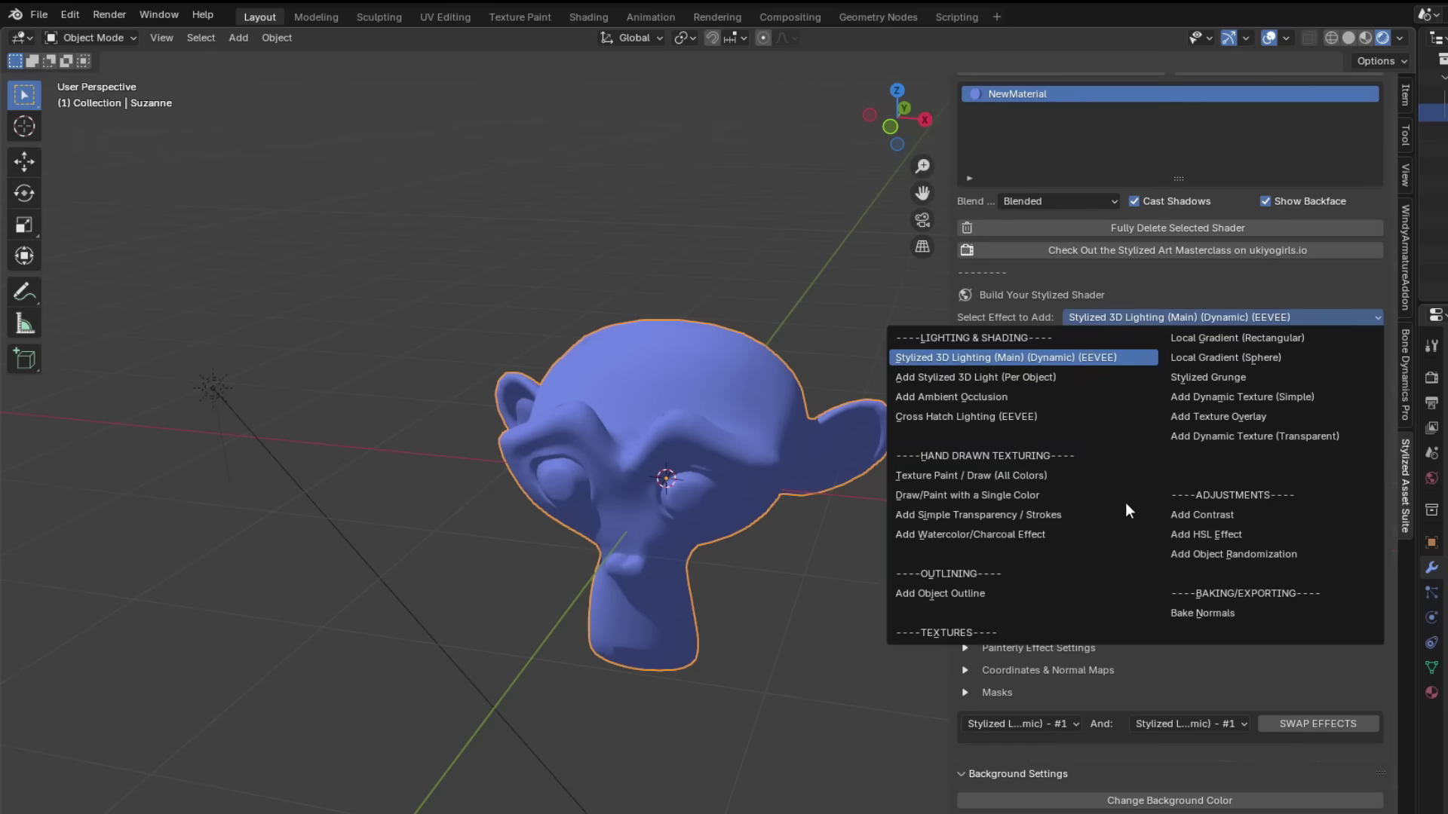
{"action": "left_click", "coordinate": [1245, 611]}
{"action": "left_click", "coordinate": [1119, 340]}
{"action": "type", "text": "Monk"}
{"action": "type", "text": "Normals"}
{"action": "key", "text": "Return"}
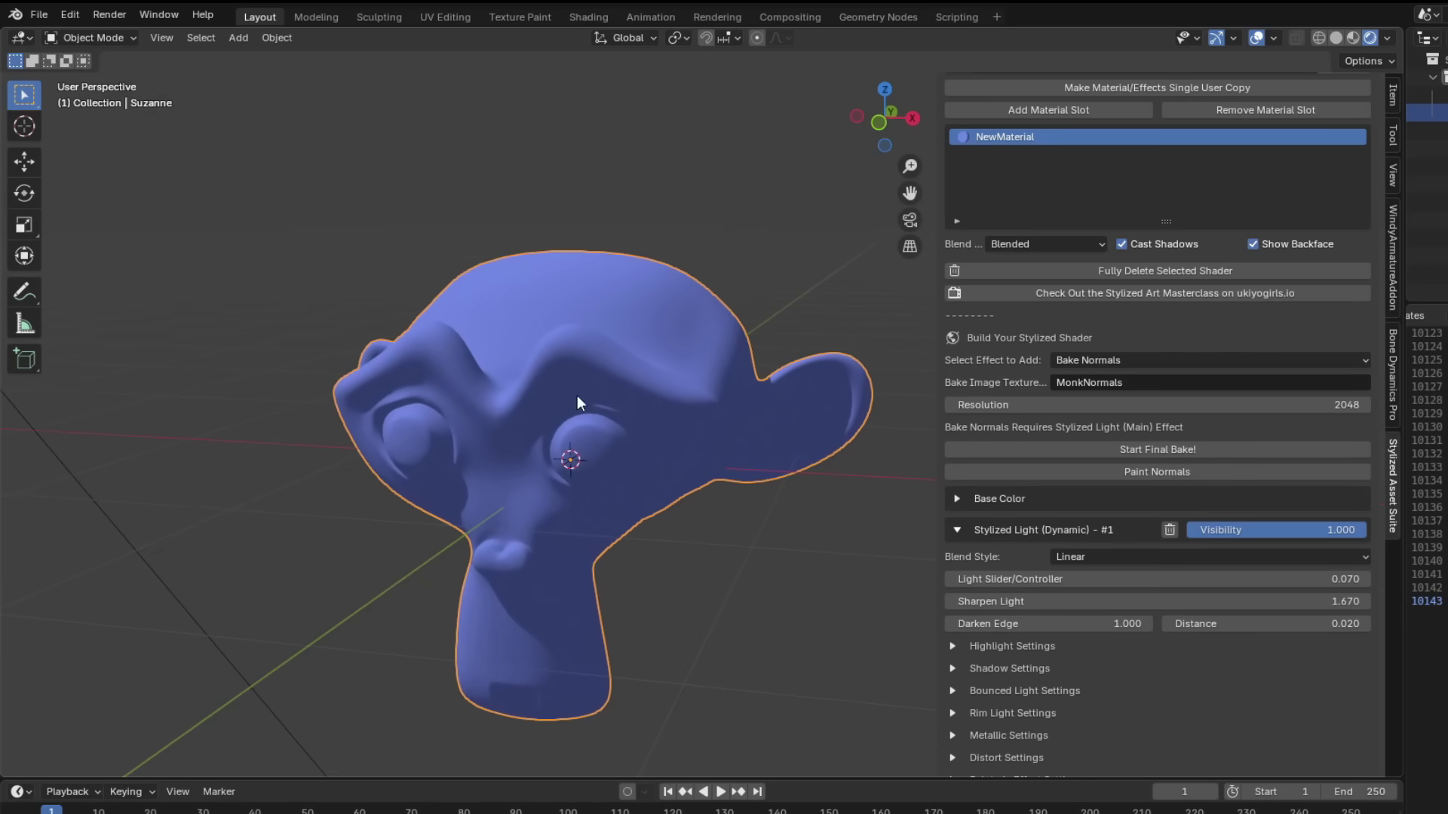
- Start painting the monkey's normals and choose the Pastel brush
{"action": "scroll", "coordinate": [552, 329], "scroll_direction": "up", "scroll_amount": 4}
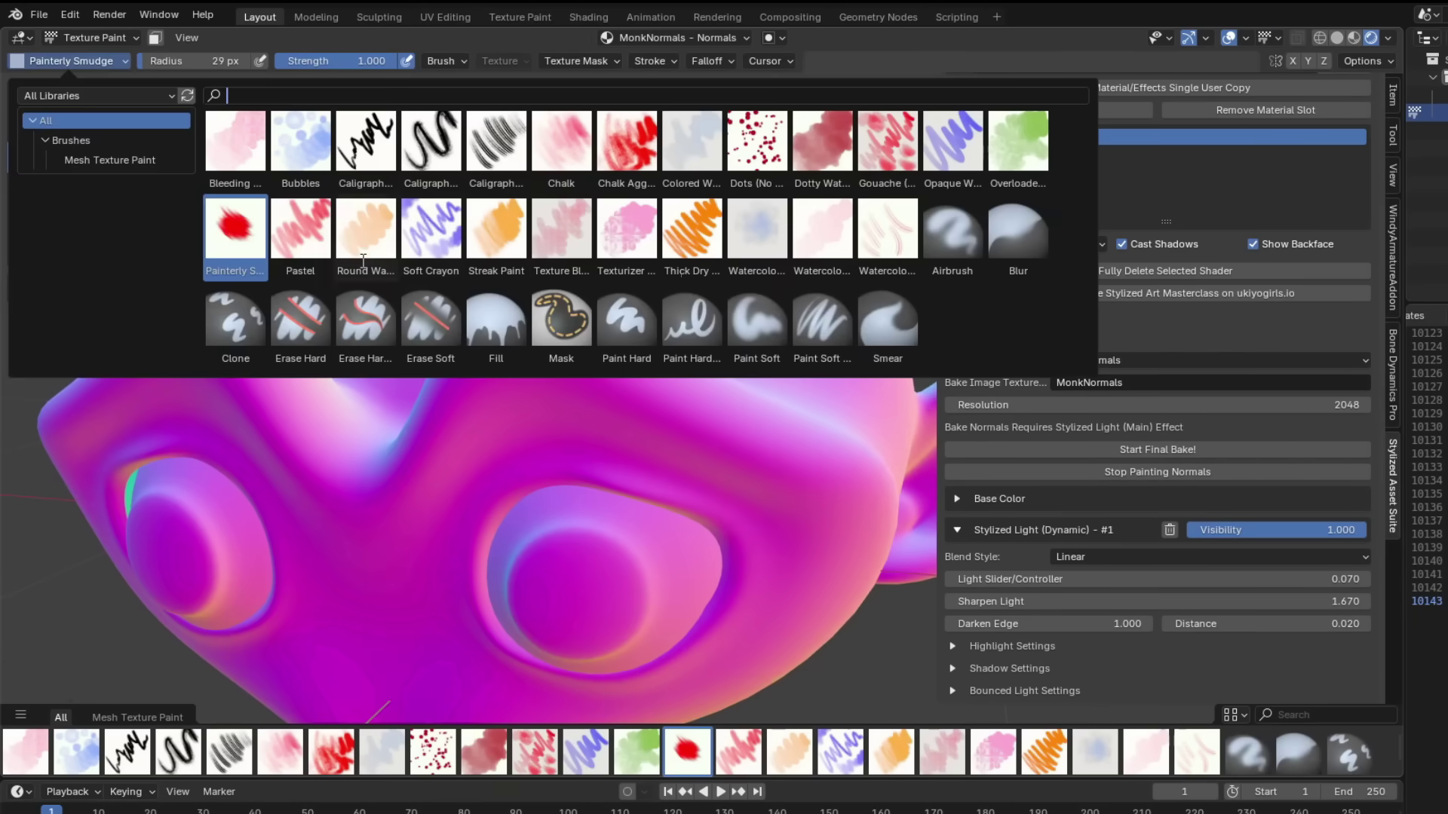
{"action": "left_click", "coordinate": [300, 235]}
{"action": "scroll", "coordinate": [754, 396], "scroll_direction": "up", "scroll_amount": 3}
{"action": "scroll", "coordinate": [697, 377], "scroll_direction": "down", "scroll_amount": 1}
- Set the Pastel brush's Strength to 0.164 and paint colors sampled from the normals onto the cheek beside the nose
{"action": "left_click", "coordinate": [152, 62]}
{"action": "left_click", "coordinate": [297, 326]}
{"action": "left_click", "coordinate": [652, 395]}
{"action": "key", "text": "shift+f"}
{"action": "mouse_move", "coordinate": [620, 399]}
{"action": "left_mouse_down"}
{"action": "mouse_move", "coordinate": [646, 428]}
{"action": "mouse_move", "coordinate": [552, 386]}
{"action": "left_mouse_up"}
{"action": "left_click", "coordinate": [666, 405]}
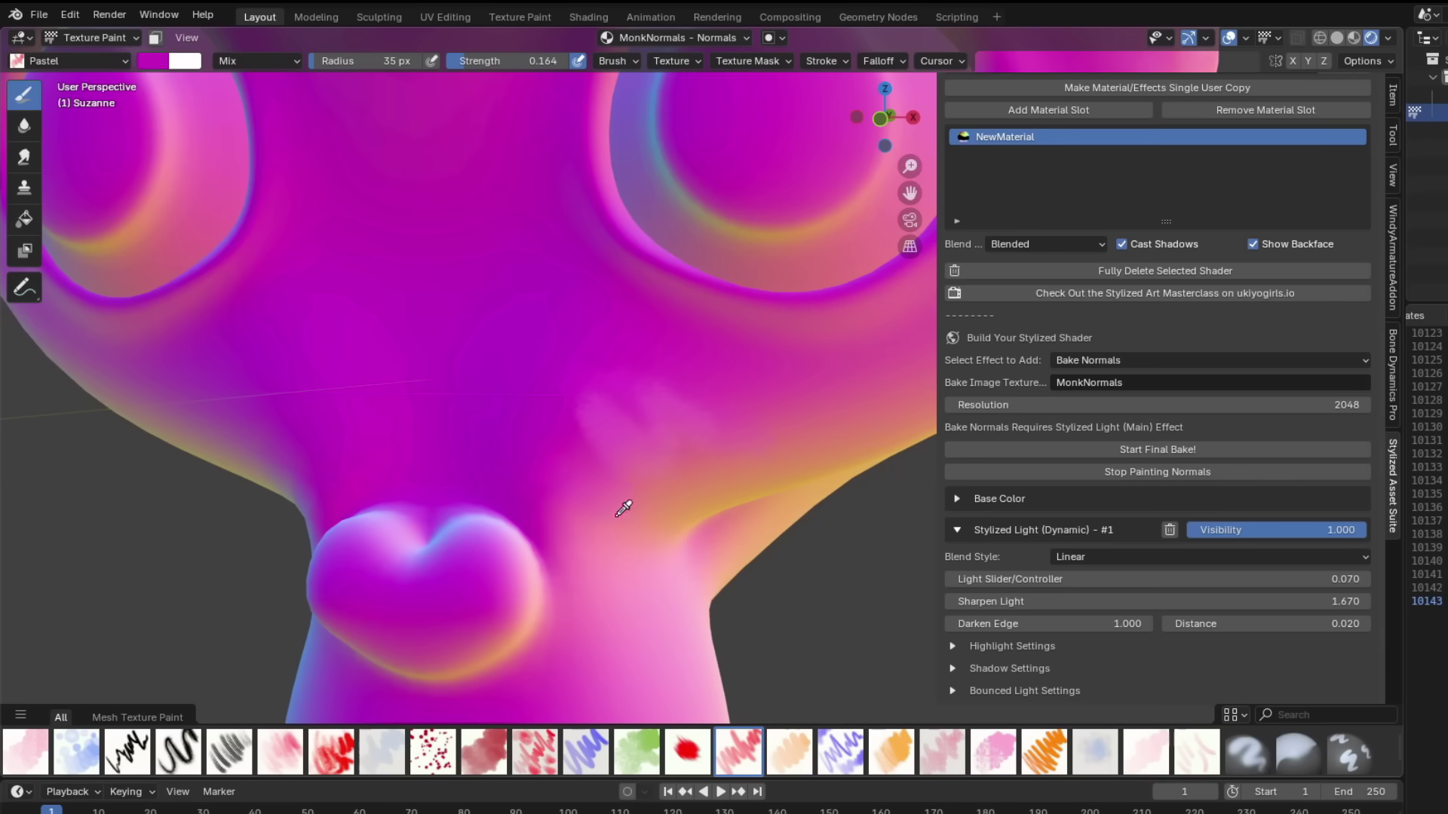
{"action": "left_click", "coordinate": [178, 69]}
{"action": "left_click", "coordinate": [142, 61]}
{"action": "left_click", "coordinate": [296, 326]}
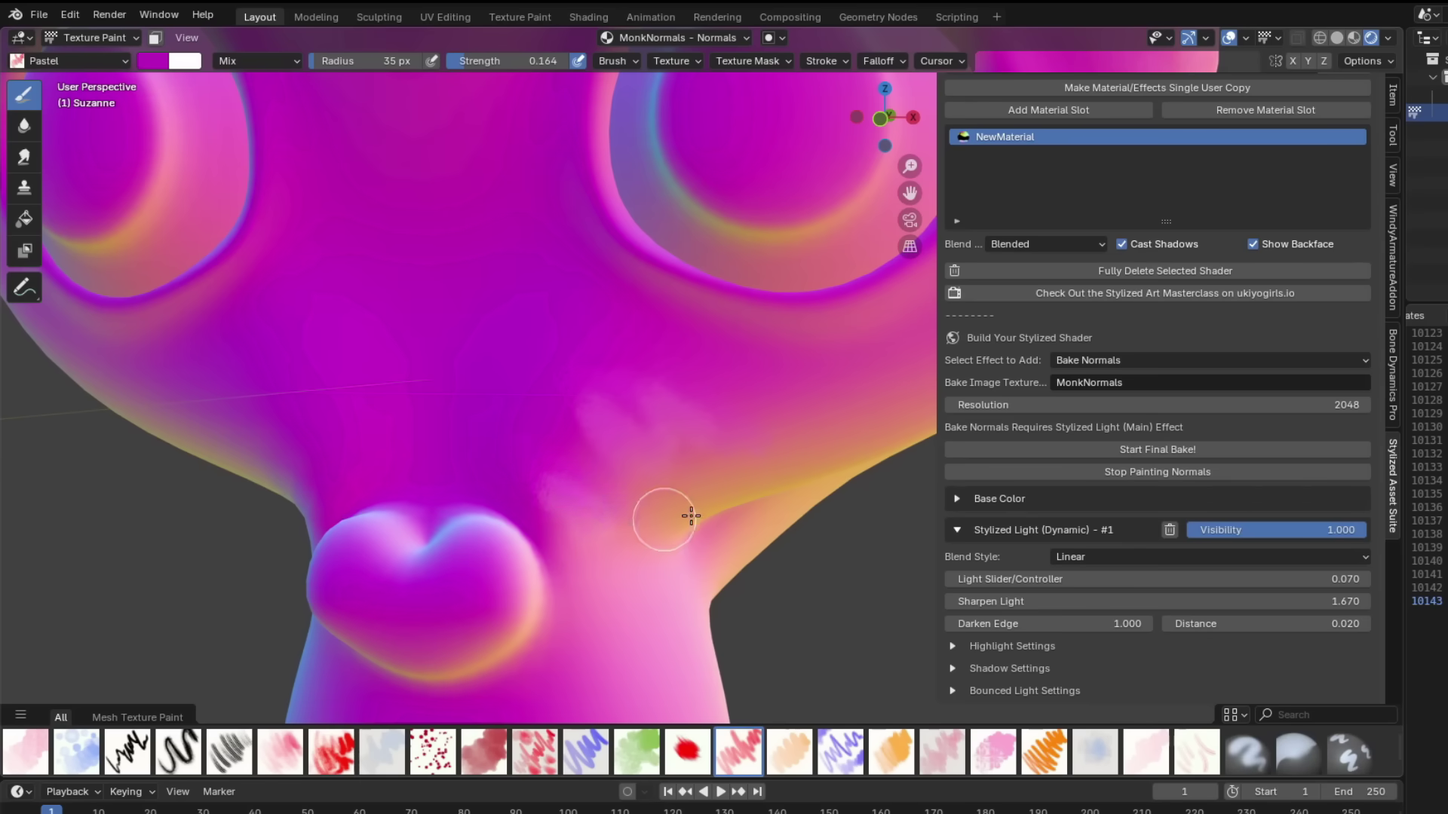
- Choose the Painterly Smudge brush, enlarge it to 39 px and smudge the normals along one side of the snout
{"action": "scroll", "coordinate": [690, 516], "scroll_direction": "down", "scroll_amount": 7}
{"action": "scroll", "coordinate": [805, 378], "scroll_direction": "up", "scroll_amount": 4}
{"action": "left_click", "coordinate": [70, 60]}
{"action": "left_click", "coordinate": [230, 230]}
{"action": "mouse_move", "coordinate": [846, 459]}
{"action": "middle_mouse_down", "text": "shift"}
{"action": "mouse_move", "coordinate": [715, 310]}
{"action": "mouse_move", "coordinate": [761, 222]}
{"action": "middle_mouse_up", "text": "shift"}
{"action": "scroll", "coordinate": [776, 401], "scroll_direction": "up", "scroll_amount": 1}
{"action": "middle_click_drag", "start_coordinate": [776, 401], "coordinate": [787, 406]}
{"action": "key", "text": "bracketright"}
{"action": "mouse_move", "coordinate": [574, 407]}
{"action": "left_mouse_down"}
{"action": "mouse_move", "coordinate": [633, 407]}
{"action": "mouse_move", "coordinate": [566, 527]}
{"action": "mouse_move", "coordinate": [686, 620]}
{"action": "left_mouse_up"}
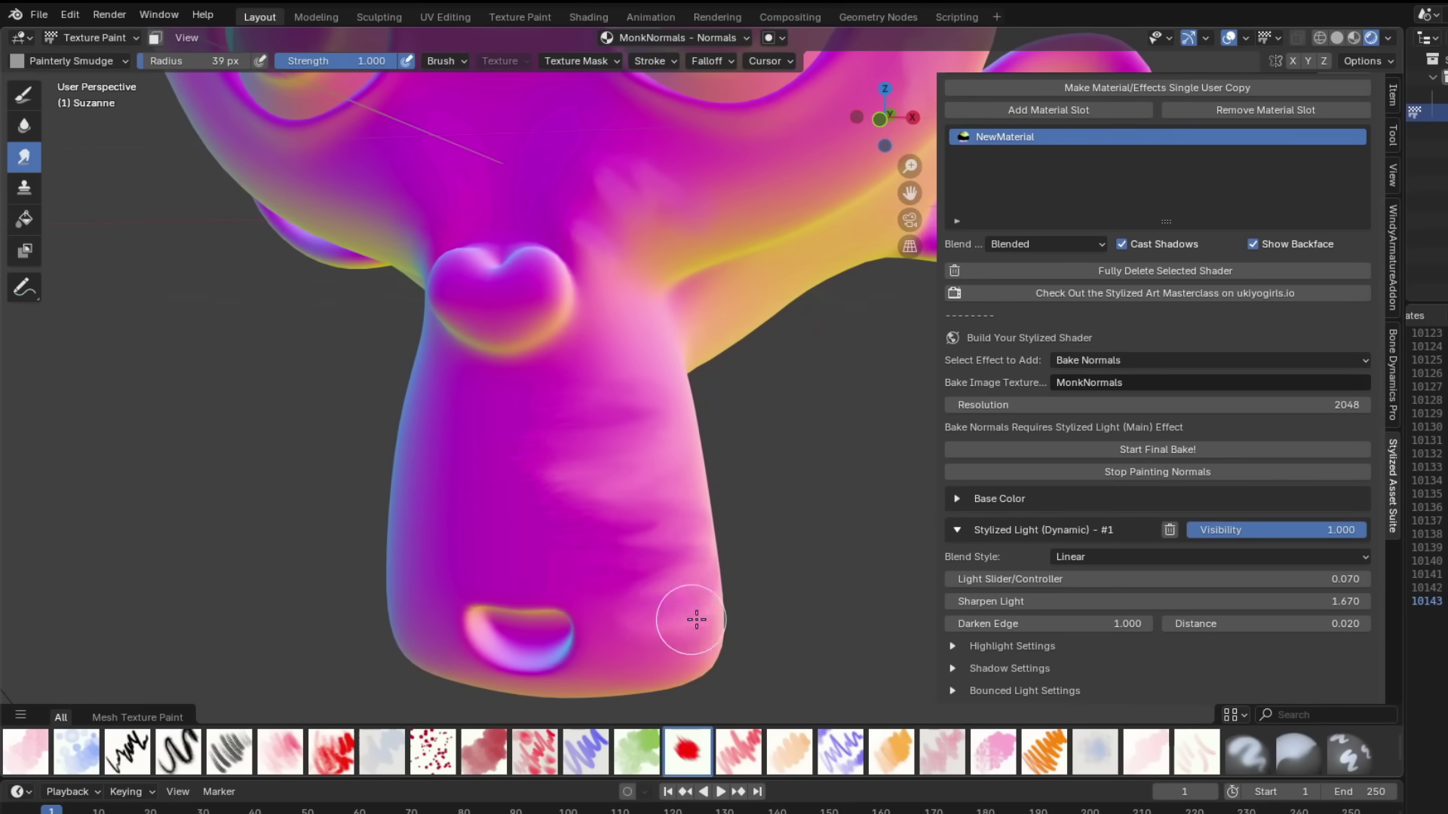
- Enlarge the smudge brush to 44 px and smudge the normals on the snout's other side, the brow and the forehead
{"action": "scroll", "coordinate": [746, 485], "scroll_direction": "up", "scroll_amount": 1}
{"action": "middle_click_drag", "start_coordinate": [747, 485], "coordinate": [860, 482]}
{"action": "key", "text": "bracketright"}
{"action": "mouse_move", "coordinate": [724, 483]}
{"action": "left_mouse_down"}
{"action": "mouse_move", "coordinate": [643, 437]}
{"action": "mouse_move", "coordinate": [731, 352]}
{"action": "mouse_move", "coordinate": [671, 348]}
{"action": "left_mouse_up"}
{"action": "mouse_move", "coordinate": [735, 537]}
{"action": "left_mouse_down"}
{"action": "mouse_move", "coordinate": [655, 589]}
{"action": "mouse_move", "coordinate": [621, 655]}
{"action": "left_mouse_up"}
{"action": "scroll", "coordinate": [731, 468], "scroll_direction": "up", "scroll_amount": 1}
{"action": "left_click_drag", "start_coordinate": [731, 468], "coordinate": [770, 476]}
{"action": "scroll", "coordinate": [770, 477], "scroll_direction": "down", "scroll_amount": 2}
{"action": "middle_click_drag", "start_coordinate": [770, 477], "coordinate": [571, 420]}
{"action": "mouse_move", "coordinate": [571, 420]}
{"action": "left_mouse_down"}
{"action": "mouse_move", "coordinate": [678, 443]}
{"action": "mouse_move", "coordinate": [581, 445]}
{"action": "mouse_move", "coordinate": [618, 433]}
{"action": "left_mouse_up"}
{"action": "scroll", "coordinate": [755, 479], "scroll_direction": "up", "scroll_amount": 1}
{"action": "scroll", "coordinate": [755, 480], "scroll_direction": "up", "scroll_amount": 1}
{"action": "middle_click_drag", "start_coordinate": [618, 433], "coordinate": [724, 427]}
{"action": "scroll", "coordinate": [724, 426], "scroll_direction": "down", "scroll_amount": 5}
{"action": "scroll", "coordinate": [800, 175], "scroll_direction": "up", "scroll_amount": 1}
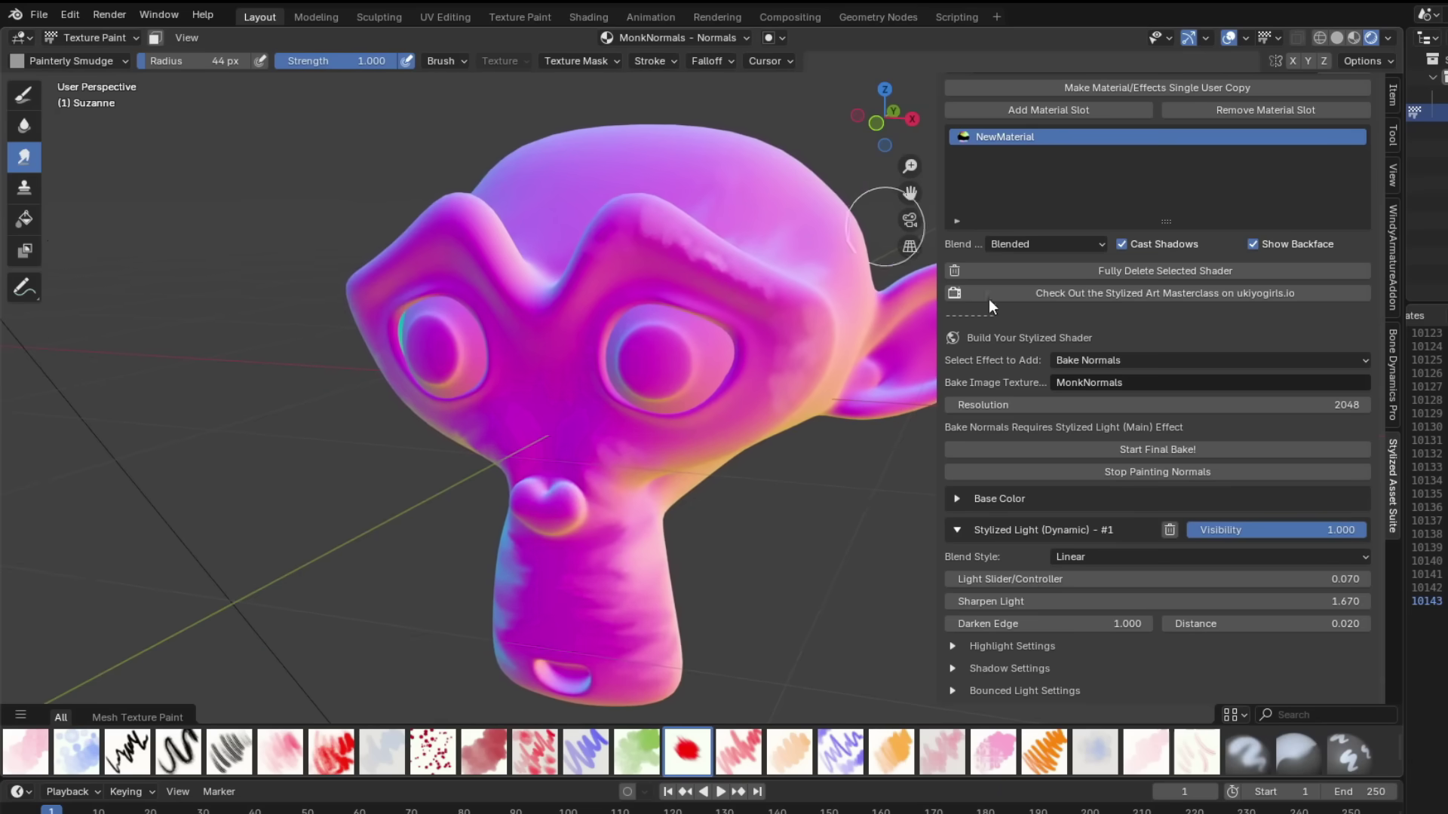
- Stop painting the normals and assign the MonkNormals - Normals image as the Stylized Light's normal map
{"action": "left_click", "coordinate": [1139, 469]}
{"action": "middle_click_drag", "start_coordinate": [733, 280], "coordinate": [768, 272]}
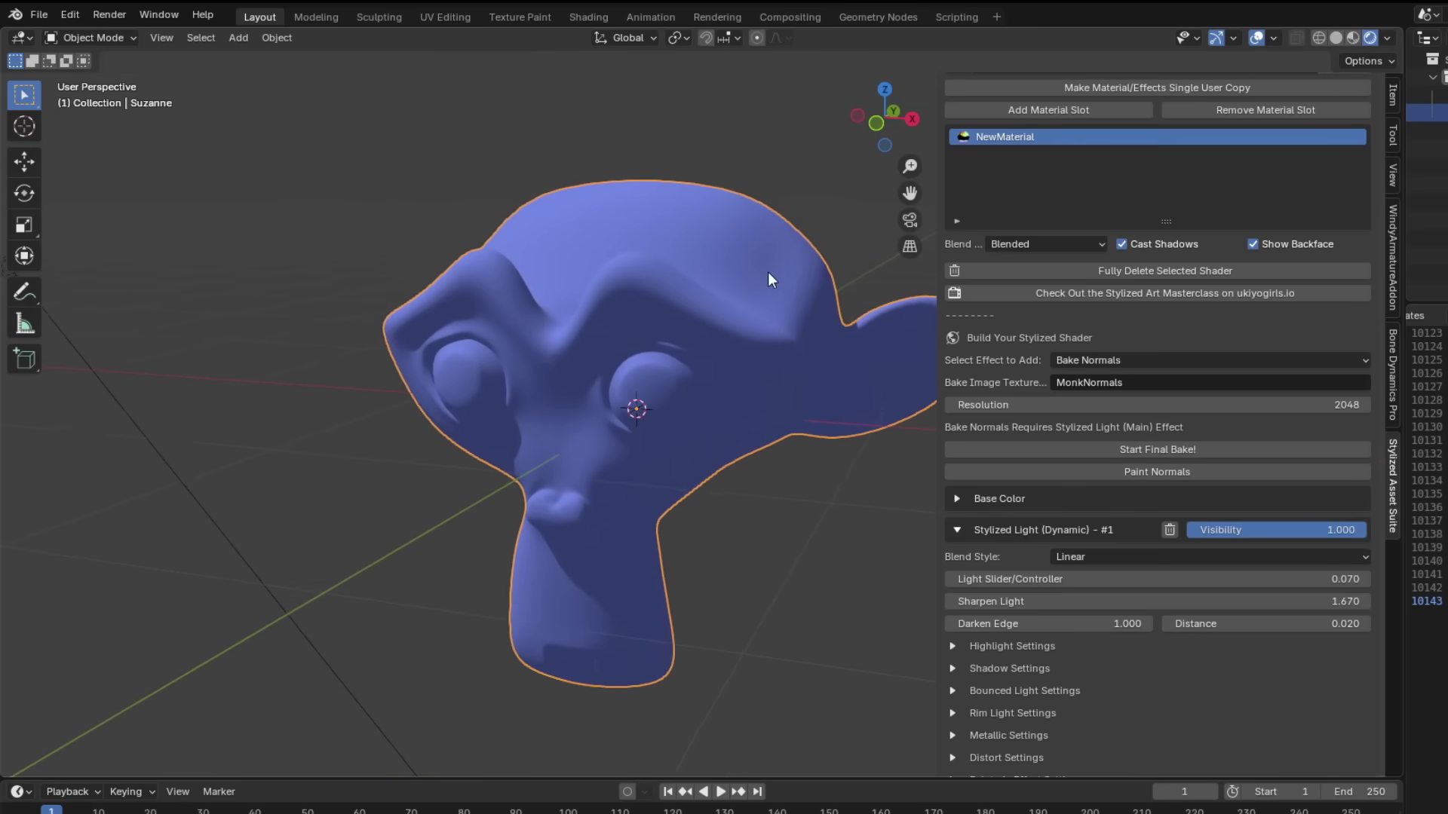
{"action": "scroll", "coordinate": [1064, 485], "scroll_direction": "down", "scroll_amount": 5}
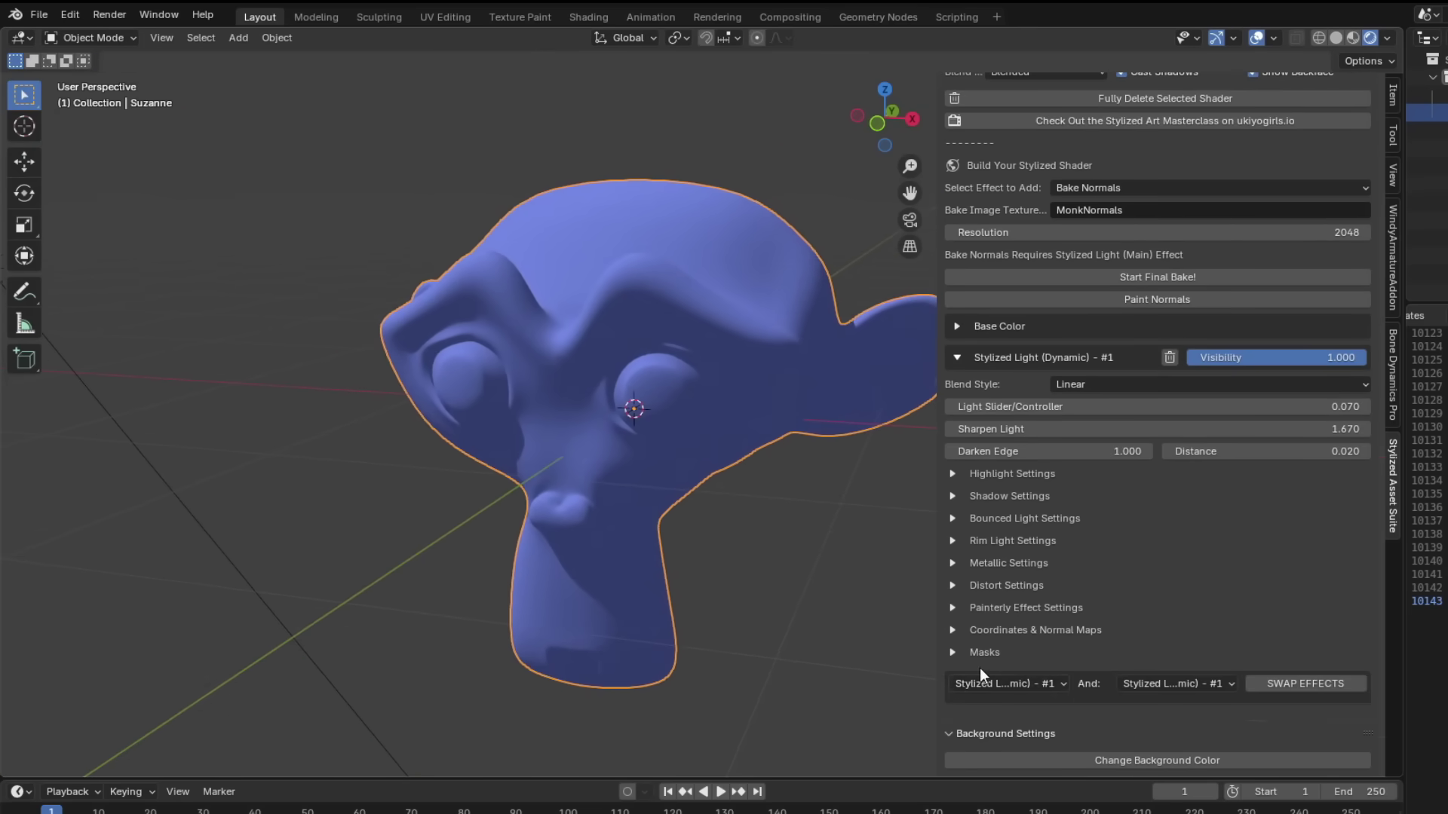
{"action": "left_click", "coordinate": [956, 629]}
{"action": "scroll", "coordinate": [1018, 618], "scroll_direction": "down", "scroll_amount": 1}
{"action": "left_click", "coordinate": [1204, 616]}
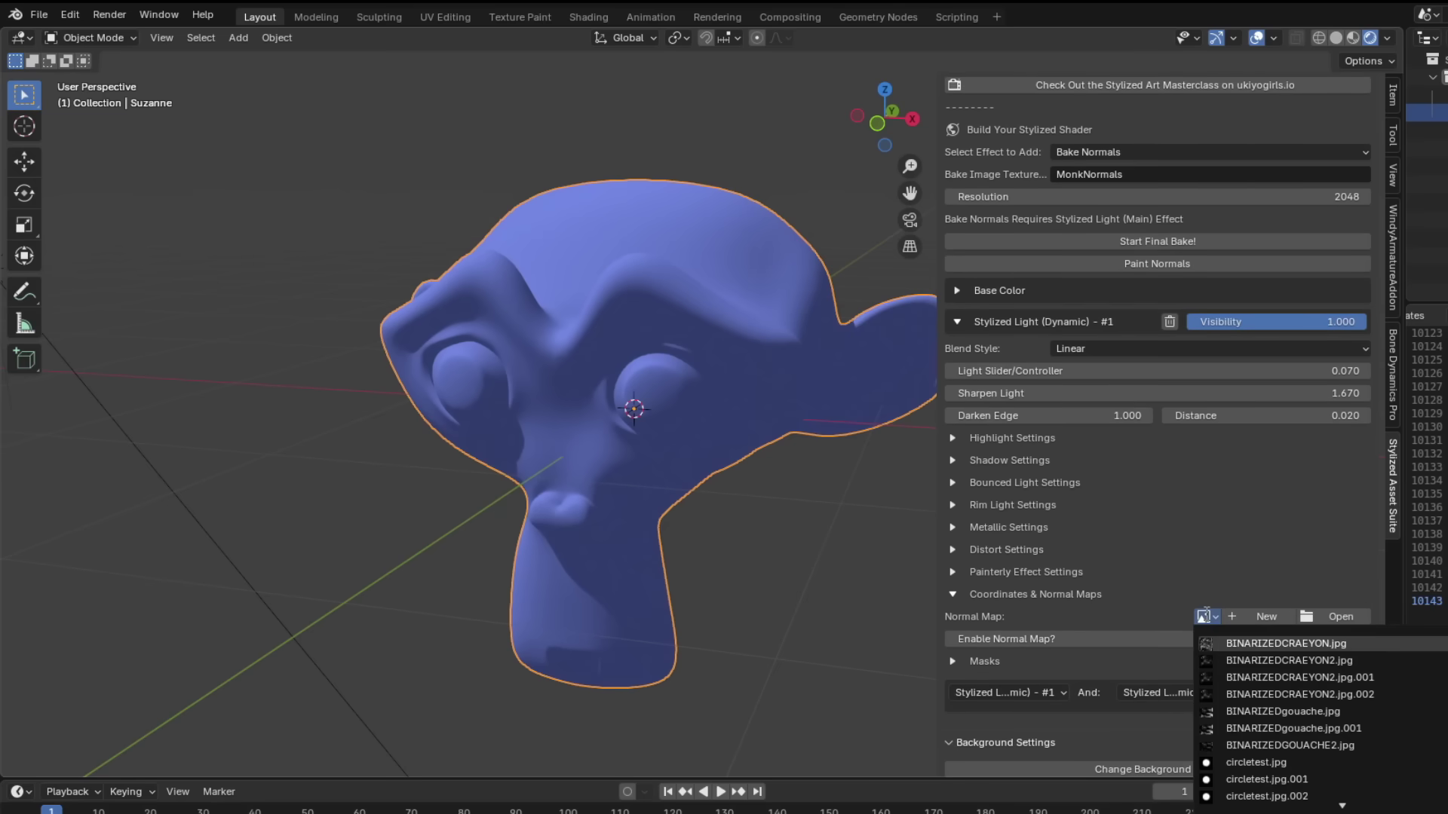
{"action": "type", "text": "mon"}
{"action": "left_click", "coordinate": [1275, 644]}
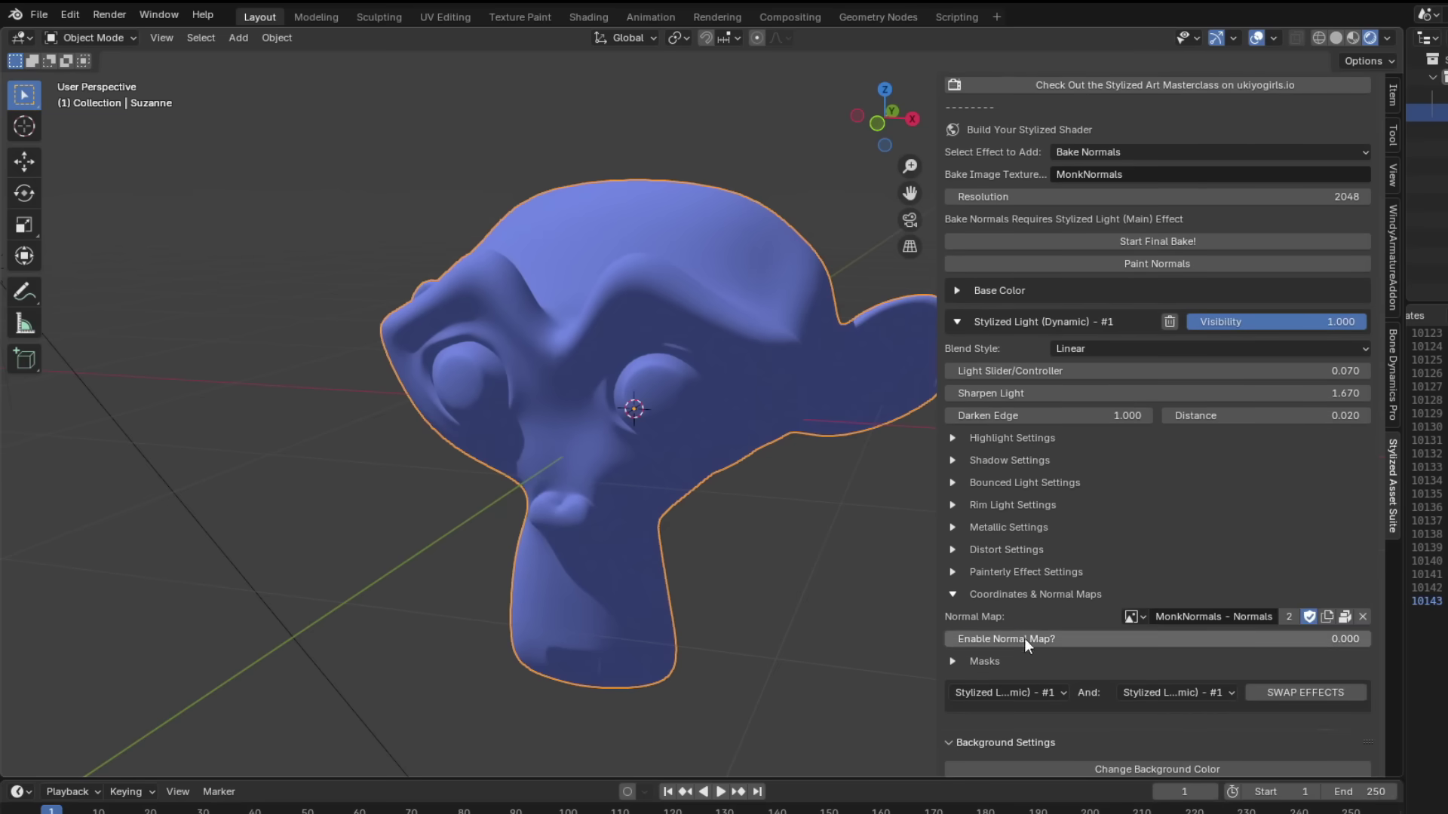
- Rotate the sun light to check how it shades the monkey's painted normals
{"action": "mouse_move", "coordinate": [501, 410]}
{"action": "middle_mouse_down"}
{"action": "mouse_move", "coordinate": [556, 420]}
{"action": "mouse_move", "coordinate": [520, 426]}
{"action": "middle_mouse_up"}
{"action": "left_click", "coordinate": [201, 369]}
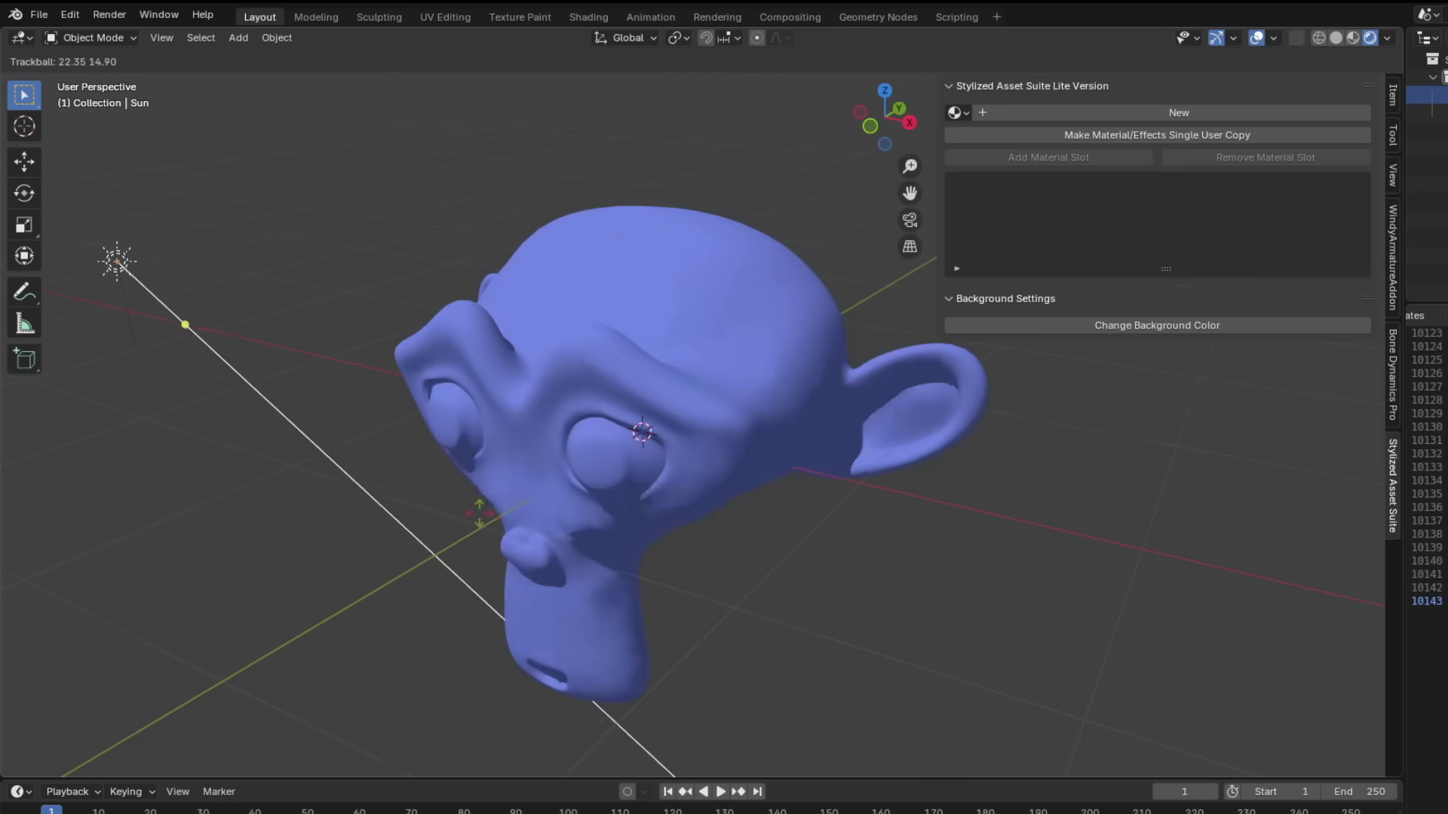
{"action": "scroll", "coordinate": [853, 380], "scroll_direction": "up", "scroll_amount": 3}
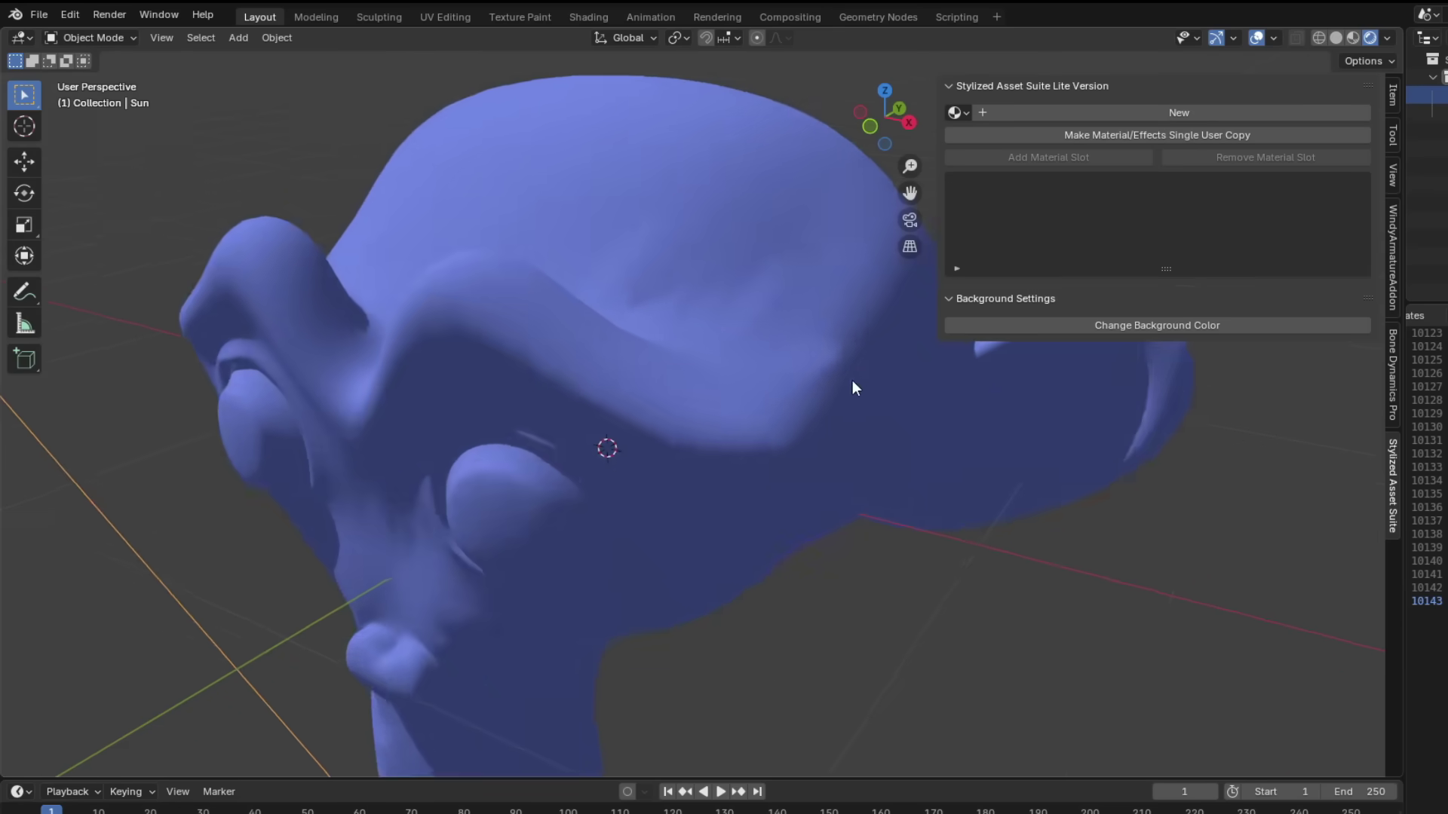
- Freely rotate the sun light again, then select the monkey and review its Stylized Light coordinates and normal map settings
{"action": "key", "text": "r"}
{"action": "key", "text": "r"}
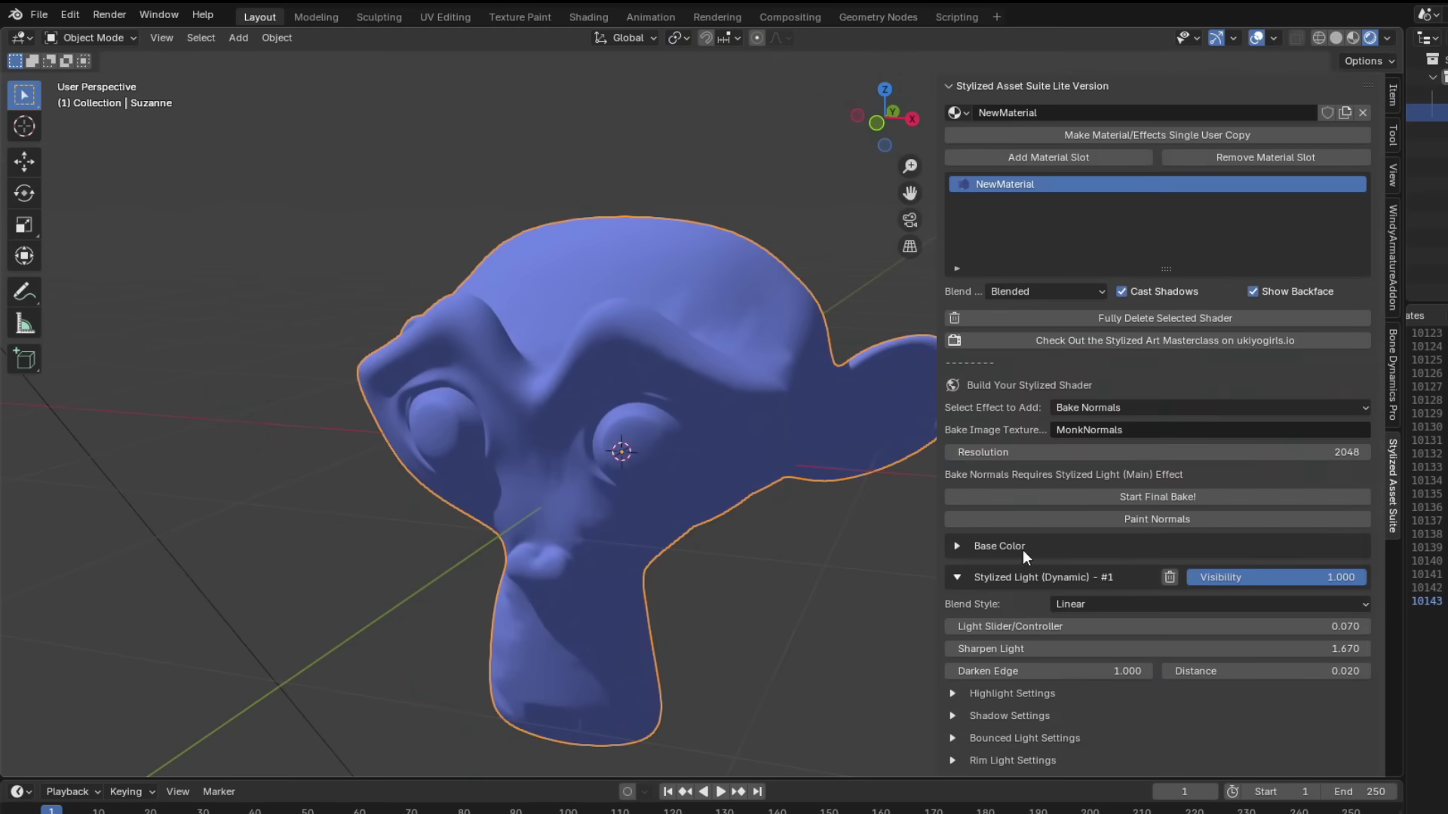
{"action": "scroll", "coordinate": [1023, 550], "scroll_direction": "down", "scroll_amount": 8}
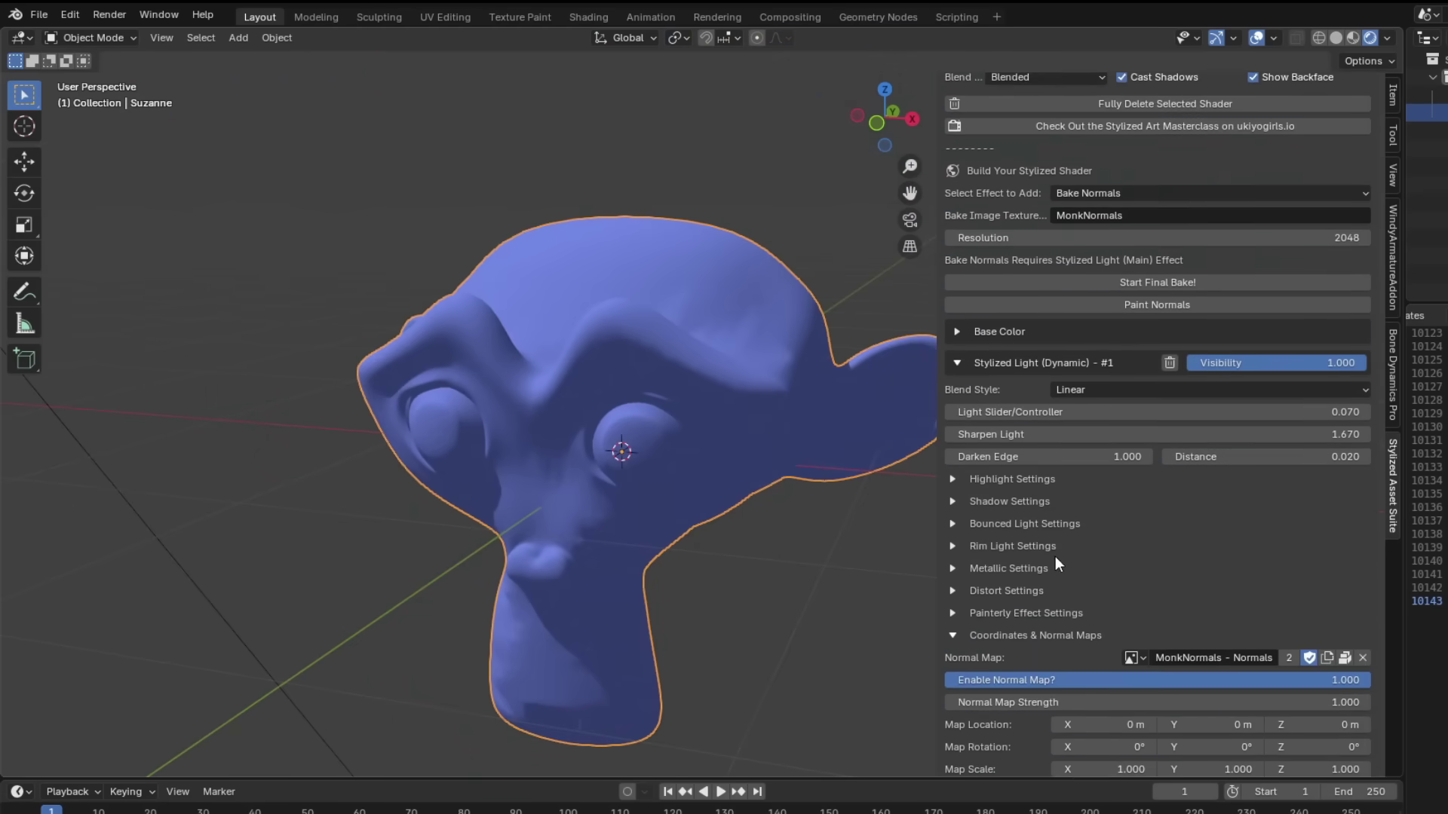
{"action": "left_click_drag", "start_coordinate": [1158, 595], "coordinate": [1150, 595]}
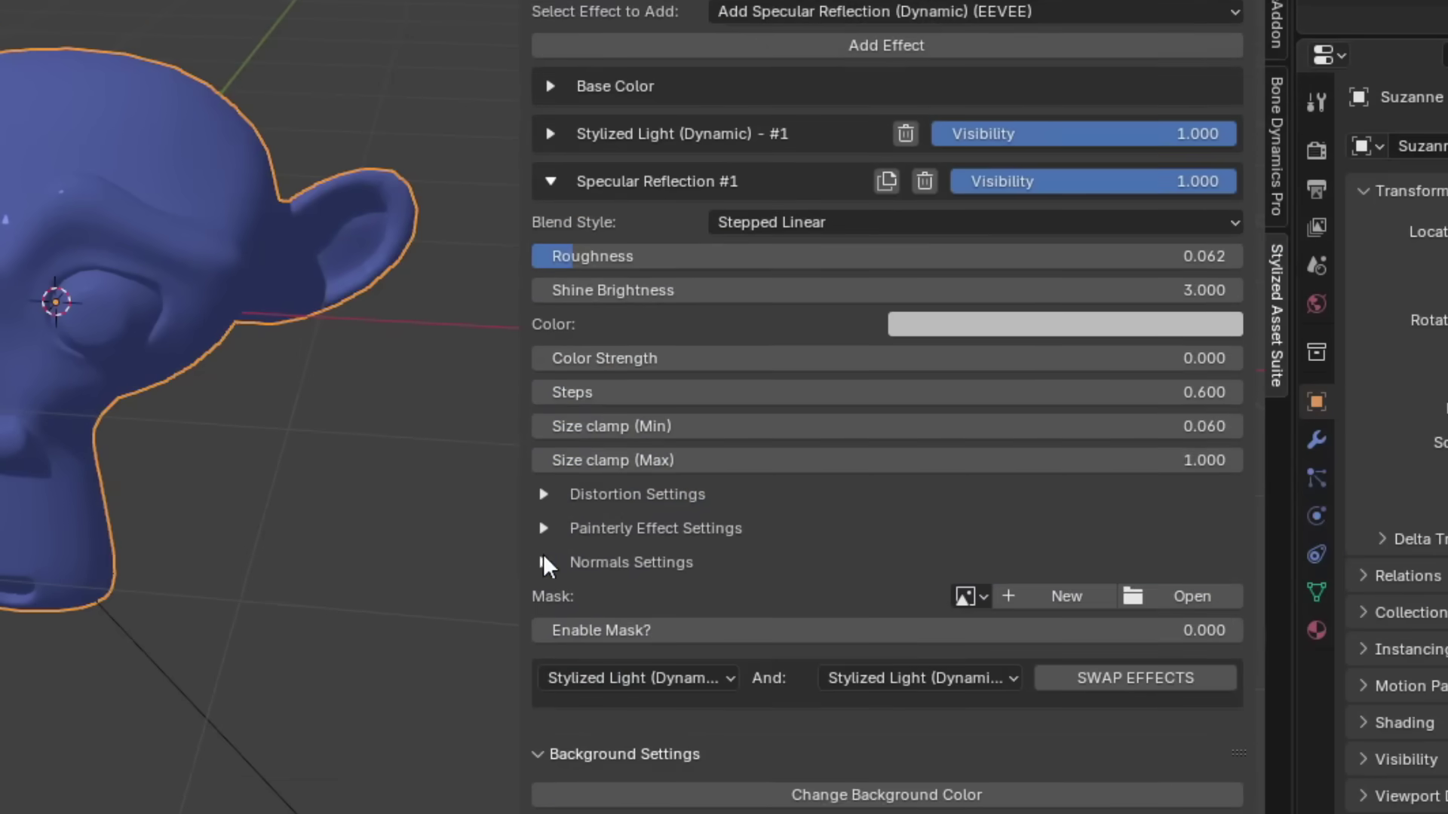
- Expand the Normals Settings of the Specular Reflection #1 effect and look over its normal map options
{"action": "left_click", "coordinate": [543, 555]}
{"action": "scroll", "coordinate": [791, 459], "scroll_direction": "down", "scroll_amount": 2}
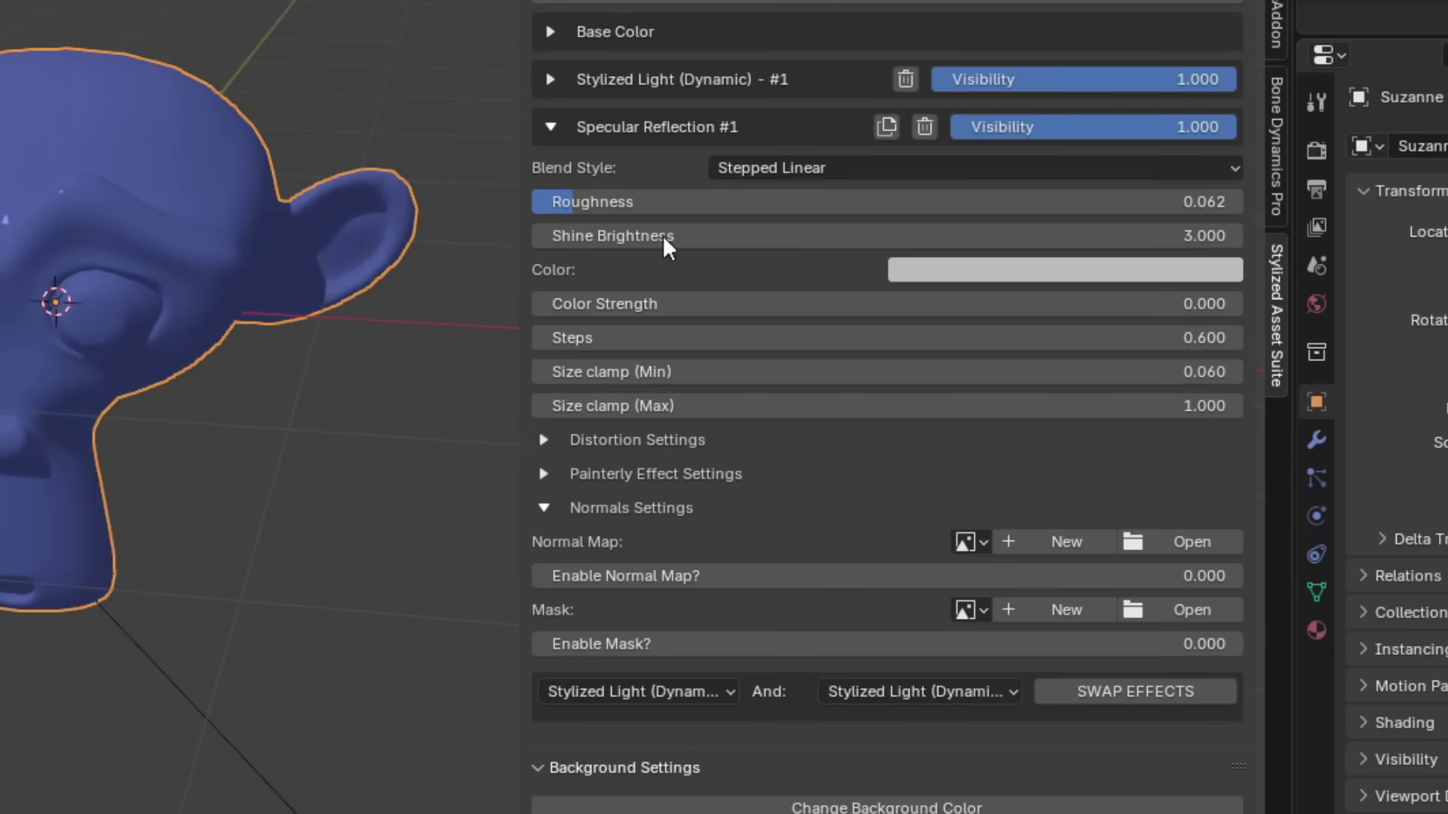
{"action": "scroll", "coordinate": [753, 521], "scroll_direction": "up", "scroll_amount": 3}
{"action": "scroll", "coordinate": [782, 571], "scroll_direction": "down", "scroll_amount": 3}
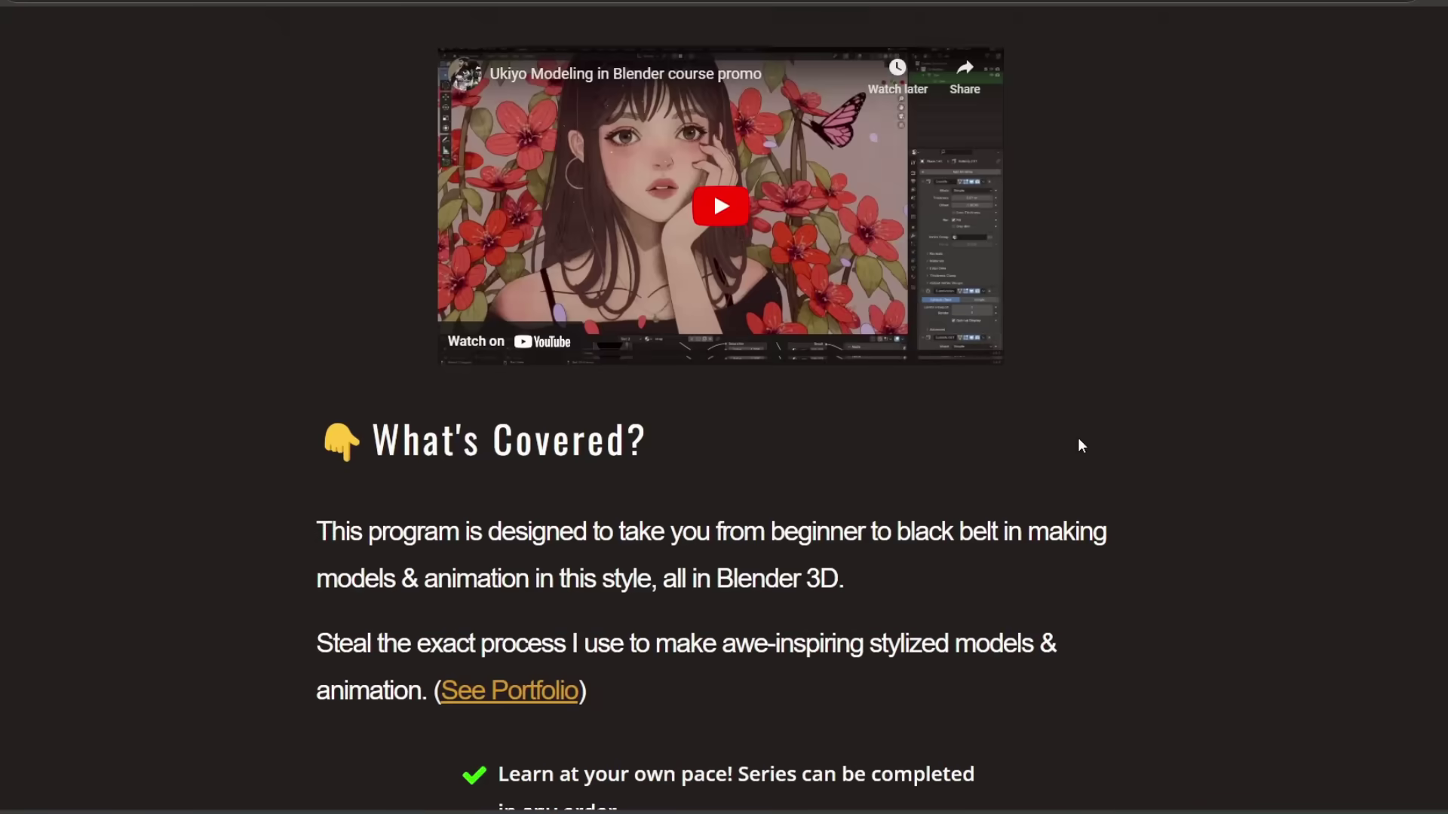
- Switch to the Ukiyo modeling course web page and read from What's Covered down to the Ukiyo Character Portrait Series
{"action": "scroll", "coordinate": [1079, 443], "scroll_direction": "down", "scroll_amount": 13}
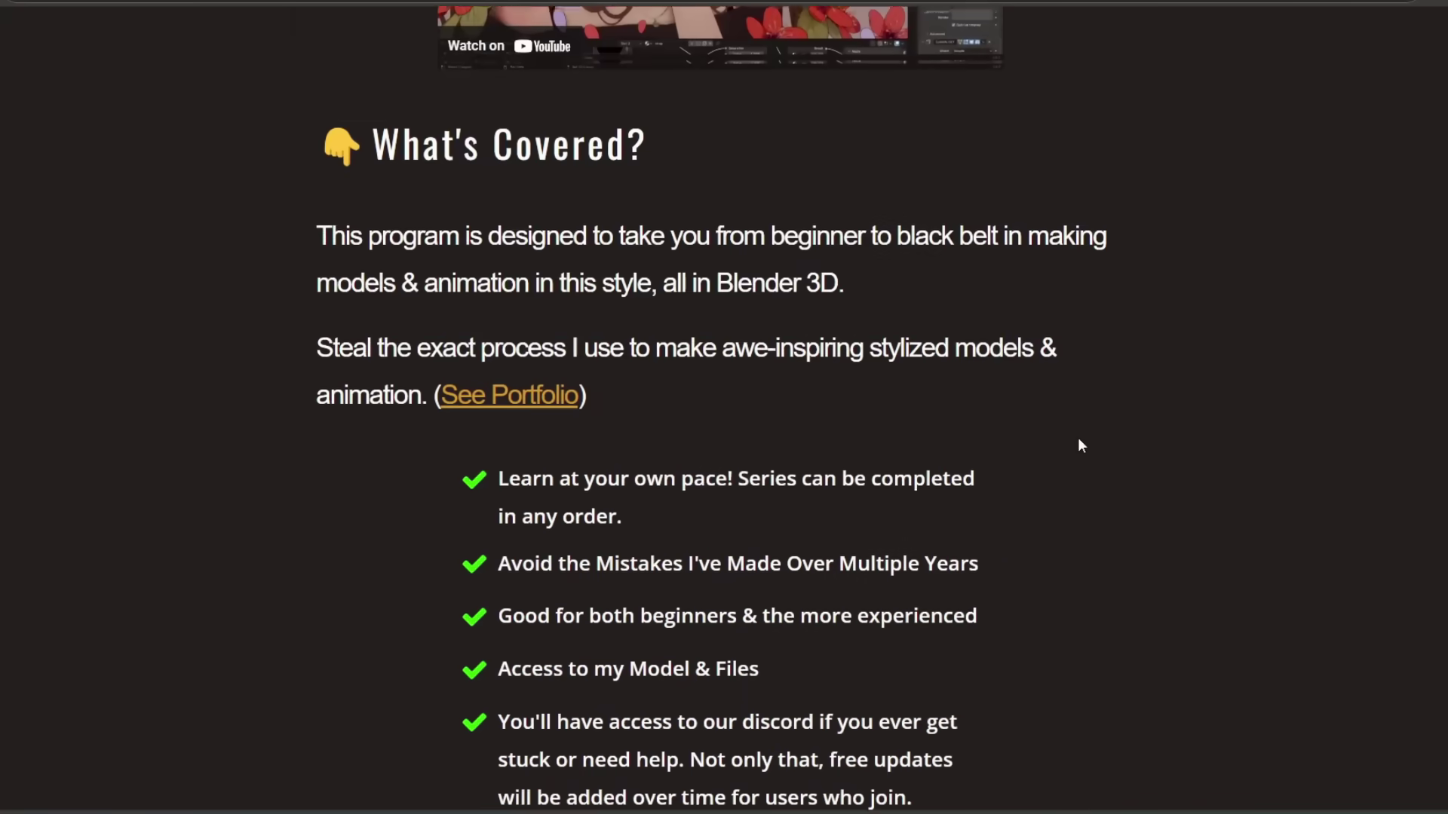
{"action": "scroll", "coordinate": [1079, 442], "scroll_direction": "down", "scroll_amount": 14}
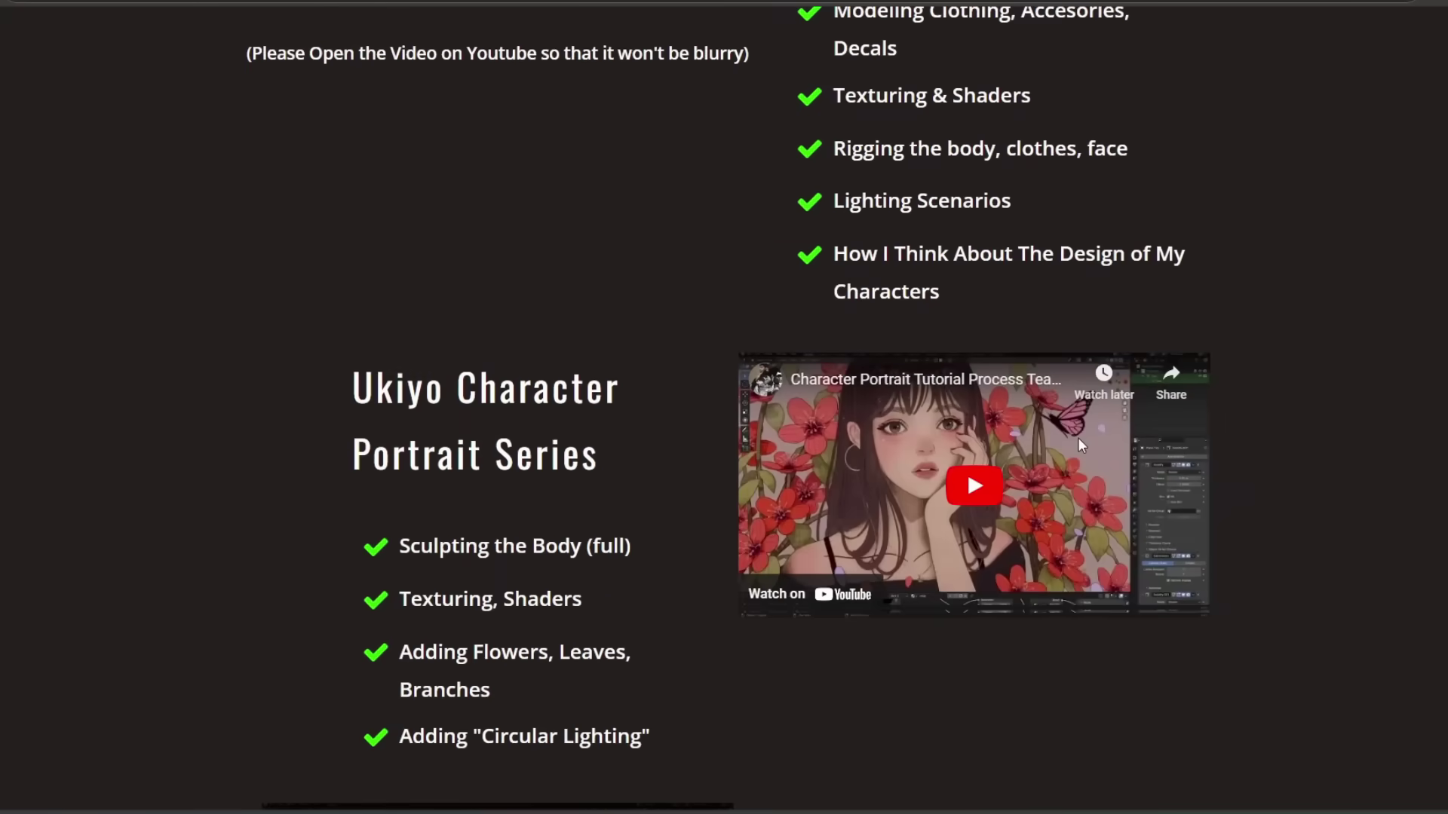